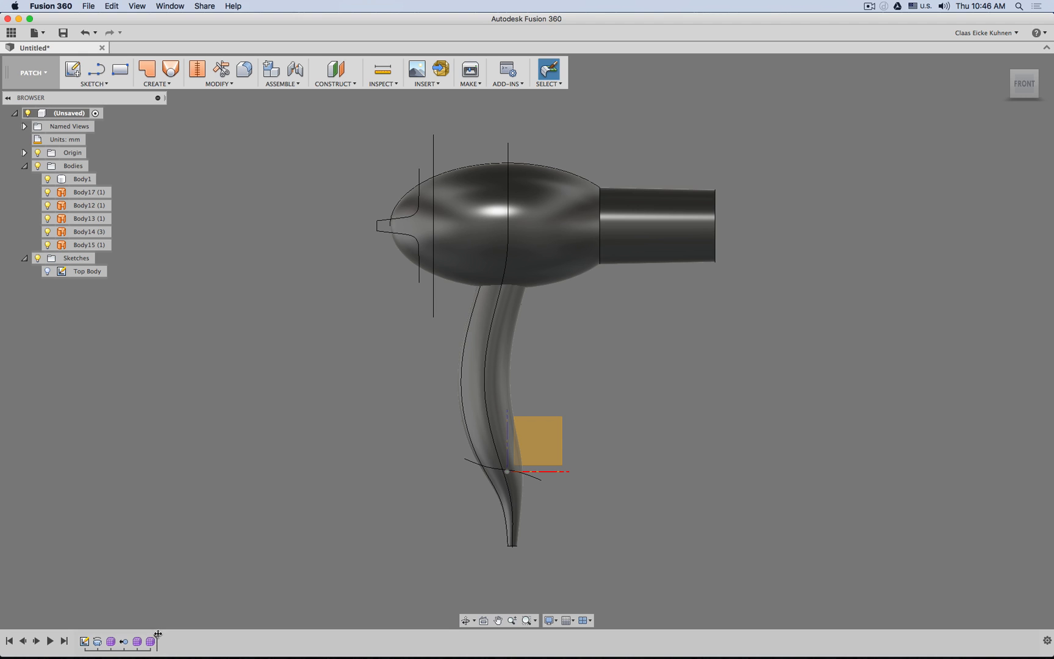
- Roll the design history back to just after the feature that creates Body1 from the Top Body sketch, viewed from the front
left_click_drag(156, 637, 90, 633)
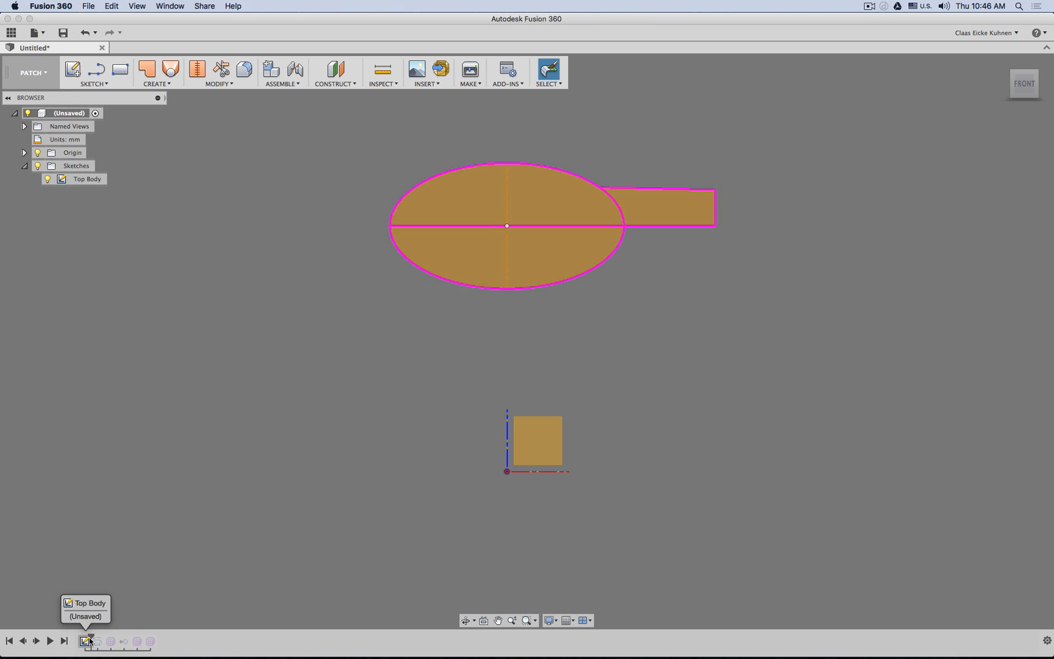
left_click_drag(91, 639, 105, 639)
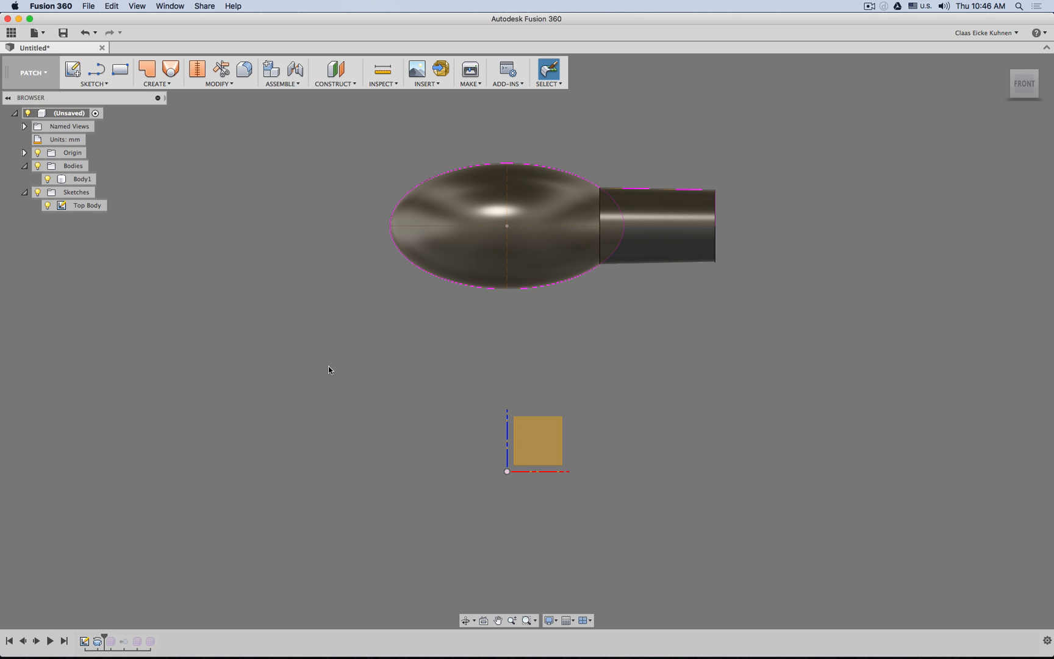
middle_click_drag(612, 360, 391, 366, "shift")
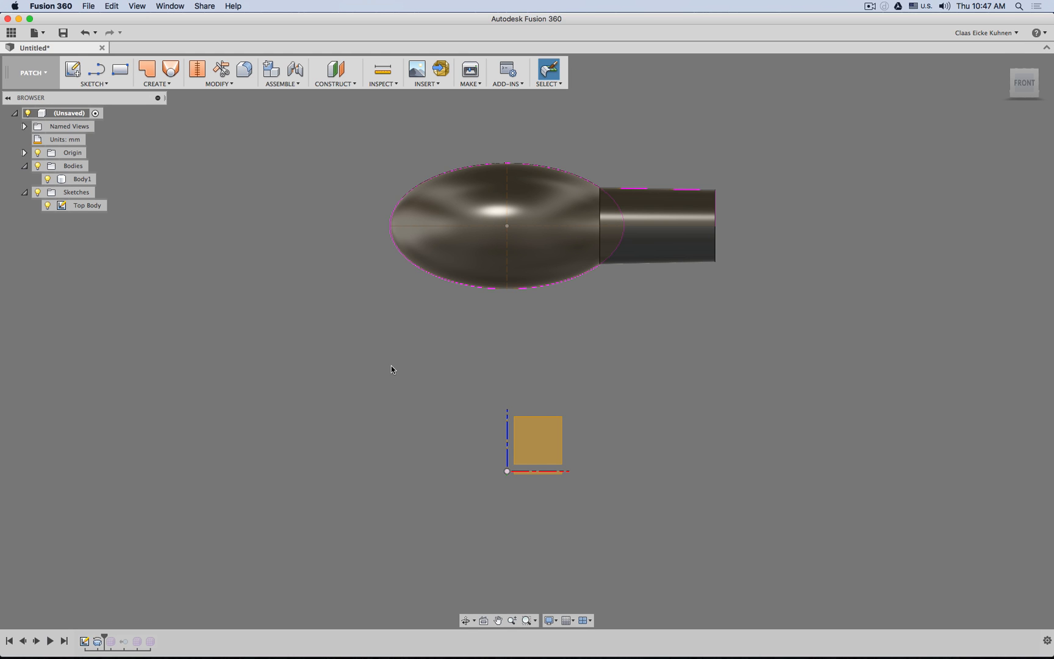
left_click(1016, 84)
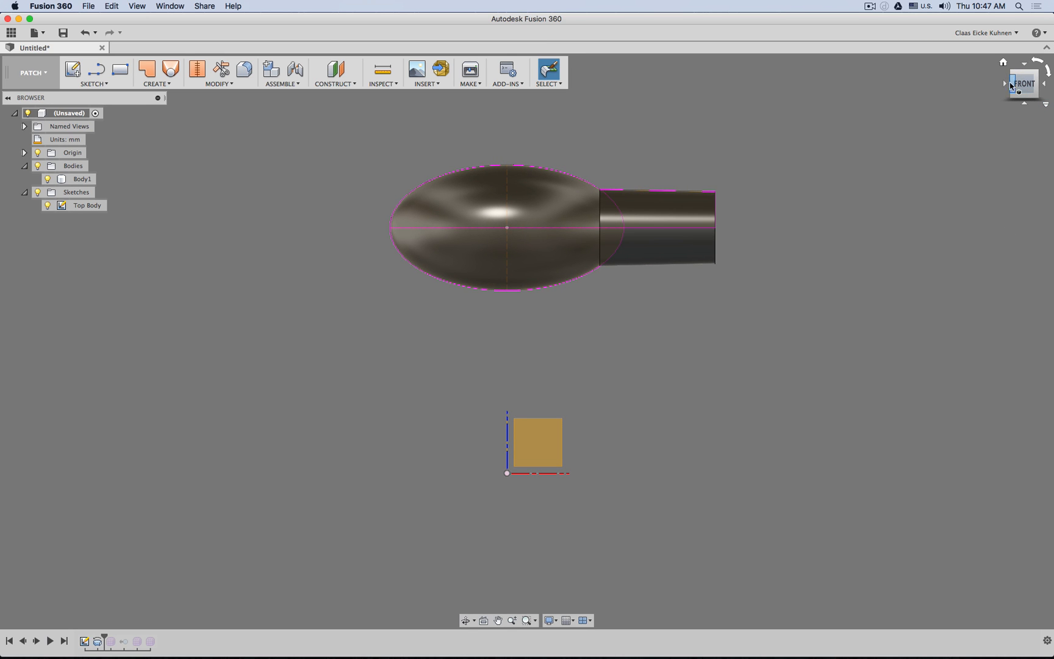
left_click(82, 179)
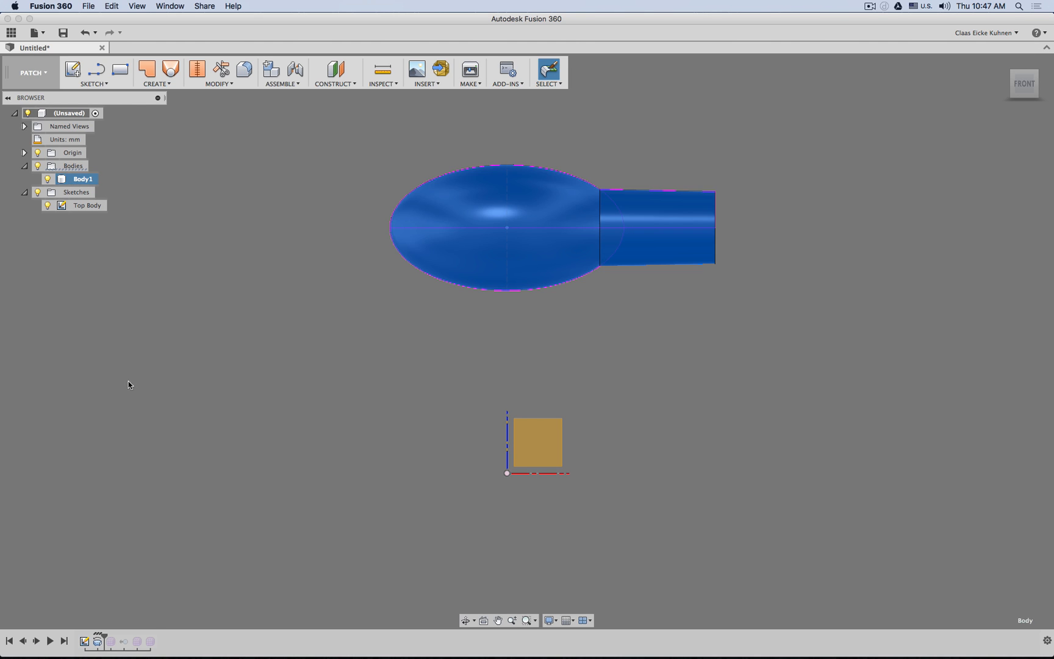
left_click(470, 73)
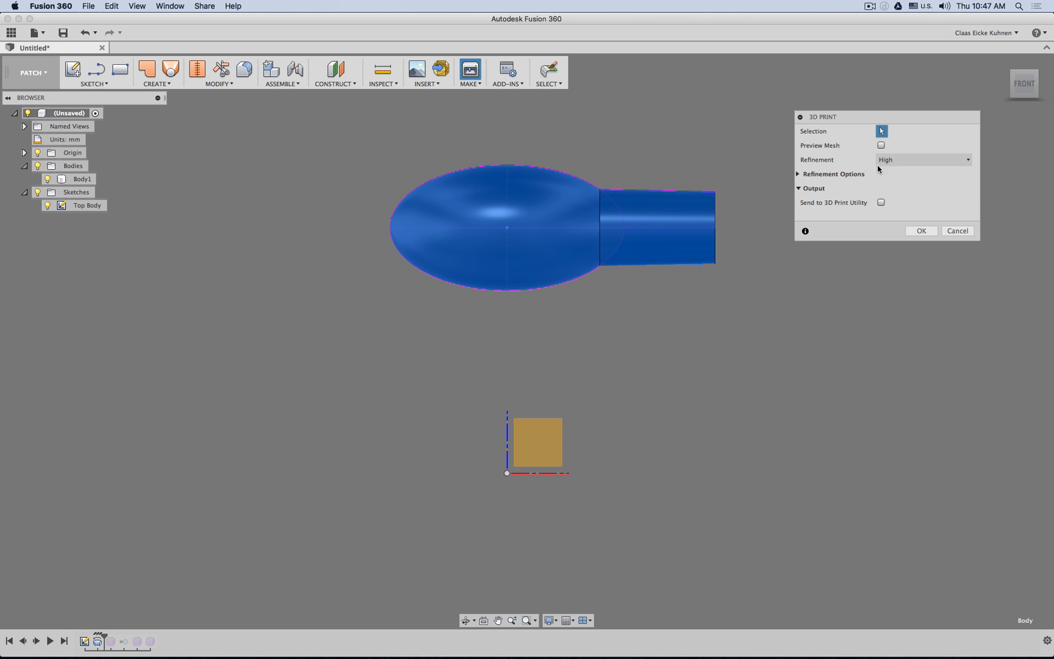
left_click(950, 229)
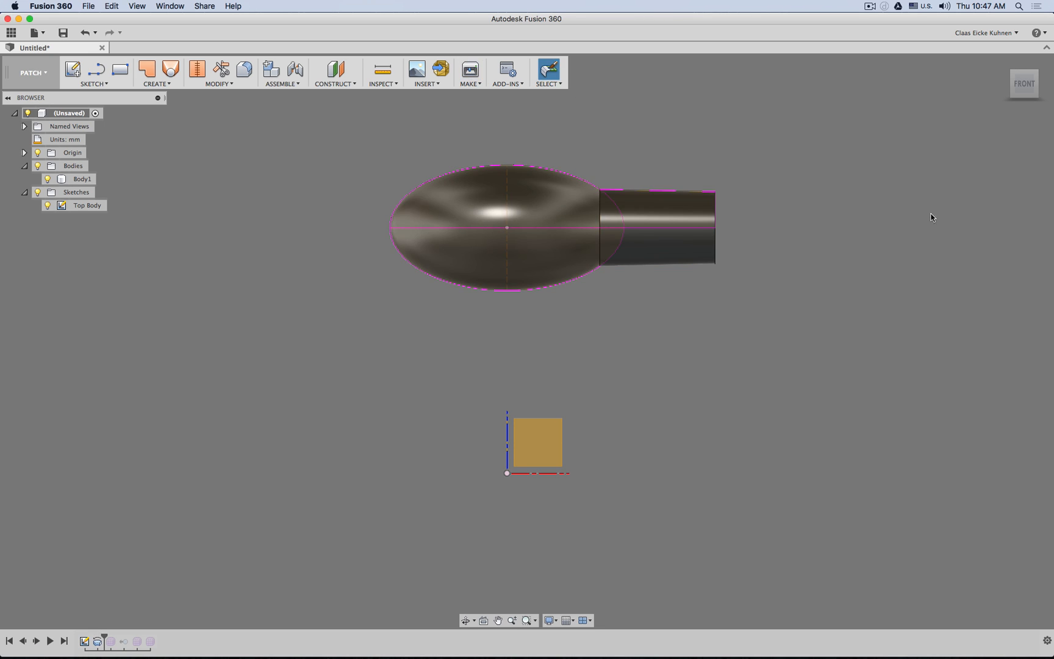
- Switch to Blender, show only the layer holding the top body, select Body Top Fusion and view it from the front
left_click(396, 629)
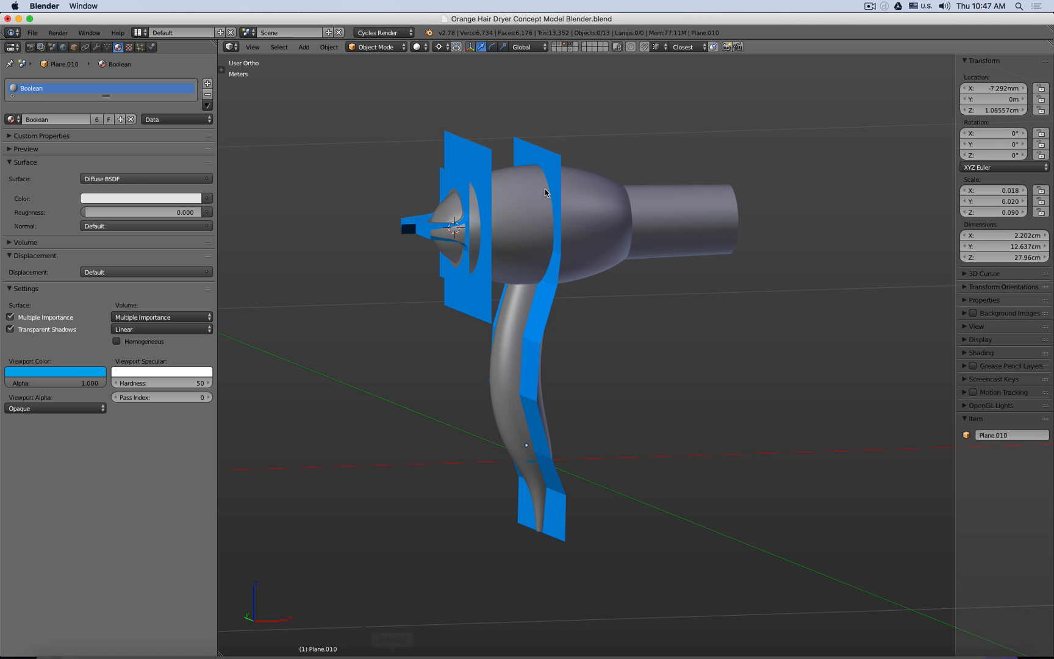
left_click(557, 47)
right_click(548, 208)
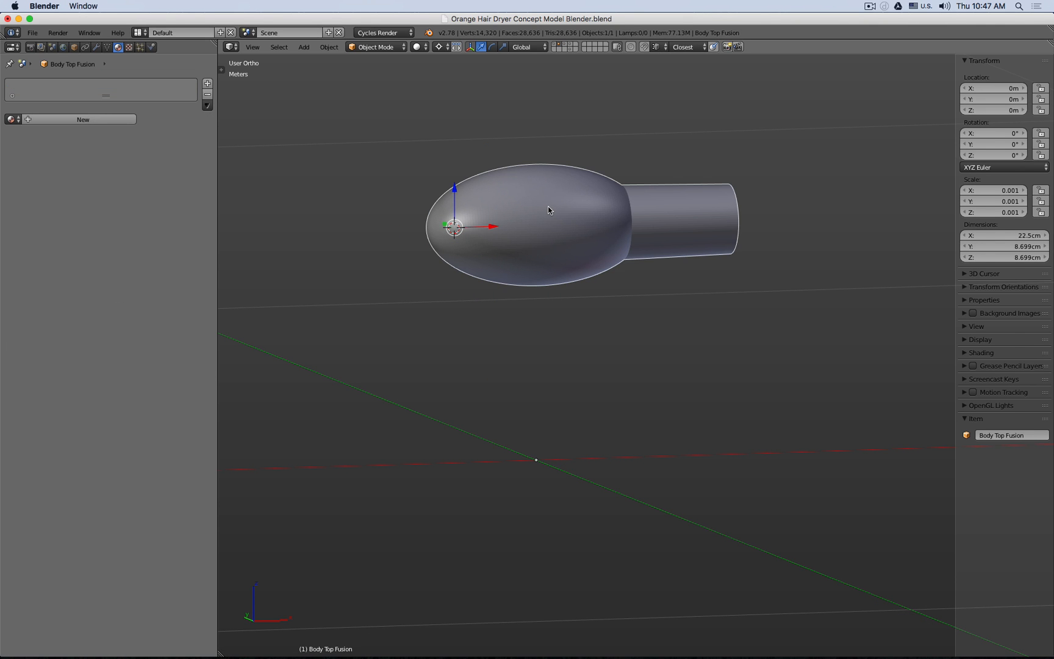
key("KP_1")
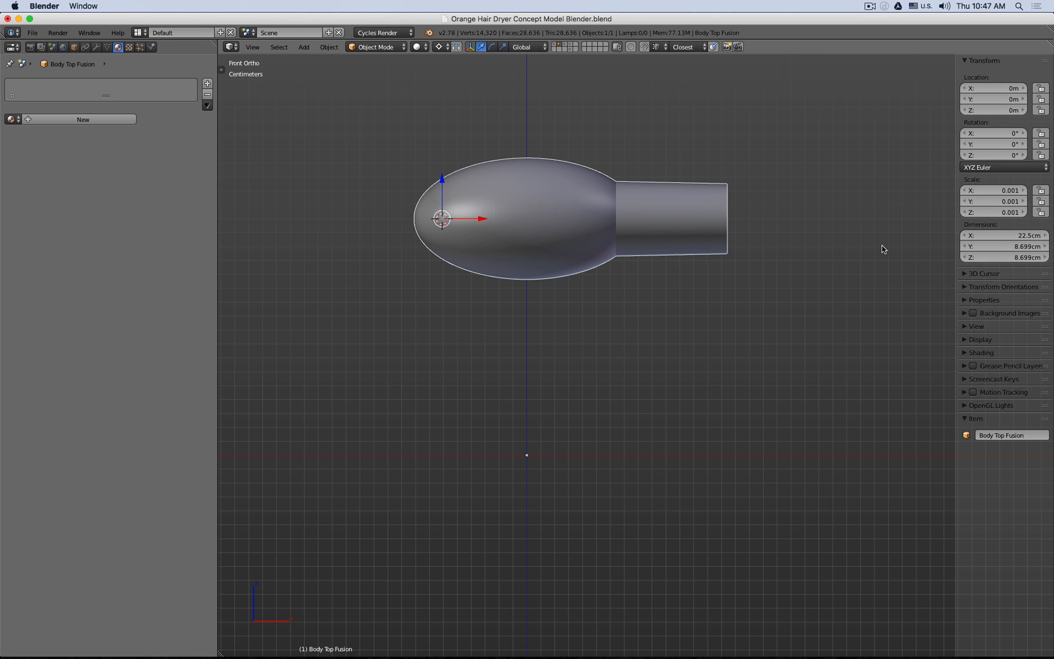
key("KP_3")
key("KP_1")
- Switch back and forth between Fusion 360 and Blender to compare the top body in front view
key("super+Tab")
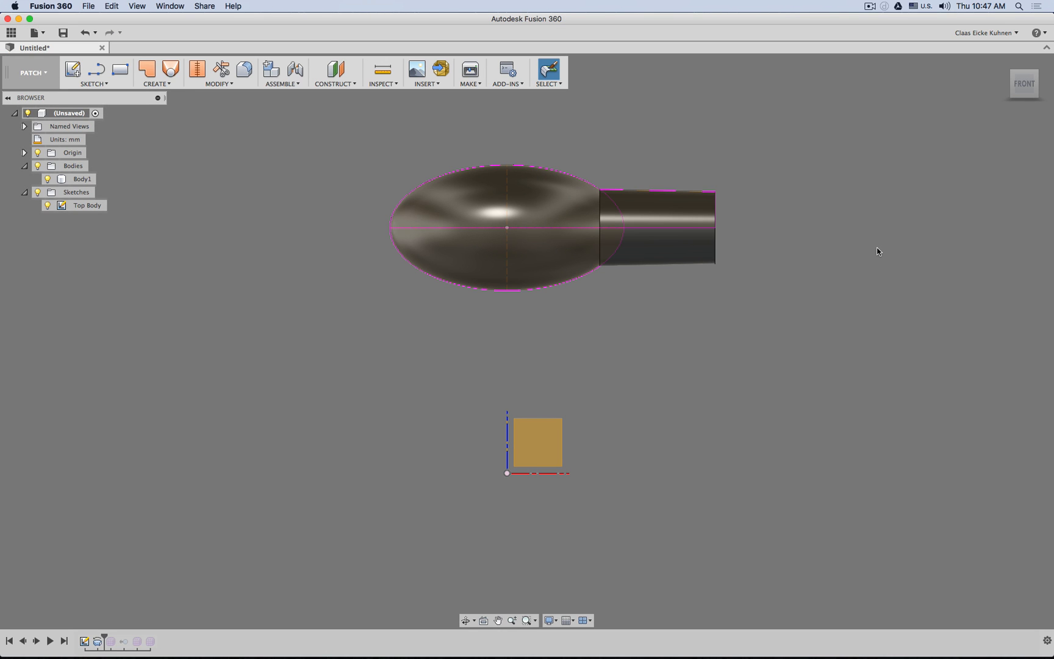
key("super+Tab")
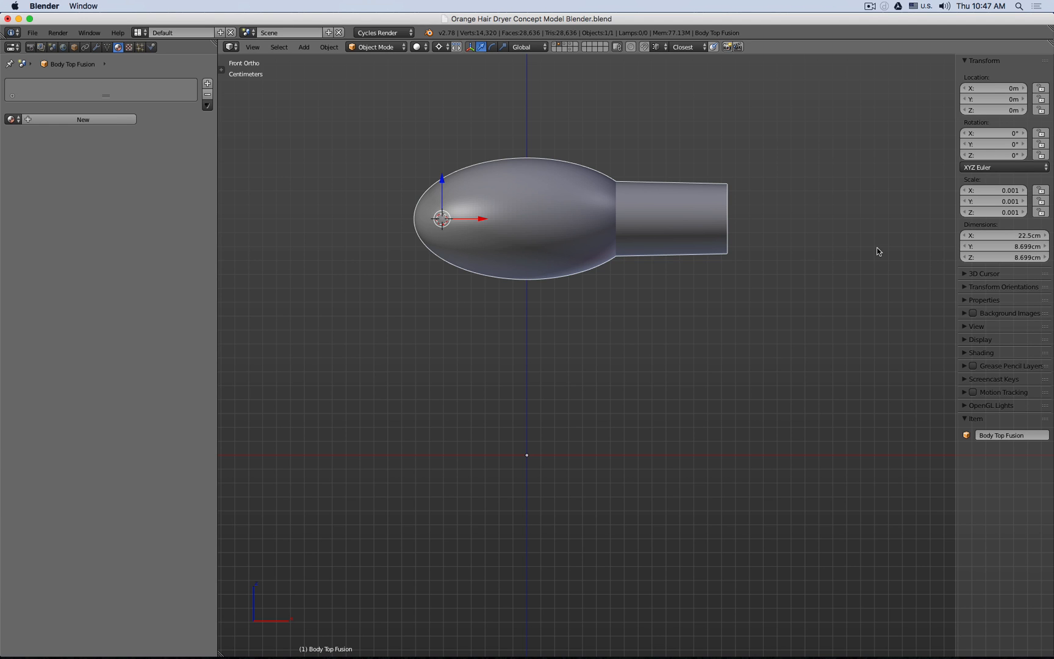
key("super+Tab")
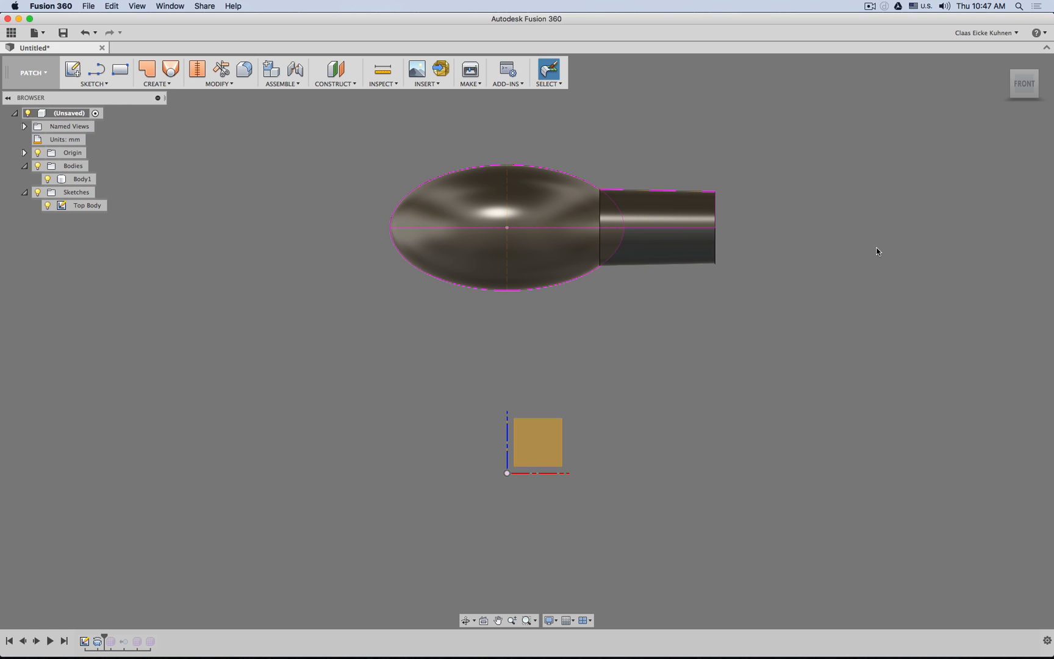
- Review the Modify commands of the Patch workspace, and those of the Model workspace after switching to it
left_click(224, 85)
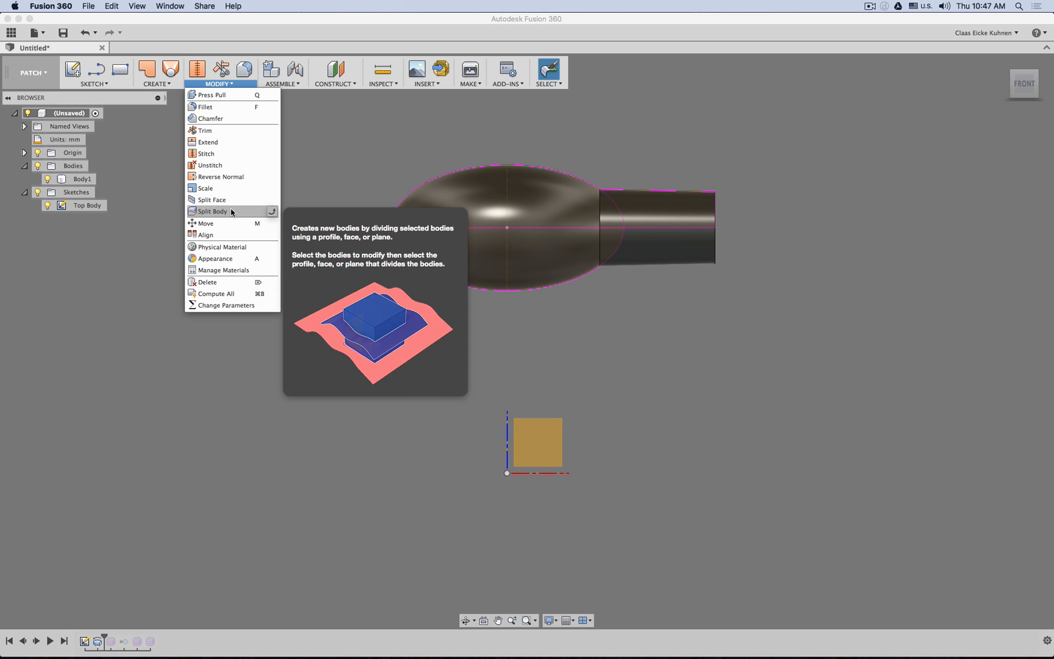
left_click(37, 81)
left_click(38, 119)
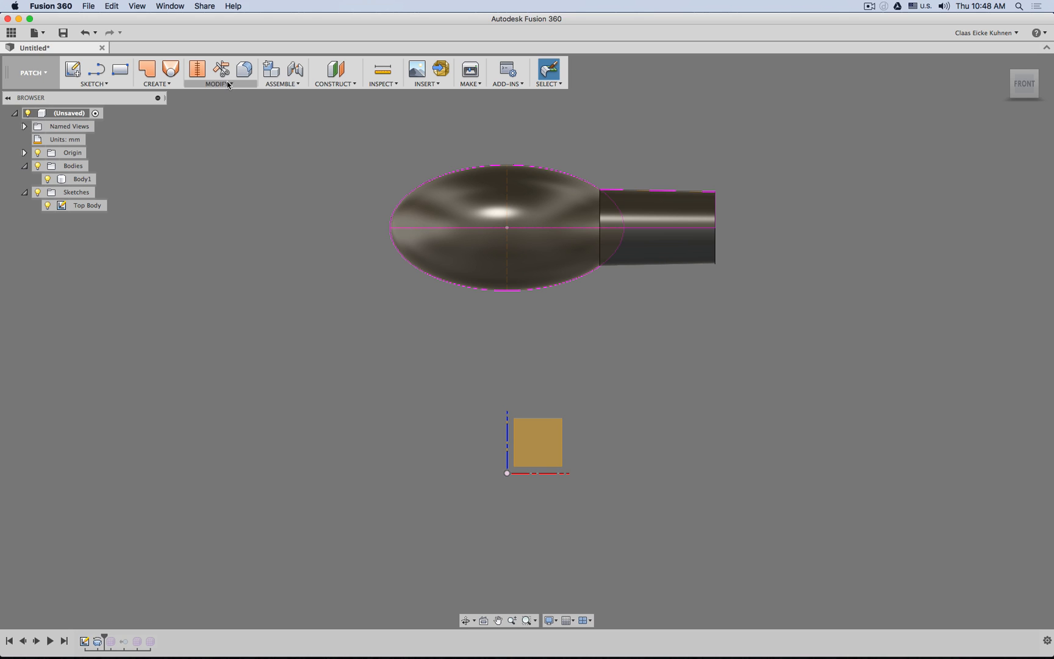
left_click(37, 73)
left_click(33, 99)
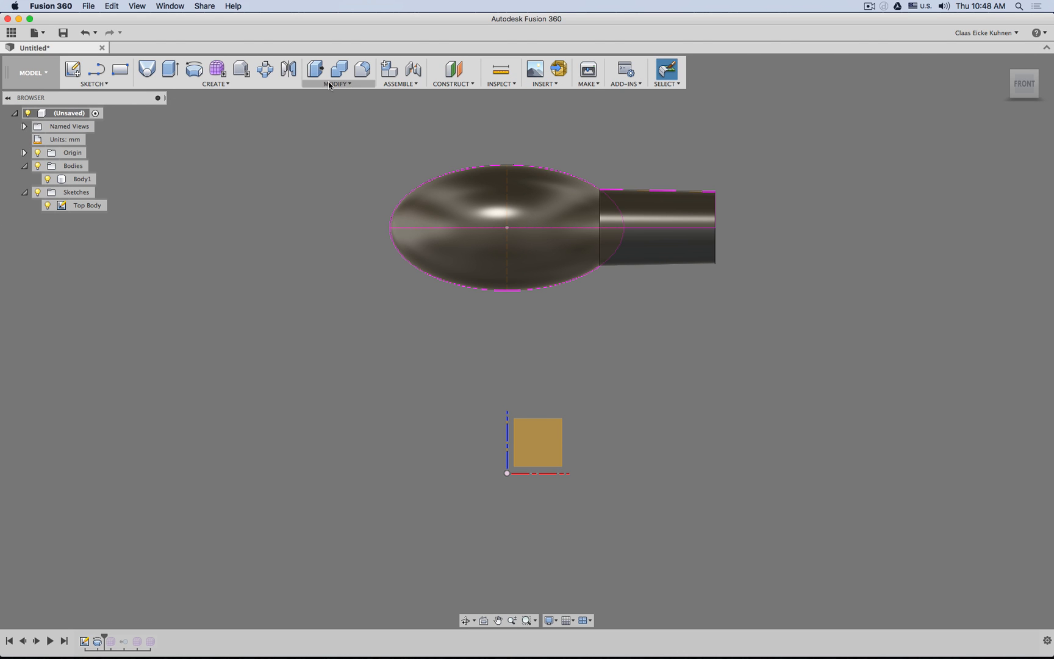
left_click(349, 84)
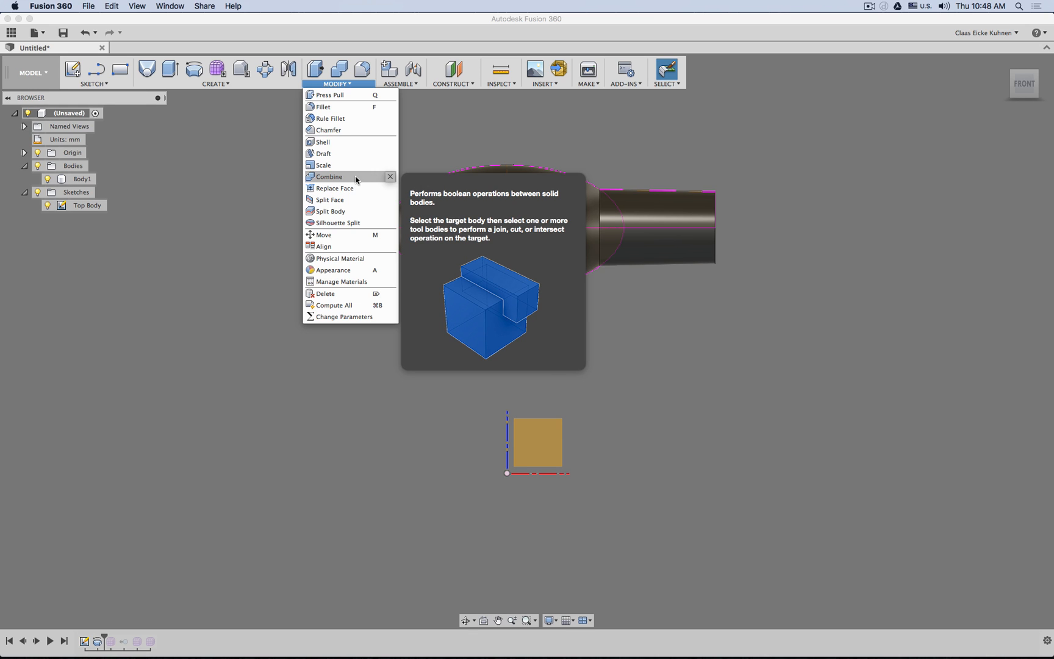
left_click(466, 127)
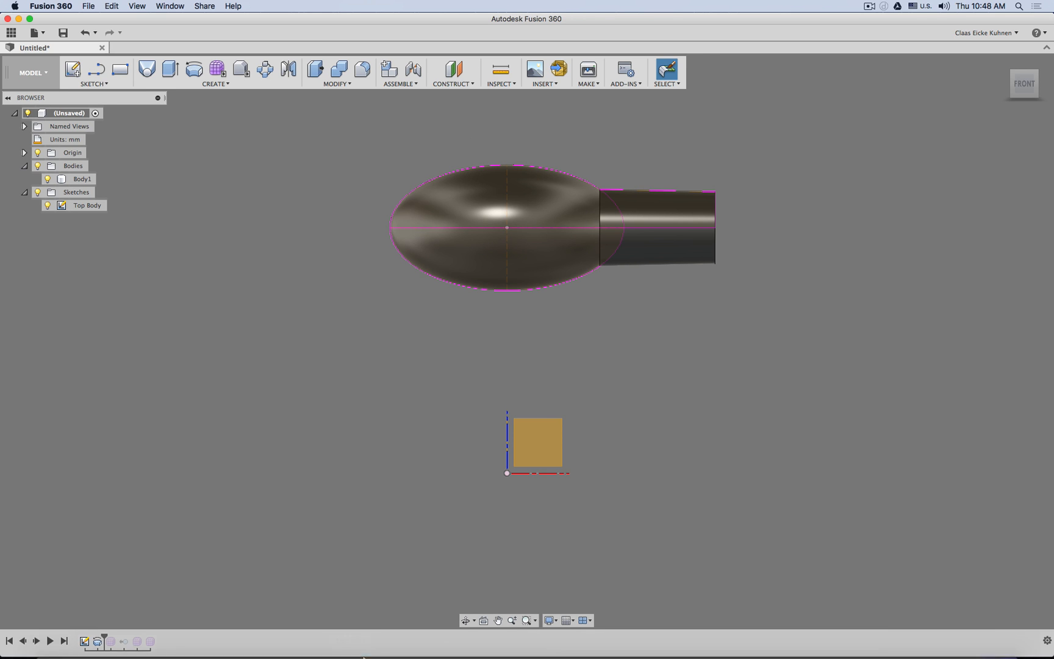
- Switch to Blender and additionally display the layer with the handle's guide curves and section profiles
mouse_move(350, 641)
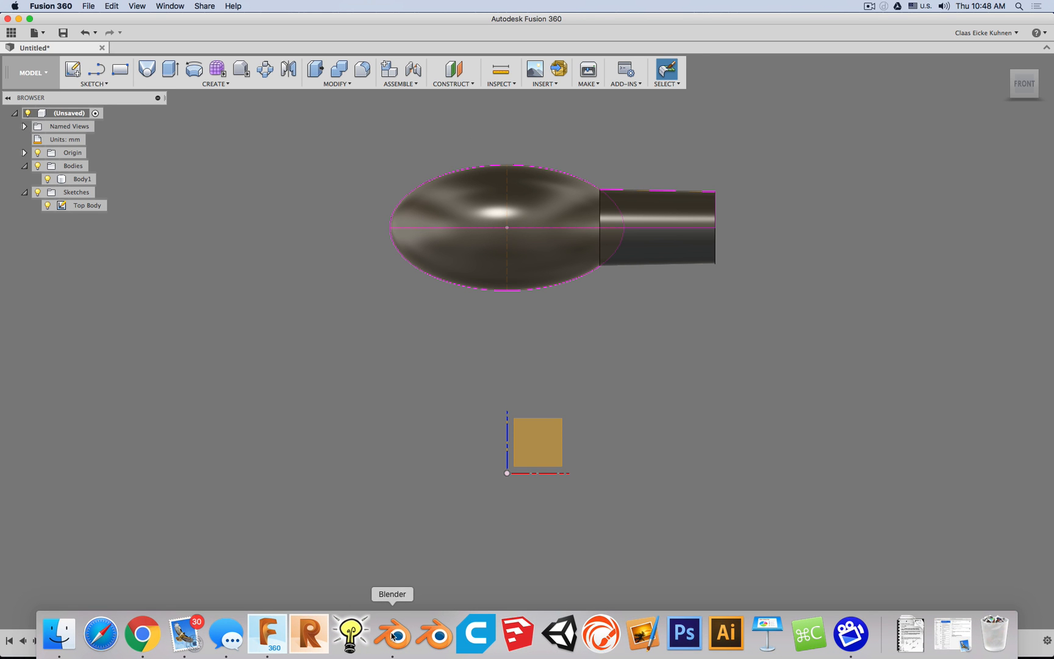
left_click(392, 636)
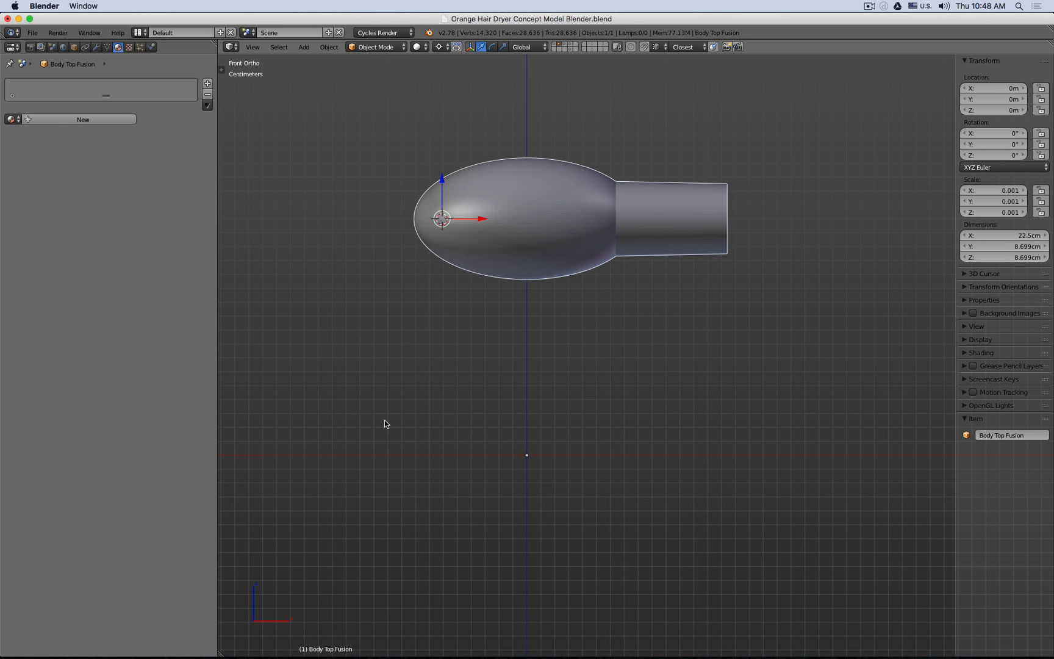
left_click(555, 45, "shift")
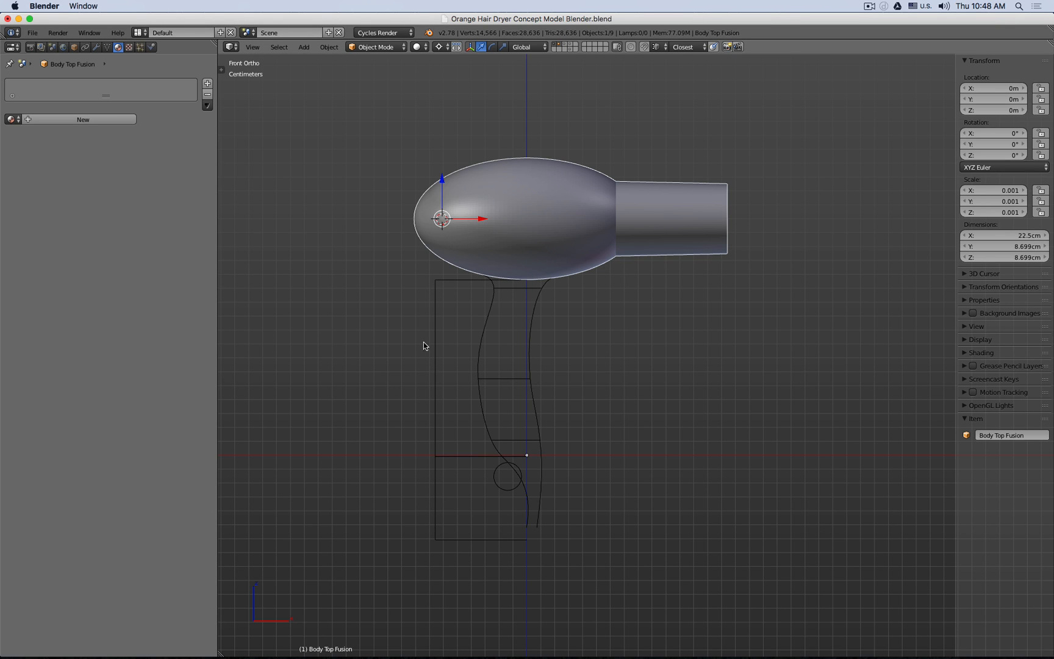
- Examine the dimensions of the two reference frames and the circle by the handle, and both side curves of the handle
right_click(446, 334)
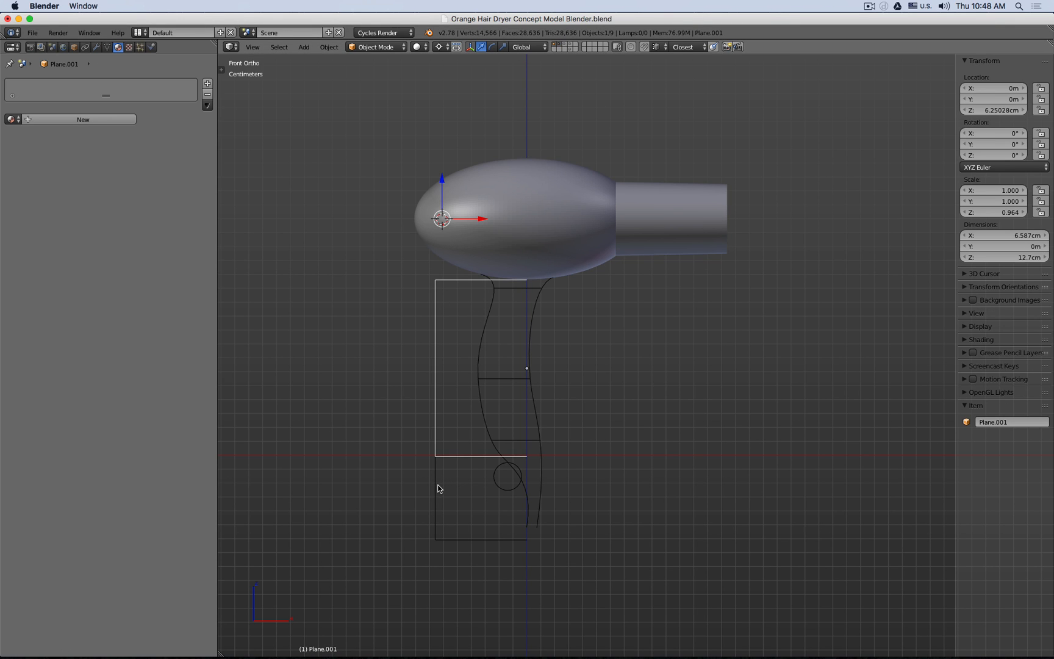
key("Tab")
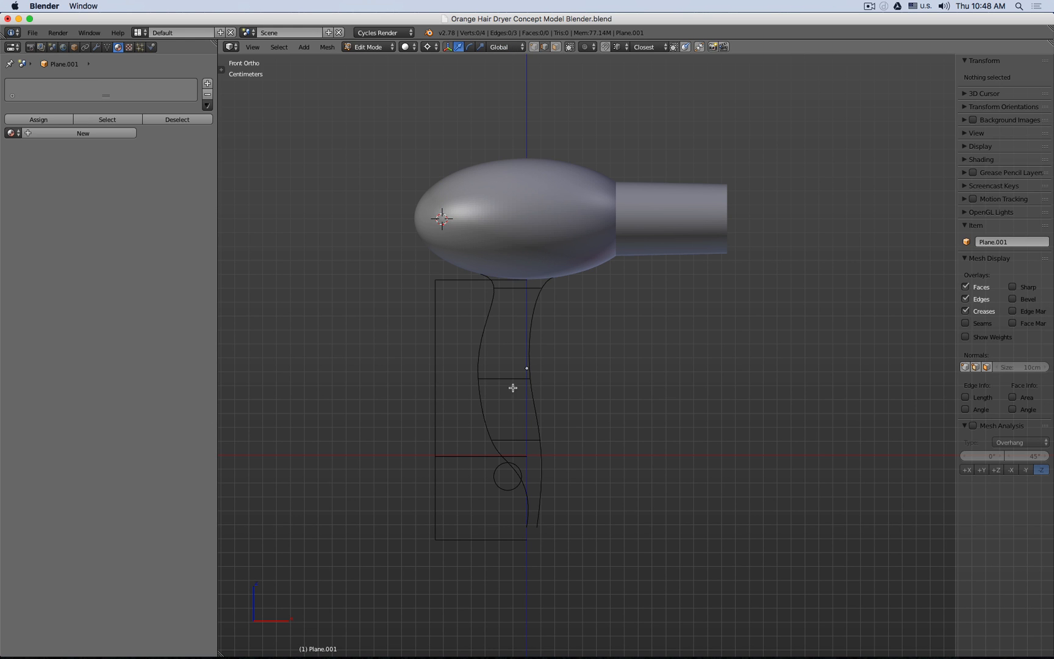
right_click(523, 279)
right_click(519, 451)
key("Tab")
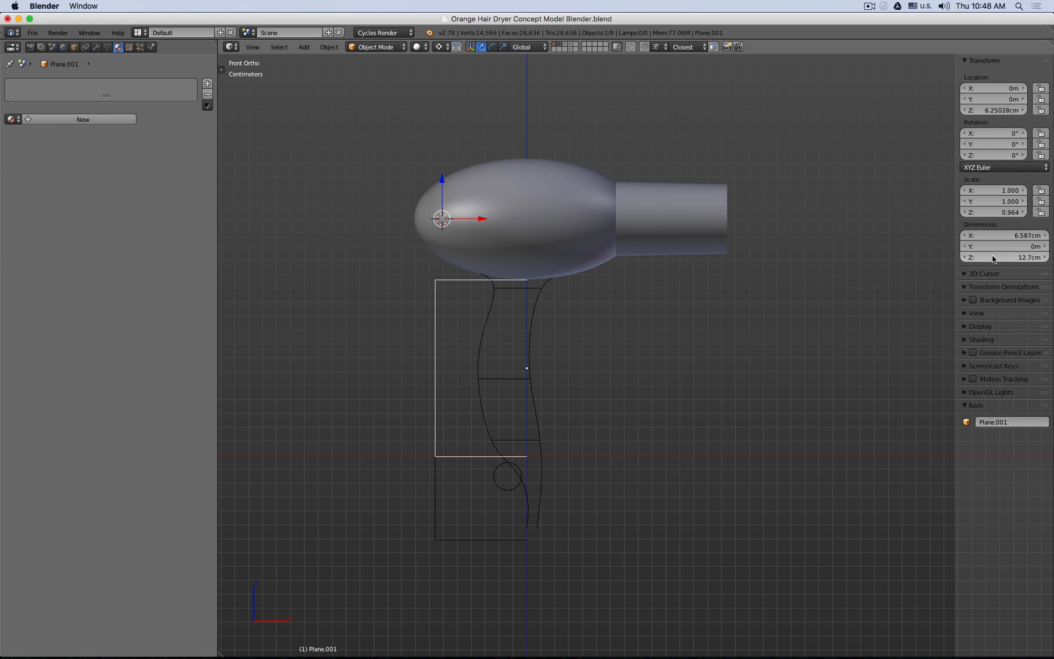
right_click(437, 500)
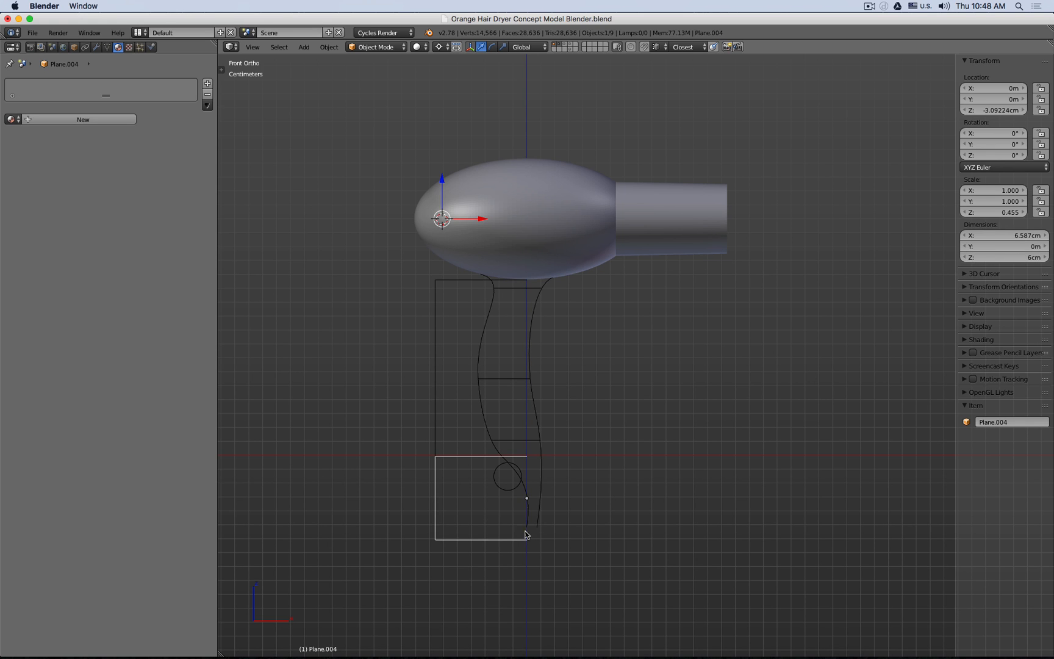
right_click(501, 485)
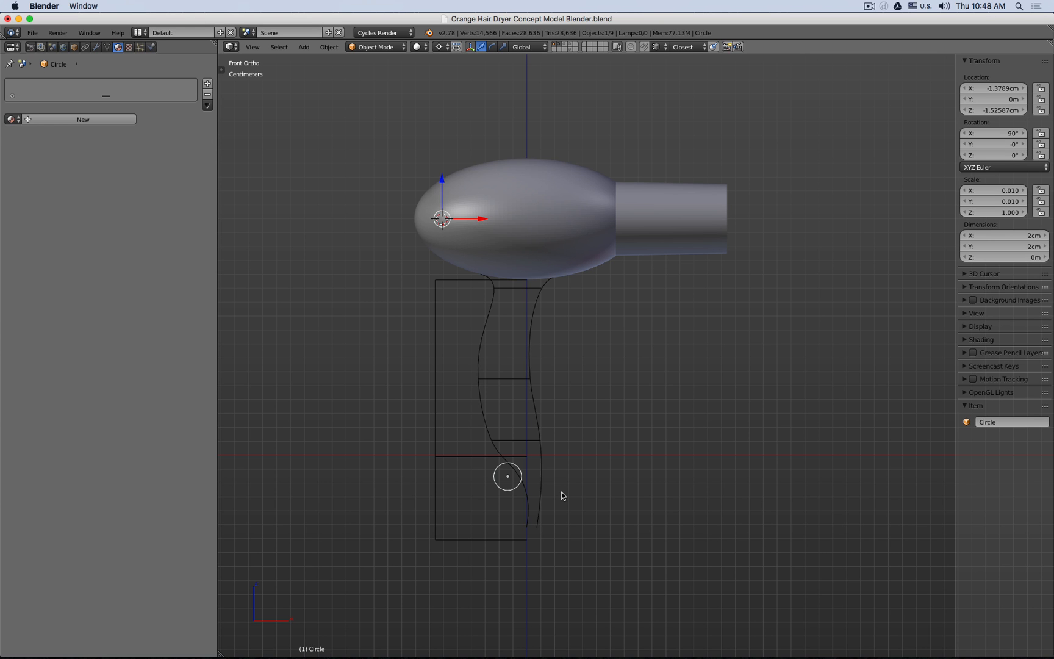
scroll(527, 391, "up", 3)
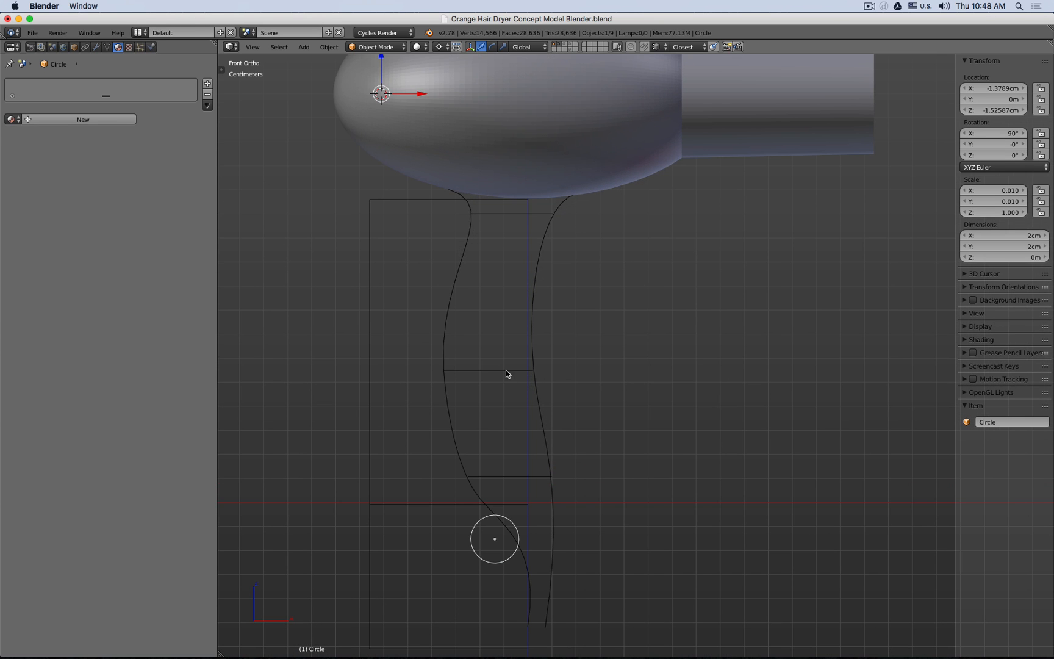
right_click(445, 310)
right_click(539, 287, "shift")
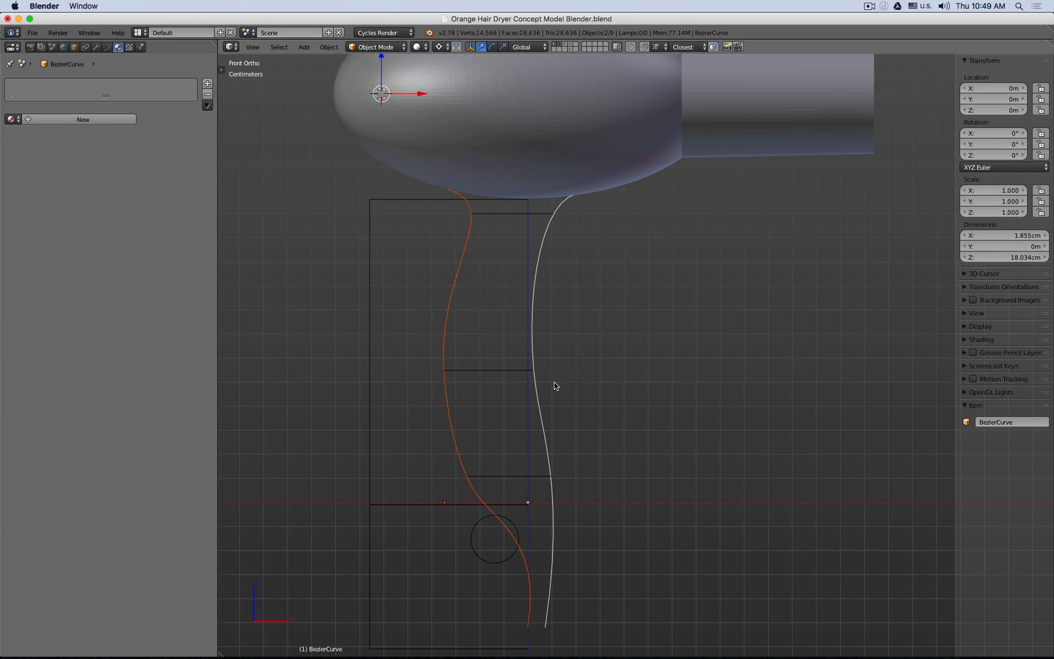
- Select the three handle section profiles, duplicate them in place and join the copies into one object
right_click(494, 370)
right_click(503, 476, "shift")
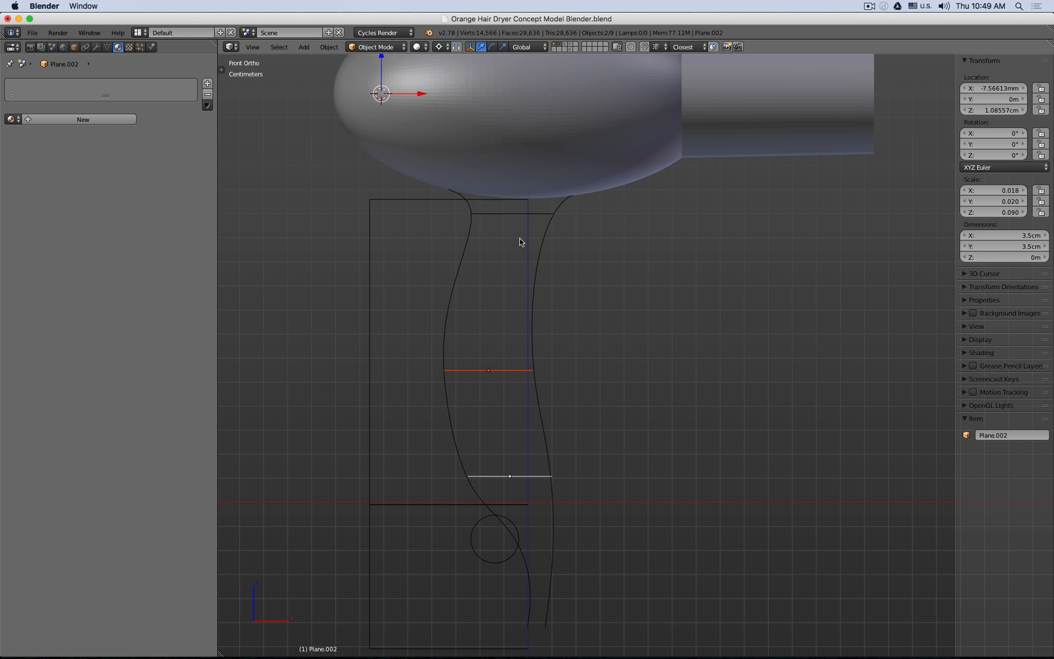
right_click(515, 215, "shift")
mouse_move(607, 275)
middle_mouse_down()
mouse_move(554, 307)
mouse_move(582, 369)
mouse_move(529, 231)
mouse_move(494, 208)
mouse_move(428, 198)
mouse_move(377, 205)
mouse_move(552, 238)
mouse_move(605, 290)
mouse_move(605, 277)
middle_mouse_up()
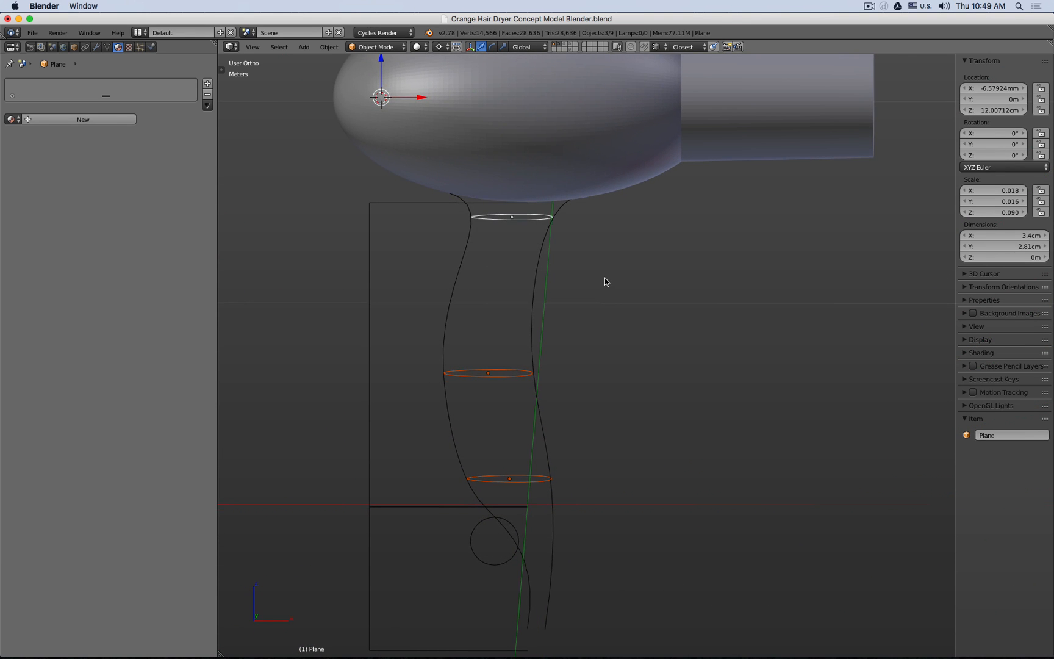
key("KP_1")
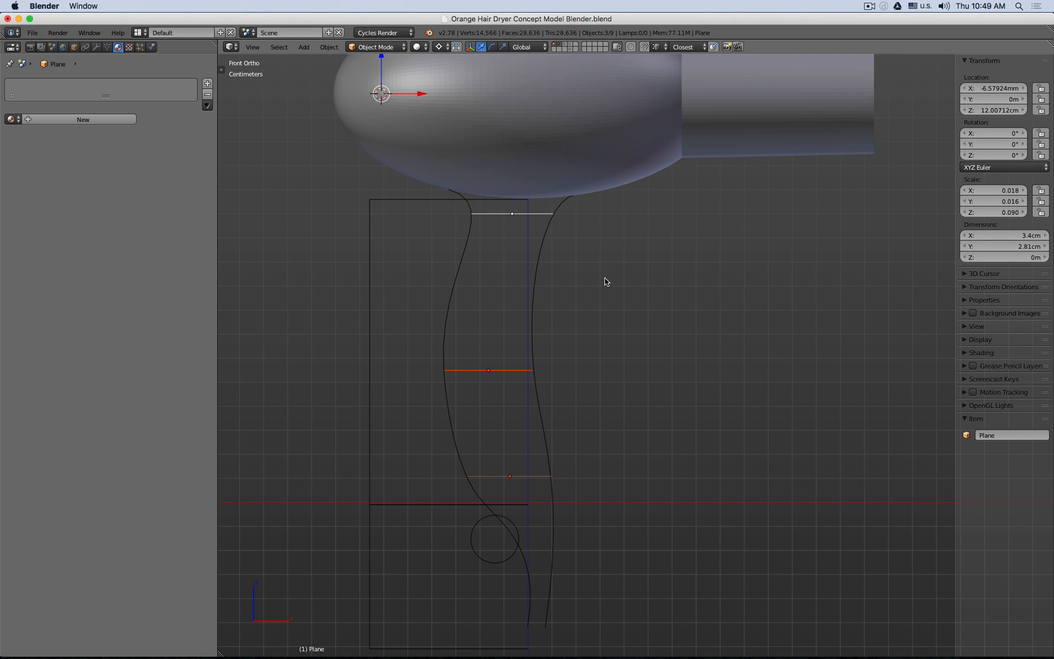
key("shift+d")
key("Escape")
key("ctrl+j")
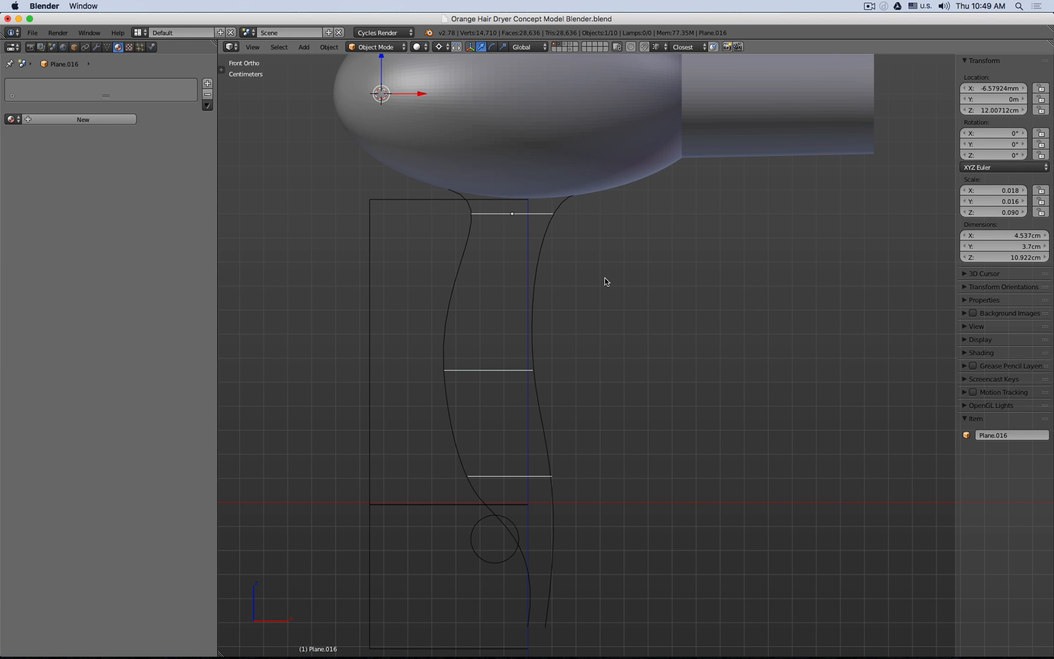
- Start the Screencast Keys display and collapse its settings
left_click(988, 379)
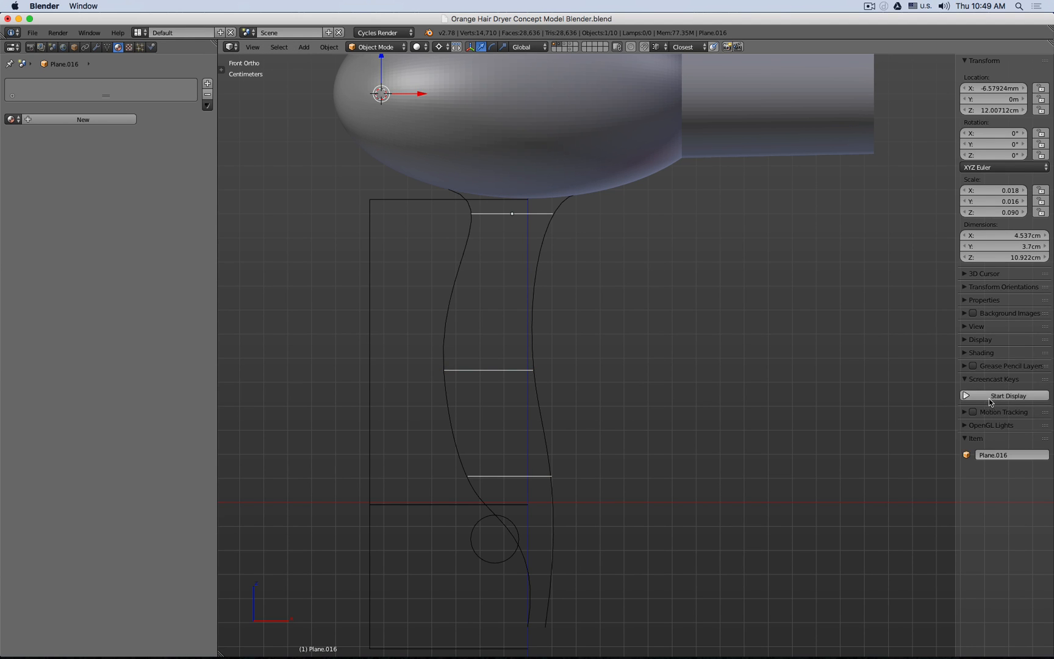
left_click(989, 396)
left_click(966, 381)
- Select all of the joined profile copies in Edit Mode and bridge their edge loops into a handle surface
key("Tab")
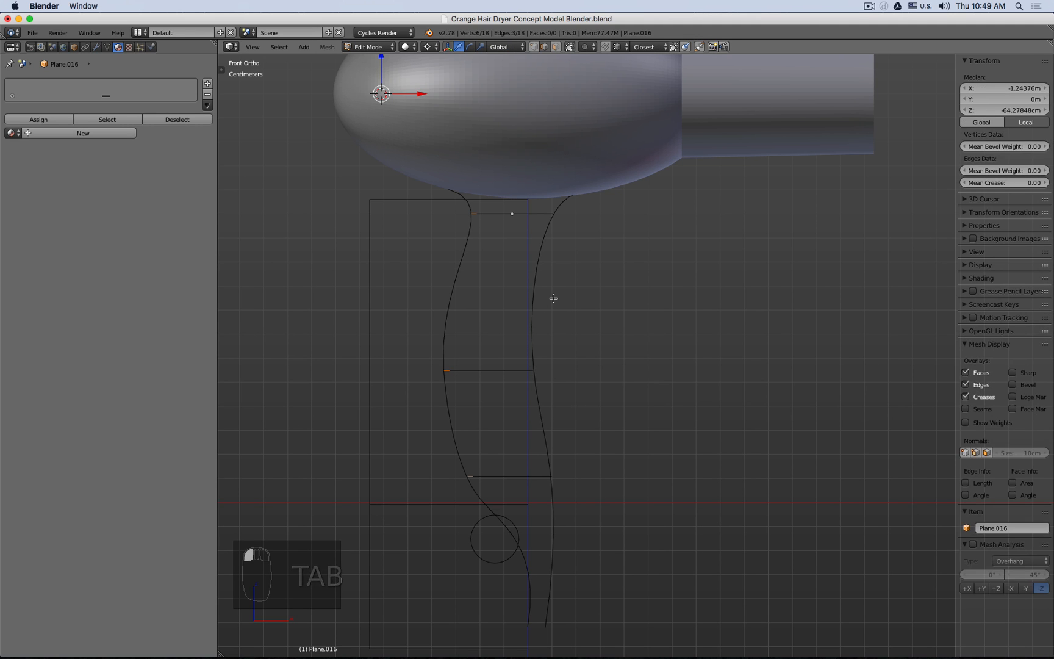
key("a")
key("a")
key("a")
key("a")
key("space")
type("brid")
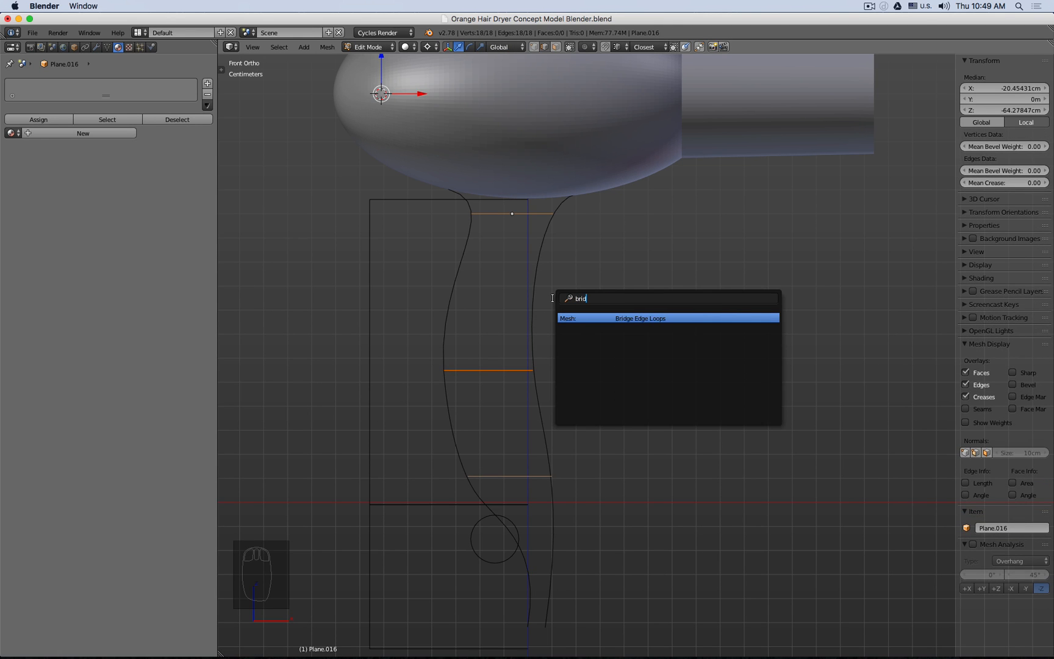
key("Return")
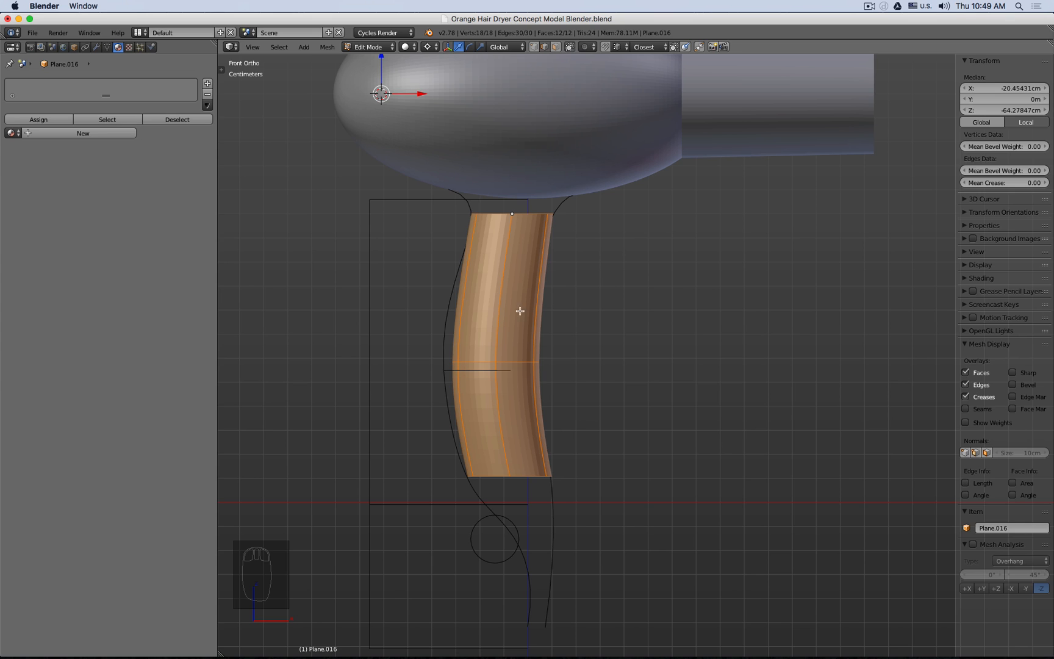
- Extrude the handle's top edge loop up into the body and move the middle loop to fit the guide curves
left_click(531, 213, "alt")
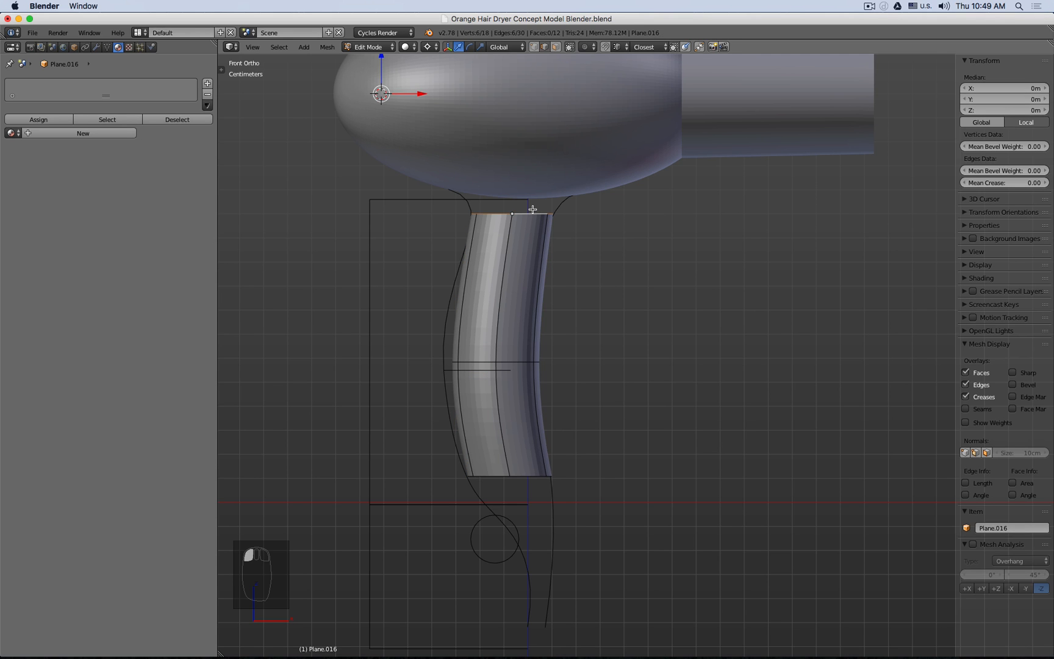
key("e")
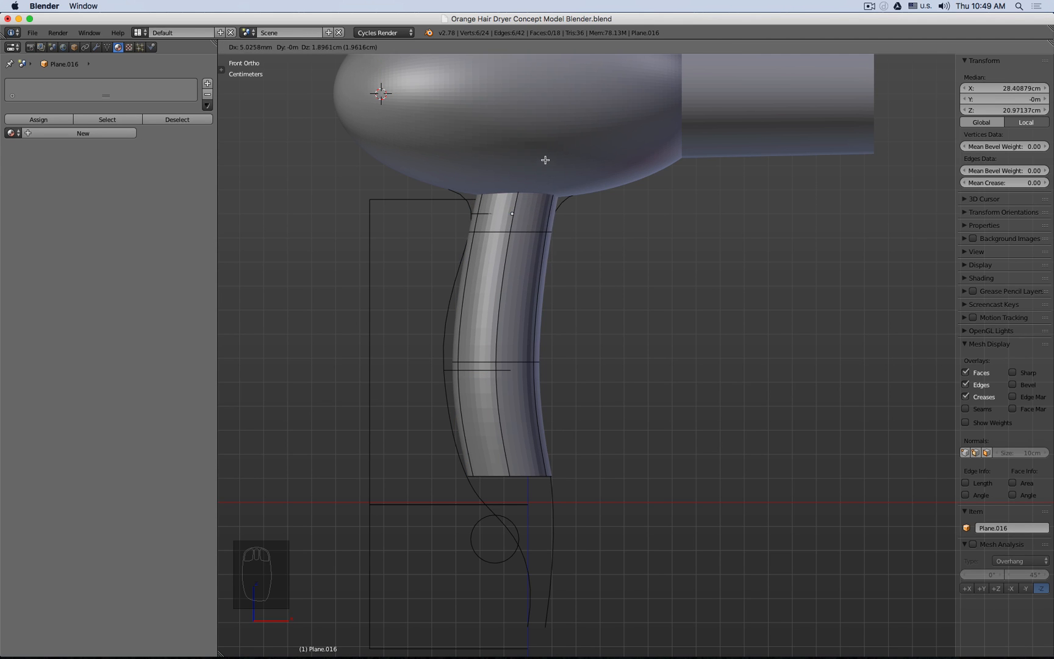
left_click(545, 159)
left_click(511, 361, "alt")
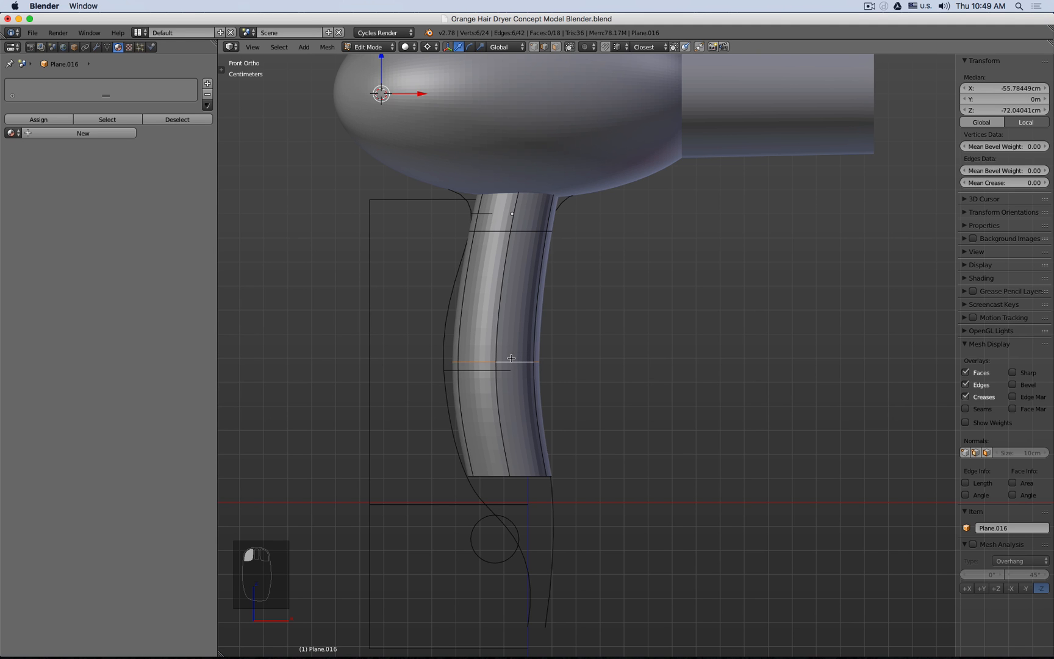
key("g")
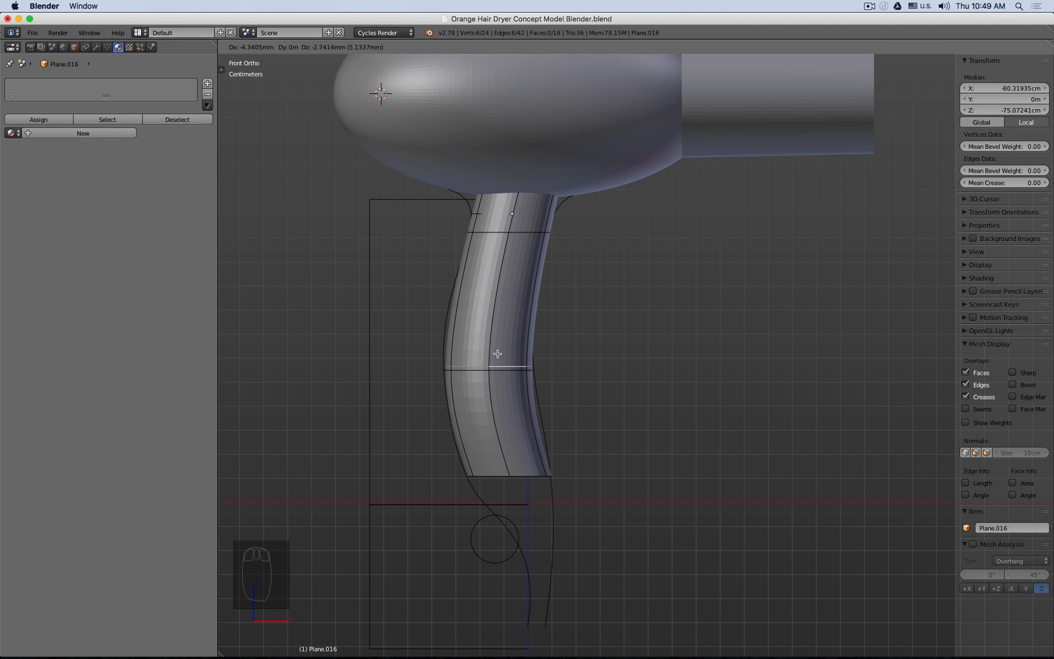
left_click(496, 357)
- Extrude the handle's bottom loop about 3 cm down and scale it around its centre to fit between the guide curves
left_click(541, 484, "alt")
middle_click_drag(541, 483, 482, 327, "shift")
key("e")
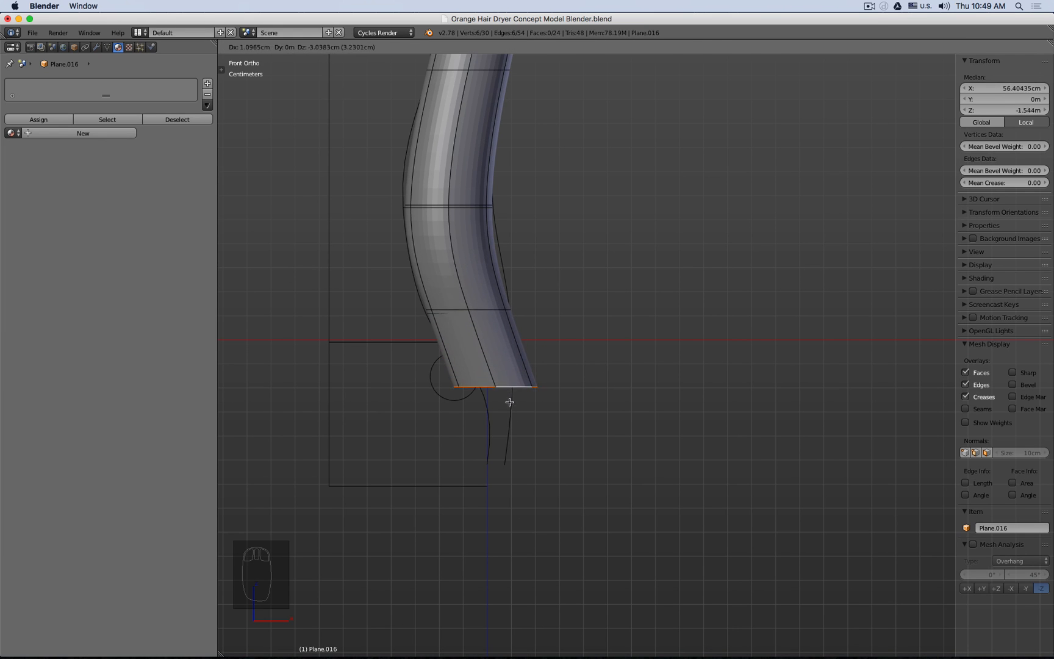
left_click(507, 399)
key("s")
left_click(559, 391)
key("comma")
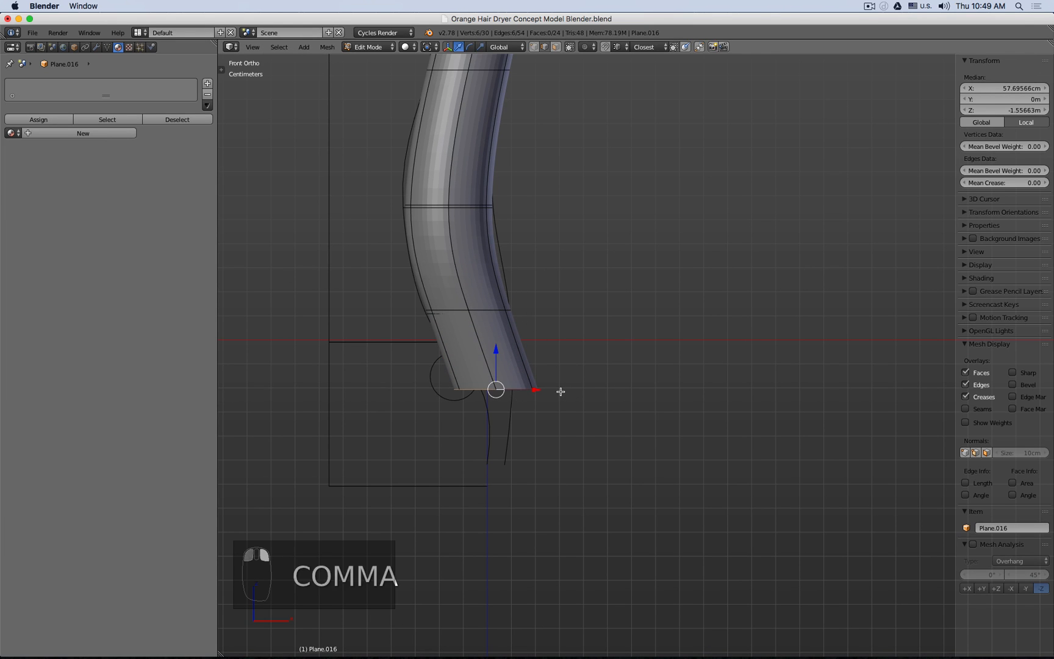
key("s")
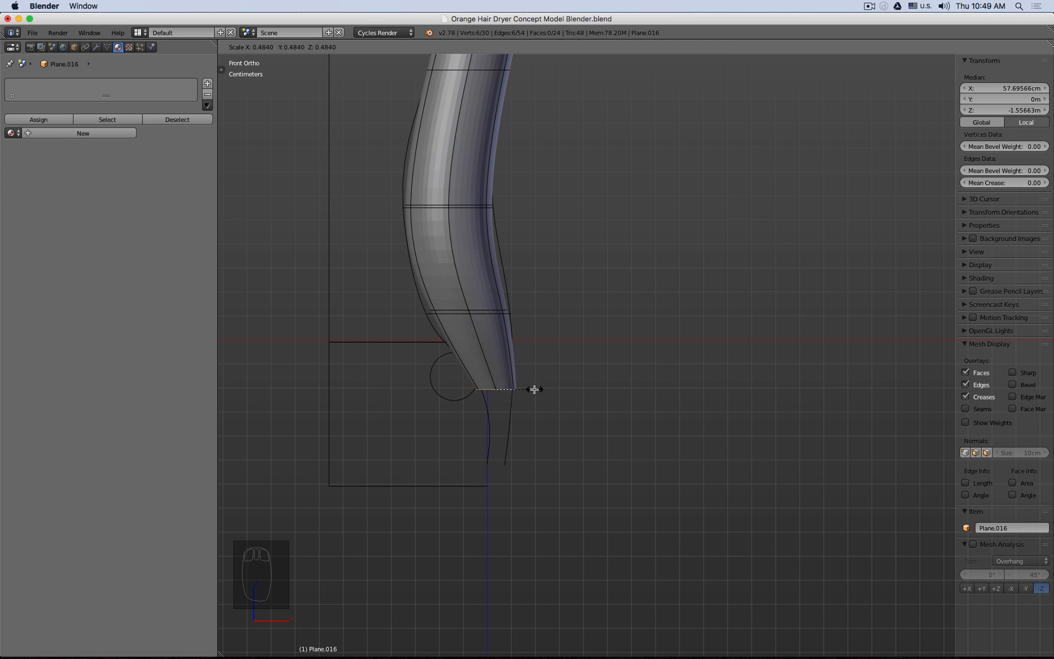
left_click(529, 390)
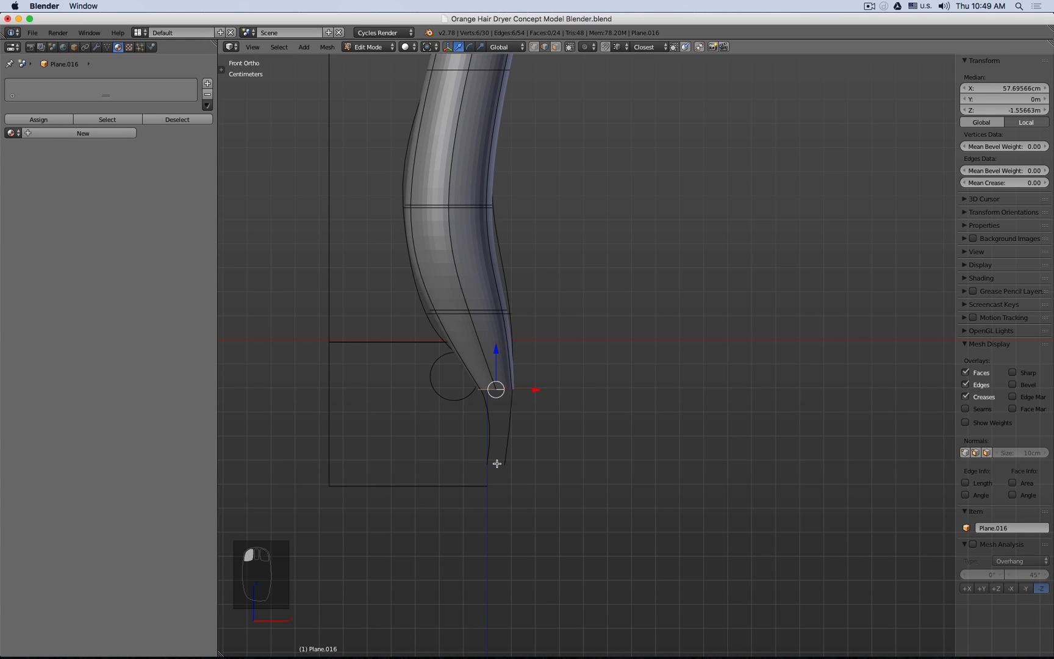
- Snap the 3D cursor to the selected bottom loop and add a circle there with 6 vertices and a 4 mm radius
scroll(498, 466, "up", 3)
middle_click_drag(497, 457, 430, 389)
key("shift+s")
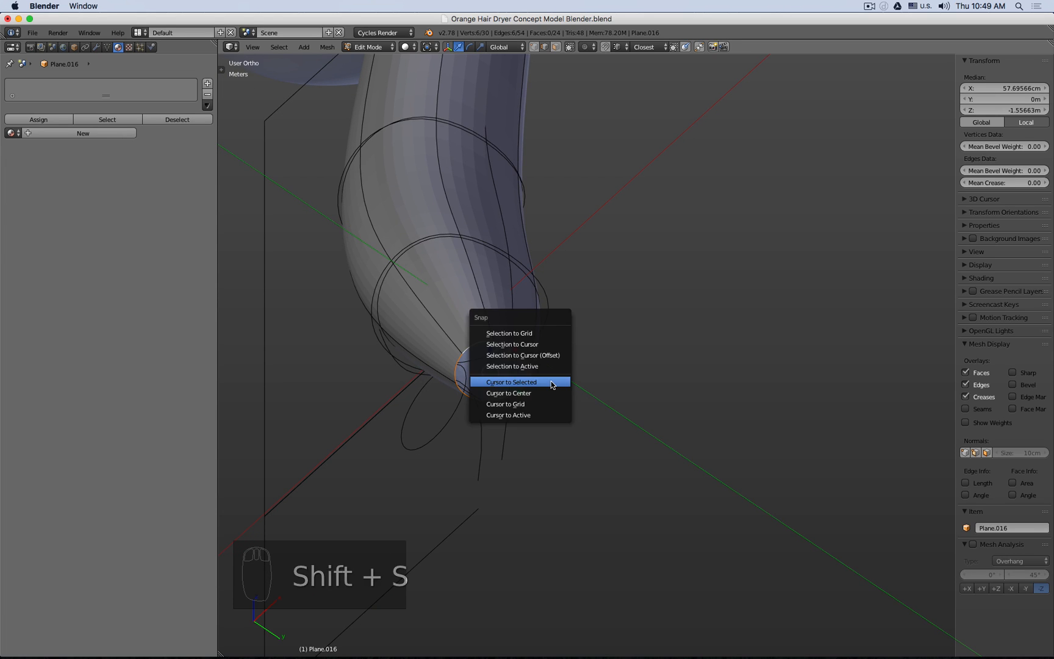
left_click(551, 381)
key("shift+a")
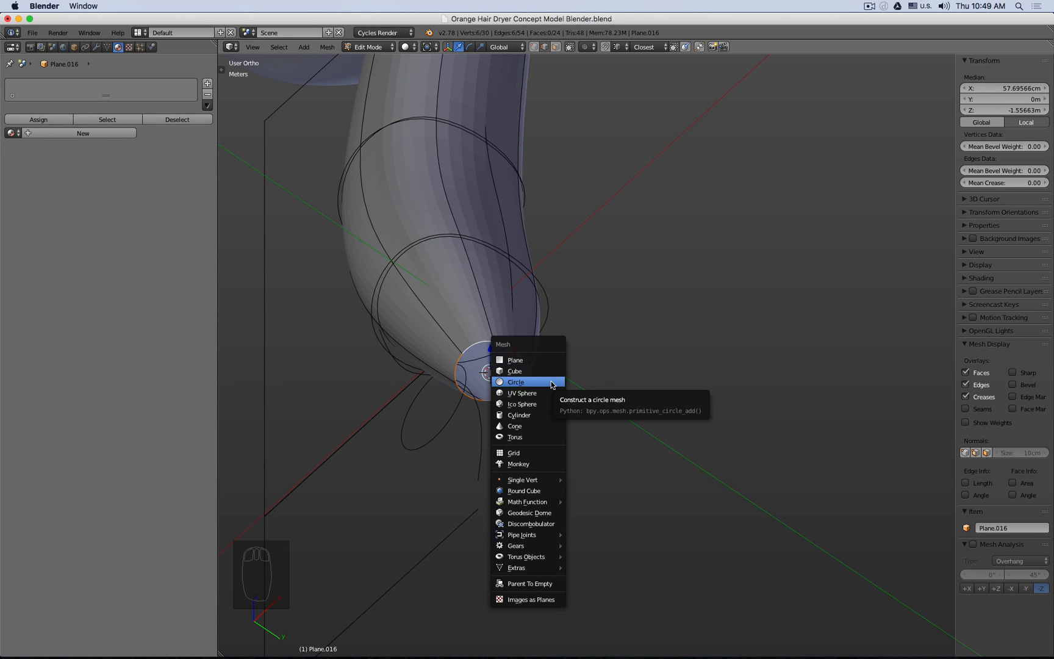
left_click(552, 384)
key("F6")
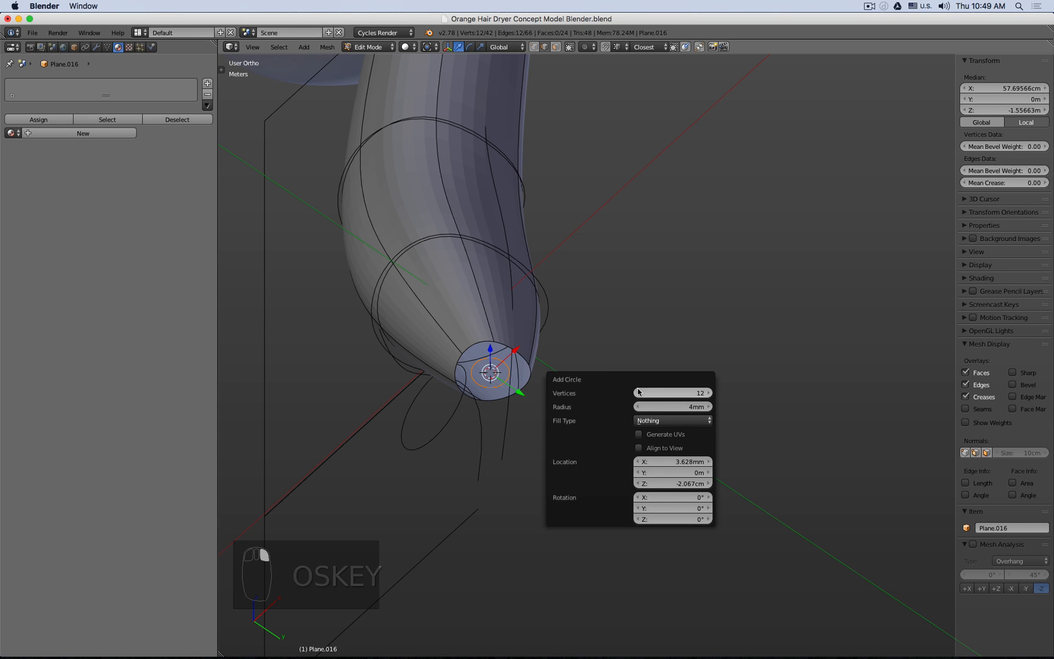
left_click(669, 393)
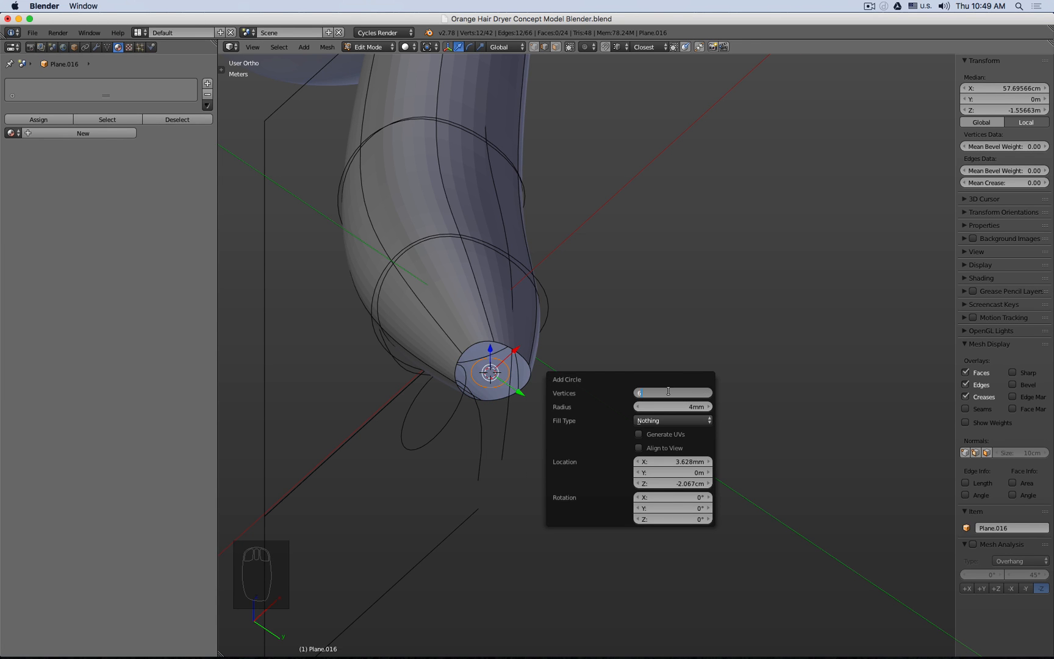
type("6")
key("Tab")
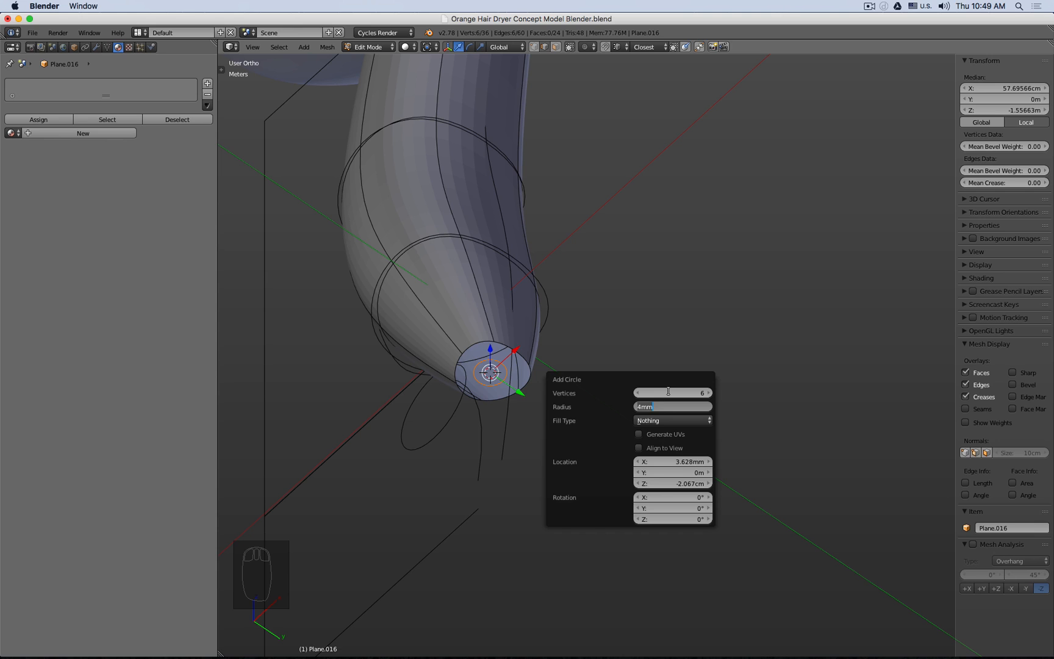
key("Return")
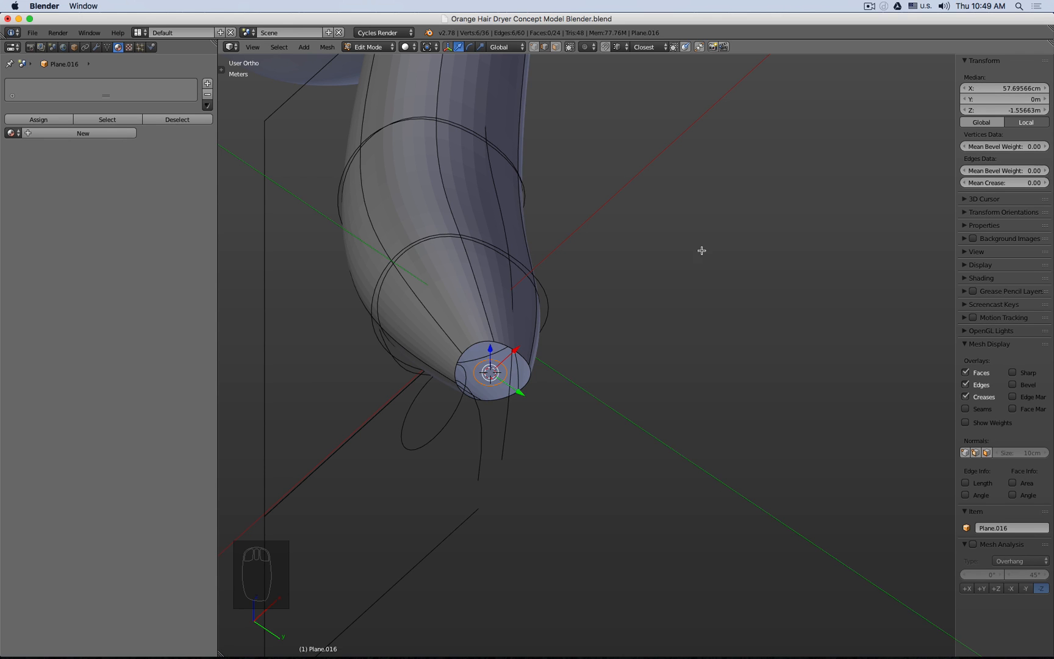
- Move the new circle down to the ends of the guide curves and bridge it with the handle's bottom loop
left_click_drag(479, 353, 499, 452)
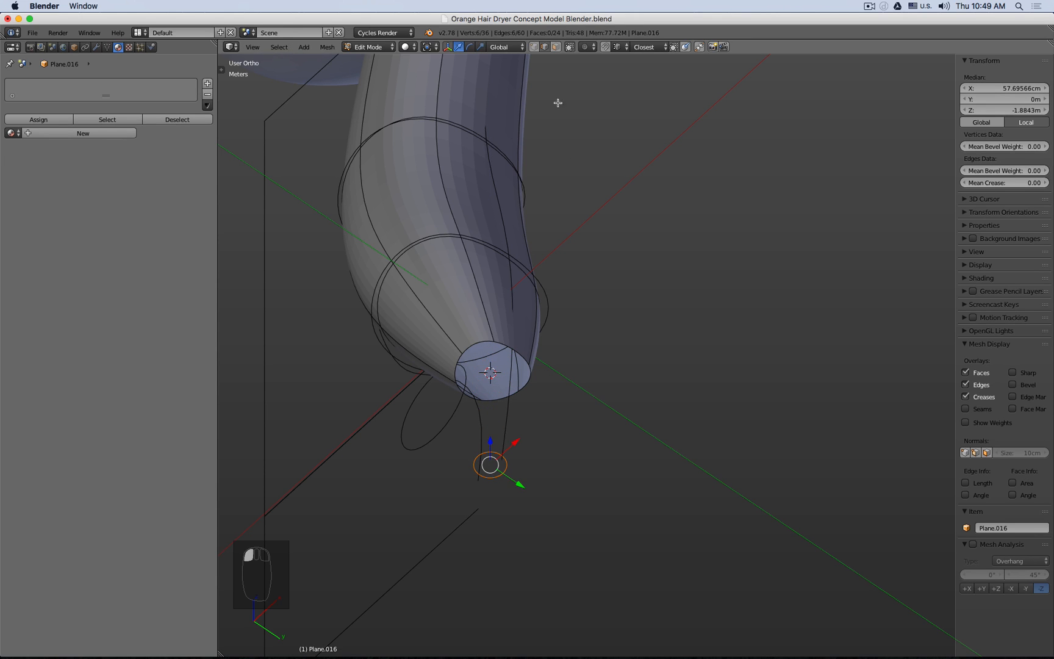
right_click(477, 346, "alt+shift")
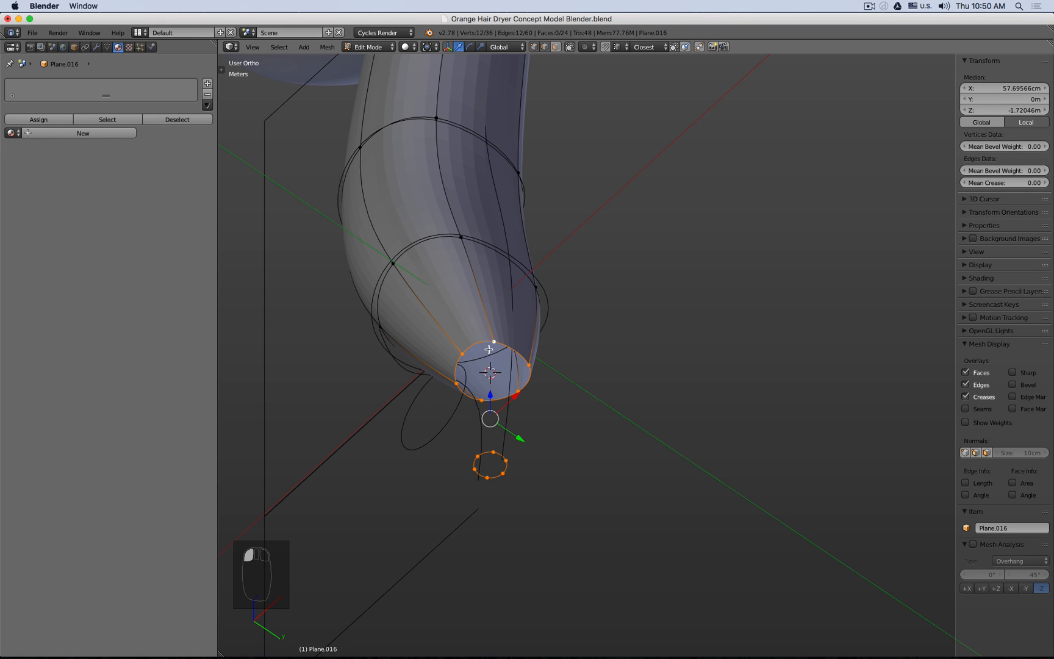
key("space")
key("Return")
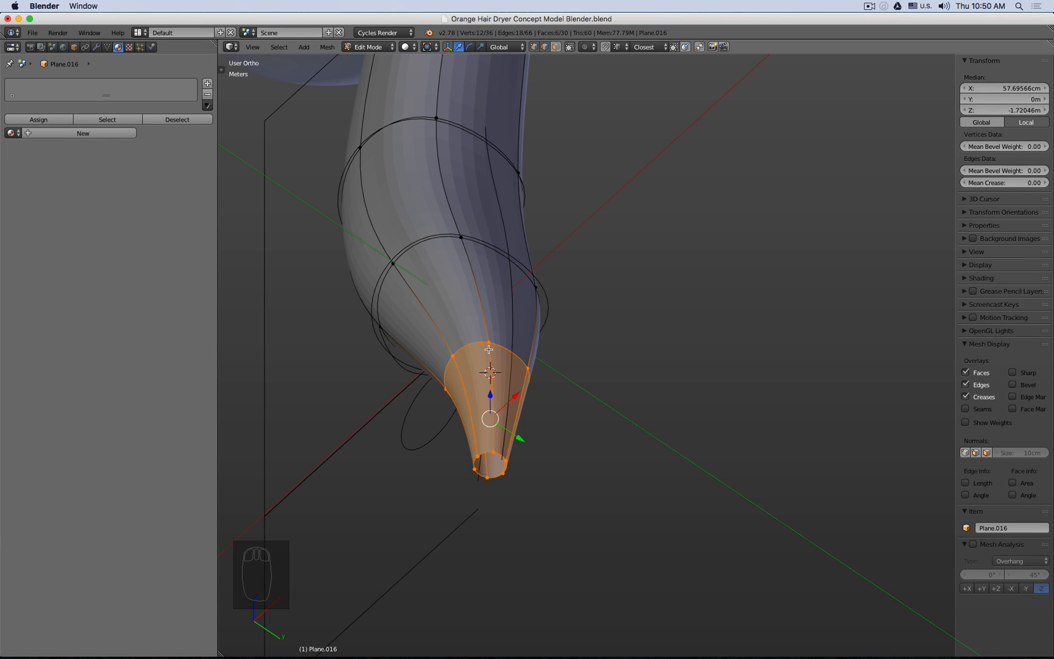
- In the front wireframe view, select the two lowest handle loops and move them slightly down
key("KP_1")
key("z")
key("a")
key("b")
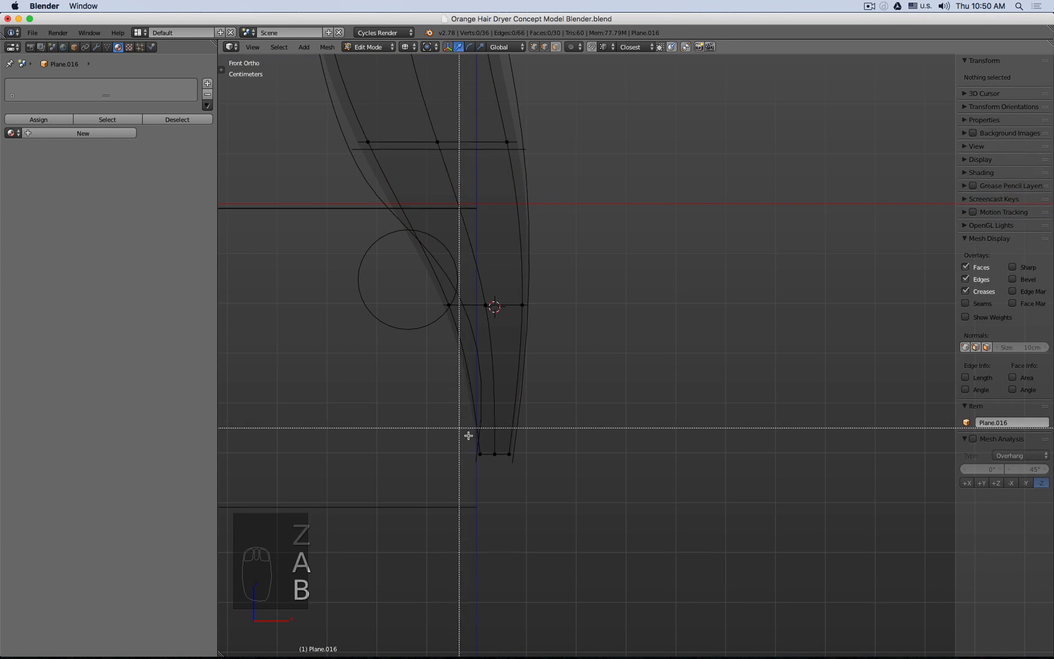
left_click_drag(542, 480, 424, 282)
left_click_drag(497, 341, 497, 346)
key("a")
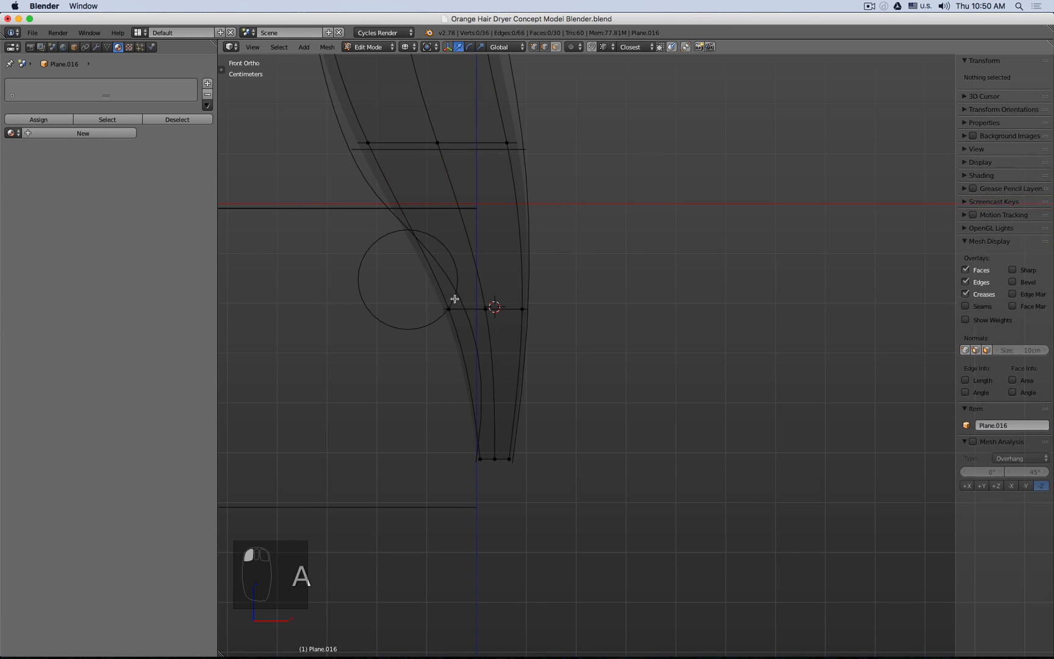
- Shift the vertices of the lower handle loops sideways to follow the guide curves
key("b")
left_click_drag(334, 116, 549, 482)
left_click_drag(484, 304, 541, 308)
key("a")
key("b")
key("a")
middle_click_drag(417, 167, 470, 300, "shift")
- Adjust the loop at the lowest section profile sideways, including its right-hand vertices, to match the guide curves
key("b")
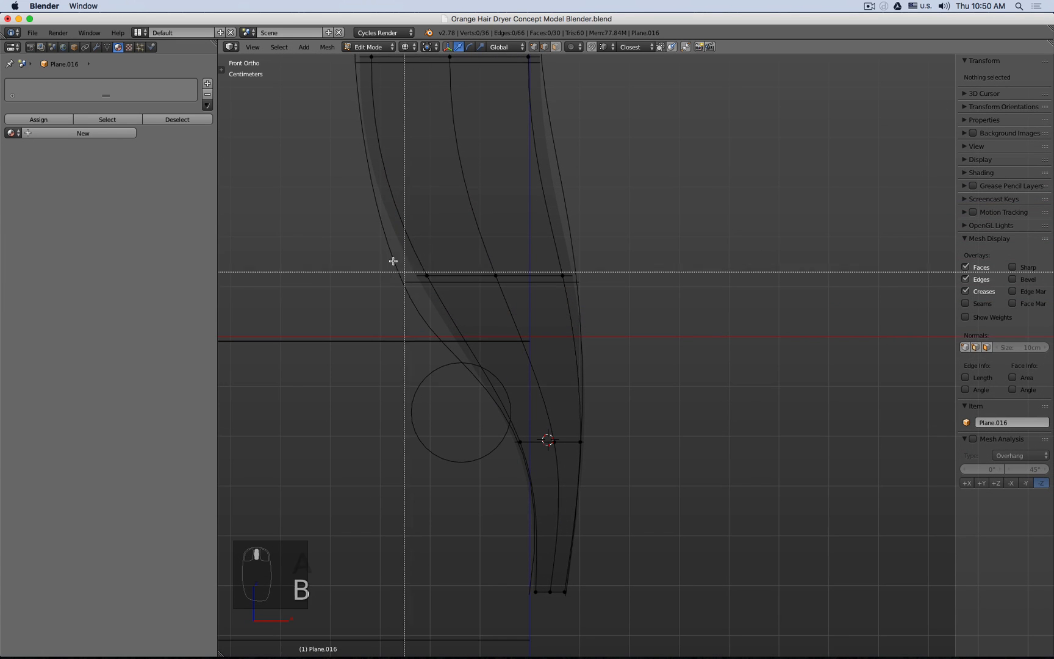
left_click_drag(394, 261, 619, 282)
key("a")
key("b")
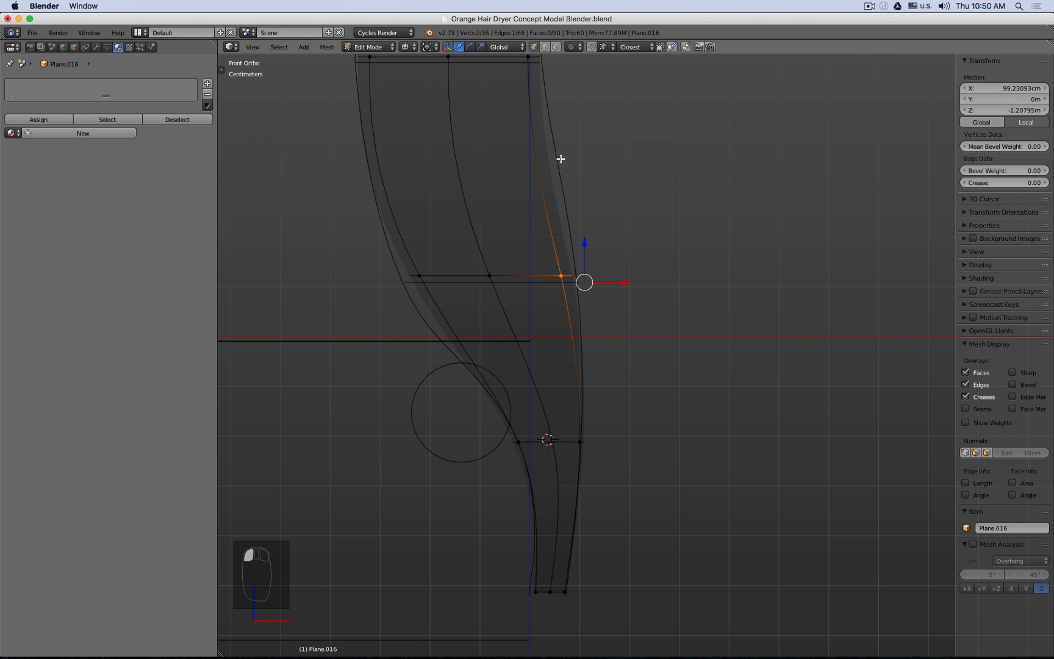
- Return to solid shading, inspect the handle from the side, and move its middle loop upward in front view
key("z")
mouse_move(623, 386)
middle_mouse_down()
mouse_move(582, 456)
mouse_move(539, 458)
middle_mouse_up()
key("KP_1")
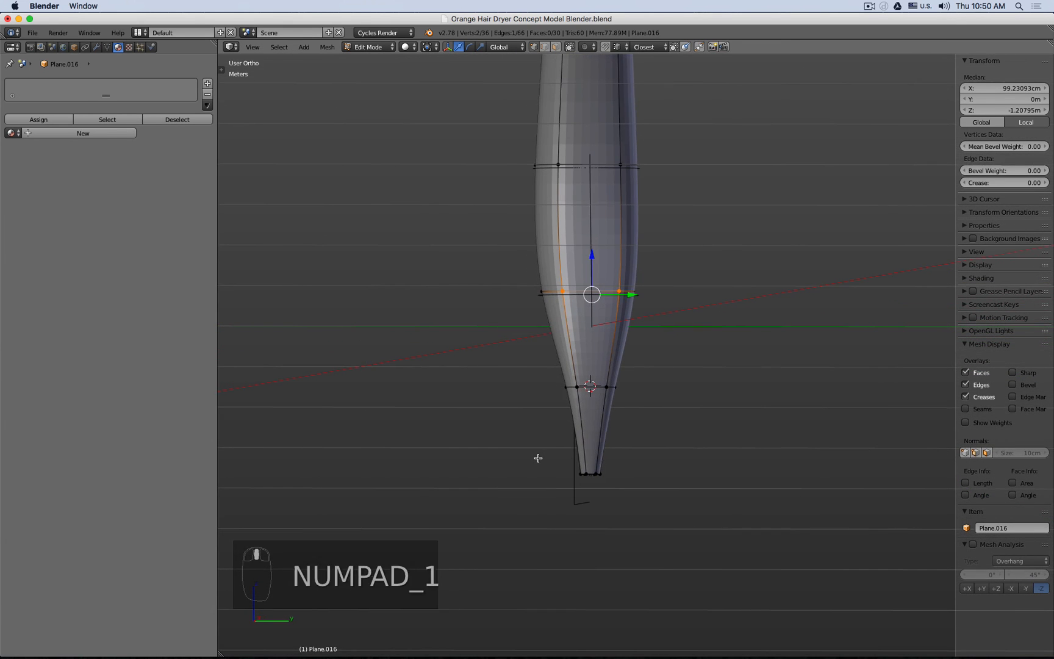
key("KP_3")
key("KP_1")
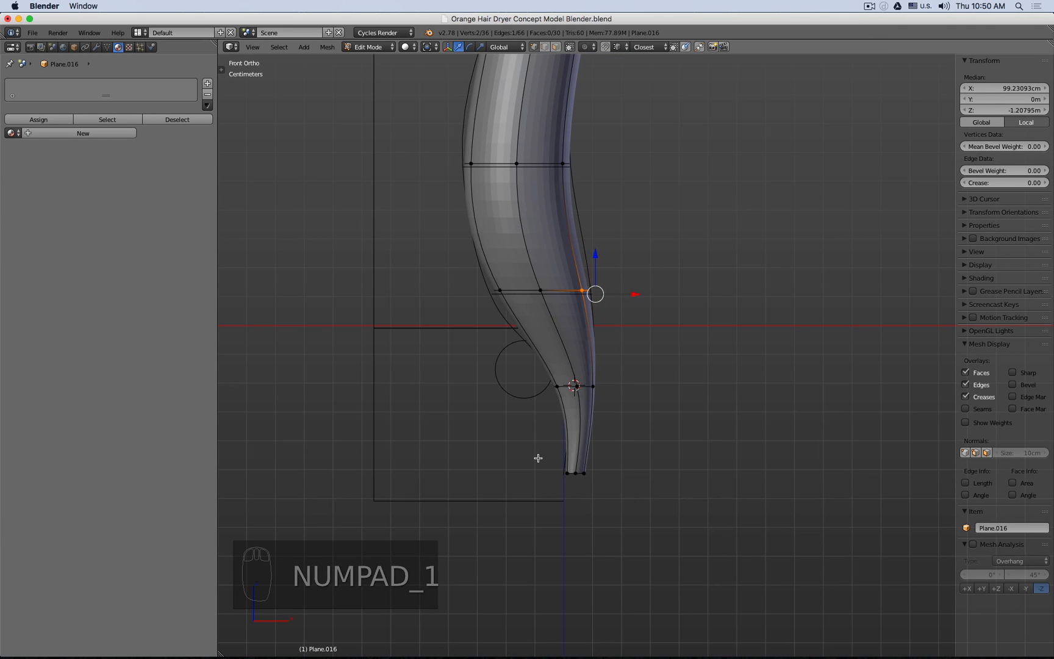
middle_click_drag(607, 278, 562, 458, "shift")
left_click(495, 344, "alt")
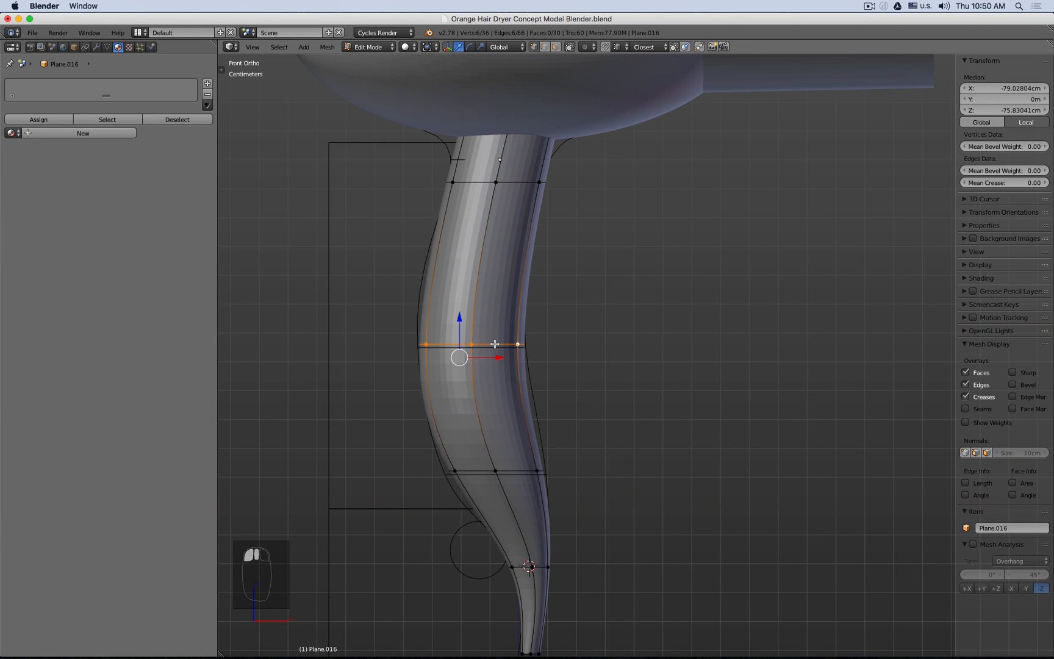
key("g")
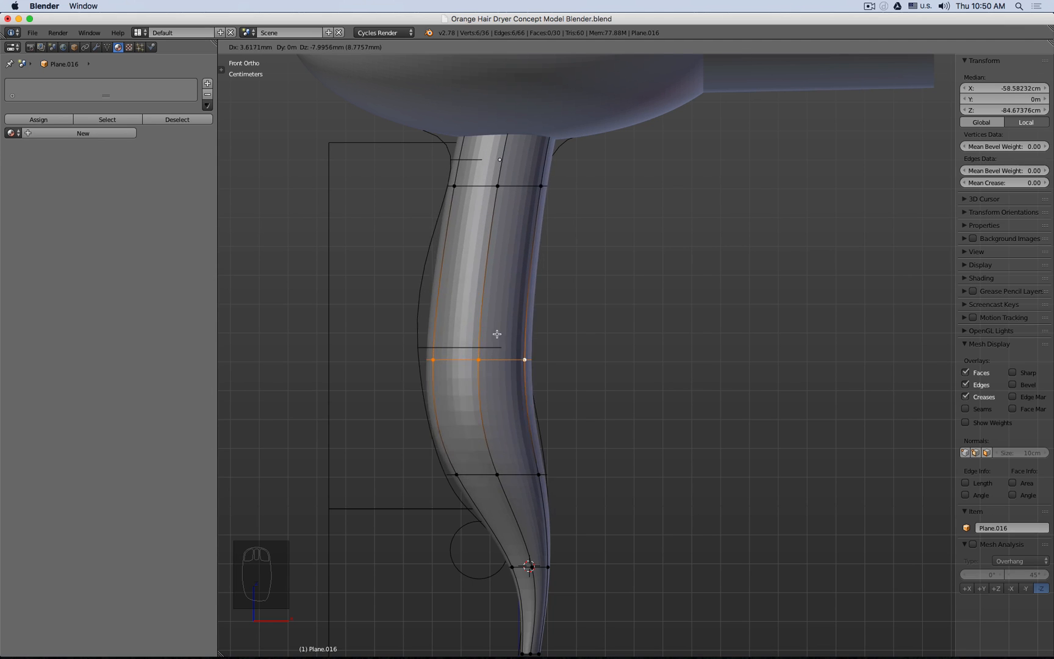
left_click(489, 287)
- Select the two uppermost handle loops in wireframe and move them slightly up, further into the body
key("a")
key("b")
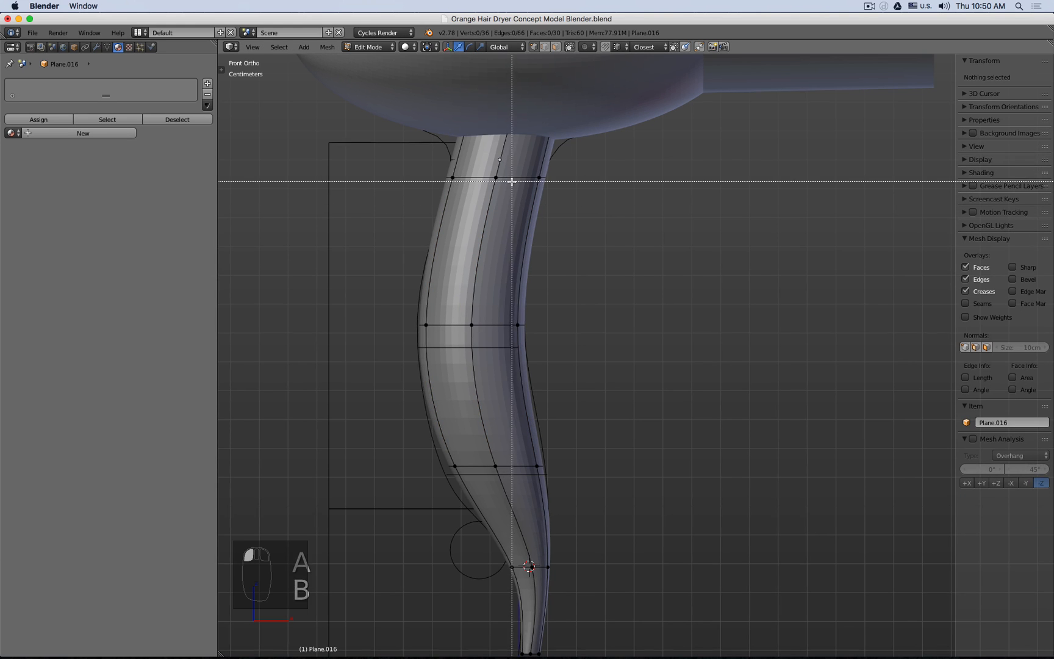
key("z")
left_click_drag(403, 164, 591, 226)
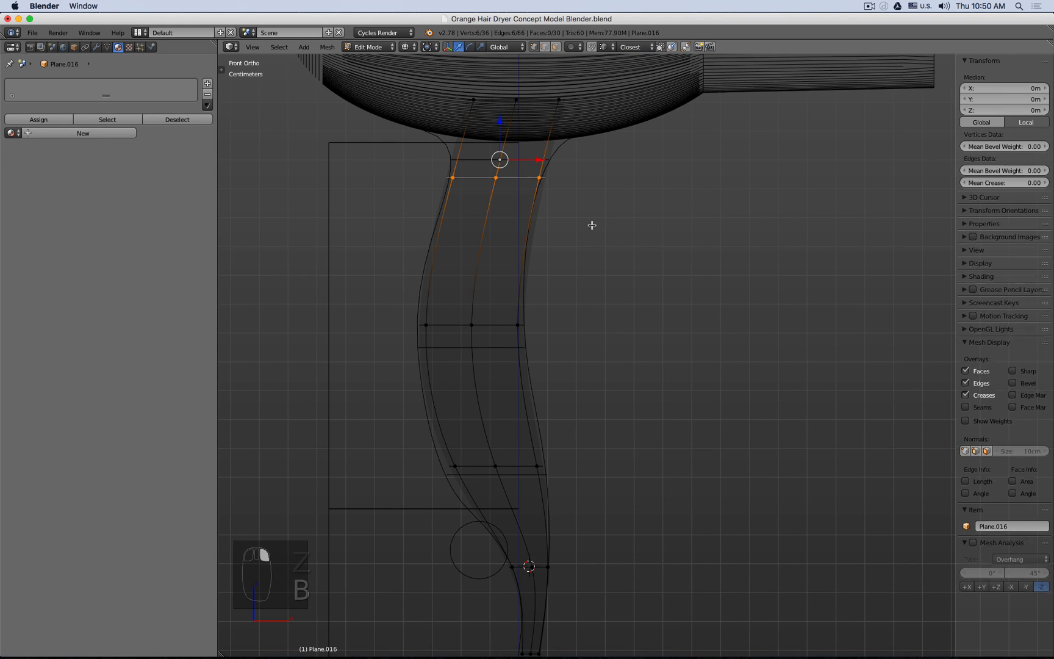
key("b")
left_click_drag(445, 79, 590, 110)
key("g")
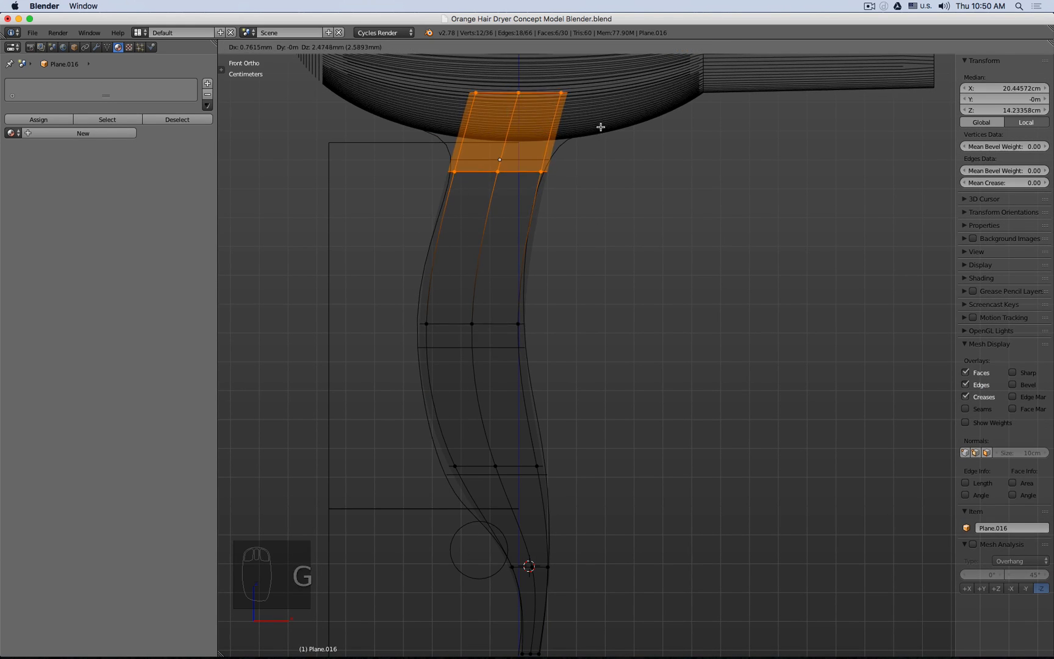
left_click(601, 126)
- Adjust the middle loop's left-hand vertices to the guide curve, leave Edit Mode and show the handle in solid shading
key("Tab")
key("Tab")
key("z")
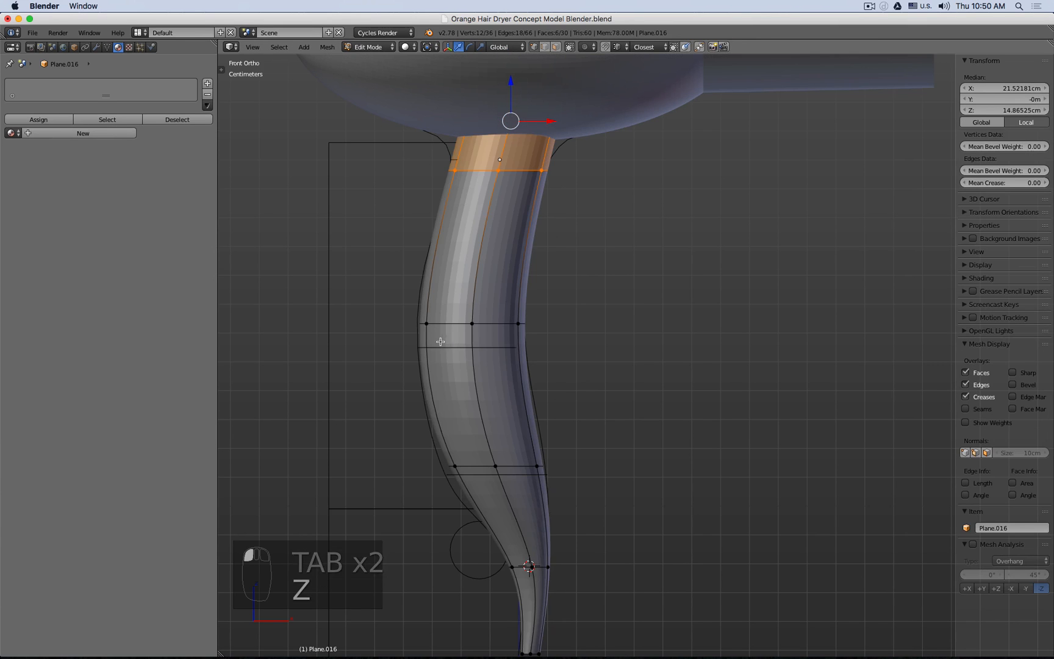
key("z")
key("a")
key("b")
mouse_move(410, 310)
left_mouse_down()
mouse_move(456, 339)
mouse_move(445, 330)
left_mouse_up()
key("Tab")
key("z")
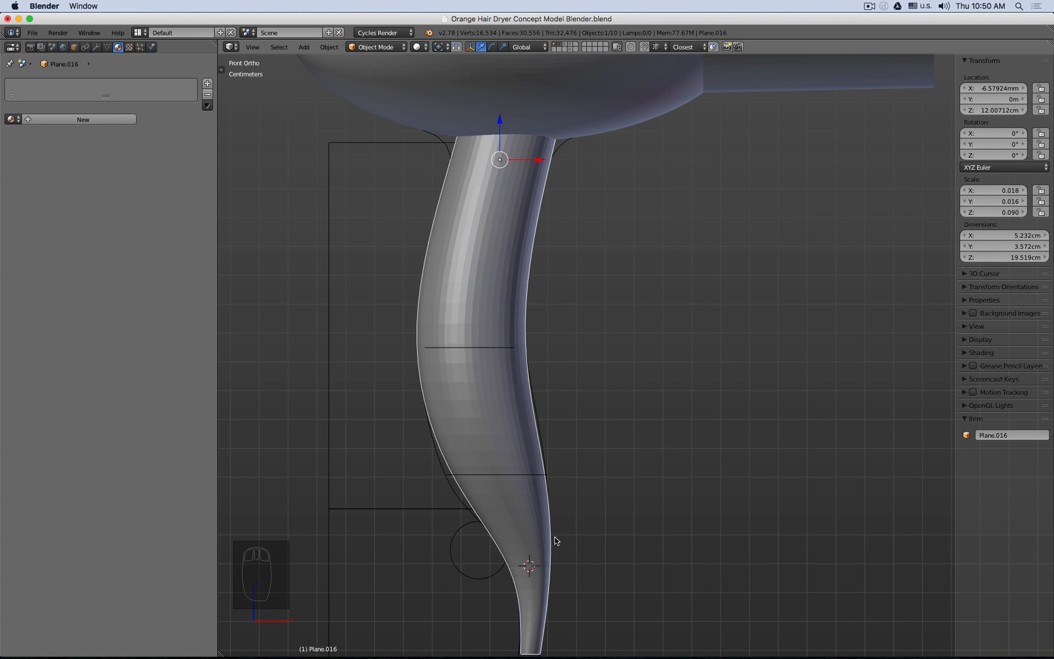
- Inspect the control points of the handle's right-hand Bezier guide curve in Edit Mode and return to Object Mode in wireframe
right_click(538, 385)
key("Tab")
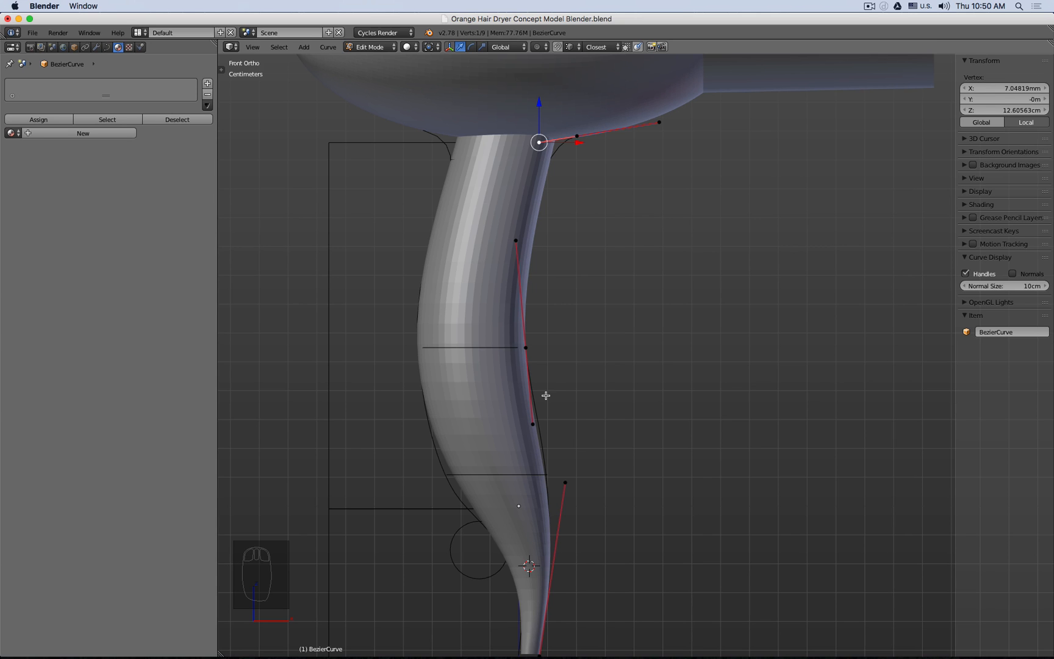
scroll(551, 397, "down", 2)
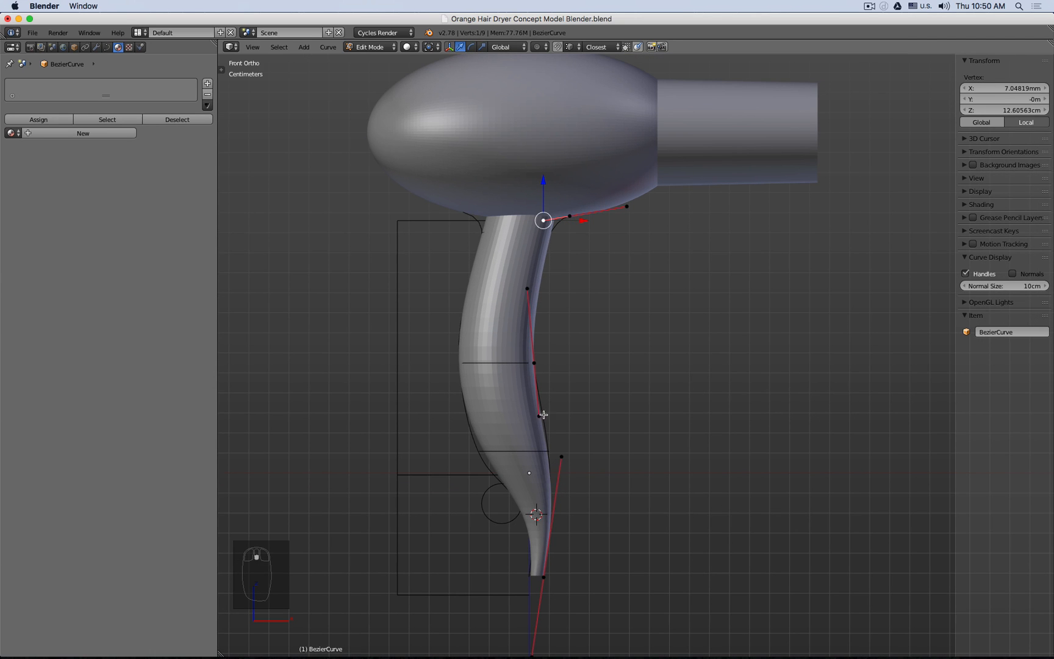
key("Tab")
key("z")
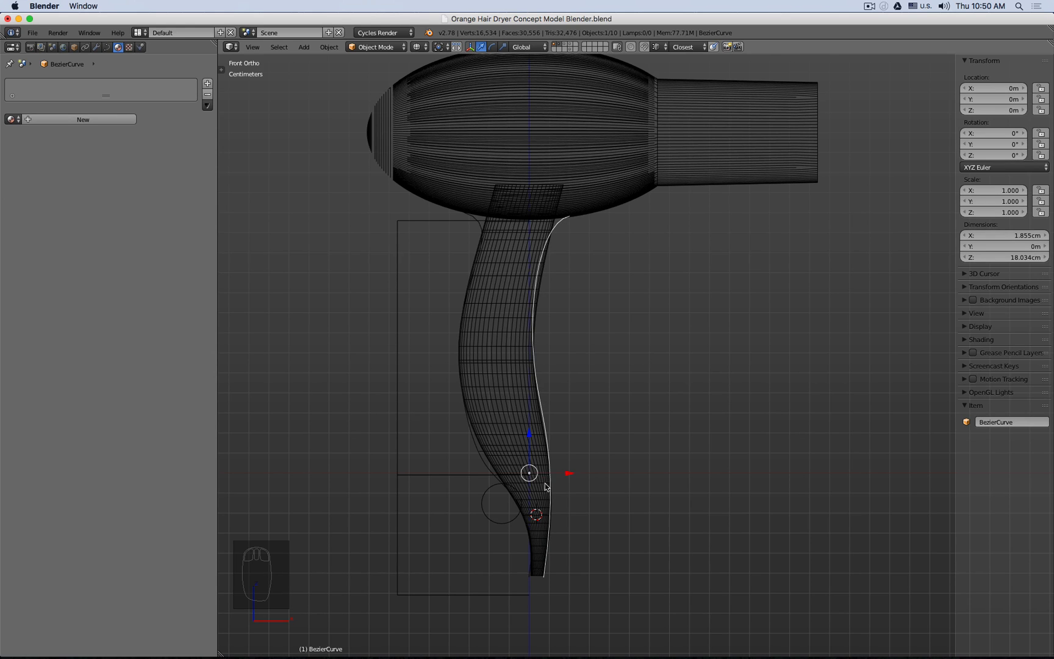
- Inspect the handle's mesh loops in Edit Mode, leave it and return to solid shading
right_click(508, 313)
key("Tab")
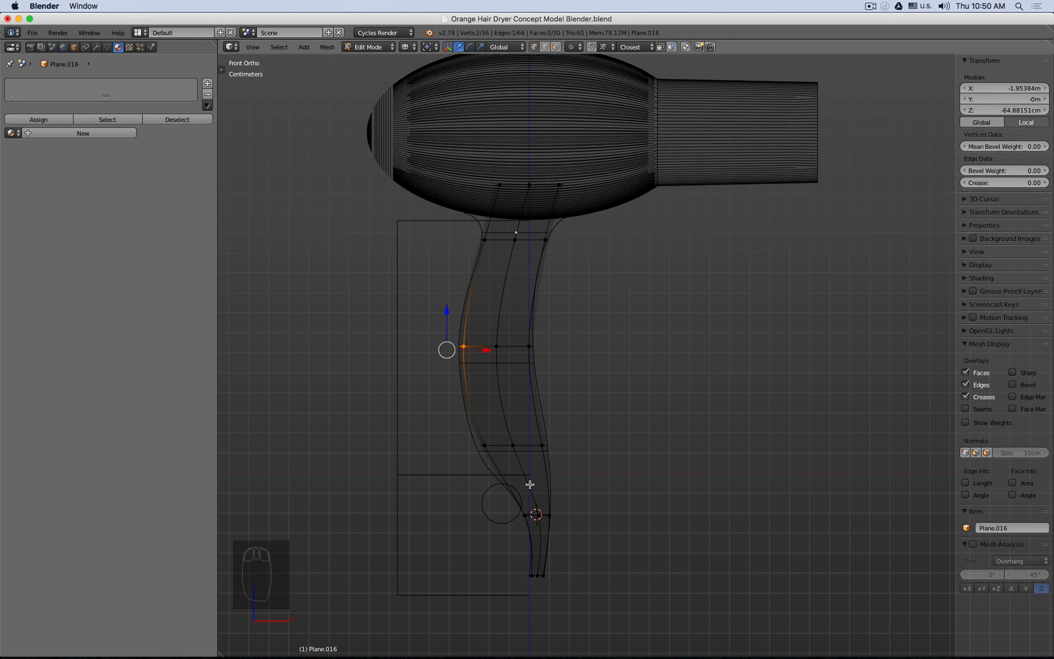
key("Tab")
key("z")
scroll(510, 367, "up", 2)
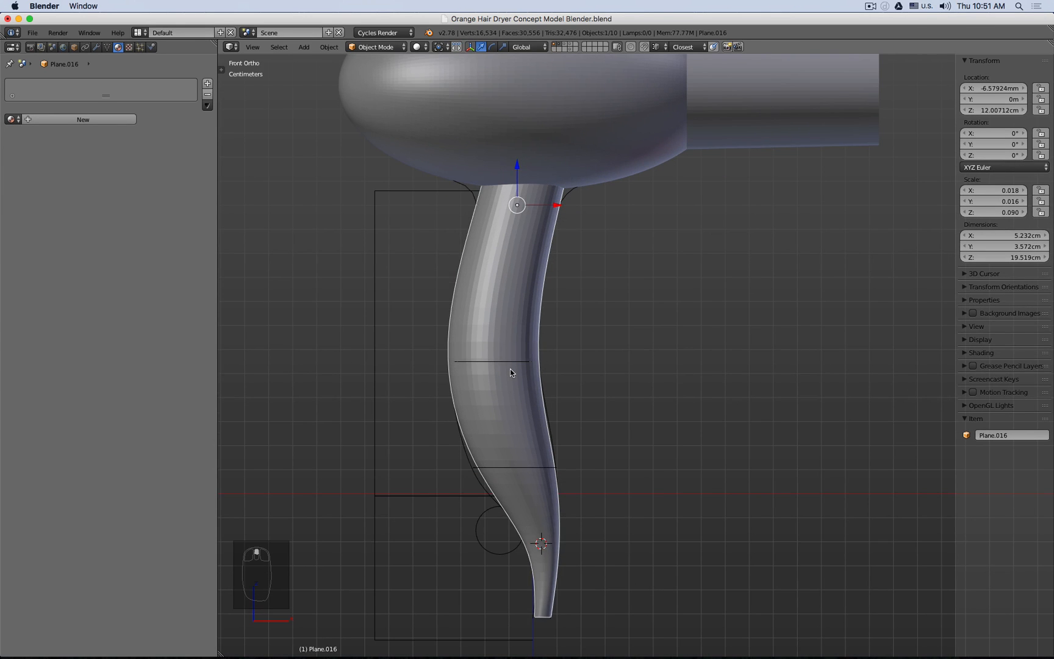
- Check the shape of the finished handle from the right, from the front and at an angle
key("KP_3")
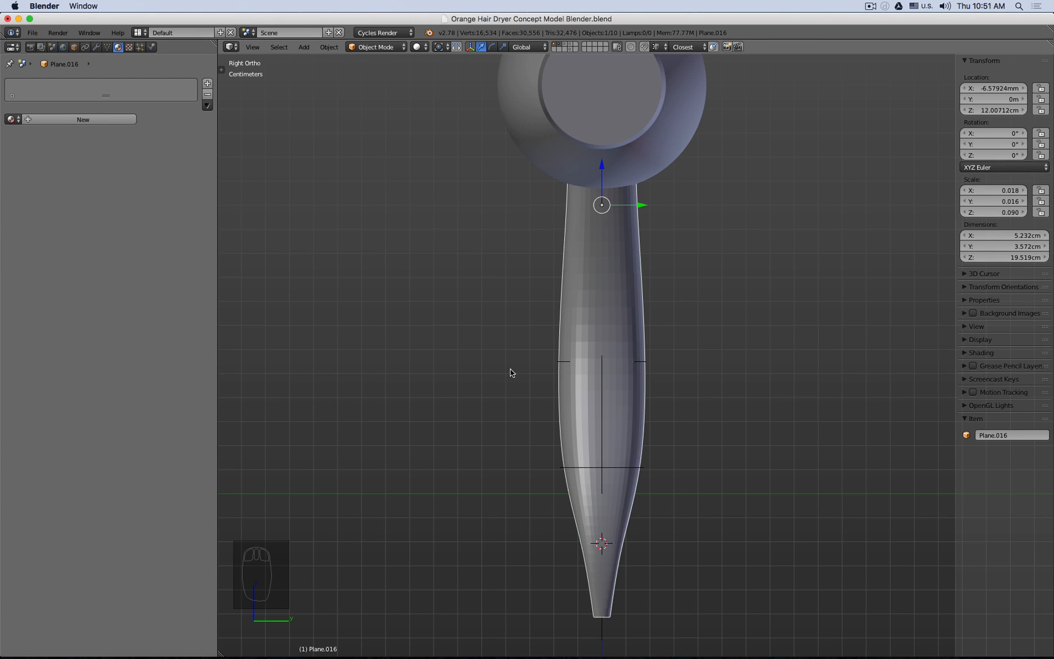
key("KP_1")
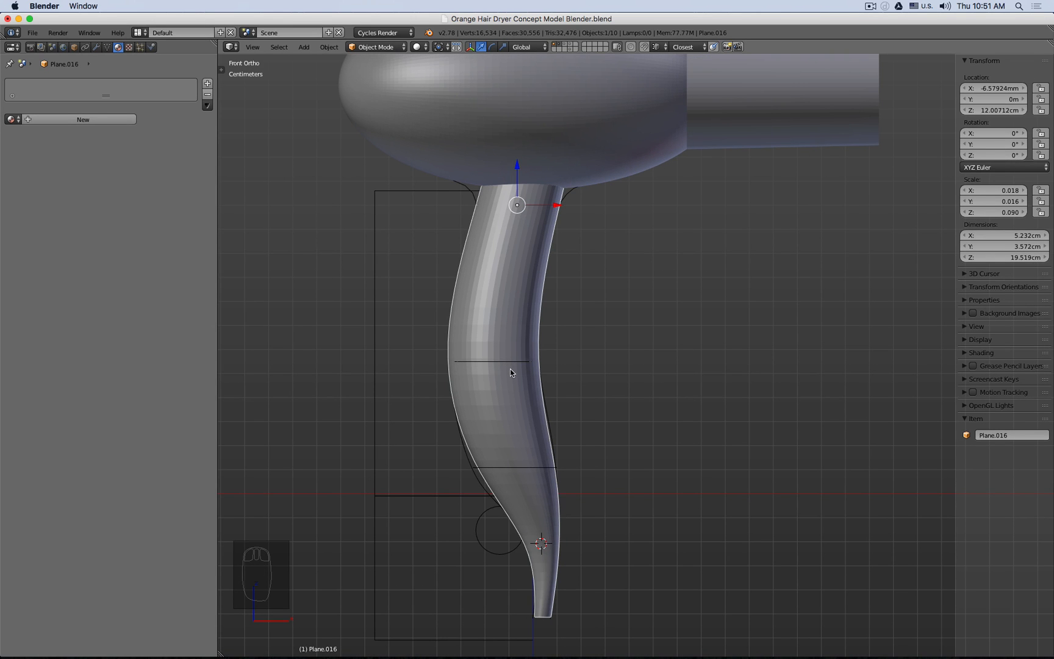
middle_click_drag(510, 368, 600, 211)
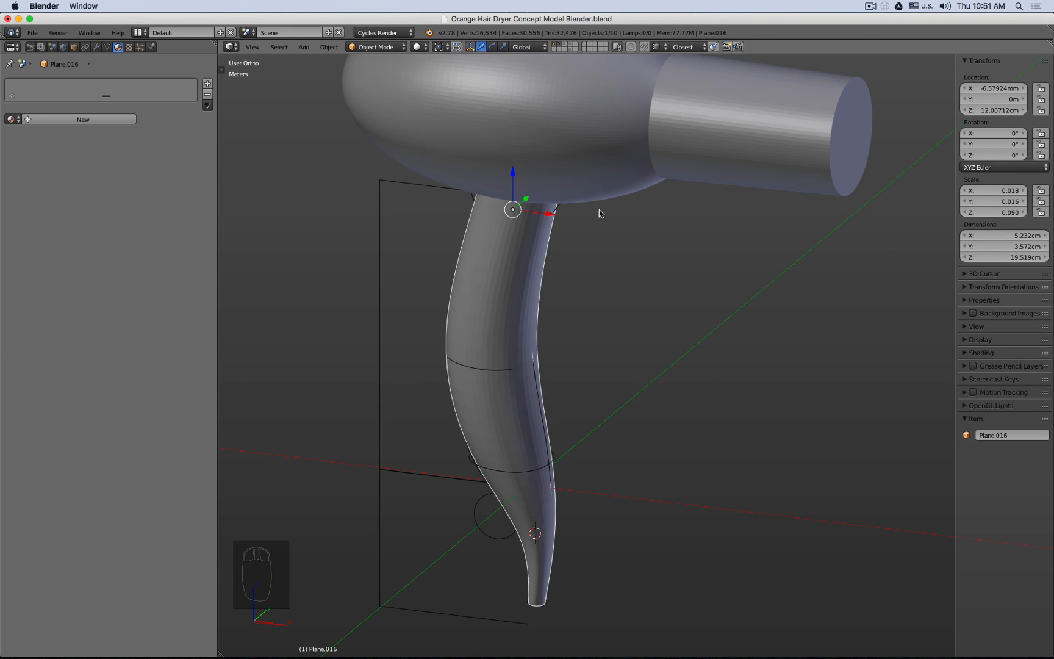
- Also display the layer holding the blue Boolean cutting planes and select the large and smaller planes at the body's rounded end
left_click(566, 47, "shift")
middle_click_drag(577, 127, 474, 306)
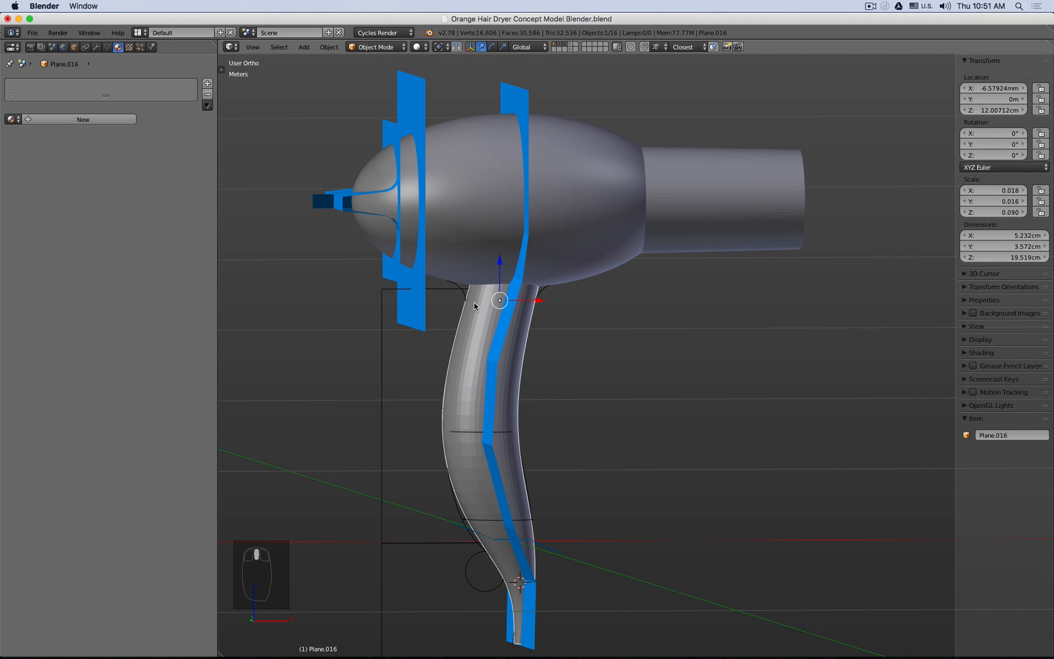
left_click(413, 98)
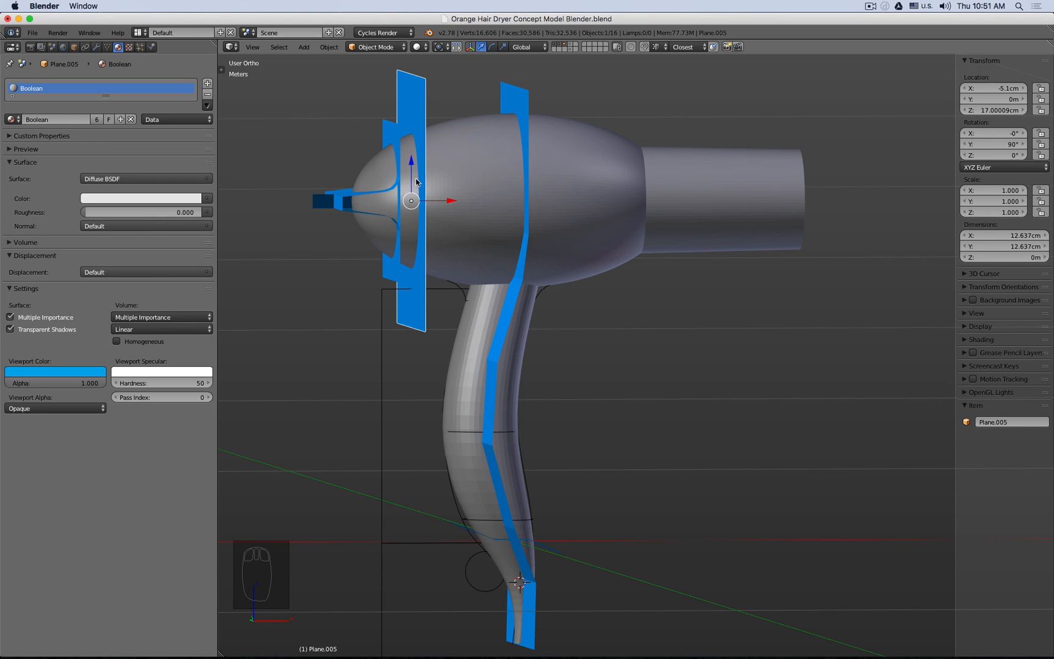
left_click(393, 280)
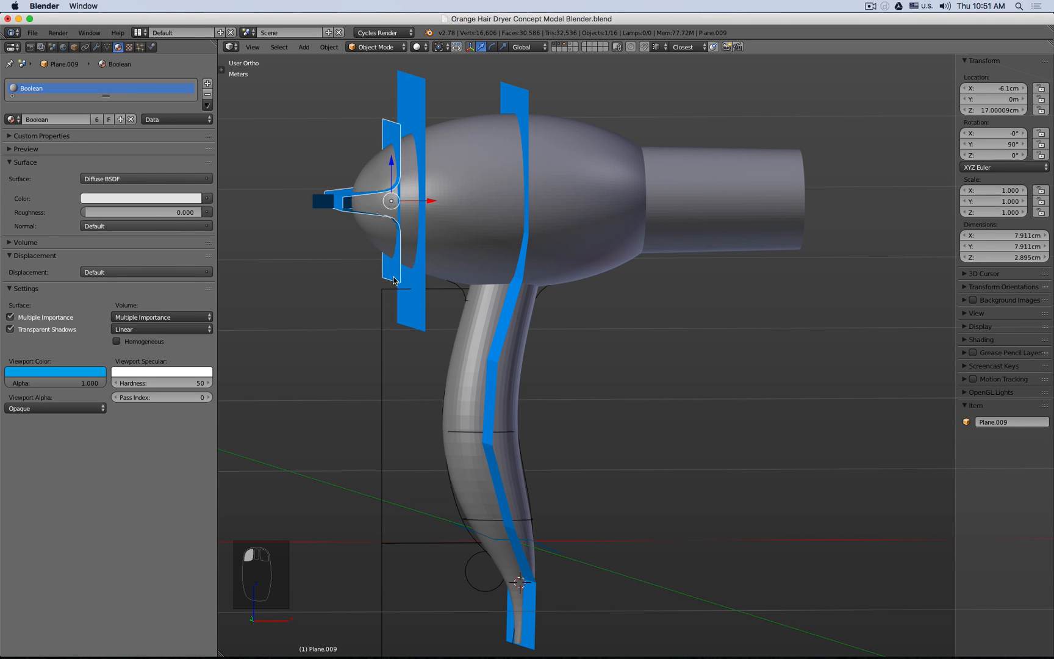
middle_click_drag(425, 224, 393, 209)
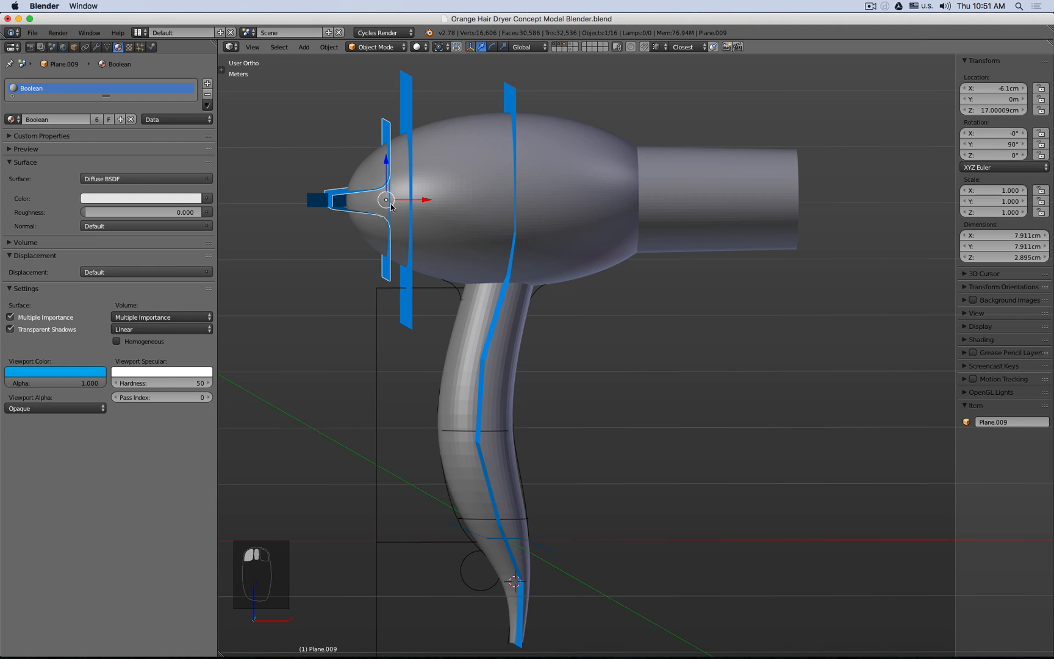
- Examine the overlapping cutting planes at the body's rounded end individually: the flat one, the bent one and the small rectangle
key("z")
scroll(395, 220, "up", 1)
left_click(395, 220)
key("z")
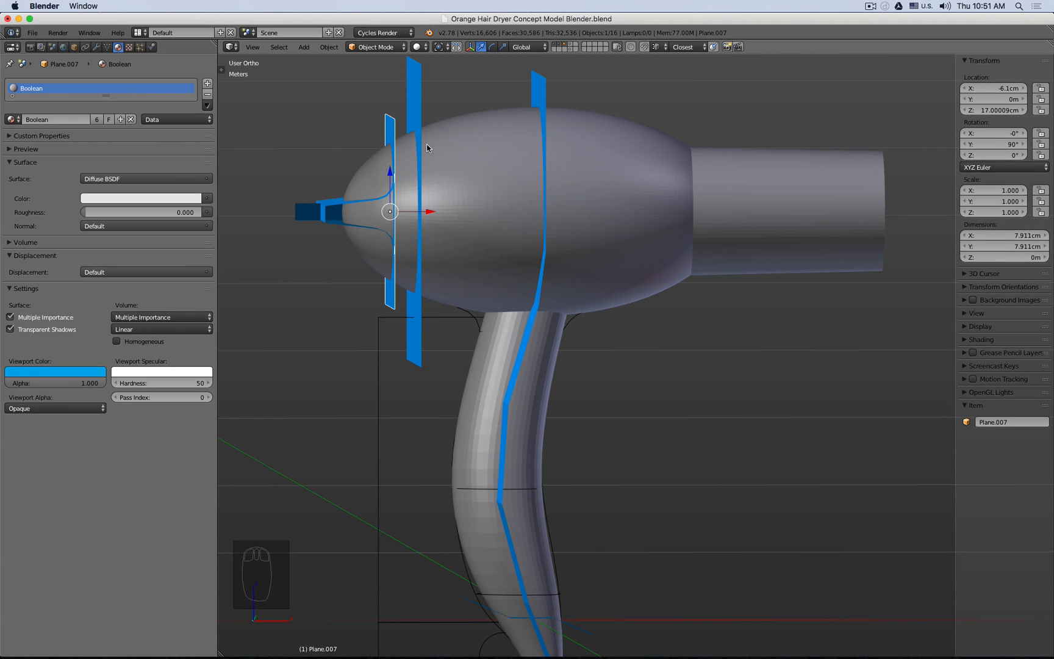
middle_click_drag(426, 144, 449, 157)
scroll(369, 162, "up", 2)
key("z")
left_click(323, 206)
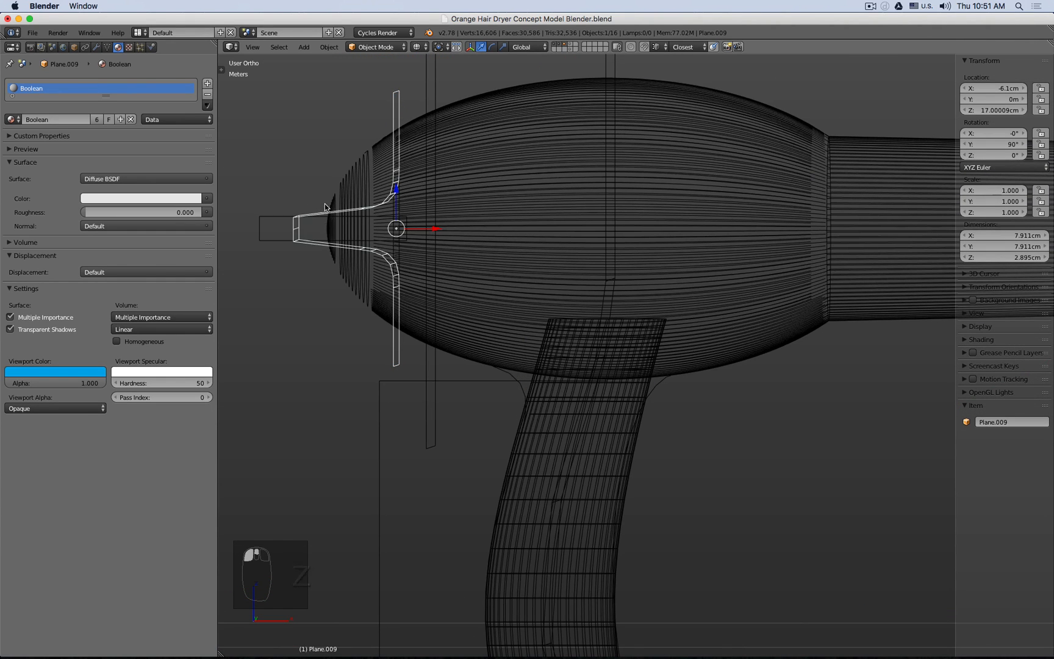
key("z")
middle_click_drag(322, 191, 274, 207)
left_click(269, 227)
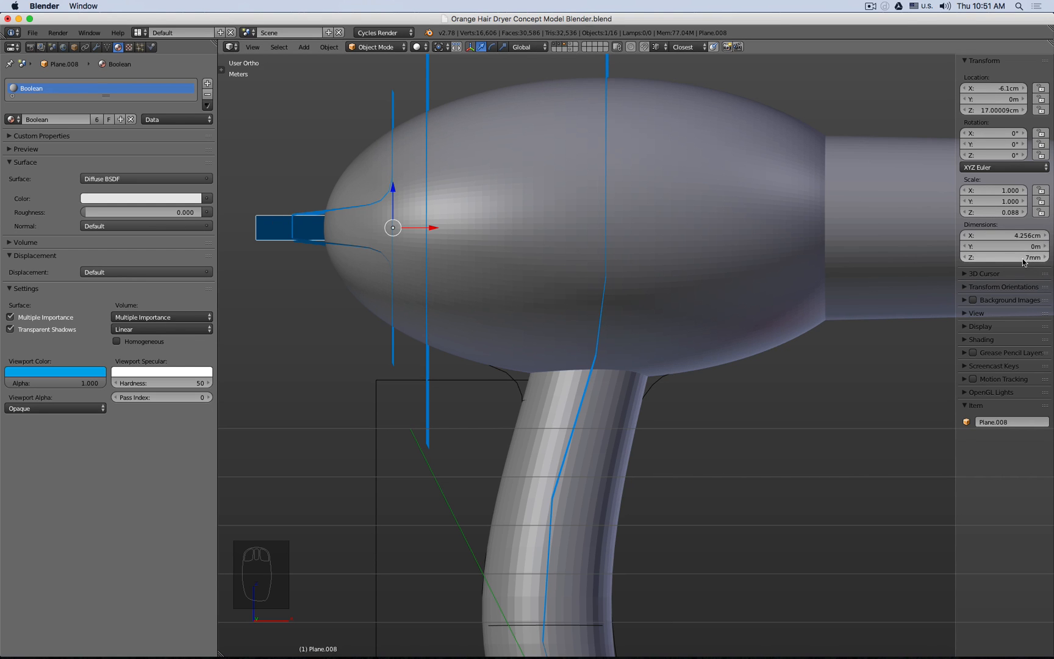
- Select the bent cutting plane, enter Edit Mode and set the bevel weight of its fold edge to 1.00
key("KP_1")
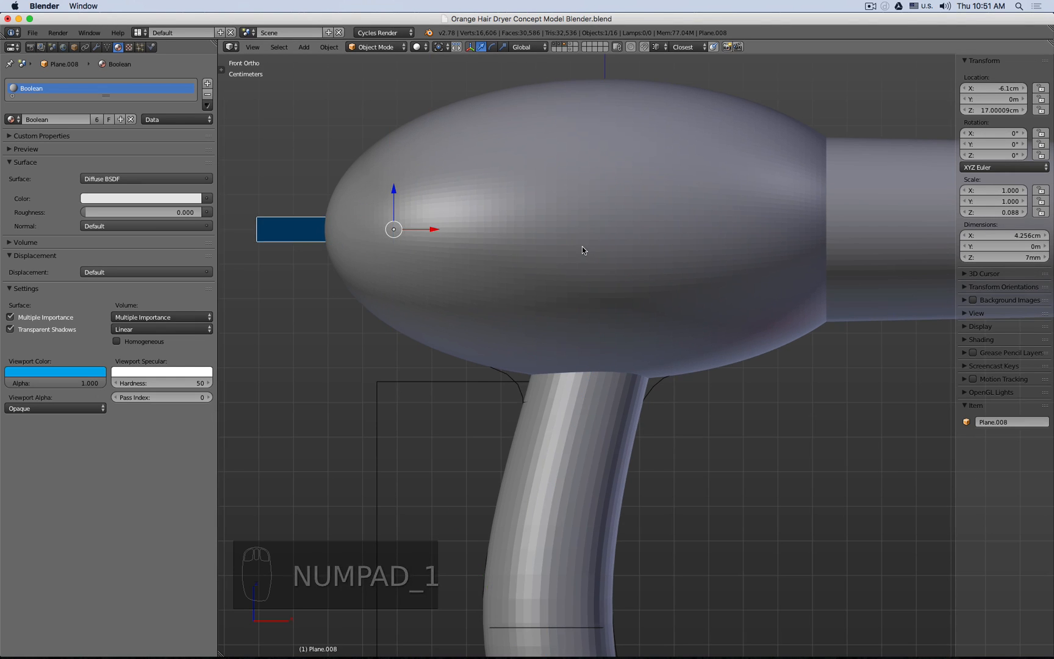
key("z")
left_click(314, 213)
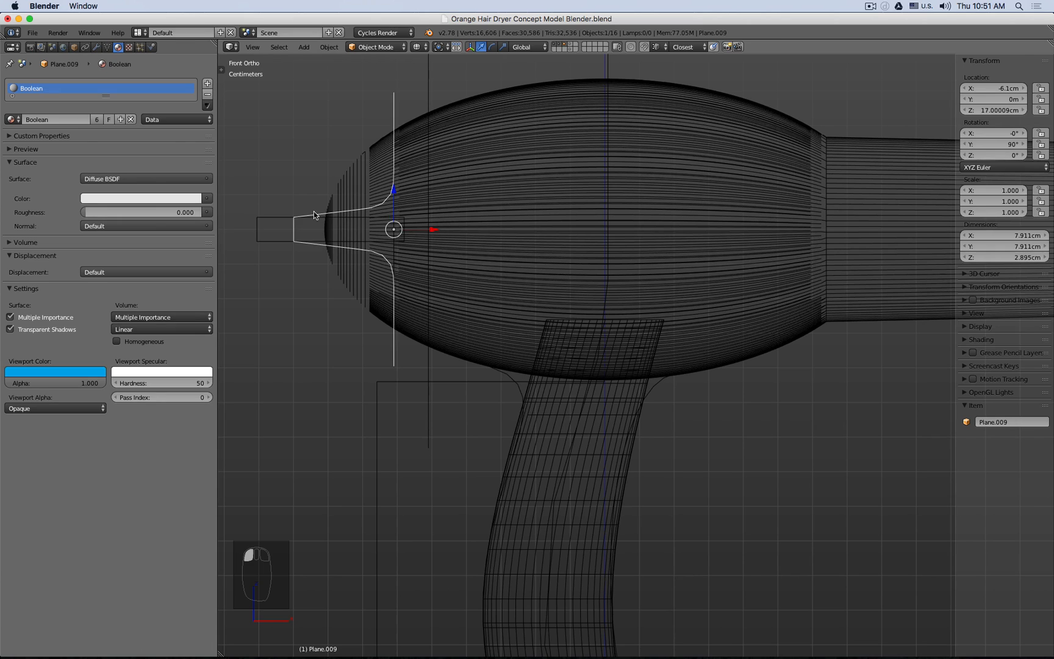
key("Tab")
key("z")
middle_click_drag(338, 175, 360, 185)
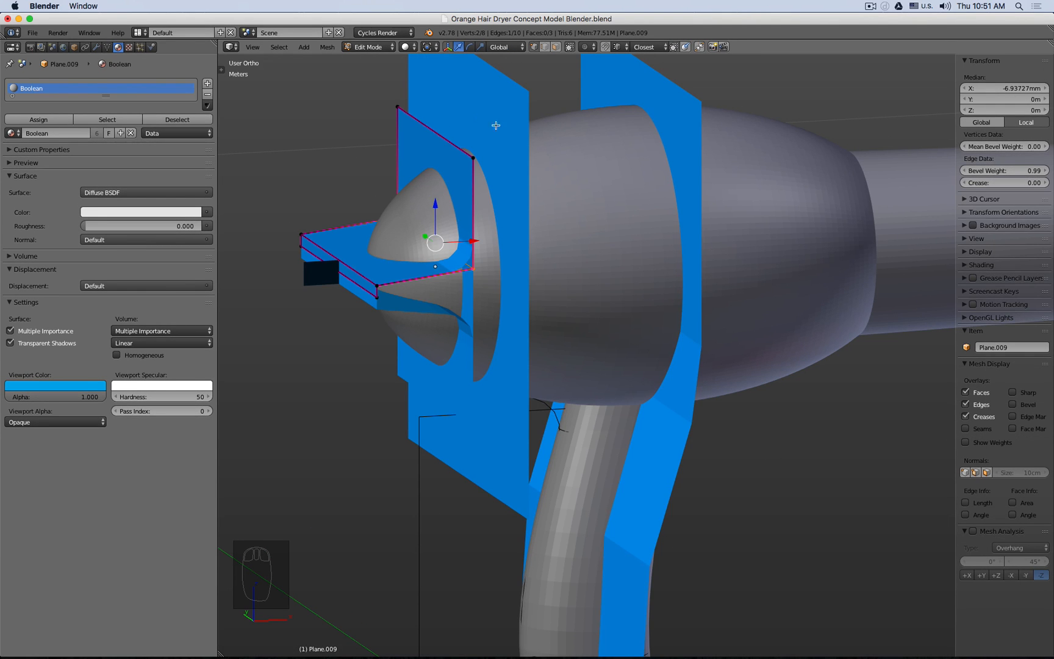
left_click(475, 272)
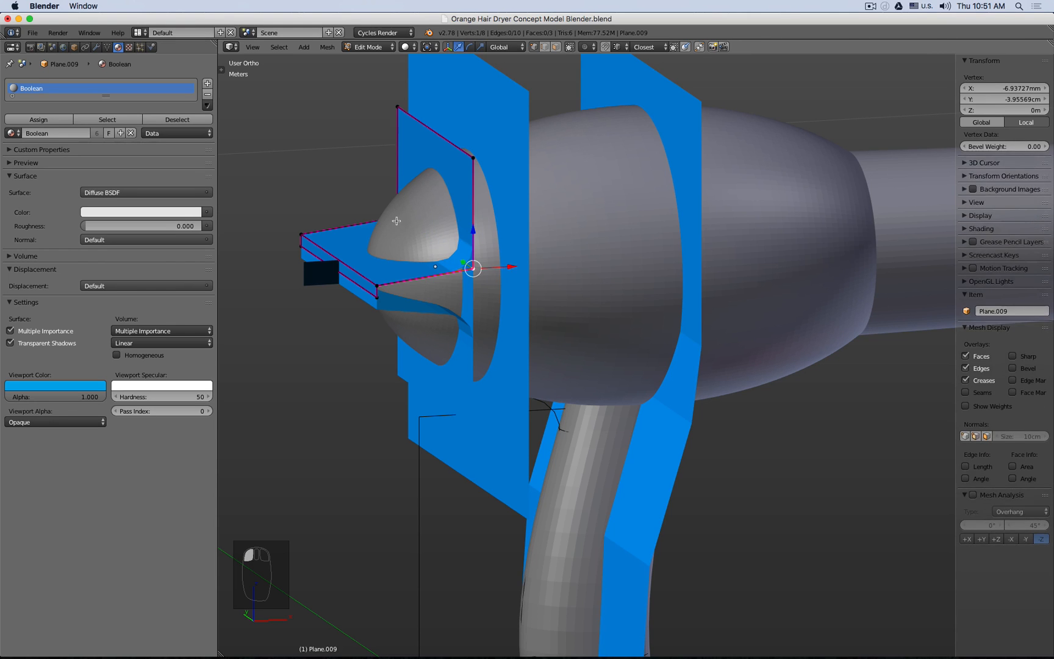
left_click(396, 219, "shift")
left_click_drag(994, 170, 1031, 169)
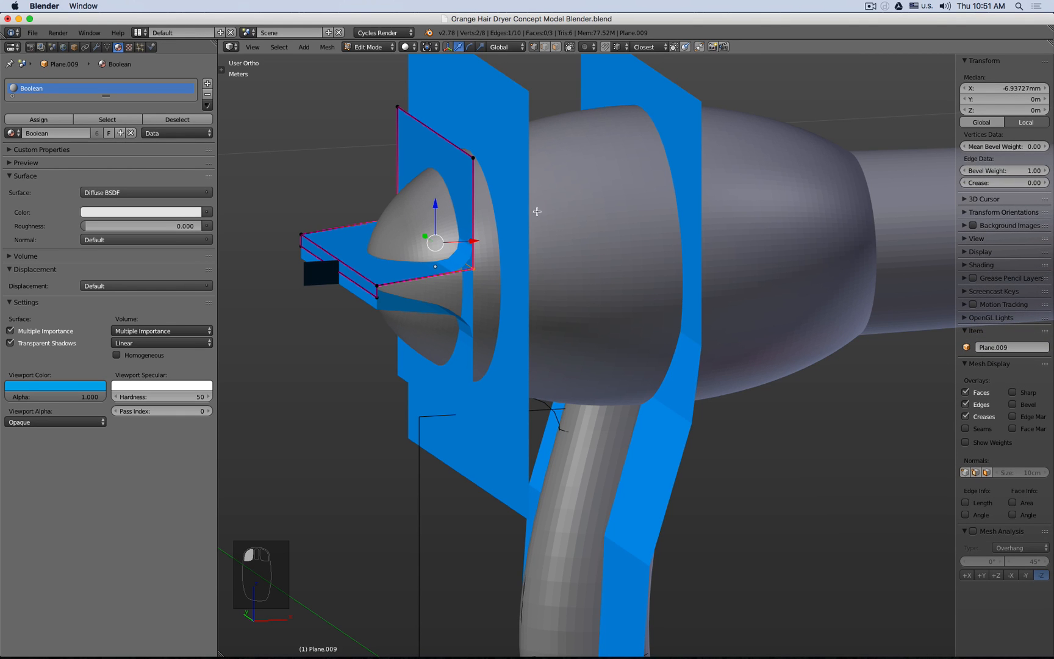
- Check the edge data of the bent plane's upper outer edge and leave Edit Mode
left_click(468, 160)
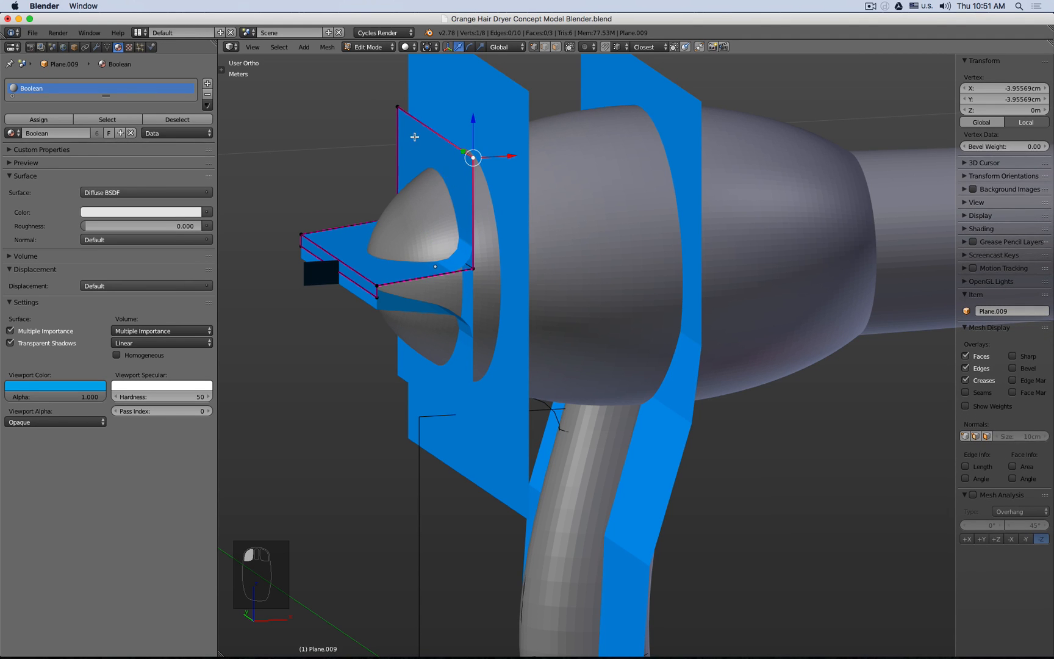
left_click(394, 106, "shift")
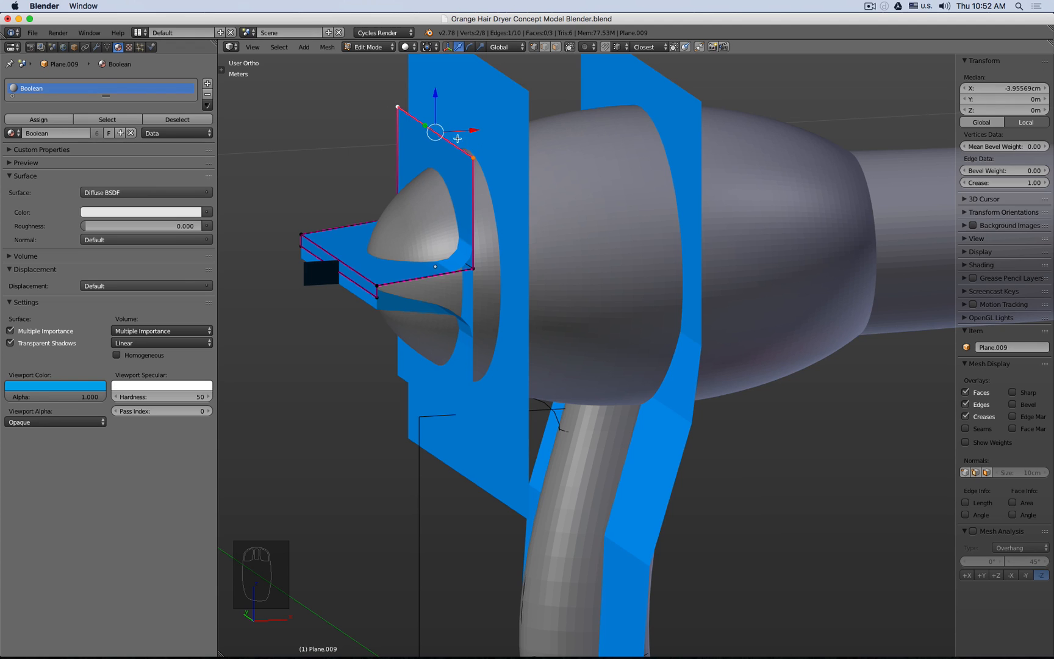
key("Tab")
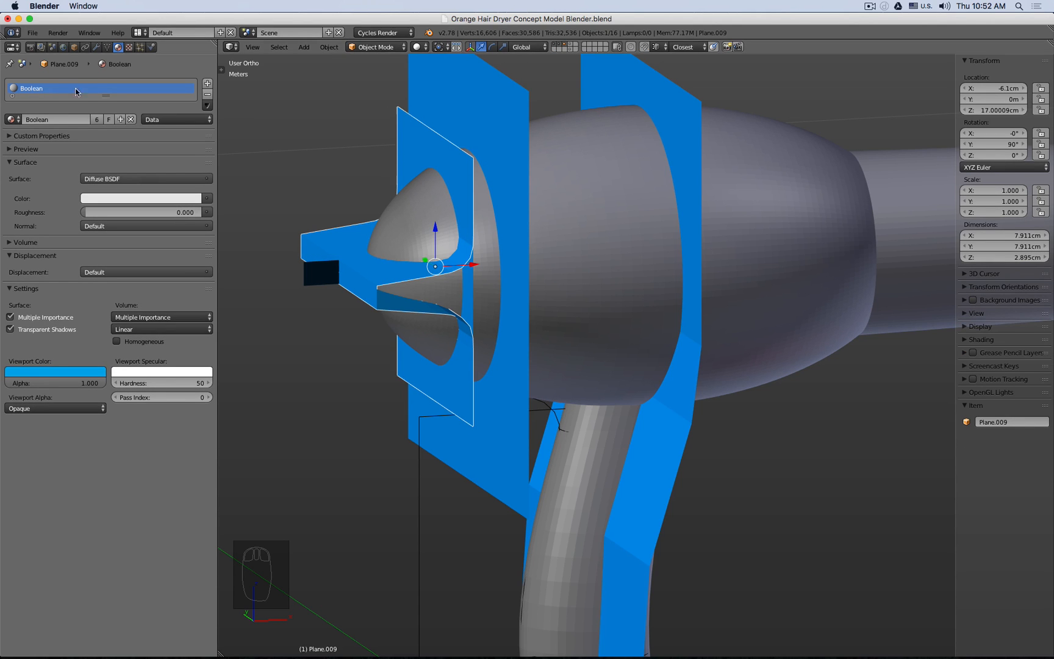
- Remove the Subsurf modifier from the bent plane and view its beveled corners up close in front wireframe view
left_click(96, 48)
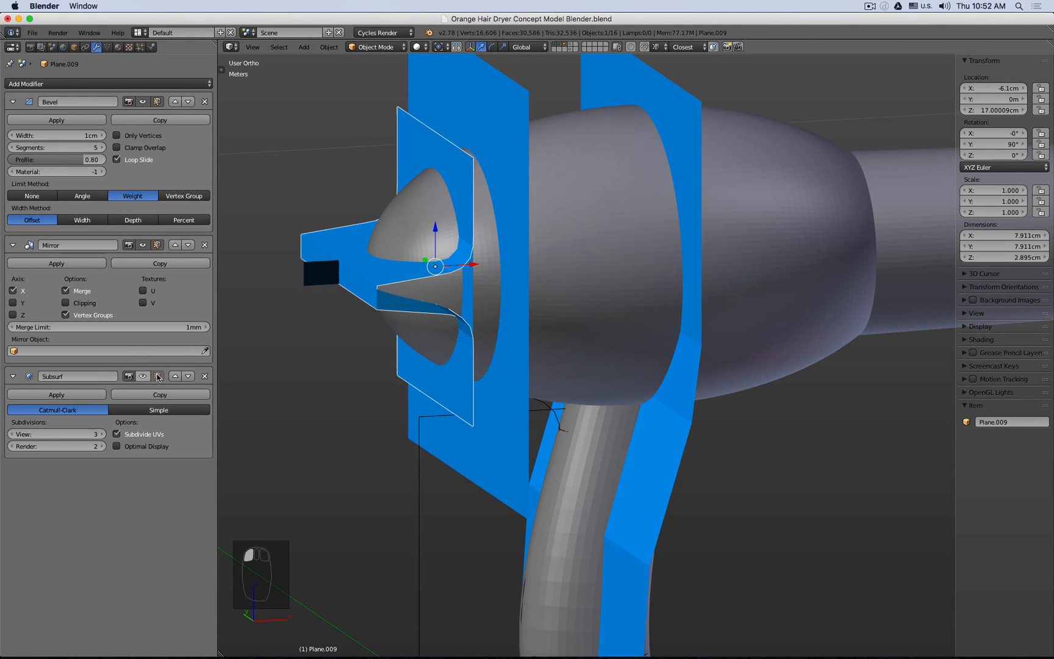
left_click(205, 376)
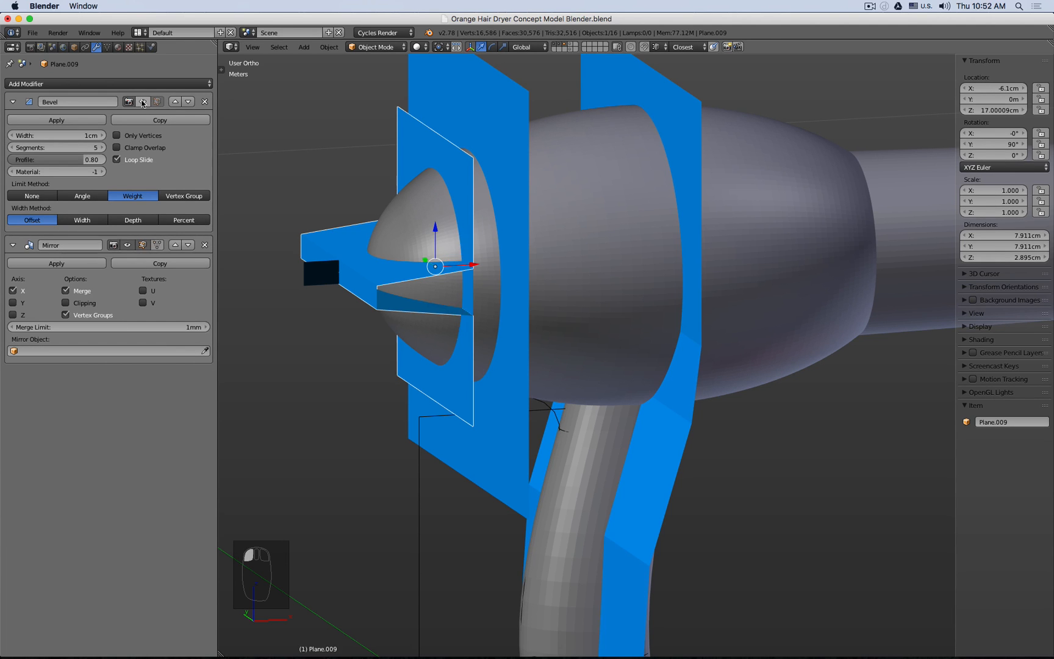
middle_click_drag(474, 310, 442, 285)
key("KP_1")
key("z")
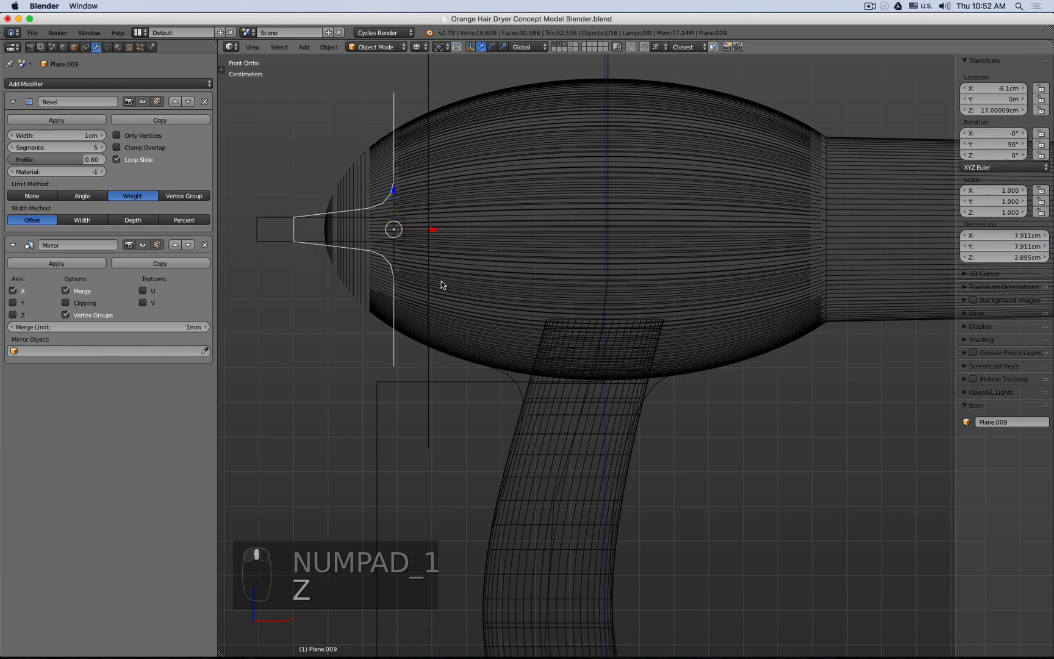
scroll(380, 199, "up", 5)
- Set the bent plane's Bevel modifier to 20 segments and try profile values of 0.50 and 0.93
left_click(78, 146)
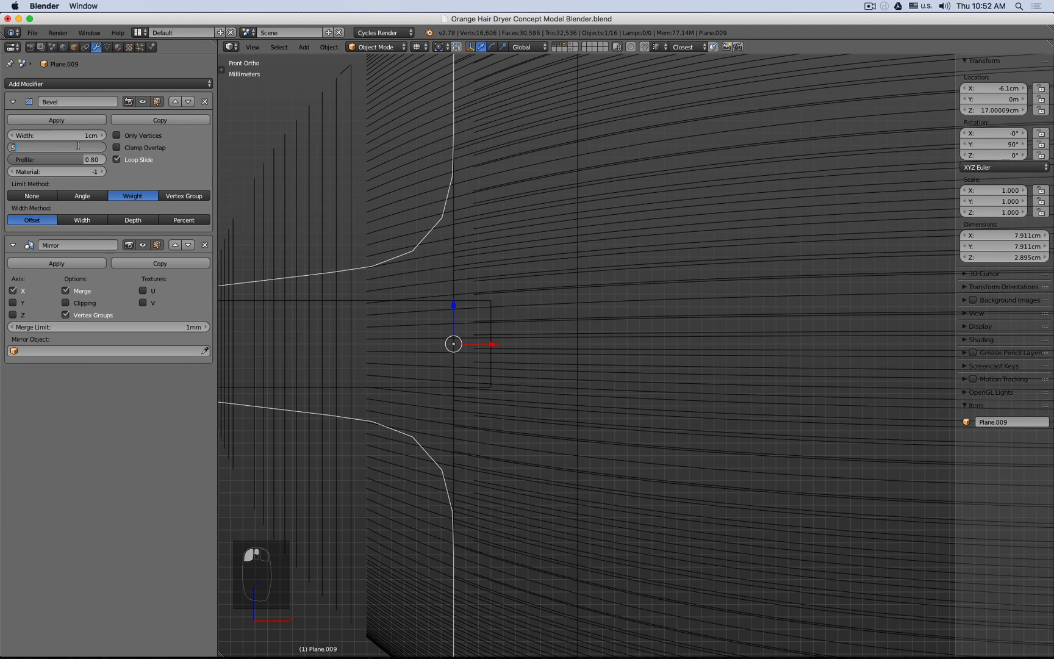
type("20")
key("Return")
left_click(81, 158)
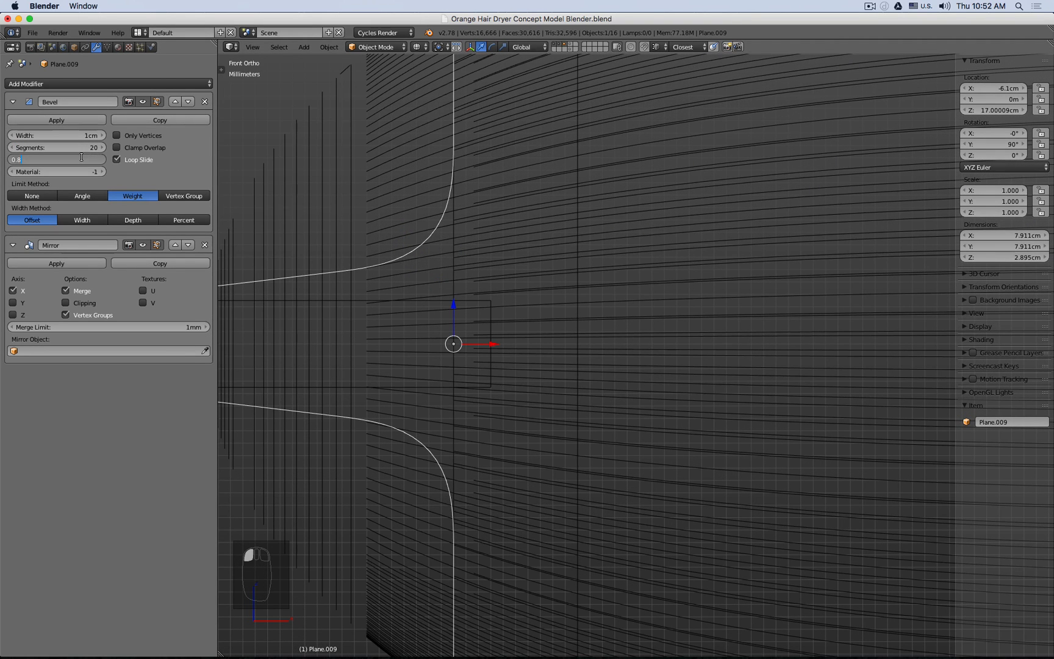
type("0.5")
key("Return")
scroll(466, 252, "down", 3)
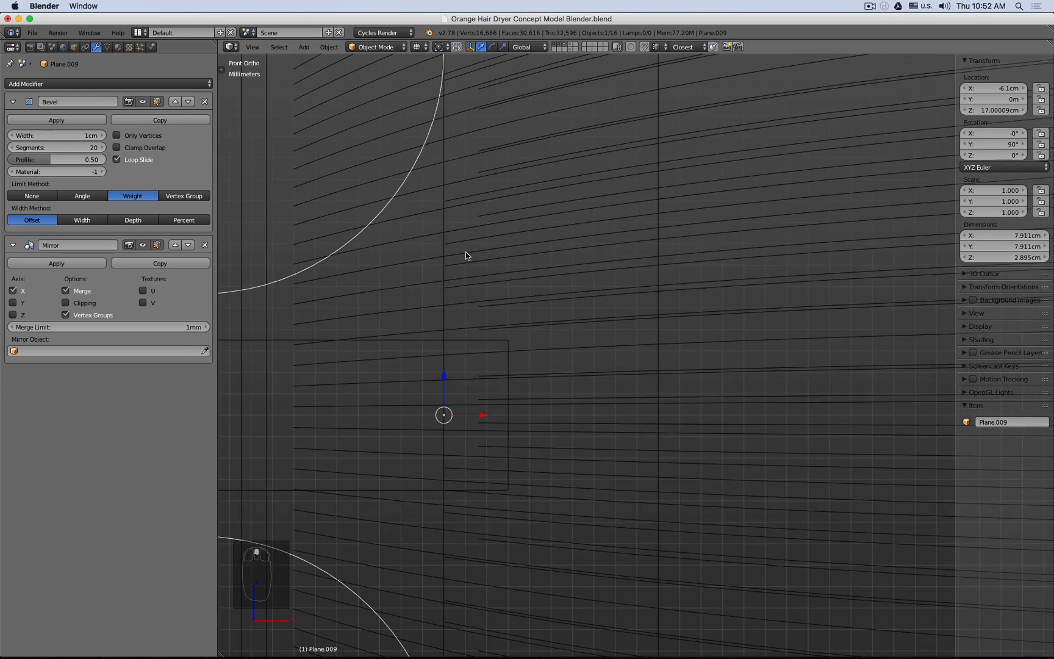
scroll(465, 252, "up", 3)
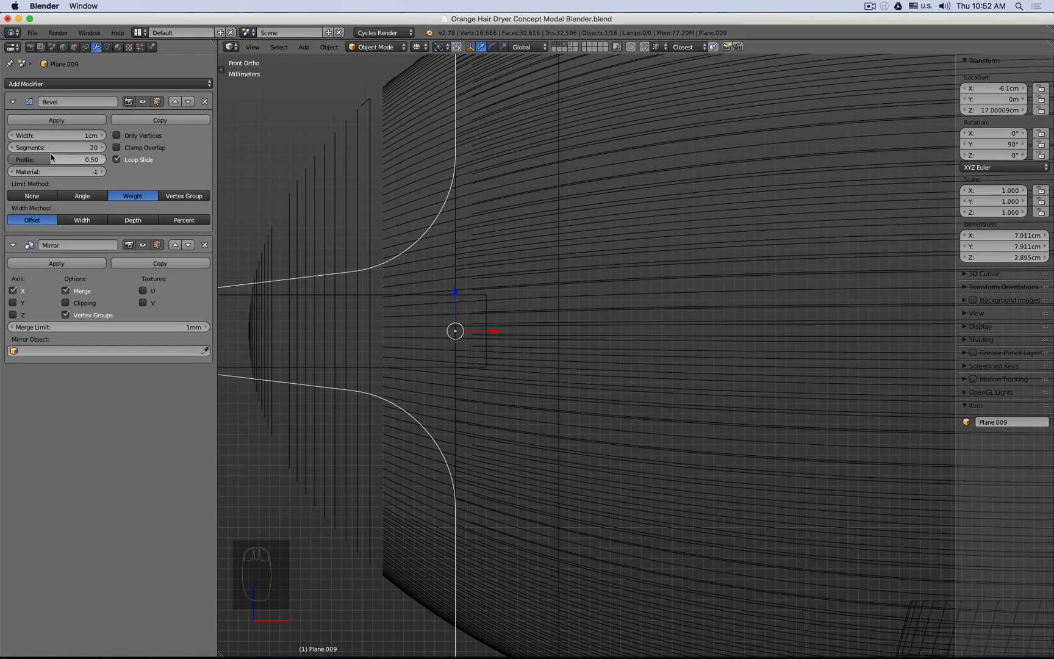
left_click_drag(52, 158, 98, 160)
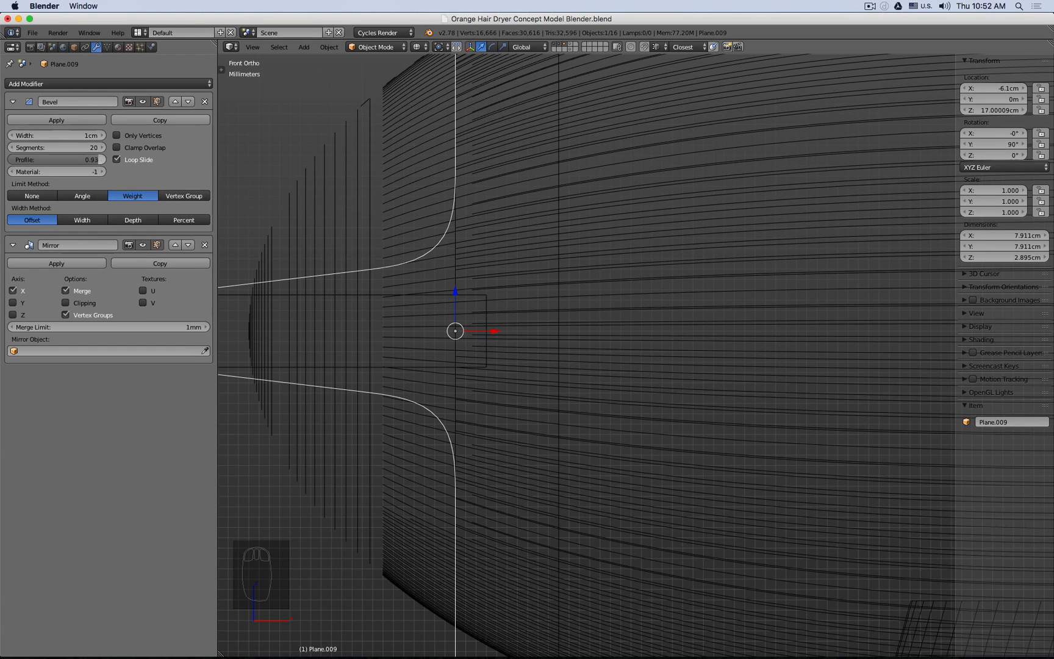
- Set the Bevel modifier's profile back to 0.8 and its segments to 5
left_click(92, 159)
type(".8")
key("Return")
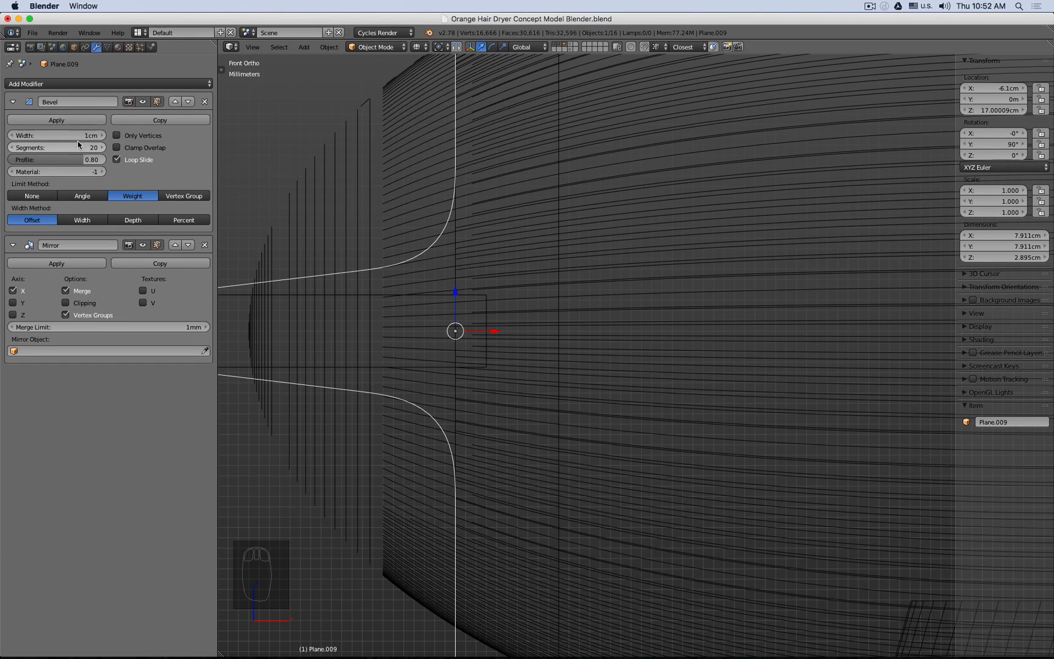
left_click(78, 144)
type("5")
key("Return")
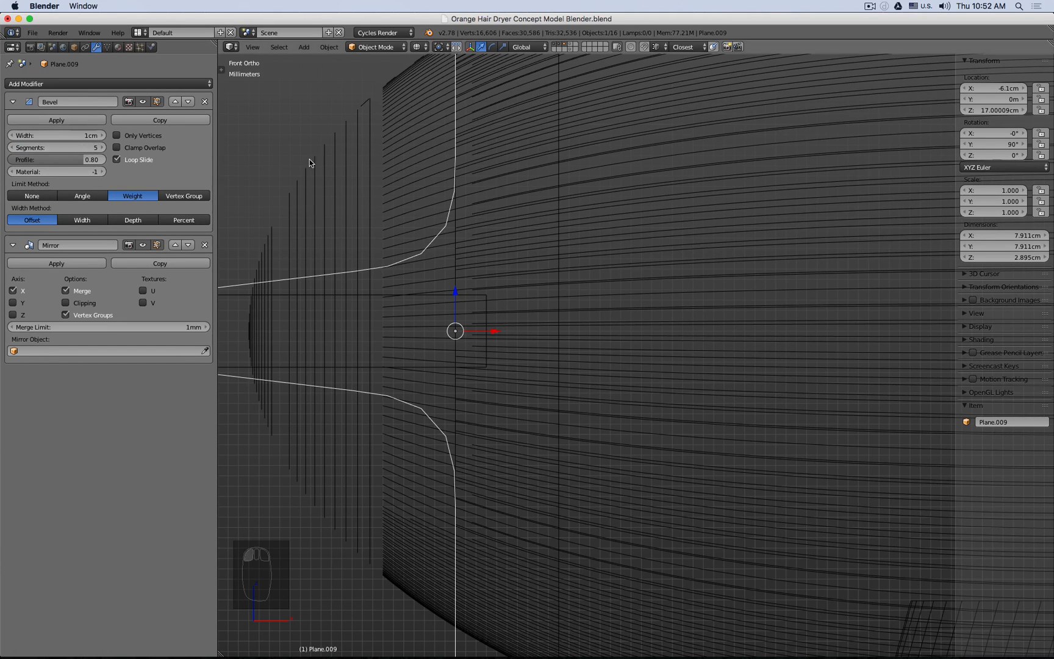
- Add a level 4 Subdivision Surface modifier to the bent plane and set its bevel width to 8 mm
key("ctrl+4")
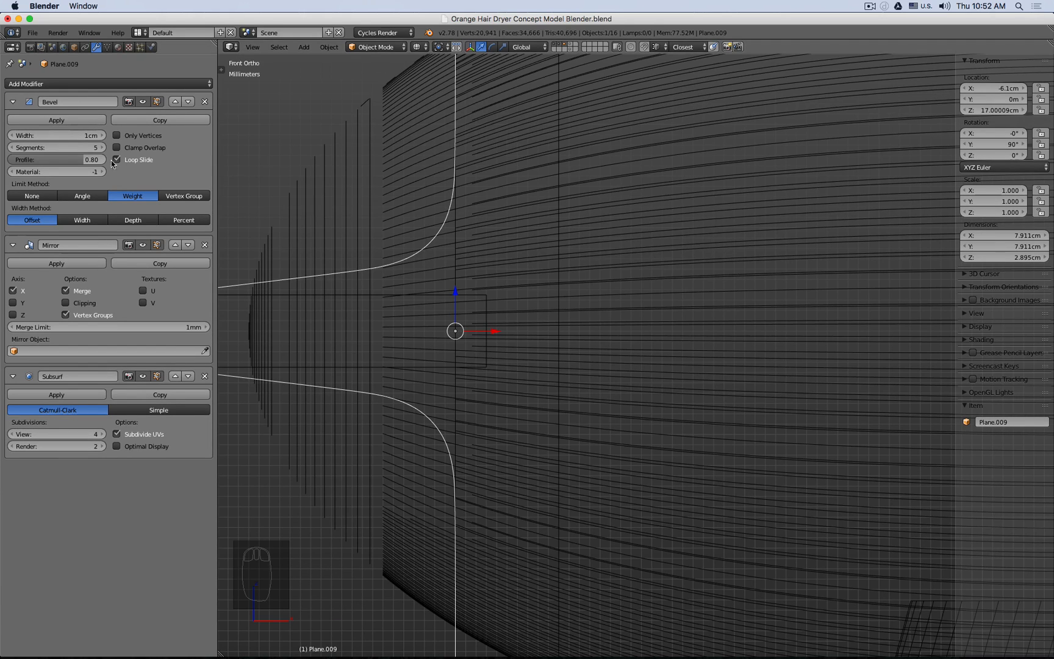
mouse_move(79, 139)
left_mouse_down()
mouse_move(55, 139)
mouse_move(67, 139)
left_mouse_up()
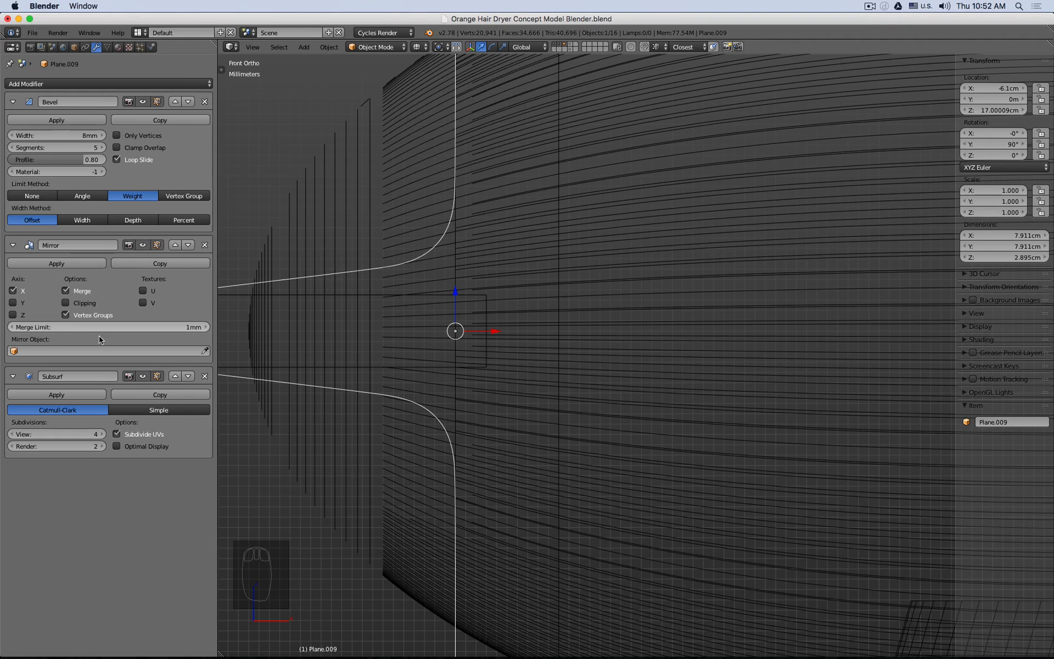
- Remove the Subsurf modifier from the bent plane and set its Bevel modifier to 10 segments
left_click(205, 376)
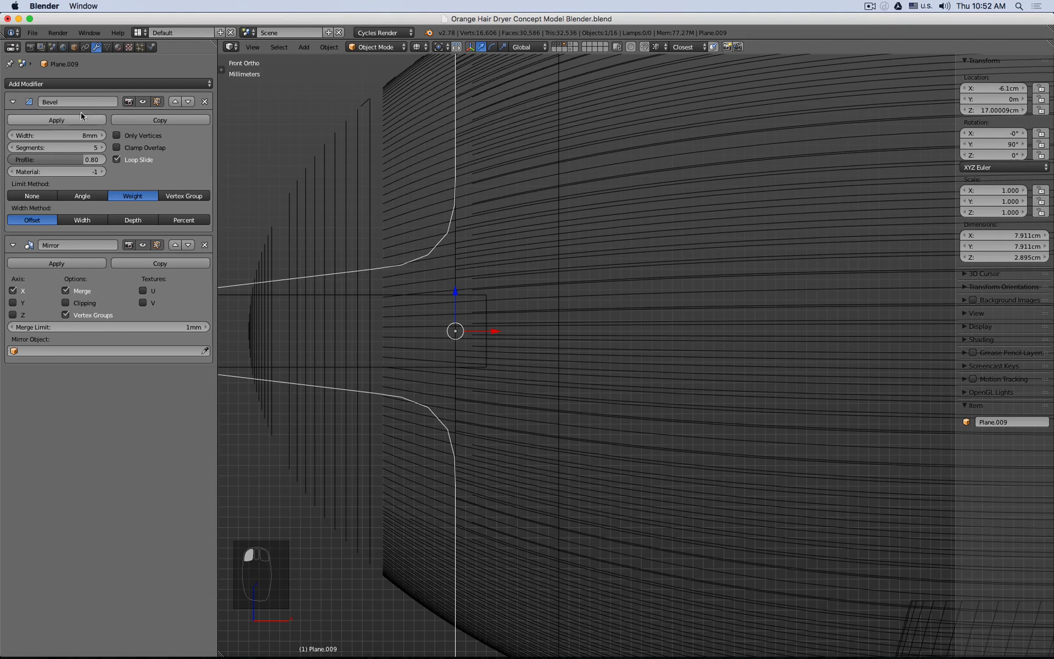
left_click(67, 148)
type("10")
key("Return")
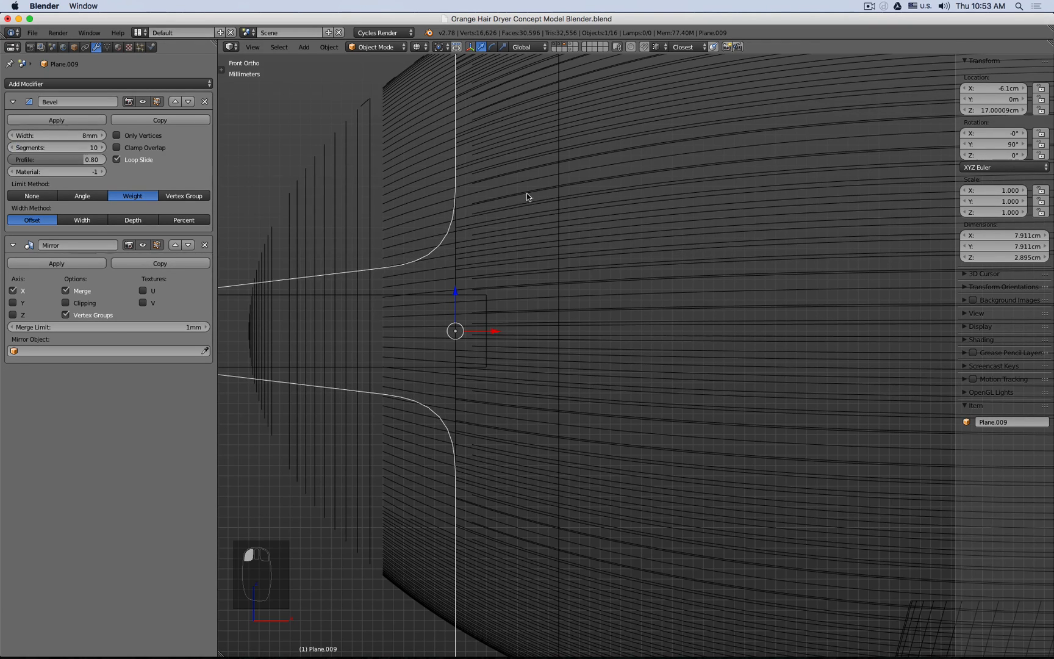
- Select the tall curved plane running through the handle and enable its Subsurf modifier in the viewport, viewed from the front
scroll(529, 191, "down", 6)
middle_click_drag(537, 189, 647, 182)
key("z")
middle_click_drag(713, 239, 546, 85, "shift")
scroll(518, 159, "down", 3)
left_click(547, 85)
middle_click_drag(668, 311, 630, 285)
key("z")
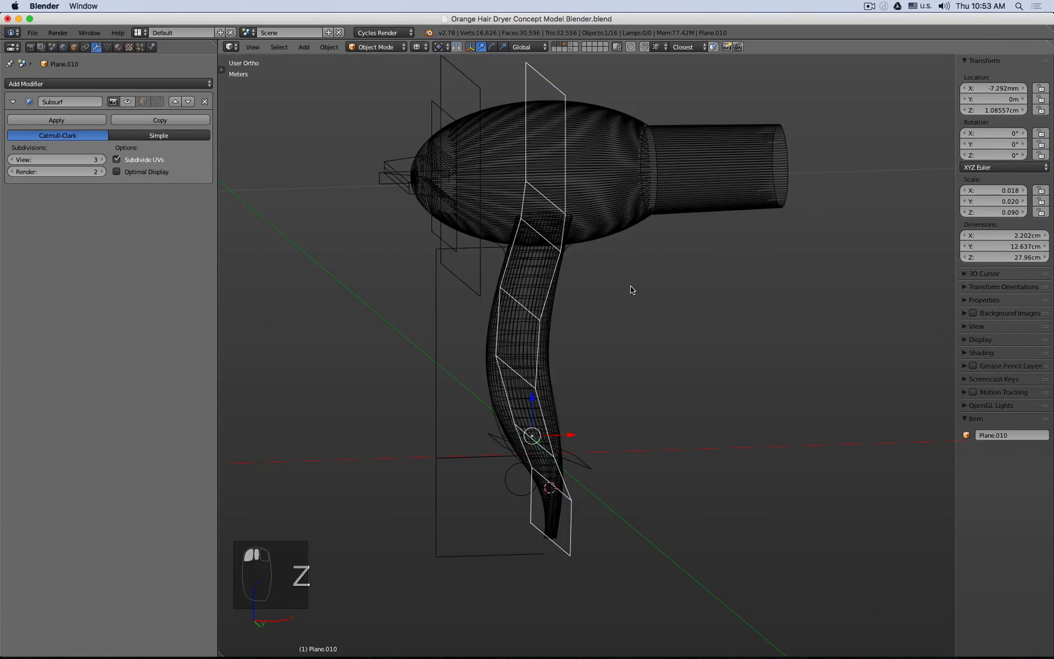
key("KP_1")
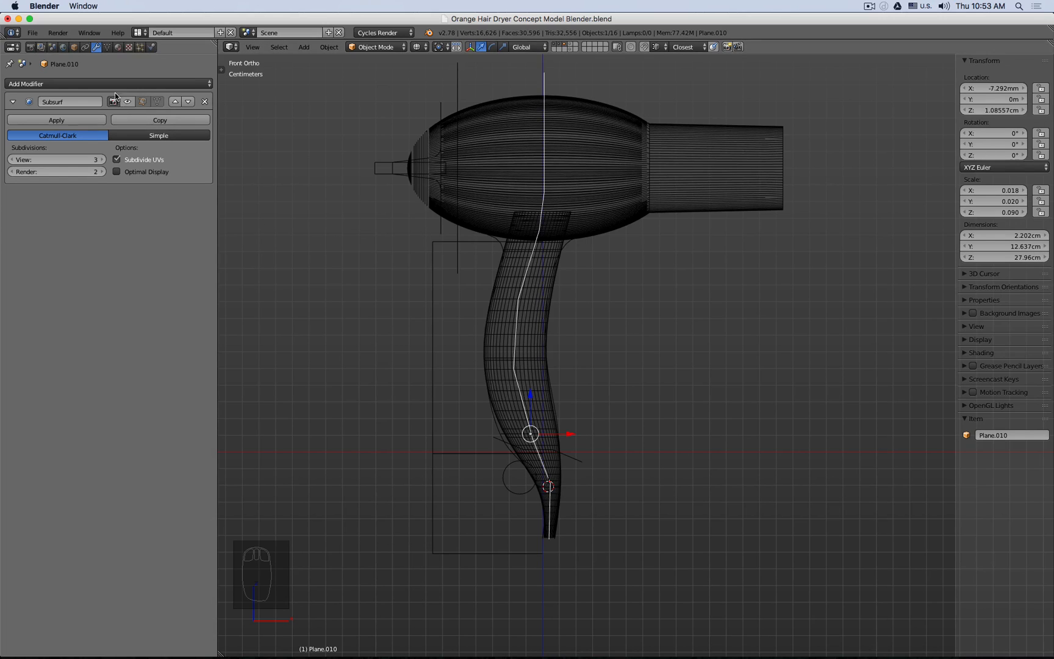
left_click(127, 102)
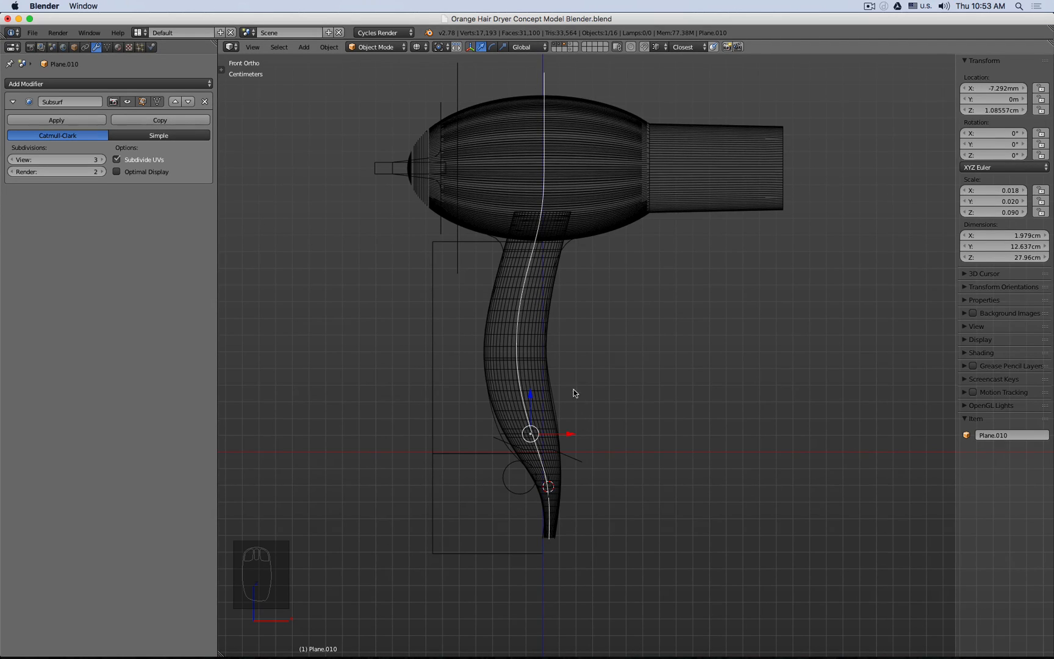
- Duplicate the lengthwise edge loop on the side of the handle mesh and separate it into its own object
scroll(574, 387, "up", 3)
right_click(491, 346)
key("Tab")
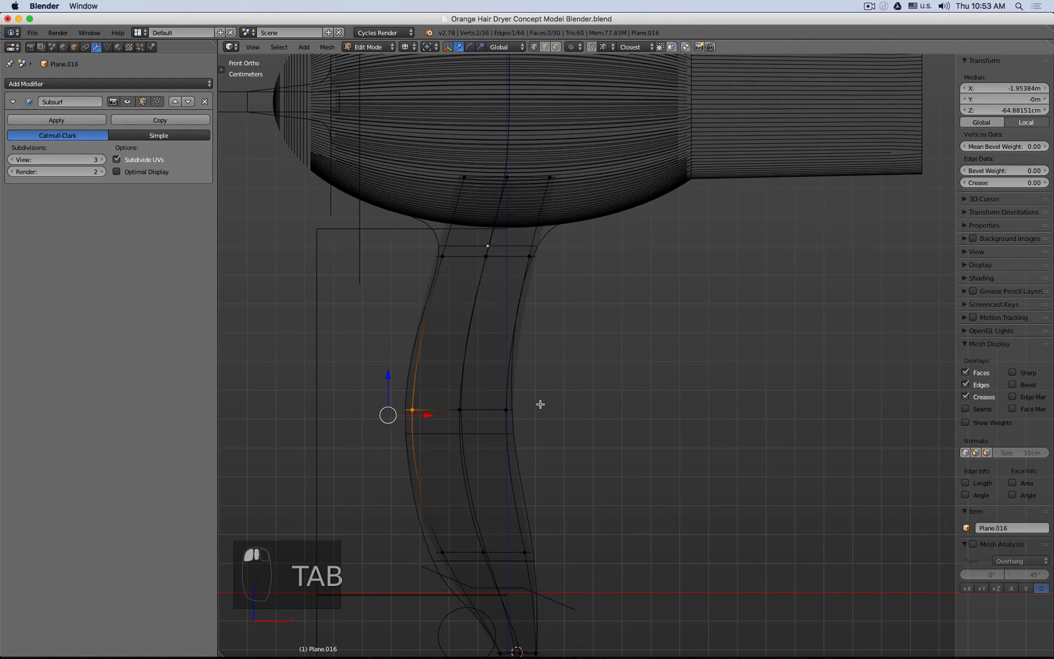
middle_click_drag(541, 404, 499, 395)
right_click(455, 377, "alt")
key("KP_1")
scroll(488, 377, "down", 3)
key("shift+d")
right_click(497, 397)
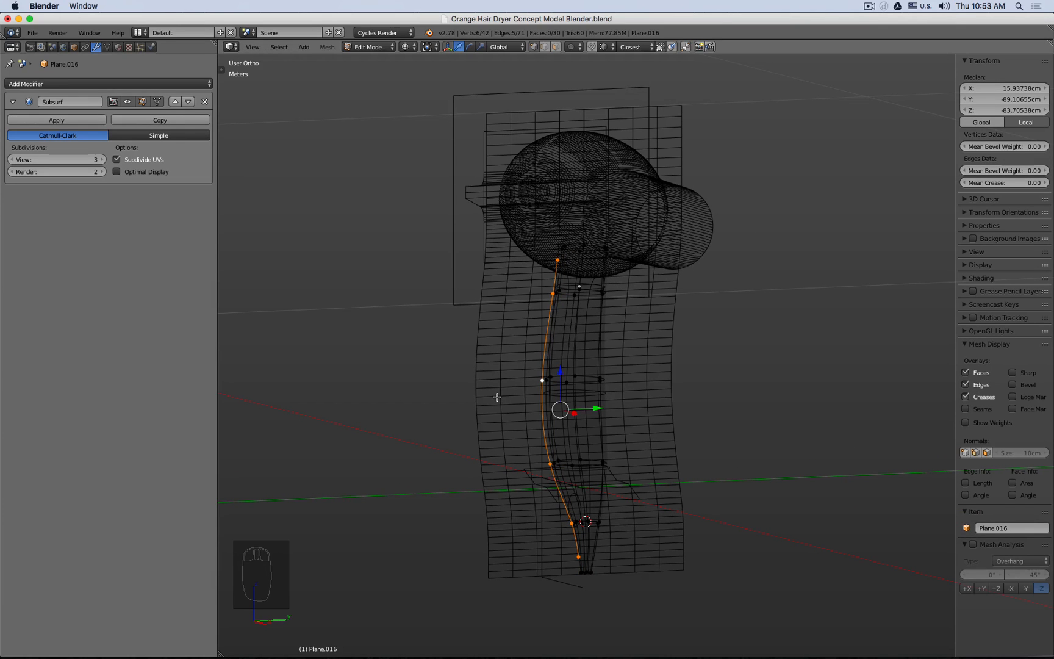
key("p")
left_click(497, 397)
key("Tab")
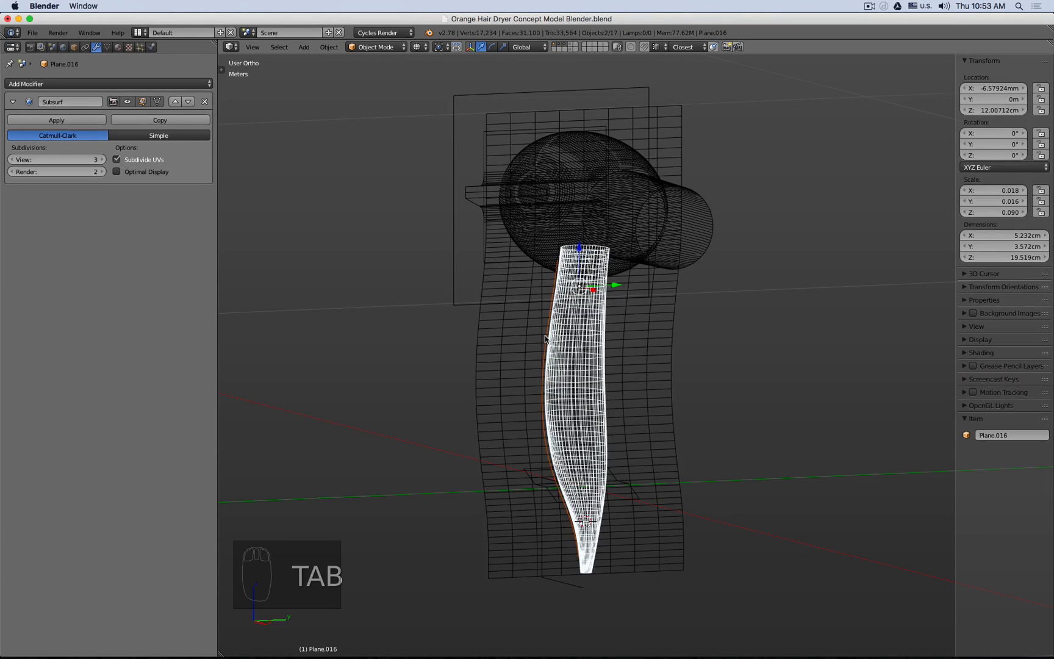
- Flatten the separated edge loop onto the handle's centre plane by scaling it to 0 along Y about the 3D cursor
right_click(547, 342)
right_click(547, 341)
key("Tab")
key("KP_3")
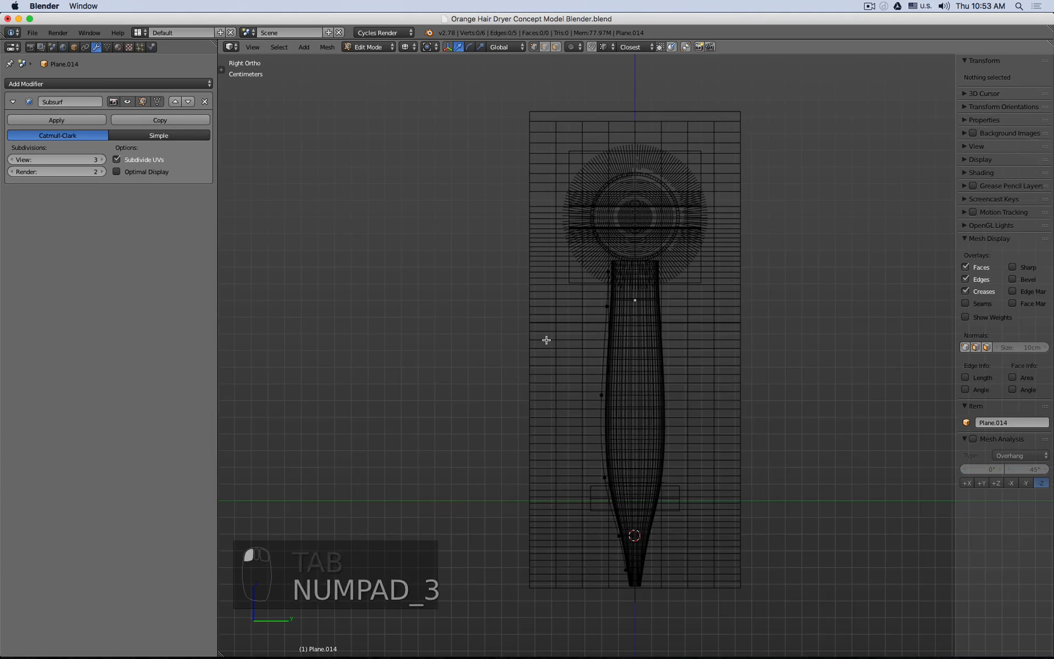
key("a")
key("a")
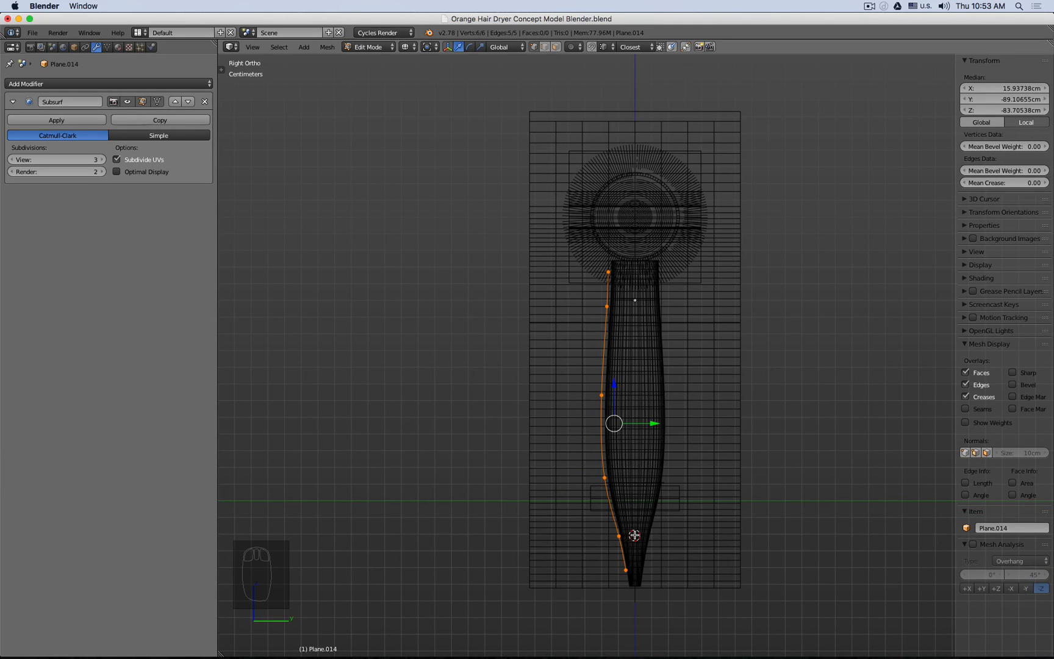
key("period")
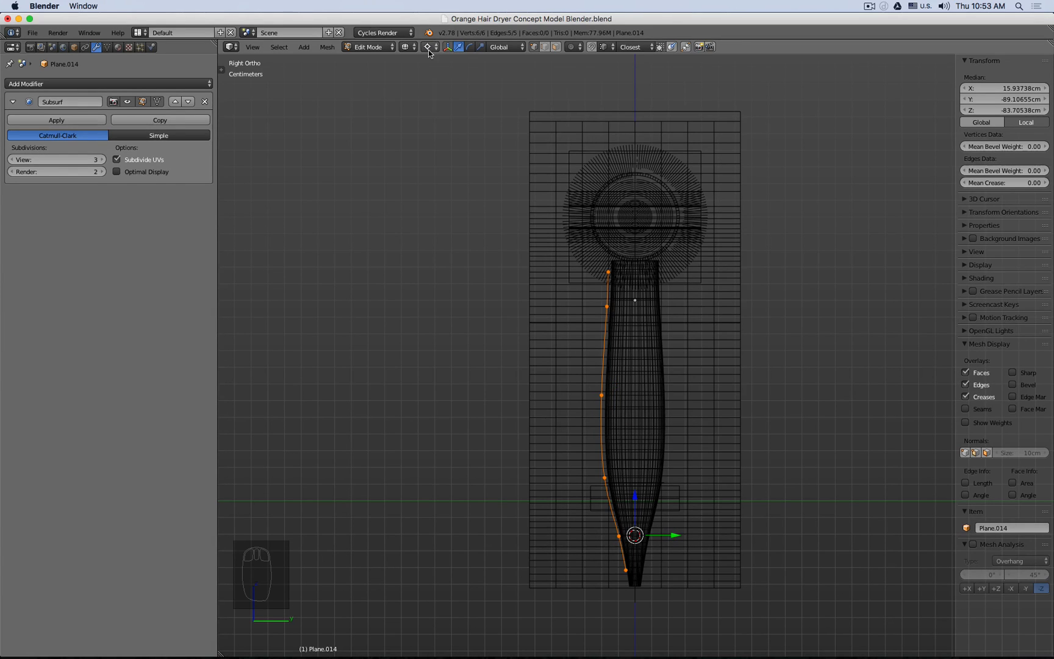
key("s")
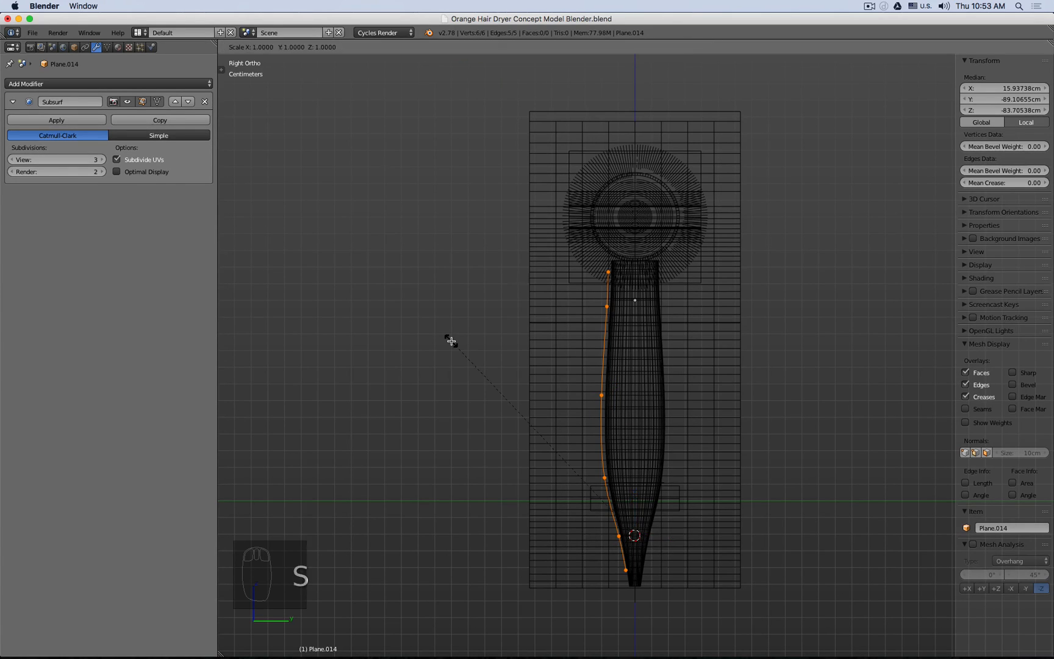
key("y")
key("0")
key("Return")
- Extrude the curve's upper end vertex straight up along Z in two segments until it extends above the dryer body
key("KP_1")
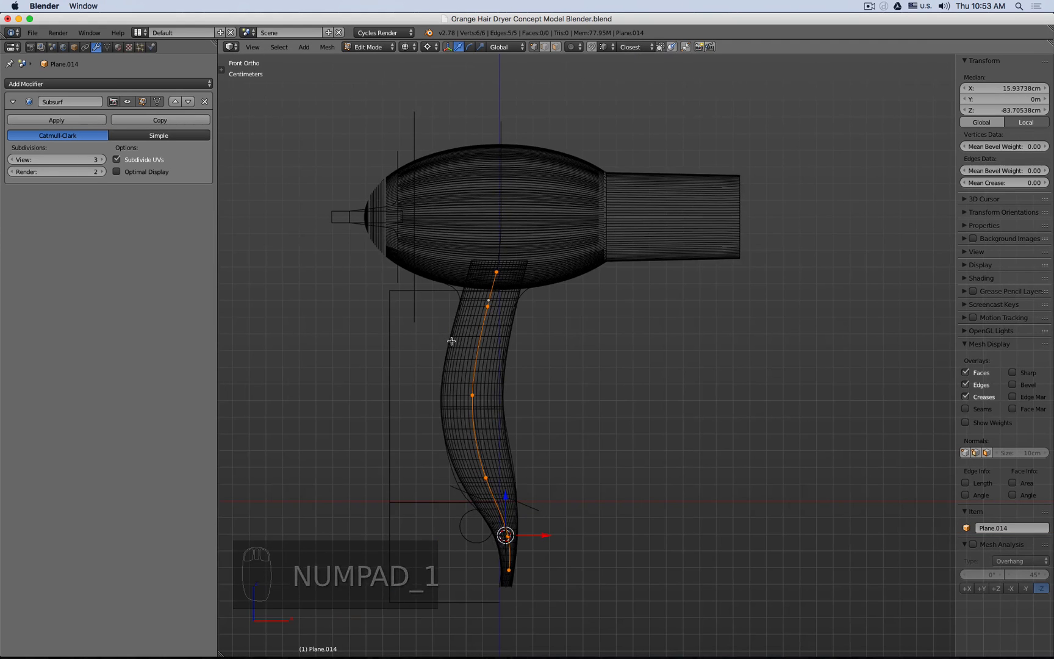
left_click(496, 272)
key("e")
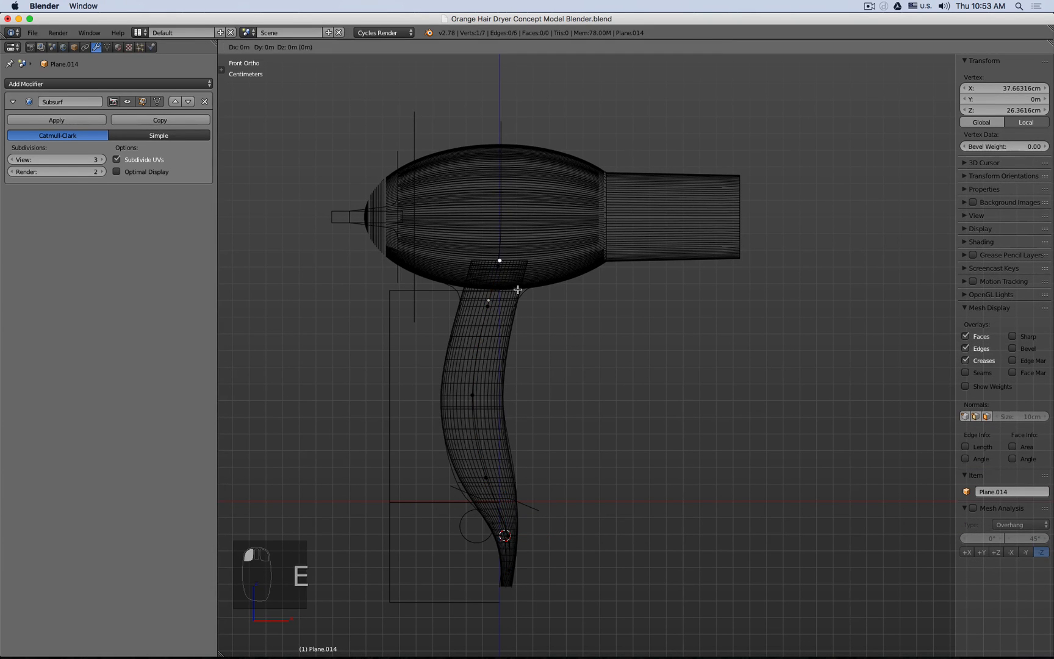
left_click(520, 219)
key("e")
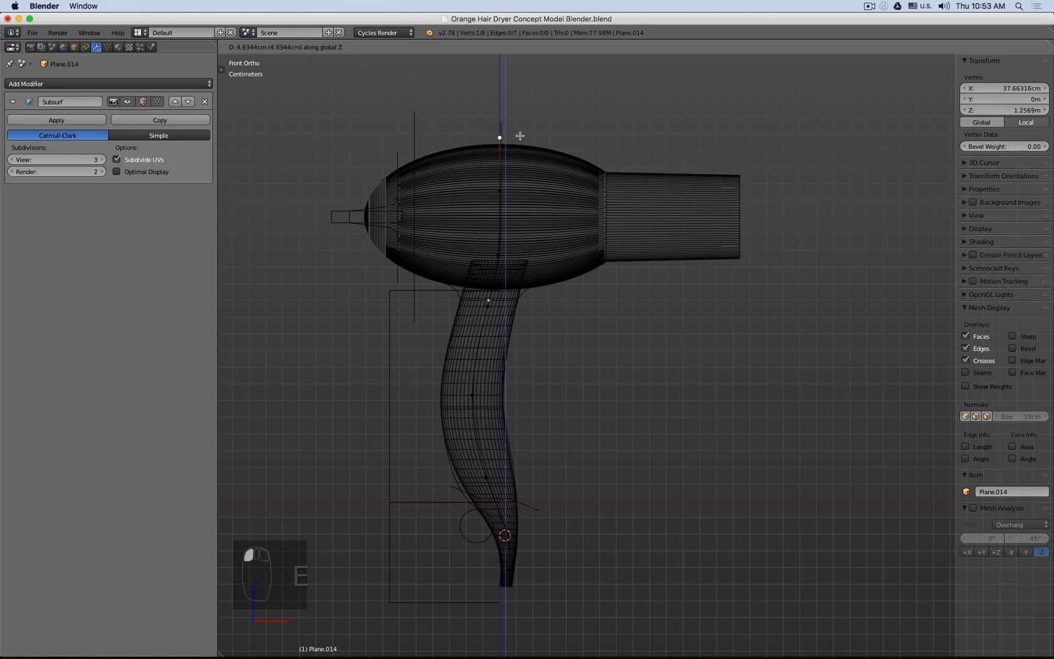
left_click(557, 233)
- Extrude the whole curve along Y past one side of the dryer body to form a surface
middle_click_drag(558, 233, 510, 320)
key("a")
key("a")
key("a")
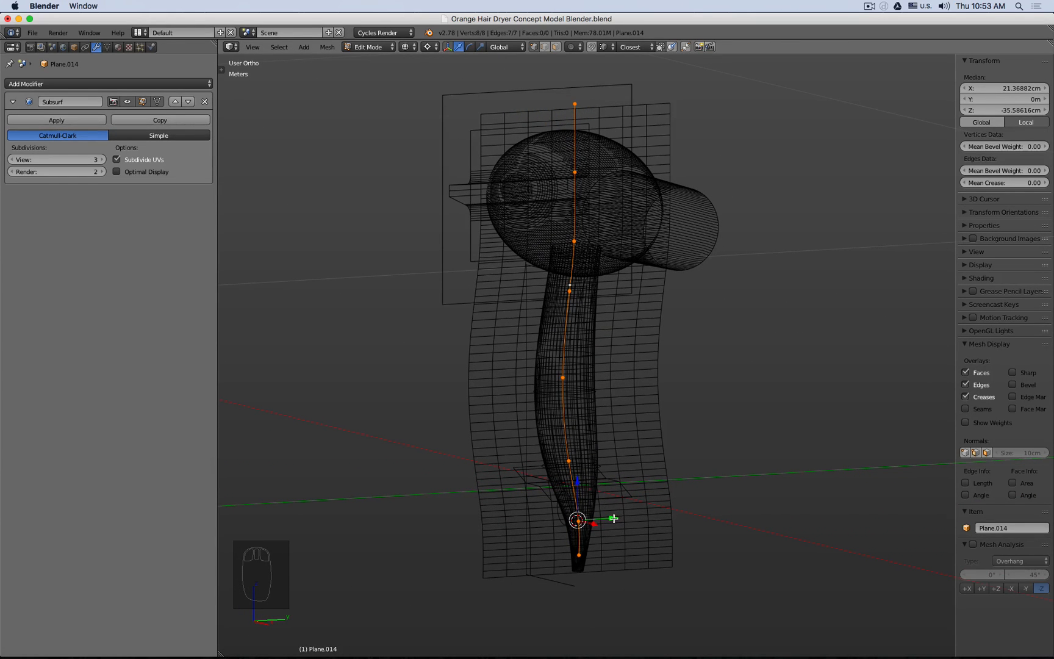
key("e")
key("y")
left_click(658, 508)
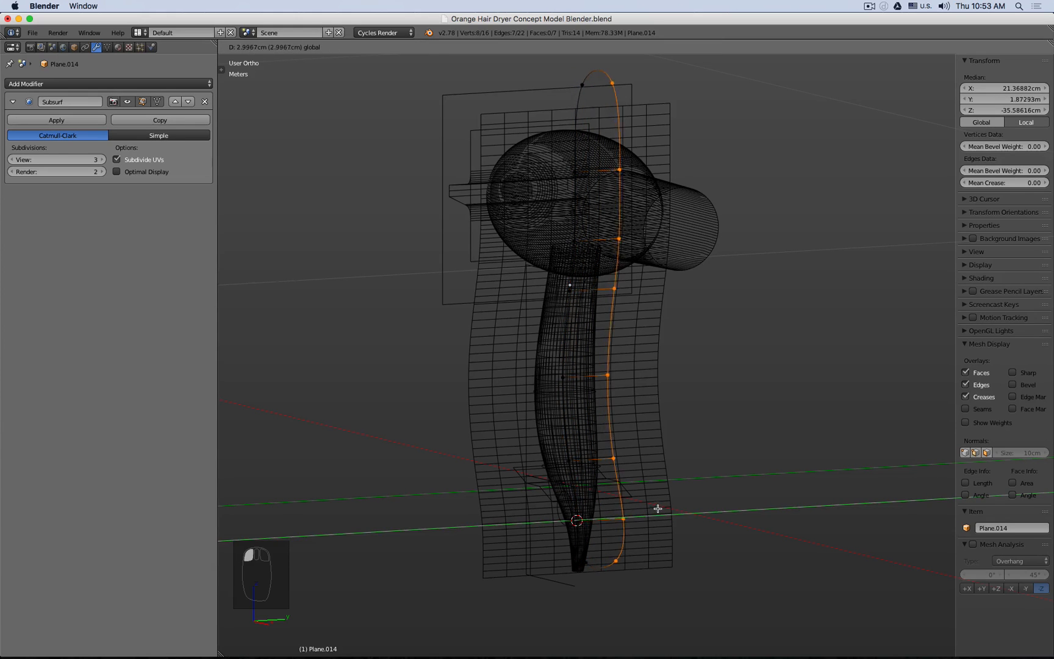
left_click(671, 507)
- Invert the selection and move the surface's opposite edge about -6.3 cm along Y, past the other side of the body
key("ctrl+i")
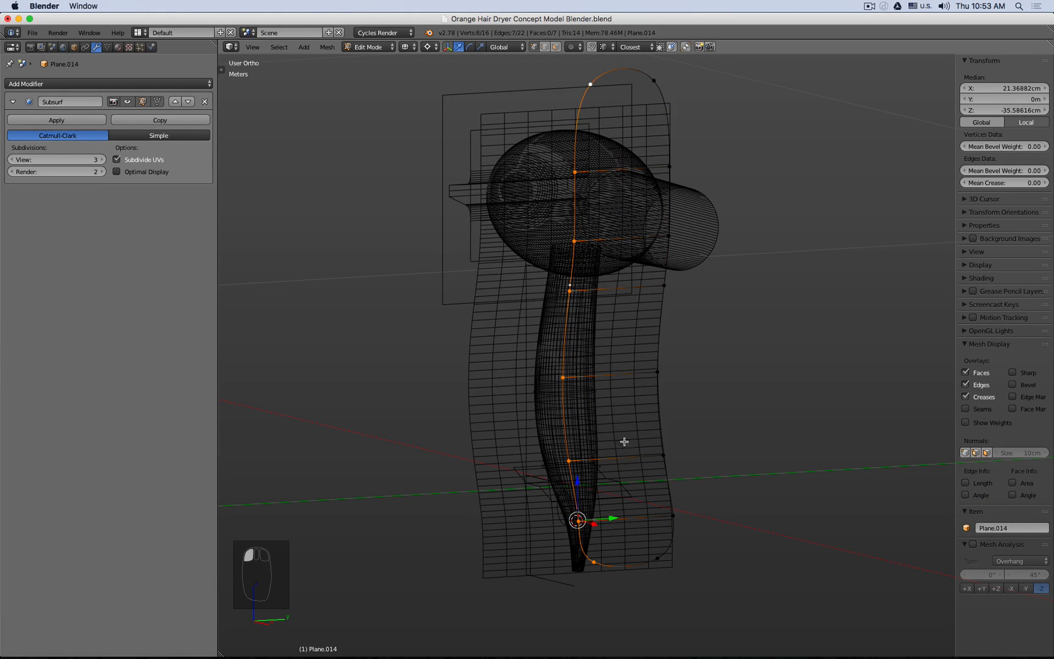
key("g")
key("y")
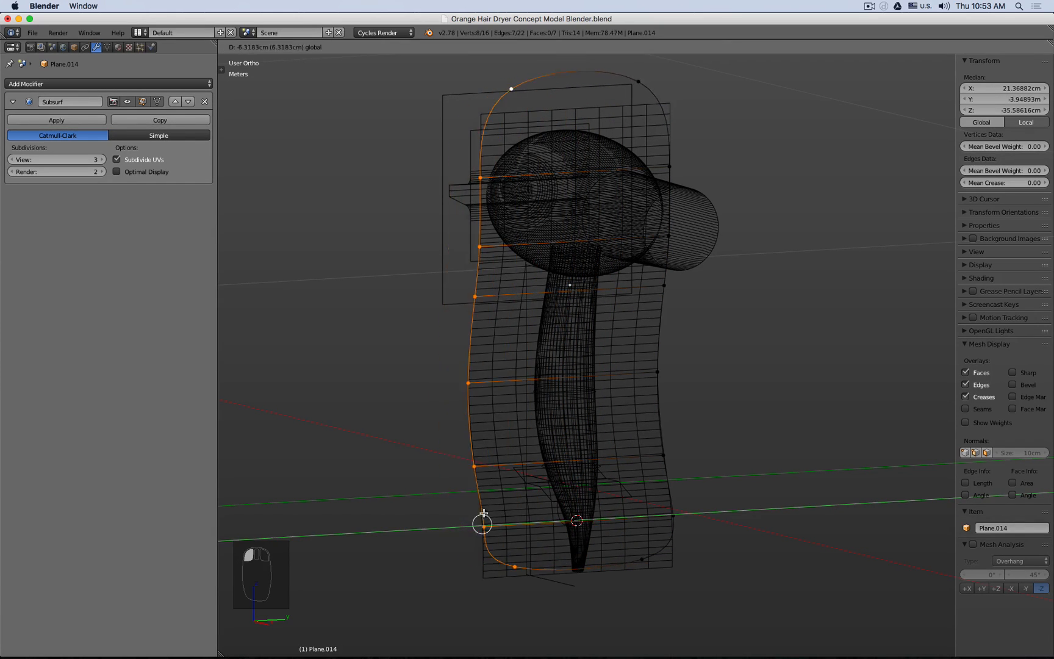
left_click(481, 516)
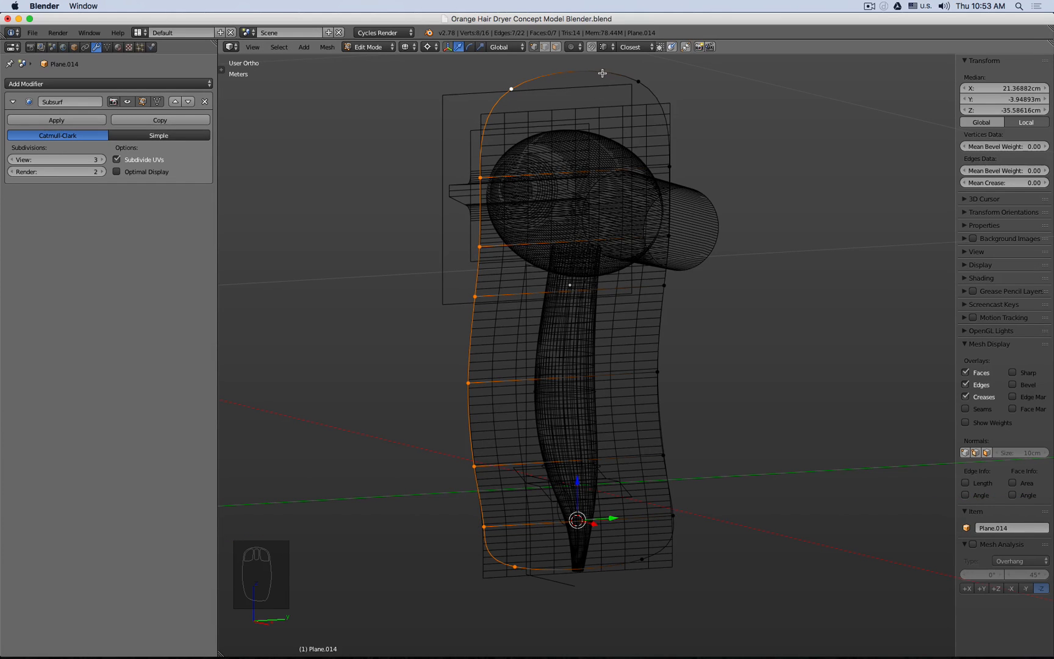
- Select all boundary edges of the new surface and set their crease to 1
left_click(545, 49)
left_click(668, 139, "alt+shift")
left_click(624, 72, "shift")
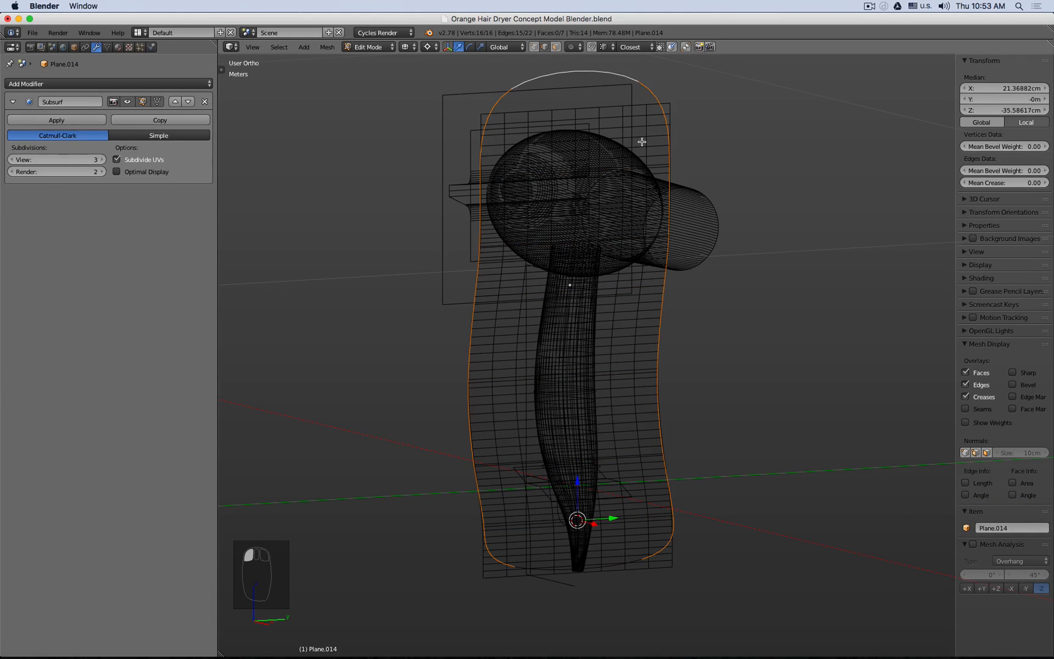
left_click(607, 569, "shift")
key("shift+e")
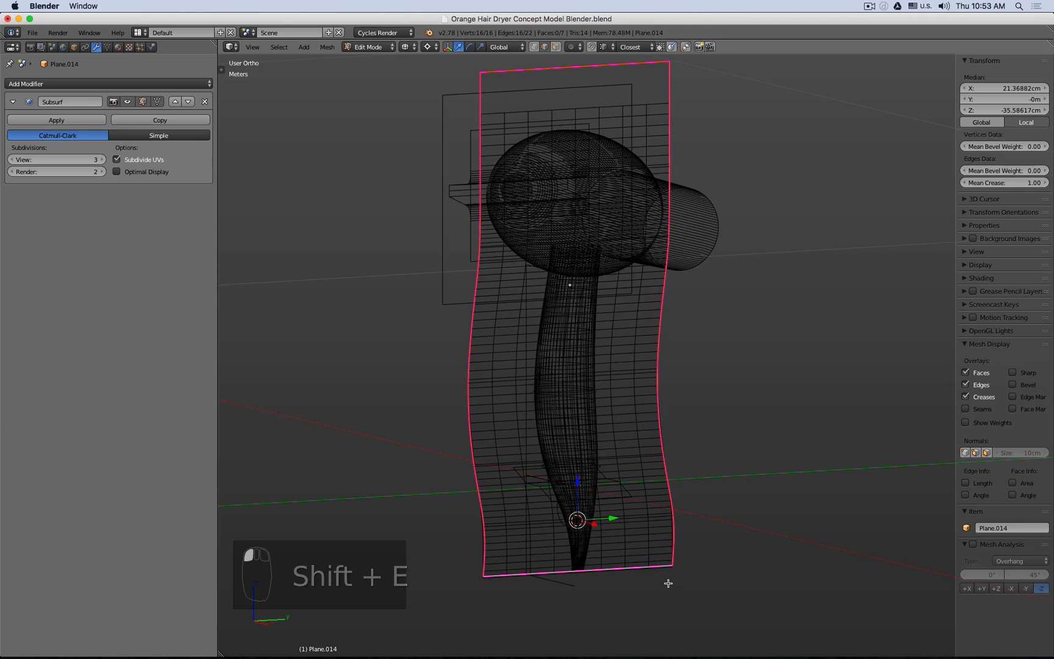
left_click(668, 583)
- Leave mesh editing and delete the newly built cutting surface
key("Tab")
key("KP_1")
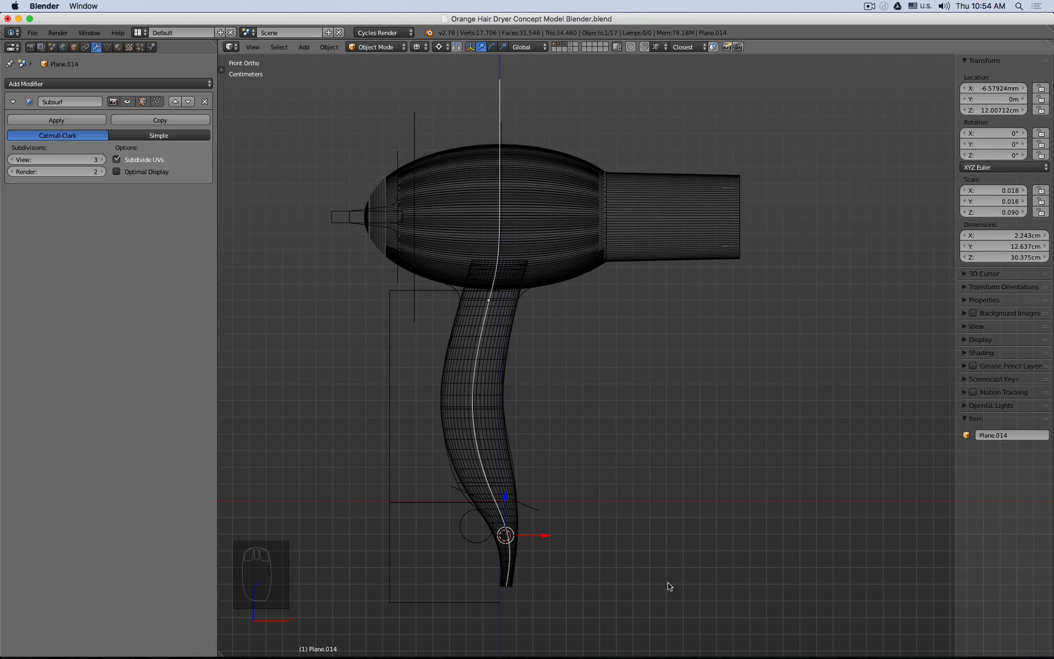
key("x")
left_click(733, 399)
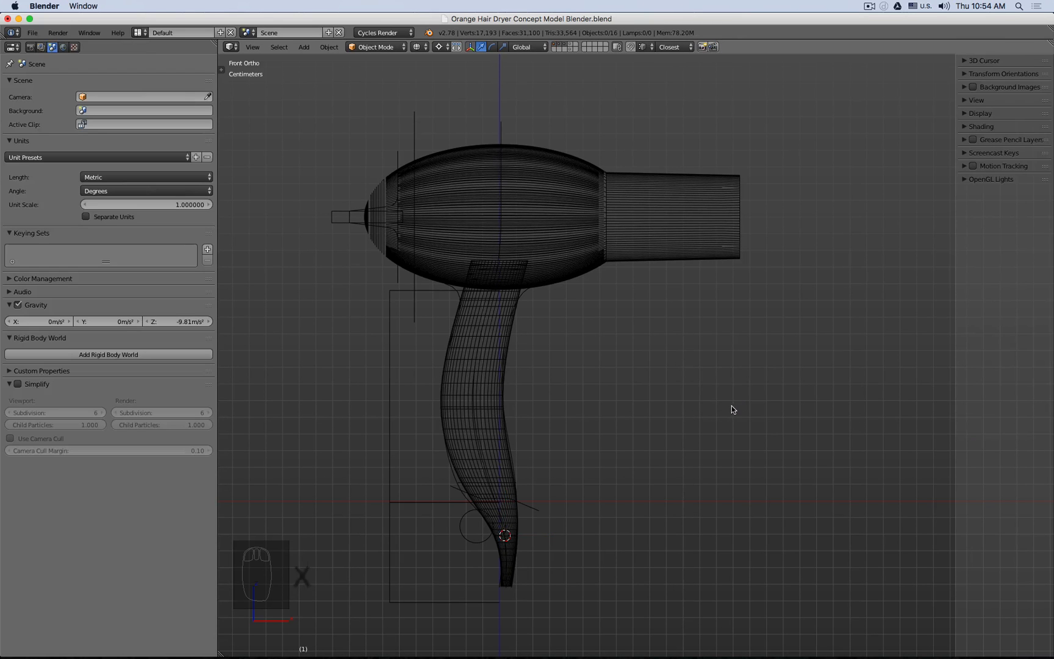
- Examine where the handle meets the dryer body and the cutting plane in shaded and wireframe views
key("z")
mouse_move(743, 431)
middle_mouse_down()
mouse_move(670, 406)
mouse_move(634, 410)
mouse_move(745, 430)
middle_mouse_up()
key("KP_1")
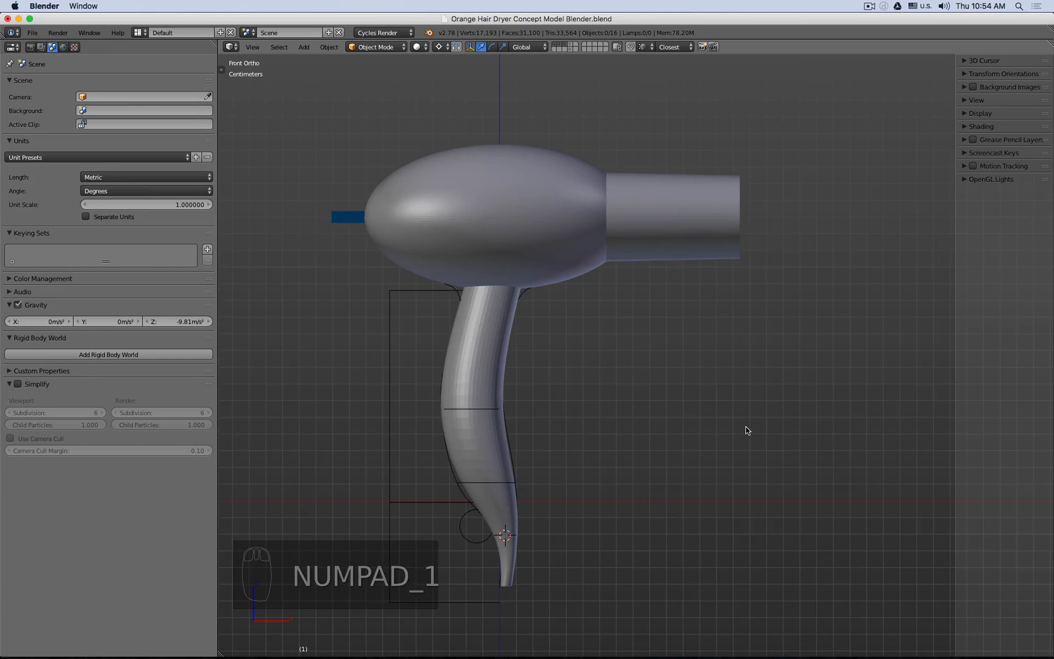
key("z")
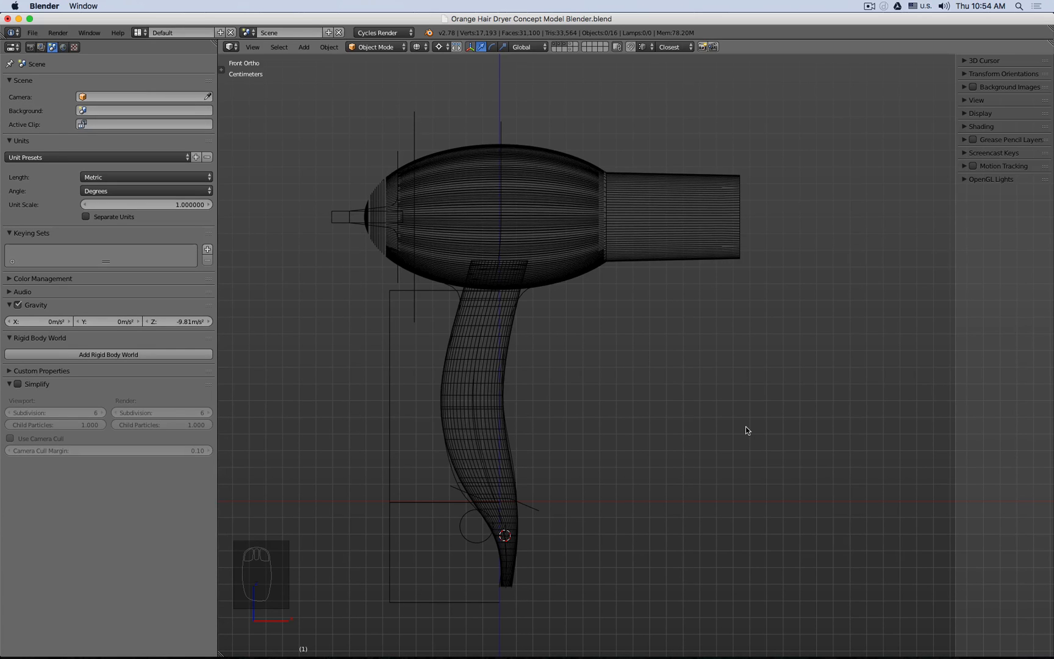
scroll(621, 339, "up", 4)
key("z")
middle_click_drag(592, 346, 572, 318)
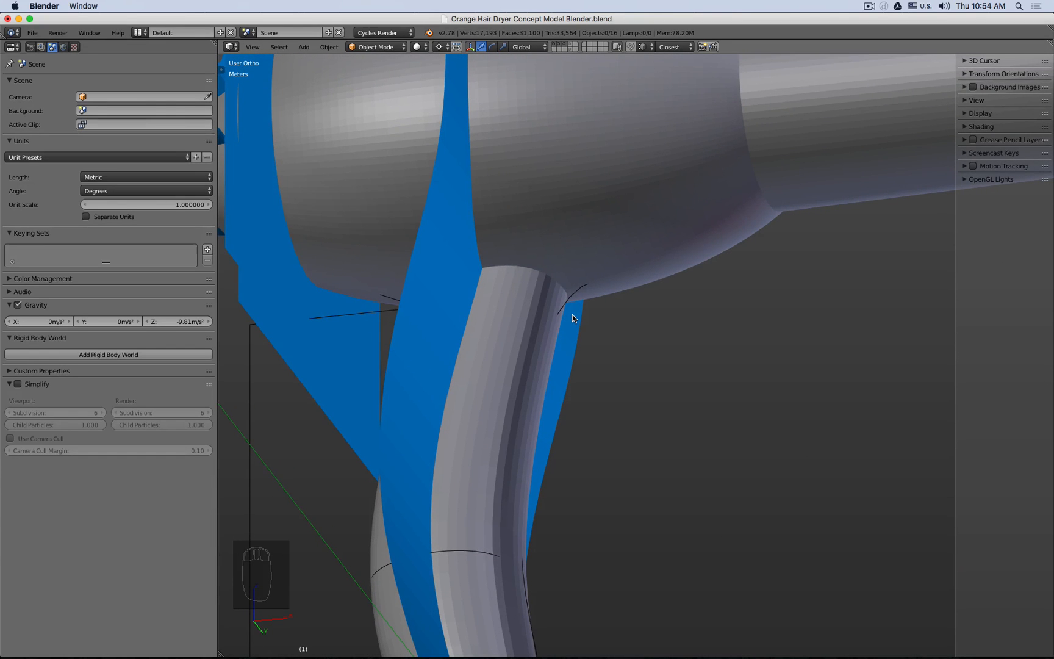
- Select the handle and check the available modifiers, comparing it with the cutting planes in wireframe and shaded views
left_click(519, 306)
left_click(108, 84)
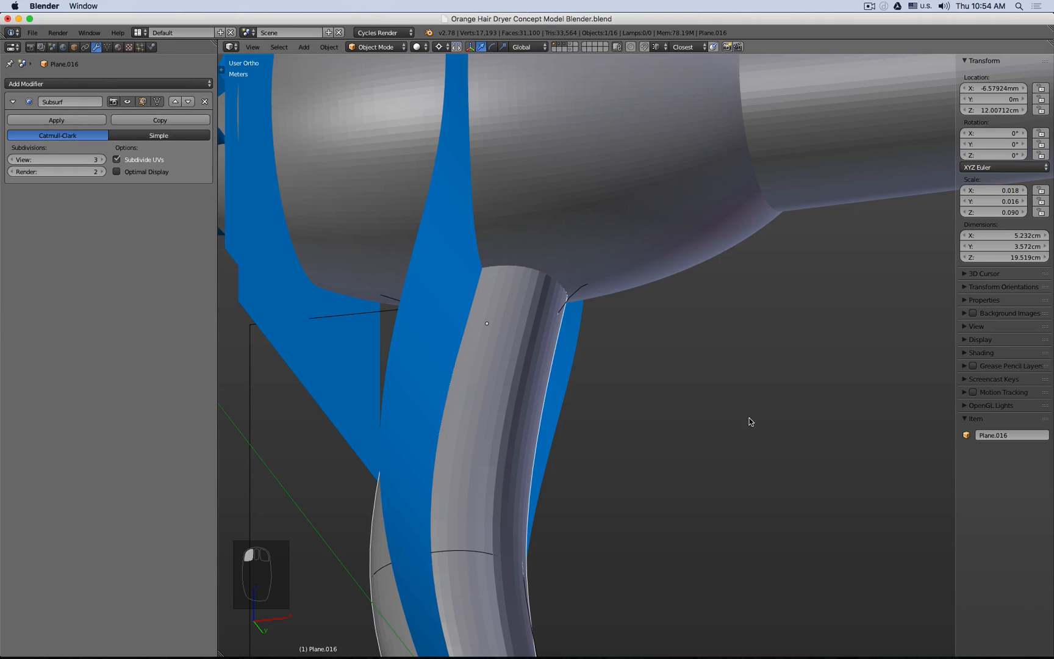
scroll(714, 447, "down", 5)
key("KP_1")
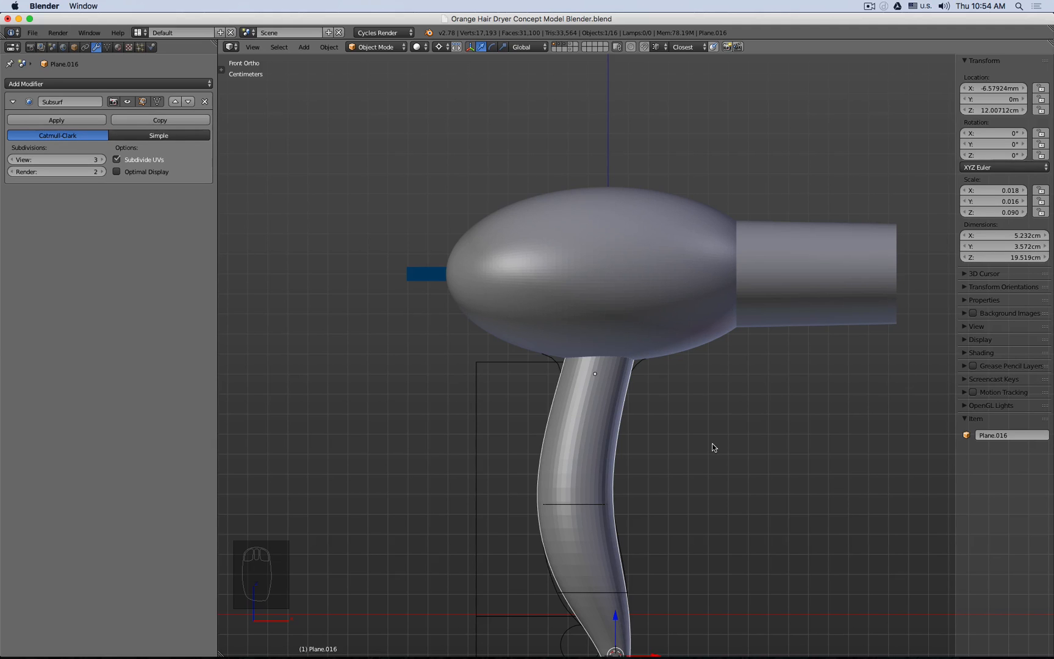
key("z")
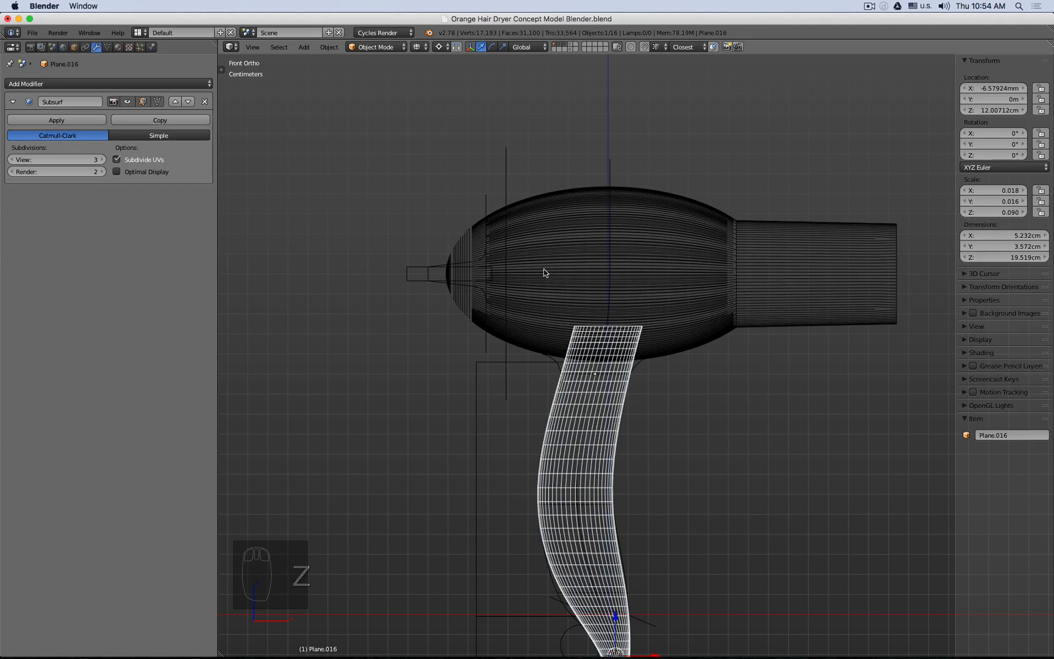
key("z")
middle_click_drag(538, 220, 599, 98)
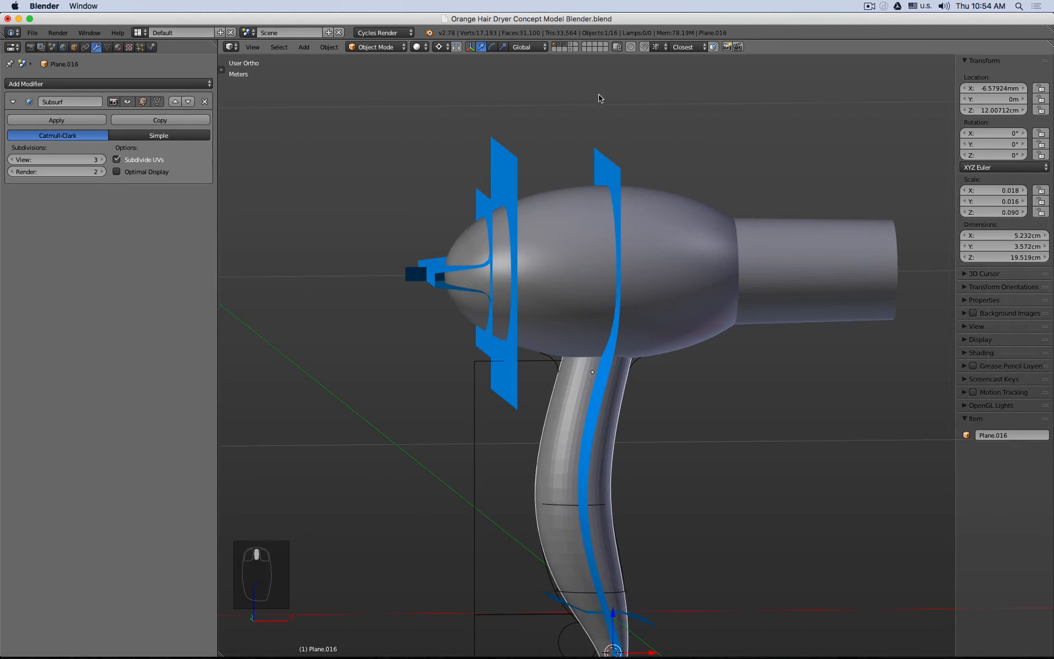
- Show the layer with the cut hair dryer and examine the Boolean modifiers on its body and handle pieces in wireframe
left_click(570, 45)
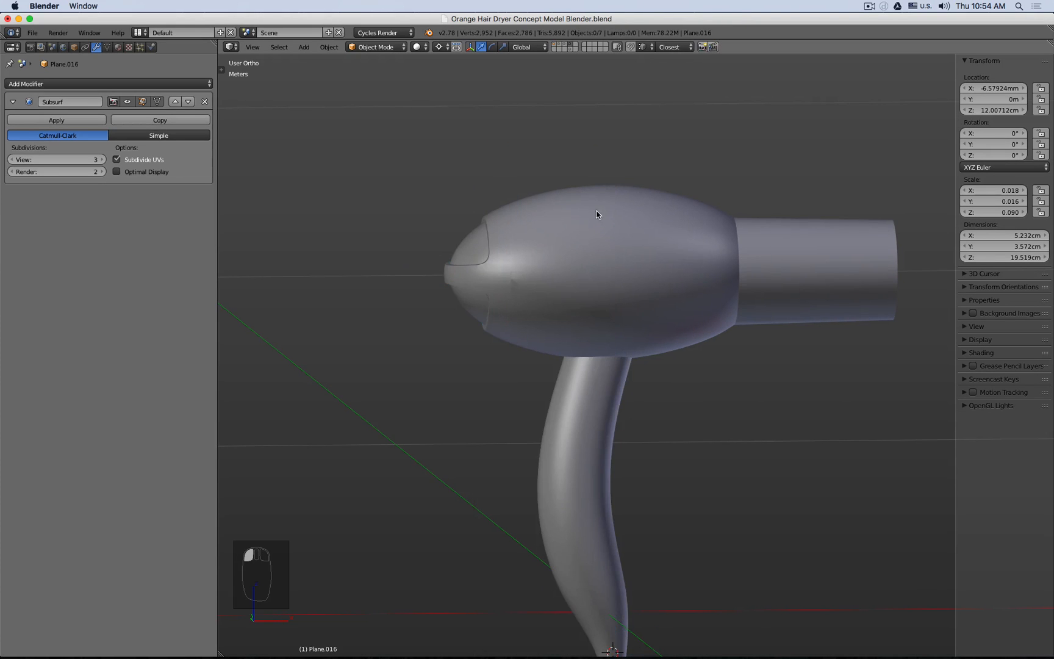
mouse_move(620, 298)
middle_mouse_down()
mouse_move(605, 202)
mouse_move(608, 289)
middle_mouse_up()
left_click(662, 277)
key("z")
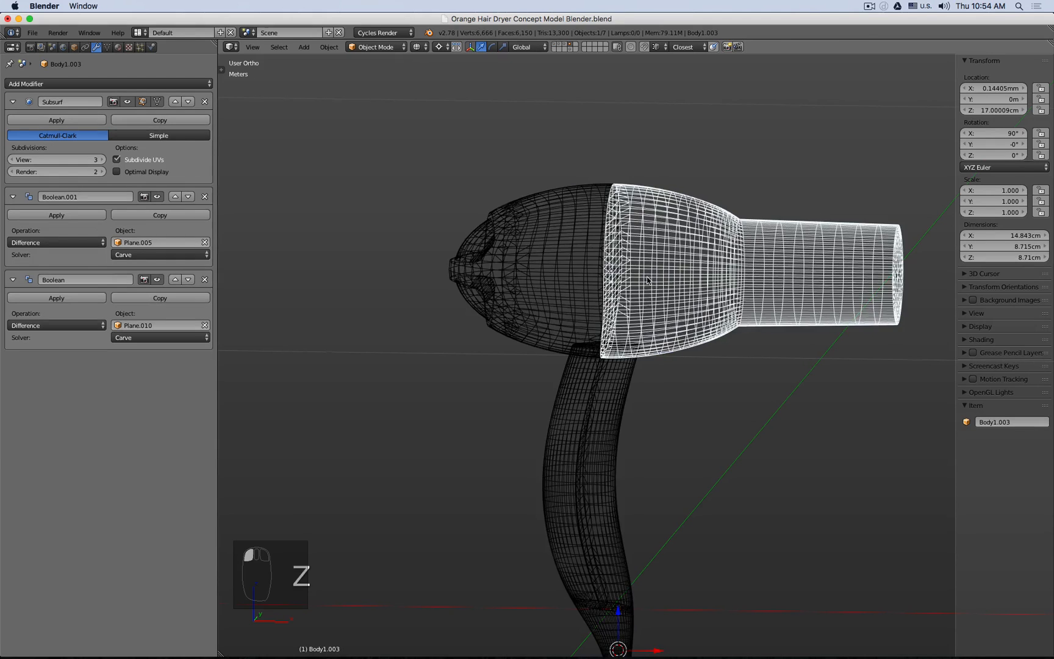
left_click(577, 243)
middle_click_drag(529, 259, 542, 257)
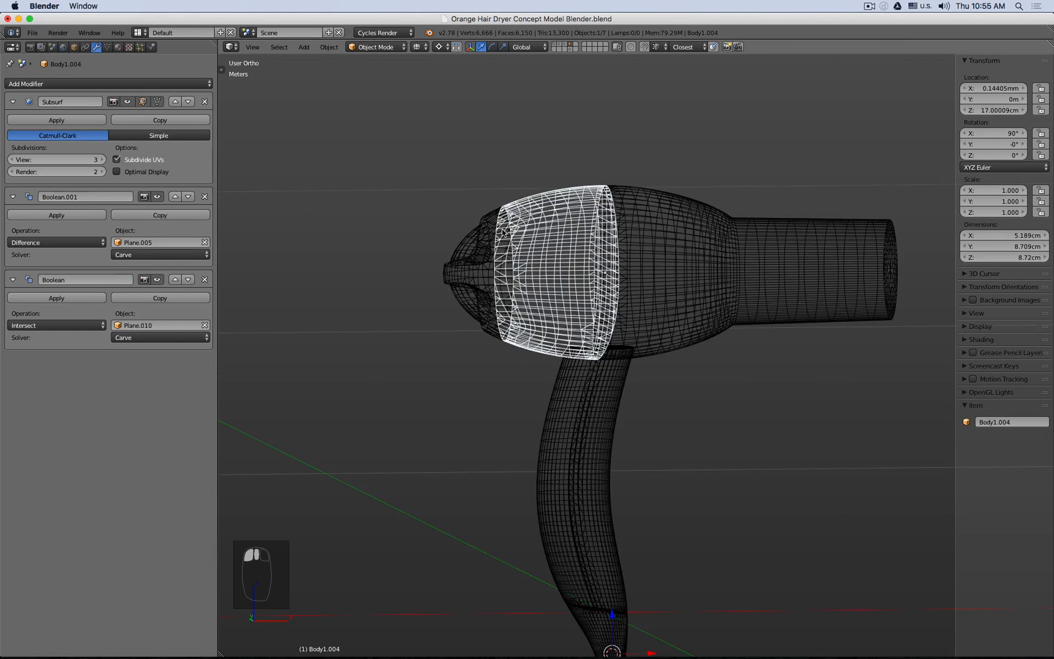
left_click(494, 226)
left_click(461, 239)
left_click(565, 415)
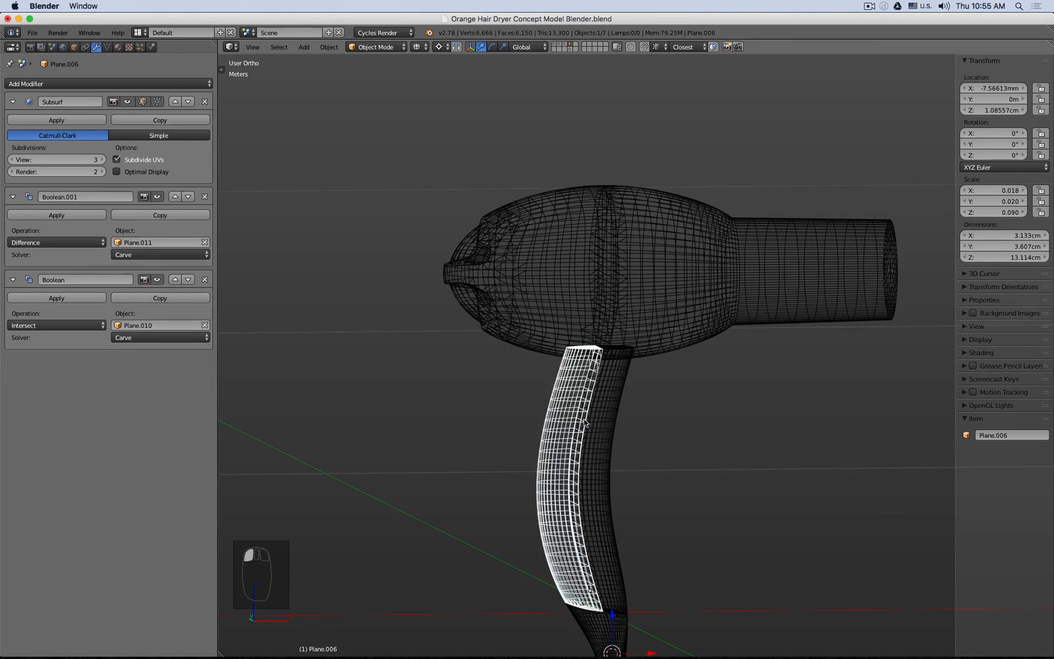
- Examine the handle pieces and their Boolean modifiers in wireframe and shaded views, then view the hair dryer from the front
left_click(606, 442)
middle_click_drag(656, 543, 612, 327, "shift")
left_click(539, 422)
key("z")
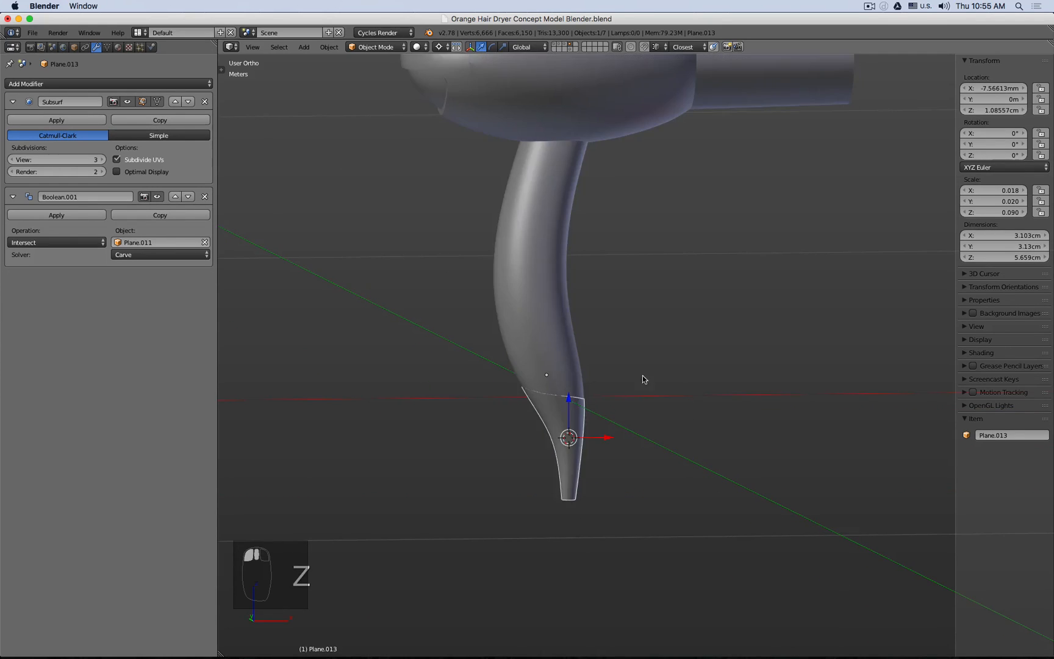
mouse_move(650, 397)
middle_mouse_down()
mouse_move(629, 326)
mouse_move(637, 348)
middle_mouse_up()
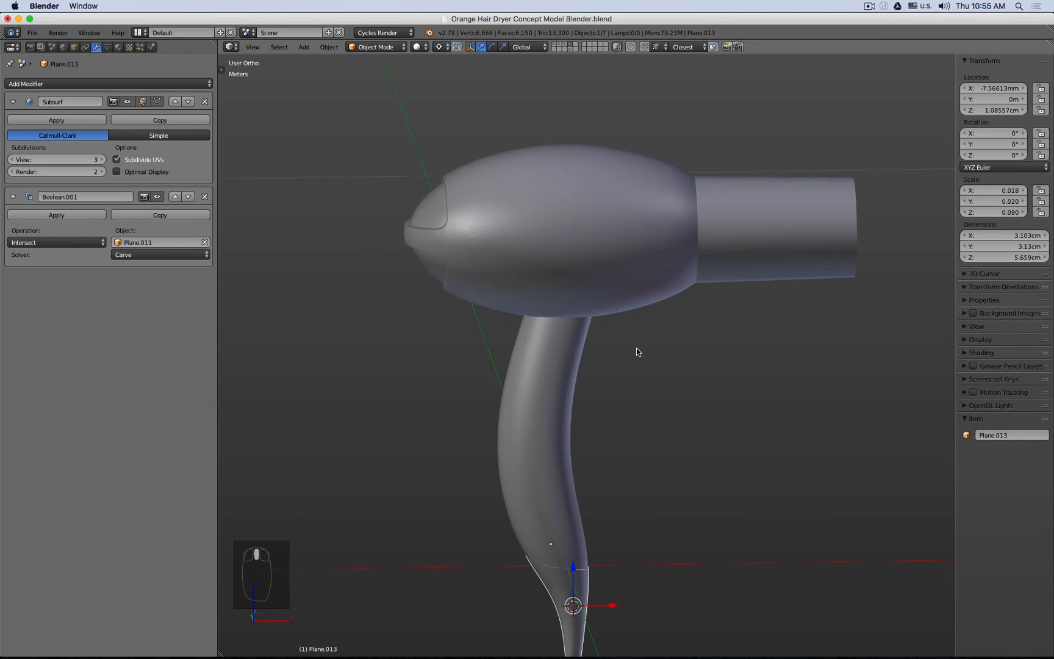
key("KP_1")
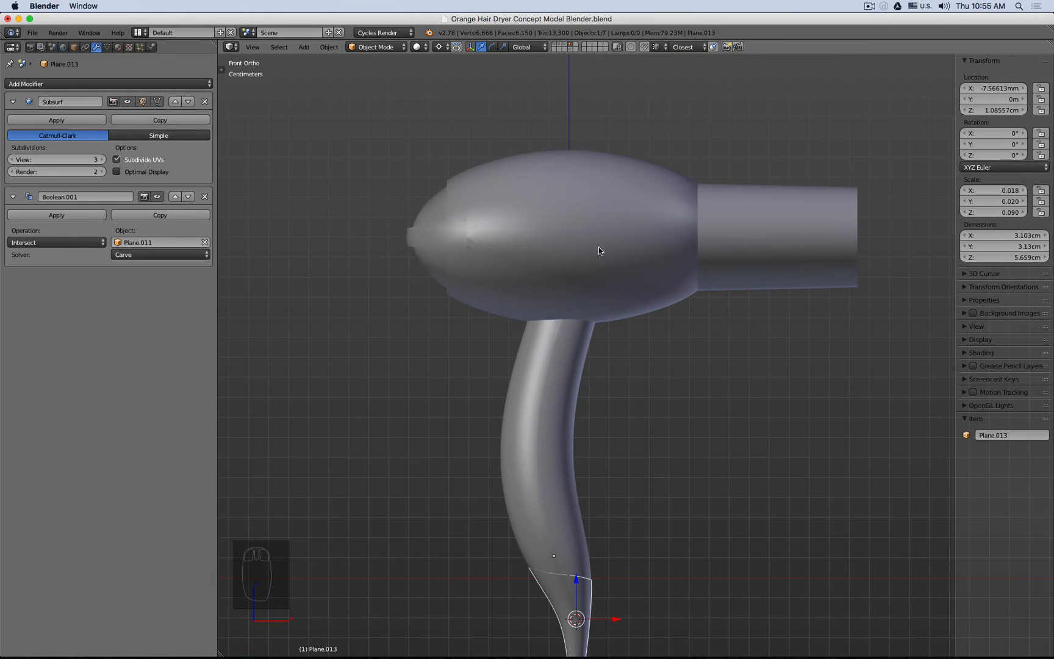
- Try raising the upper middle edge of the nozzle-side body half along global Z, and undo the move
left_click(645, 172)
key("Tab")
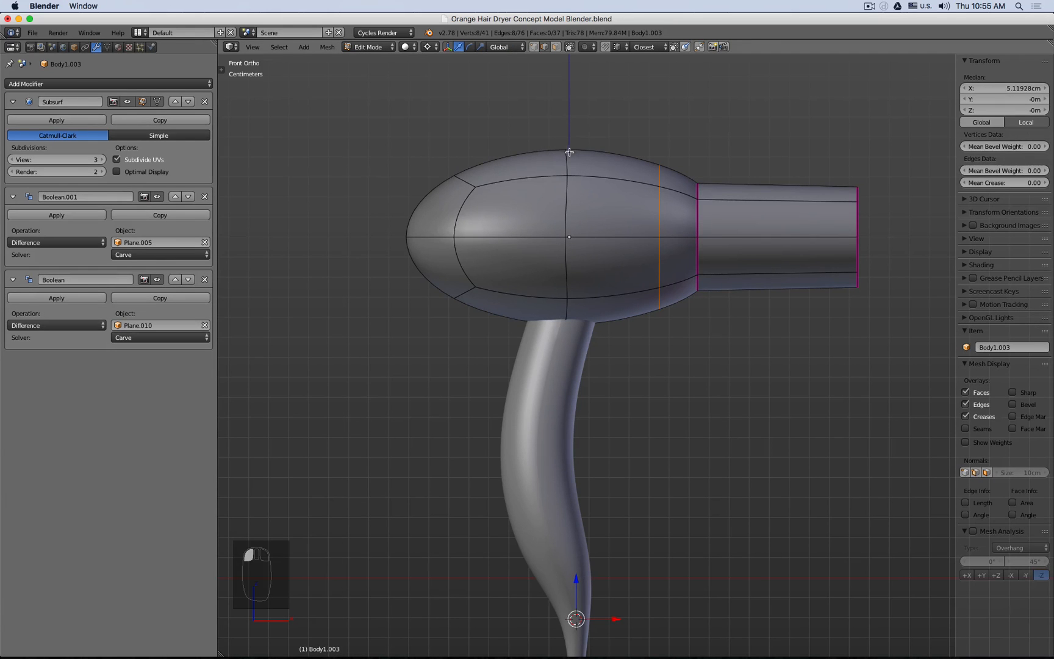
key("g")
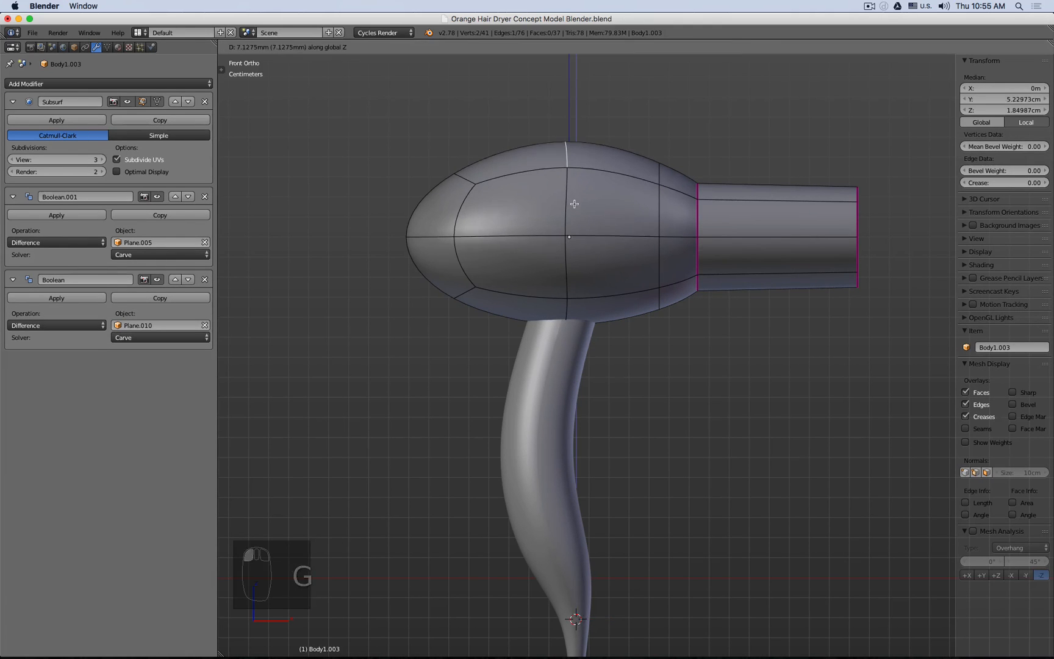
left_click(574, 202)
key("Tab")
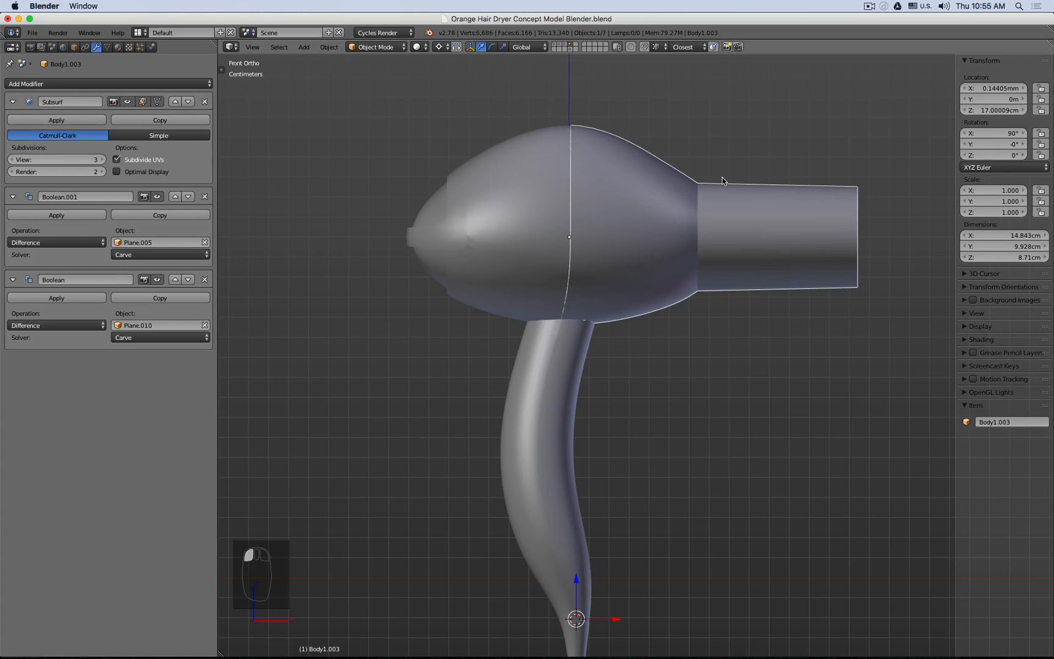
middle_click_drag(635, 176, 755, 179)
key("KP_1")
key("super+z")
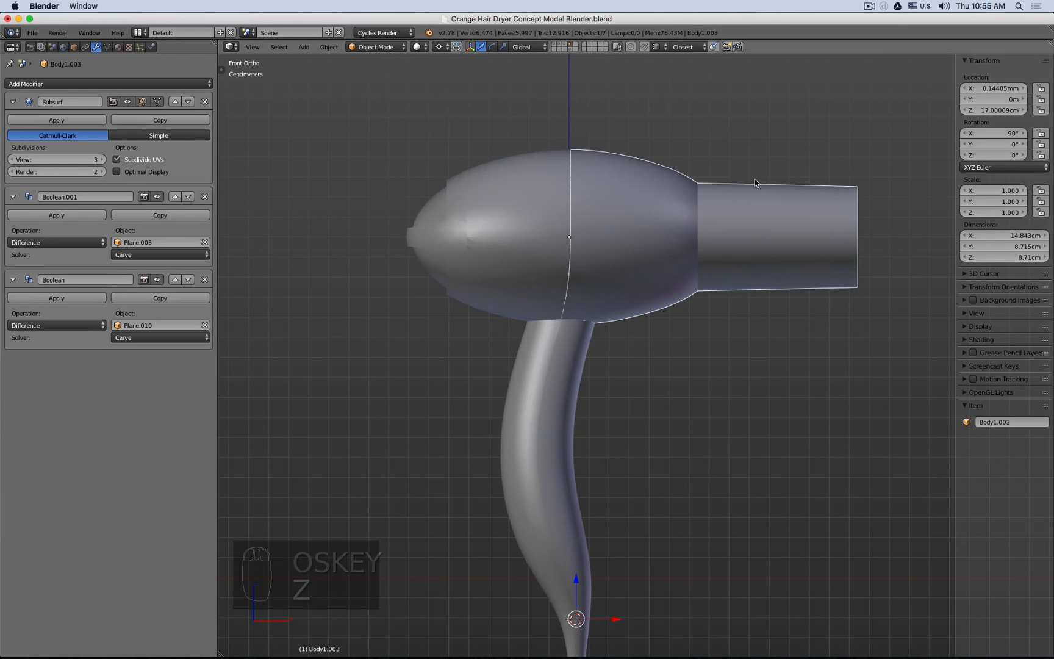
- Show the layer with the original uncut parts and examine the ellipsoid body's mesh cage in wireframe
left_click(566, 45)
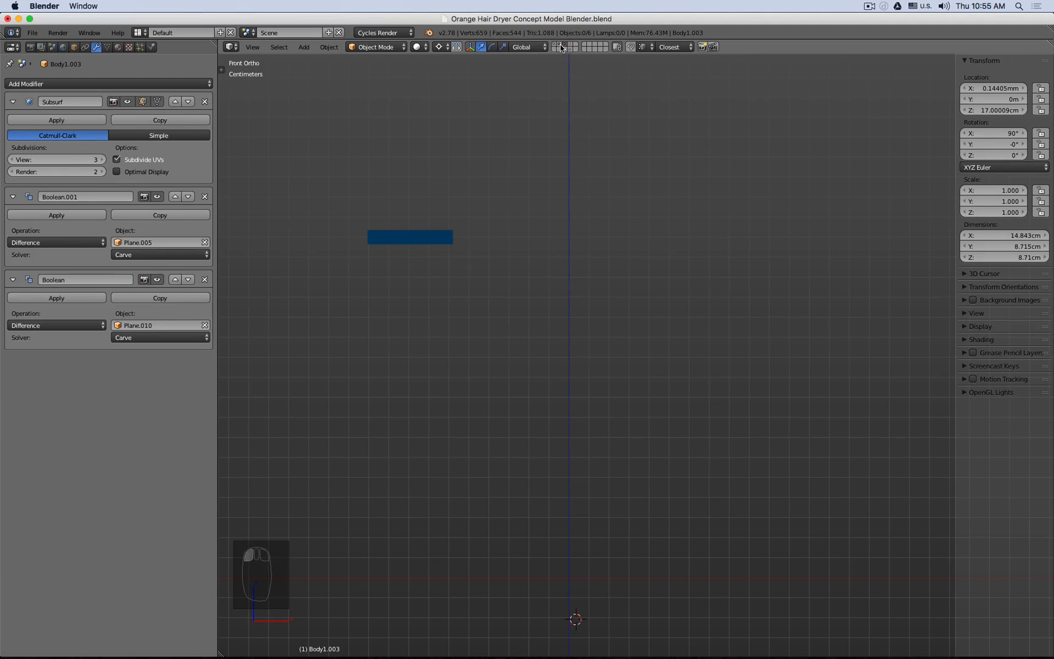
left_click(571, 47)
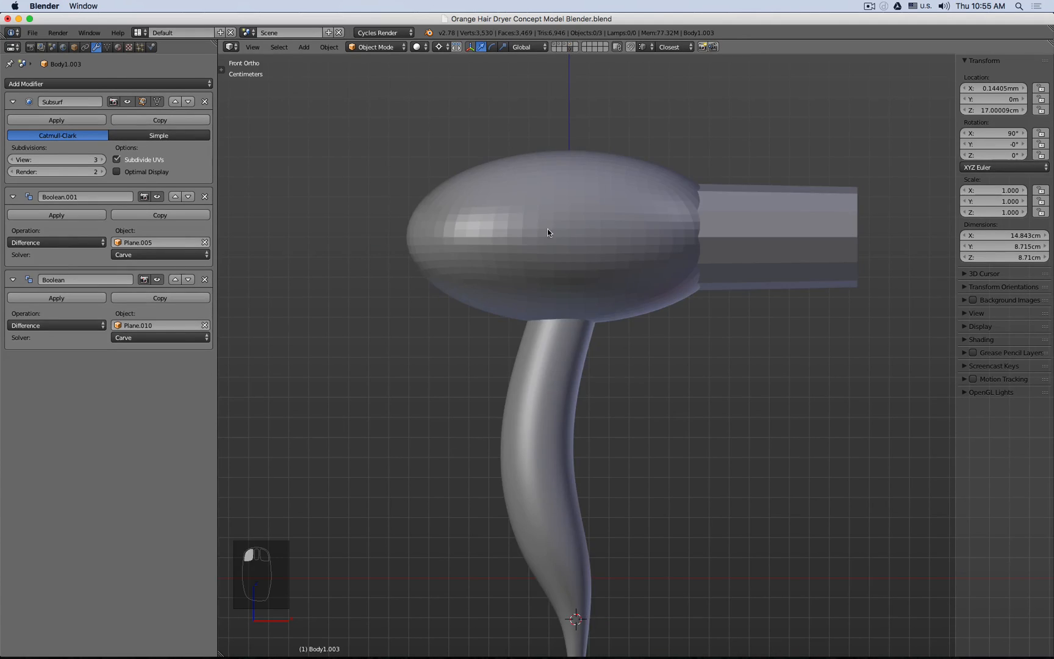
right_click(565, 225)
key("Tab")
key("z")
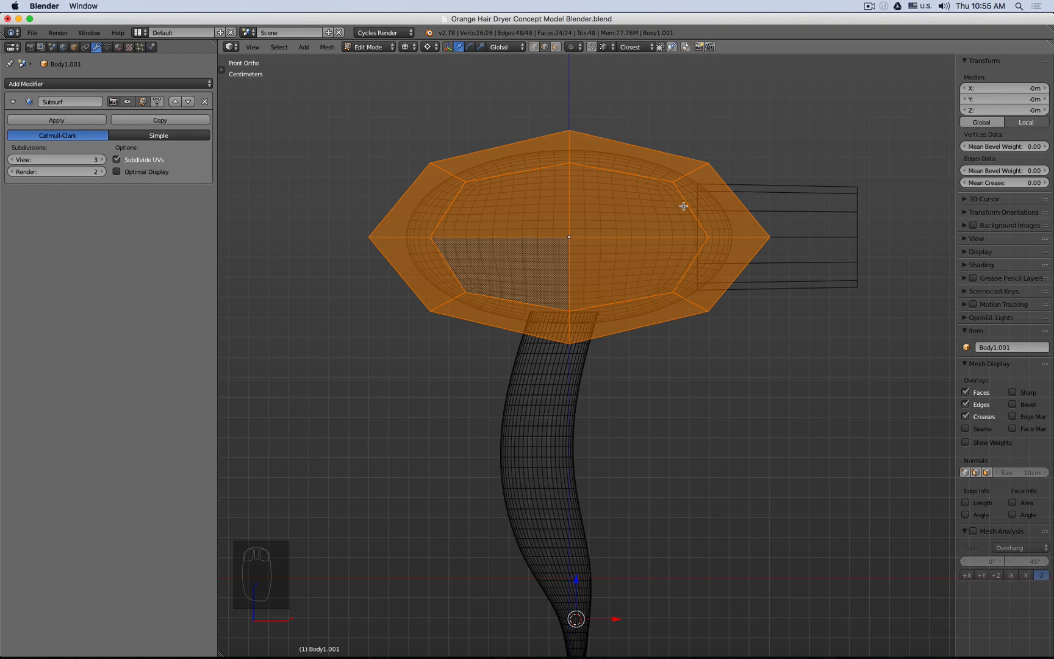
key("Tab")
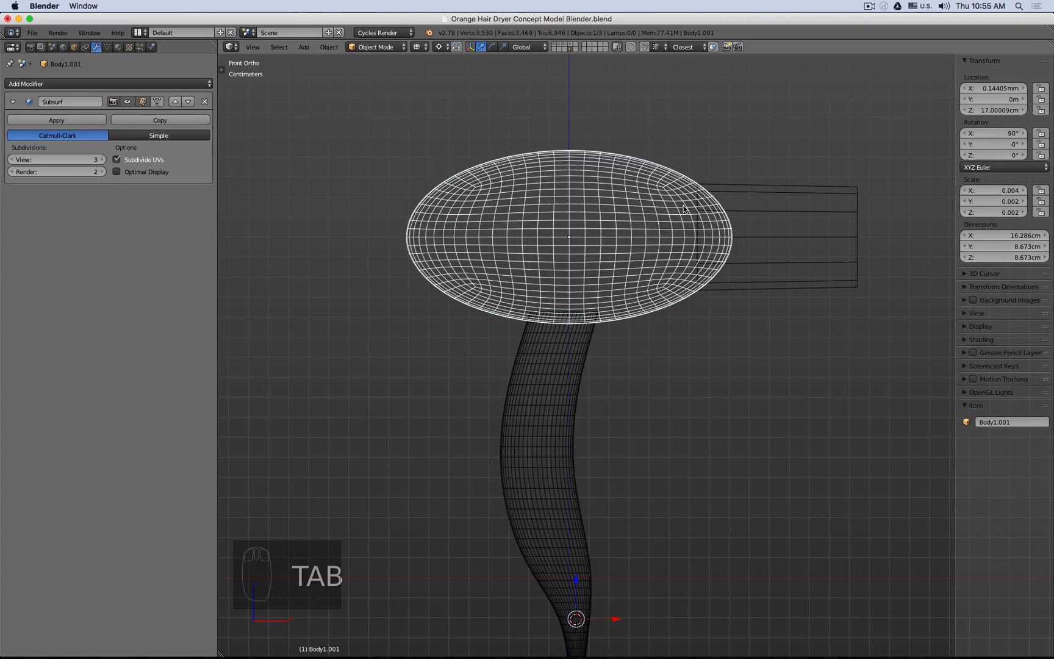
key("z")
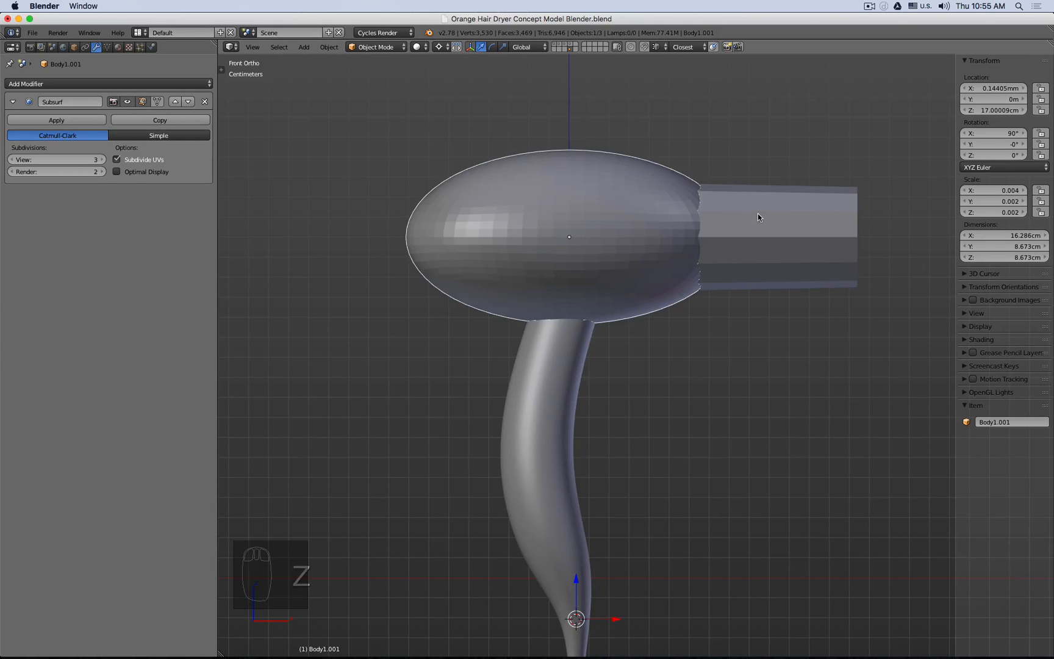
- Duplicate the ellipsoid body in place and delete the vertices of the copy's nozzle-side half
key("shift+d")
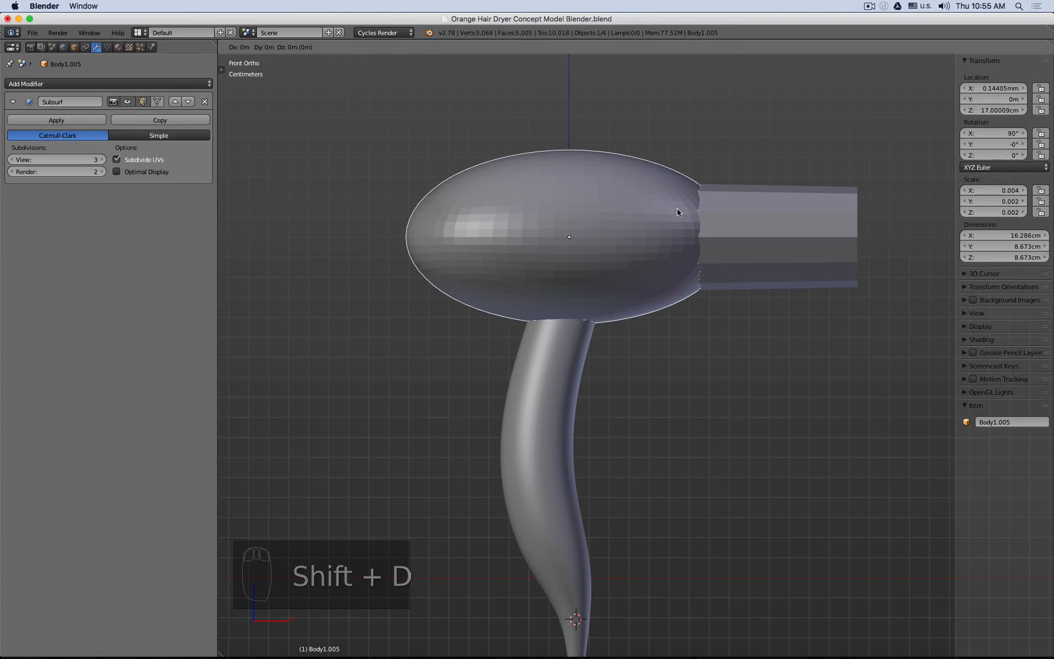
key("Tab")
key("z")
key("a")
key("b")
left_click_drag(653, 122, 831, 404)
key("x")
left_click(825, 159)
- Extrude the half body's open edge loop along X to the nozzle junction and scale it to about 0.56
left_click(568, 206, "alt")
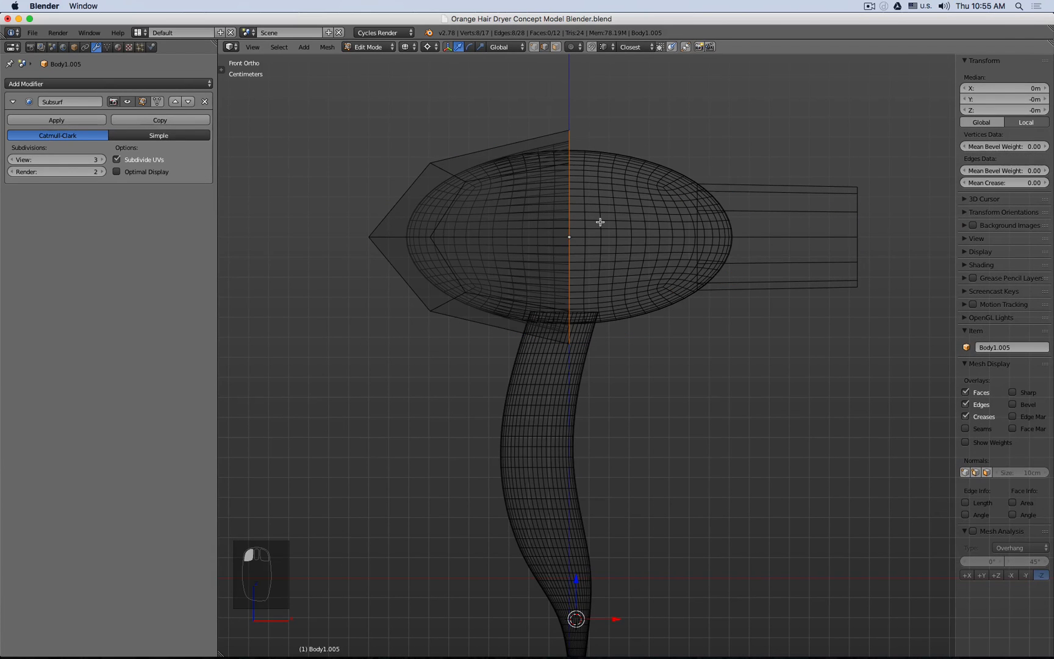
key("e")
key("x")
left_click(743, 612)
scroll(753, 157, "up", 5)
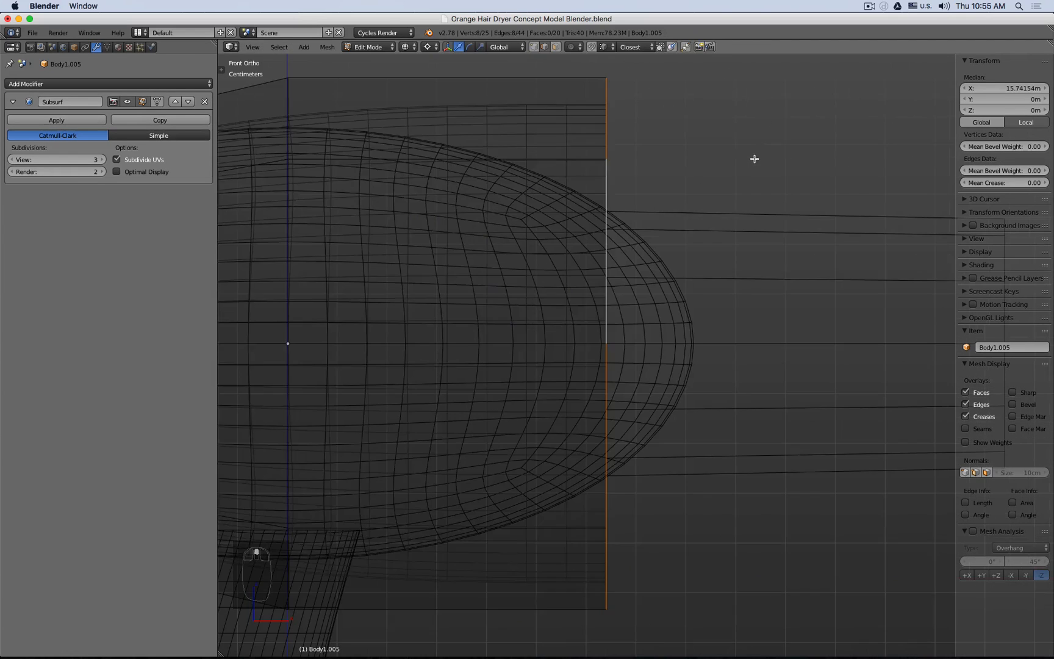
key("s")
right_click(723, 210)
key("comma")
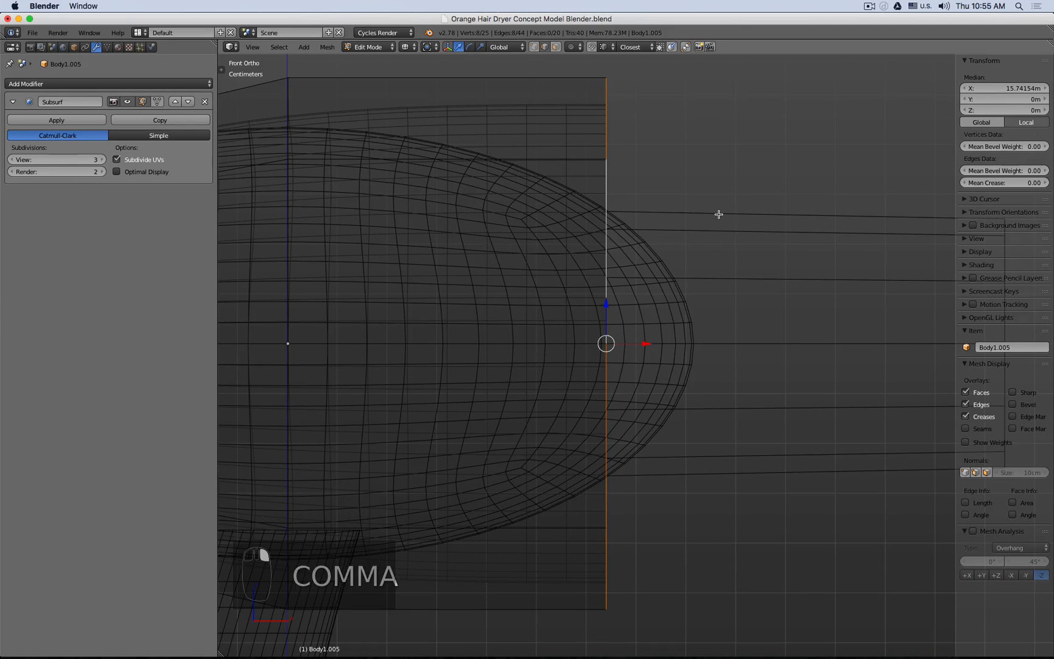
key("s")
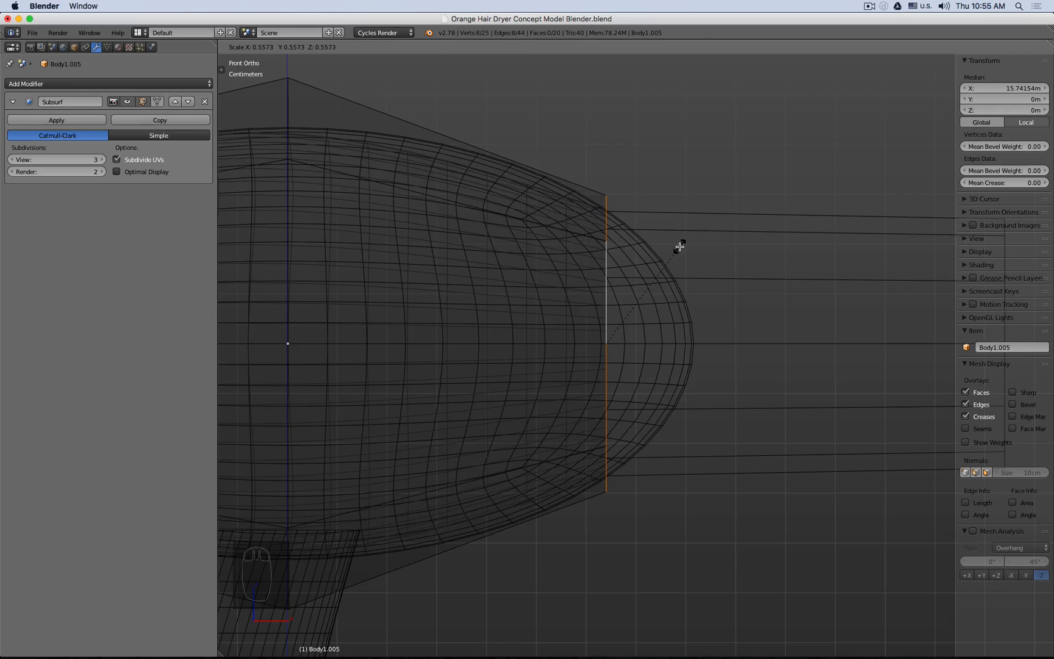
left_click(680, 250)
- Extrude the loop again to the nozzle's end and scale it slightly down to match the nozzle's outline
scroll(680, 250, "down", 2)
key("e")
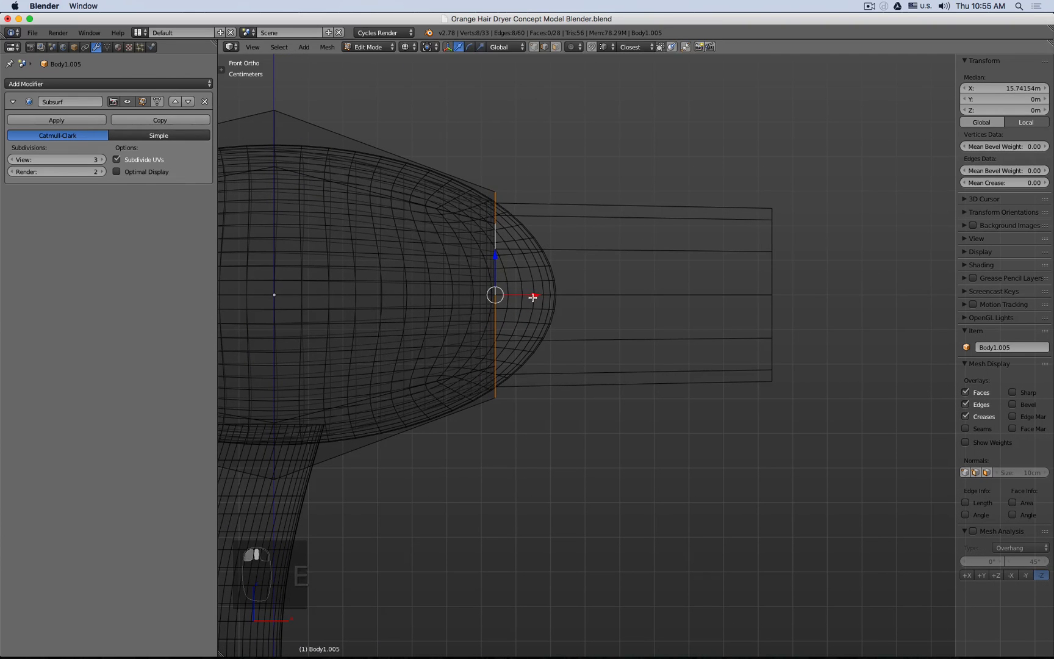
left_click(793, 226)
scroll(812, 204, "up", 3)
key("s")
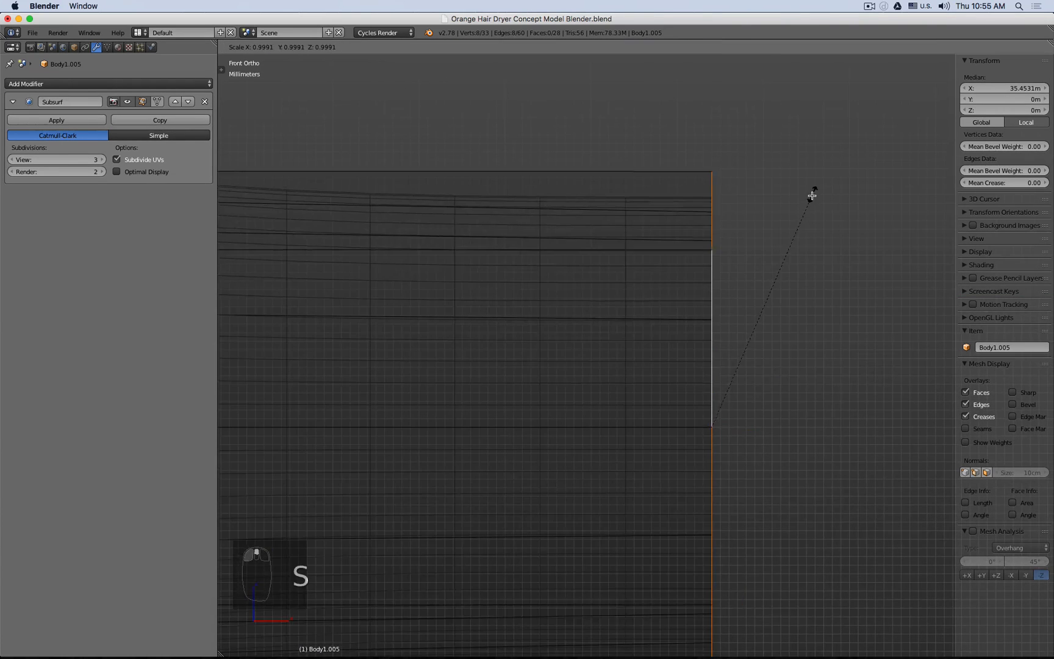
left_click(800, 207)
scroll(756, 209, "down", 5)
middle_click_drag(471, 235, 607, 211, "shift")
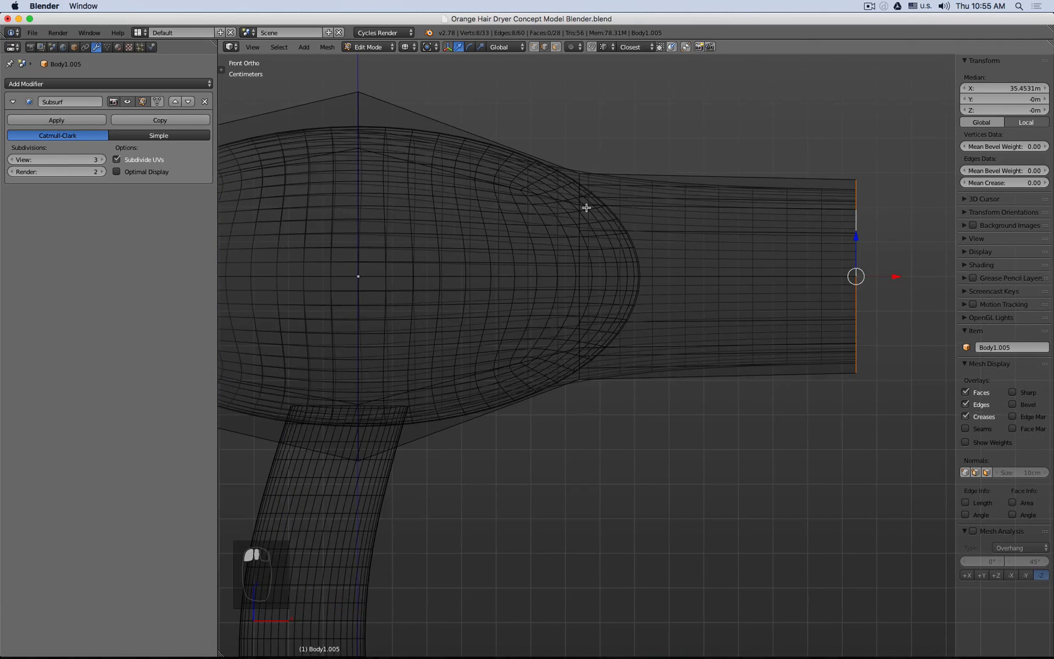
- Crease the edge loop at the body-nozzle junction to 1.00 and display the edit cage on the subdivided surface
left_click(587, 207, "alt")
key("z")
key("z")
left_click(579, 250, "alt")
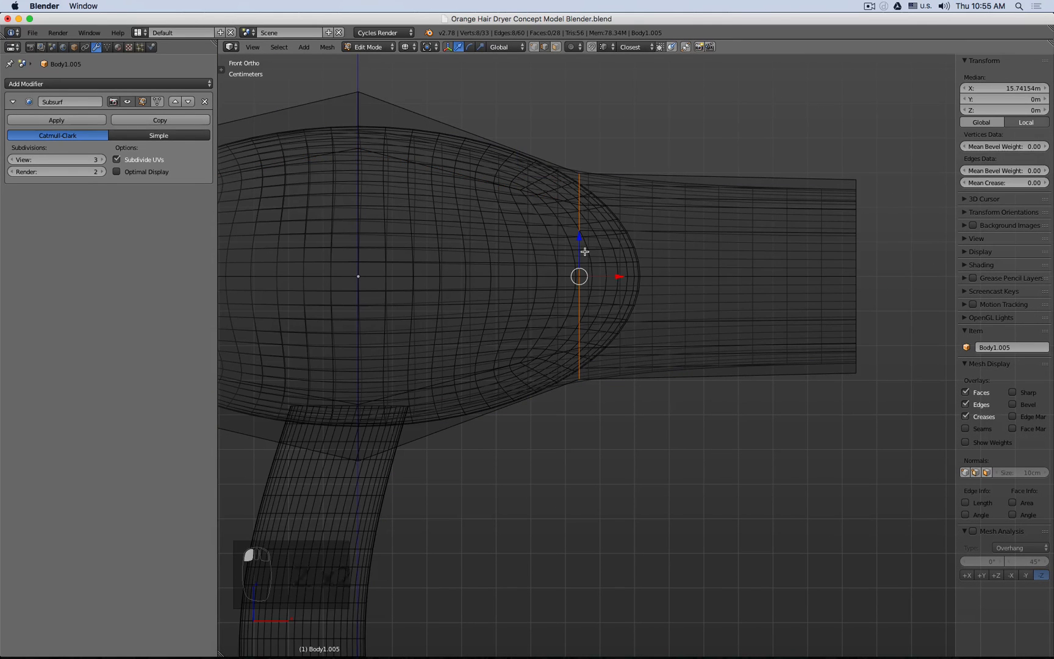
key("shift+e")
left_click(632, 220)
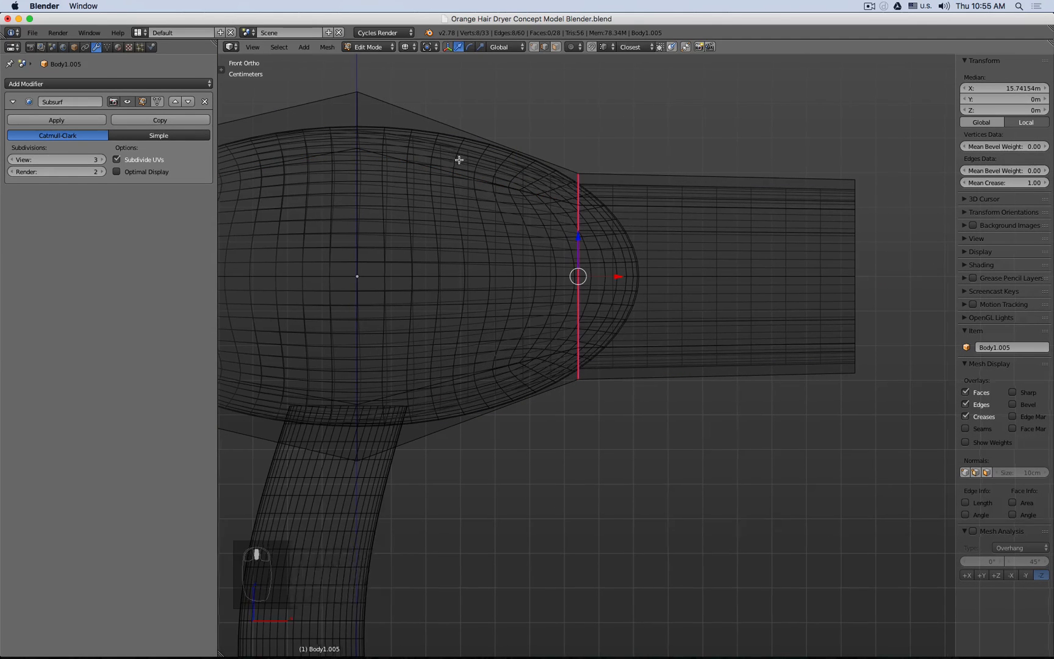
key("Tab")
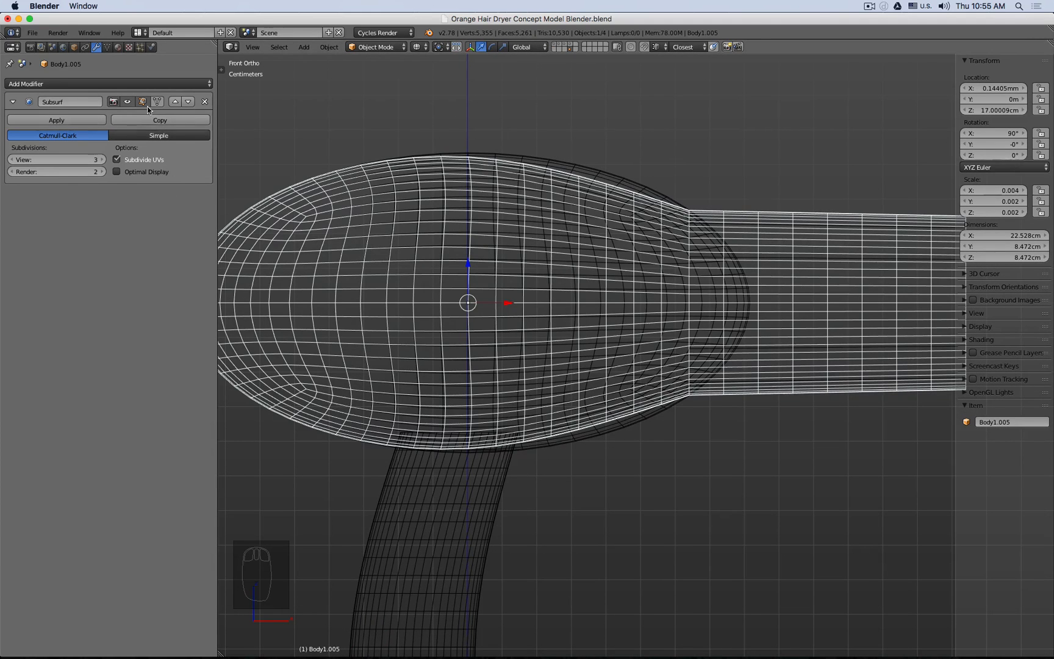
left_click(289, 127)
key("Tab")
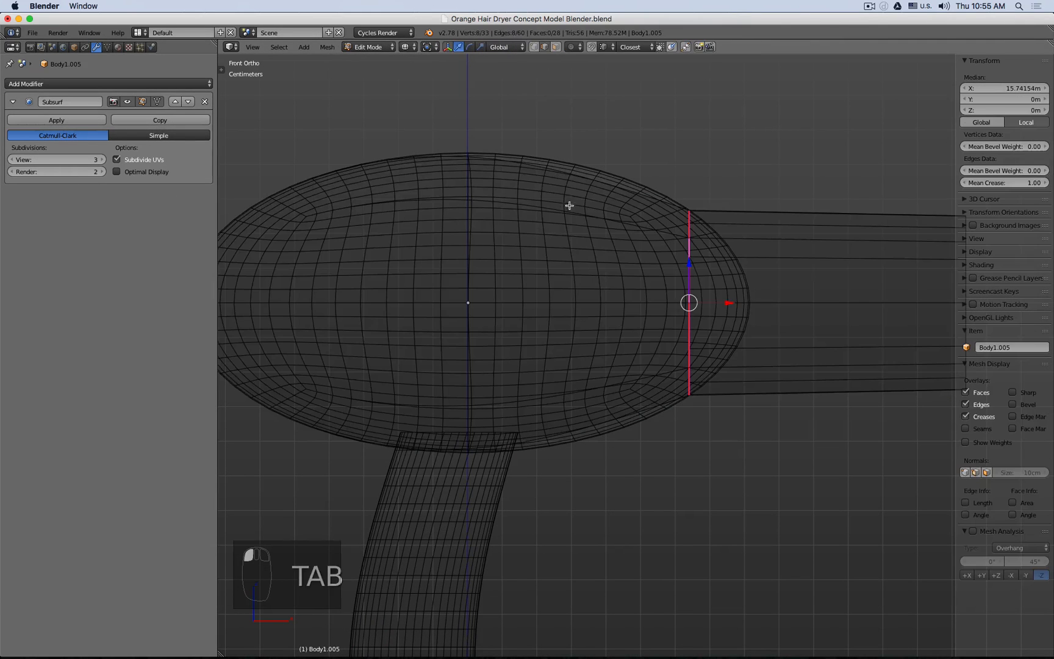
- Add an edge loop just before the nozzle junction and scale it up toward the original ellipsoid's outline
key("ctrl+r")
left_click(597, 186)
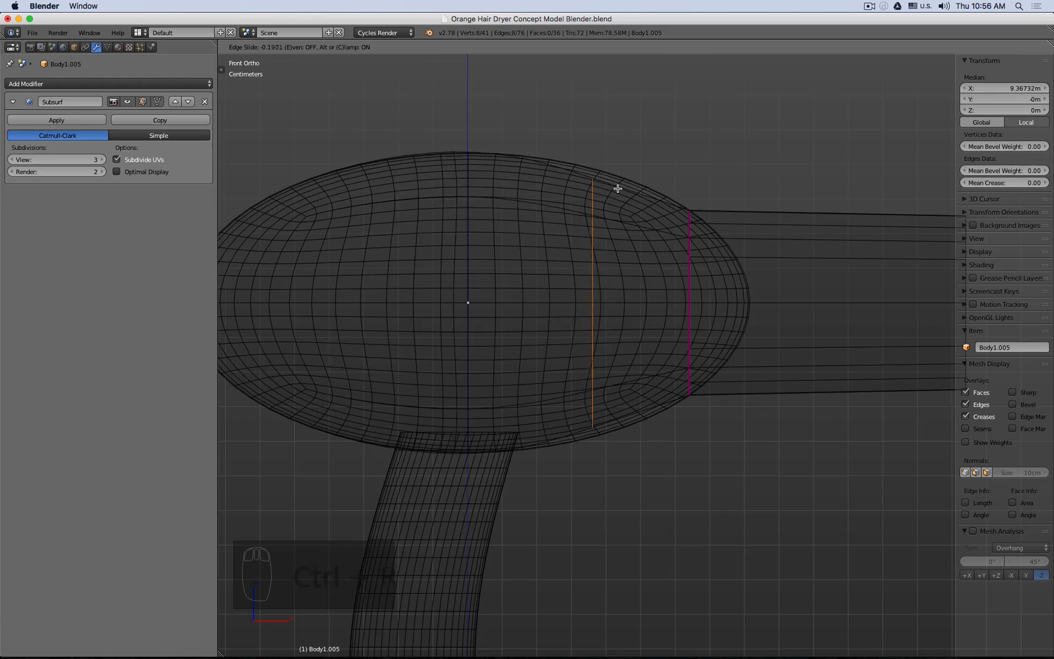
left_click(649, 194)
scroll(679, 252, "up", 3)
key("s")
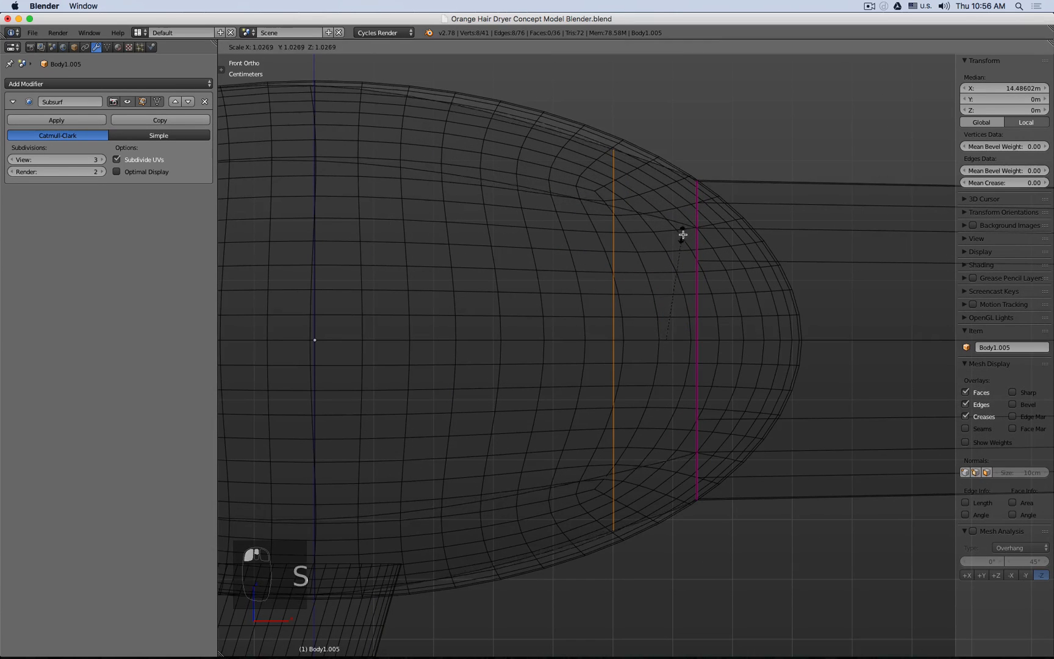
left_click(690, 224)
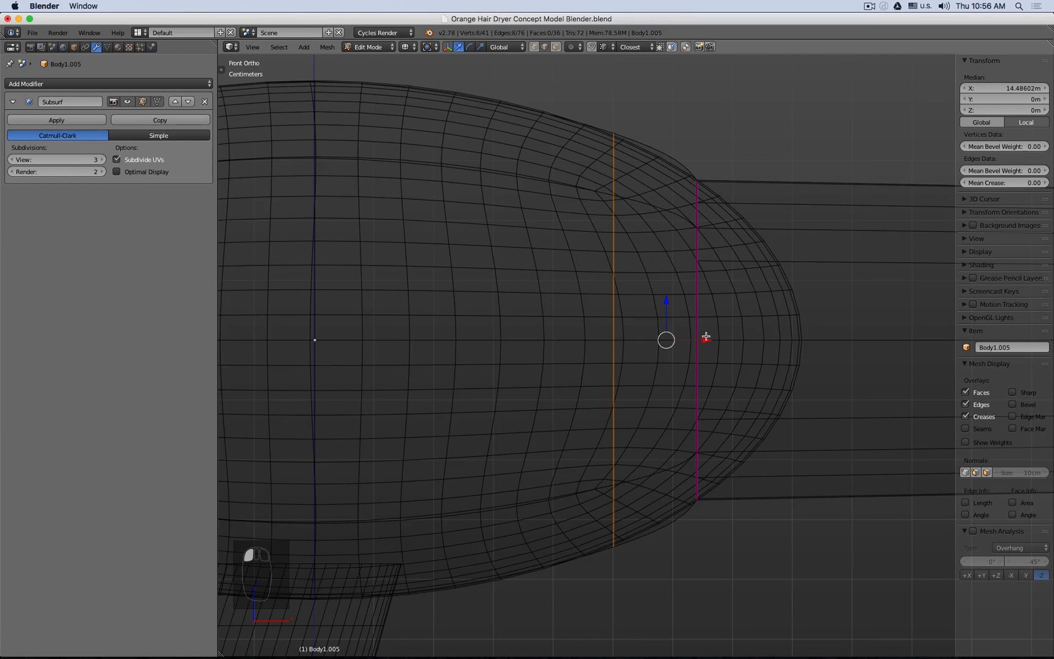
- Shift the new edge loop toward the body's middle, enlarge it to follow the ellipsoid, and view the shaded result
left_click_drag(706, 337, 676, 335)
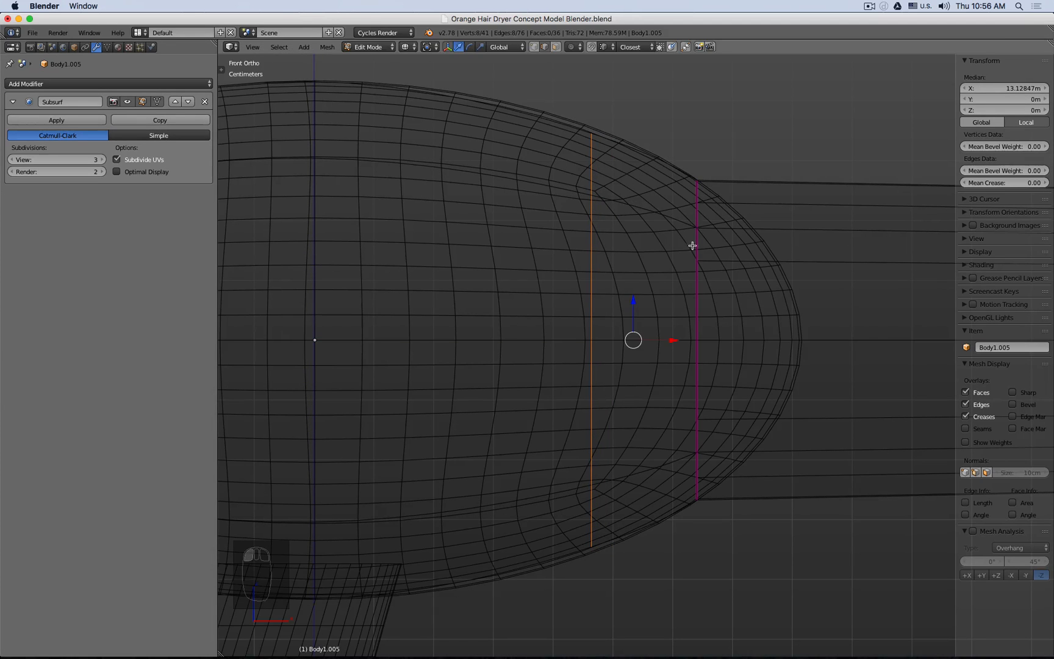
key("s")
left_click(702, 217)
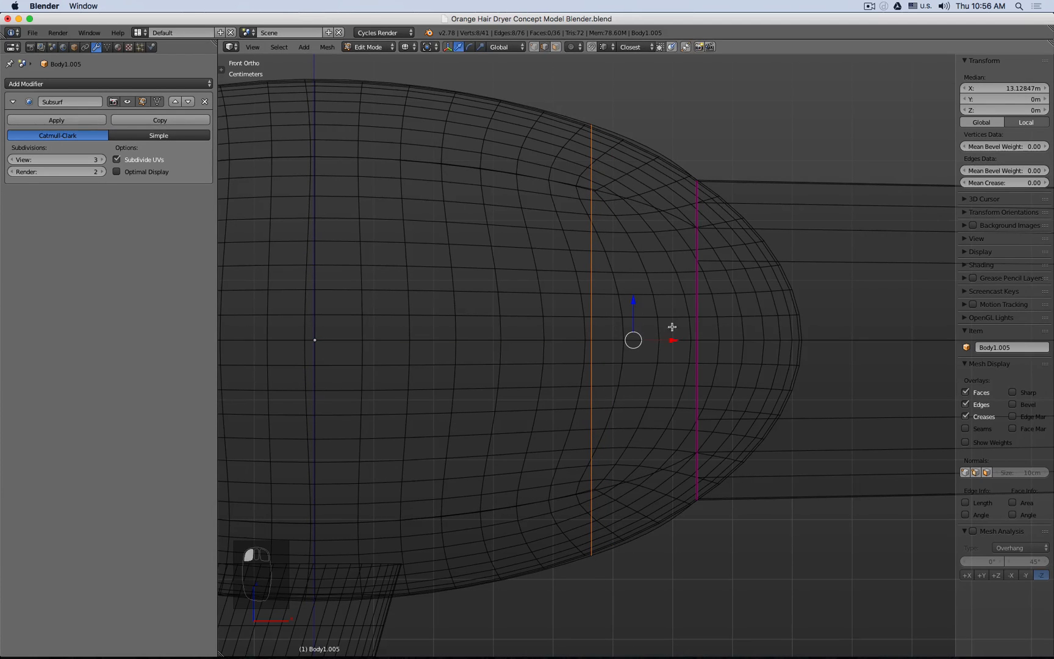
left_click_drag(670, 339, 663, 341)
key("s")
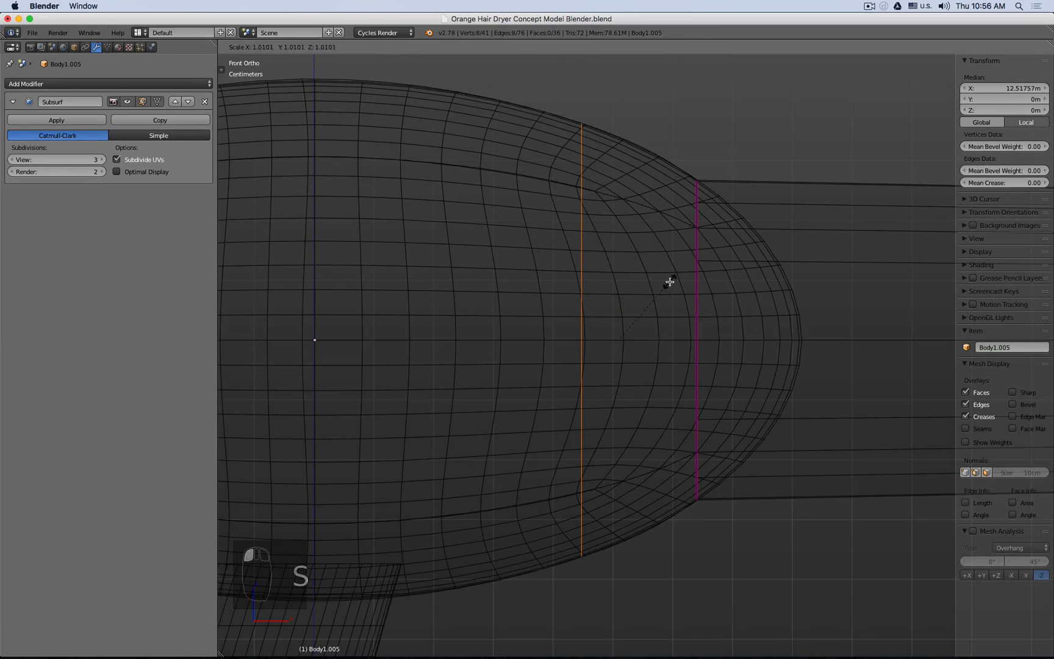
right_click(665, 275)
key("Tab")
scroll(659, 214, "down", 4)
key("z")
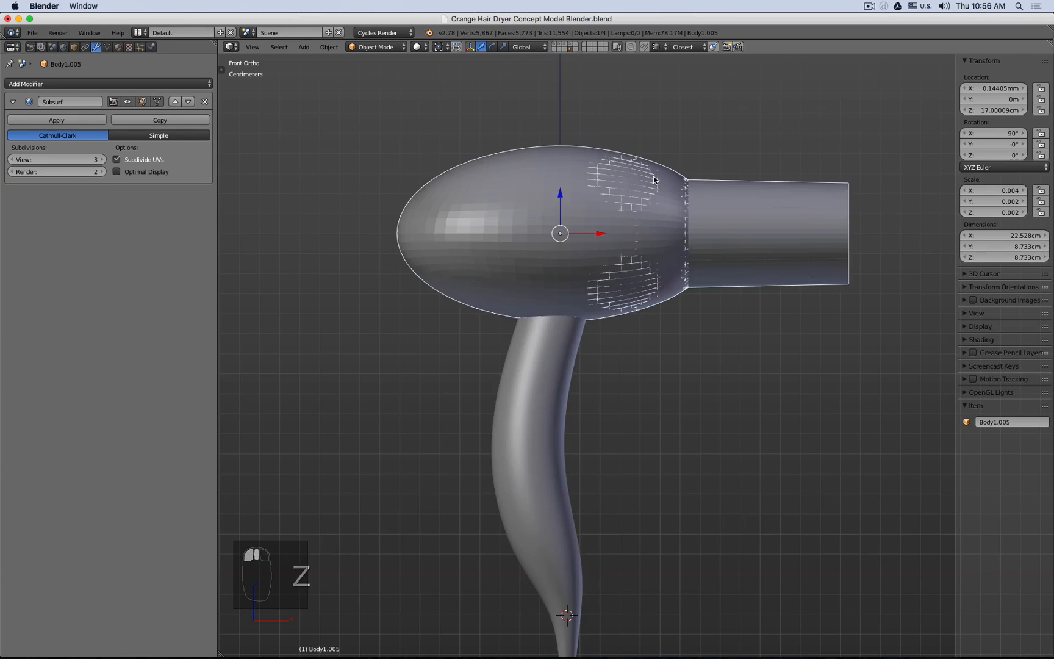
- Move the combined body and nozzle object to another layer and display that layer in shaded view
key("z")
key("m")
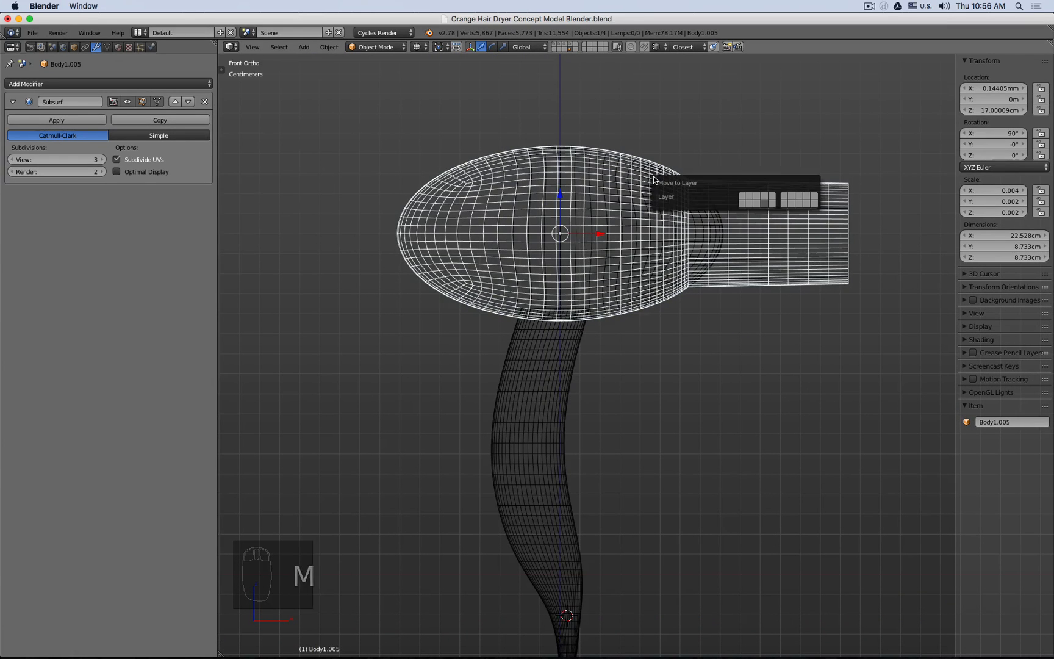
left_click(757, 203)
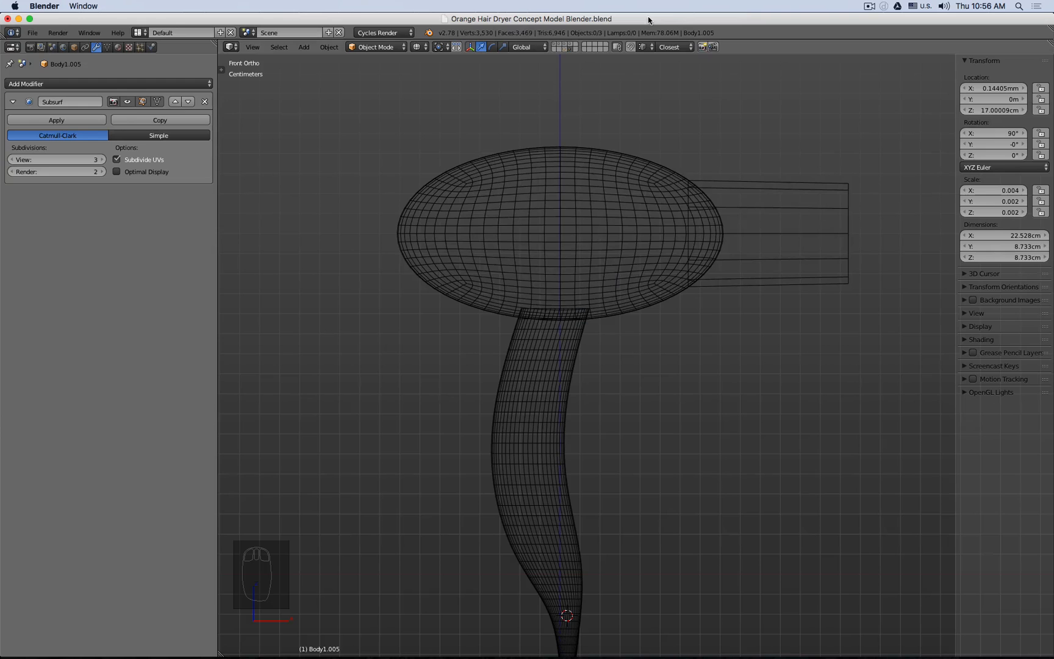
left_click(564, 50)
key("z")
- Crease the open edge loop at the nozzle's end to 1.00
mouse_move(635, 198)
middle_mouse_down()
mouse_move(650, 206)
mouse_move(591, 205)
mouse_move(741, 209)
mouse_move(695, 201)
mouse_move(633, 221)
middle_mouse_up()
scroll(793, 202, "up", 5)
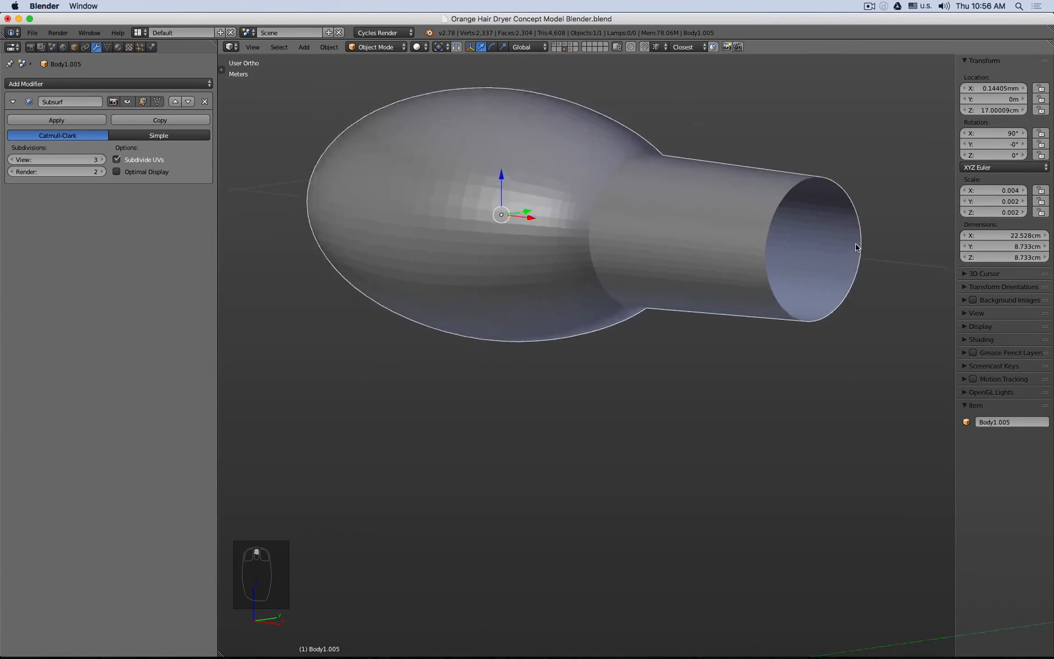
key("Tab")
left_click(857, 194, "alt")
key("shift+e")
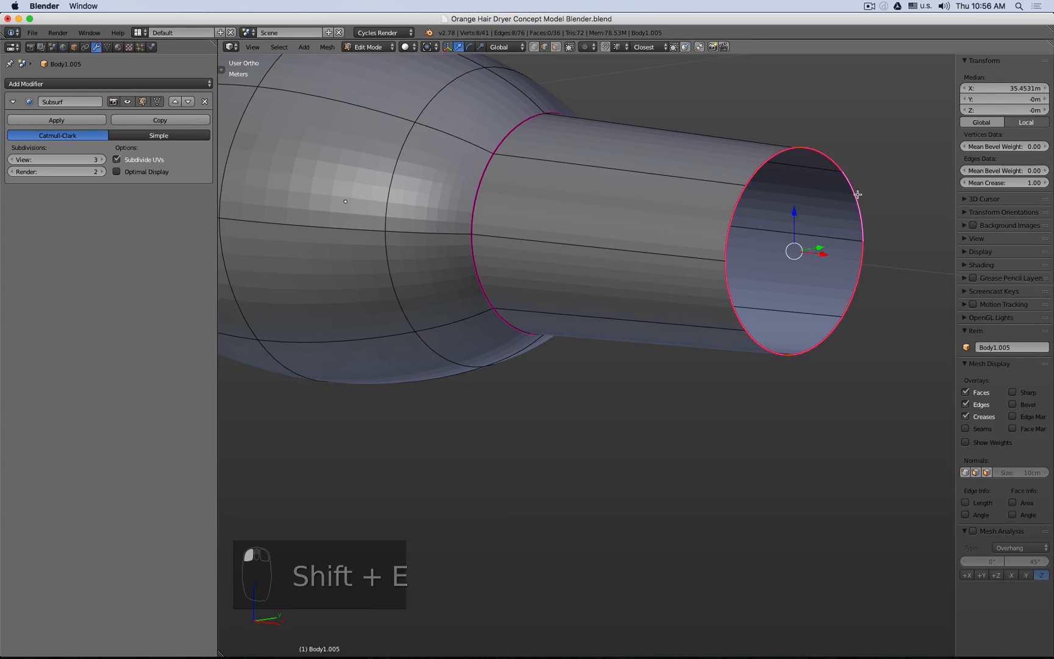
- Fill the nozzle's open end with a face and return to Object Mode in front view
key("f")
key("KP_Enter")
key("Tab")
scroll(761, 229, "down", 4)
key("KP_1")
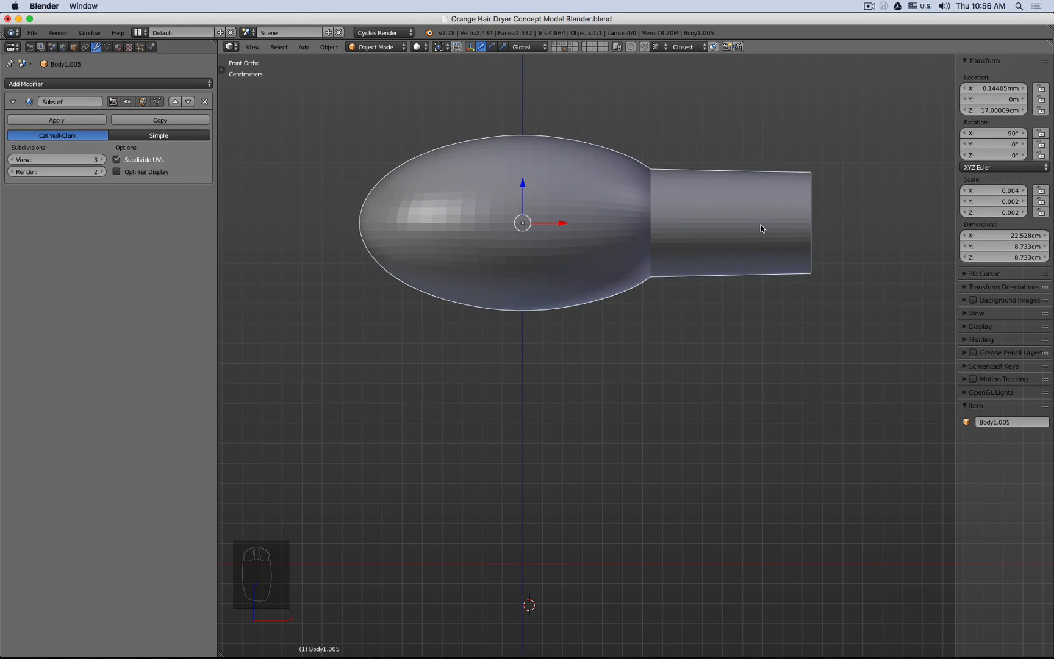
- Shade the body and nozzle object smooth and enable Auto Smooth at 30°
key("space")
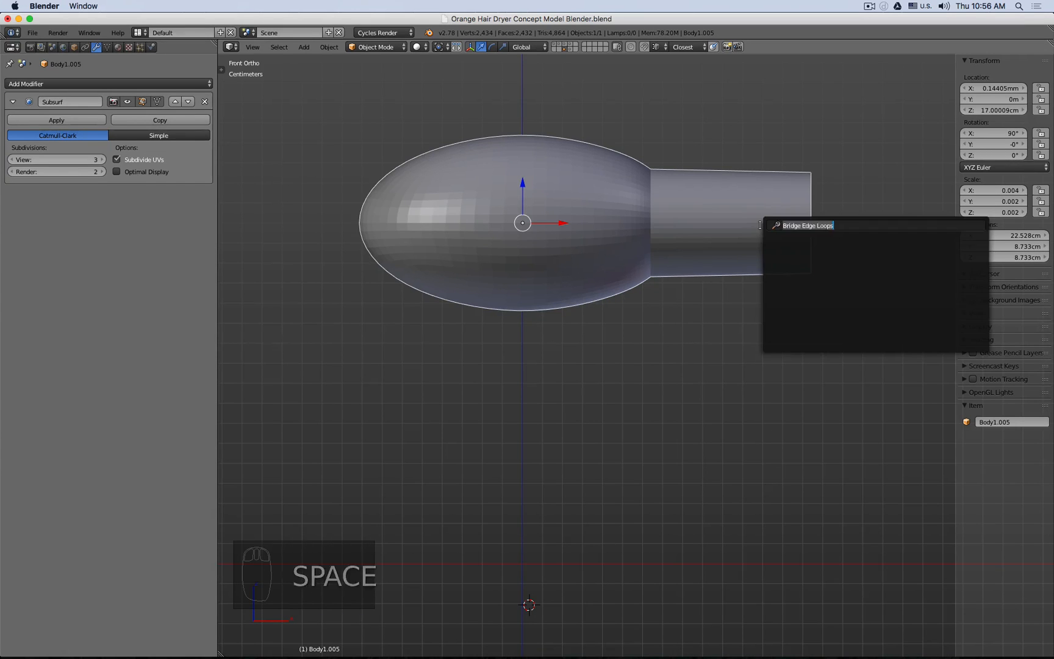
type("shade")
key("Return")
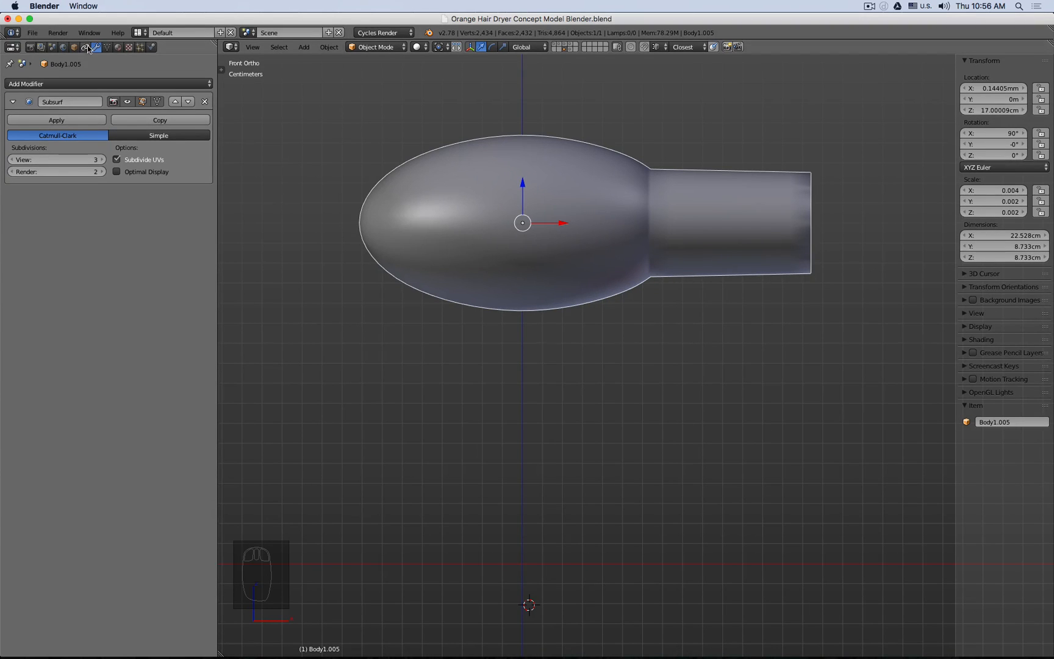
left_click(107, 47)
left_click(10, 116)
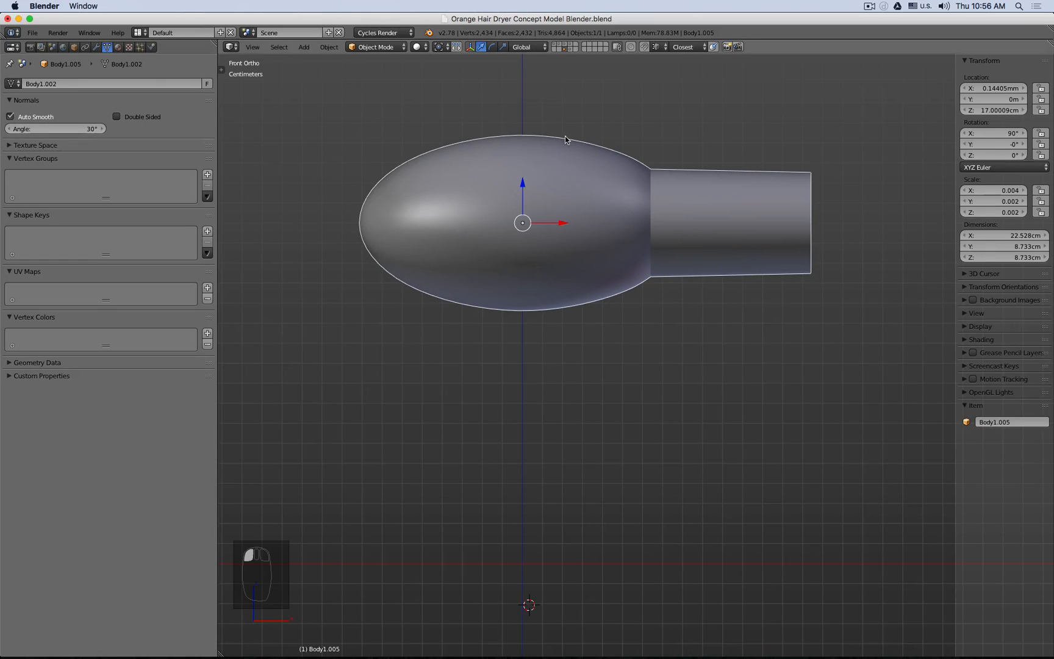
- Show the cutting planes' layer too and add a Boolean modifier to the body targeting the curved seam plane Plane.010
left_click(565, 48, "shift")
middle_click_drag(595, 129, 566, 136)
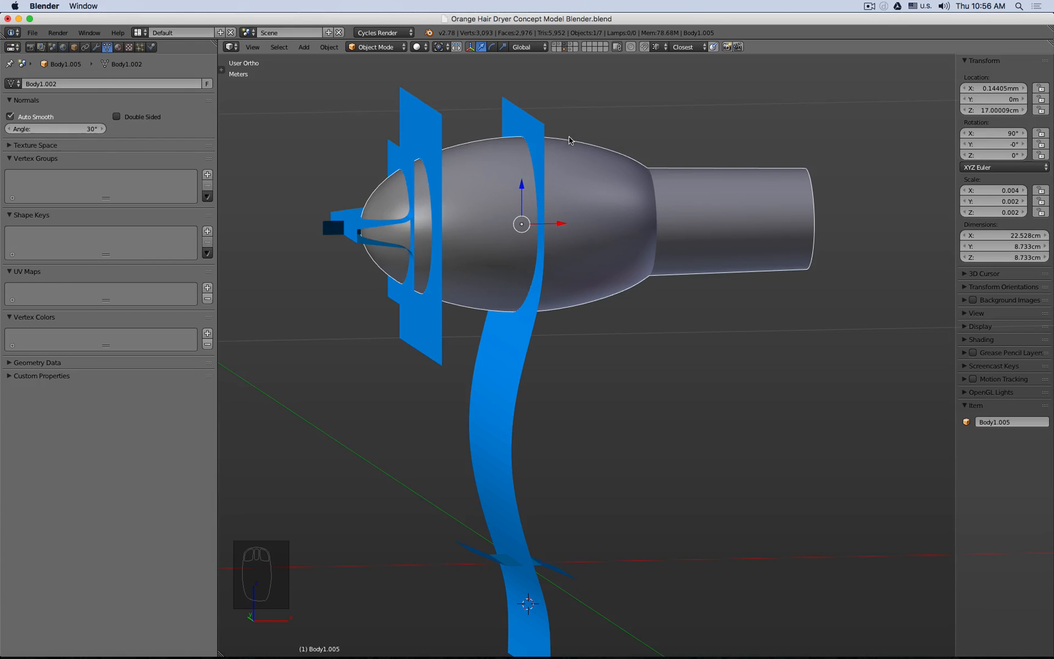
left_click(95, 47)
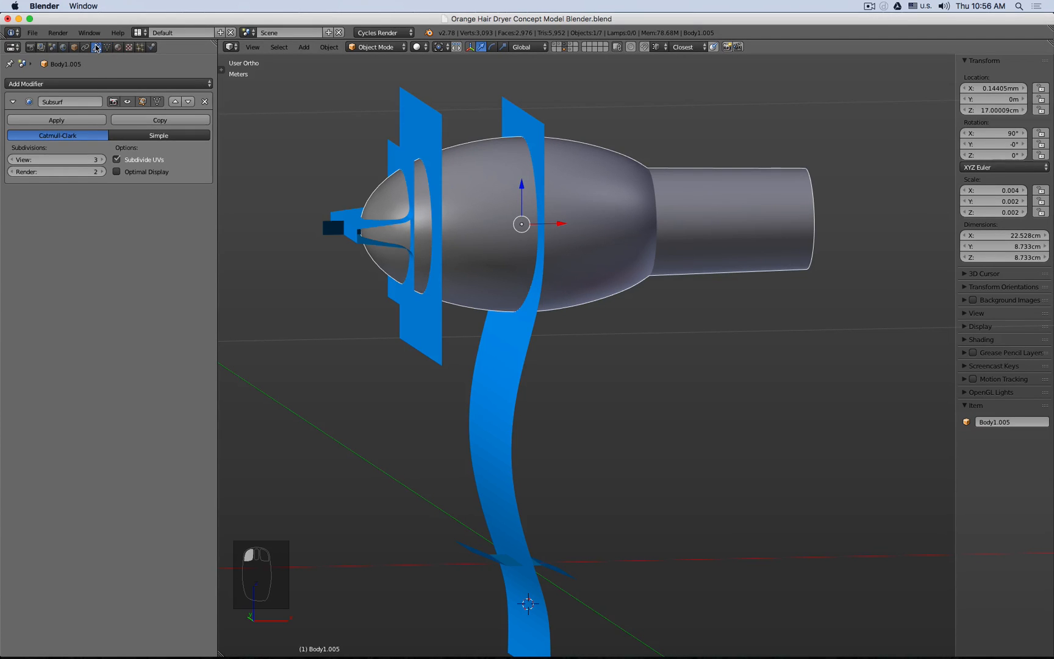
left_click(101, 85)
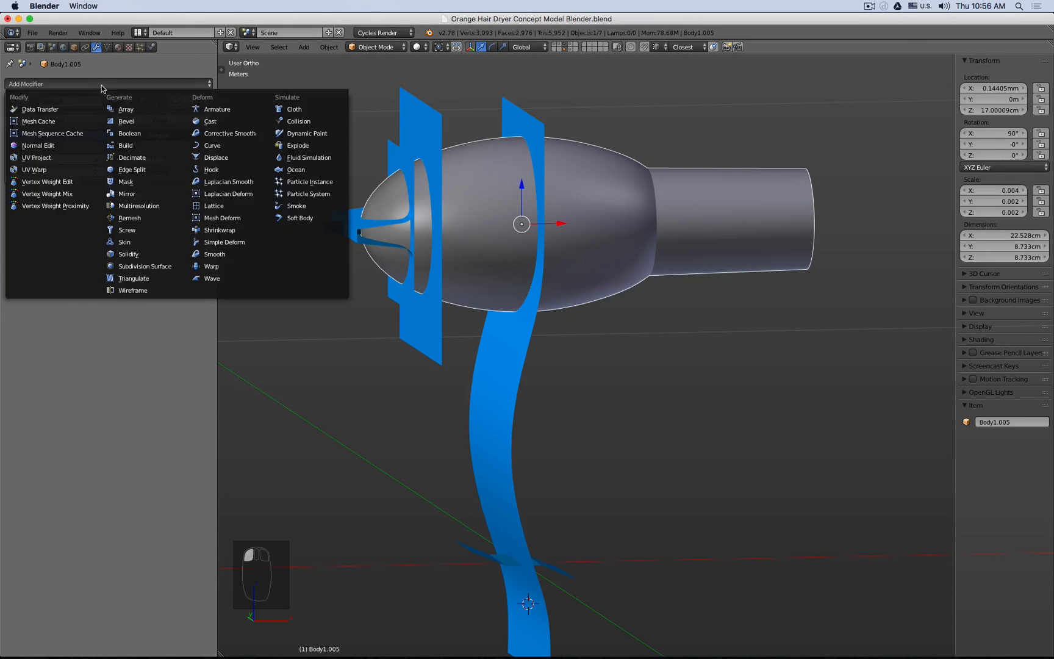
left_click(137, 138)
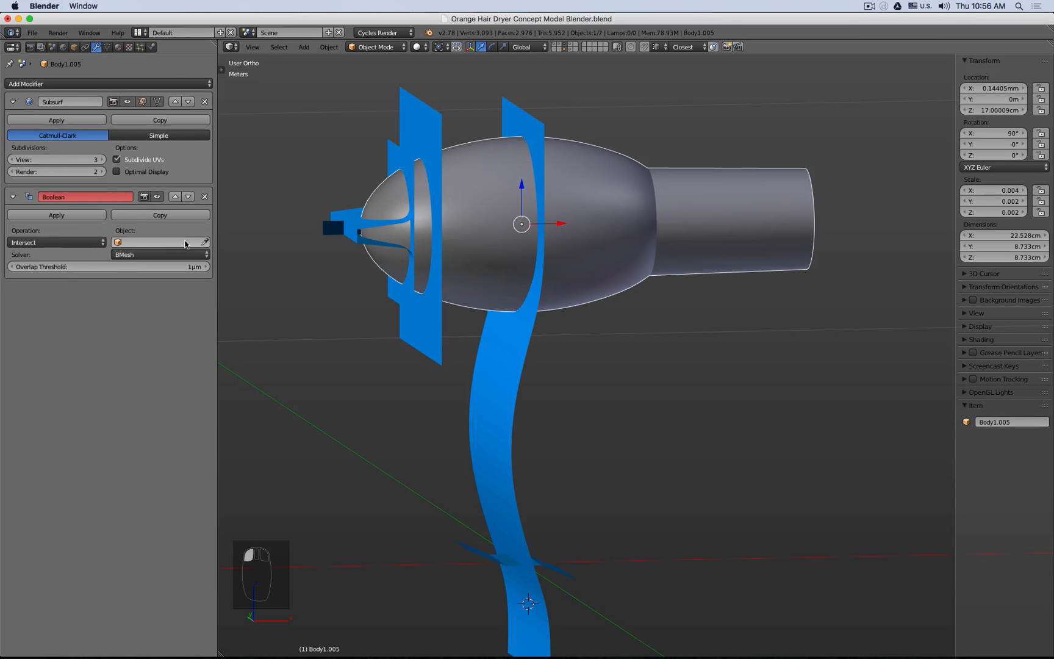
left_click(206, 242)
left_click(515, 112)
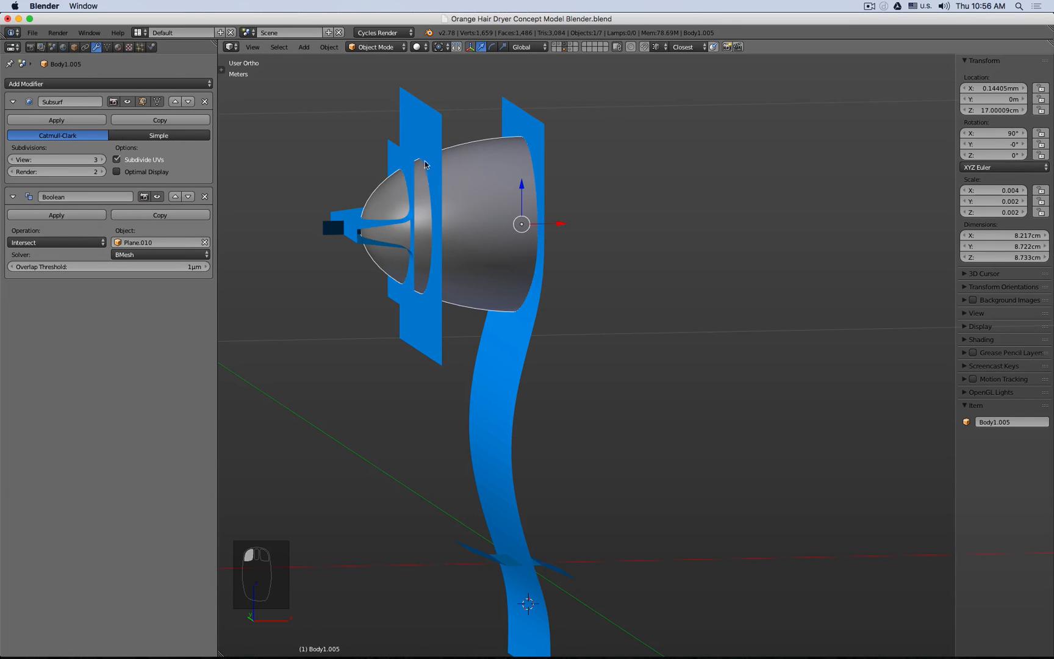
- Set the body's Boolean modifier to the Carve solver and the Difference operation, keeping the nozzle side
middle_click_drag(388, 374, 352, 365)
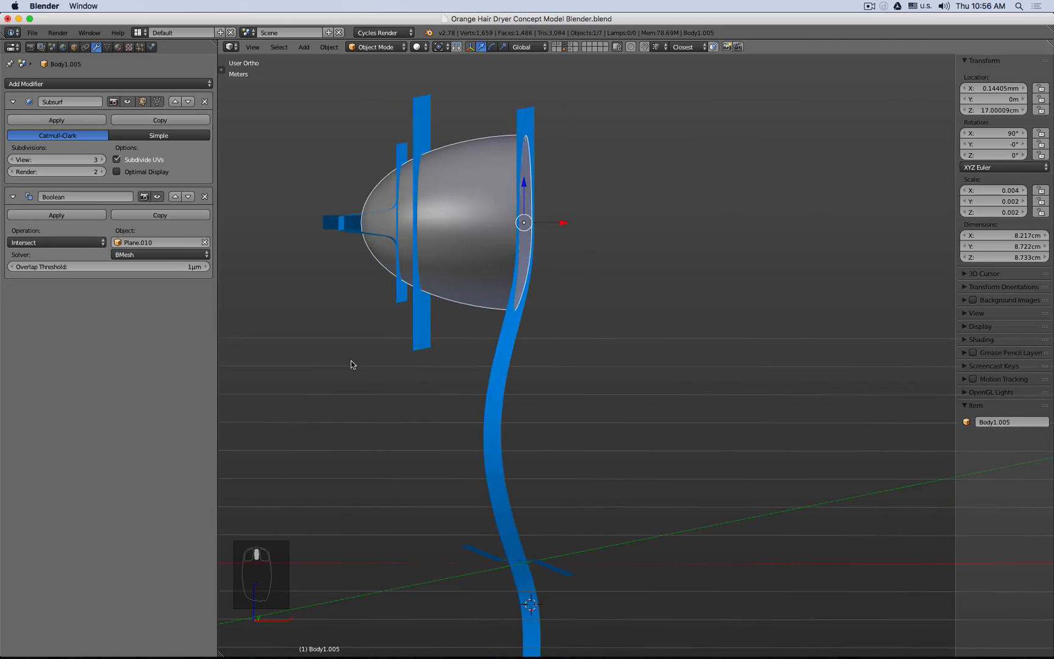
left_click(155, 255)
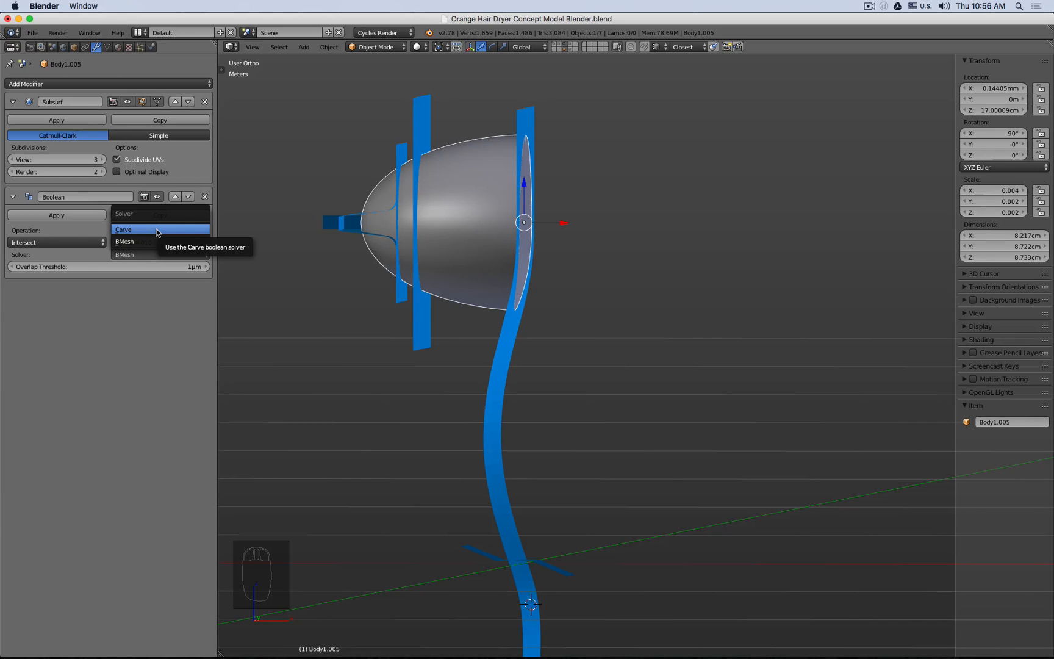
left_click(153, 229)
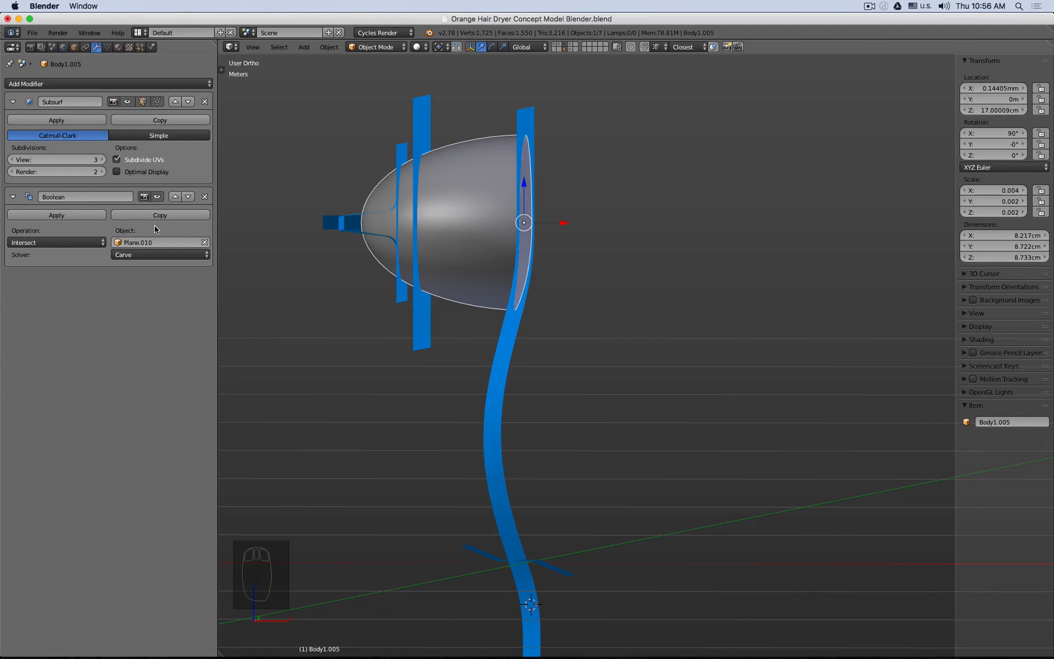
left_click(77, 243)
left_click(77, 205)
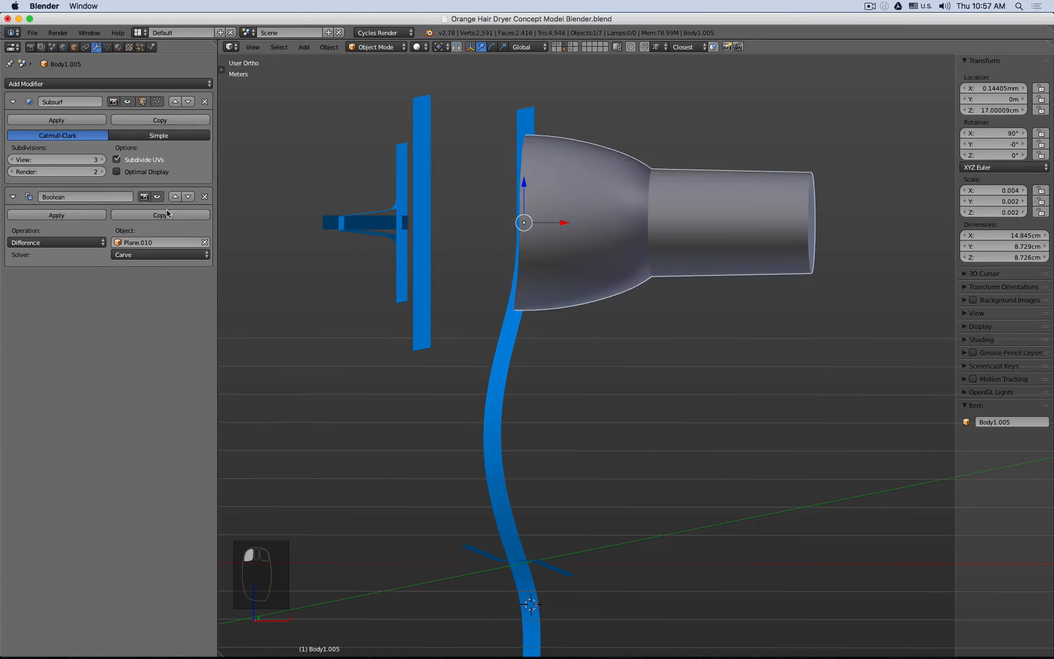
- Make a linked duplicate of the nozzle part in place and set its Boolean operation to Intersect for the rear part
middle_click_drag(352, 283, 365, 285)
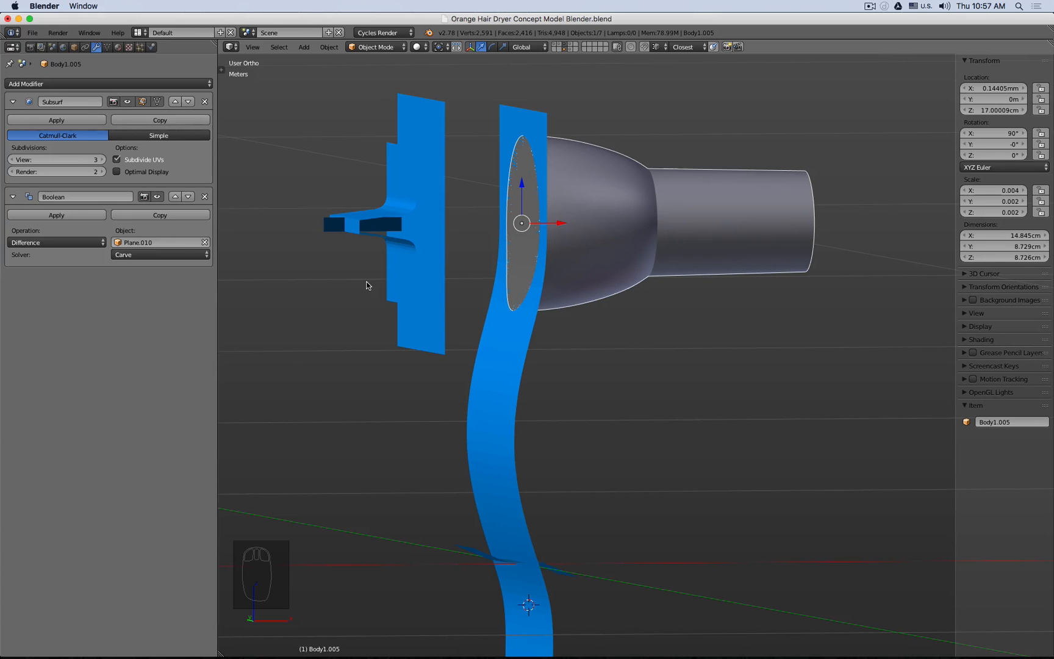
key("alt+d")
right_click(365, 282)
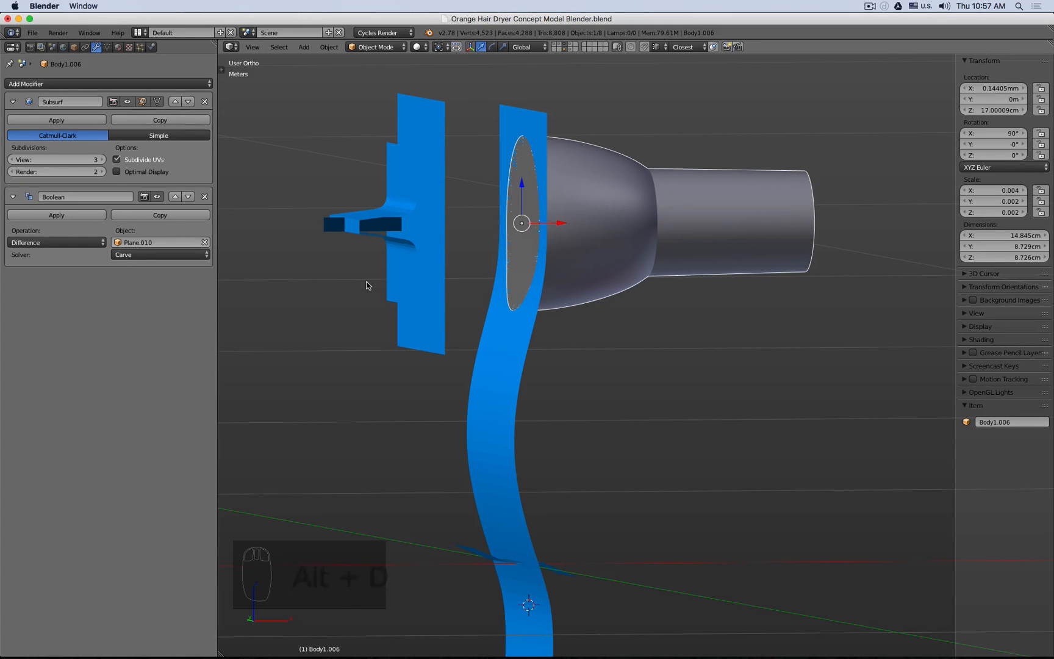
left_click(55, 242)
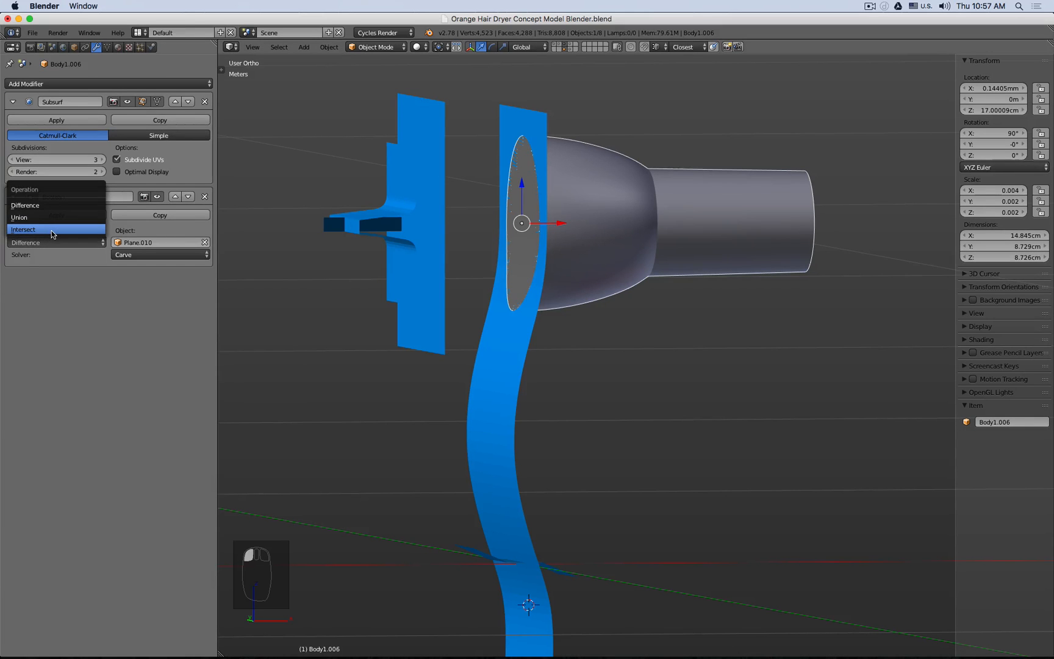
left_click(52, 237)
key("z")
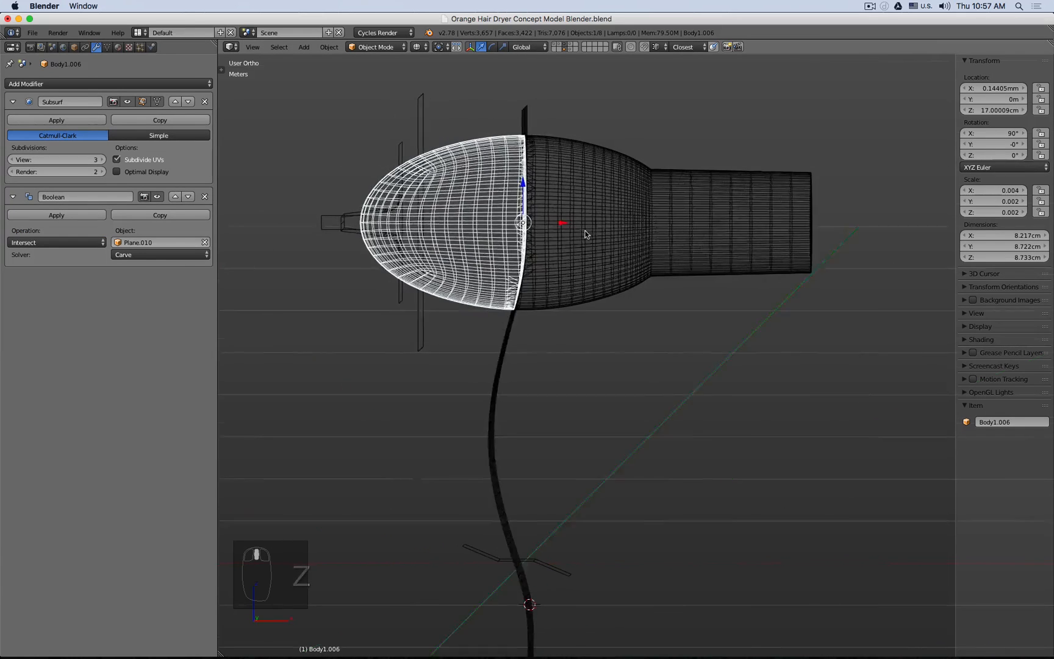
right_click(540, 200)
right_click(539, 200)
key("z")
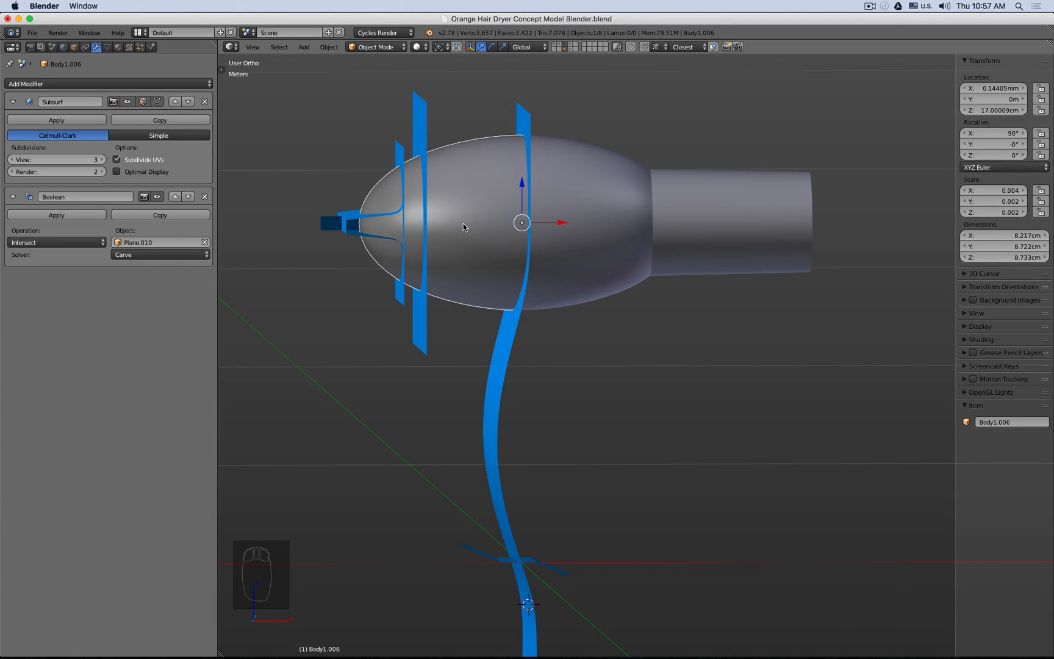
- Copy the rear part's Boolean modifier, target the tall flat plane Plane.005, and set the copy to Difference
left_click(183, 215)
left_click(201, 325)
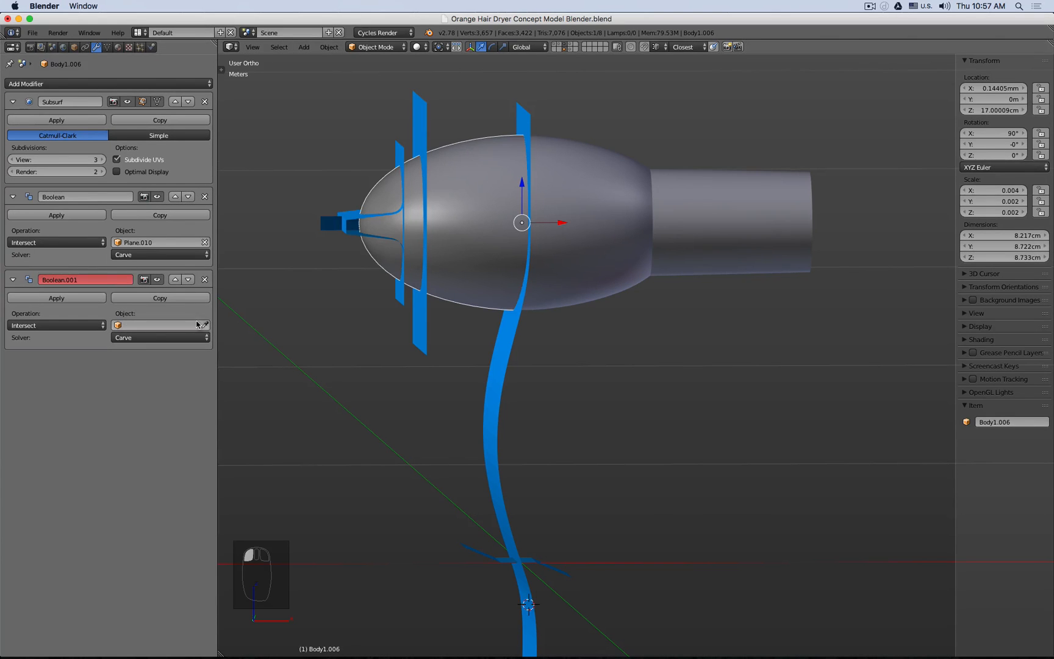
left_click(421, 107)
left_click(65, 326)
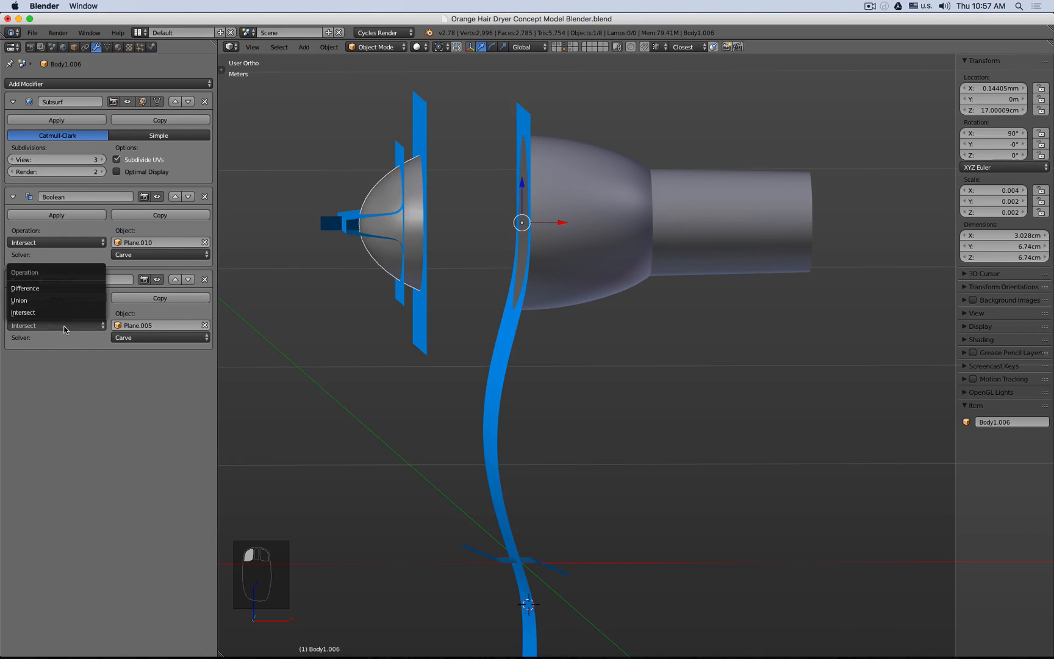
left_click(74, 290)
left_click(469, 153)
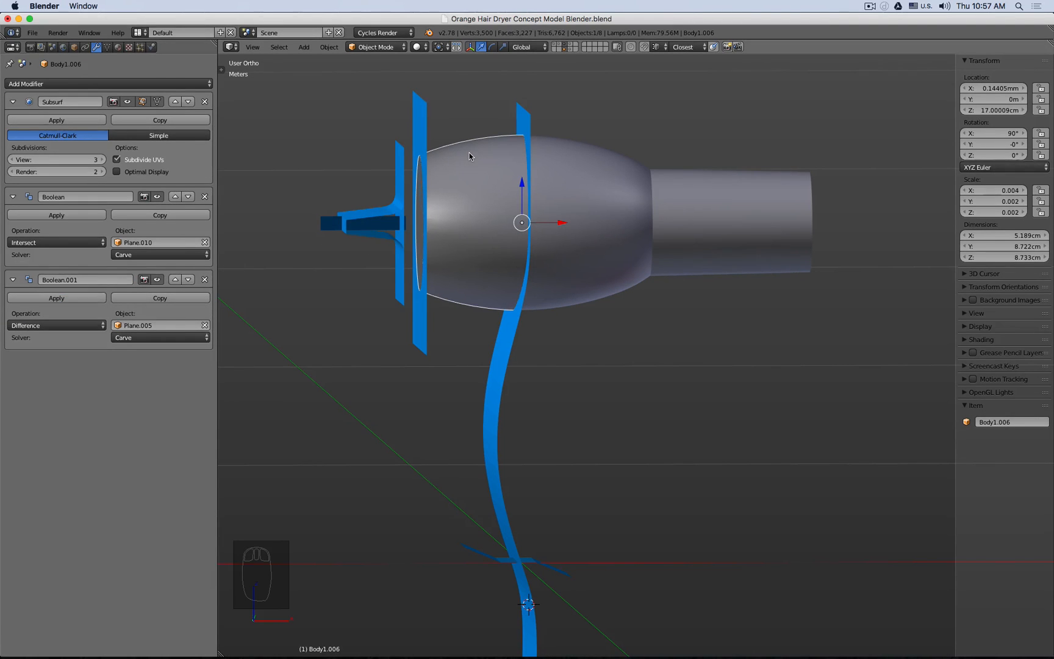
- Make a linked duplicate of the middle part, set its Plane.005 Boolean to Intersect, and remove its Plane.010 Boolean
key("alt+d")
right_click(470, 152)
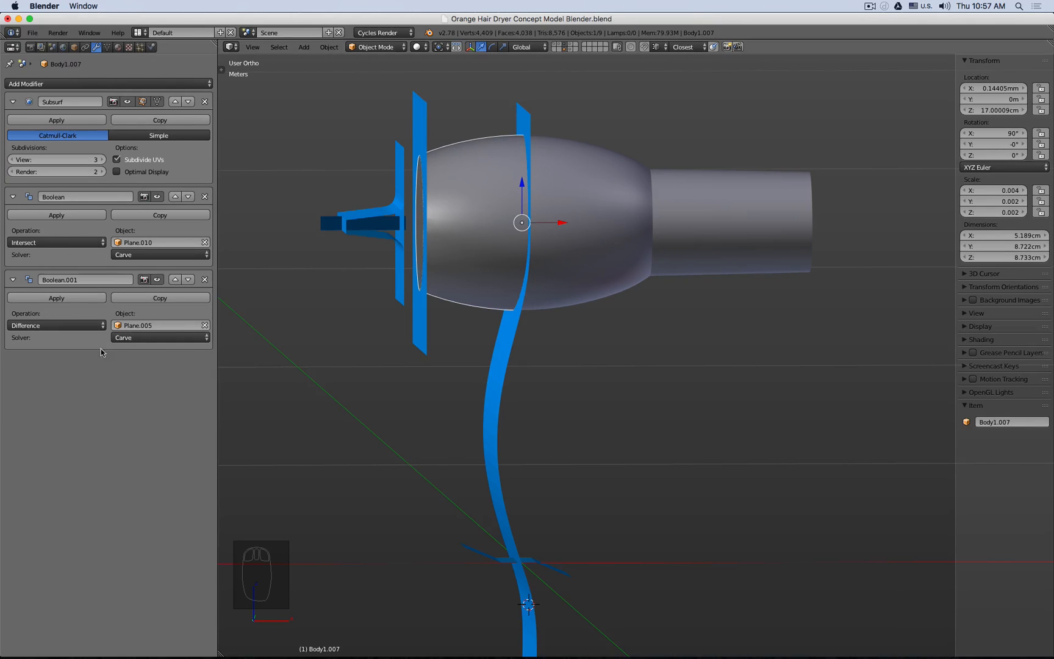
left_click(70, 327)
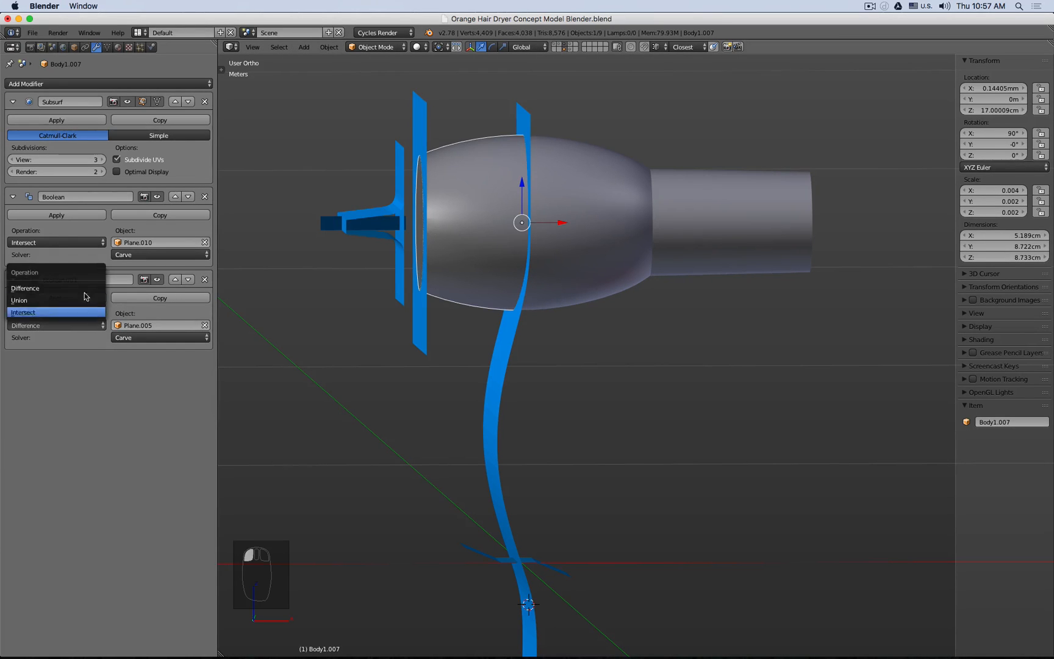
left_click(83, 313)
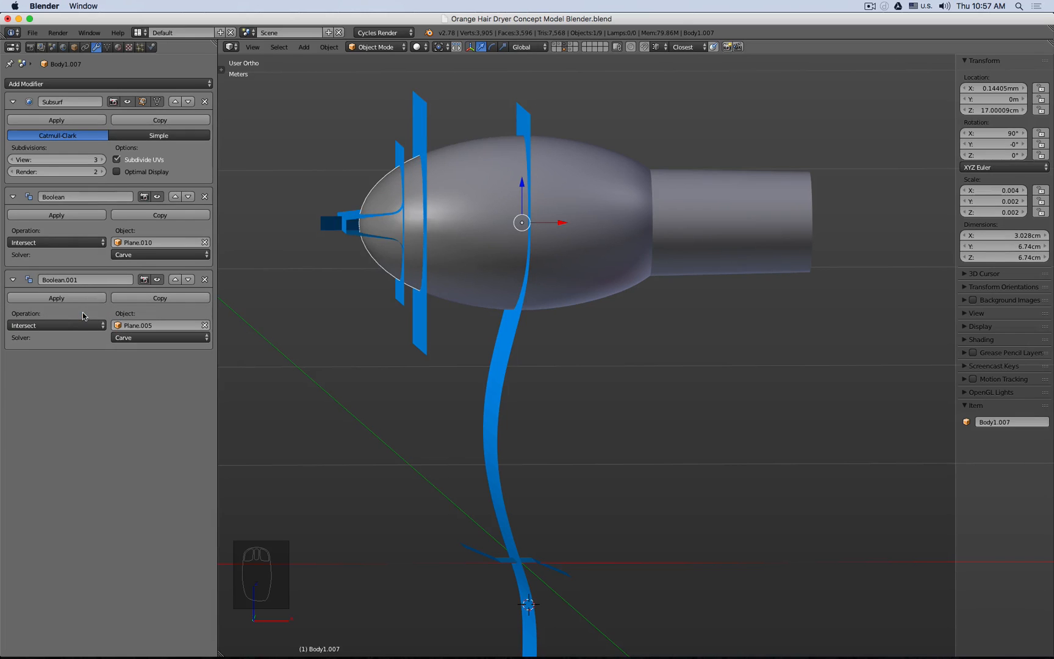
left_click(205, 197)
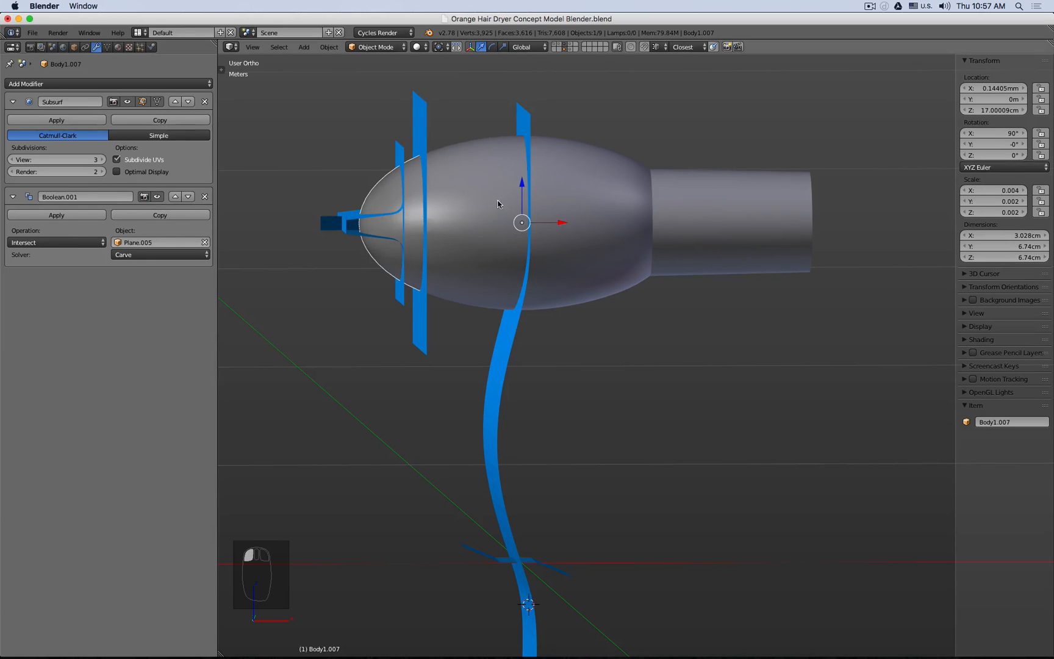
- Examine the rear cap and its cutting planes in wireframe from the front and at an angle
key("z")
middle_click_drag(489, 210, 416, 178)
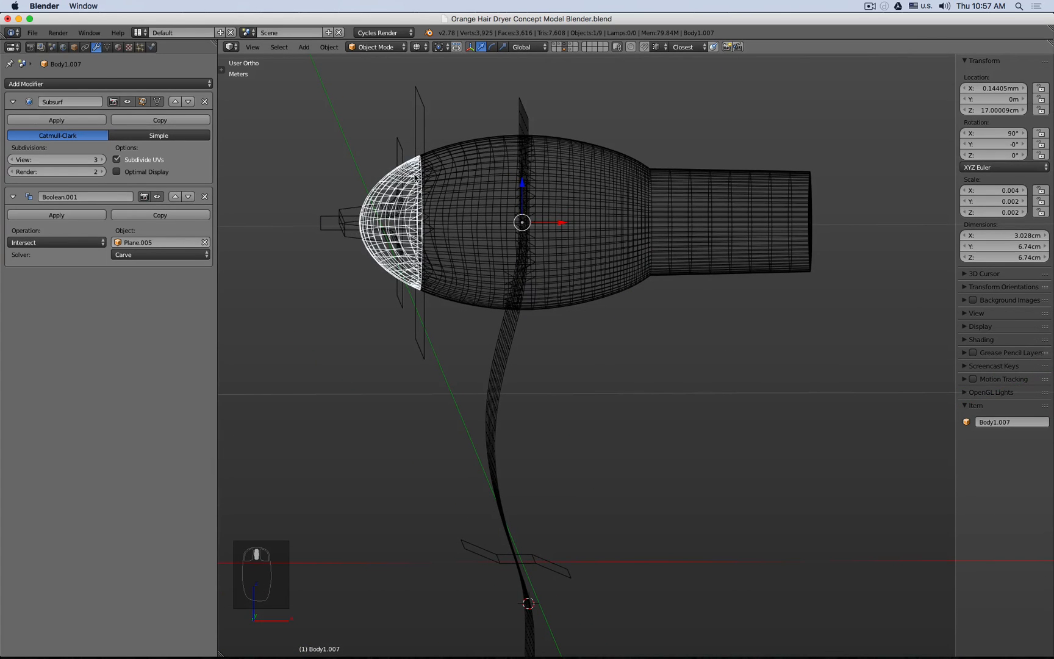
key("z")
key("KP_1")
key("z")
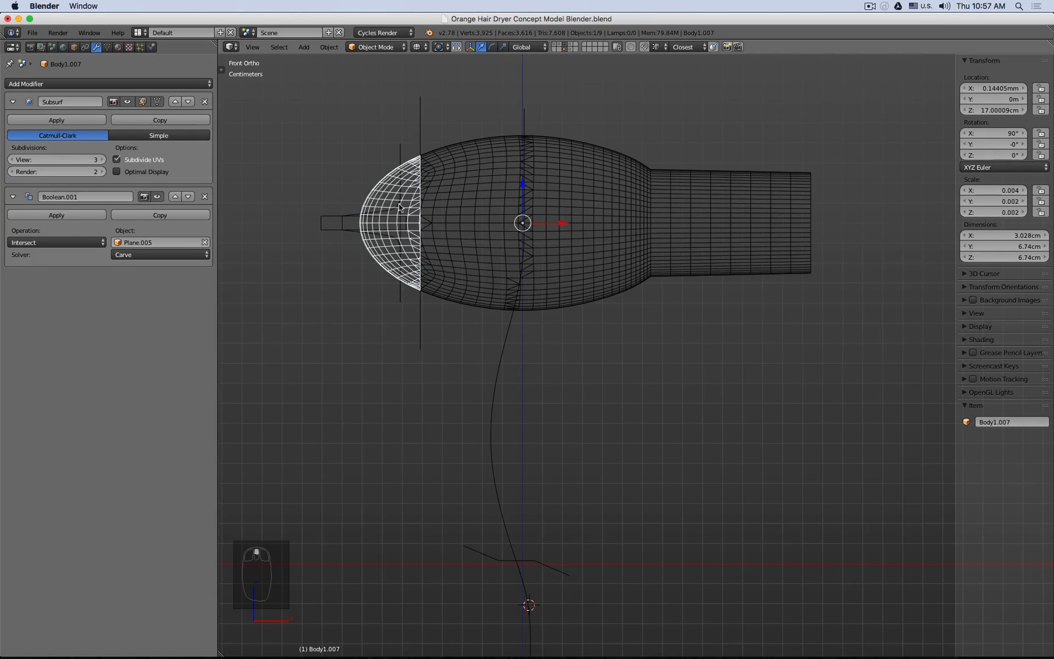
scroll(377, 188, "up", 3)
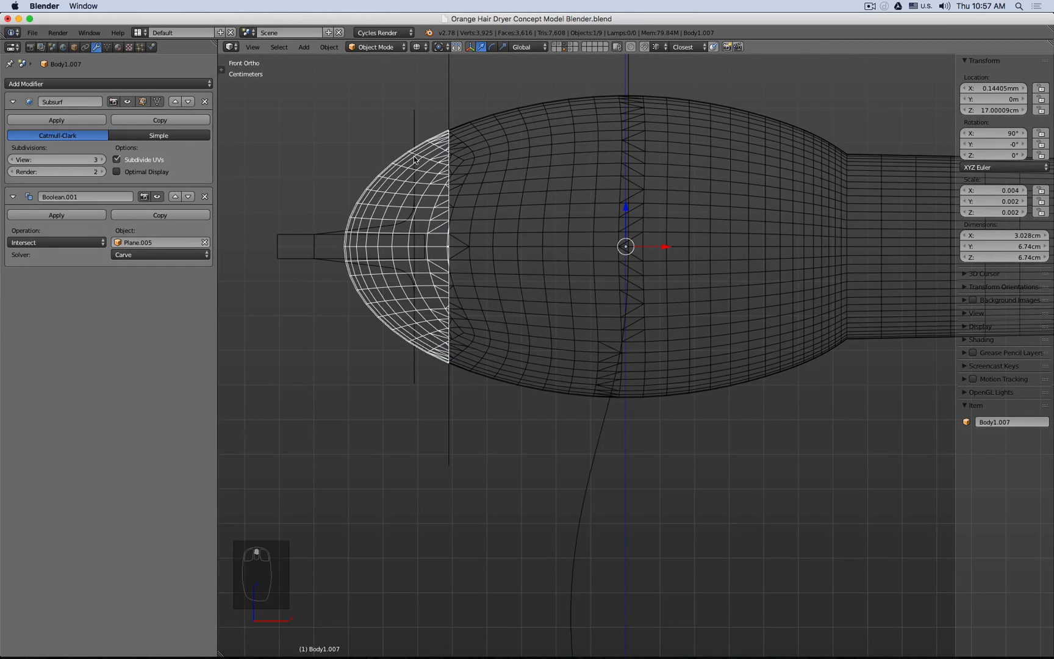
middle_click_drag(315, 221, 366, 208)
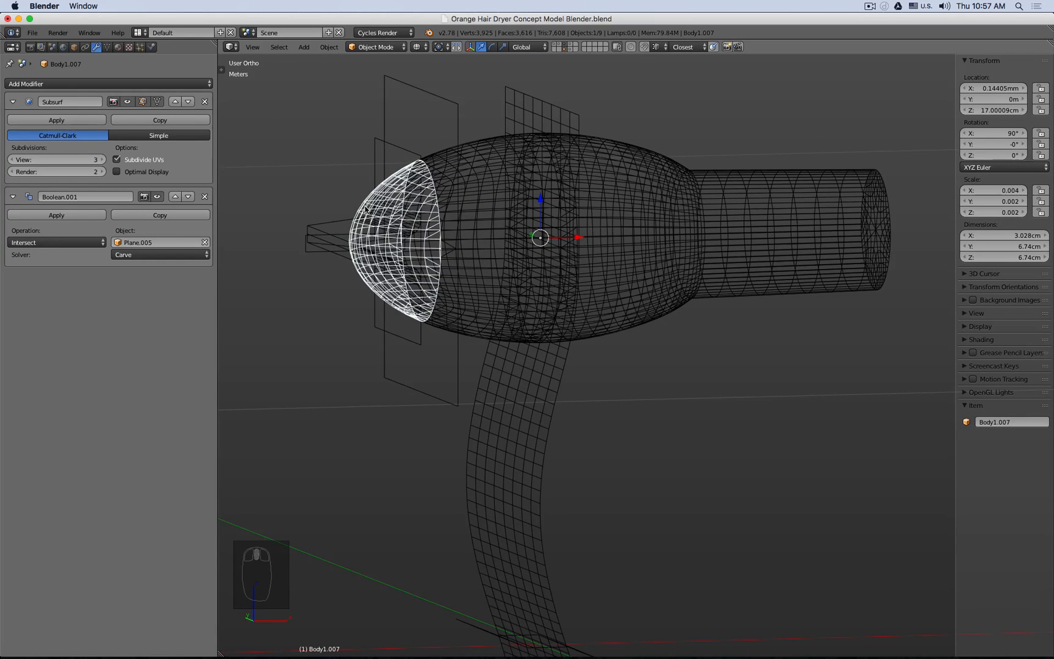
key("KP_1")
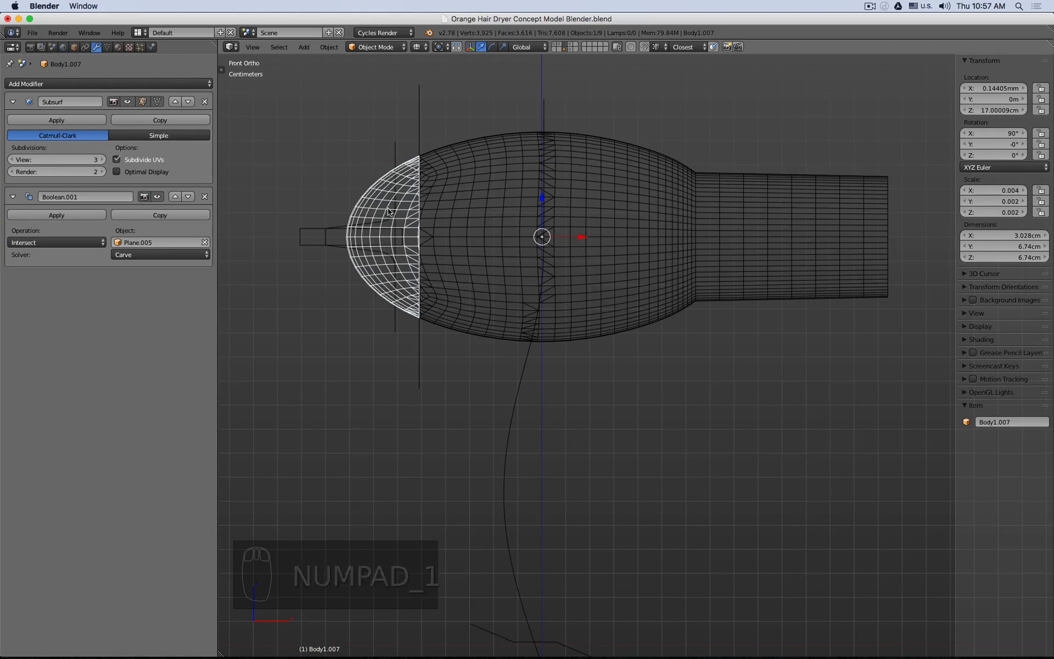
- Add a Boolean modifier to the rear cap targeting the flared plane Plane.009 and set it to Difference
left_click(160, 84)
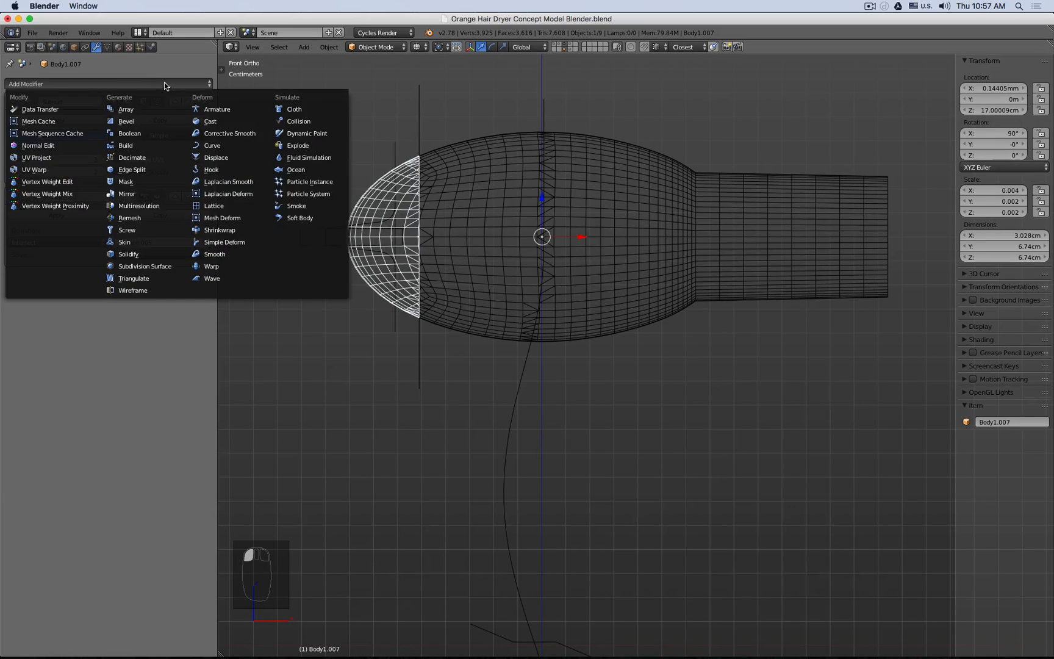
left_click(147, 131)
left_click(205, 325)
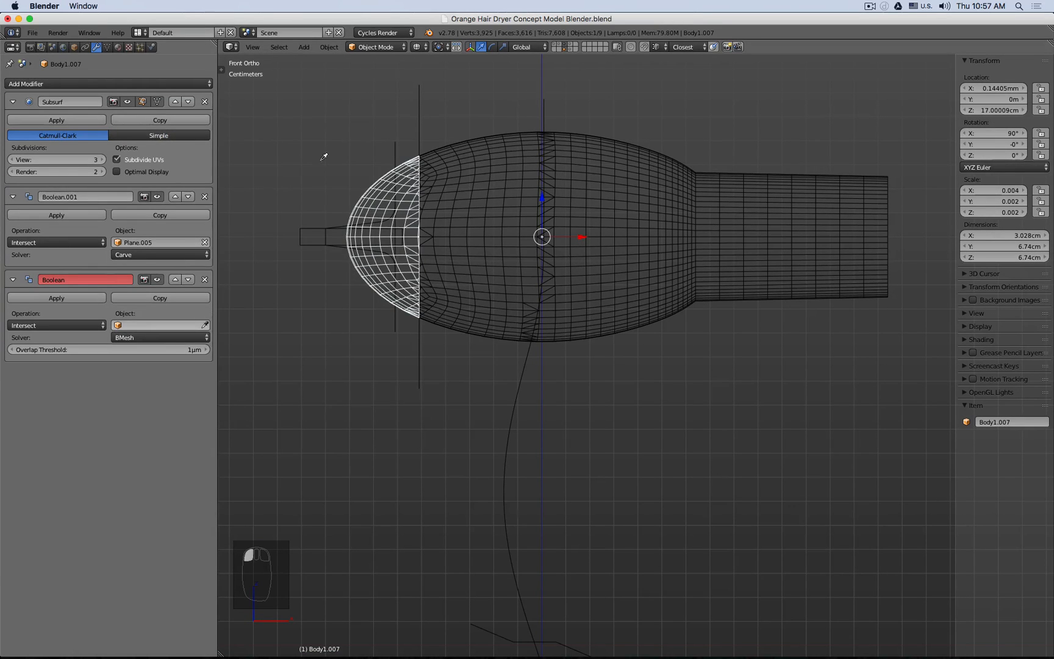
left_click(325, 199)
left_click(71, 325)
left_click(72, 294)
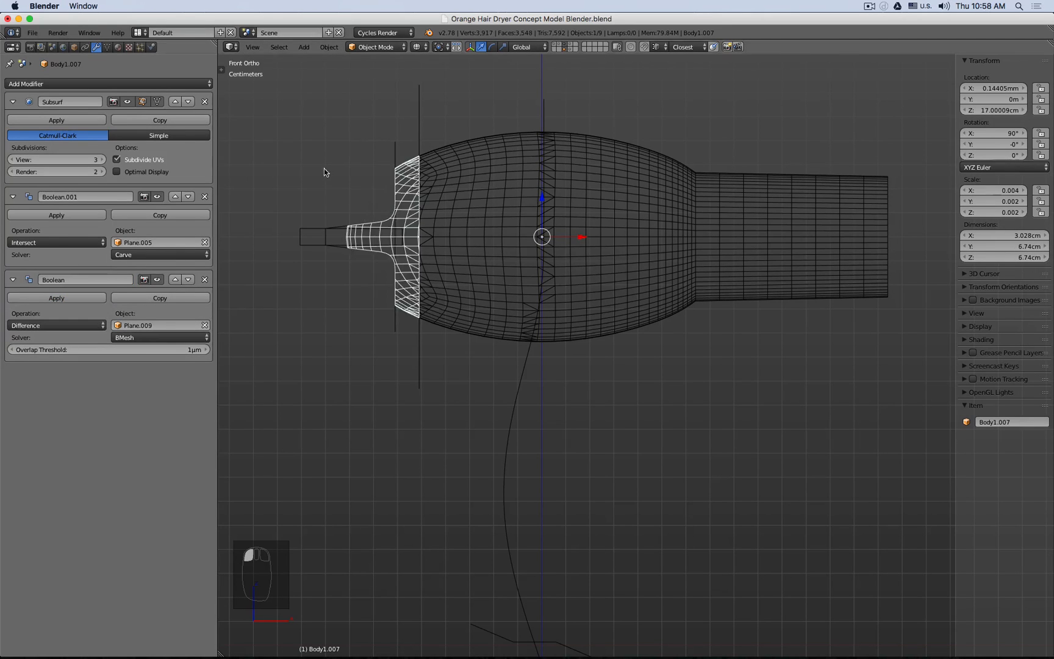
- Make a linked duplicate of the rear cap, set its Plane.009 Boolean to Intersect, and remove its Plane.005 Boolean
middle_click_drag(350, 105, 350, 128)
key("z")
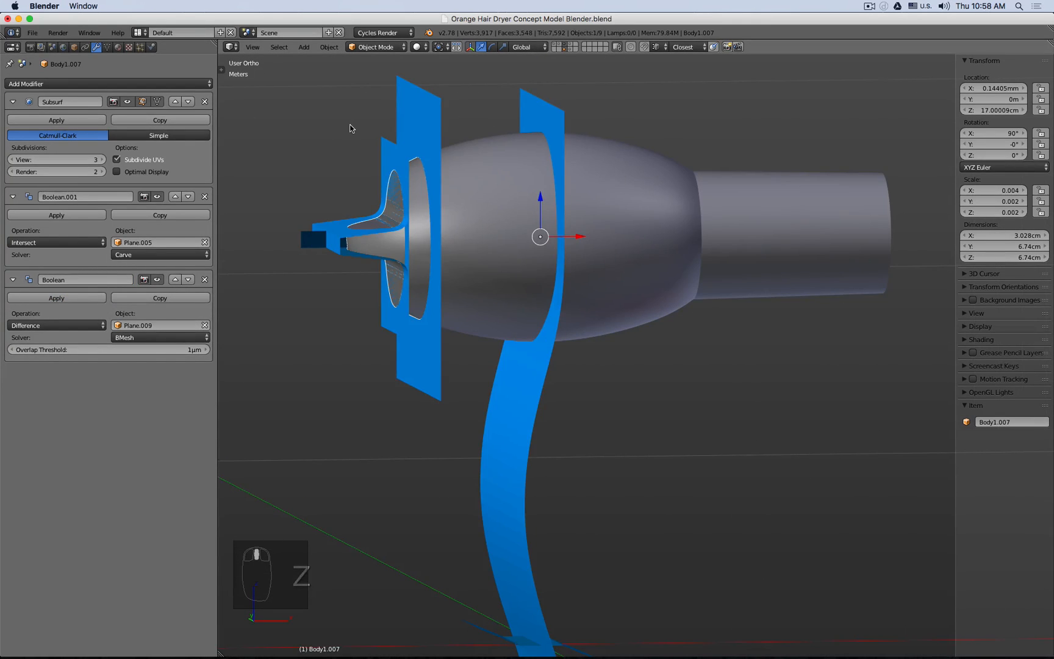
key("alt+d")
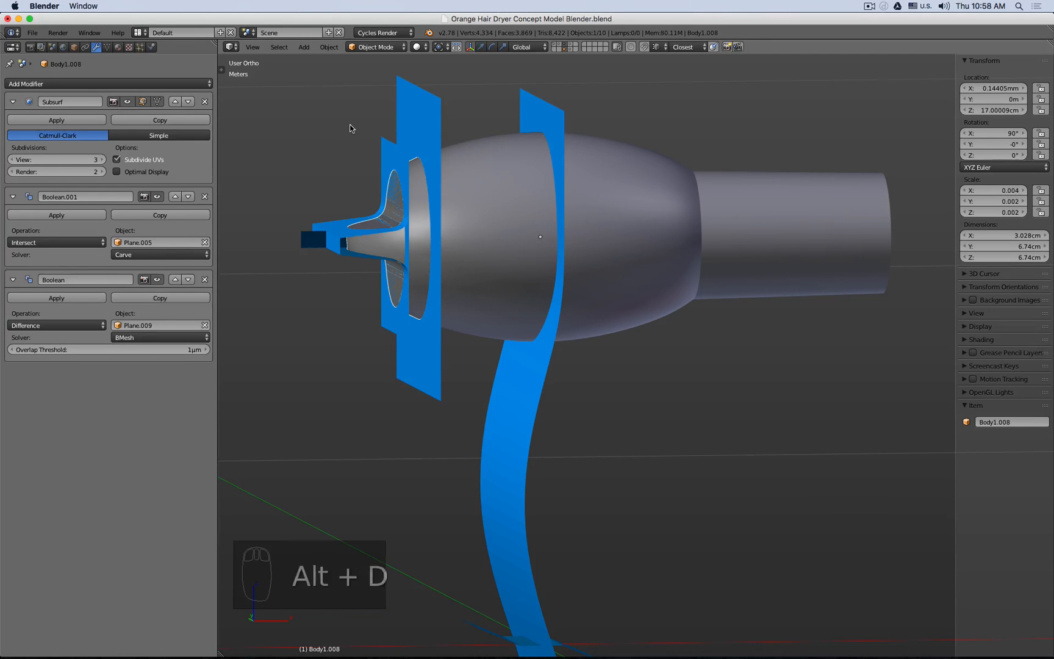
right_click(352, 128)
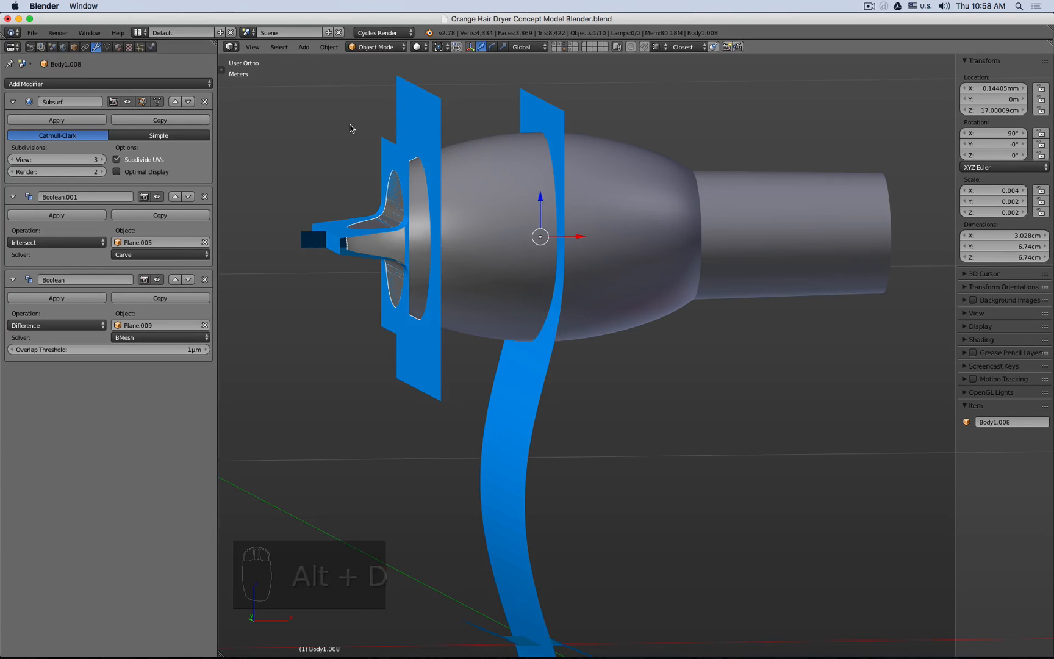
left_click(93, 325)
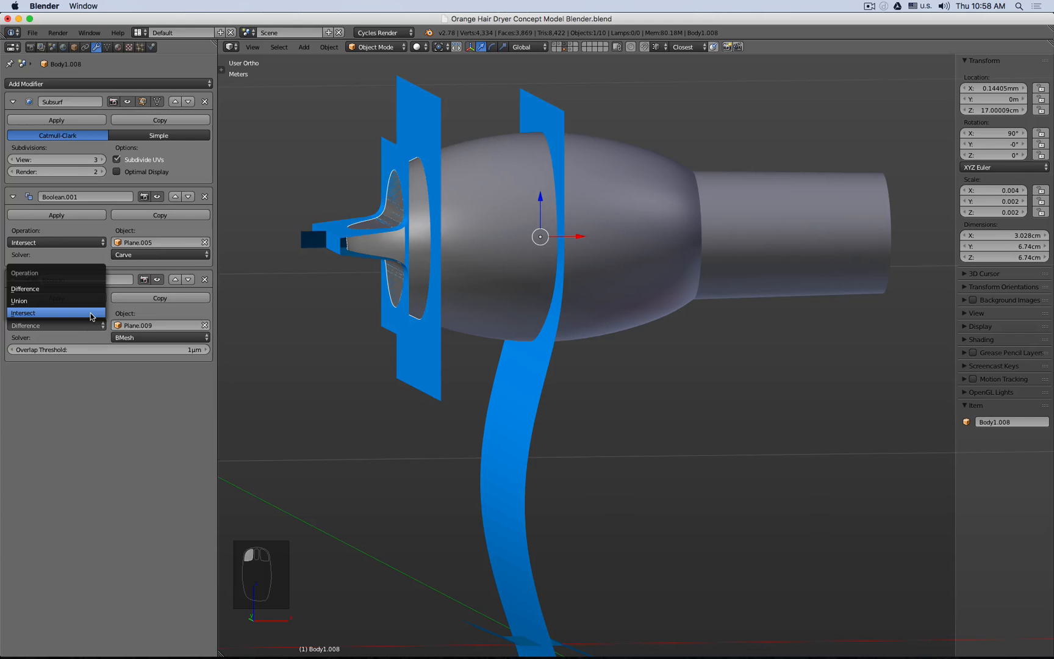
left_click(92, 312)
left_click(205, 197)
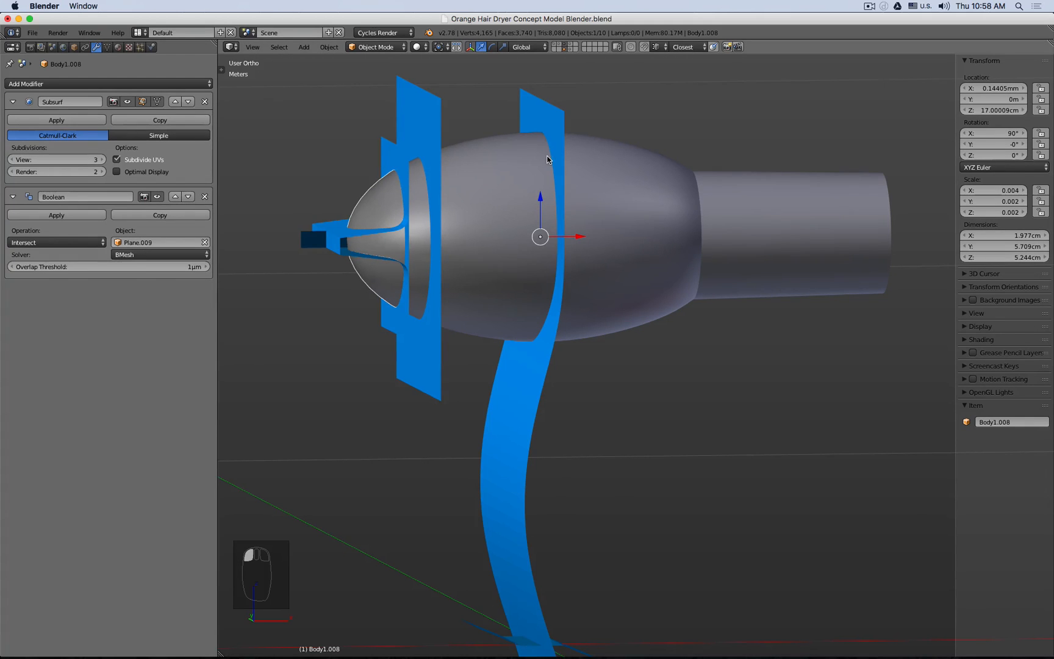
- Add a Displace modifier to the duplicated rear inset and place it above the Boolean in the stack
key("z")
key("KP_1")
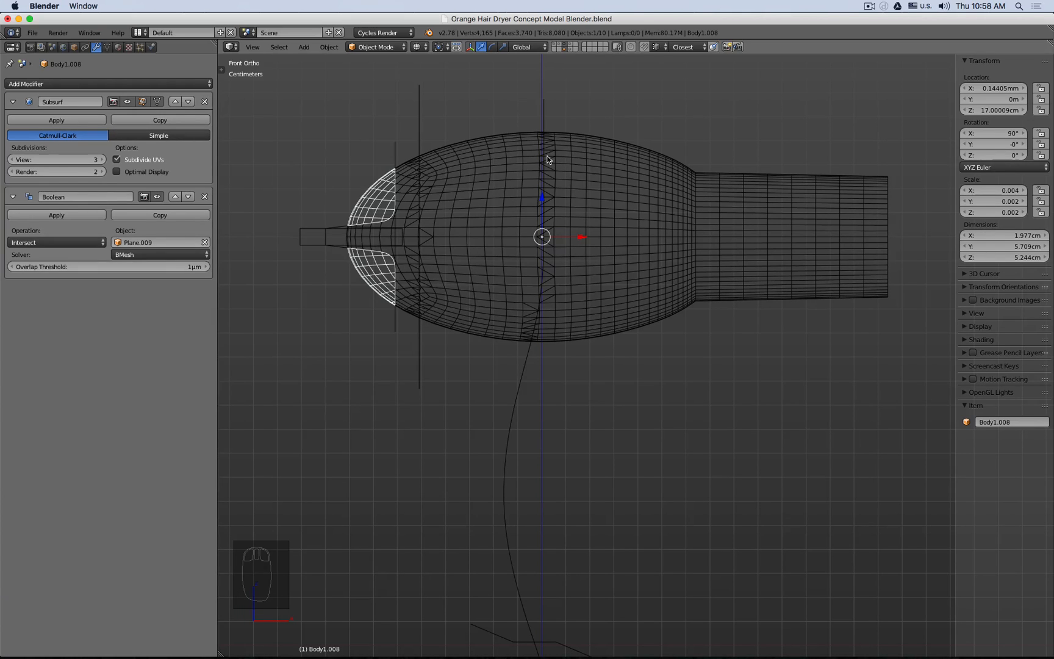
left_click(167, 86)
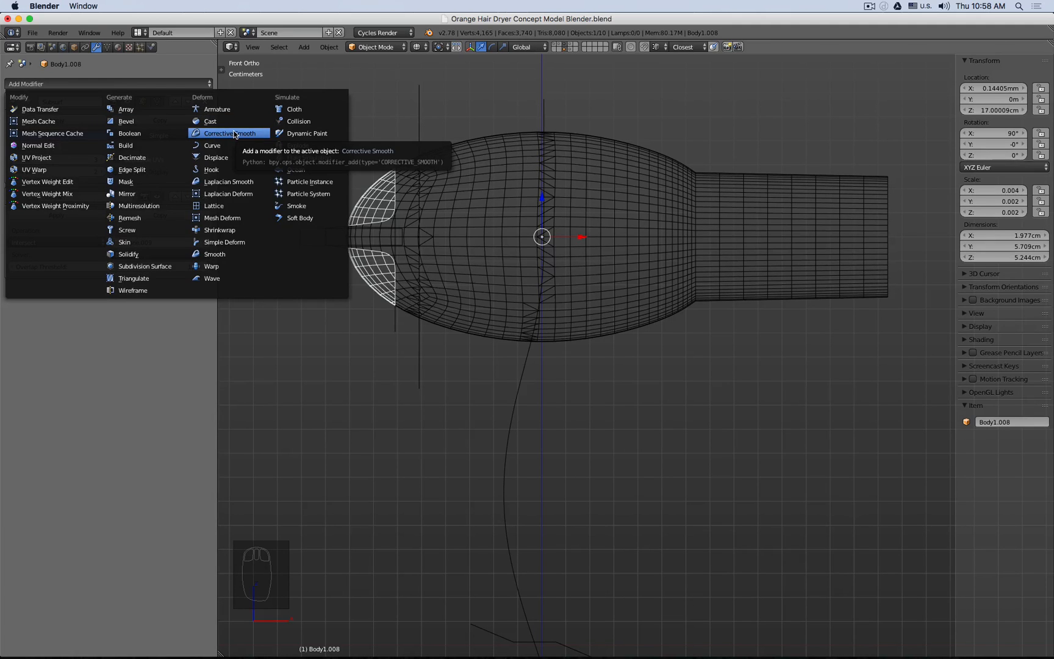
left_click(233, 161)
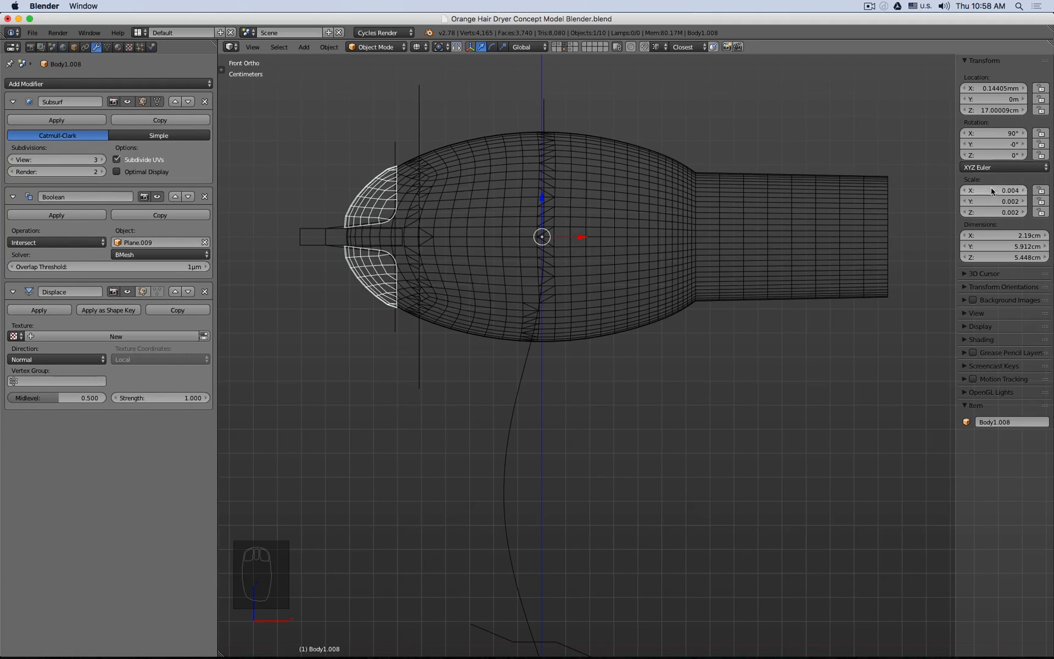
left_click(175, 291)
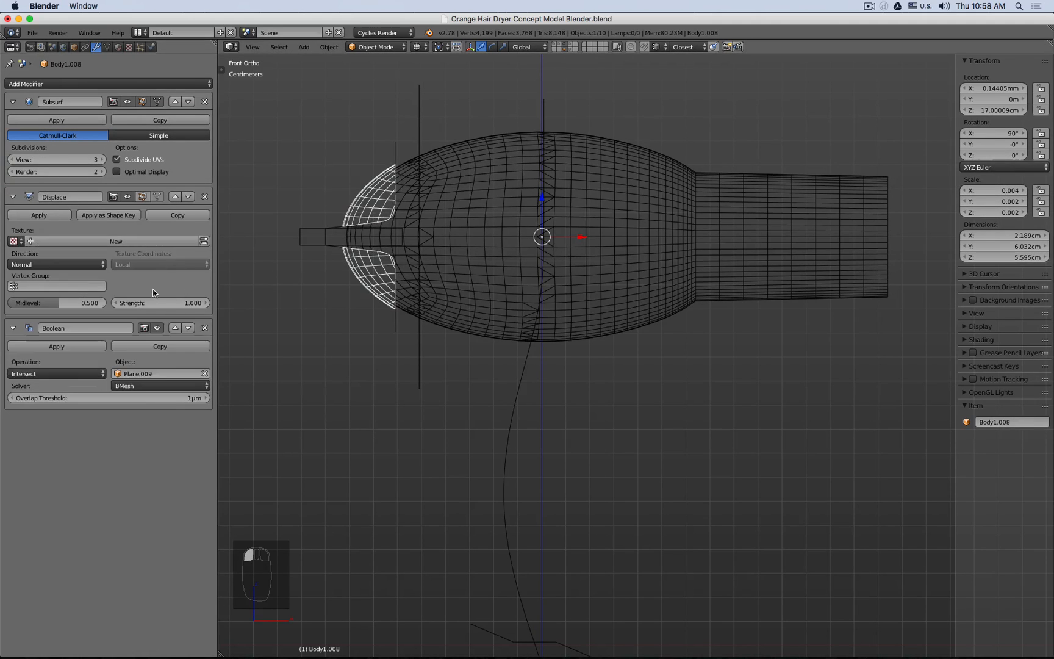
- Try a Displace strength of -1 on the rear inset, and settle on -2
double_click(153, 302)
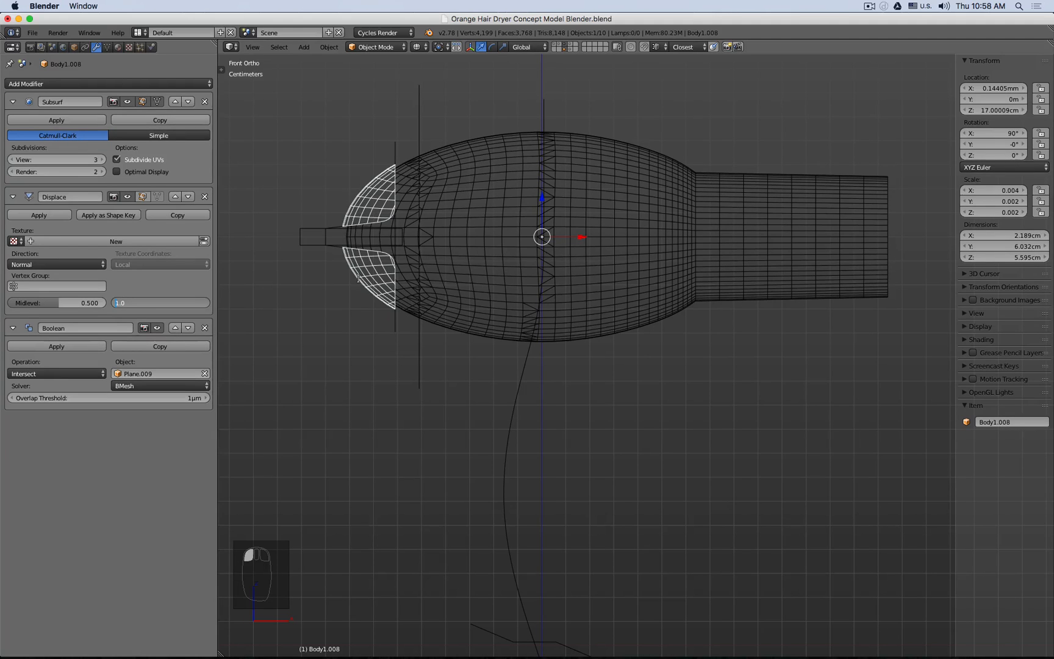
type("-1")
key("Return")
double_click(163, 299)
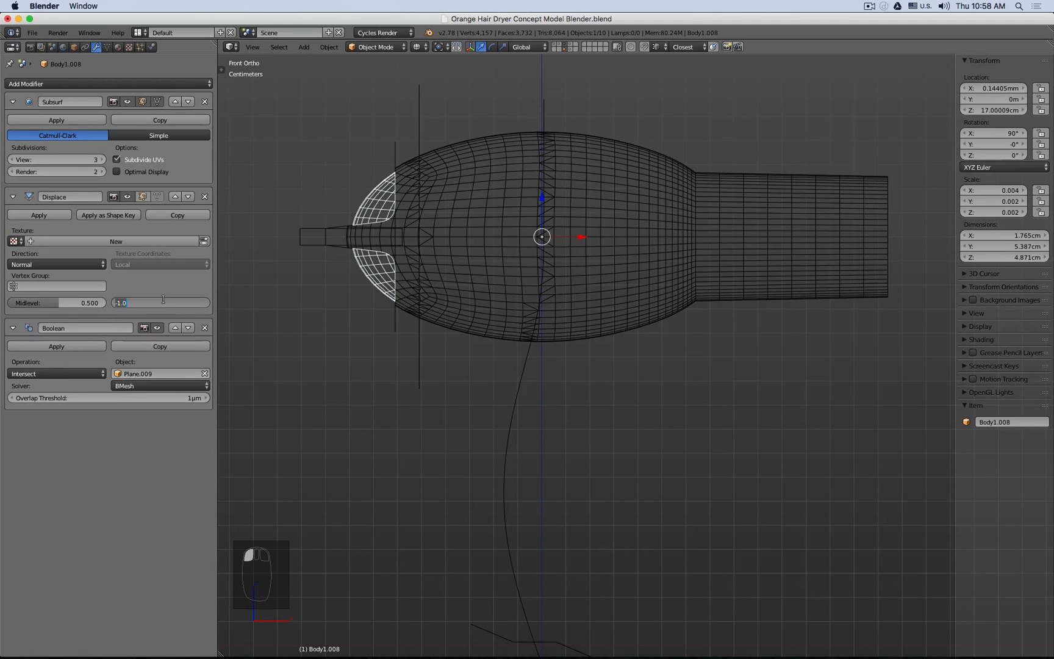
type("-2")
key("Return")
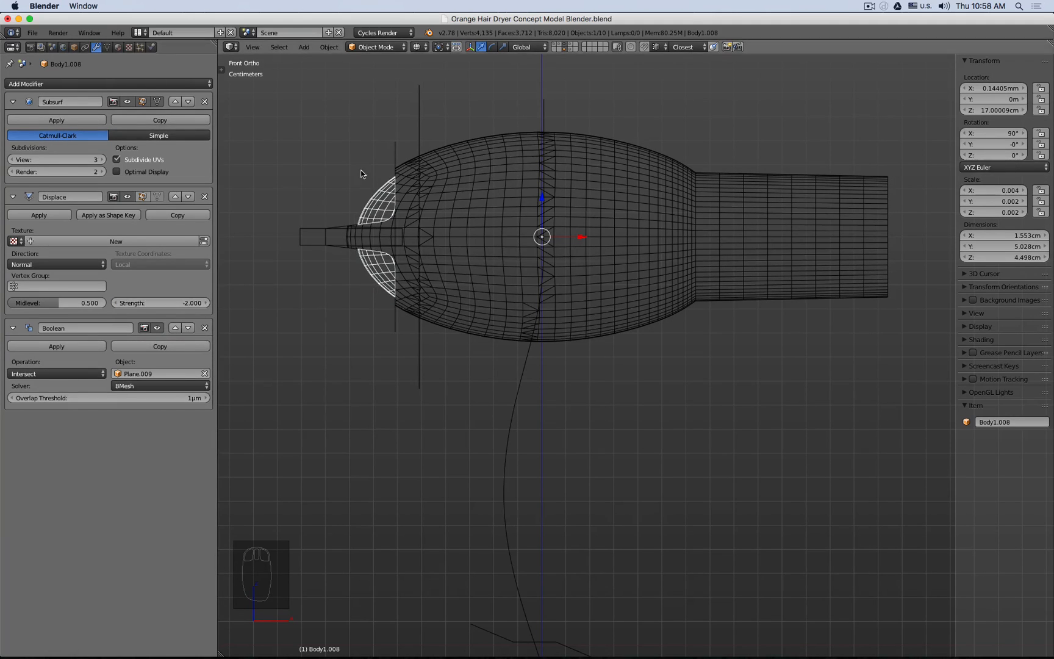
- Check the shrunken inset up close in wireframe and place its Displace modifier above the Subsurf
scroll(429, 165, "up", 6)
scroll(385, 164, "down", 5)
key("z")
middle_click_drag(384, 168, 361, 192)
key("z")
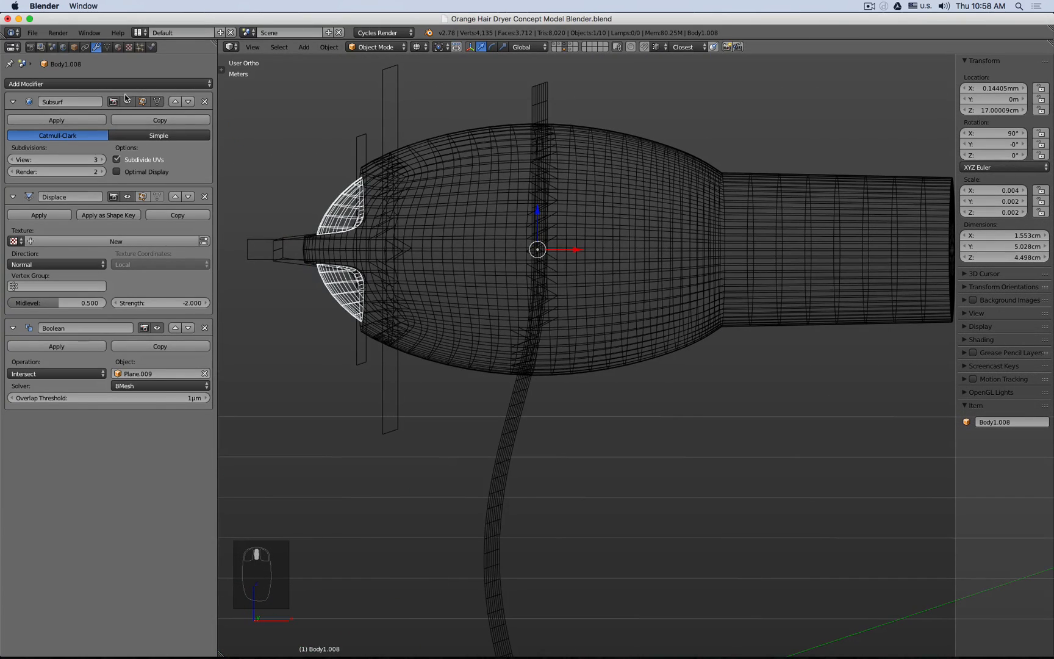
left_click(175, 193)
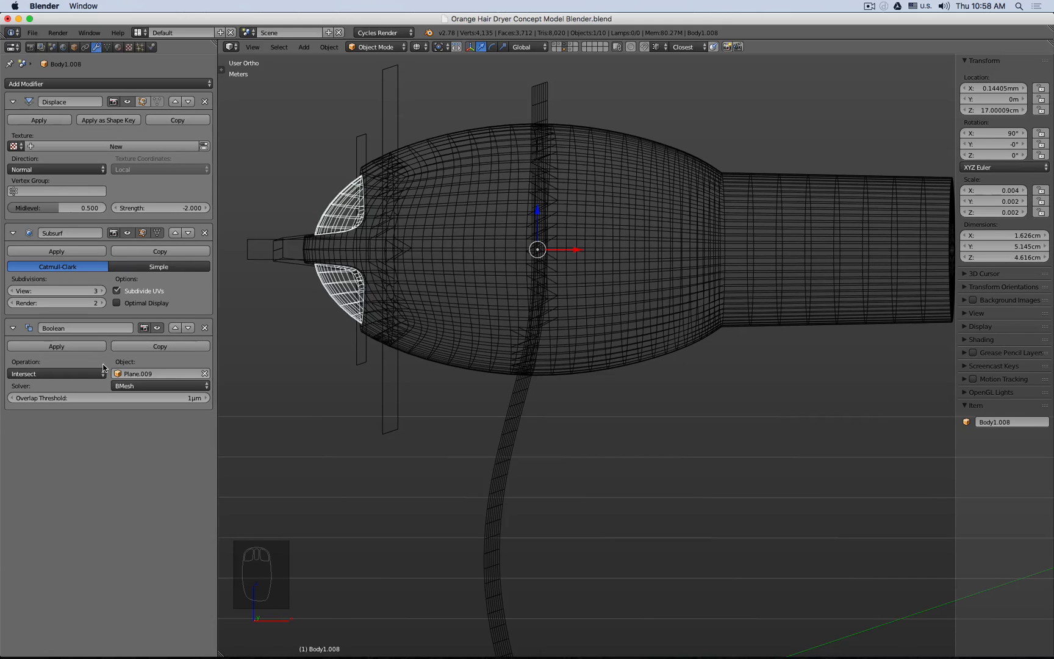
- Hide the cutting planes' layer and inspect the recessed rear inset in solid shading from the front and at an angle
key("z")
left_click(565, 49)
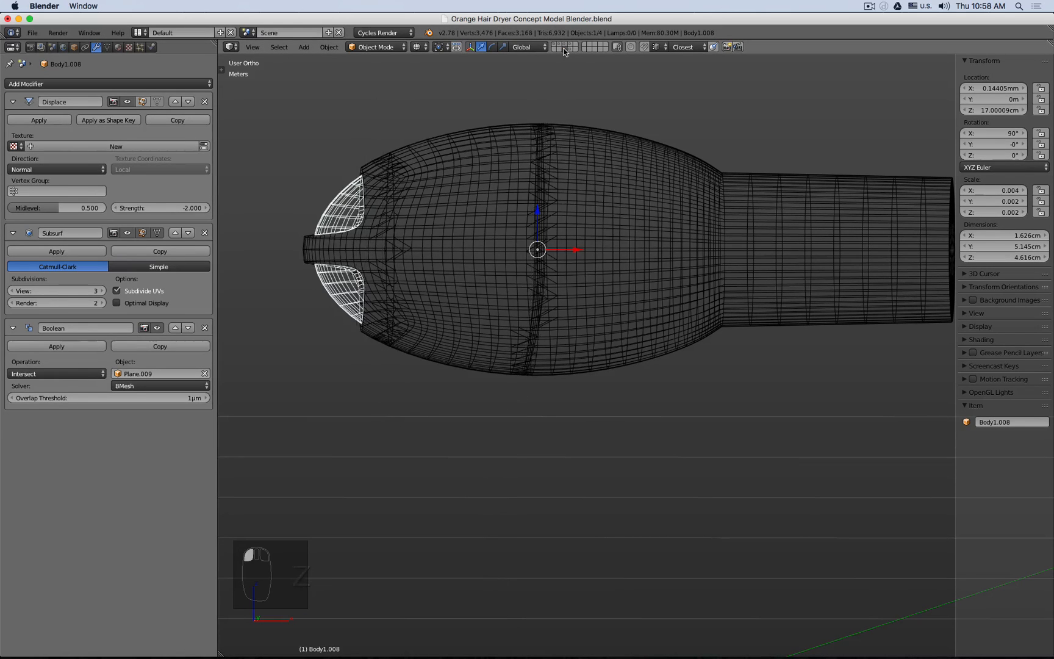
key("z")
middle_click_drag(459, 204, 481, 187)
key("KP_1")
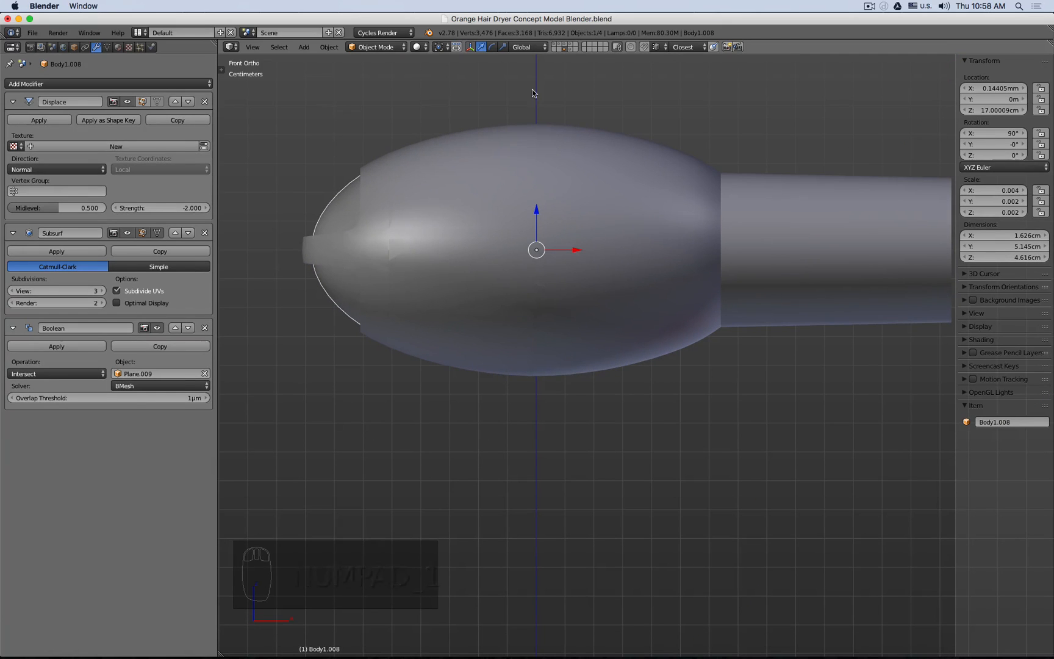
middle_click_drag(532, 90, 337, 254)
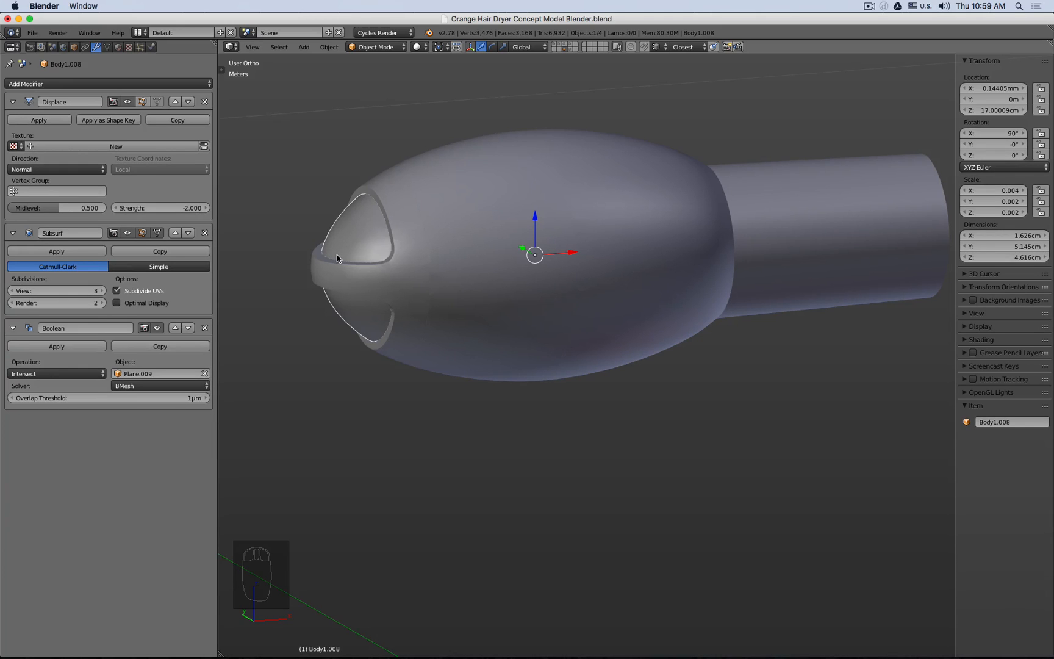
- Rename the mesh data shared by the dryer's body parts as Master Mesh
left_click(480, 180)
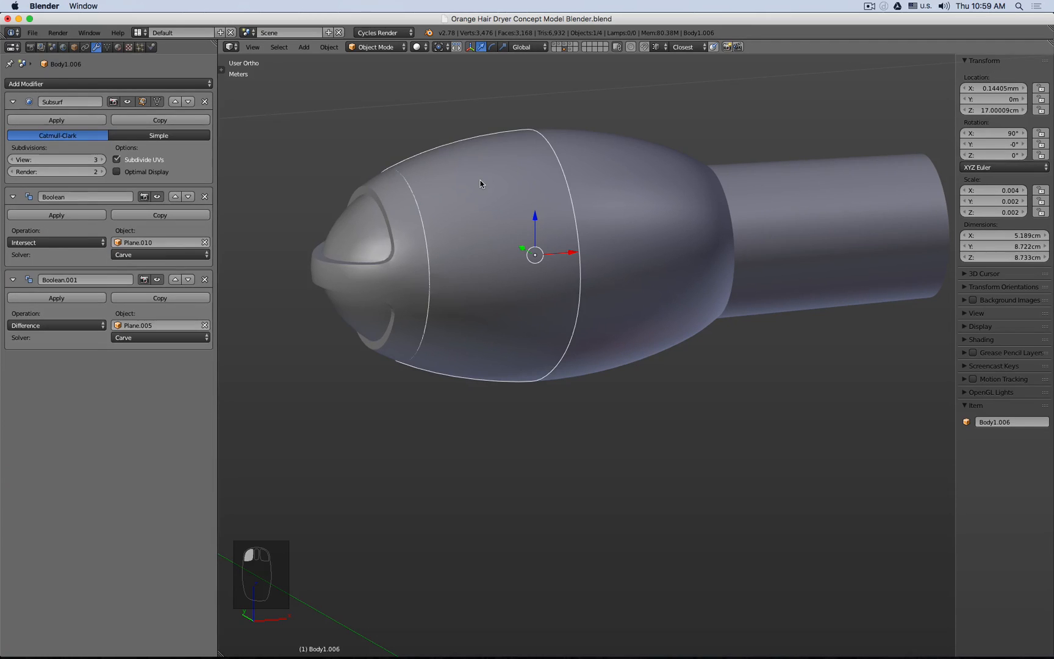
left_click(106, 47)
left_click(95, 82)
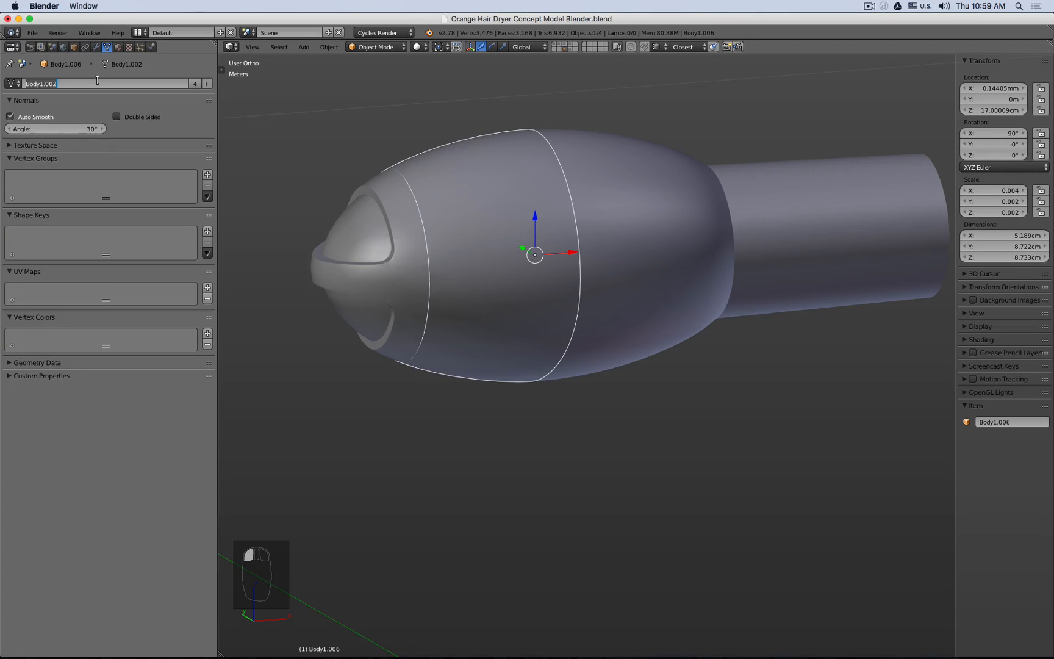
type("Master Mesh")
key("Return")
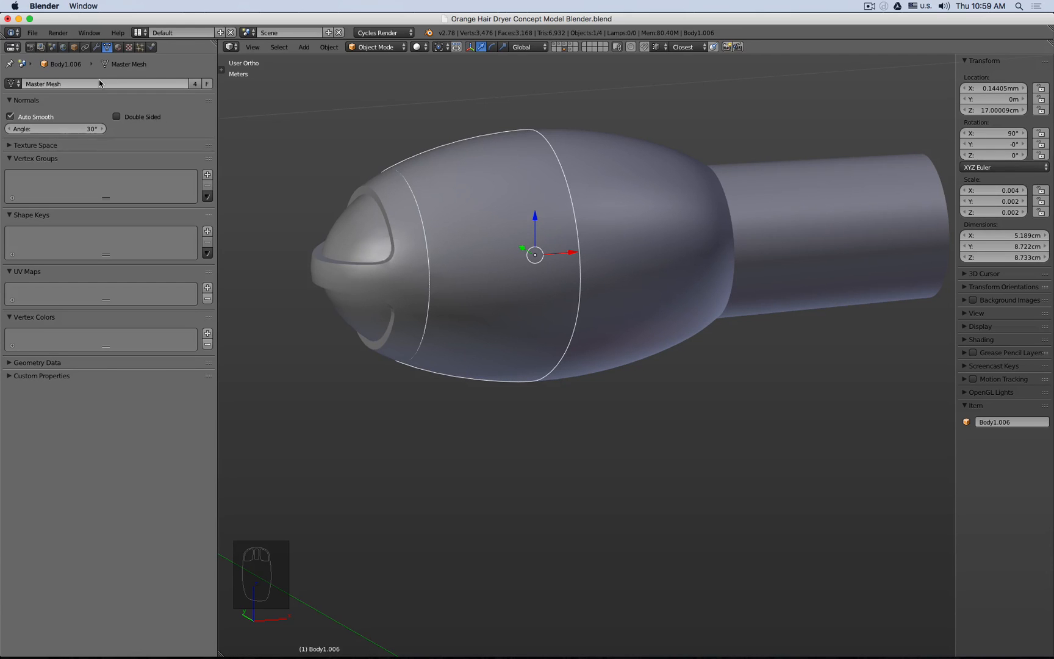
left_click(549, 209)
- Create a material on the rear inset's shared mesh and set its viewport color to orange-red
left_click(359, 226)
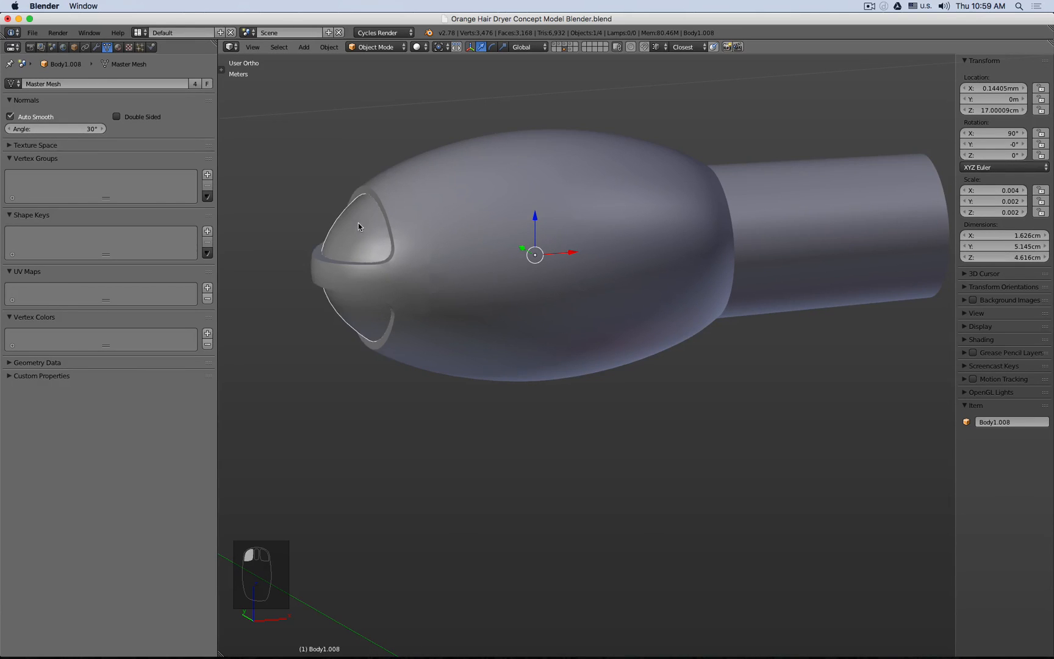
left_click(118, 47)
key("KP_1")
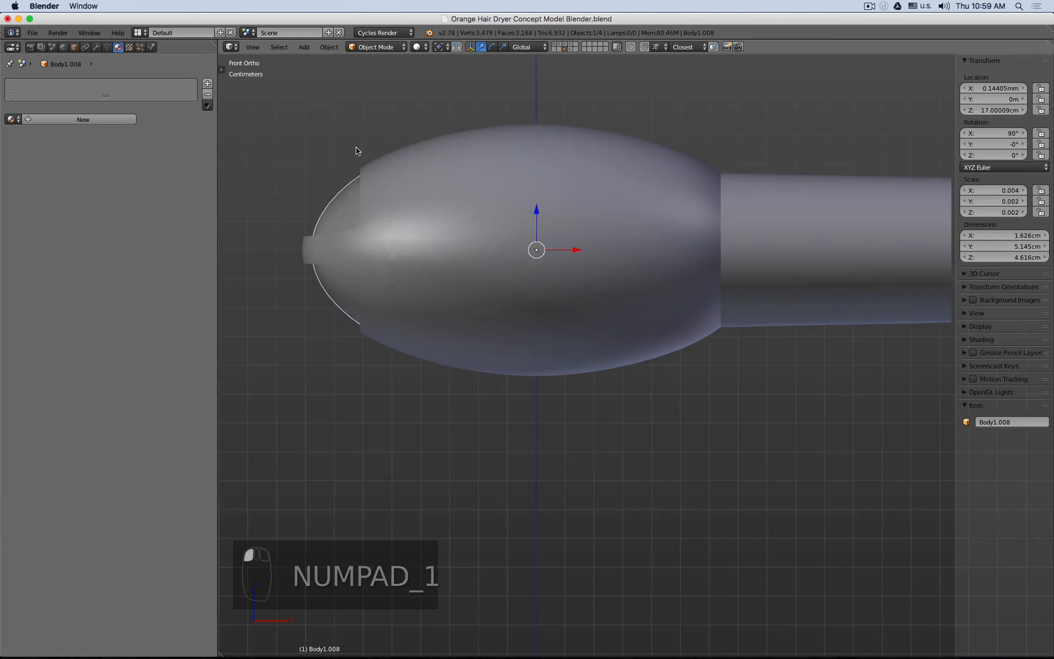
key("z")
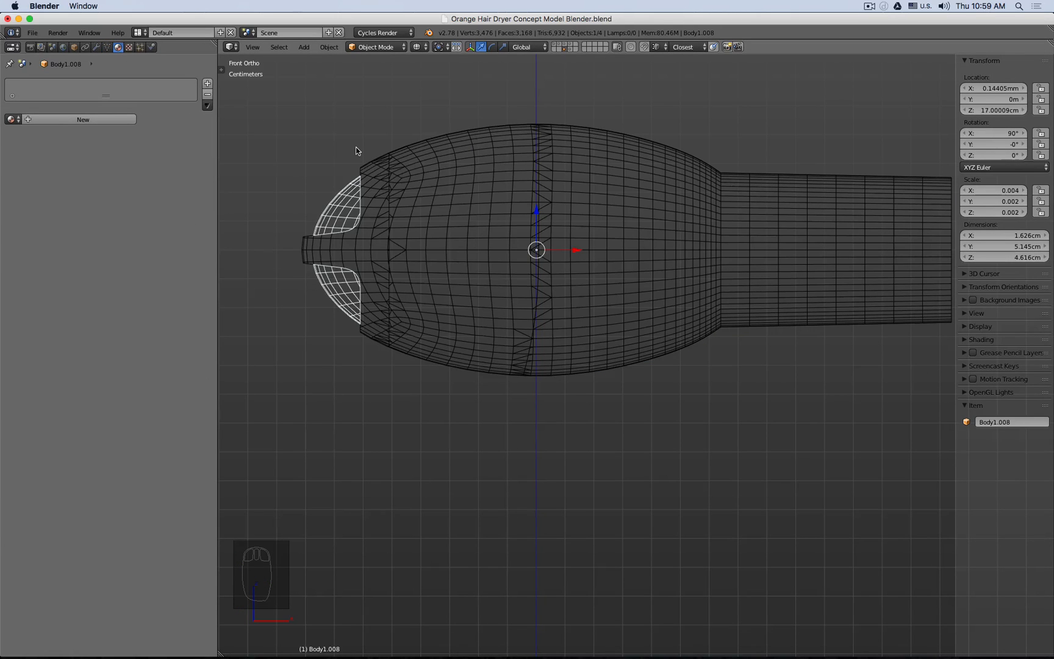
left_click(108, 120)
key("z")
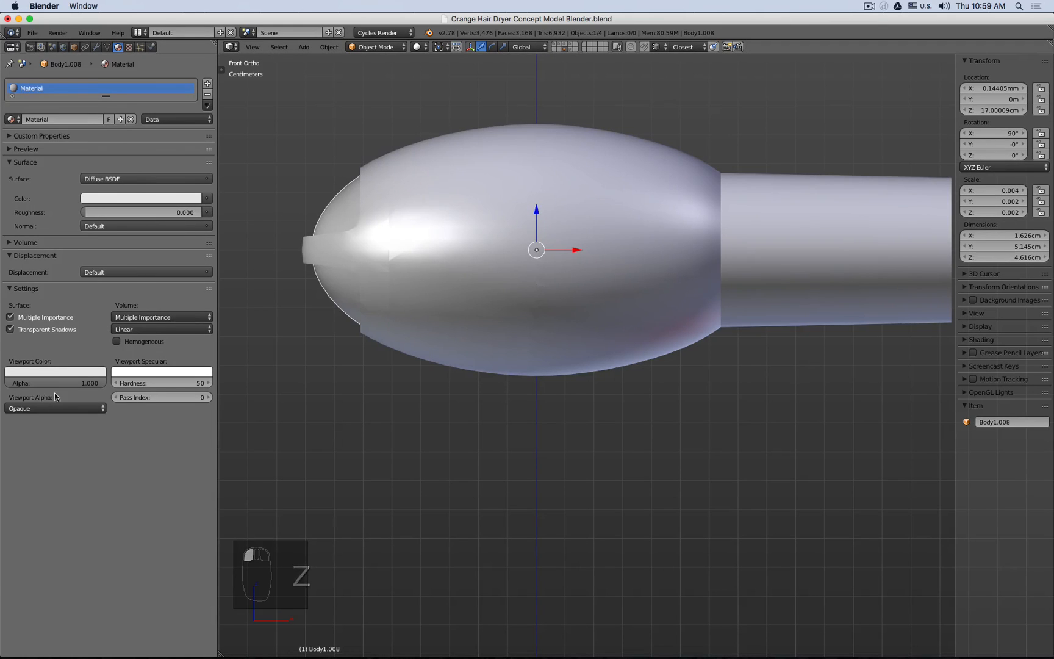
left_click(92, 198)
left_click(53, 284)
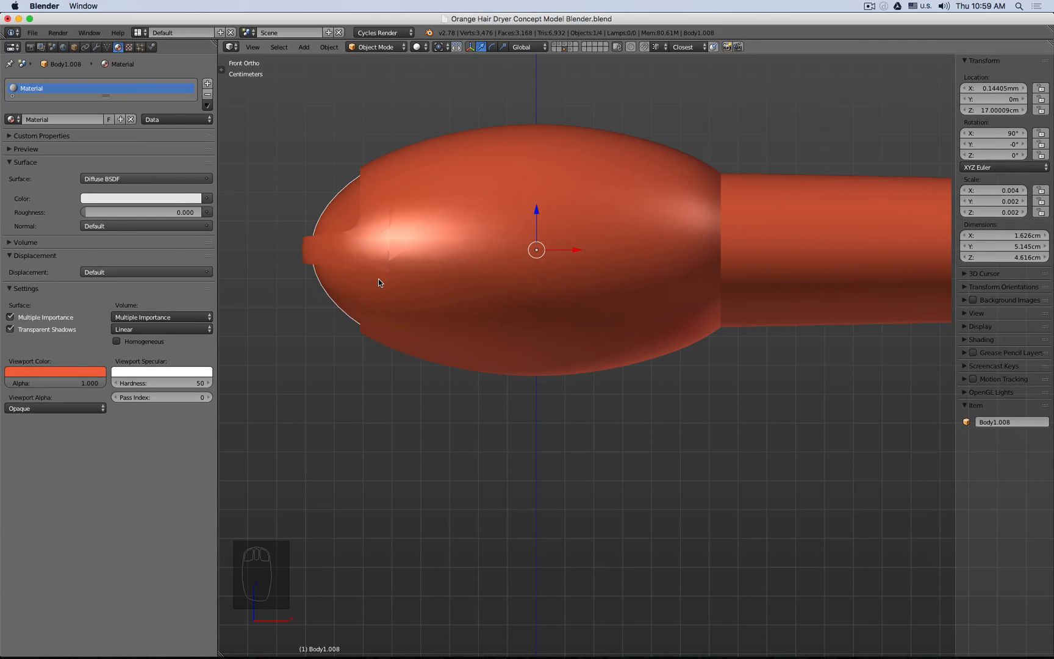
- Link the rear inset's material slot to Object instead of Data and view the inset at an angle
left_click(196, 121)
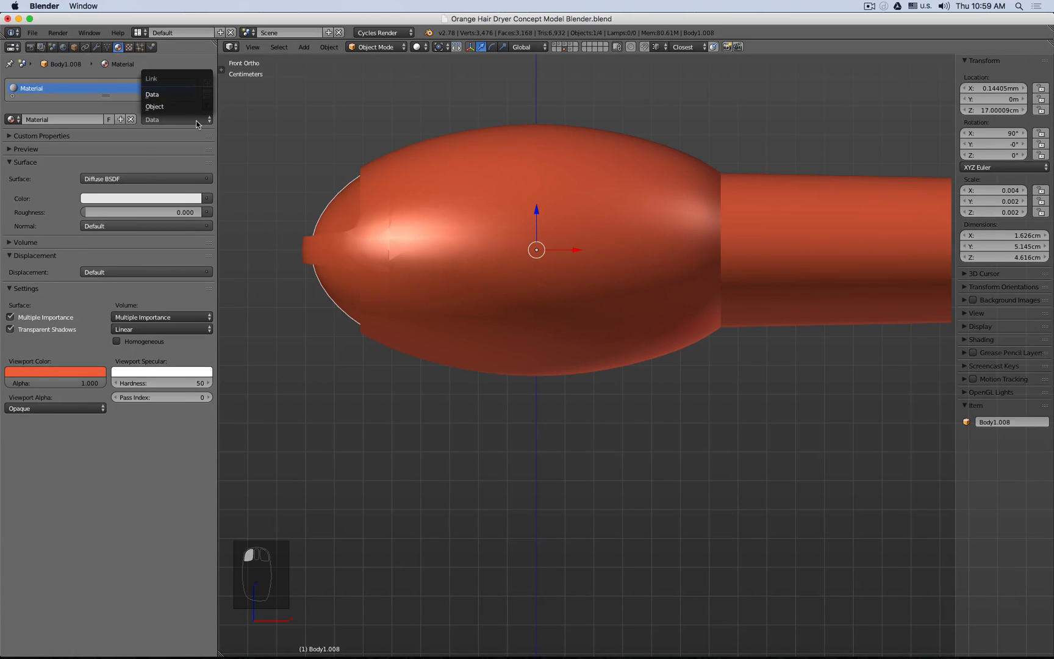
left_click(108, 47)
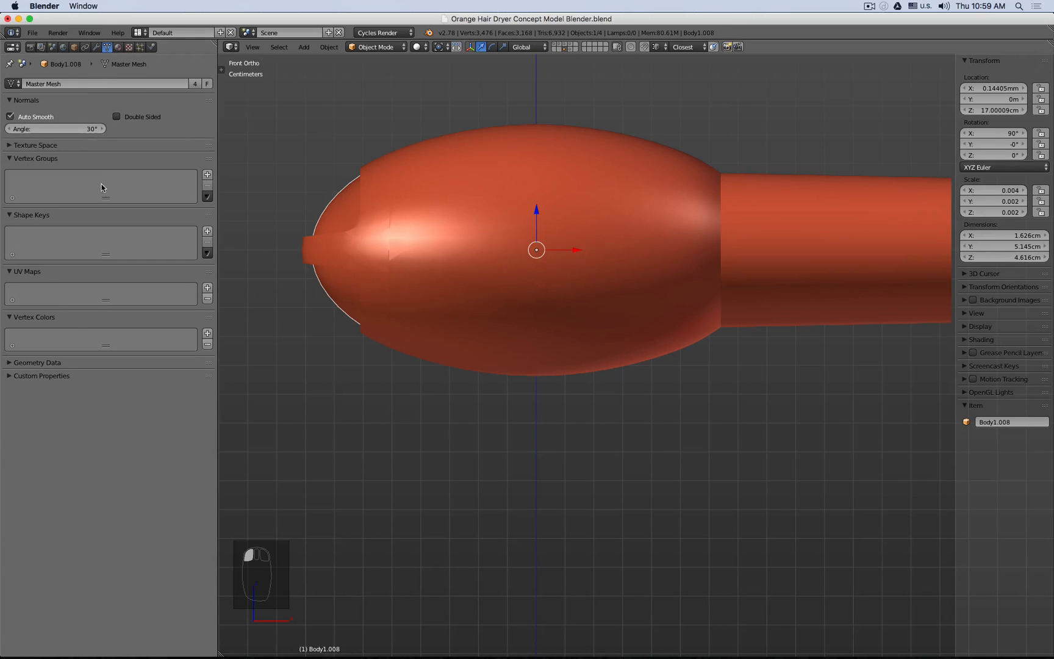
left_click(75, 47)
left_click(118, 47)
left_click(167, 115)
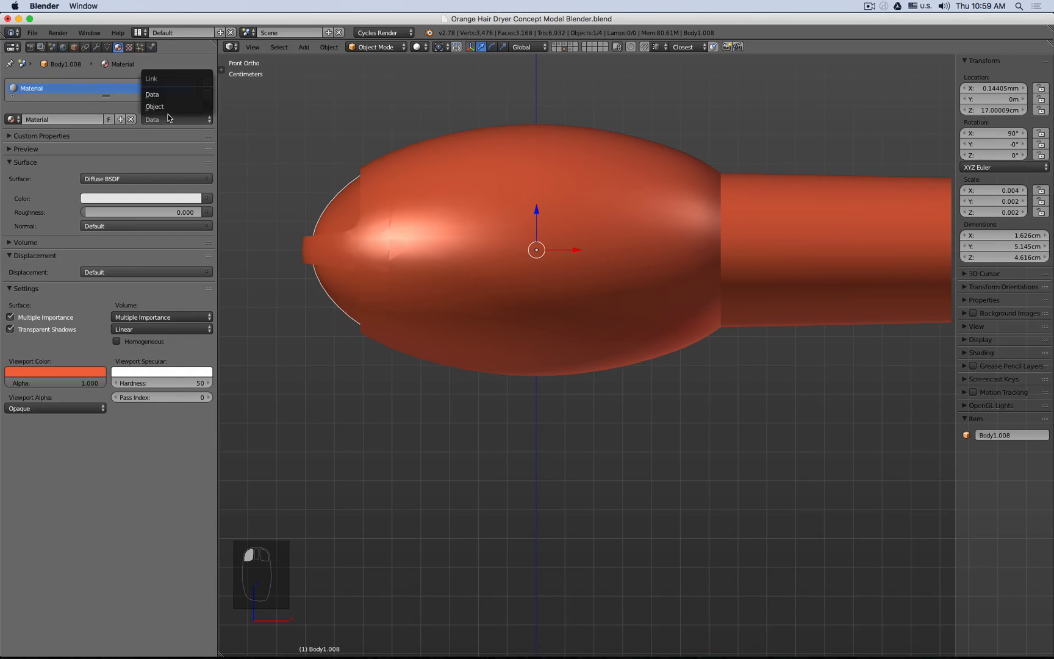
left_click(170, 105)
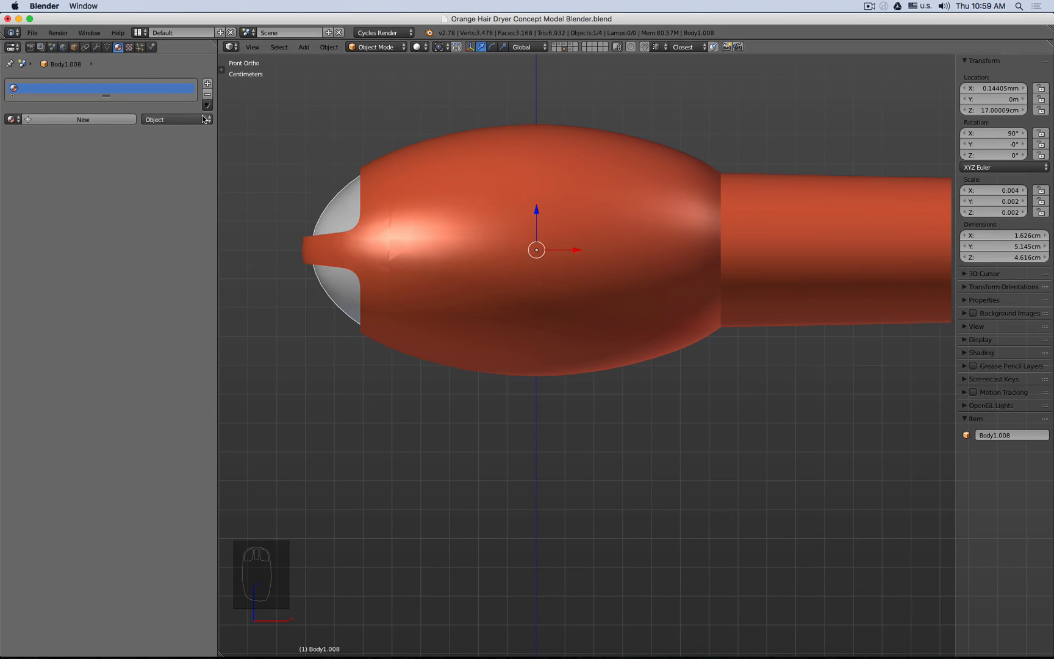
middle_click_drag(262, 171, 316, 121)
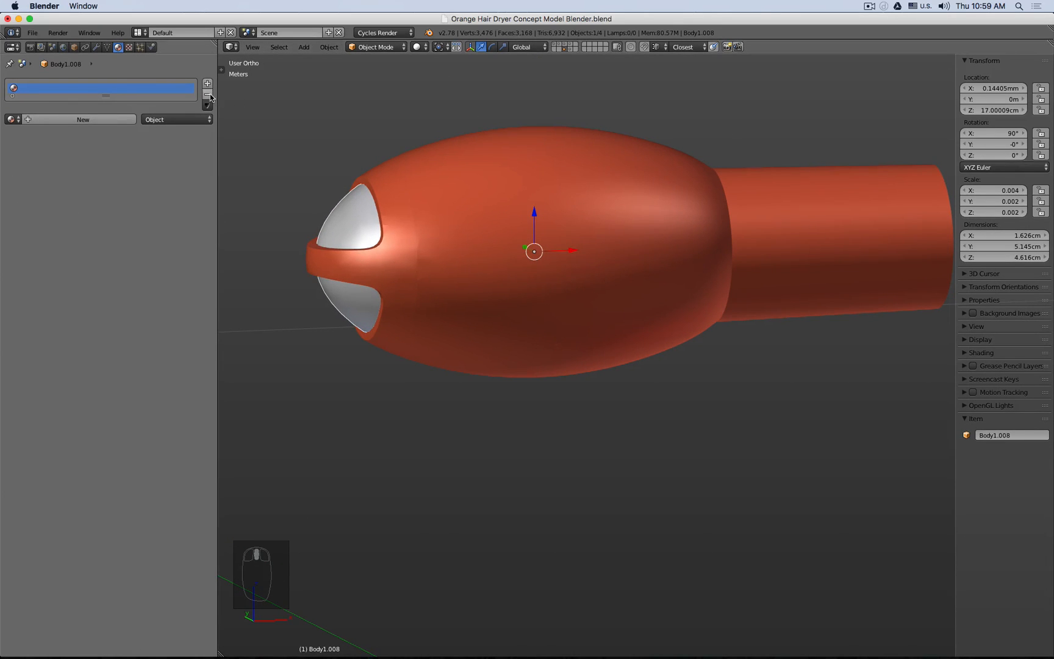
- Give the shared mesh a new default material and switch the rear inset's material link from Data to Object
left_click(100, 119)
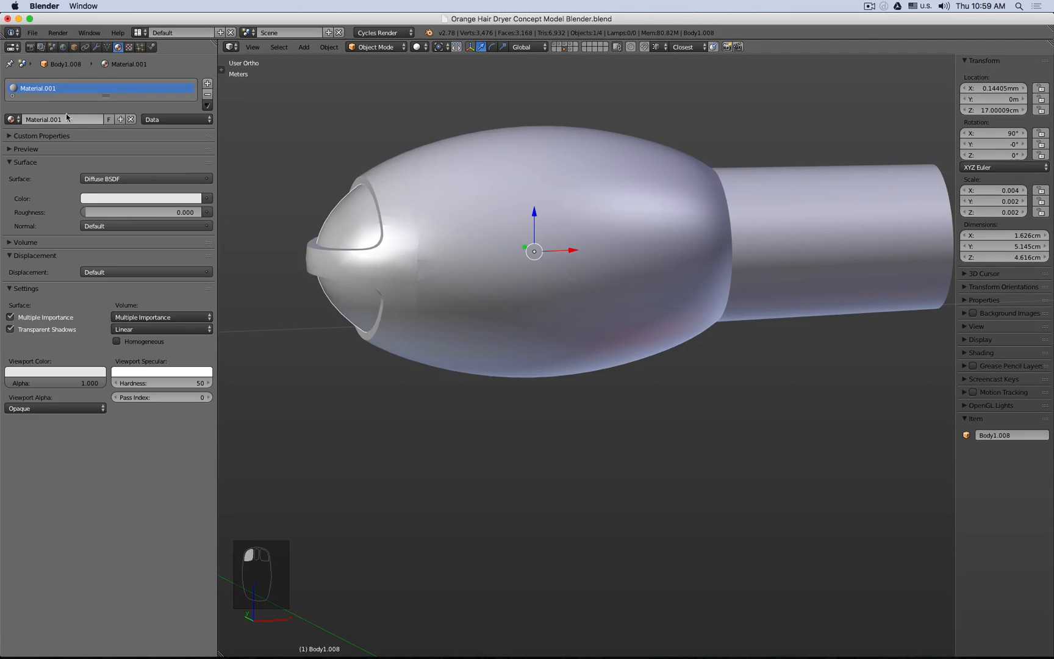
left_click(194, 120)
left_click(187, 106)
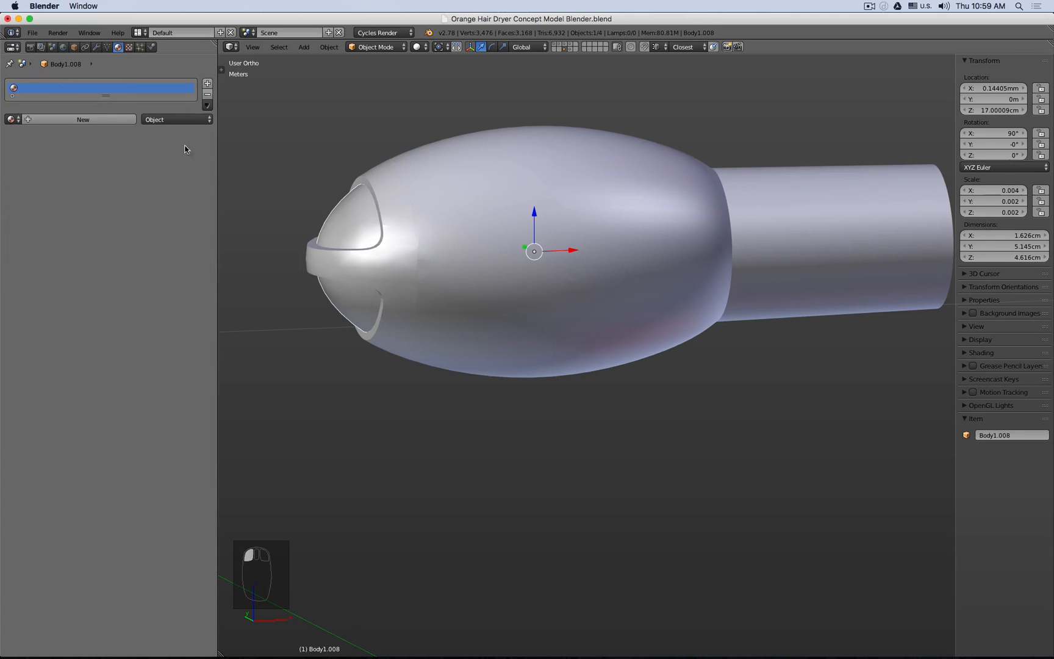
- Create an object-linked material for the rear inset and darken its viewport color to RGB 0.024, 0.015, 0.003
left_click(87, 119)
left_click(58, 376)
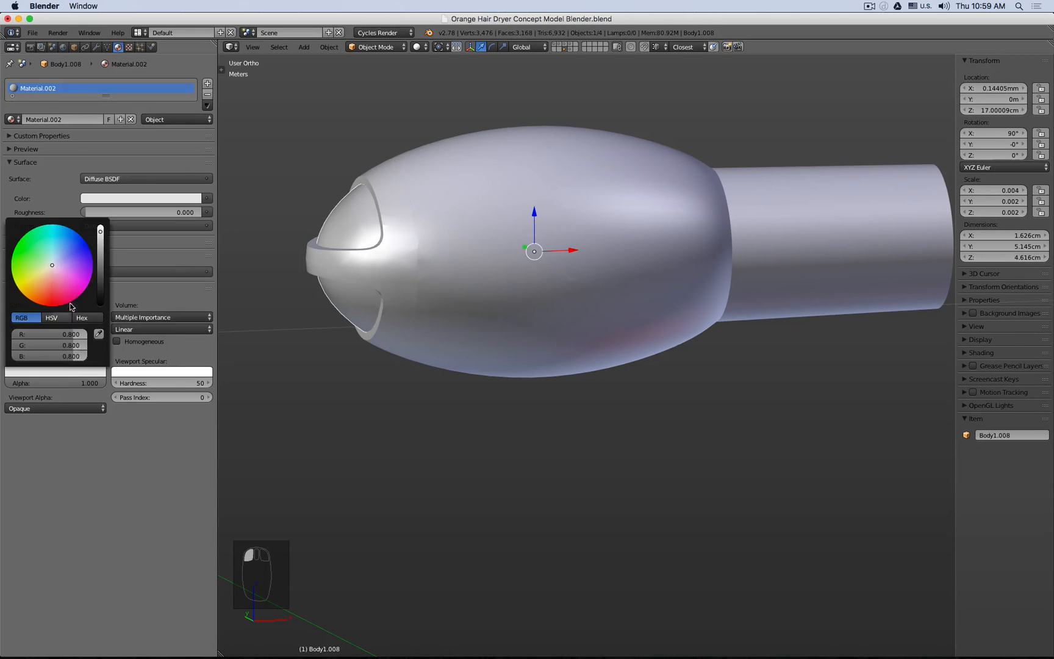
left_click_drag(61, 308, 41, 293)
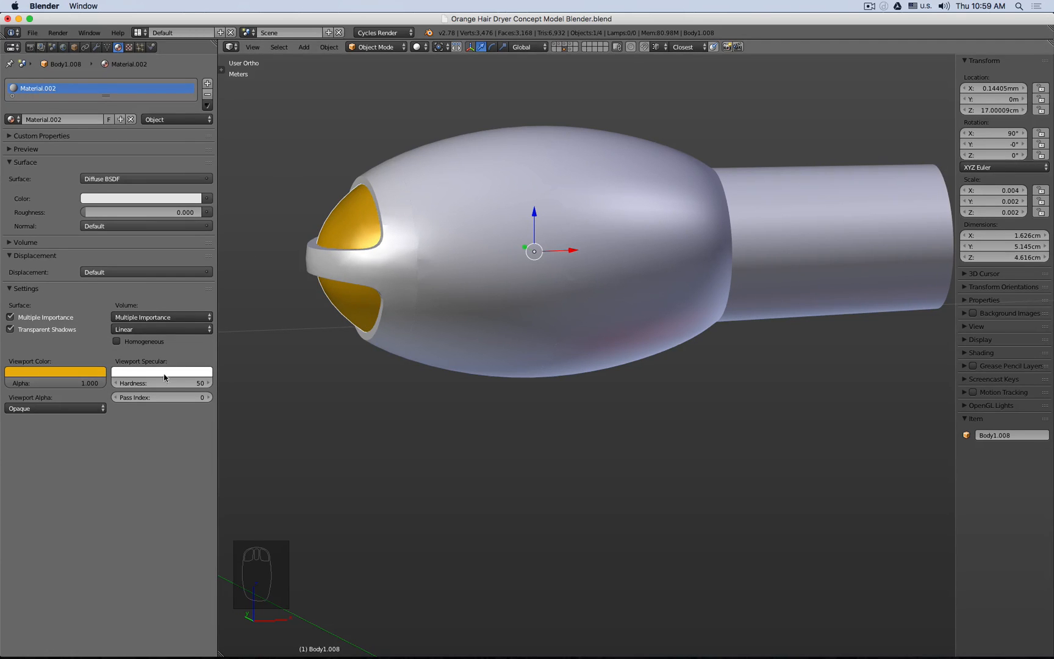
left_click(88, 371)
left_click(101, 293)
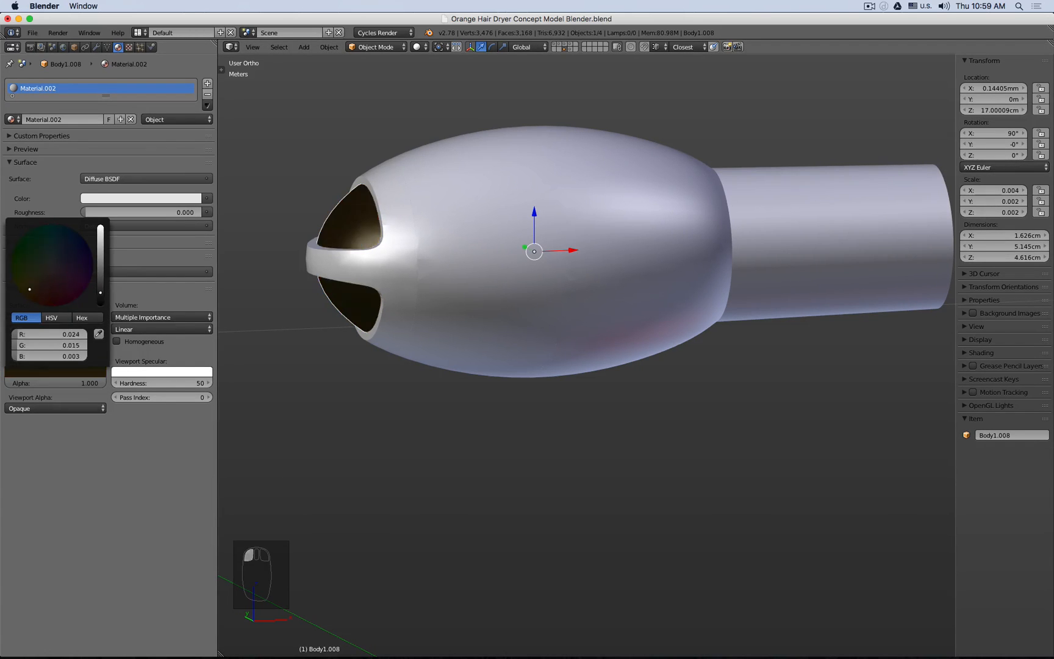
- Tint the rear inset's viewport color very dark red, RGB 0.017, 0.003, 0.004, and set its specular hardness to 75
mouse_move(447, 447)
middle_mouse_down()
mouse_move(431, 395)
mouse_move(444, 447)
middle_mouse_up()
left_click(92, 371)
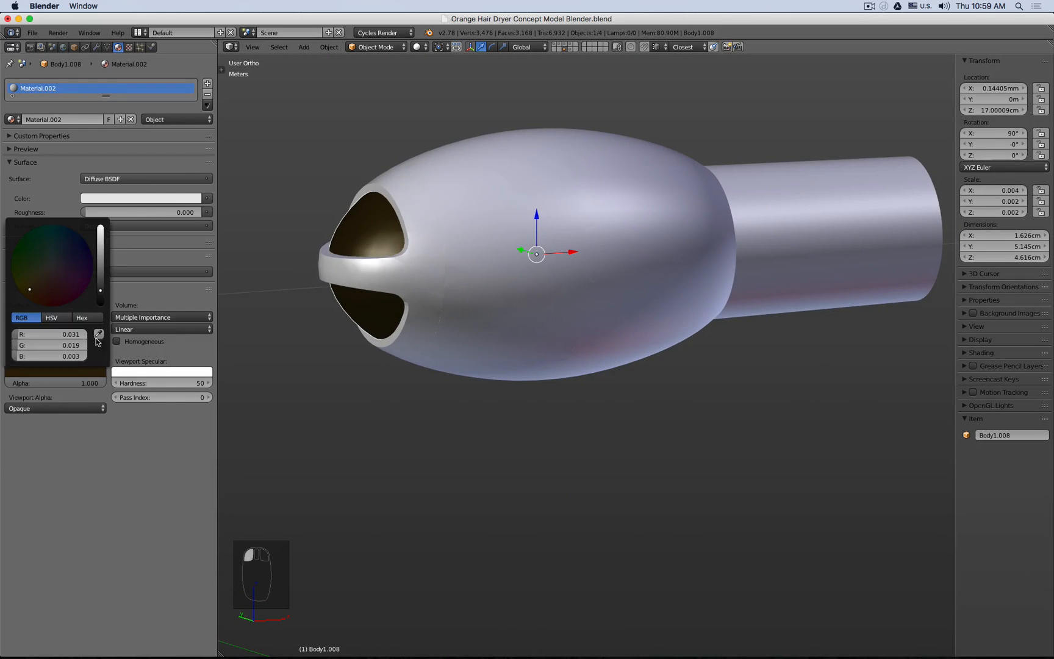
left_click(55, 297)
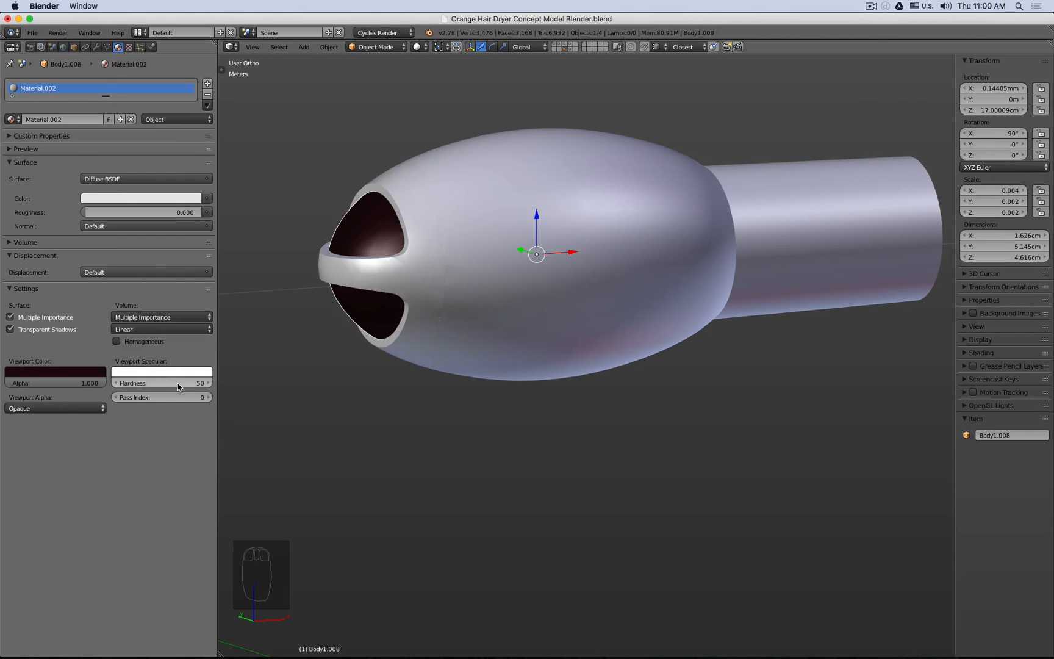
left_click_drag(178, 384, 145, 384)
middle_click_drag(366, 386, 287, 397)
left_click_drag(180, 386, 272, 386)
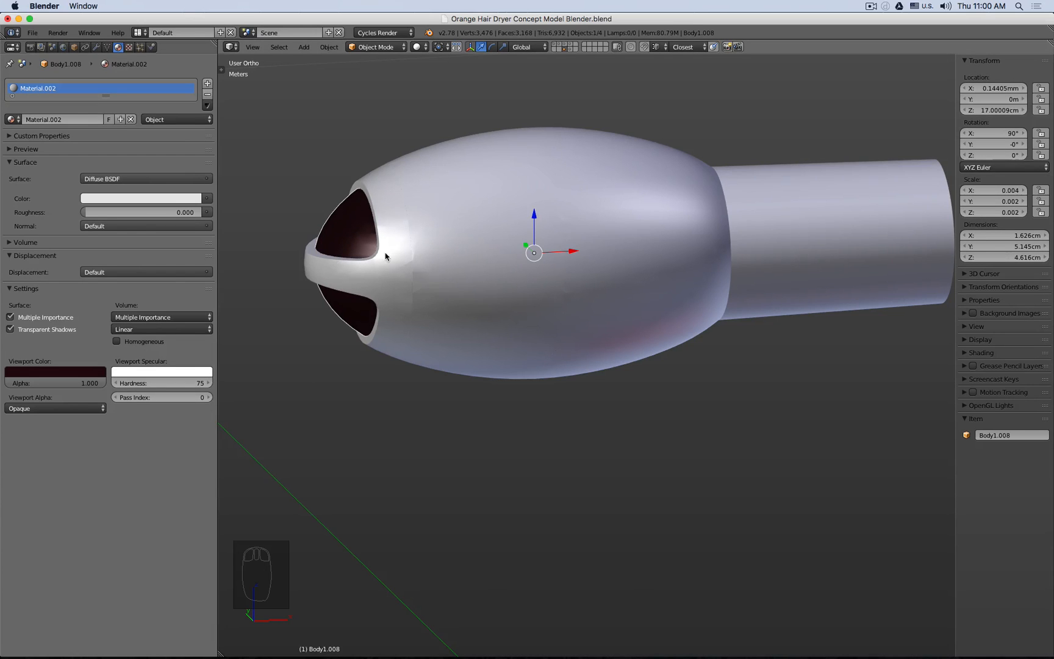
- Lighten the rear inset's viewport color to a neutral gray of about RGB 0.220, 0.216, 0.203
left_click(61, 372)
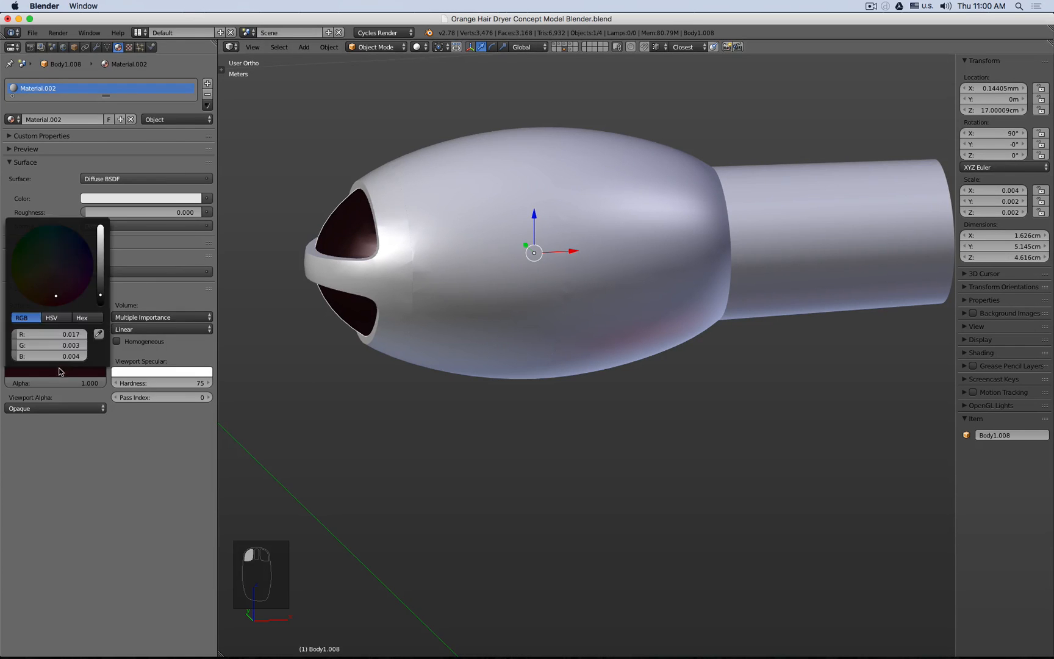
left_click(101, 261)
left_click(51, 266)
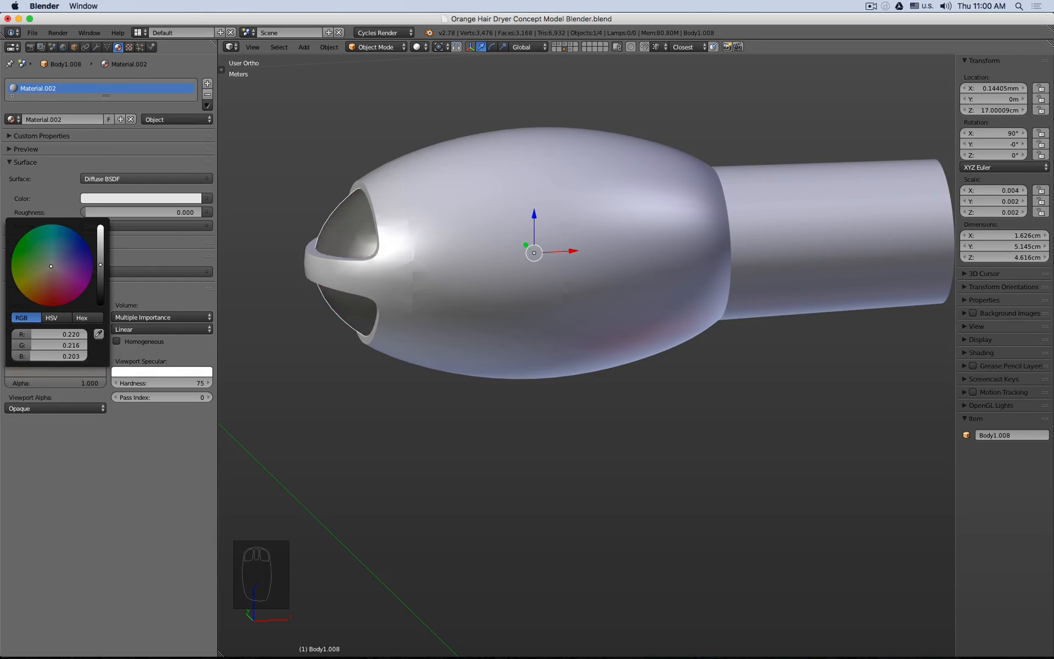
left_click(74, 370)
- Link the rear frame's material slot to Object, remove the surplus slot and create a new material for the frame
right_click(302, 261)
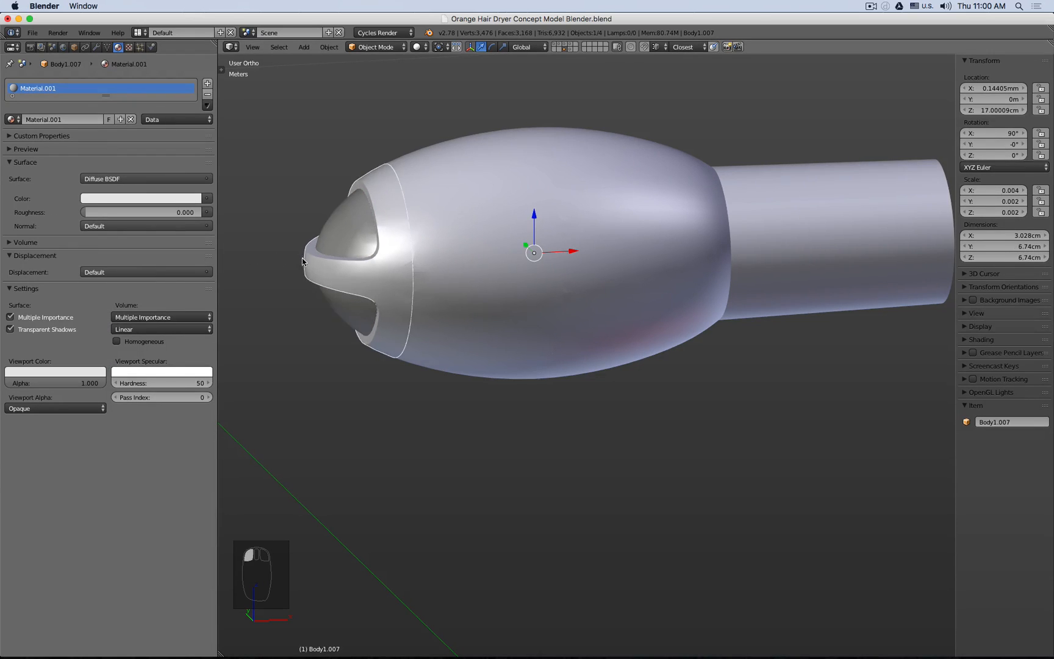
left_click(208, 84)
left_click(181, 146)
left_click(181, 131)
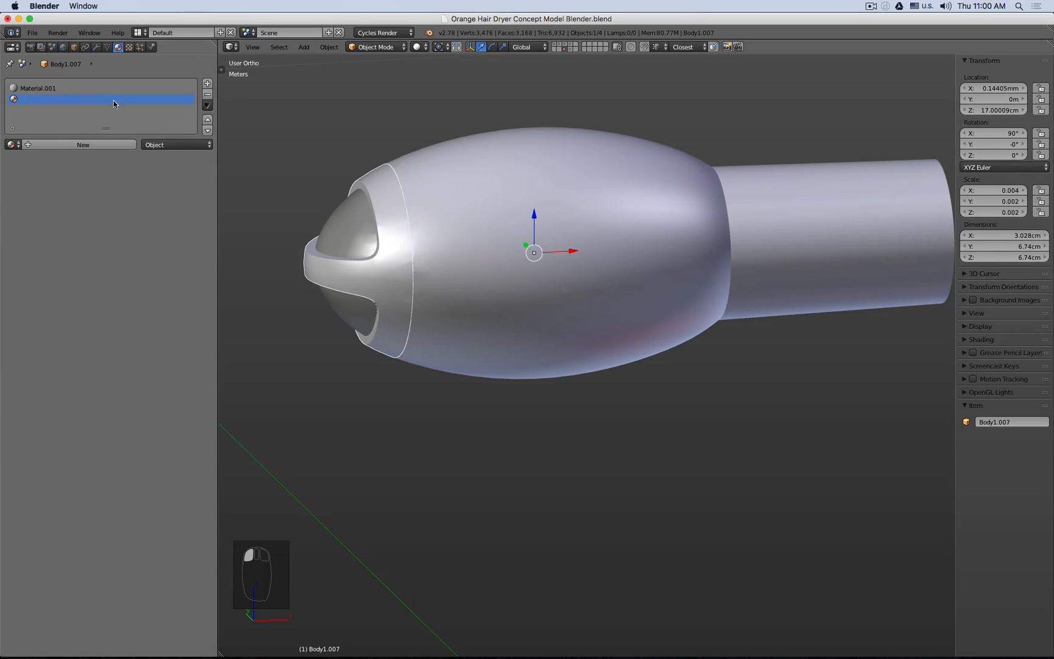
left_click(58, 89)
left_click(148, 150)
left_click(158, 132)
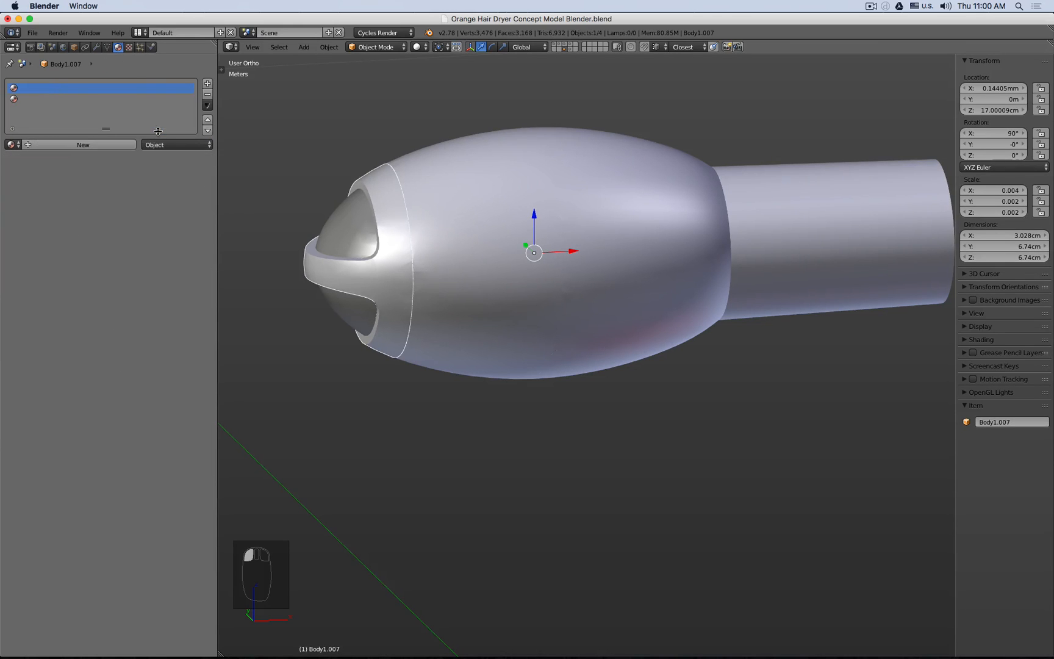
left_click(208, 94)
left_click(58, 120)
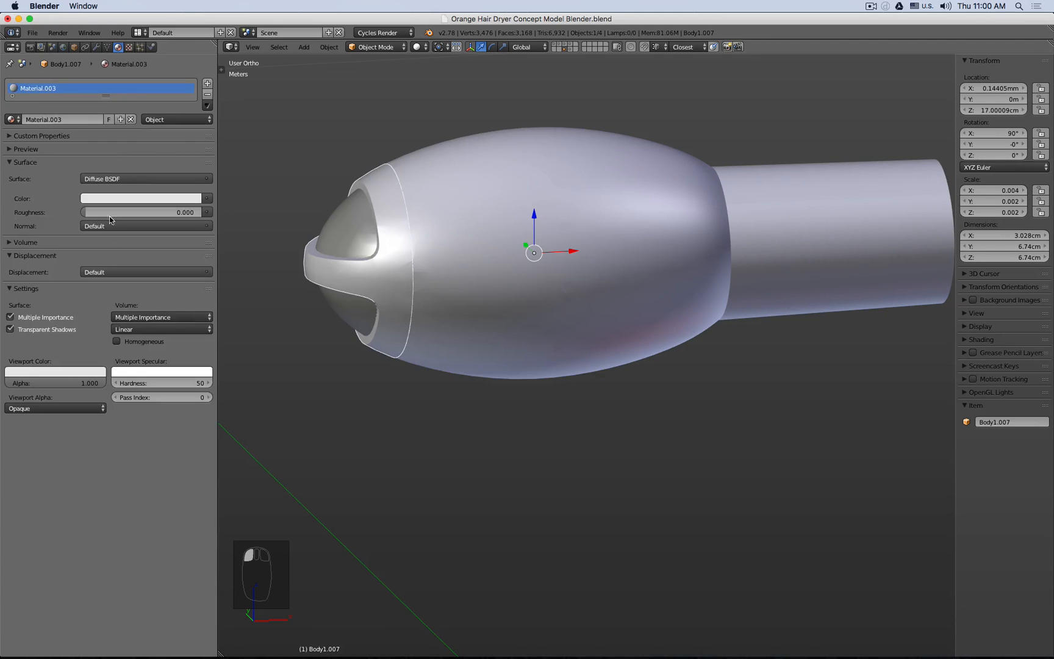
- Darken the rear frame's viewport color to near black and set its specular hardness to 511
left_click(72, 372)
left_click_drag(100, 227, 100, 293)
left_click_drag(153, 382, 250, 383)
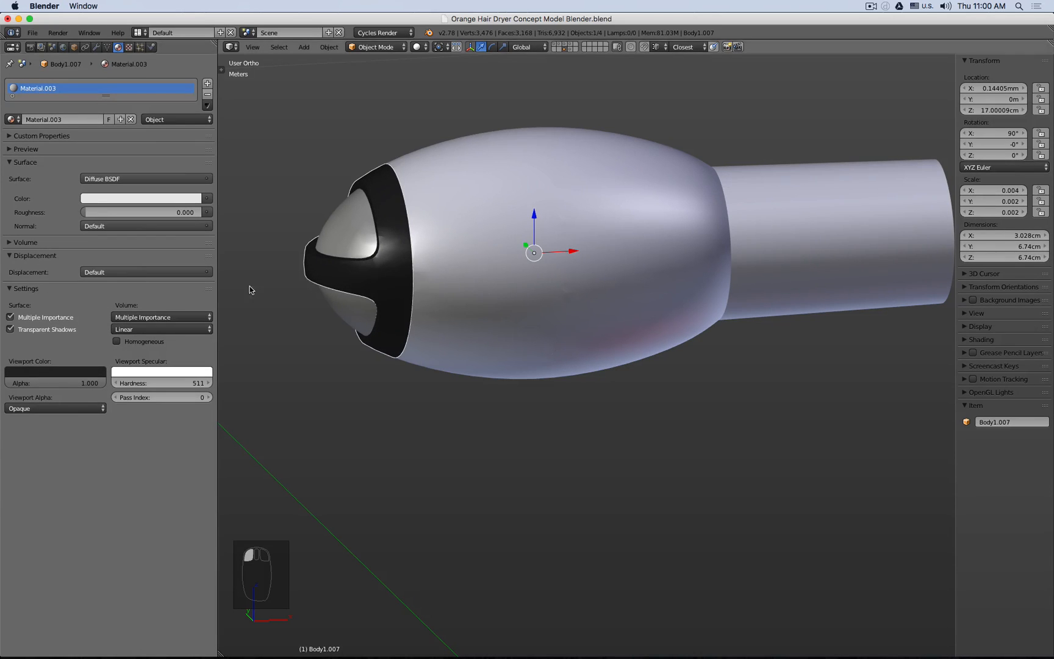
- Give the middle body section an Object-linked new material with an orange viewport color
right_click(496, 175)
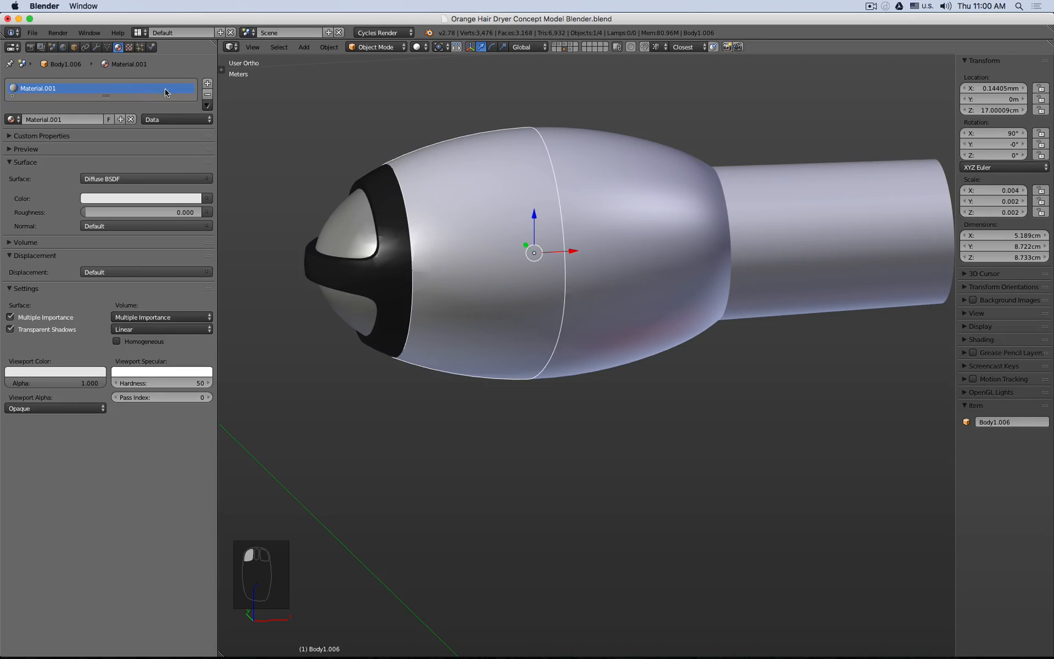
left_click(147, 119)
left_click(146, 105)
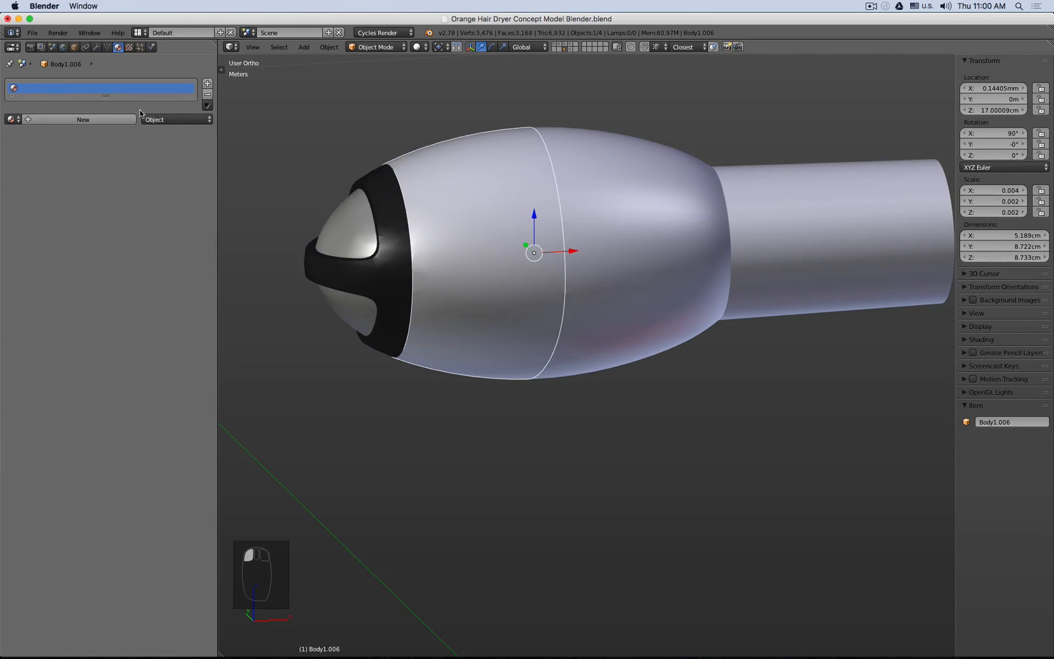
left_click(83, 119)
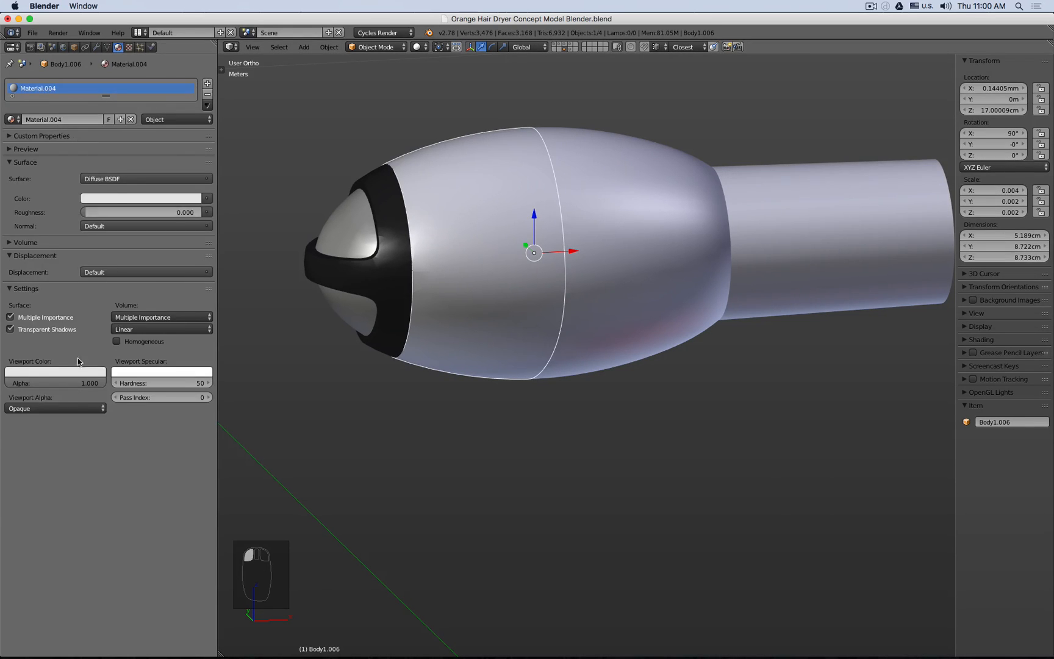
left_click(79, 377)
left_click_drag(60, 293, 31, 294)
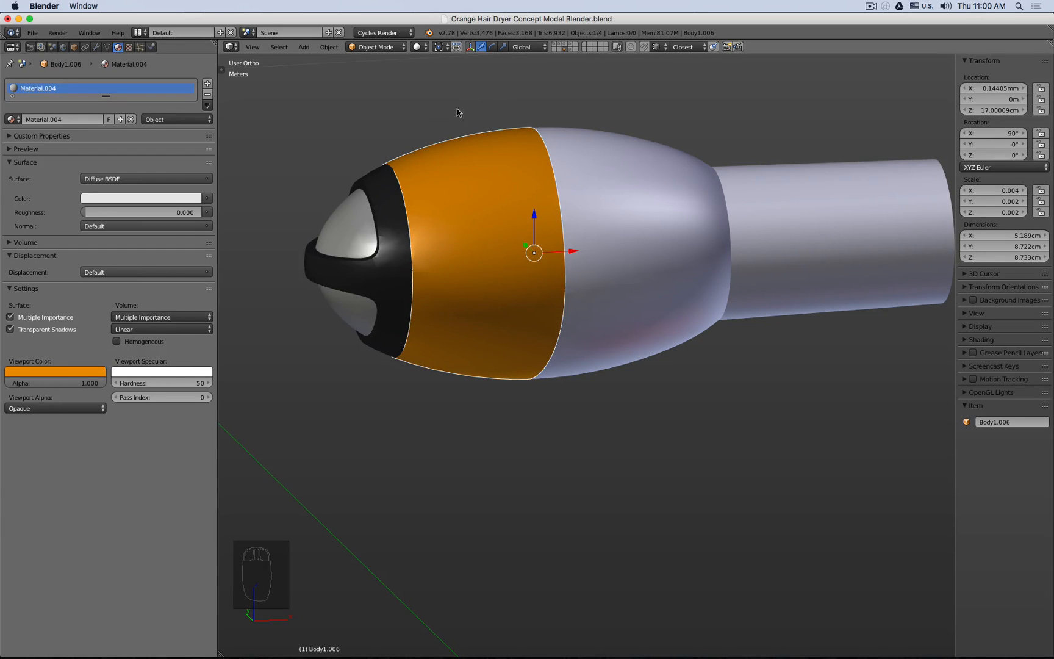
middle_click_drag(444, 117, 610, 148)
right_click(610, 147)
key("KP_1")
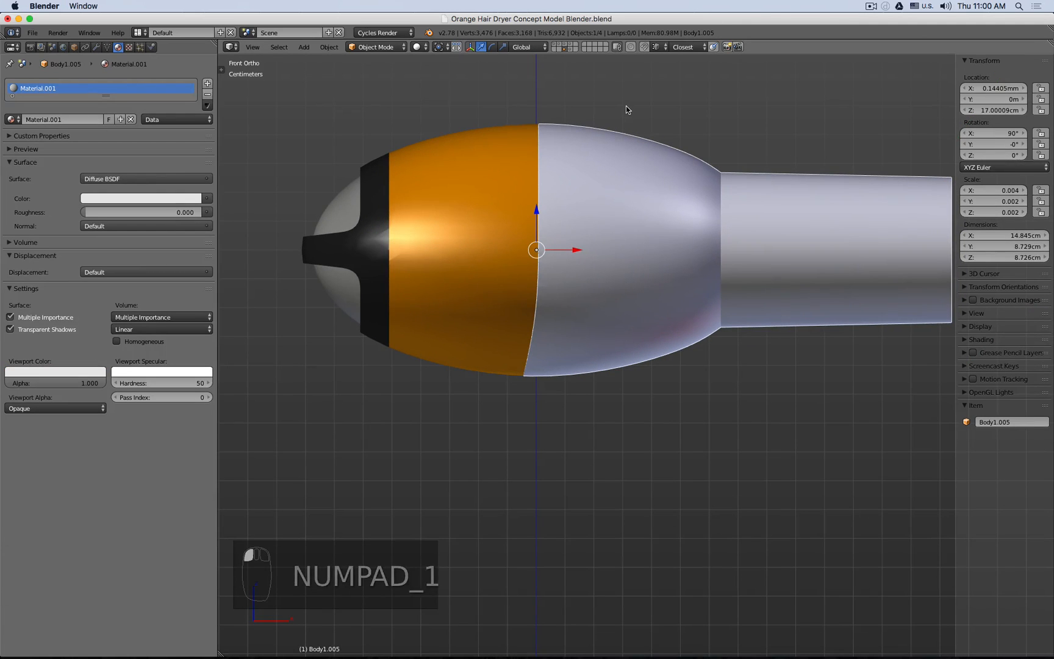
left_click(12, 119)
- Rename the middle body section's material as Orange
right_click(430, 177)
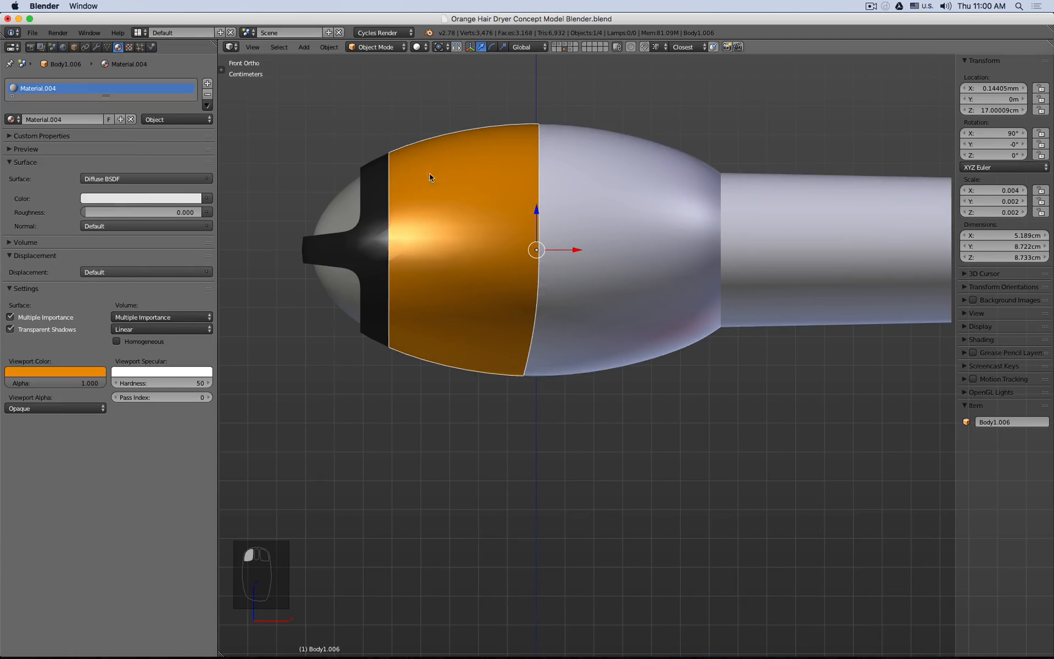
double_click(92, 119)
type("Orange")
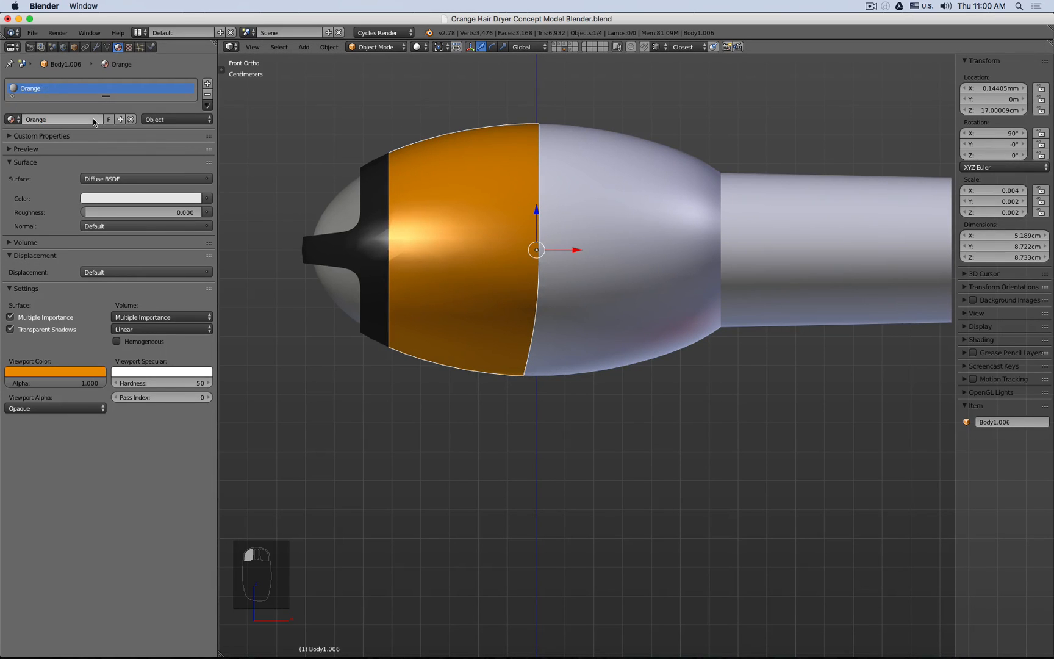
key("Return")
- Assign the Orange material to the Data-linked slot of the body section with the nozzle
right_click(742, 179)
left_click(14, 119)
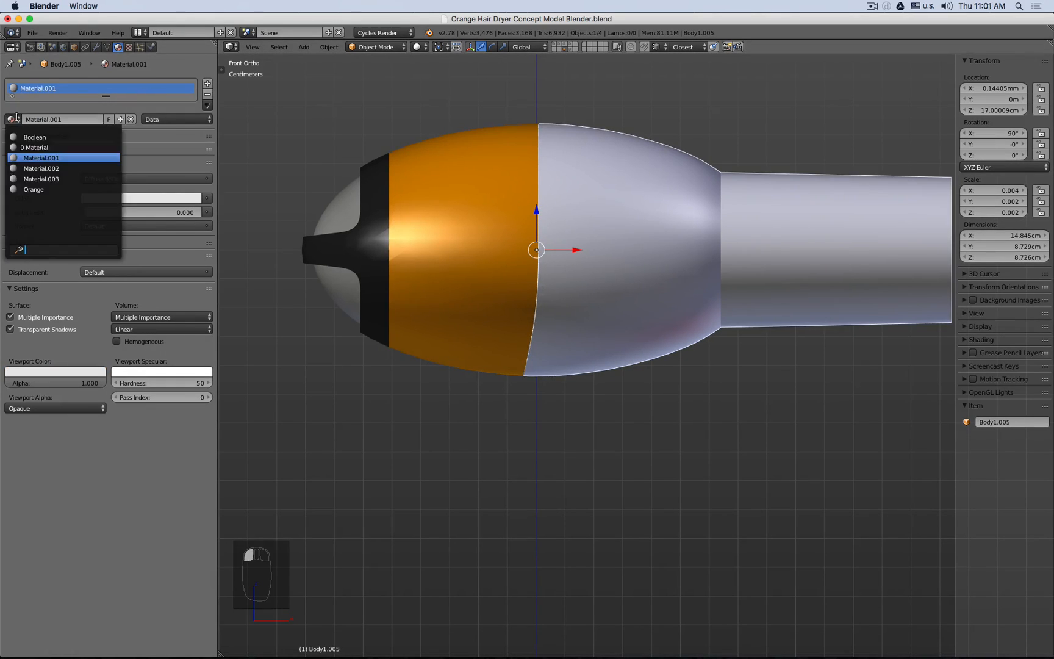
left_click(37, 189)
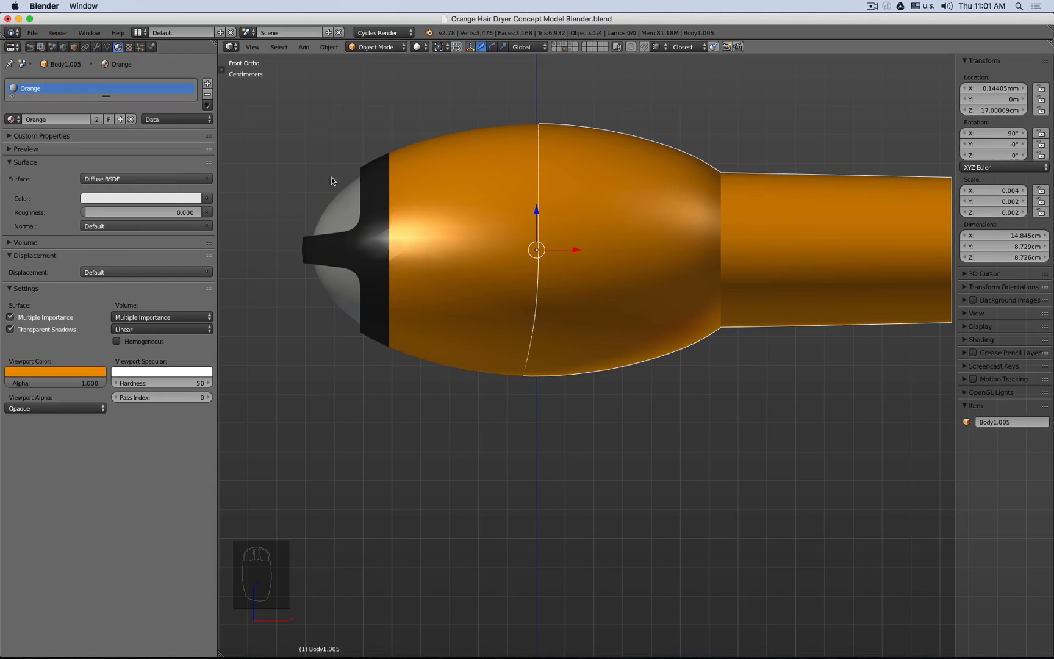
- Switch the nozzle section's material link to Object and assign the Orange material to that slot
left_click(206, 120)
left_click(183, 111)
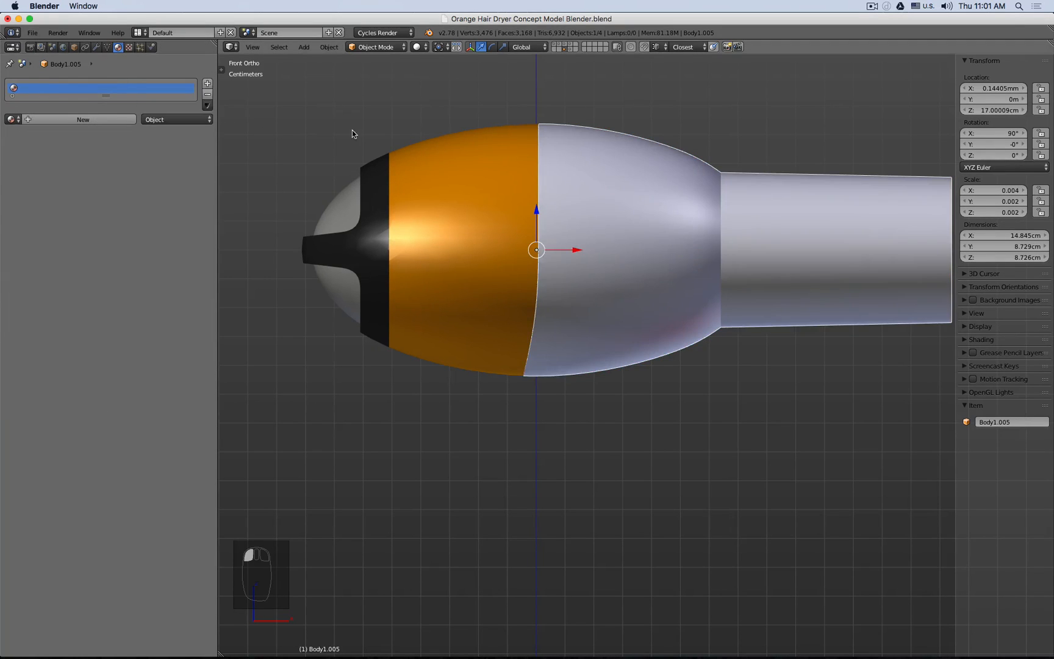
left_click(81, 119)
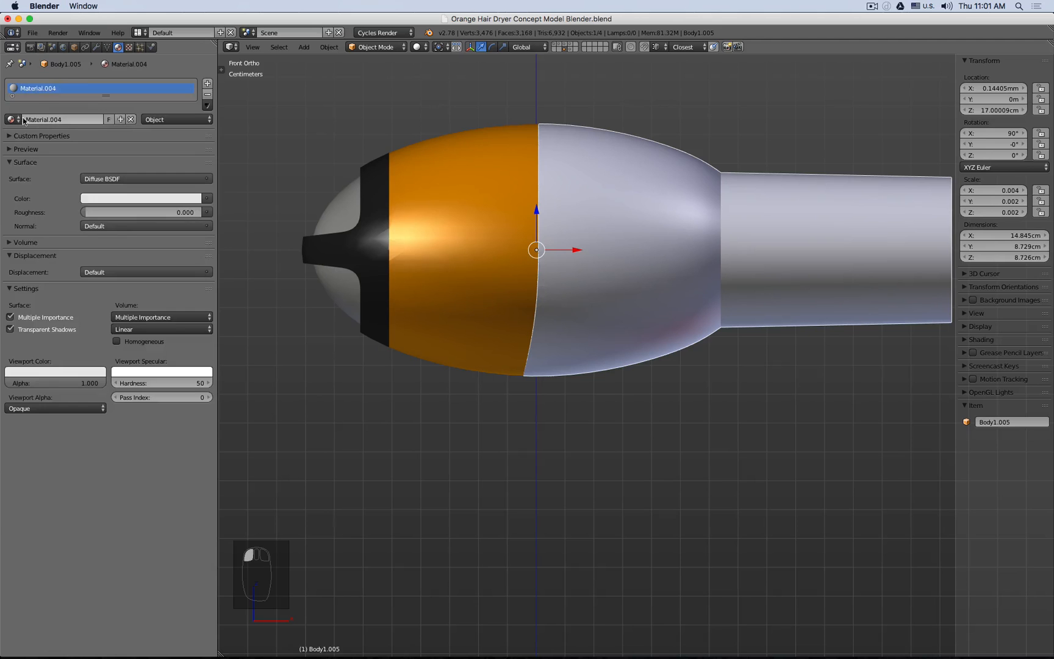
left_click(14, 119)
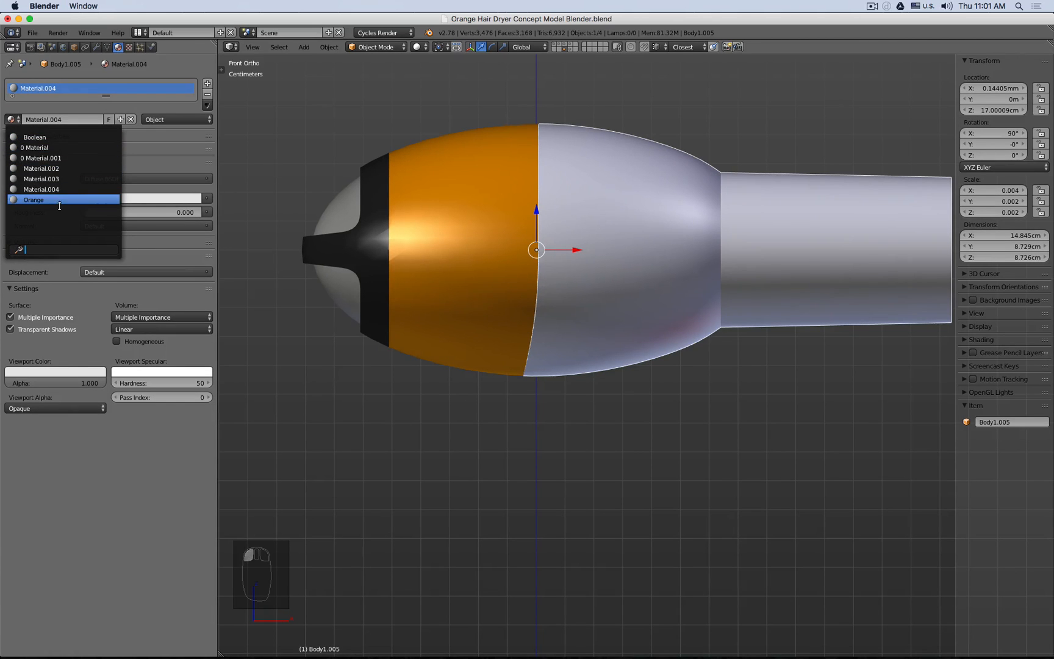
left_click(33, 200)
- Examine the shared mesh in Edit Mode from the nozzle section, the rear frame and the rear inset in turn
scroll(402, 238, "up", 2)
scroll(403, 238, "down", 4)
middle_click_drag(403, 214, 444, 230)
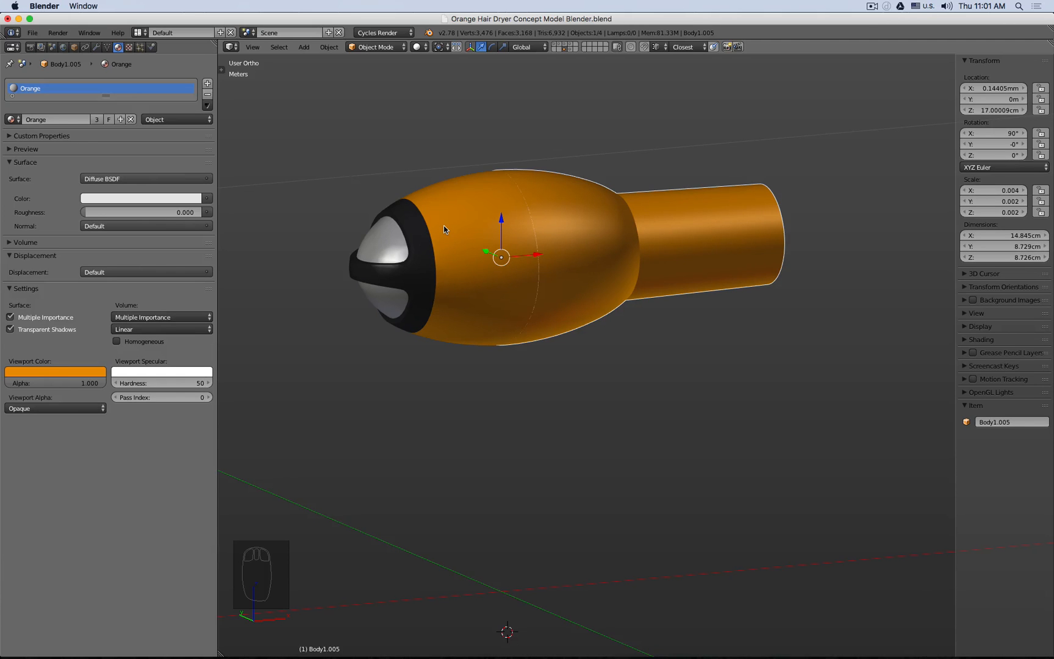
key("Tab")
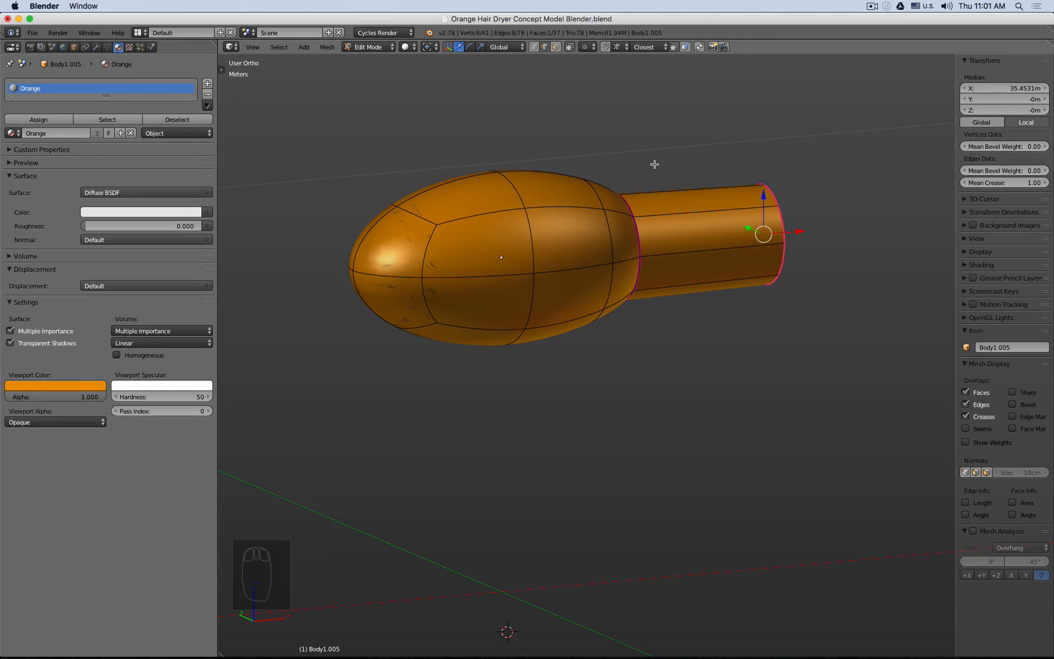
key("Tab")
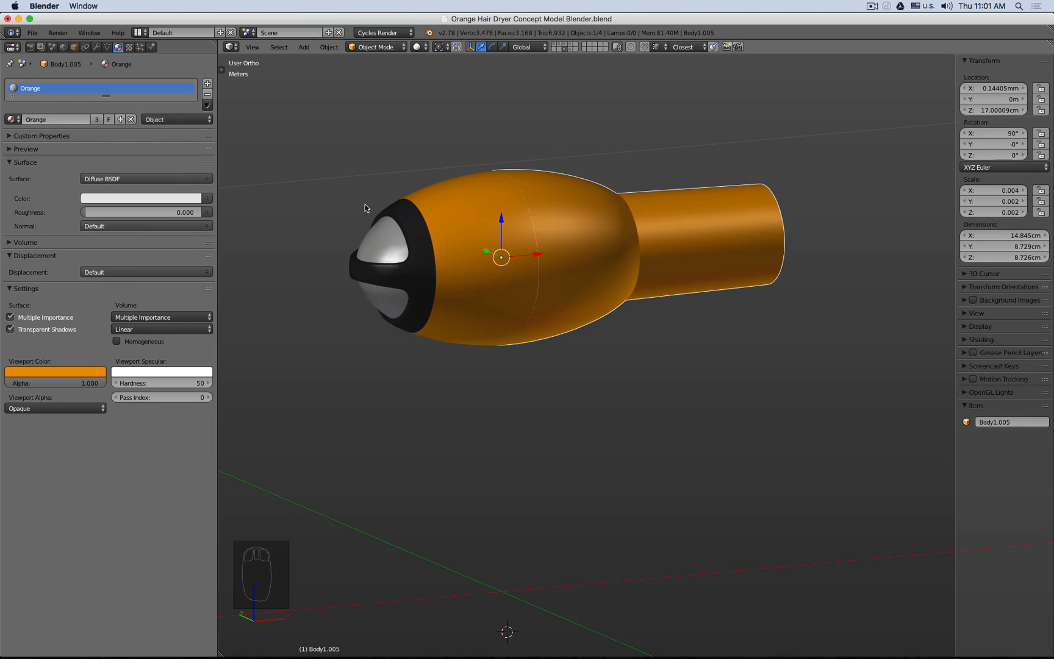
right_click(391, 211)
key("Tab")
key("Tab")
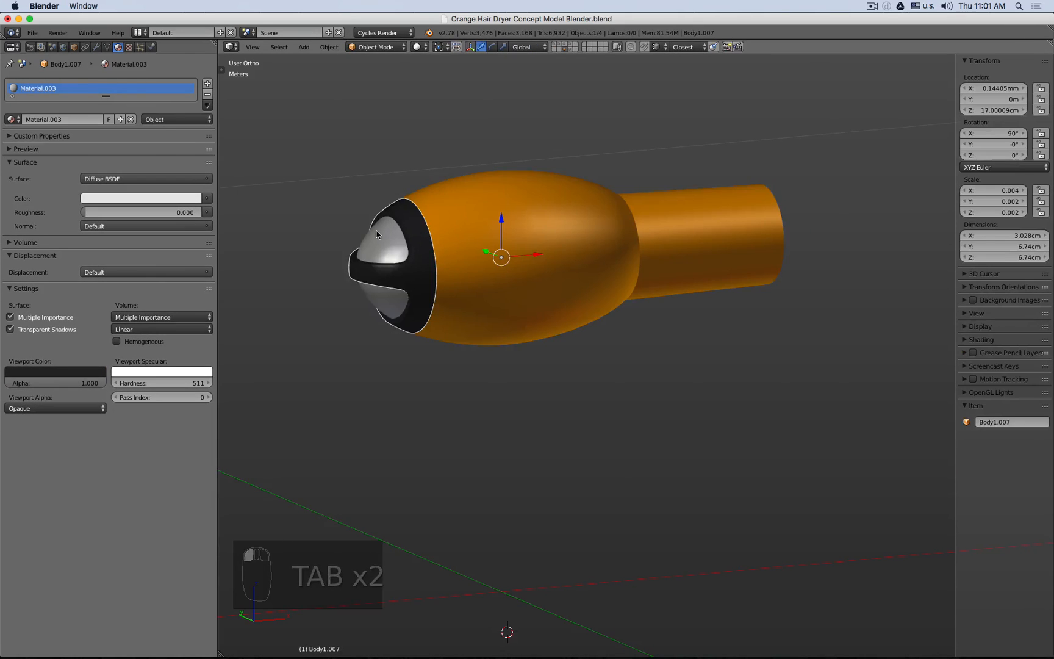
right_click(376, 234)
key("Tab")
key("Tab")
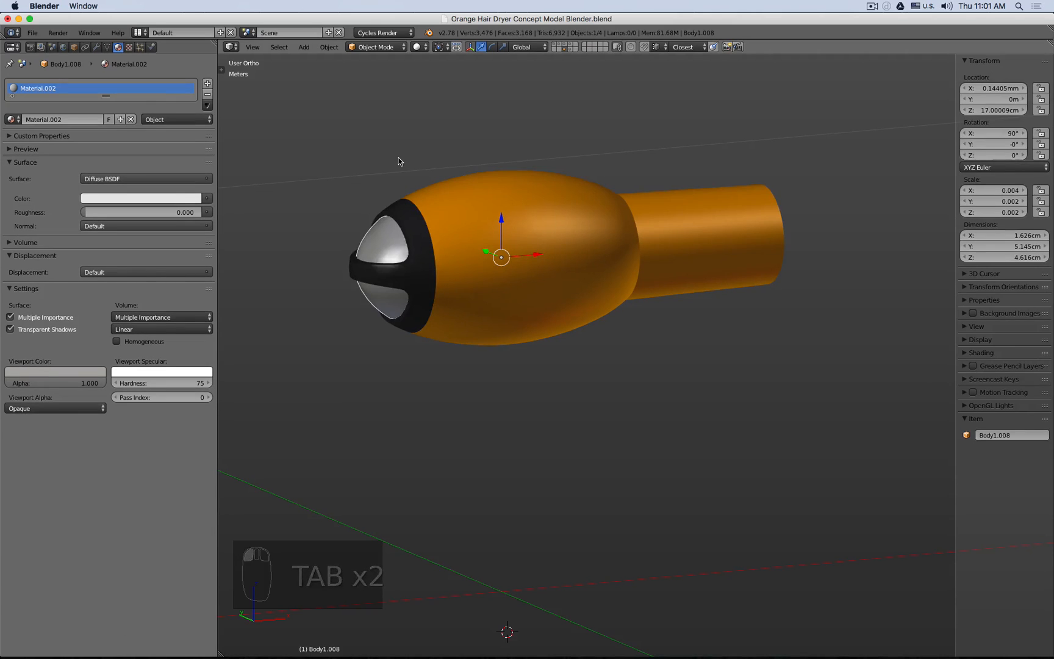
- Highlight the four edges of the upper rear face in the inset's mesh and return to Object Mode
key("Tab")
left_click(425, 232)
left_click(417, 216, "shift")
left_click(379, 219, "shift")
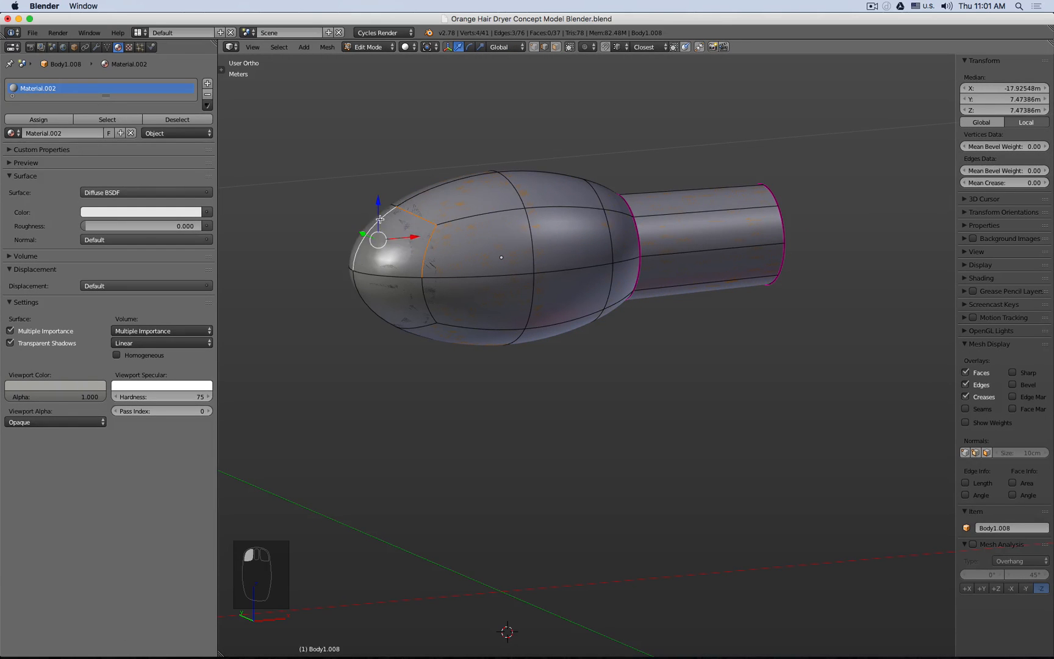
left_click(388, 272, "shift")
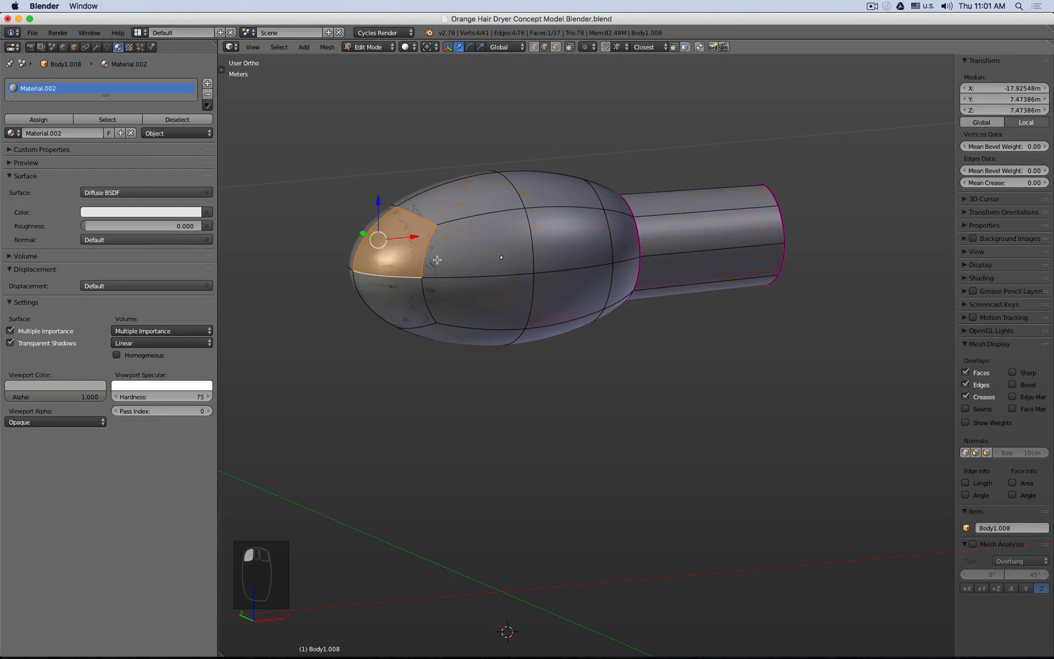
key("Tab")
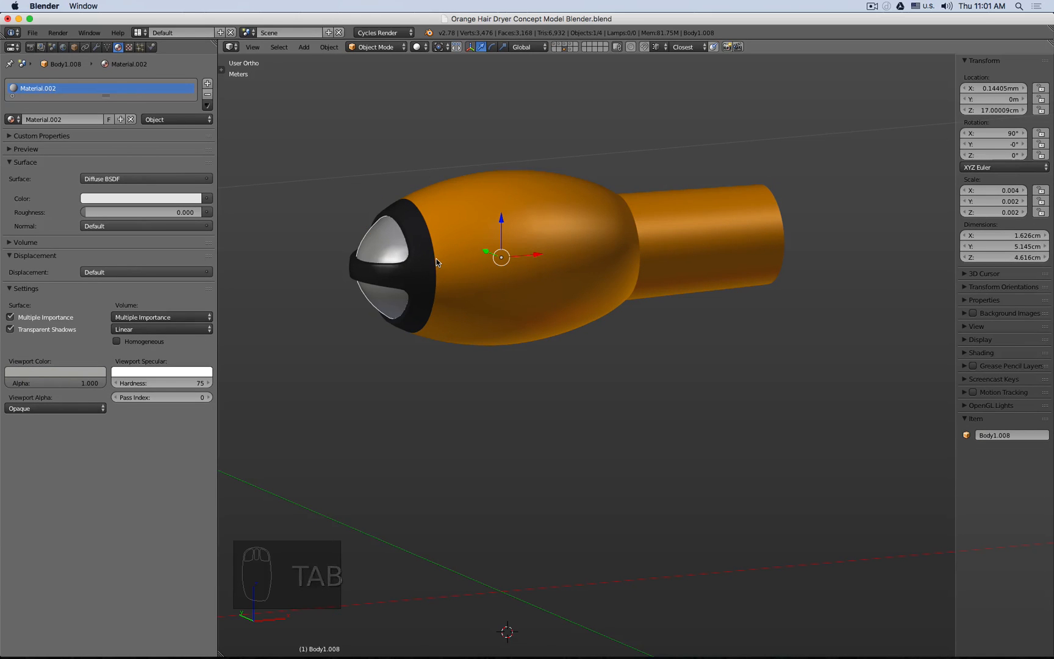
- Examine the body parts from the front in wireframe and solid shading with the nozzle section selected
key("KP_1")
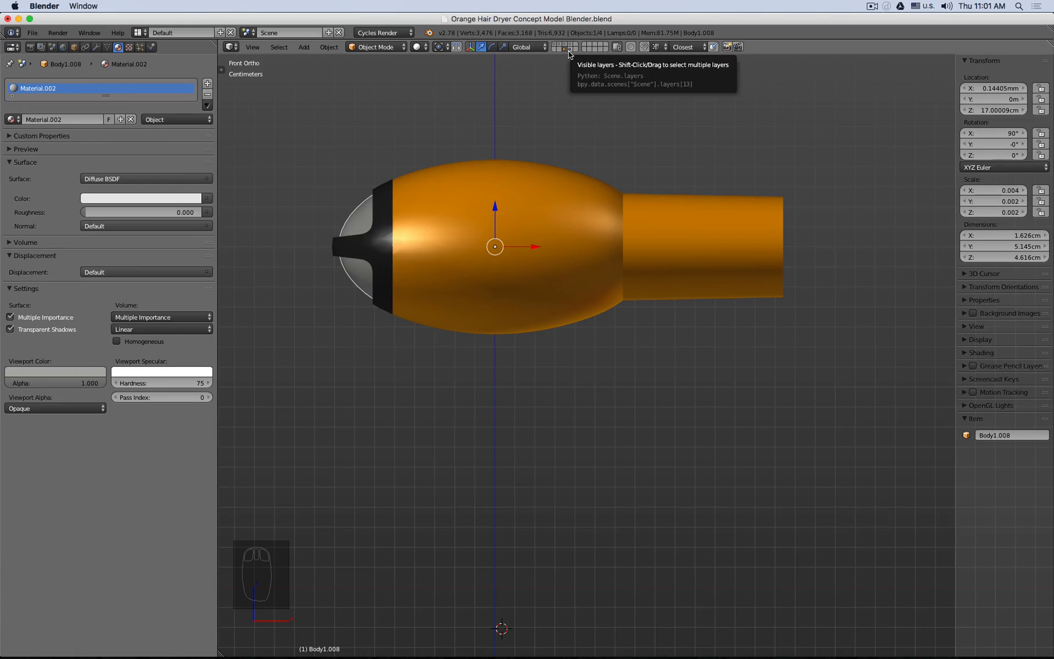
mouse_move(483, 158)
middle_mouse_down()
mouse_move(574, 205)
mouse_move(752, 220)
mouse_move(744, 150)
mouse_move(562, 142)
mouse_move(489, 171)
mouse_move(483, 163)
middle_mouse_up()
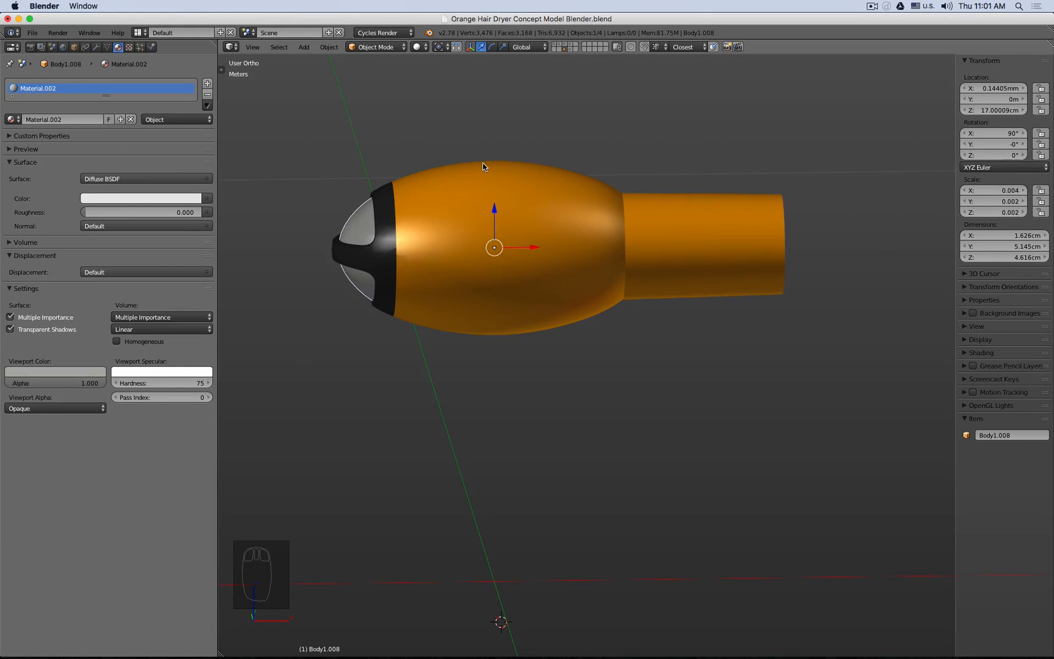
key("KP_1")
key("z")
right_click(494, 171)
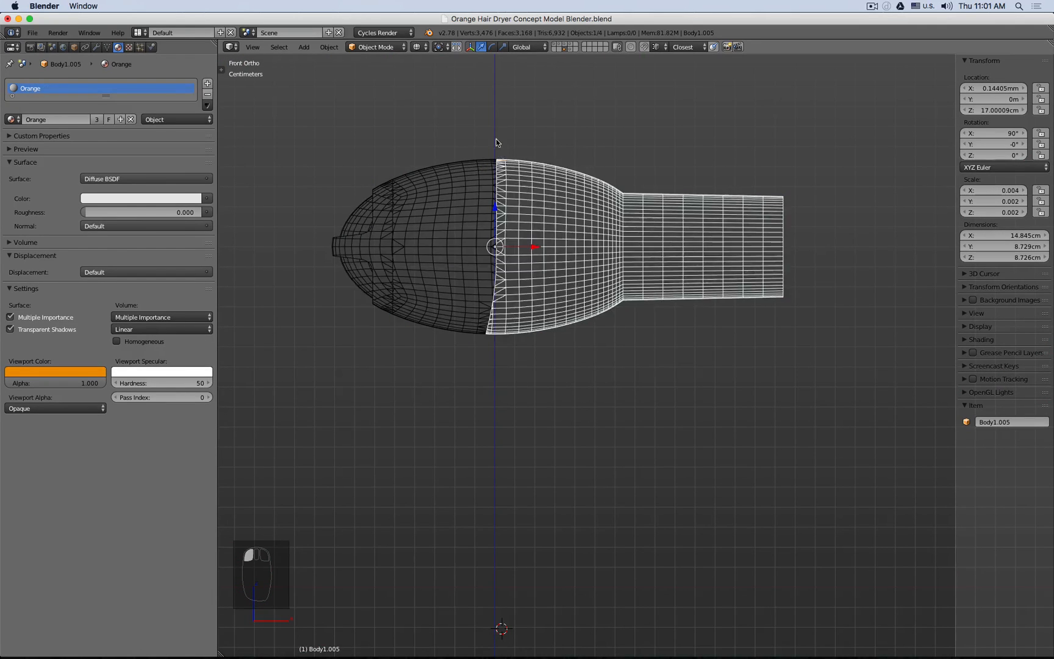
key("z")
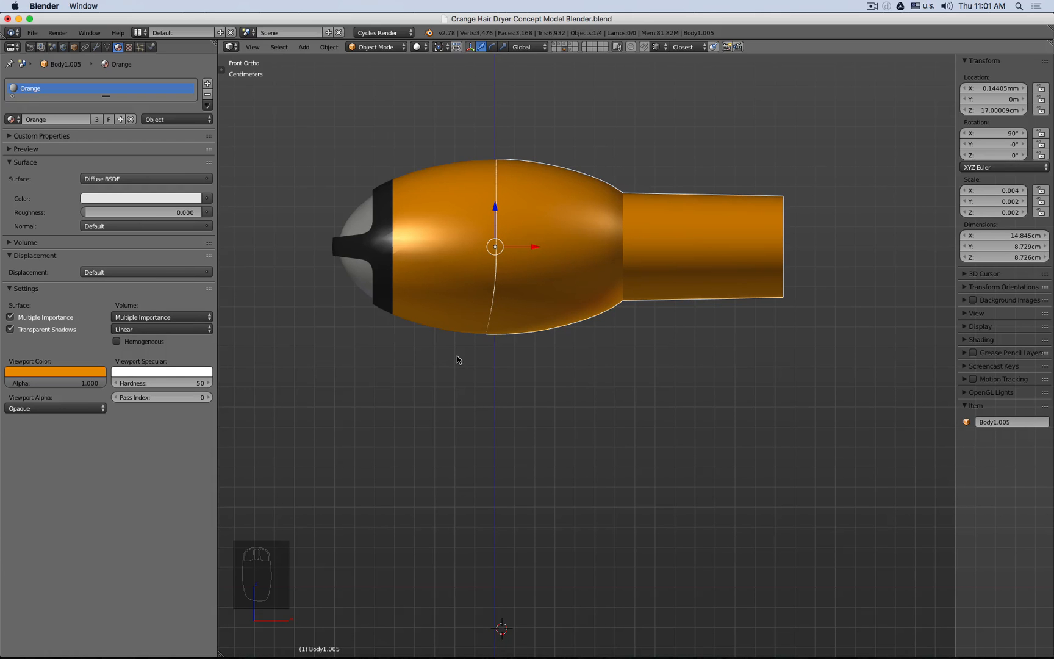
scroll(404, 294, "up", 6)
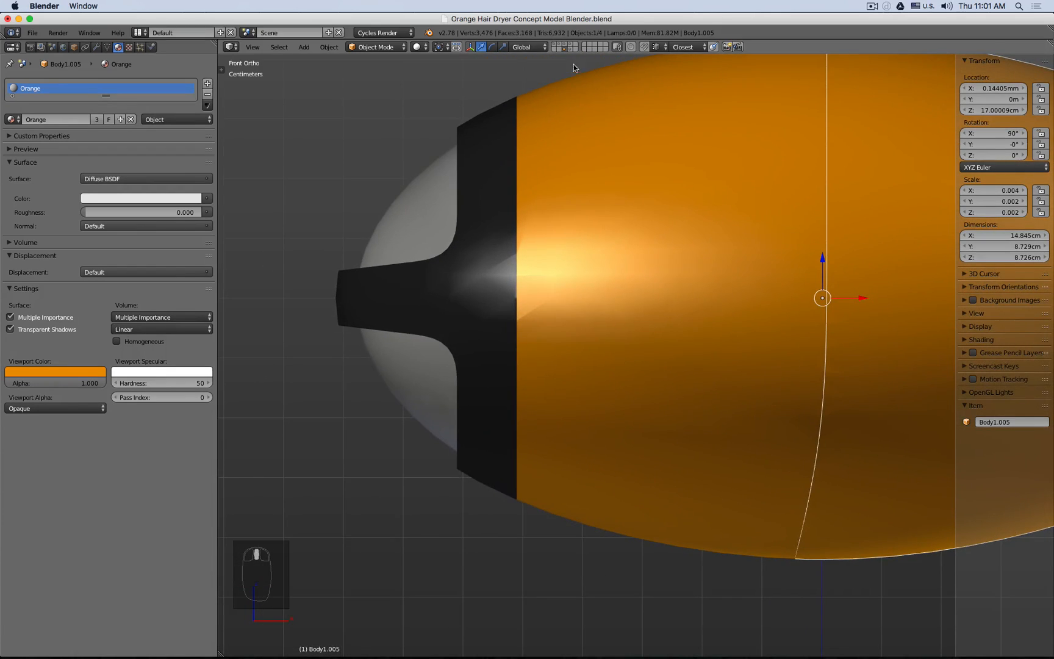
- Show the Boolean cutters with the body parts and open the T-shaped rear cutter for vertex editing in front wireframe view
left_click(565, 45, "shift")
middle_click_drag(469, 158, 473, 160)
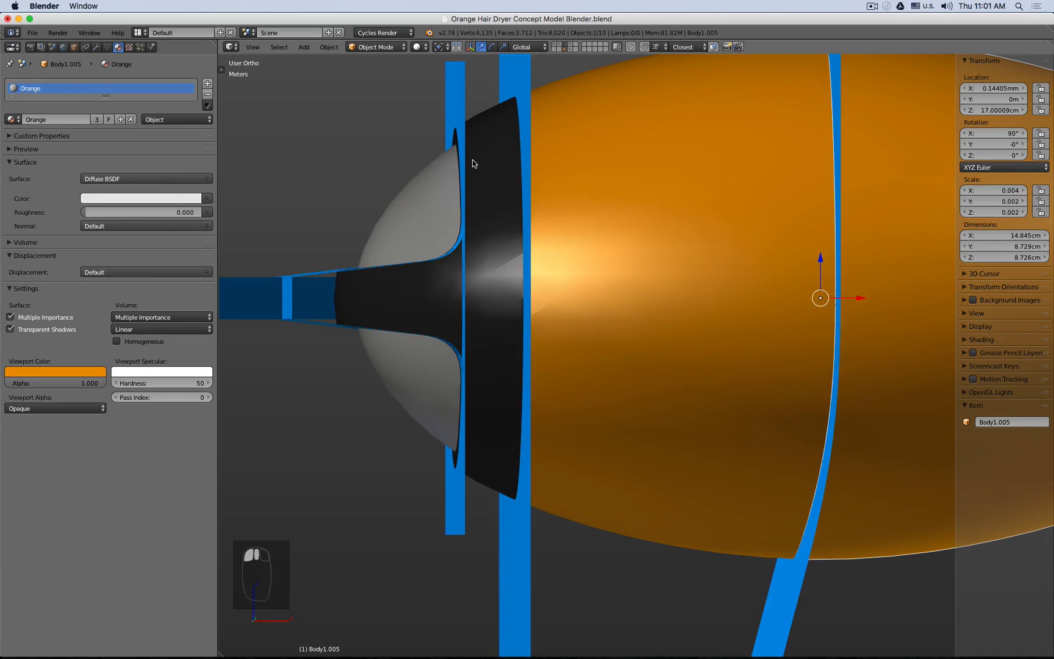
right_click(309, 274)
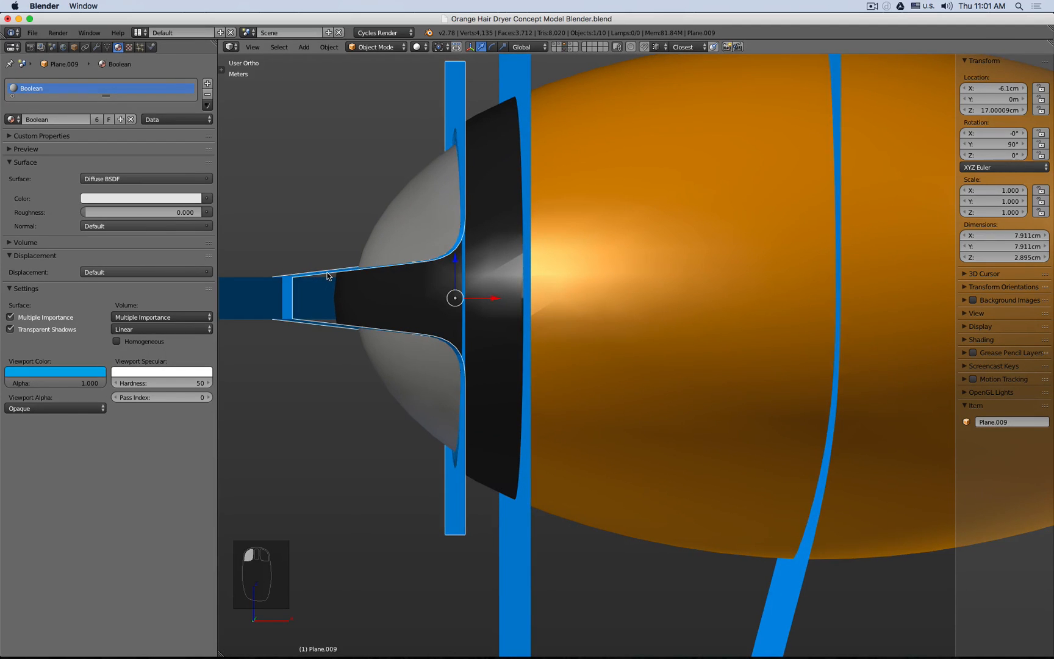
key("KP_1")
key("Tab")
key("z")
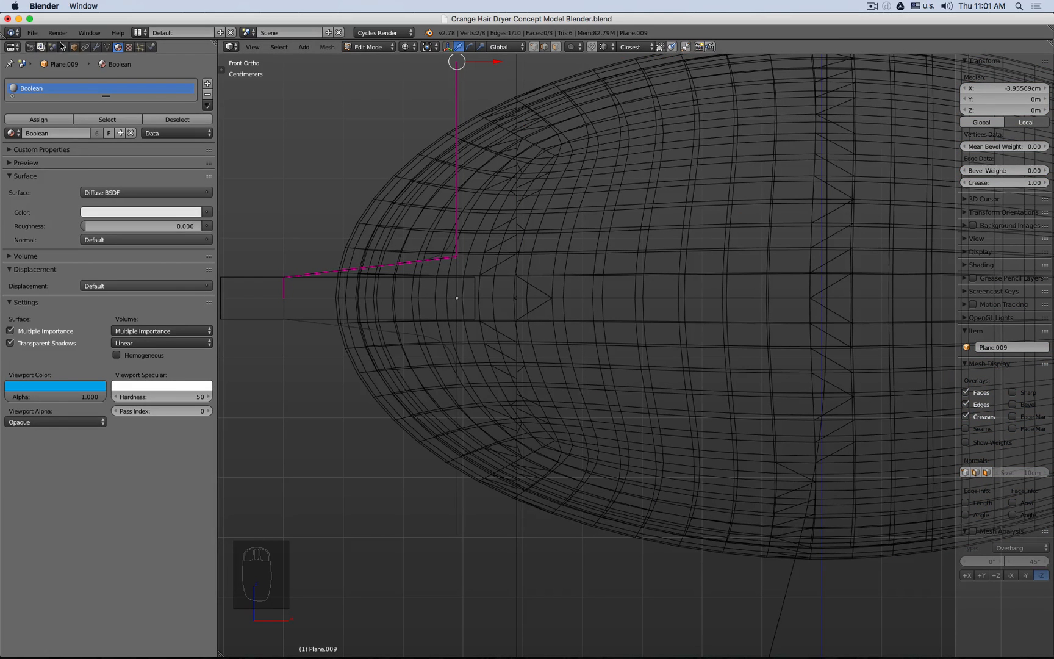
left_click(533, 47)
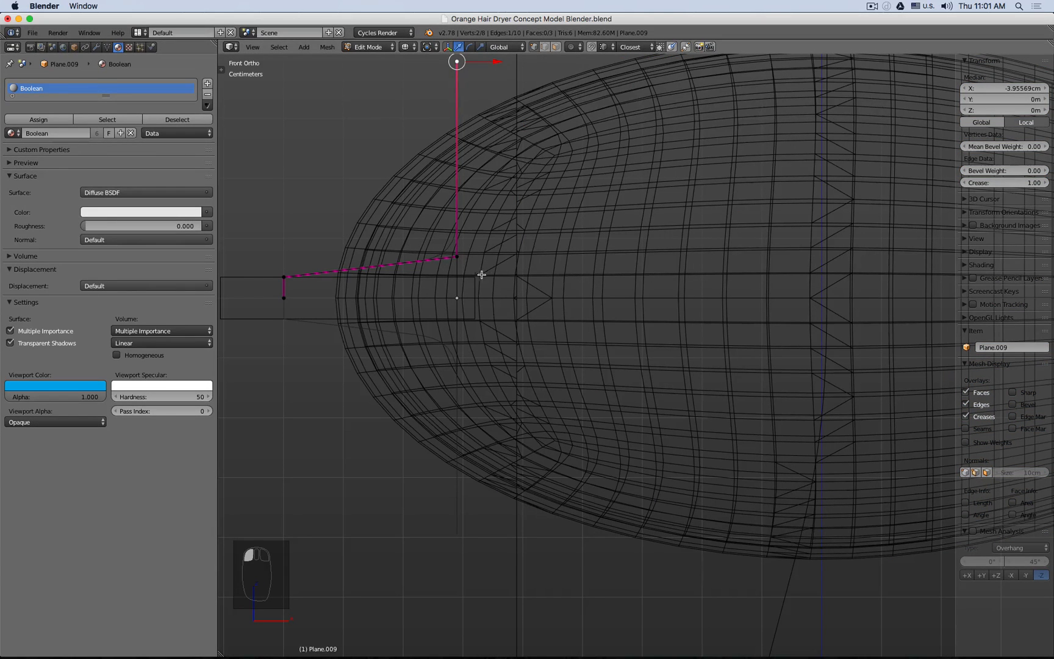
- Move the rear cutter's inner corner vertex about -2.4 mm in X and 1.3 mm in Z, and return to solid Object Mode
key("a")
key("b")
left_click_drag(433, 230, 477, 284)
key("z")
scroll(483, 289, "down", 1)
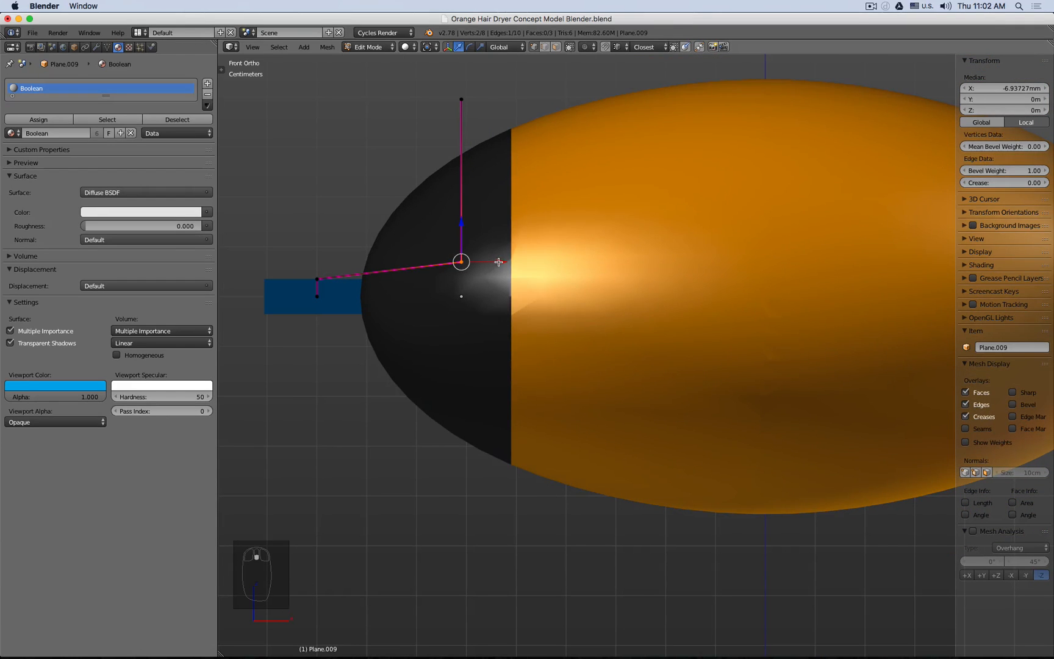
key("z")
key("g")
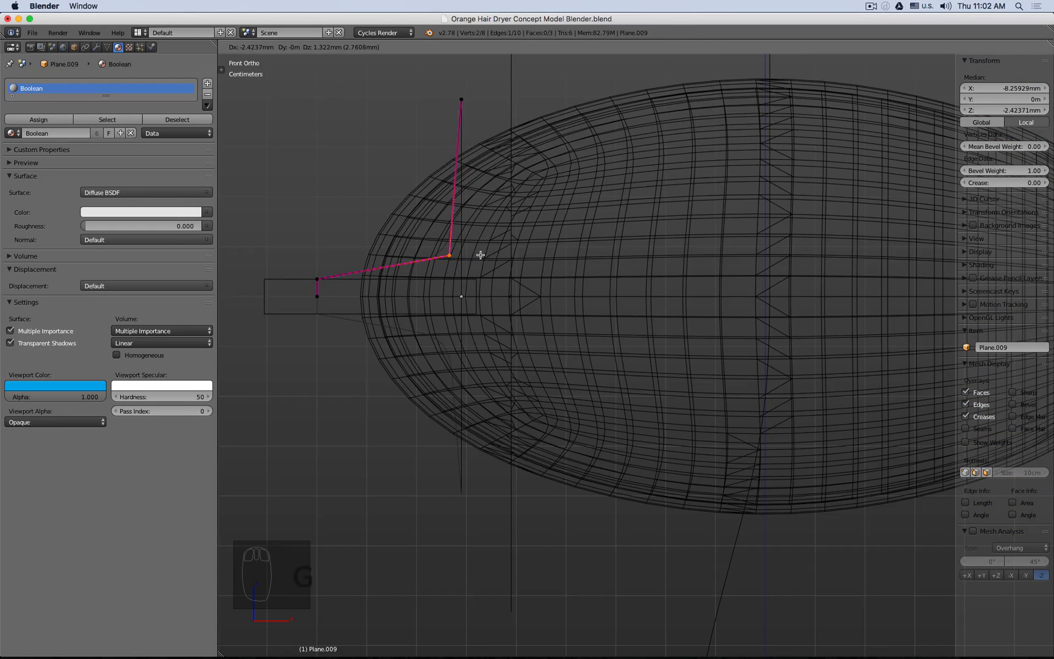
left_click(481, 255)
key("Tab")
key("z")
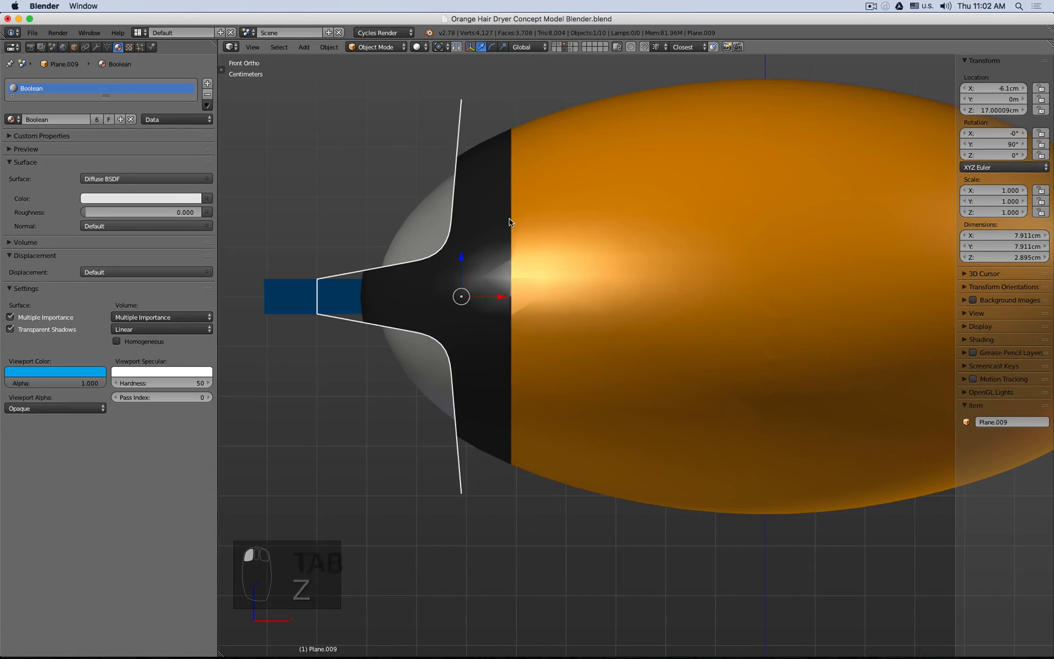
- Isolate the body parts and compare the rear cut before and after the vertex move by repeatedly undoing and redoing it
left_click(564, 46)
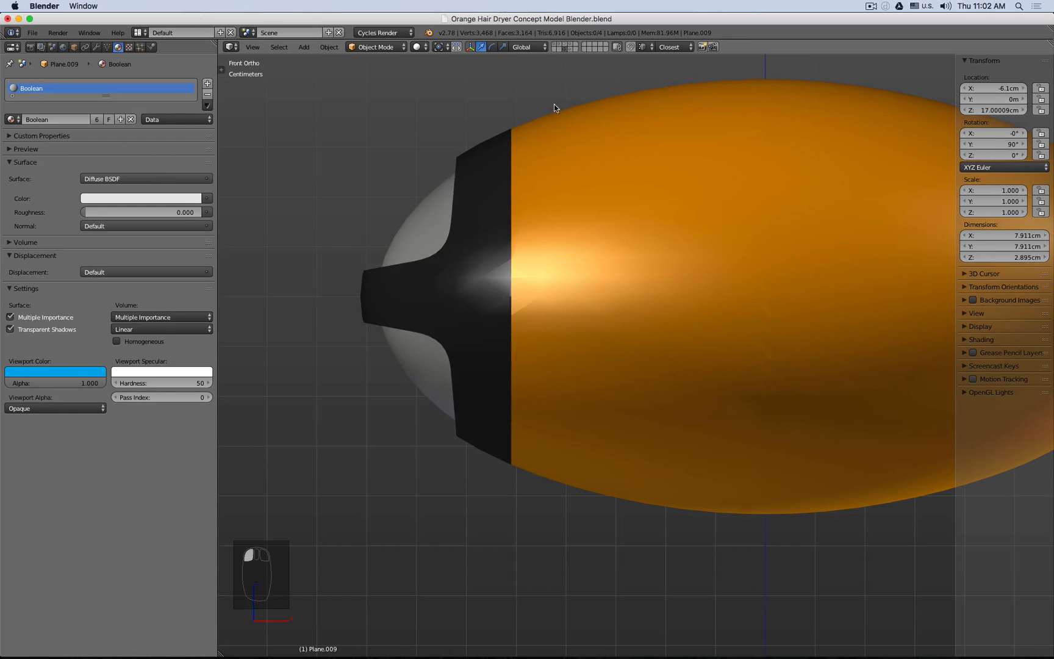
middle_click_drag(555, 106, 537, 242)
key("KP_1")
key("super+z")
key("super+z")
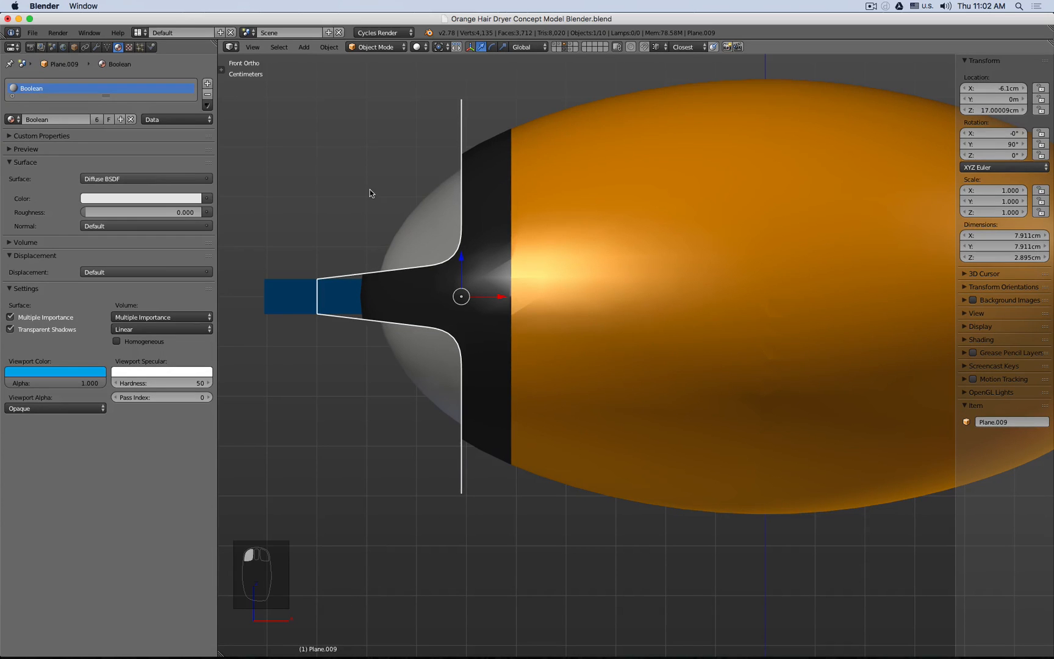
key("super+shift+z")
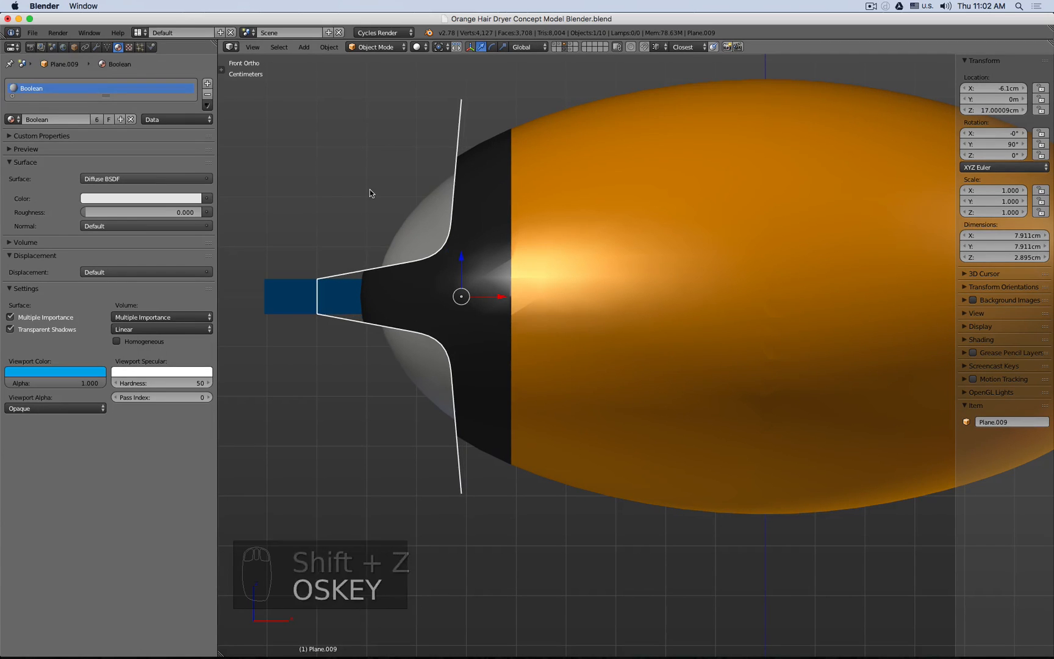
key("super+z")
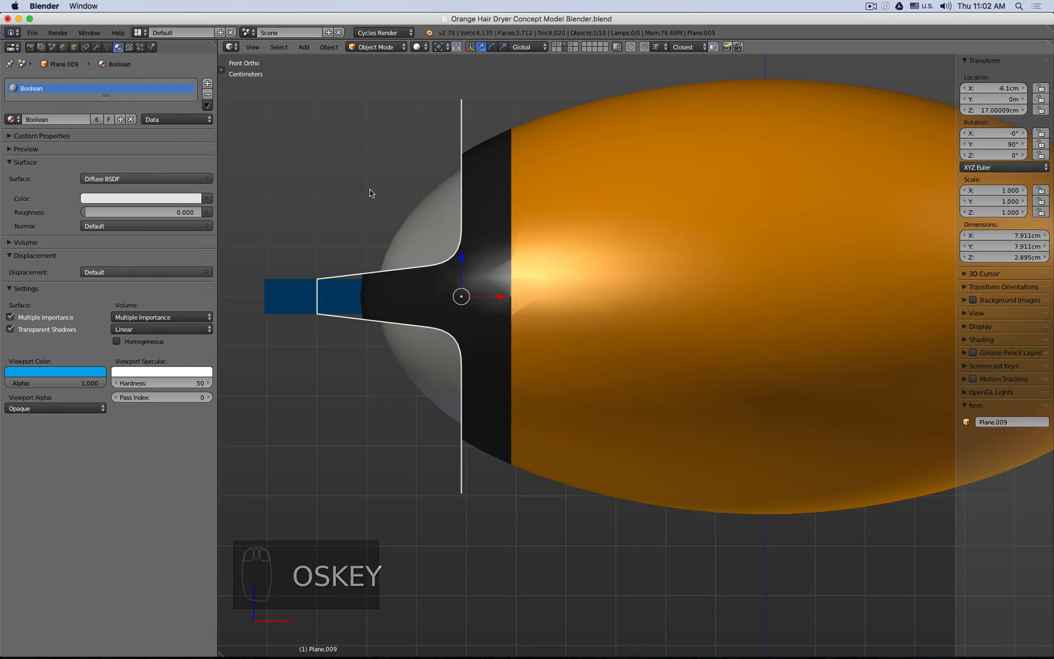
key("super+shift+z")
key("super+shift+z")
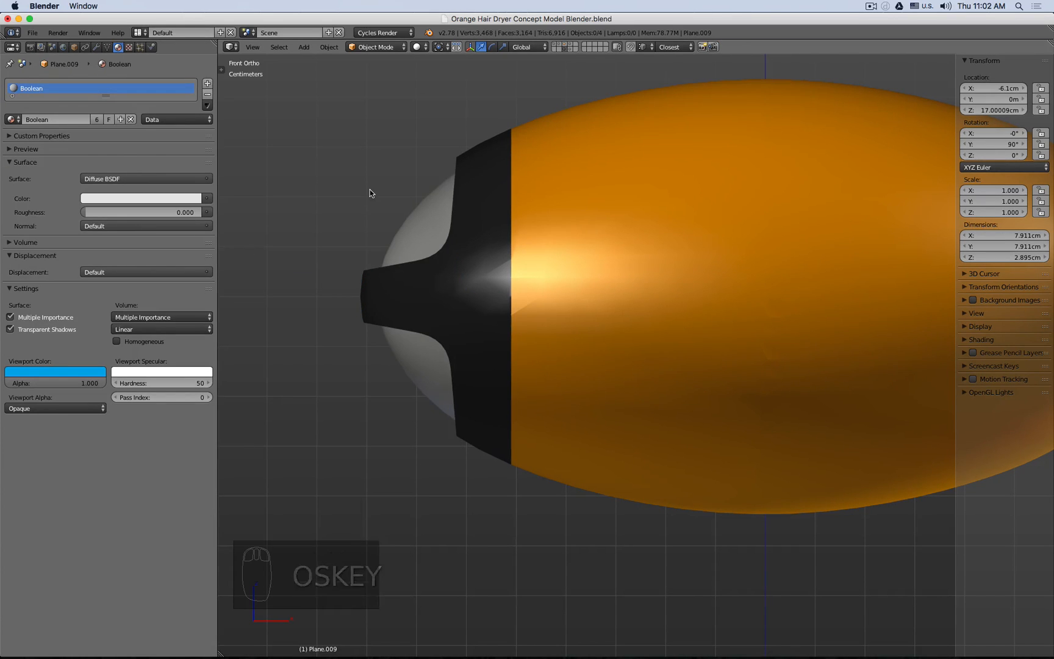
- Examine the grey hair dryer's separated handle pieces by selecting the front half, the rear half and the lower tip in turn
scroll(371, 191, "down", 2)
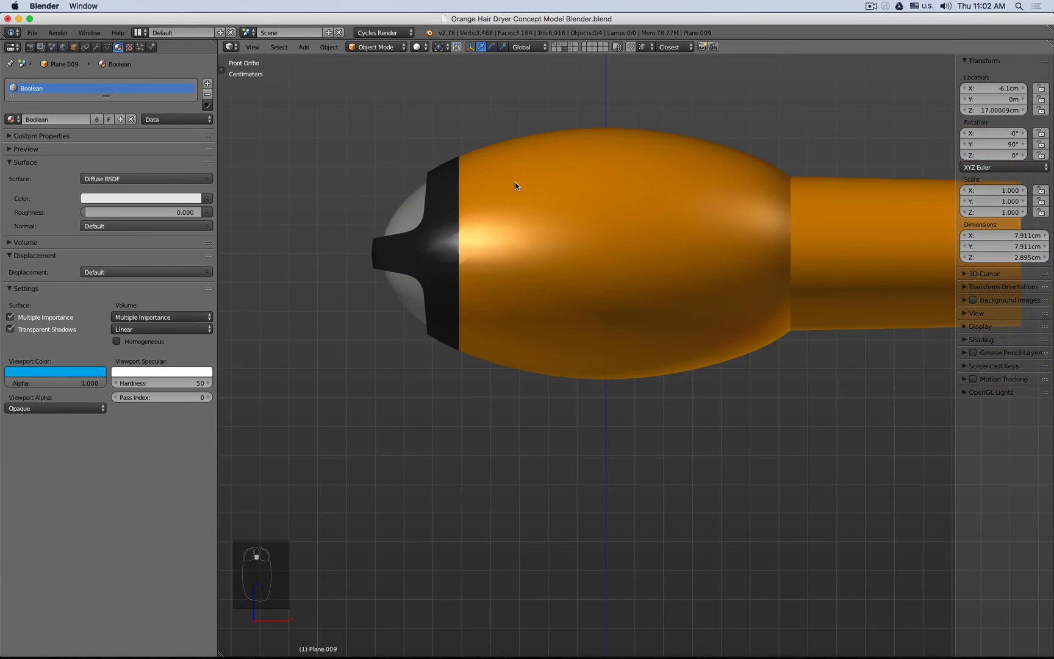
scroll(515, 182, "down", 1)
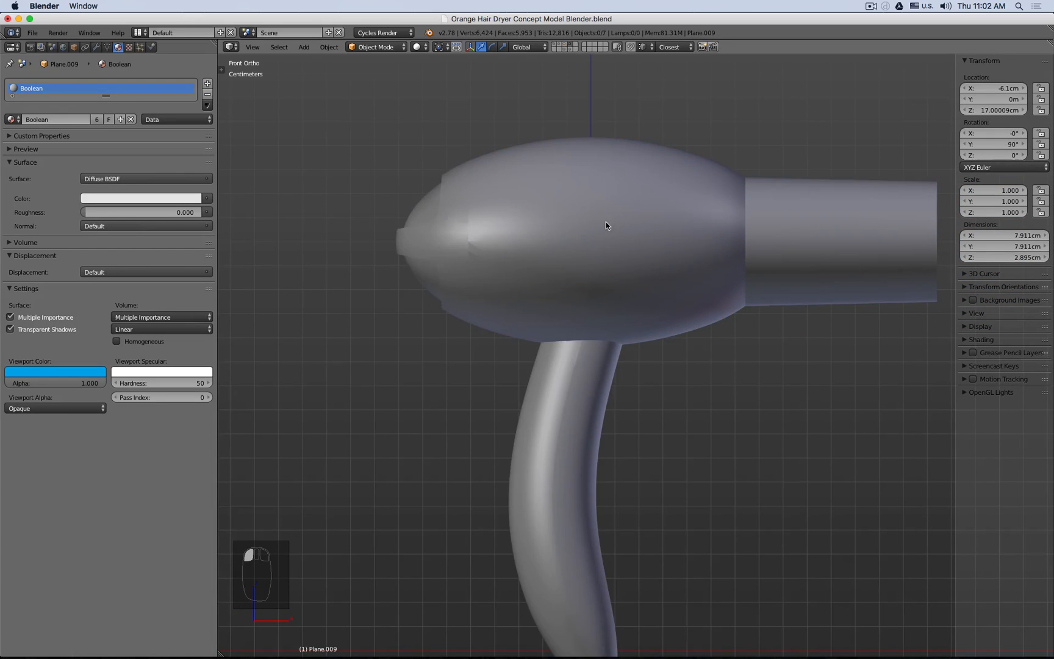
mouse_move(607, 228)
middle_mouse_down()
mouse_move(616, 313)
mouse_move(590, 279)
middle_mouse_up()
scroll(549, 287, "up", 3)
right_click(520, 297)
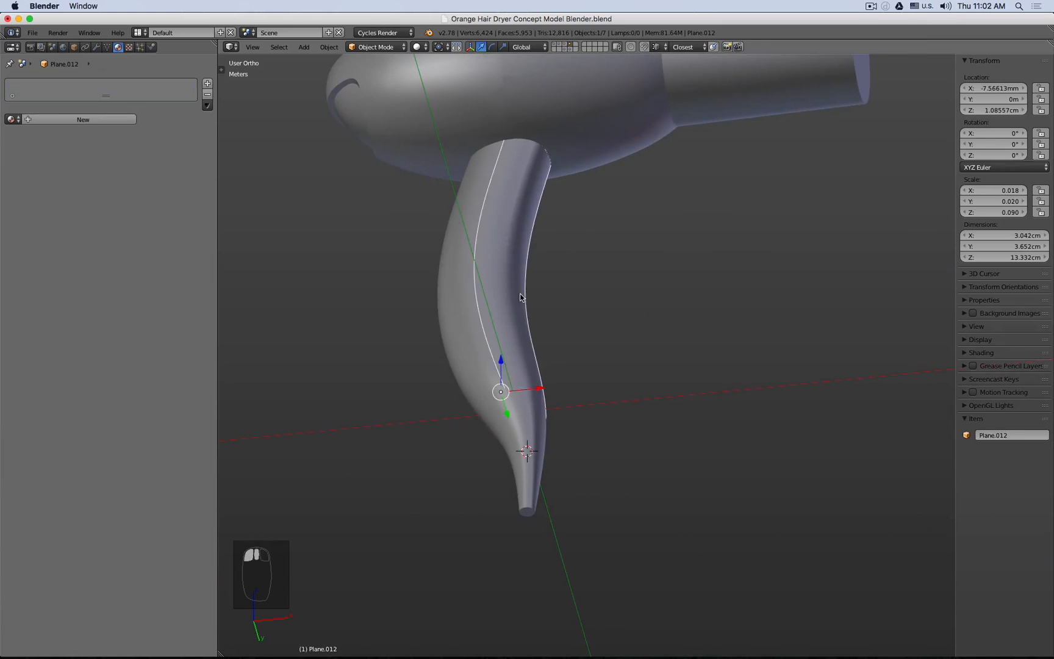
middle_click_drag(520, 297, 532, 323)
key("z")
right_click(467, 313)
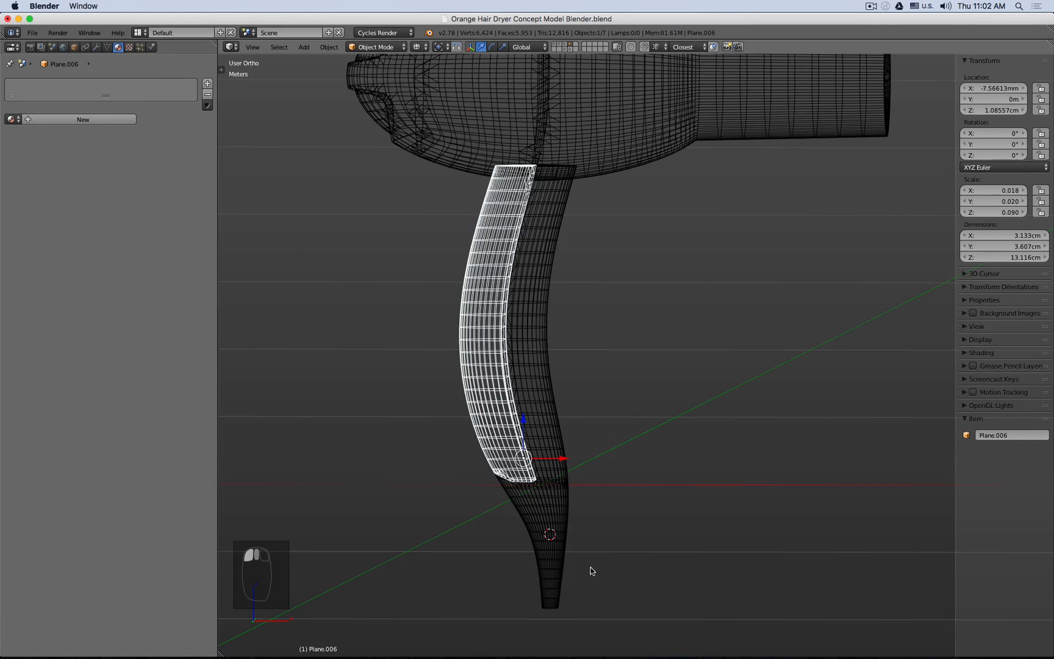
right_click(579, 534)
key("z")
key("KP_1")
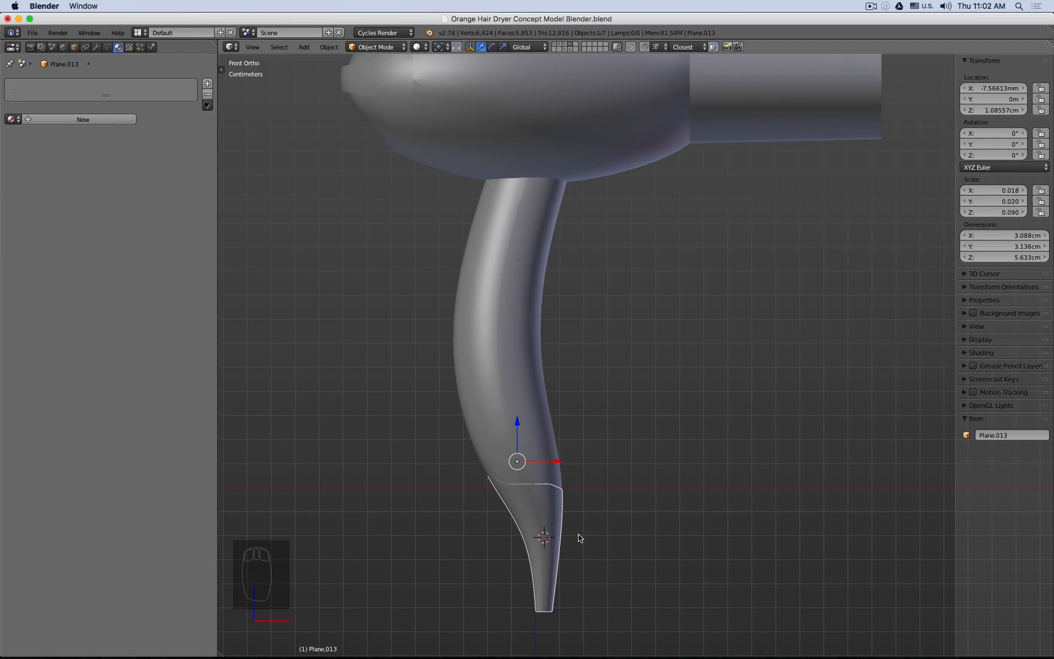
scroll(578, 534, "down", 4)
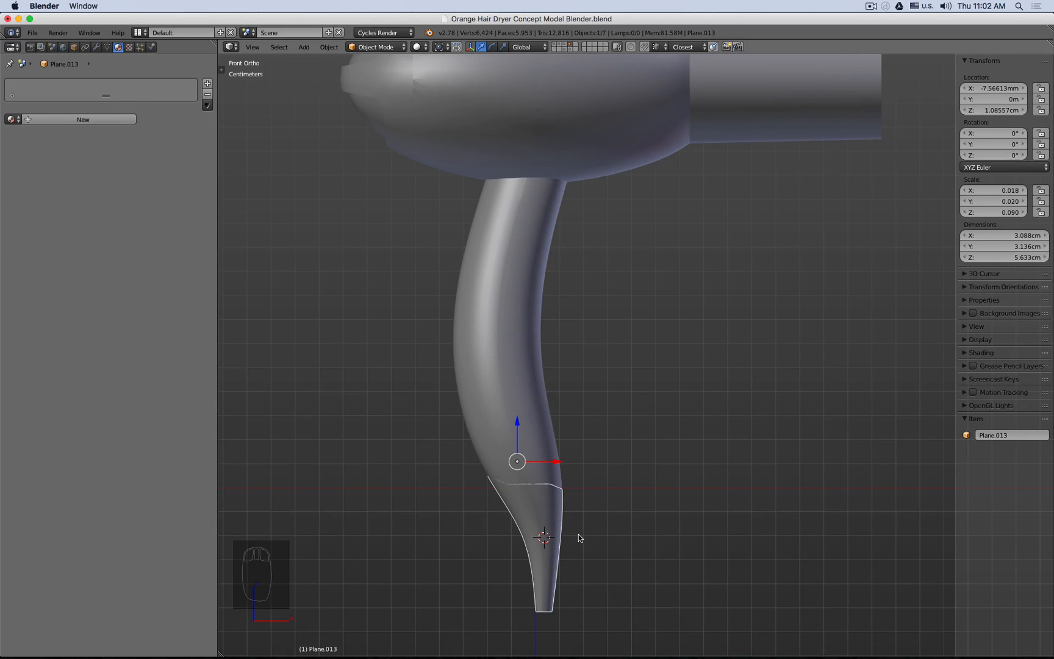
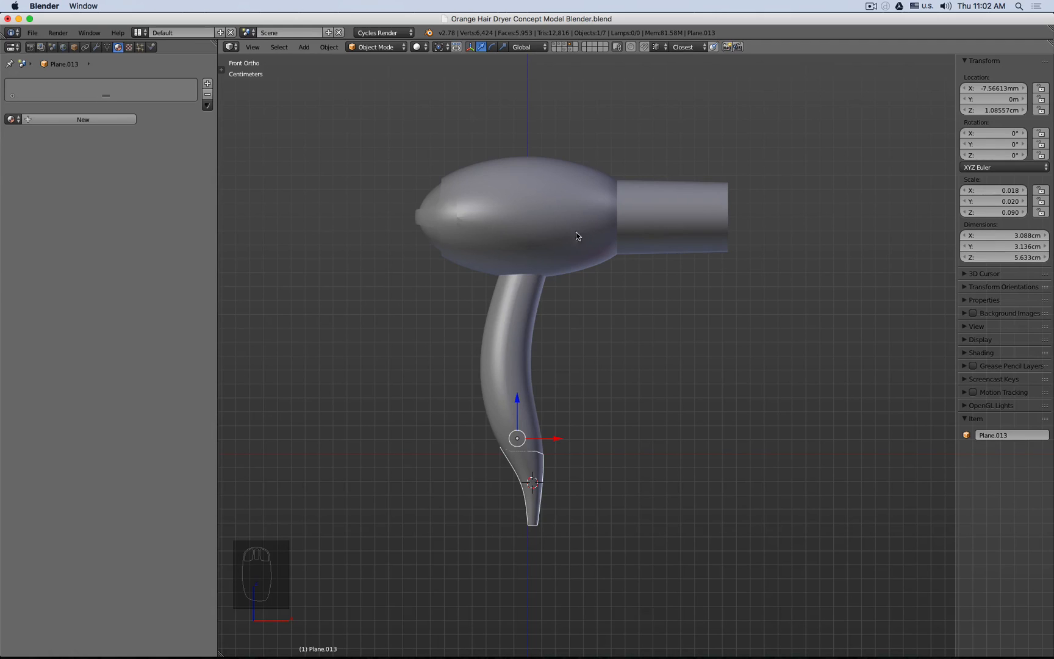
- Select the handle's front half, examine the grey model from an angle, and view only the colored body parts from the front
left_click(528, 308)
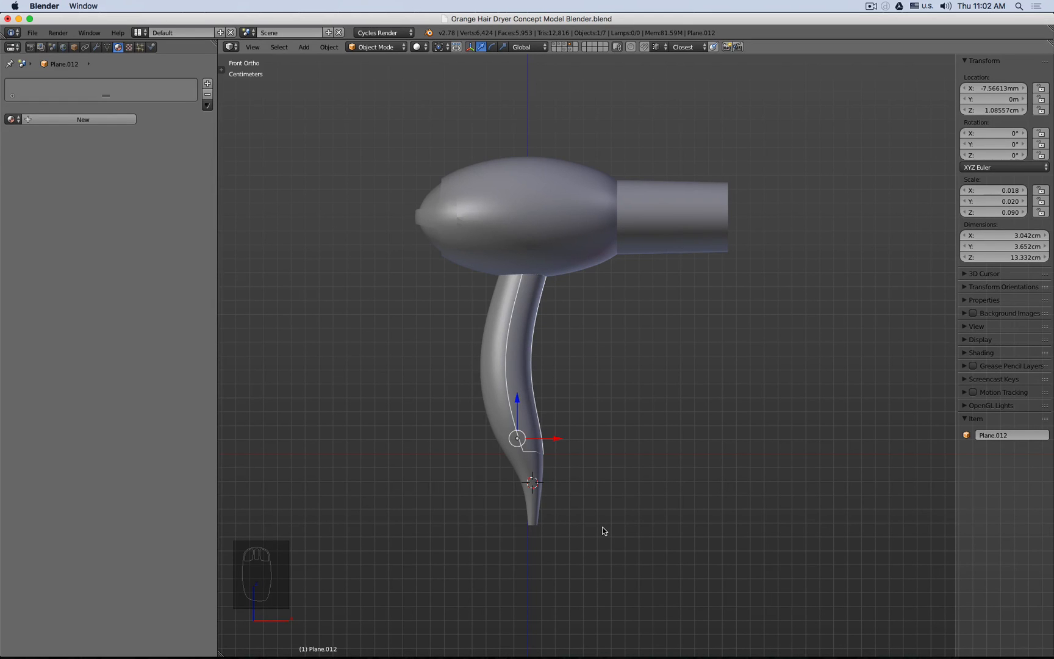
middle_click_drag(604, 531, 596, 131)
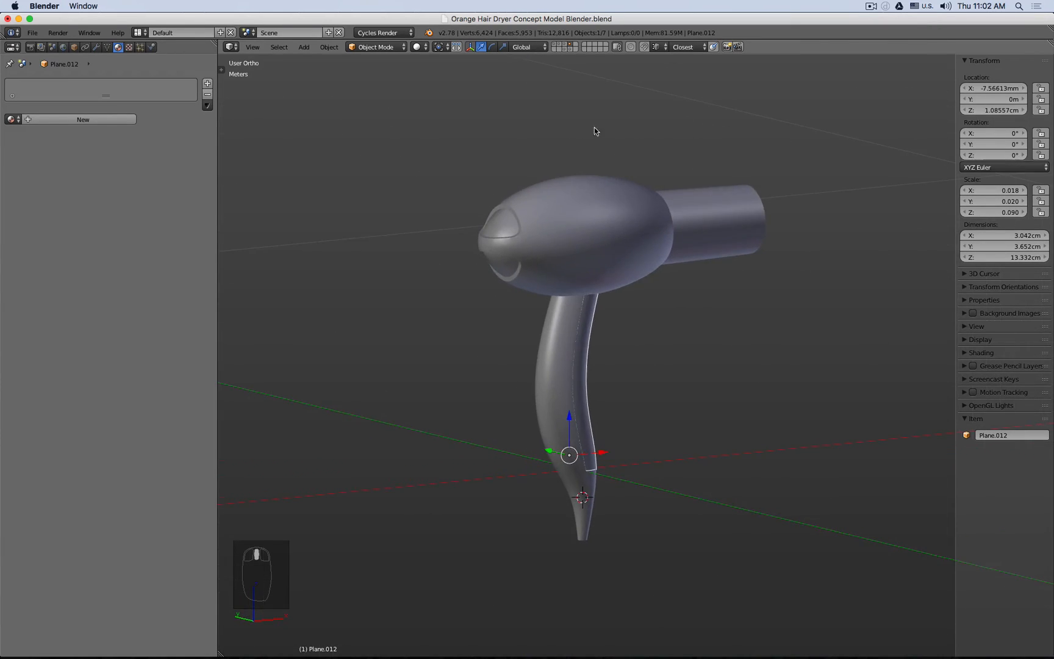
left_click(565, 50)
middle_click_drag(663, 264, 635, 262)
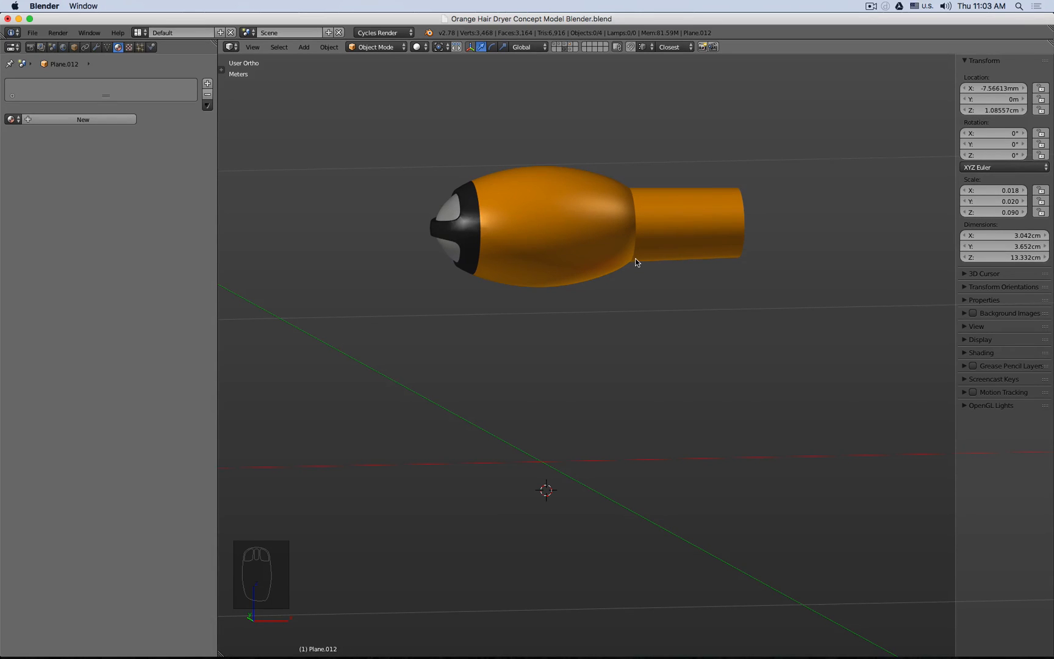
key("KP_1")
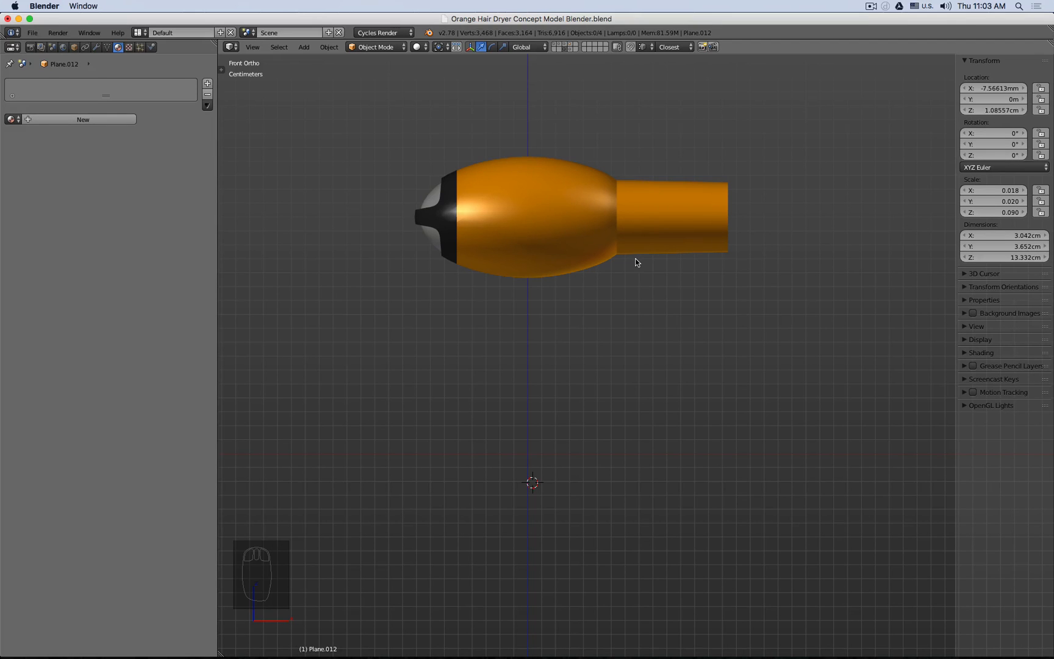
- Show the uncut base meshes in wireframe and compare them with the body in Fusion 360 before returning to Blender
left_click(571, 48)
key("z")
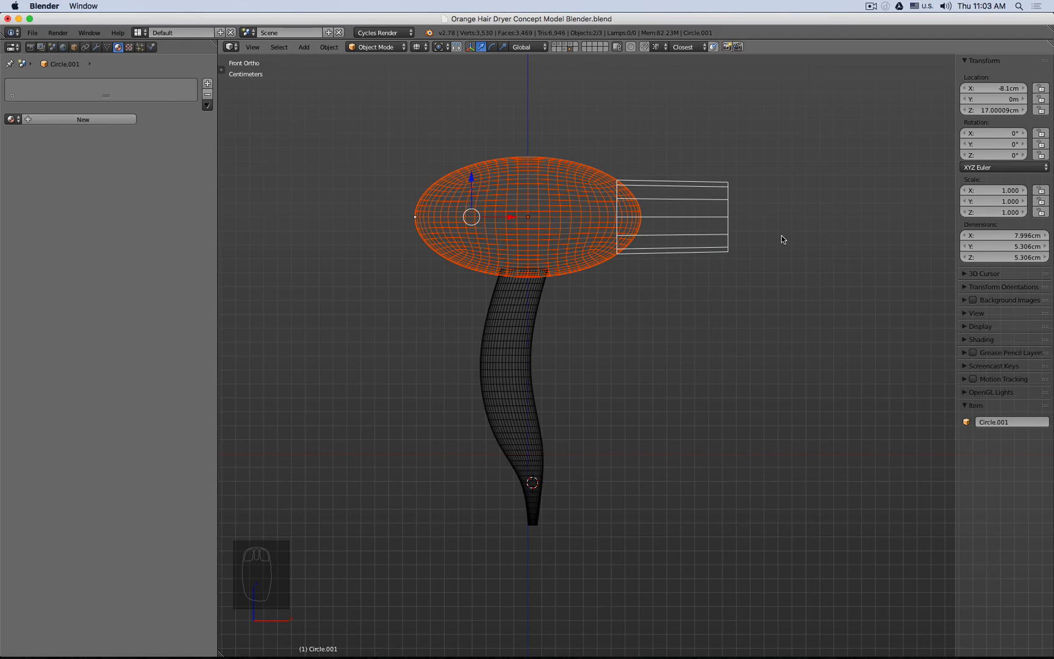
key("super+Tab")
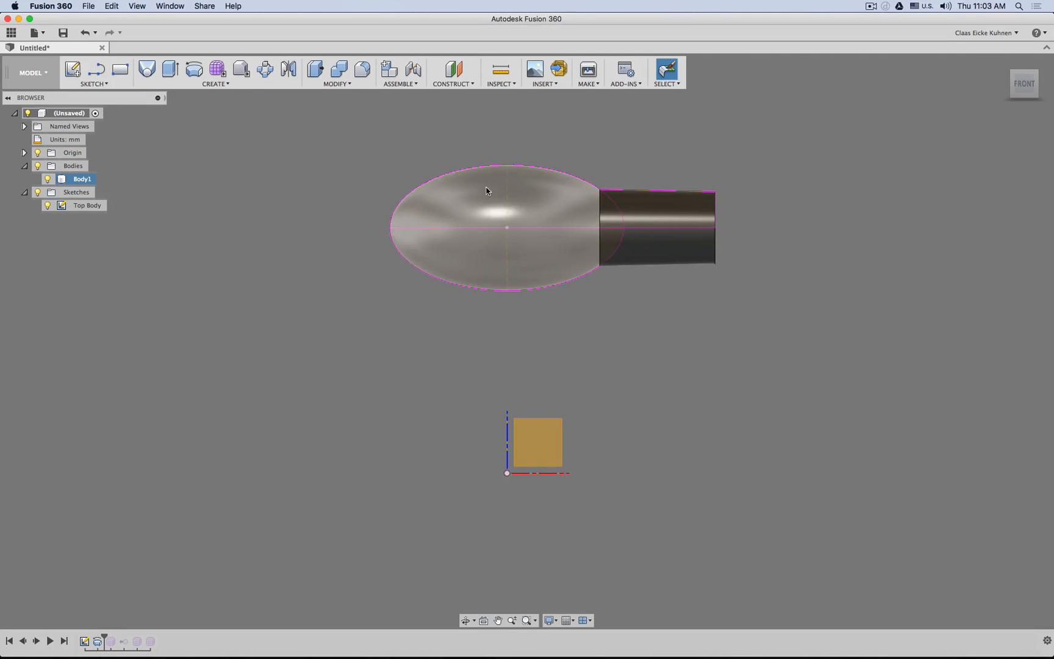
key("super+Tab")
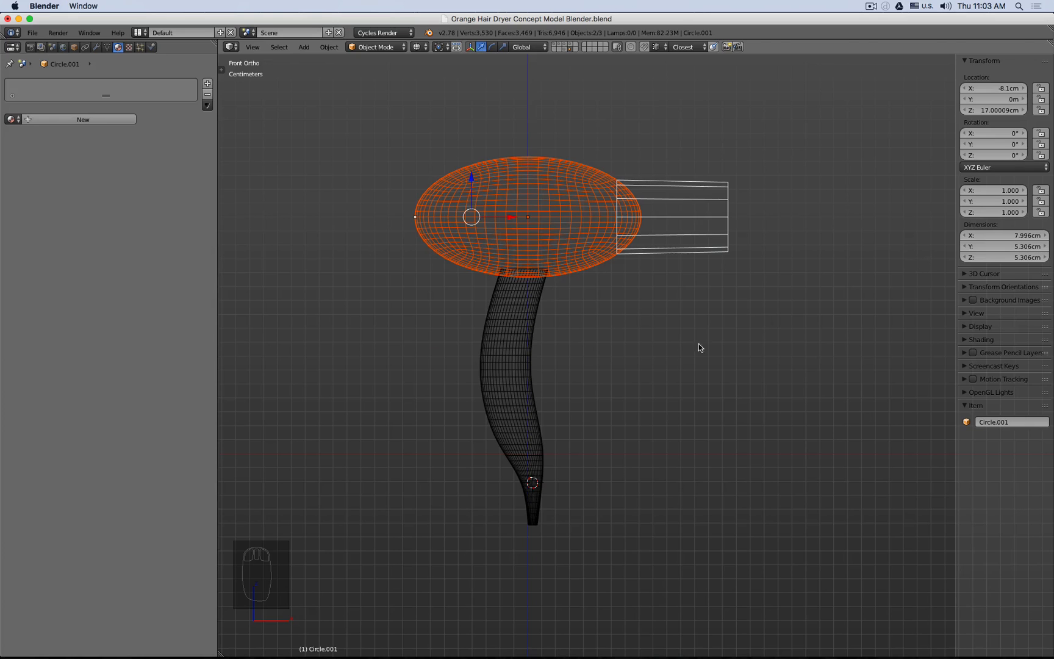
- Select the hollow handle mesh, bring up its OBJ export and cancel it
right_click(523, 344)
key("space")
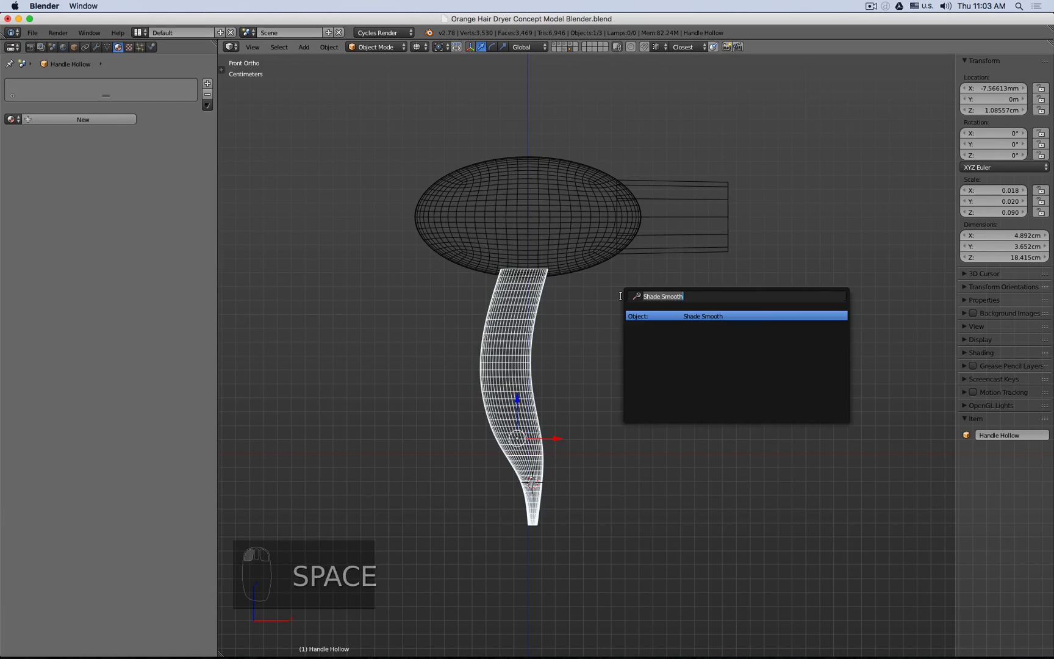
type("export")
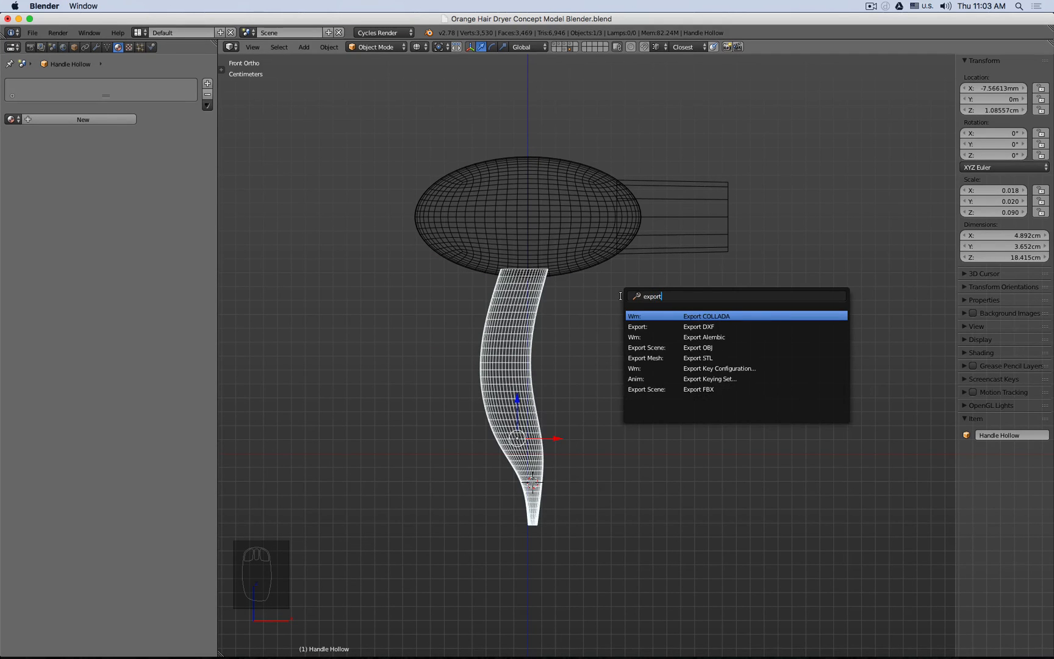
key("Down")
key("Down")
key("Down")
key("Return")
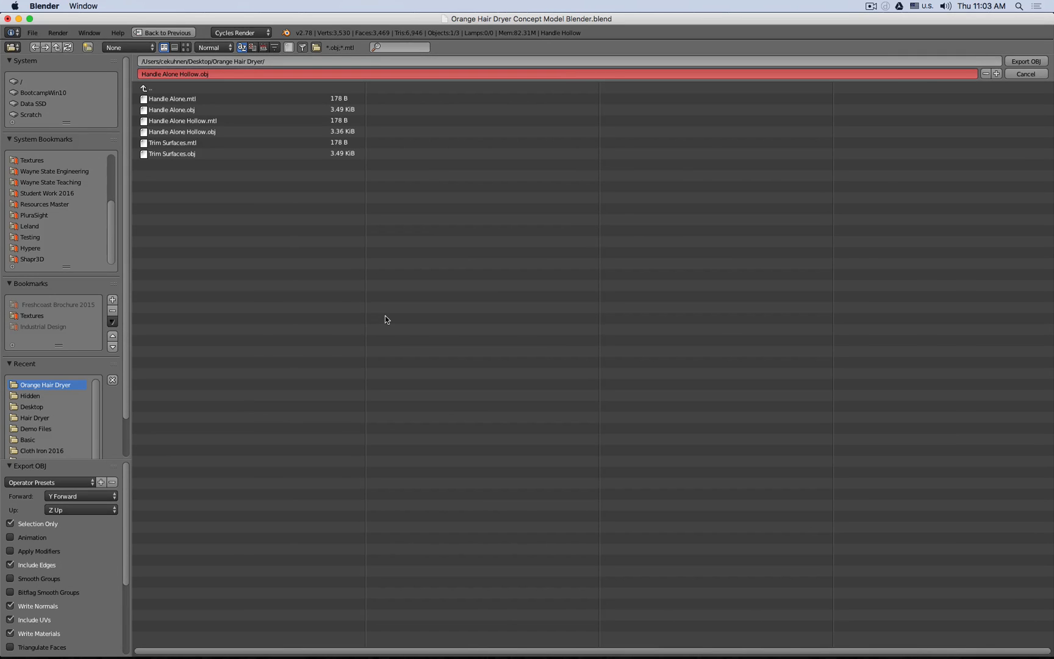
key("Escape")
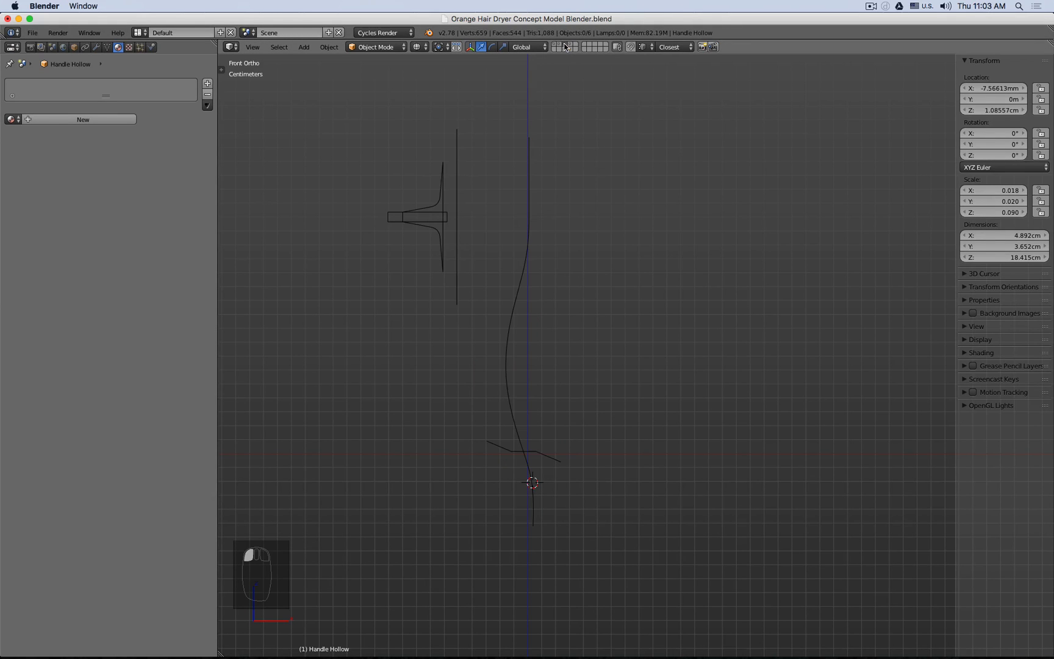
- Inspect the modifiers of the handle, rear and lower cutters, and turn off the Subsurf viewport display on the long handle cutter
scroll(482, 159, "up", 2)
right_click(534, 182)
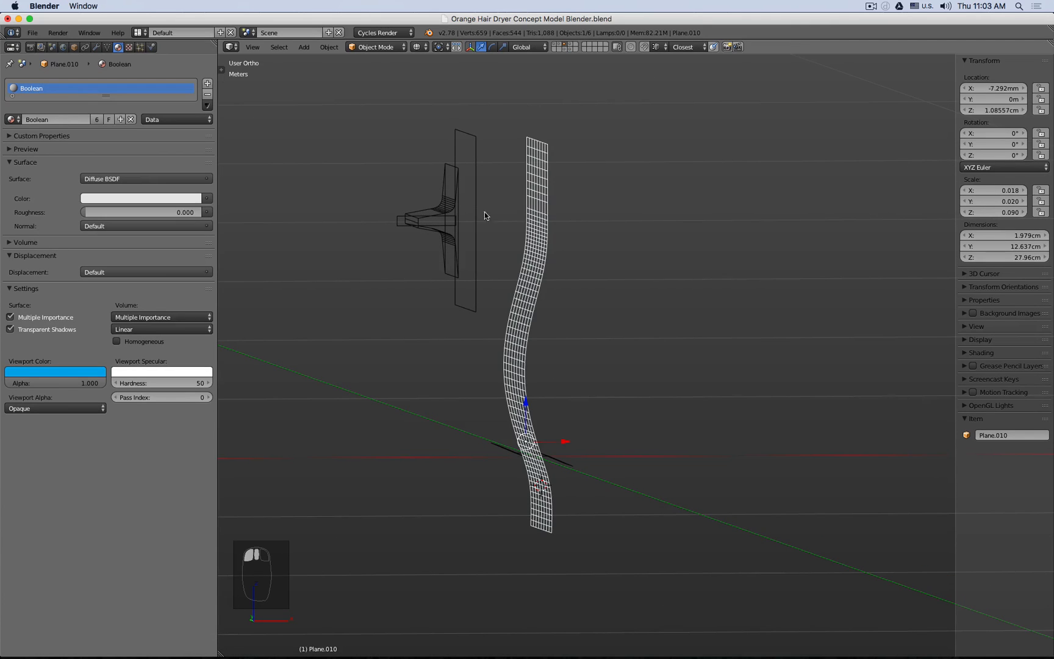
left_click(97, 47)
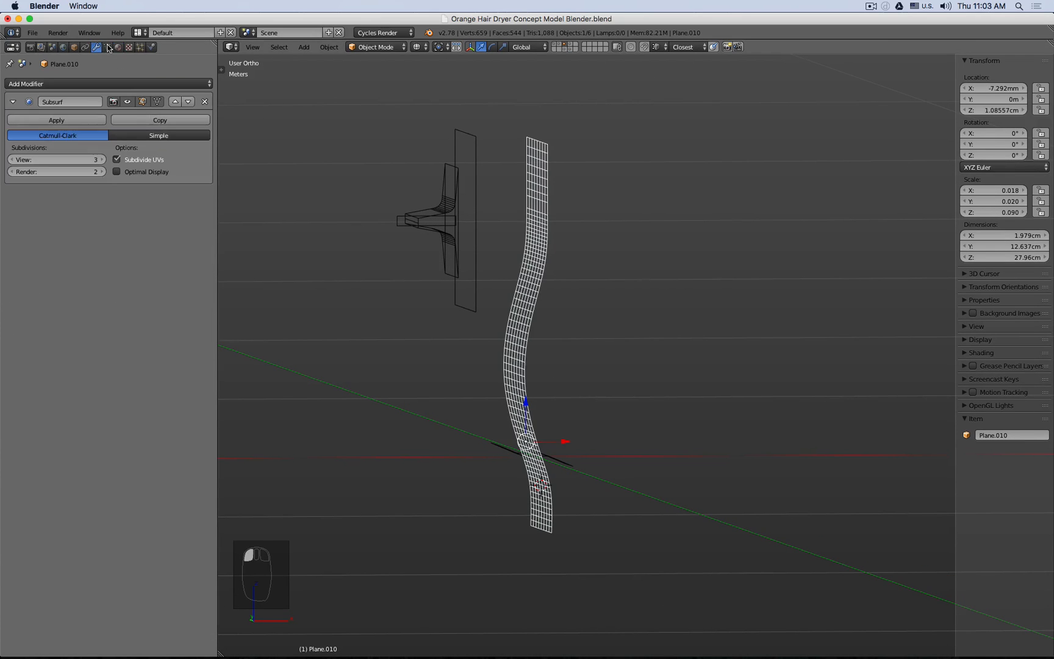
right_click(441, 201)
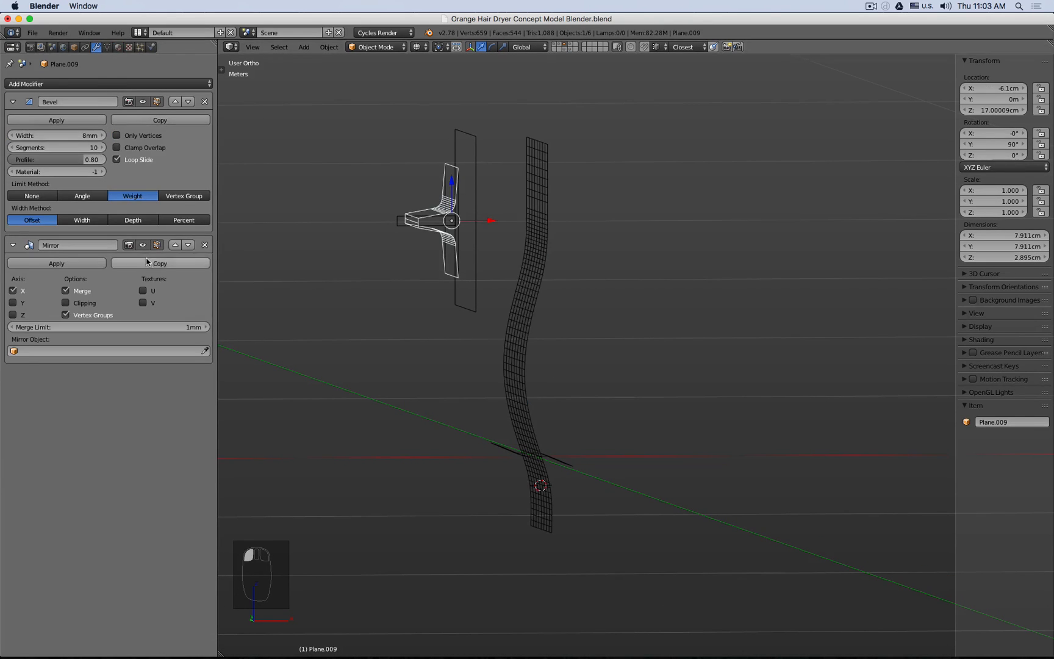
right_click(512, 455)
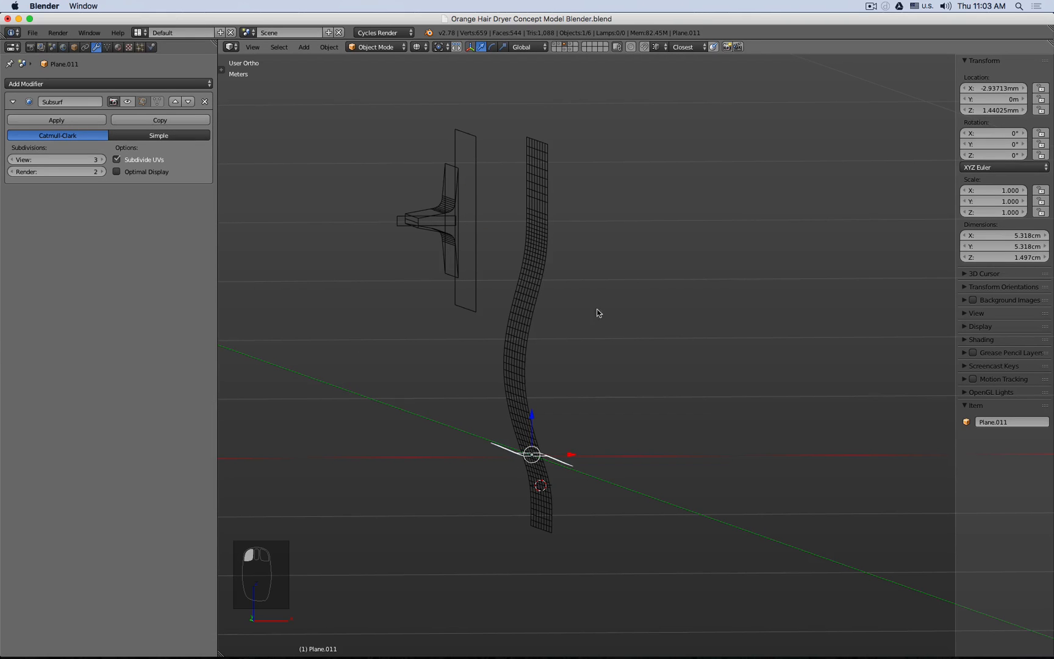
right_click(538, 263)
left_click(128, 102)
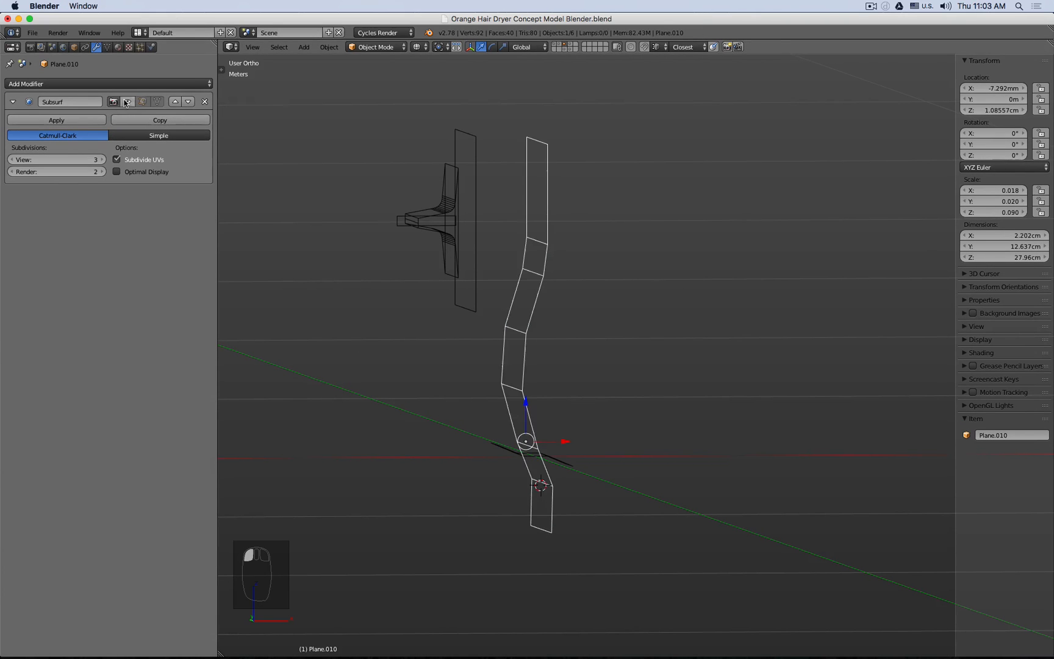
- Add a Subdivision Surface modifier to the beveled rear cutter and turn off its viewport display
scroll(439, 264, "up", 3)
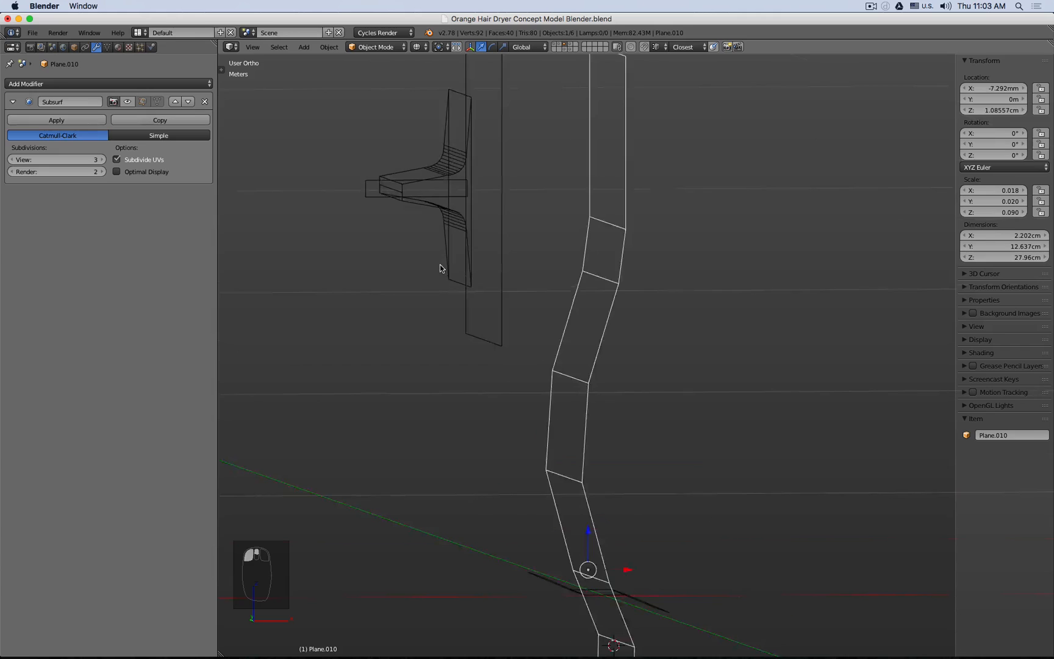
right_click(441, 175)
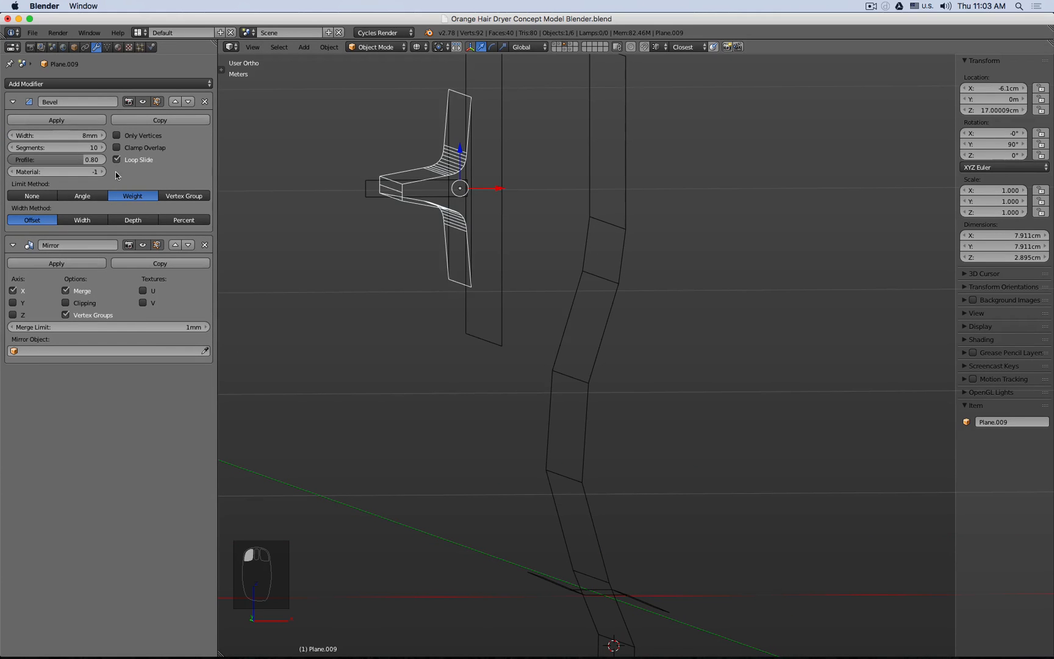
left_click(155, 84)
left_click(167, 263)
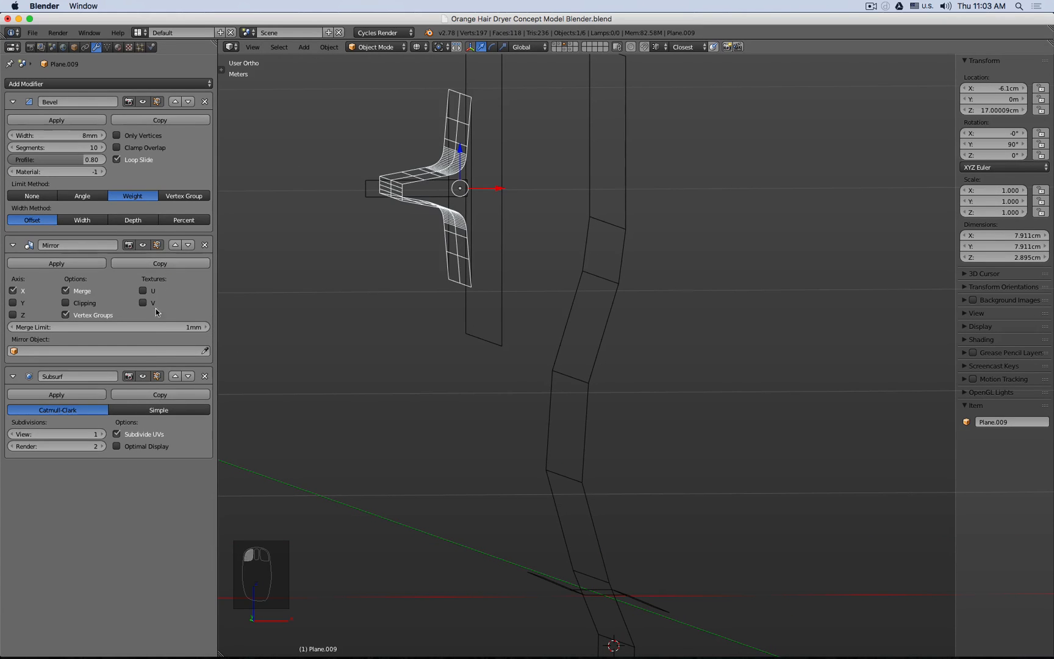
left_click(142, 375)
scroll(461, 327, "down", 2)
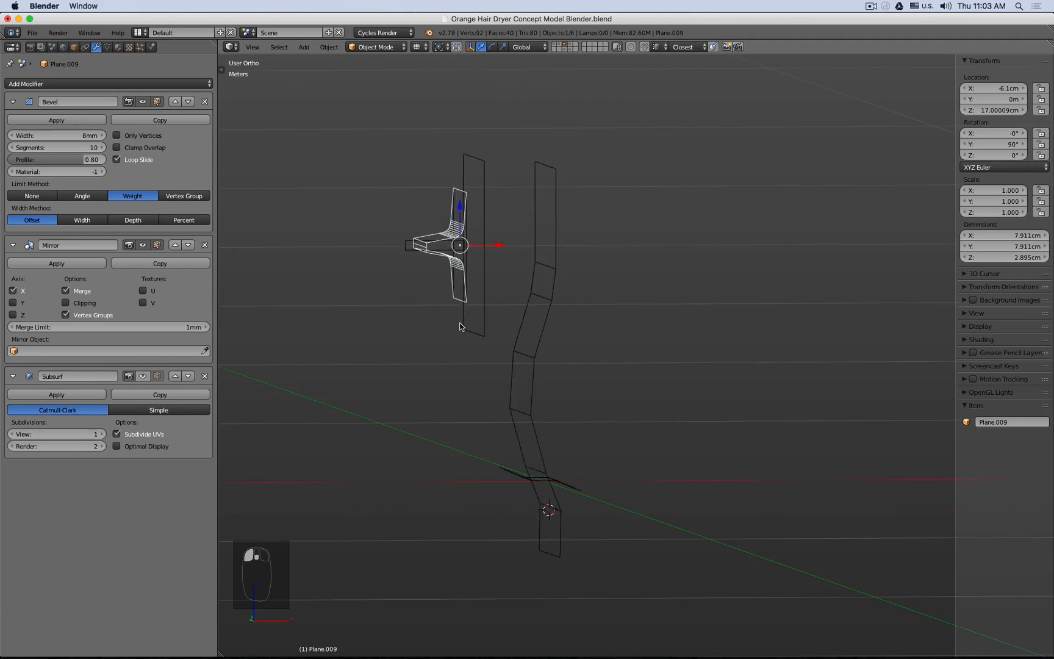
- Select four of the cutter surfaces, bring up their OBJ export, cancel it and reselect the beveled rear cutter
key("z")
right_click(557, 293, "shift")
key("z")
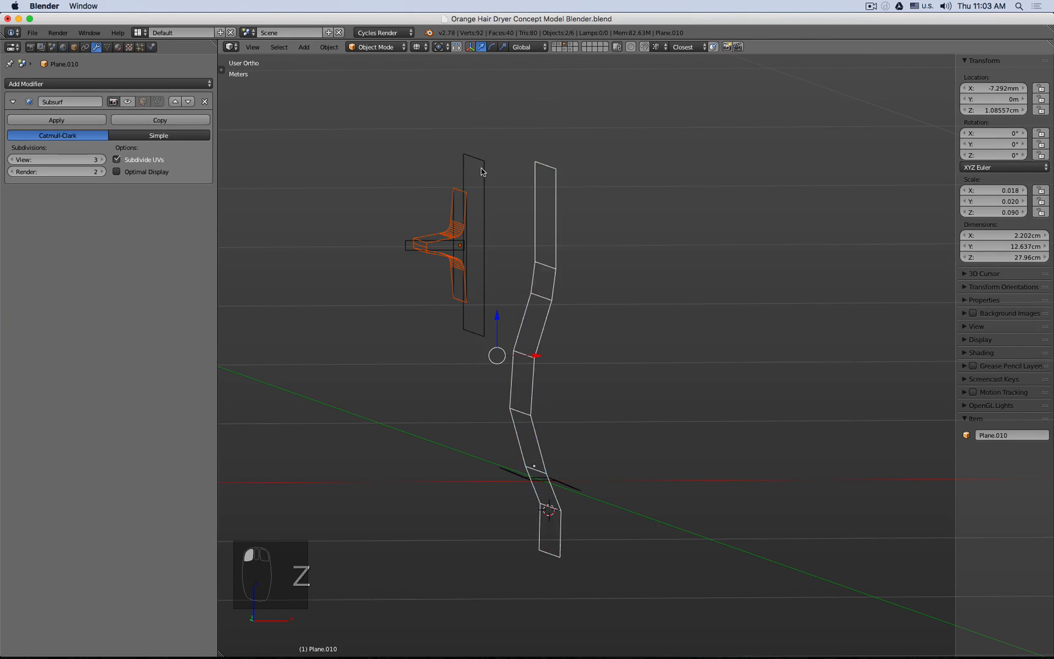
right_click(477, 175, "shift")
right_click(510, 472, "shift")
key("space")
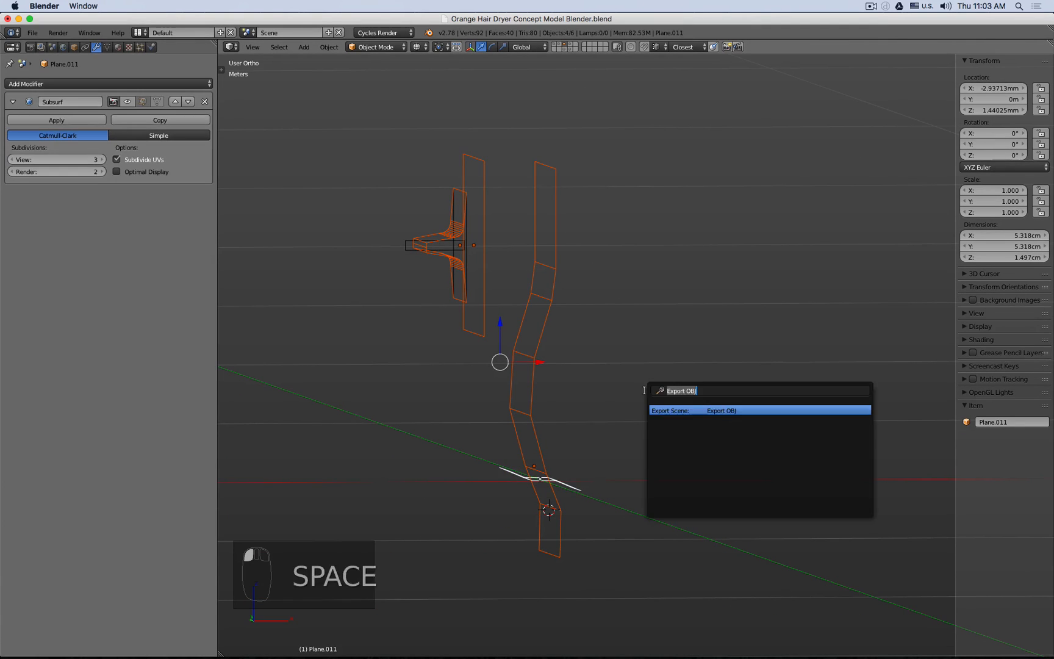
key("Return")
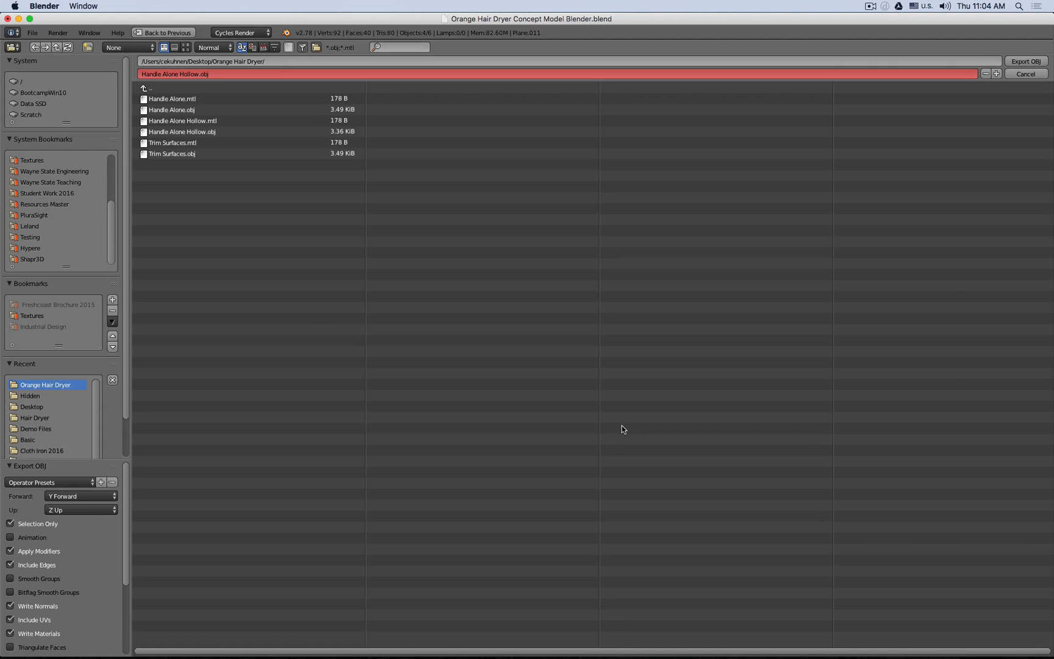
key("Escape")
left_click(435, 244)
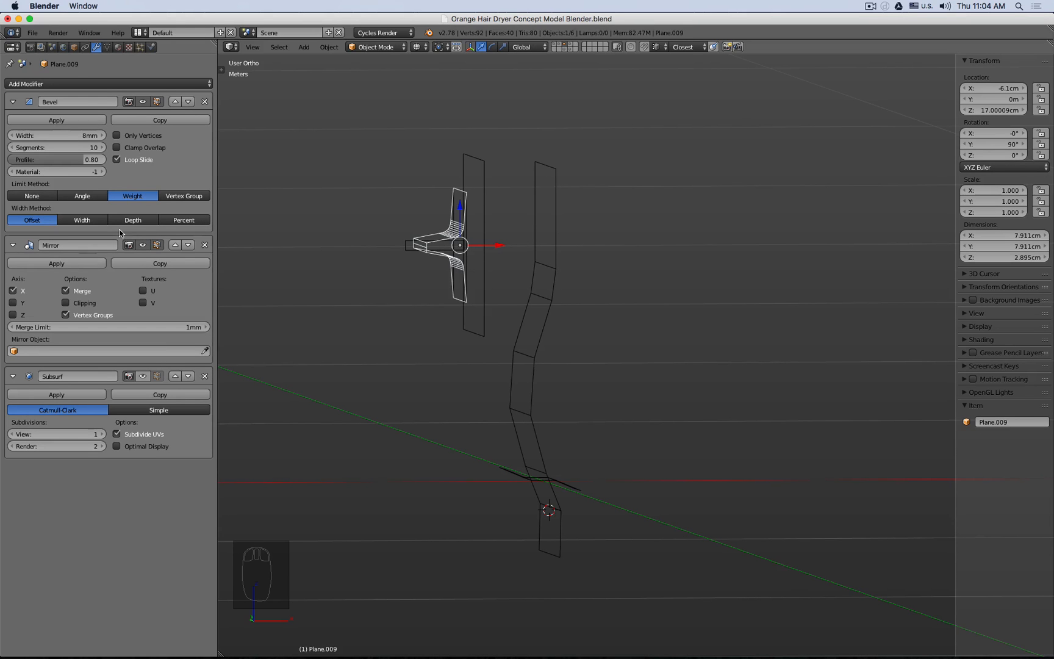
- Switch to Fusion 360 and roll the timeline forward past the handle form to the end to show the cutter surfaces
key("super+Tab")
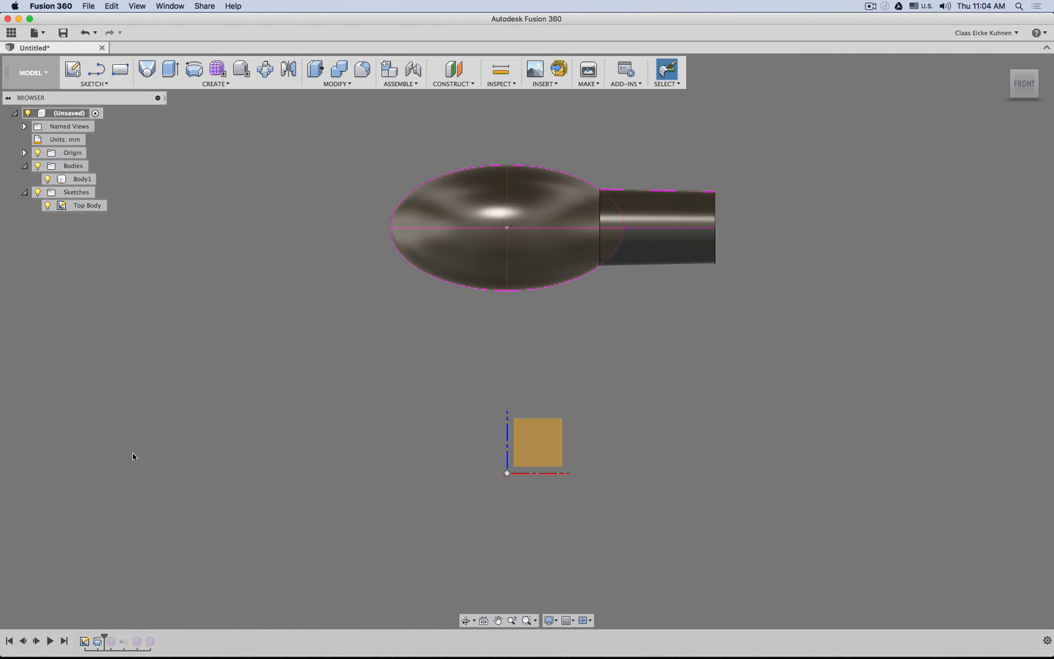
left_click_drag(101, 637, 112, 639)
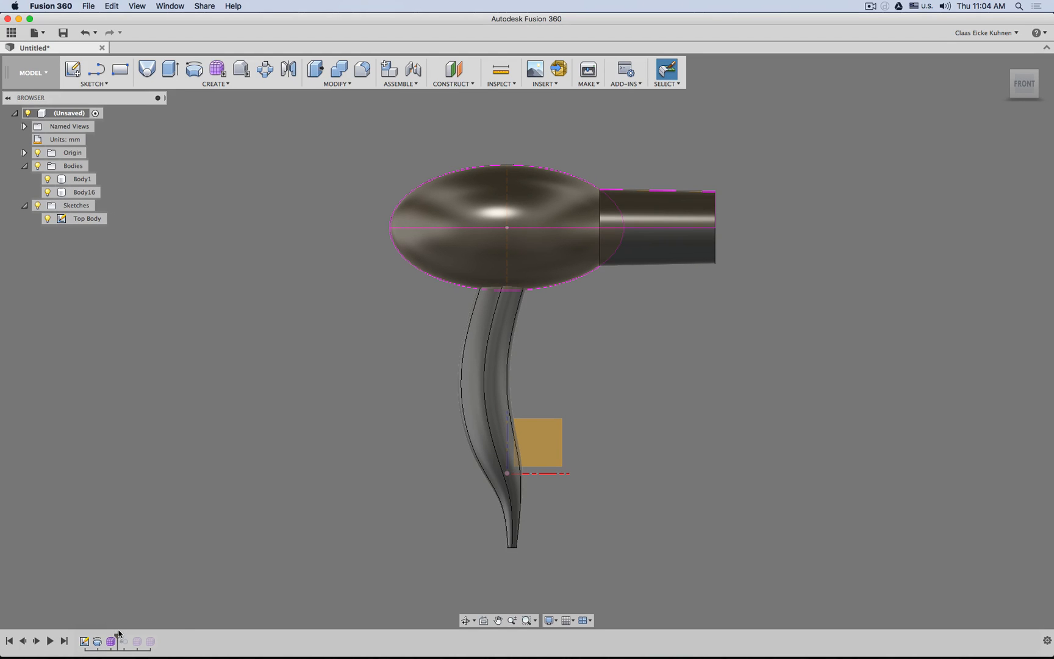
left_click_drag(117, 637, 156, 639)
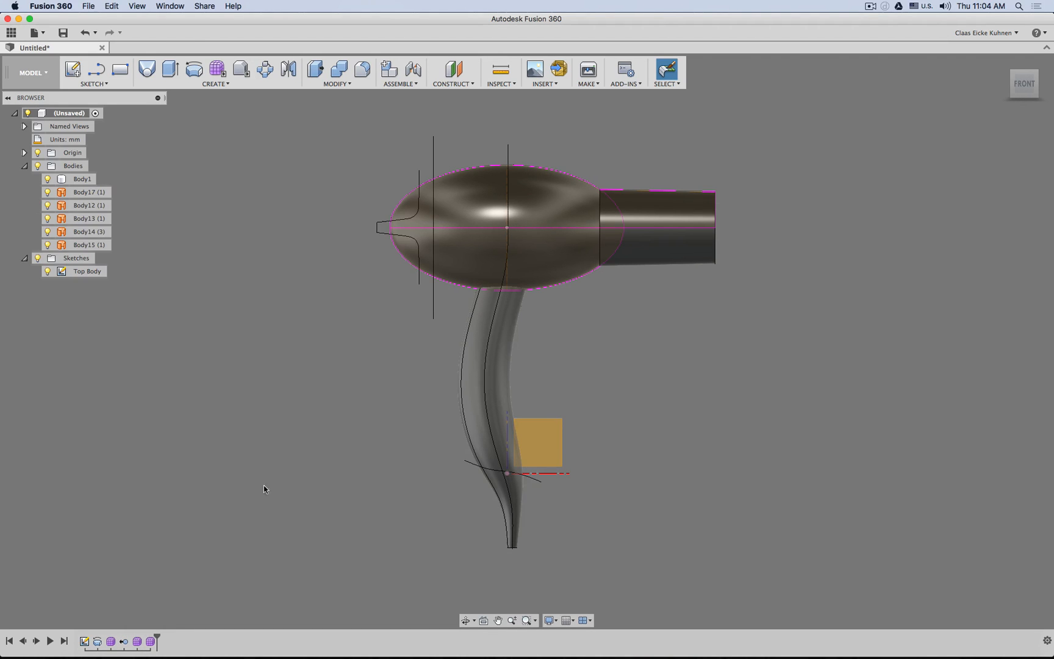
middle_click_drag(264, 485, 310, 488, "shift")
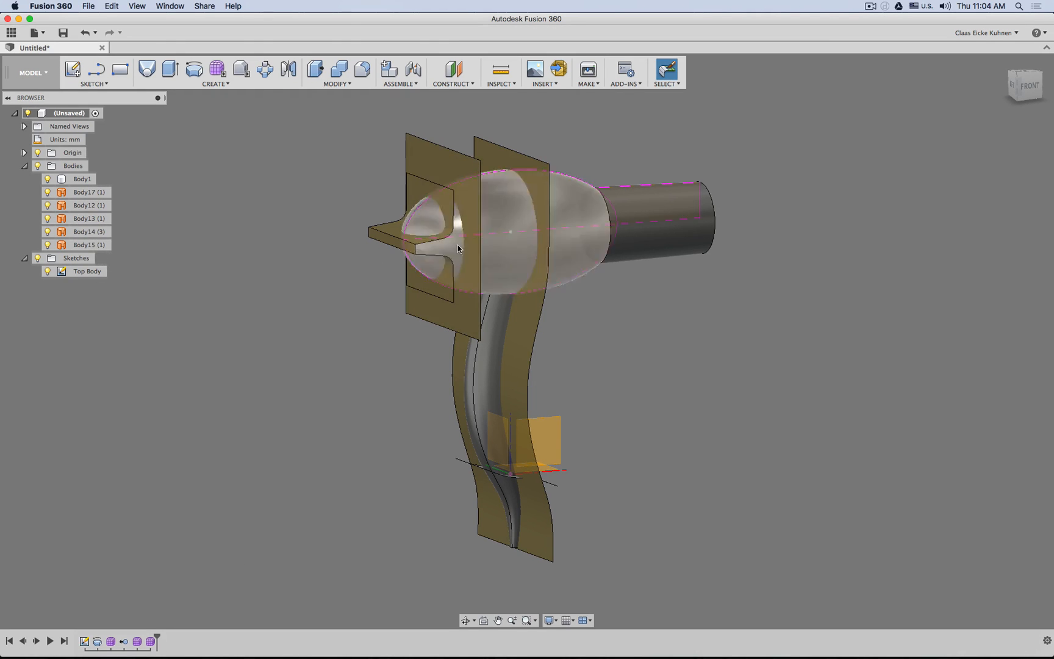
- Open Form3 for sculpt editing, examine the cutter surfaces from several angles and finish the form
double_click(150, 642)
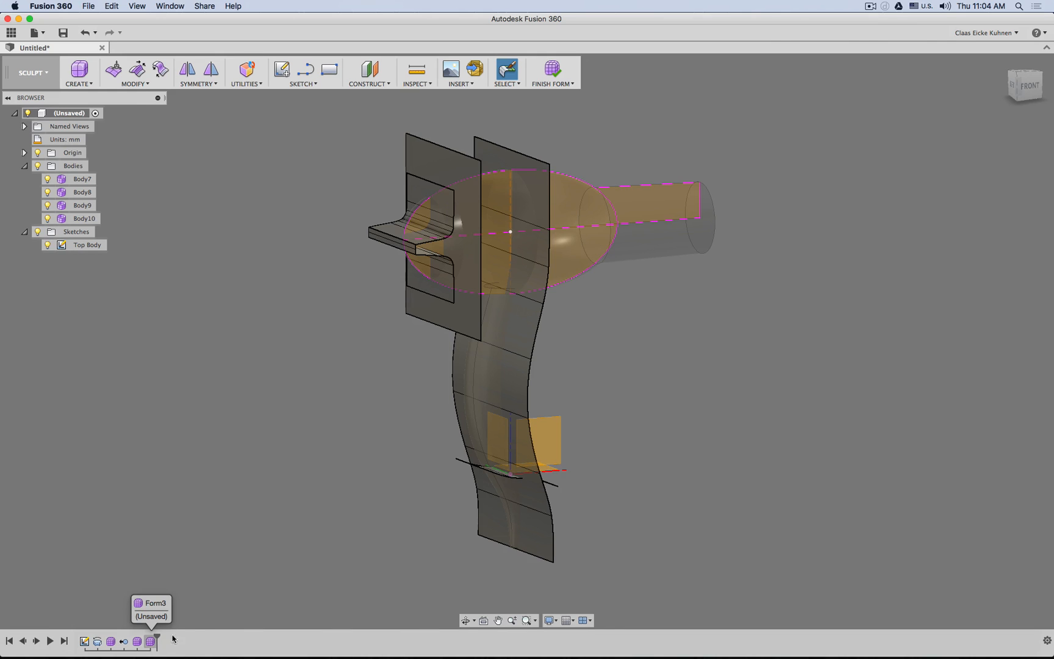
mouse_move(631, 485)
middle_mouse_down("shift")
mouse_move(549, 482)
mouse_move(641, 481)
middle_mouse_up("shift")
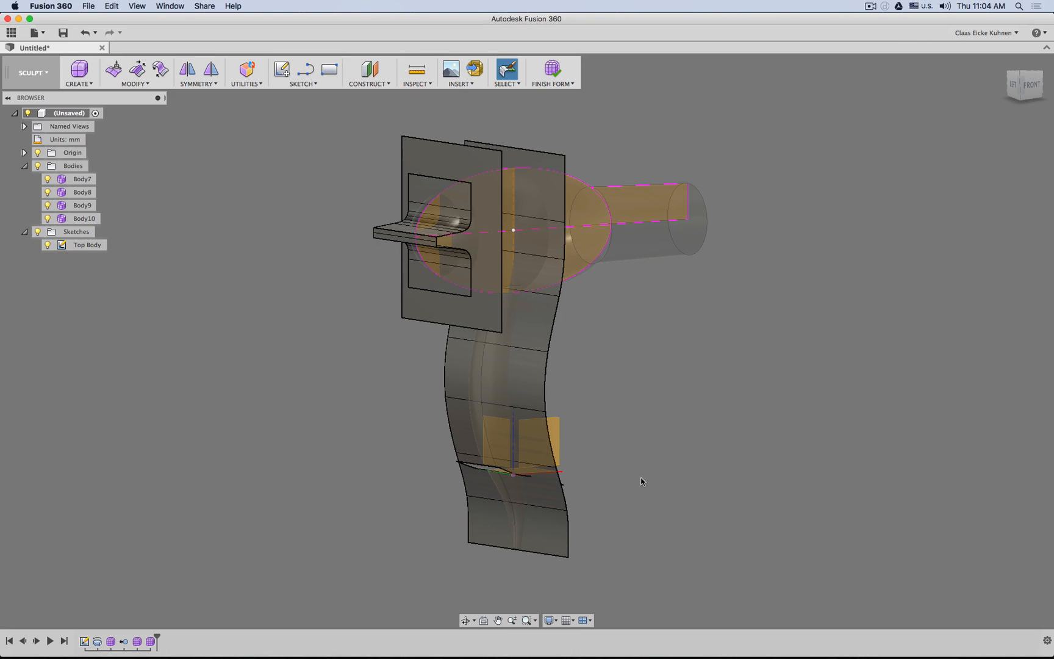
middle_click_drag(691, 422, 666, 421, "shift")
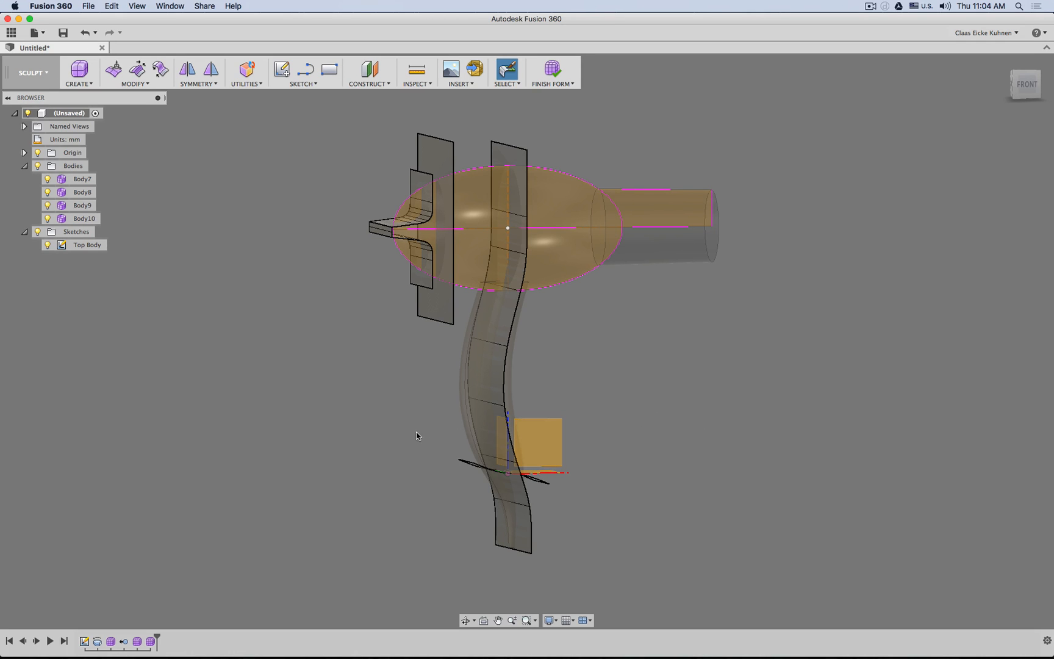
left_click(553, 69)
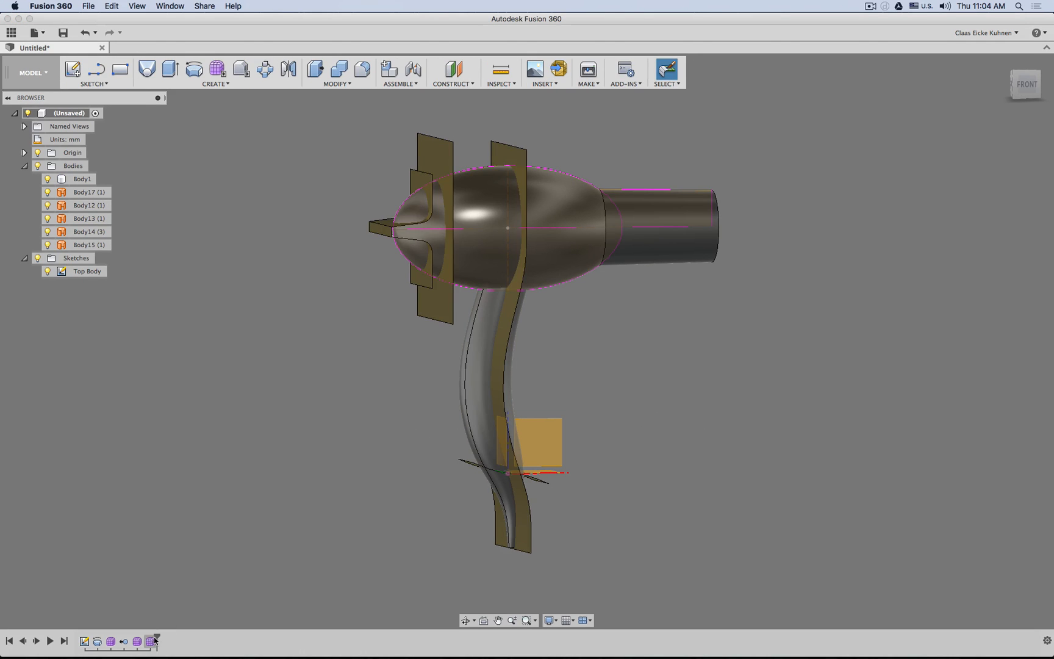
- Roll the timeline back to before Form3 and examine the hollow handle's open lower end from below
left_click_drag(155, 640, 144, 641)
mouse_move(312, 531)
middle_mouse_down("shift")
mouse_move(238, 519)
mouse_move(335, 520)
mouse_move(337, 482)
mouse_move(318, 434)
mouse_move(462, 356)
middle_mouse_up("shift")
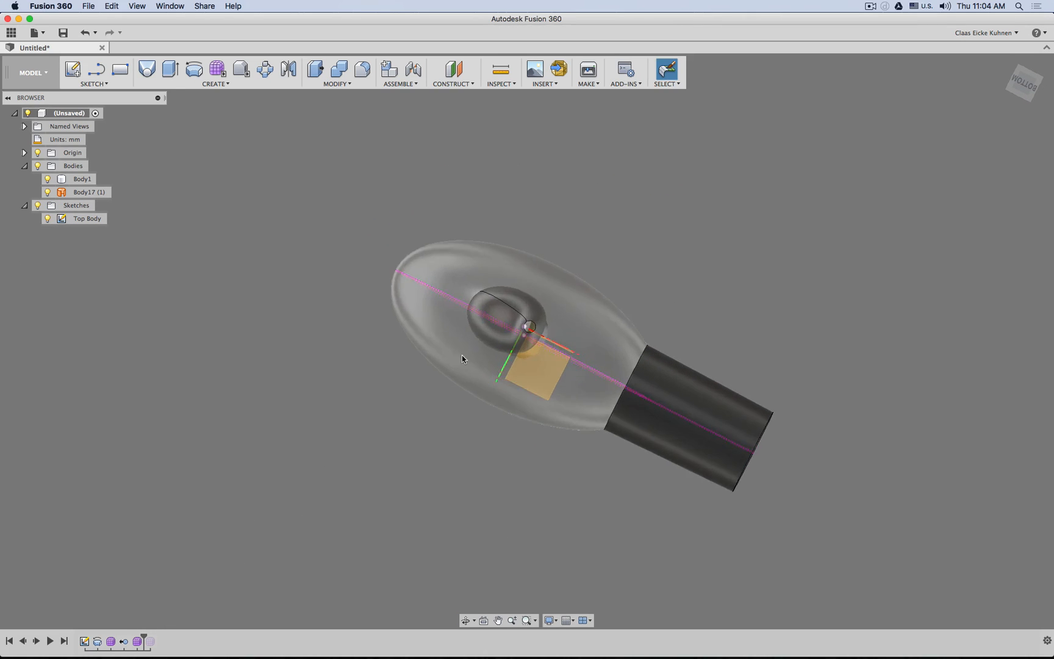
scroll(462, 355, "up", 3)
scroll(586, 317, "up", 5)
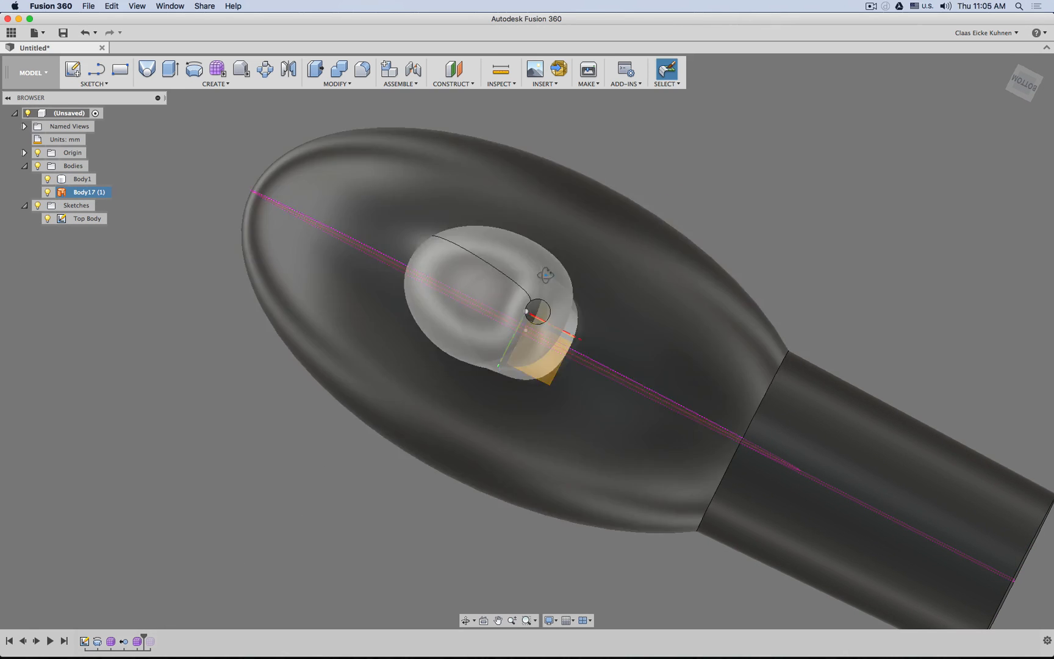
middle_click_drag(545, 275, 593, 463, "shift")
mouse_move(412, 423)
middle_mouse_down("shift")
mouse_move(573, 423)
mouse_move(577, 379)
mouse_move(542, 315)
middle_mouse_up("shift")
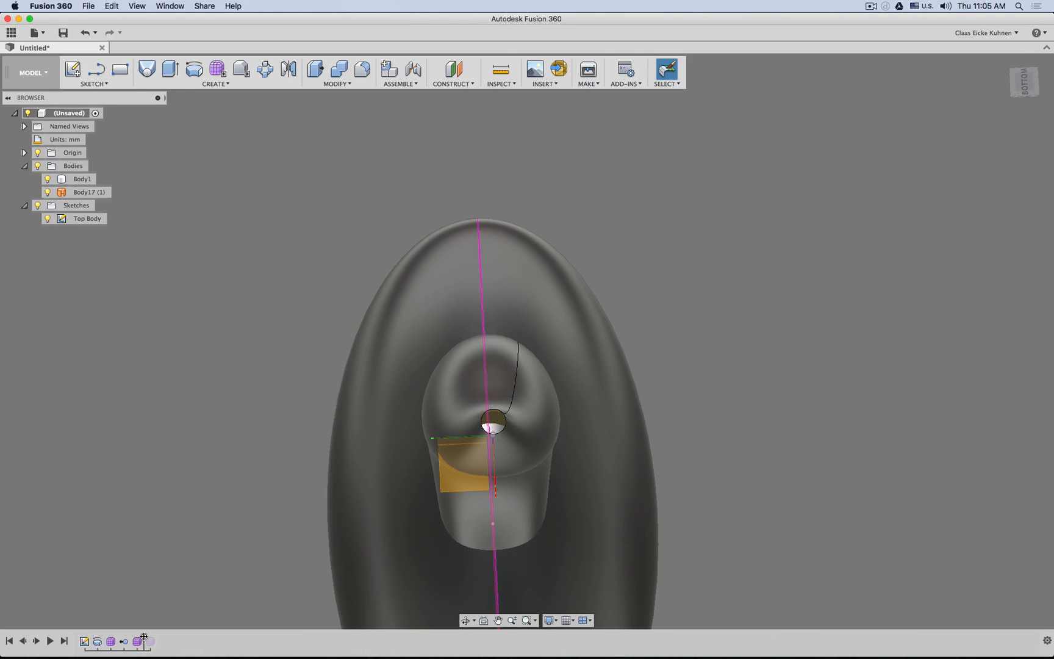
- Roll the timeline back to just after Form4 and examine the solid handle's capped lower end up close
left_click_drag(141, 636, 117, 638)
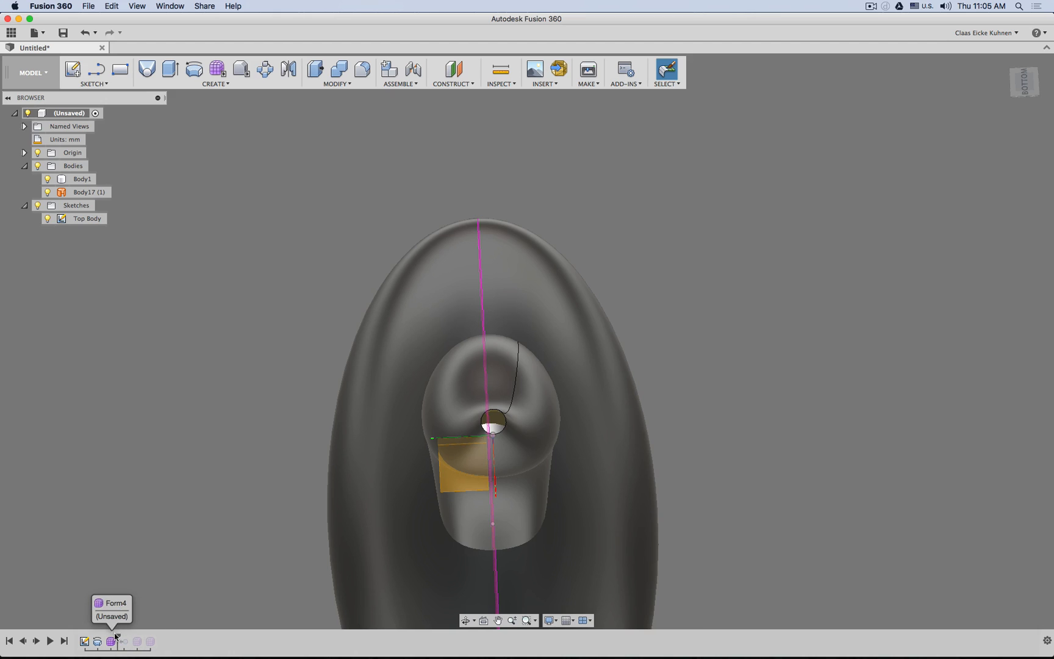
left_click(476, 416)
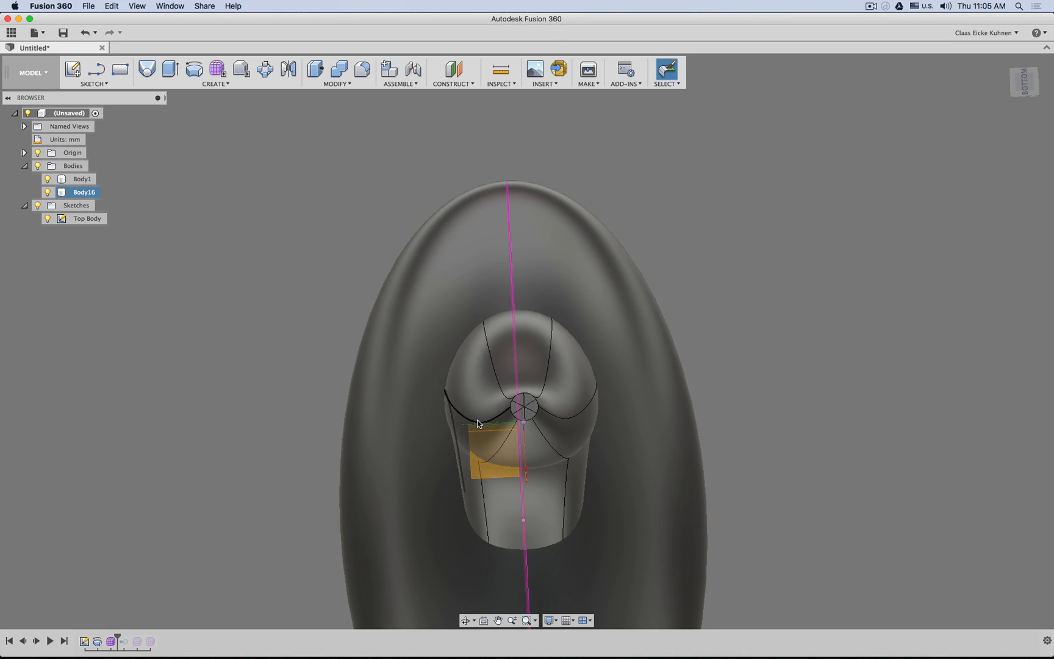
scroll(527, 416, "up", 2)
scroll(527, 415, "up", 2)
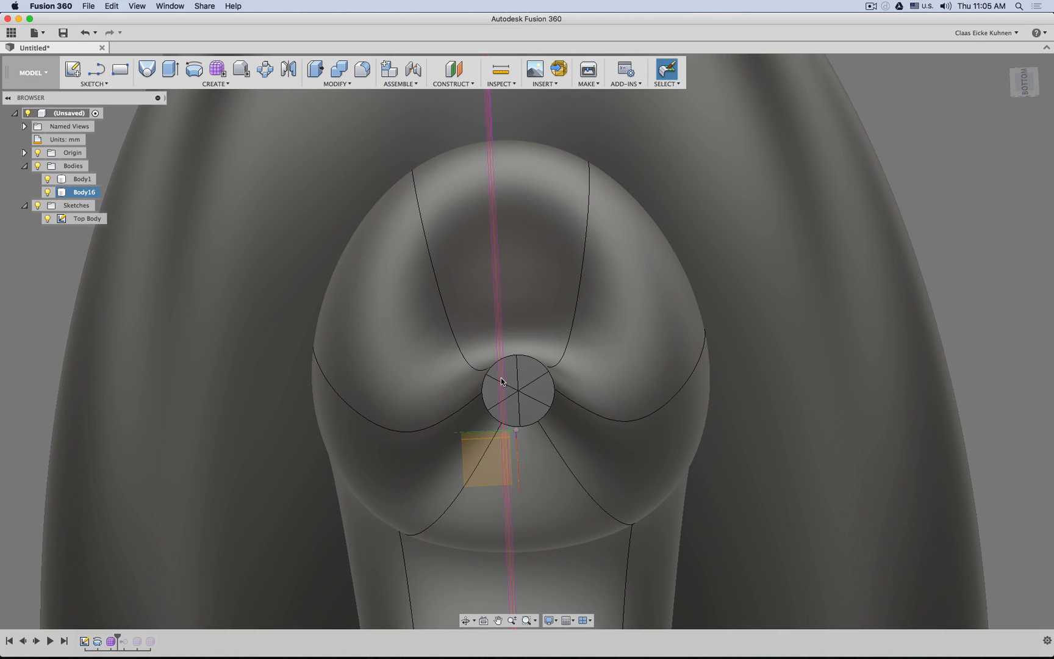
scroll(553, 419, "down", 5)
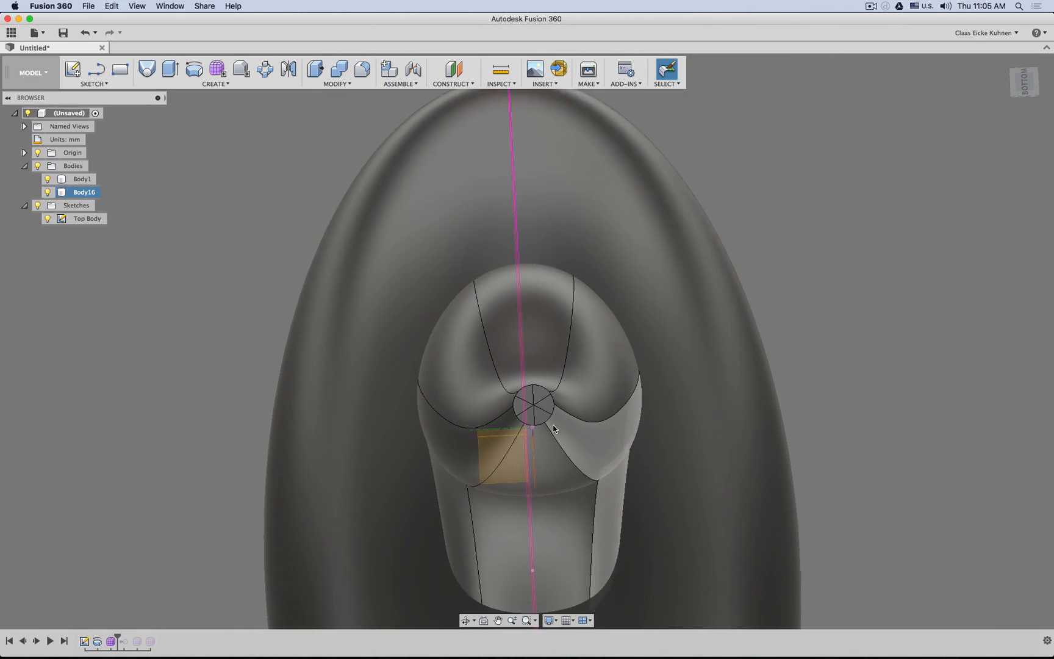
- Examine the solid handle's lengthwise edges from the back and from below
middle_click_drag(615, 363, 931, 157, "shift")
left_click(1025, 89)
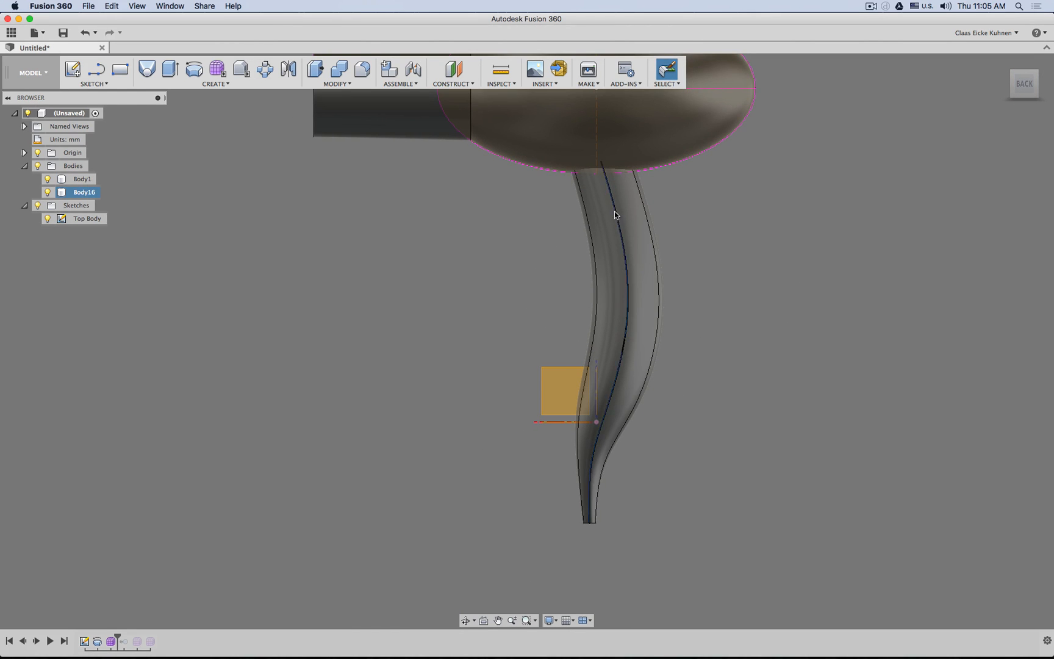
middle_click_drag(683, 451, 708, 369, "shift")
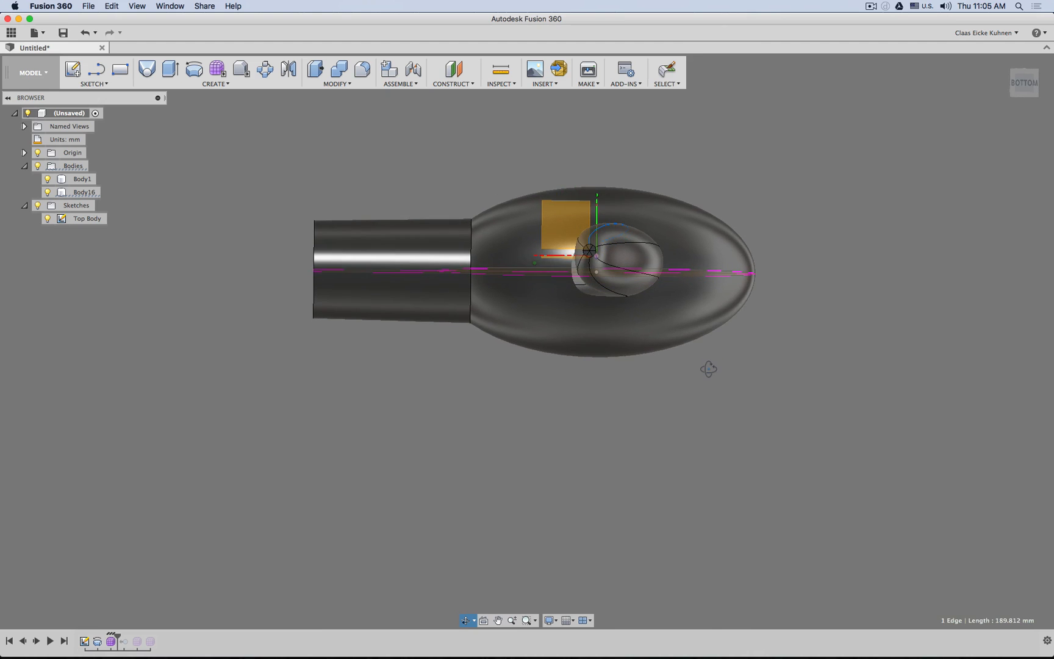
scroll(657, 328, "up", 5)
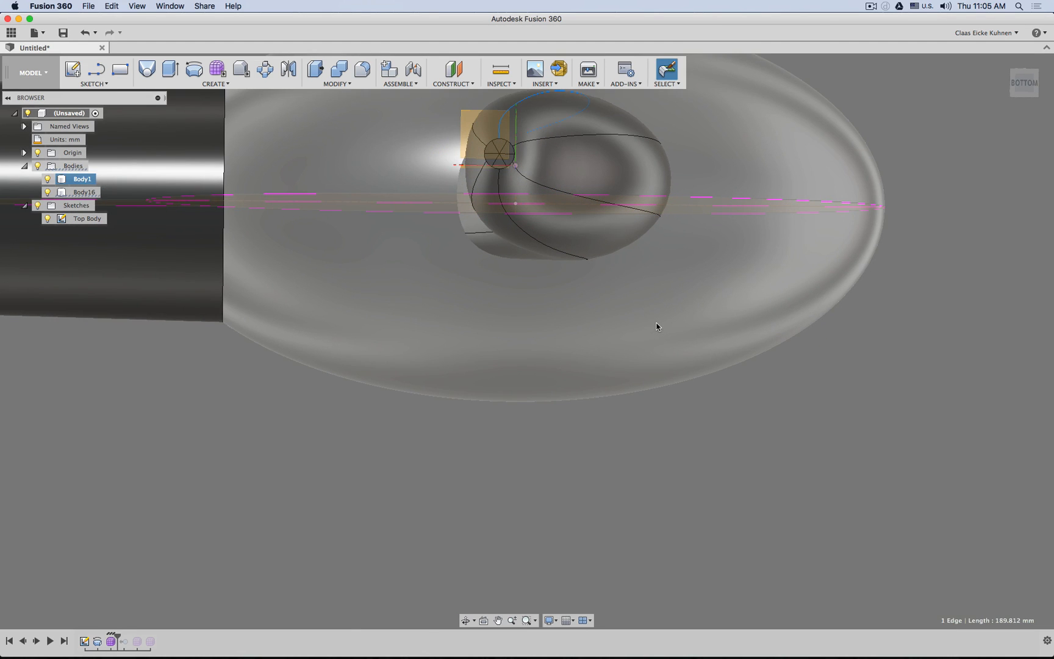
scroll(657, 326, "down", 4)
middle_click_drag(657, 326, 632, 450, "shift")
- Switch to Blender, show the uncut base meshes, inspect the hollow handle's control mesh and use solid shading
key("super+Tab")
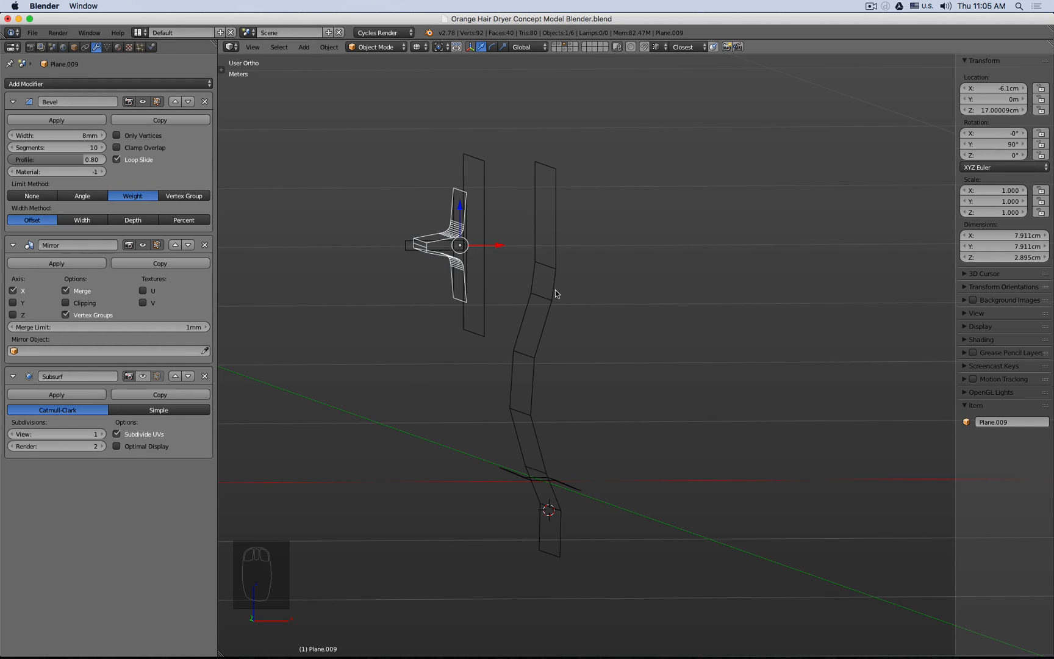
left_click(570, 49)
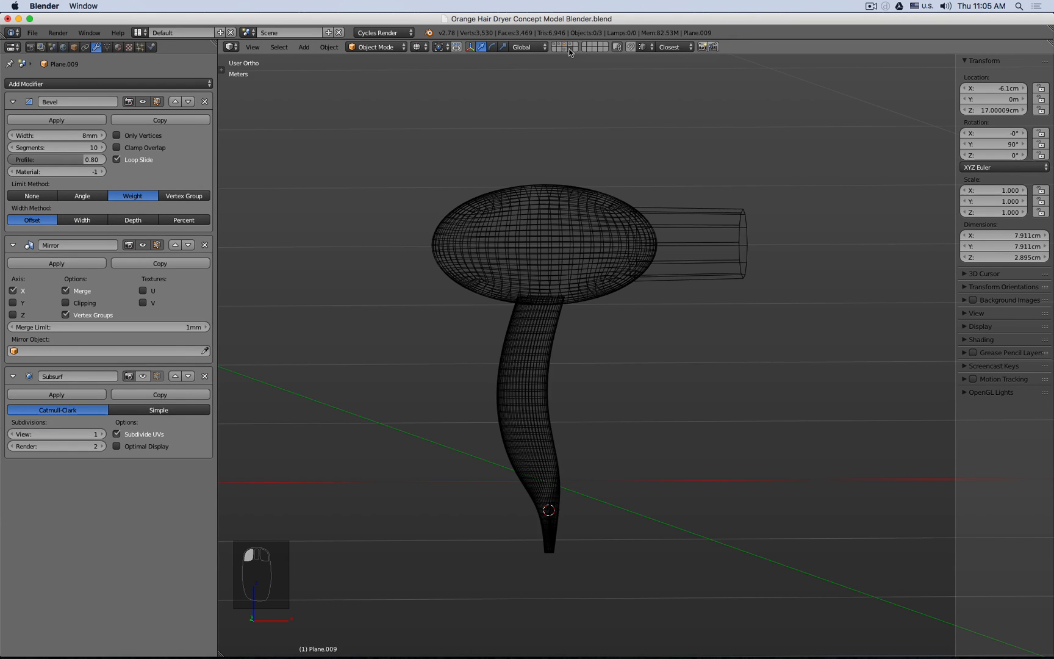
right_click(524, 417)
key("Tab")
scroll(582, 389, "up", 4)
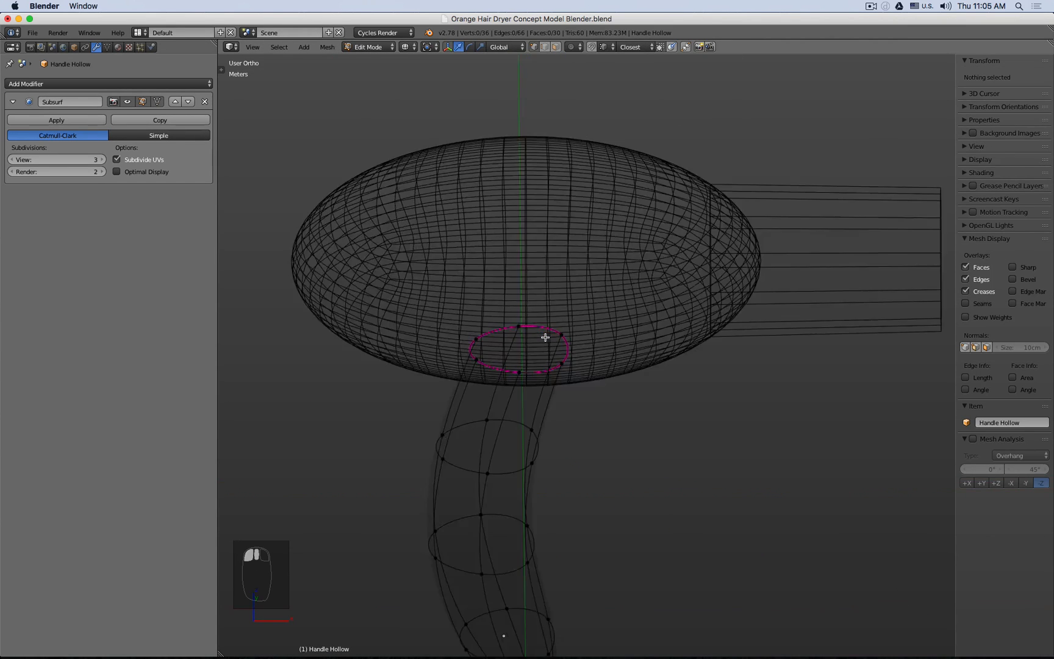
key("z")
key("Tab")
- Examine the hollow handle's open lower end up close in both Object Mode and Edit Mode
scroll(634, 526, "down", 5)
middle_click_drag(641, 531, 626, 400)
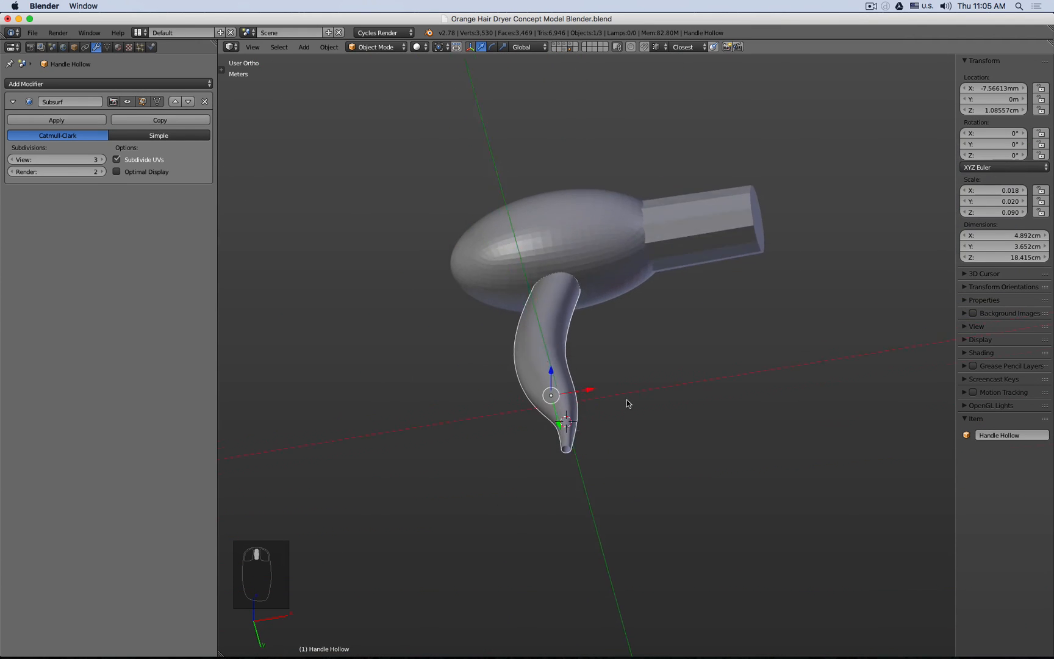
scroll(583, 412, "down", 5)
scroll(576, 419, "up", 8)
scroll(568, 414, "up", 3)
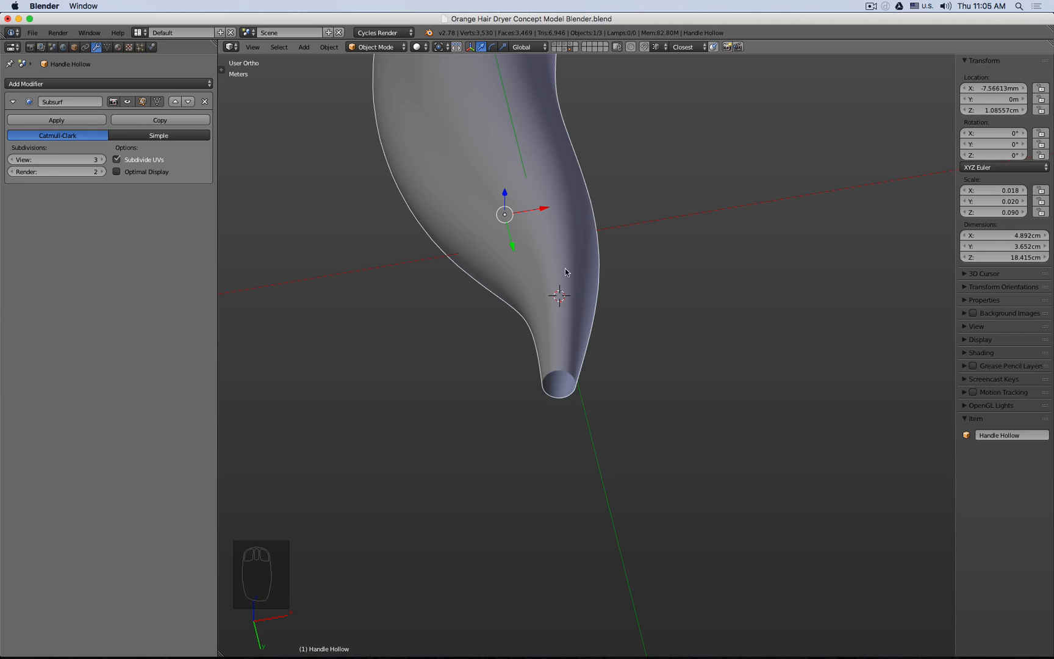
key("Tab")
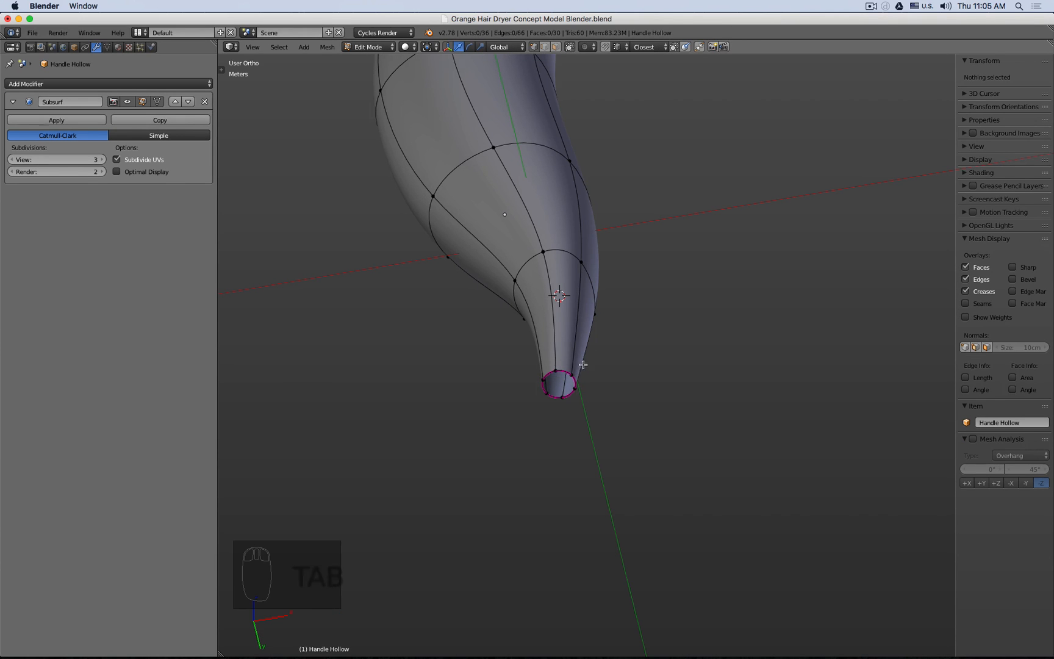
key("Tab")
middle_click_drag(575, 366, 580, 323)
scroll(618, 246, "down", 4)
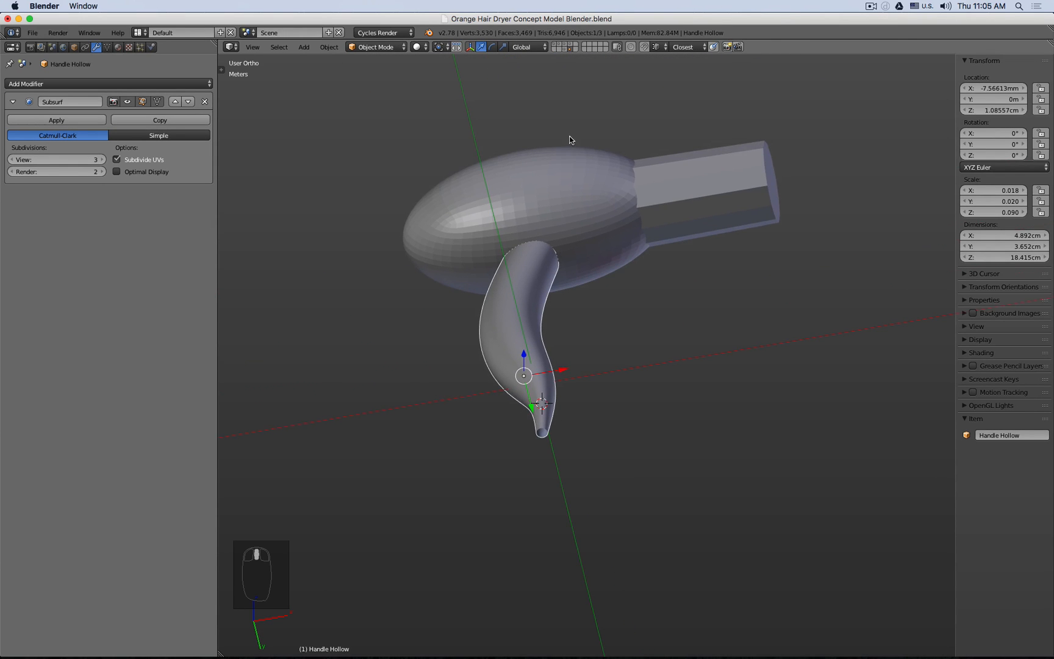
- Show the cut grey model, select the handle's front half and view it from the front
left_click(572, 47)
right_click(536, 280)
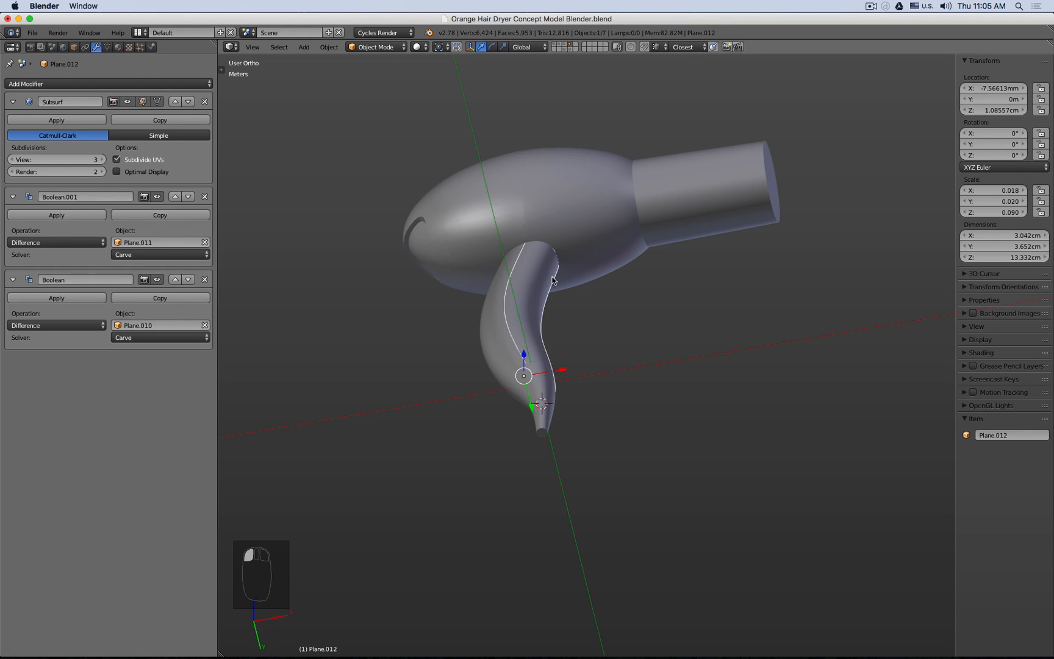
key("KP_1")
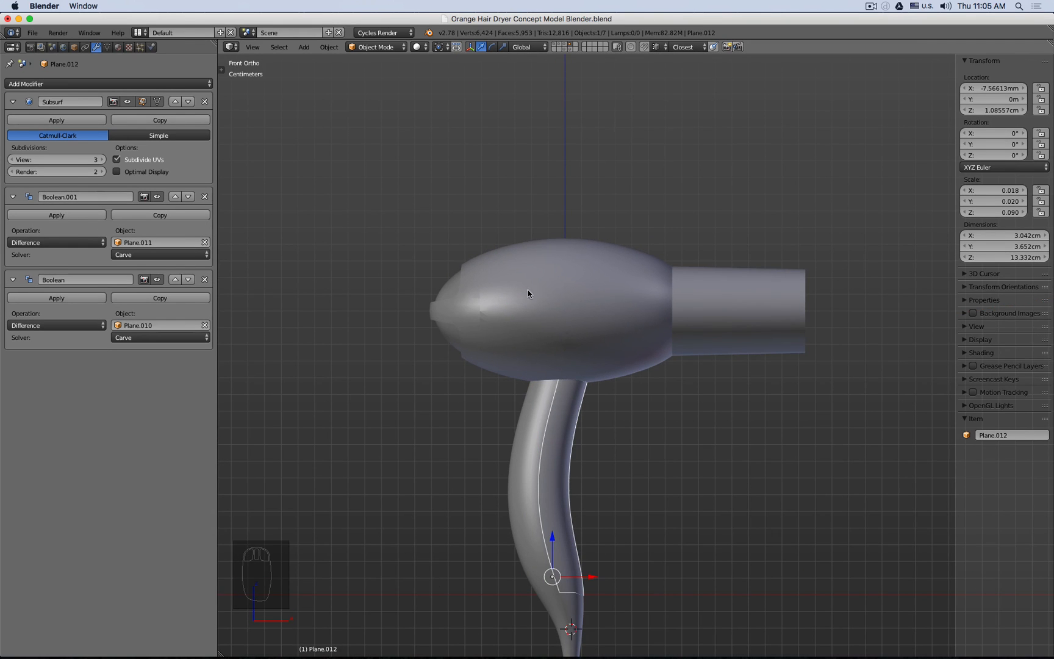
- Try enlarging the edge loop around the body's rear section to about 1.13 times, and undo the scaling
scroll(450, 163, "up", 2)
right_click(407, 203)
middle_click_drag(450, 163, 560, 233, "shift")
key("Tab")
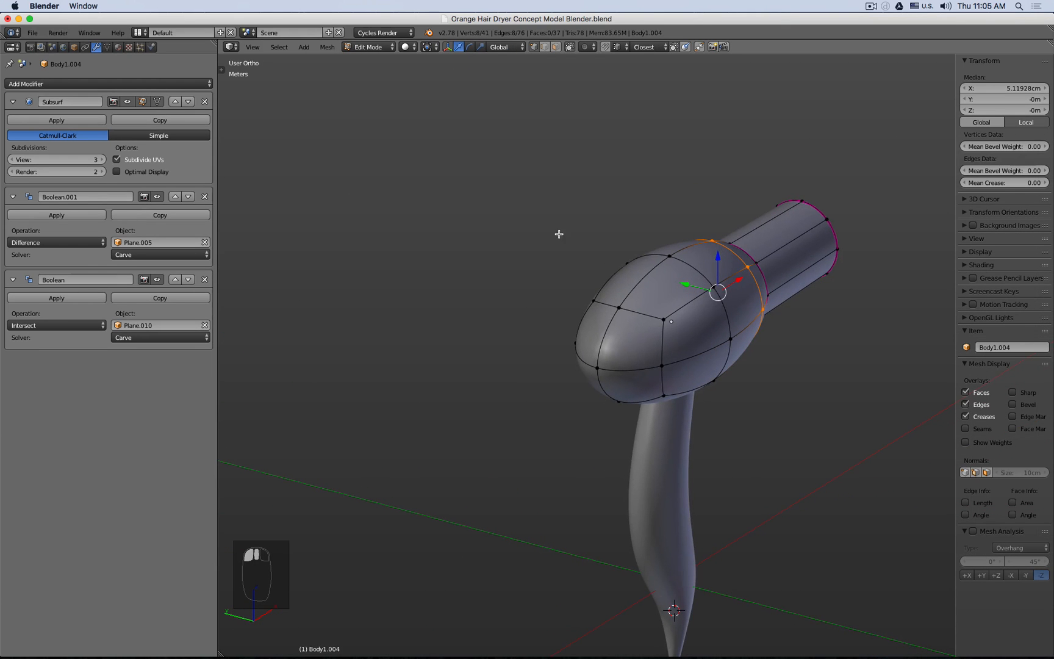
right_click(682, 262, "alt")
key("s")
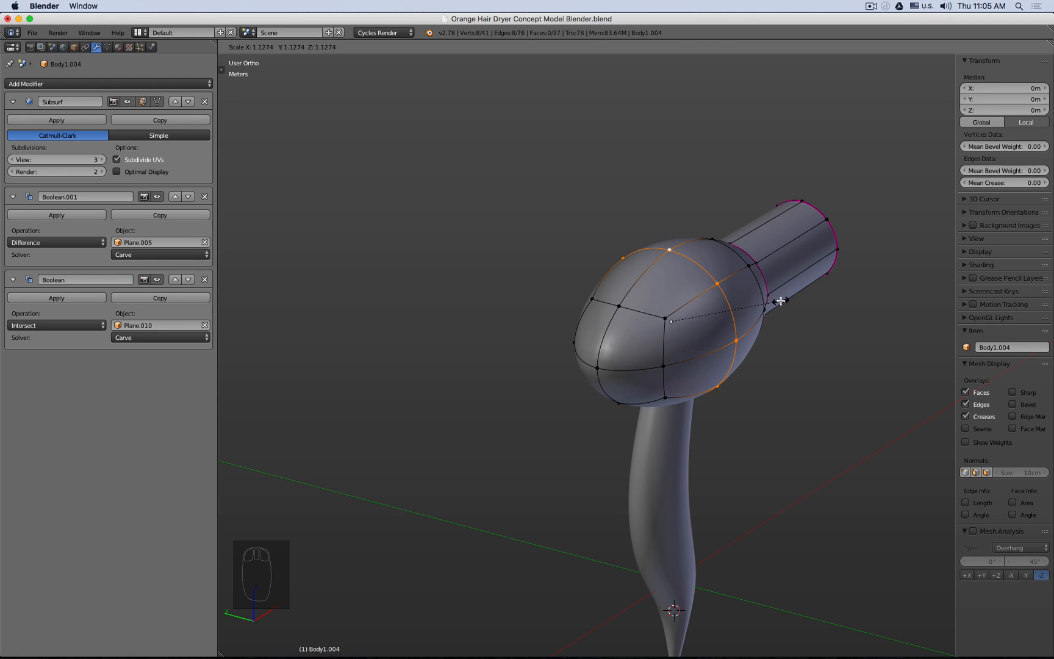
left_click(781, 300)
key("Tab")
middle_click_drag(779, 299, 748, 258)
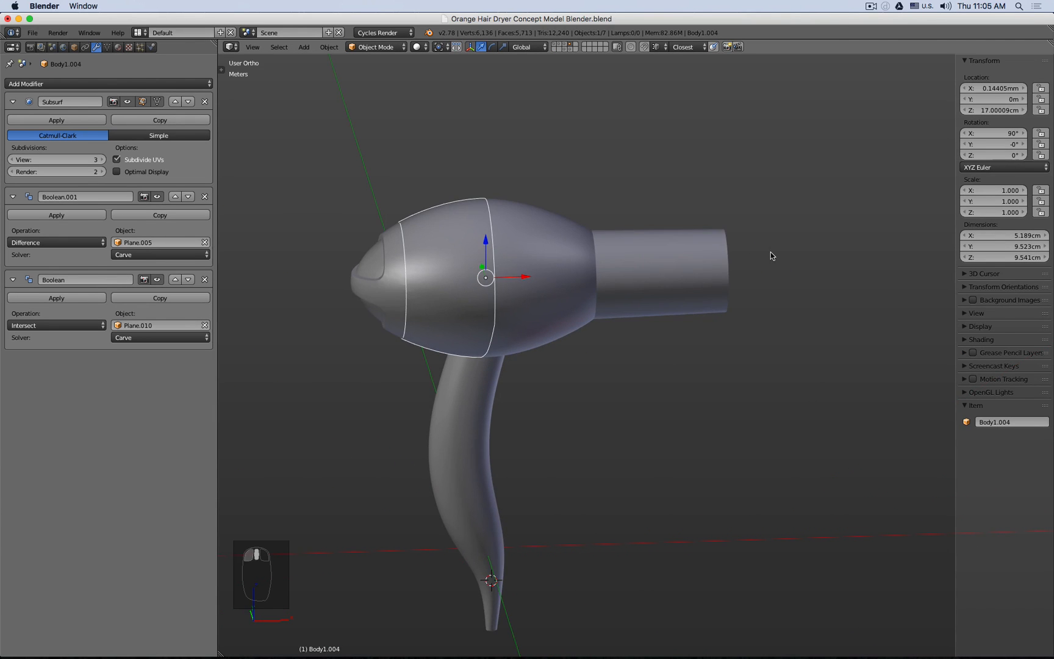
key("KP_1")
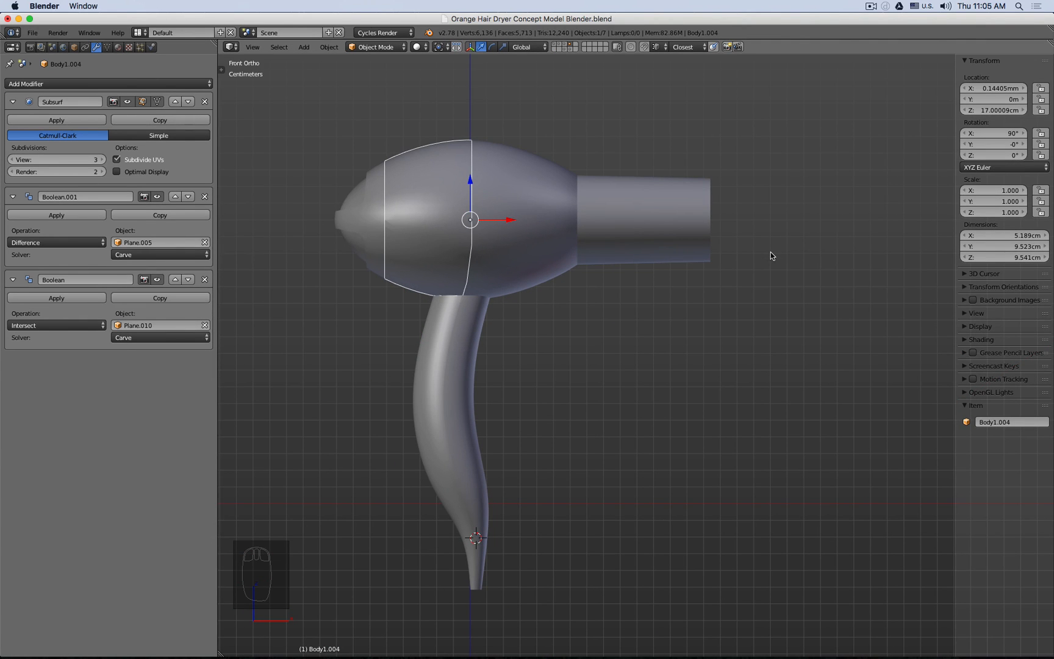
key("super+z")
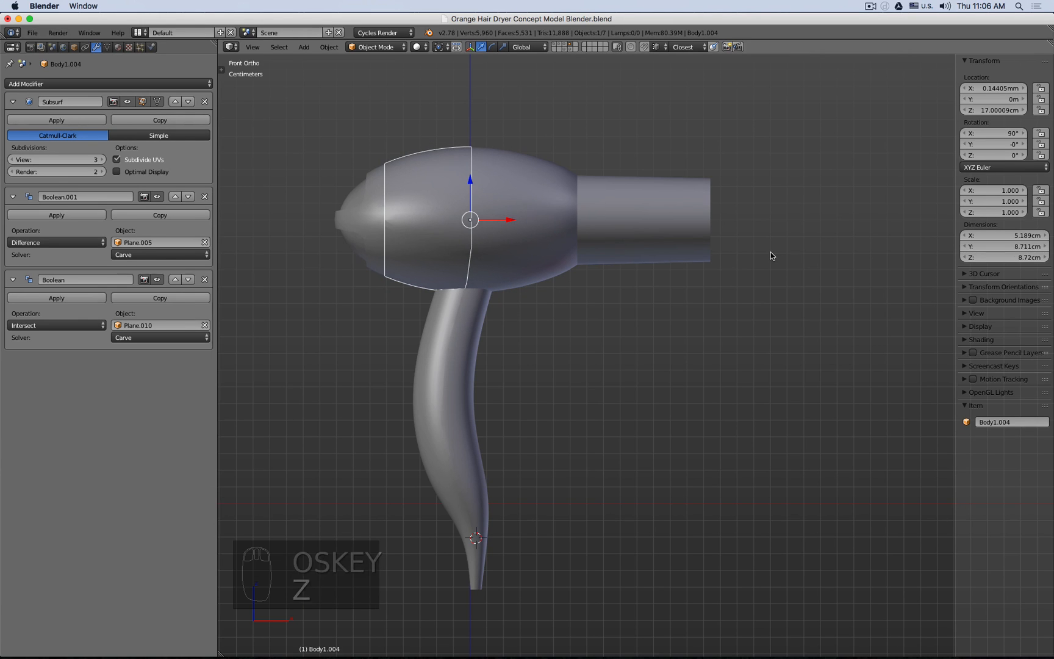
- Inspect the front handle part's control mesh in wireframe Edit Mode, selecting the vertices of its upper end
middle_click_drag(771, 252, 626, 246)
left_click(626, 241)
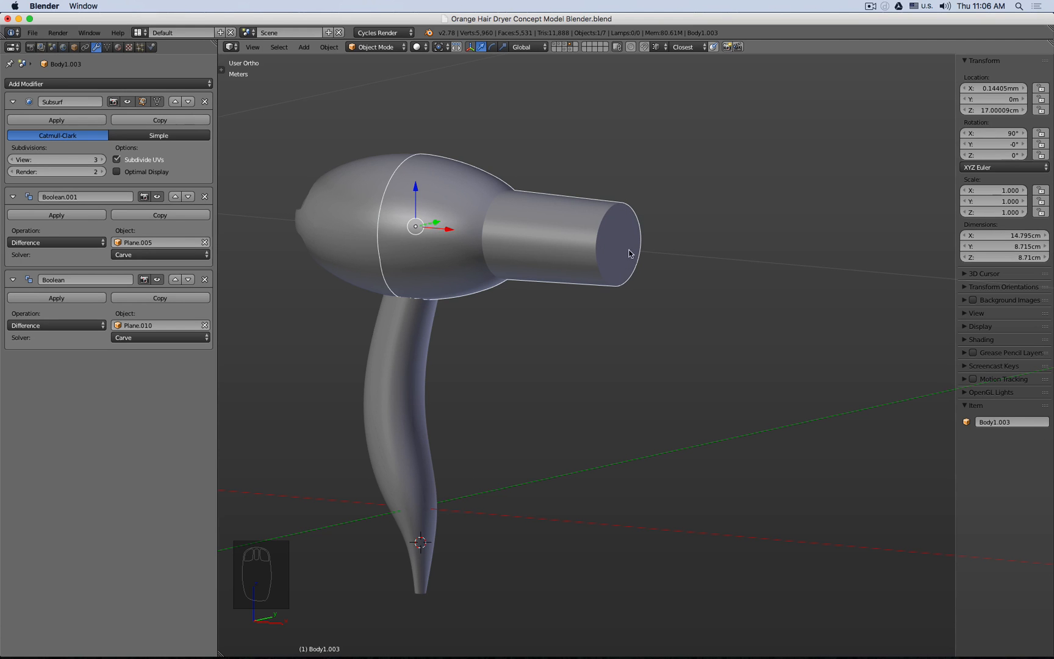
left_click(370, 343)
key("Tab")
key("z")
scroll(409, 291, "up", 5)
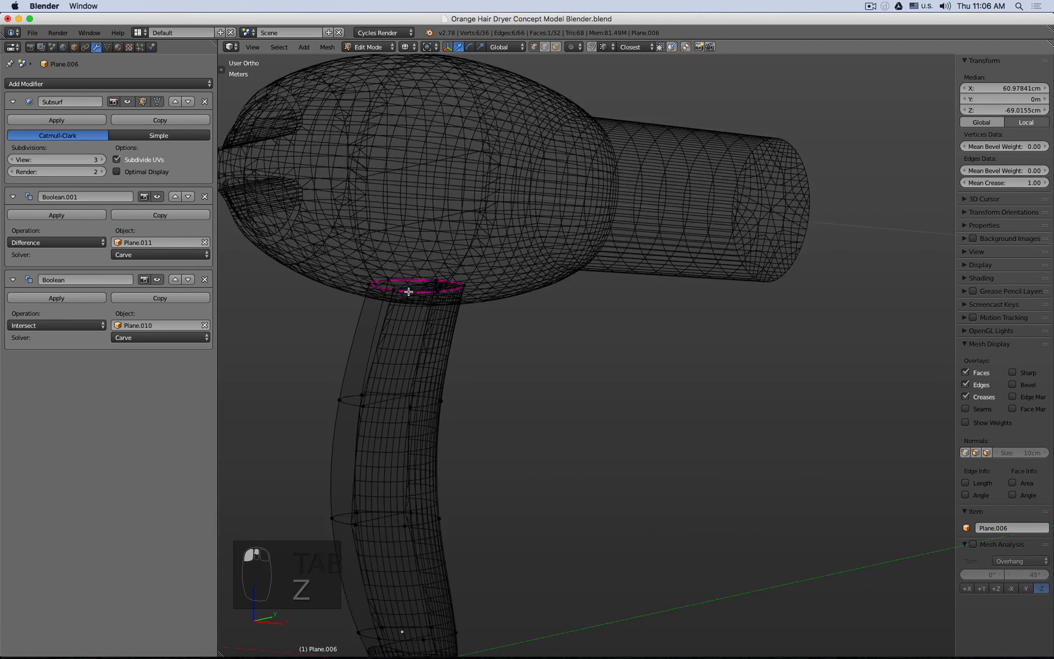
key("b")
left_click_drag(334, 244, 471, 294)
right_click(384, 294, "alt")
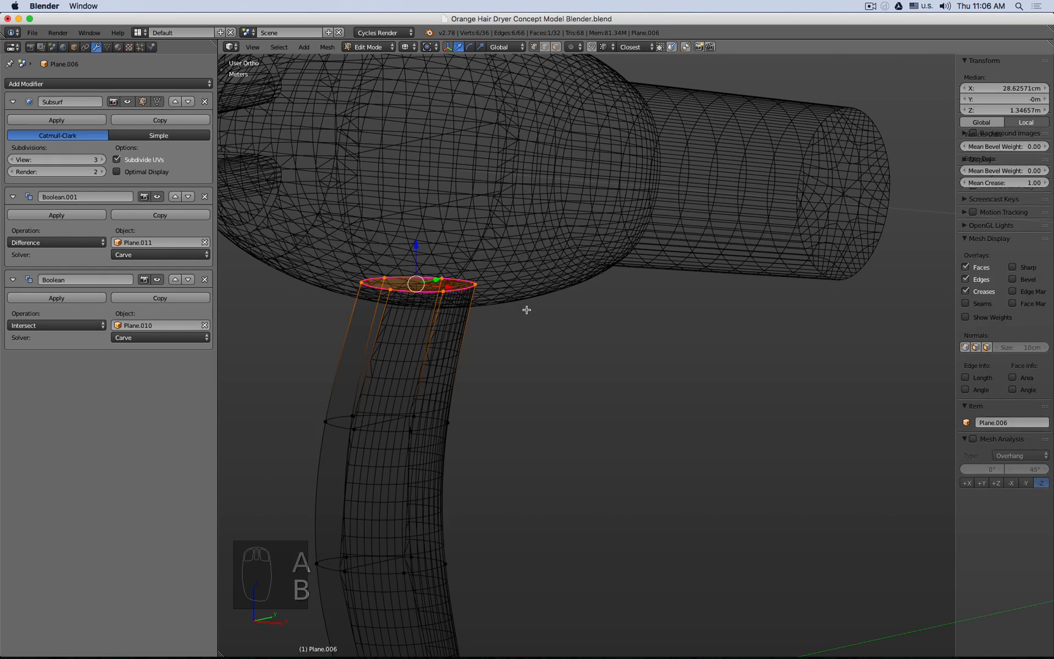
scroll(555, 367, "down", 6)
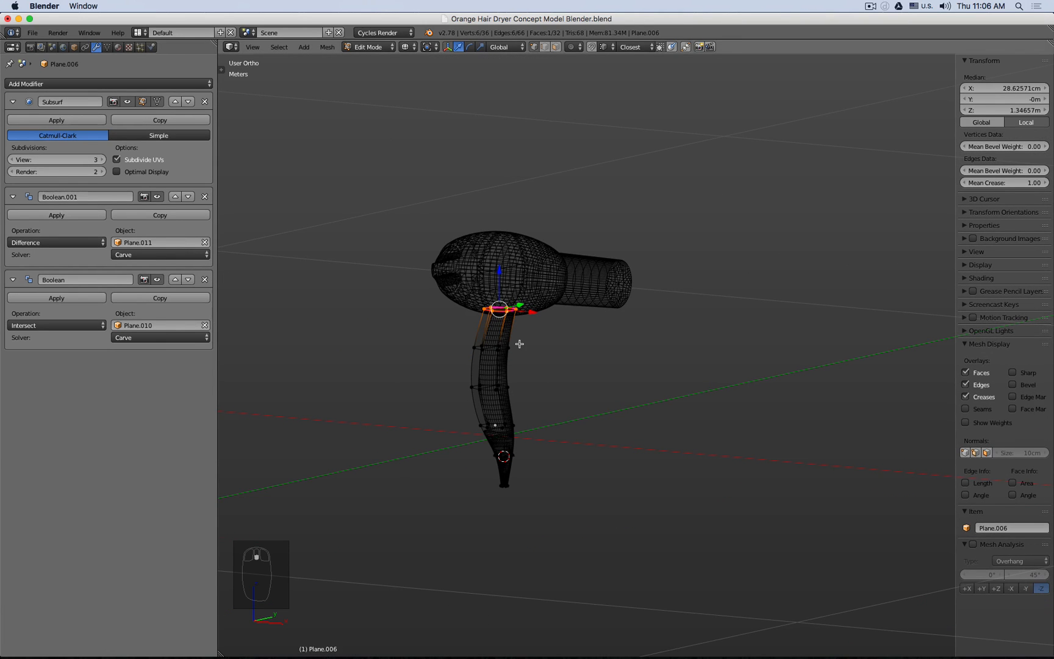
key("Tab")
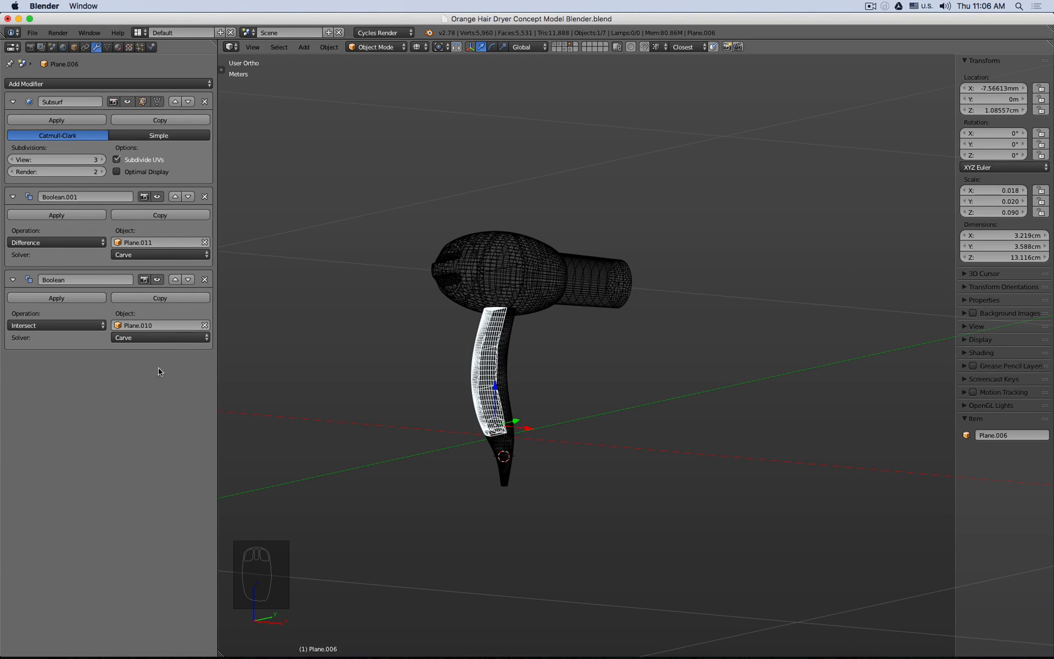
- Show the uncut base meshes, select the hollow handle, and inspect its mesh data and lower-end vertices in Edit Mode
left_click(571, 49)
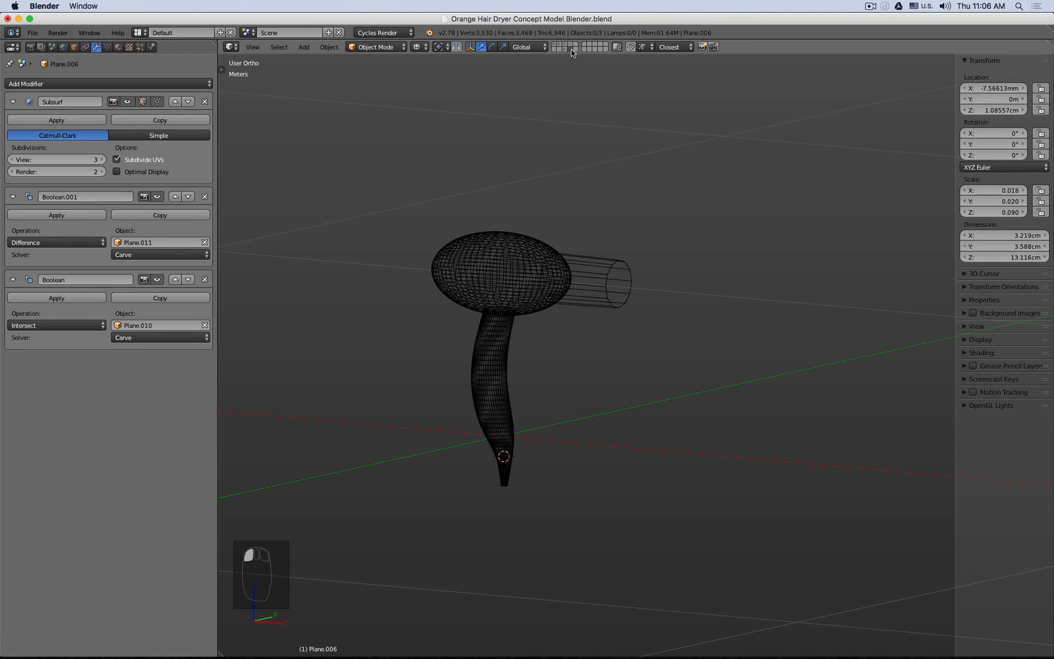
right_click(478, 394)
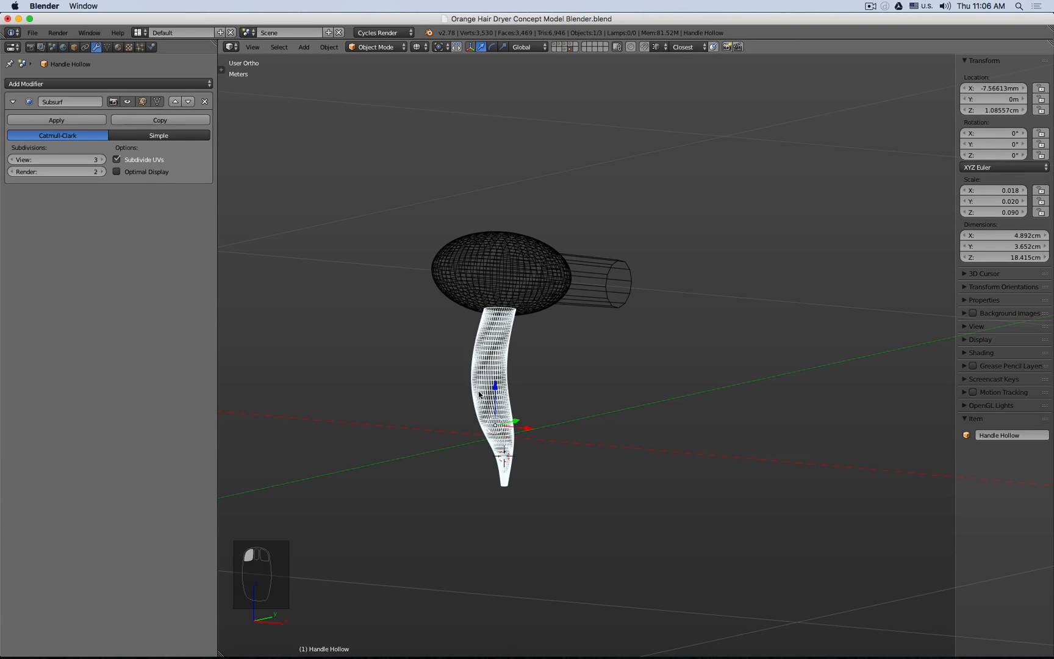
left_click(107, 47)
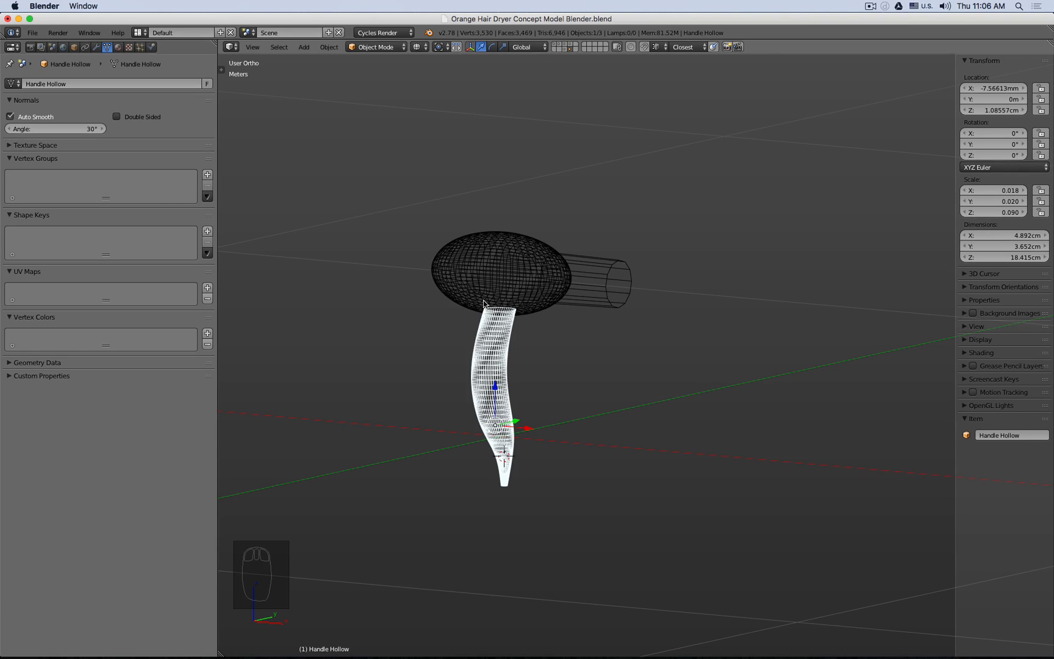
key("Tab")
key("b")
key("b")
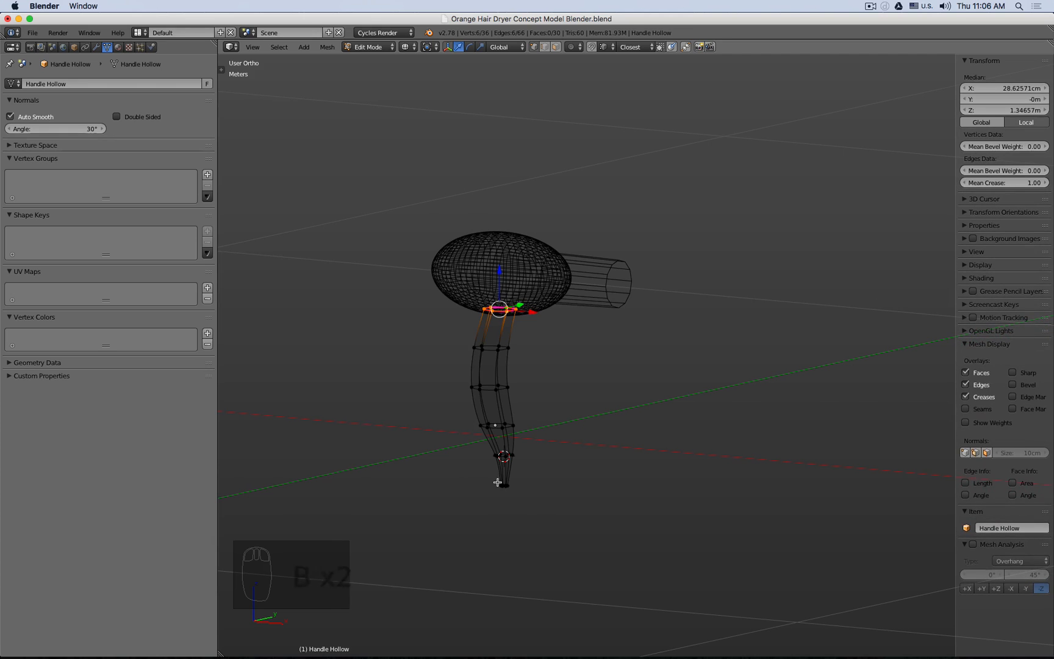
left_click_drag(497, 479, 572, 524)
key("Tab")
- Switch to Fusion 360, roll the timeline forward to just before Form3, and inspect the model from the back and front
key("super+Tab")
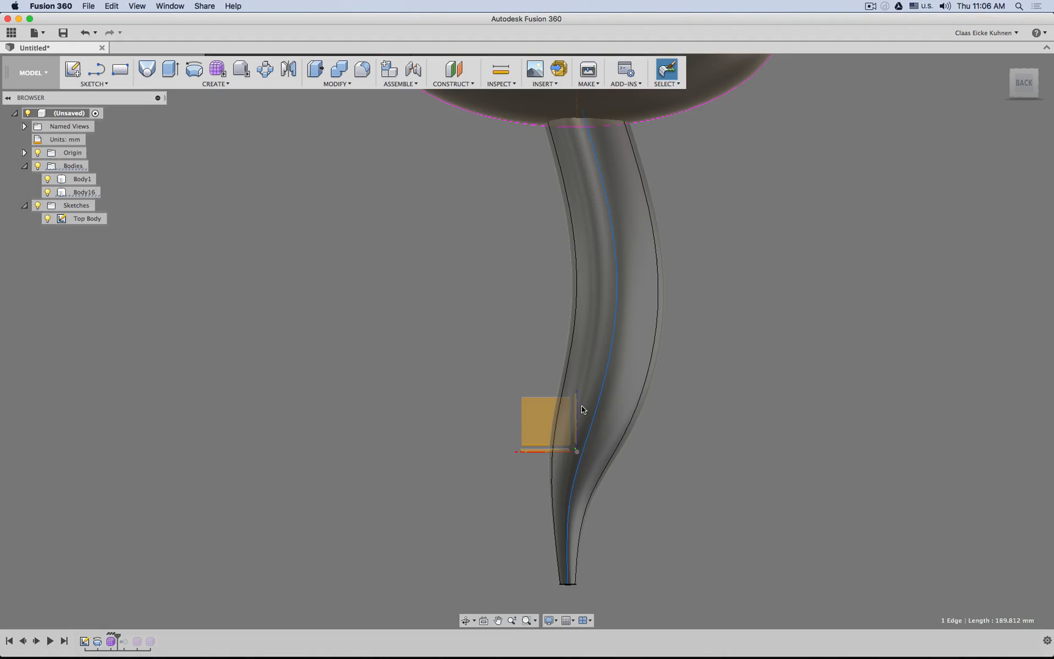
left_click_drag(118, 637, 144, 637)
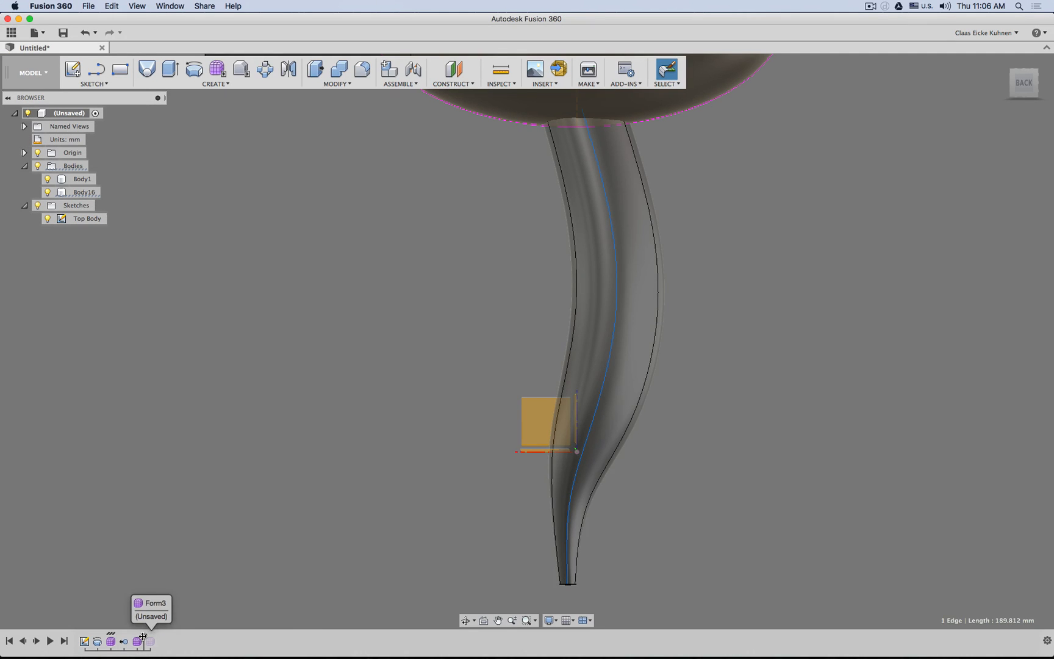
mouse_move(515, 451)
middle_mouse_down("shift")
mouse_move(526, 408)
mouse_move(584, 383)
mouse_move(471, 450)
mouse_move(510, 456)
middle_mouse_up("shift")
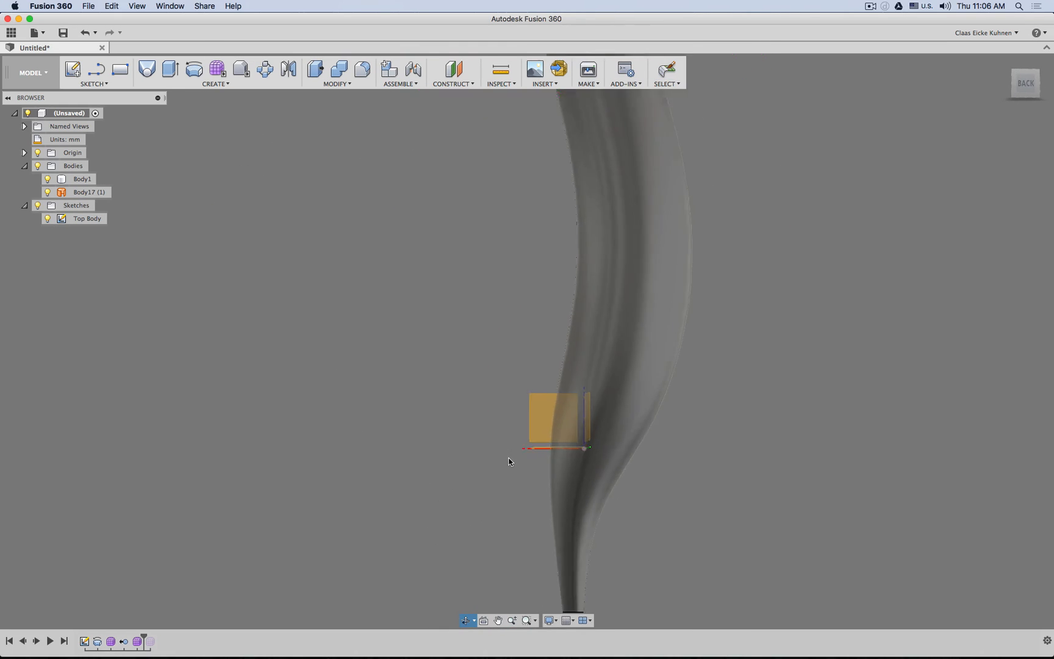
left_click(1026, 88)
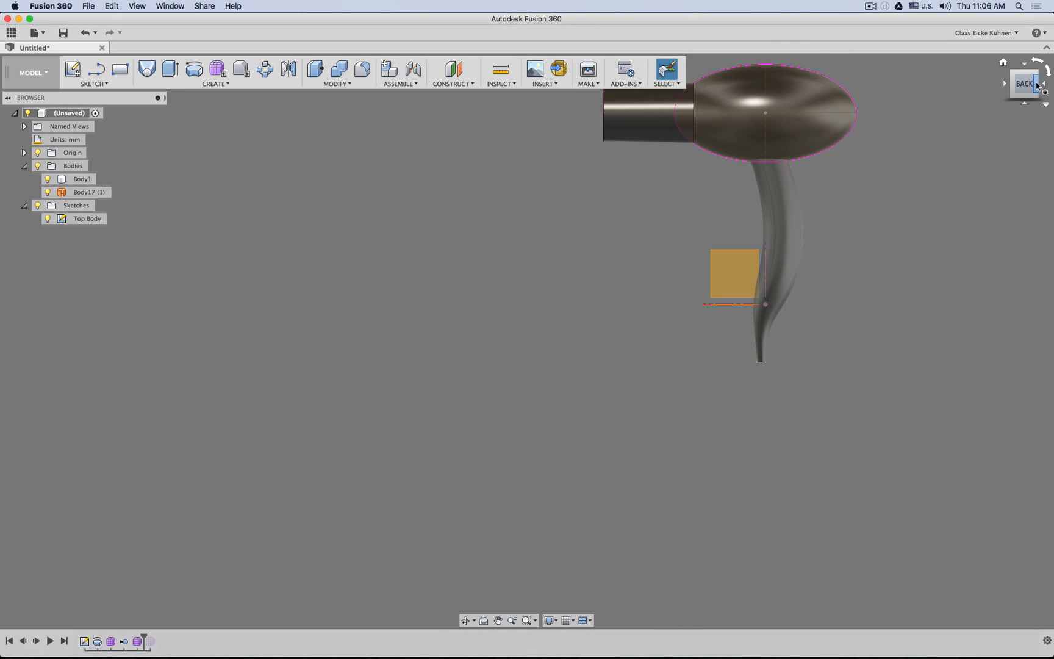
left_click(1038, 86)
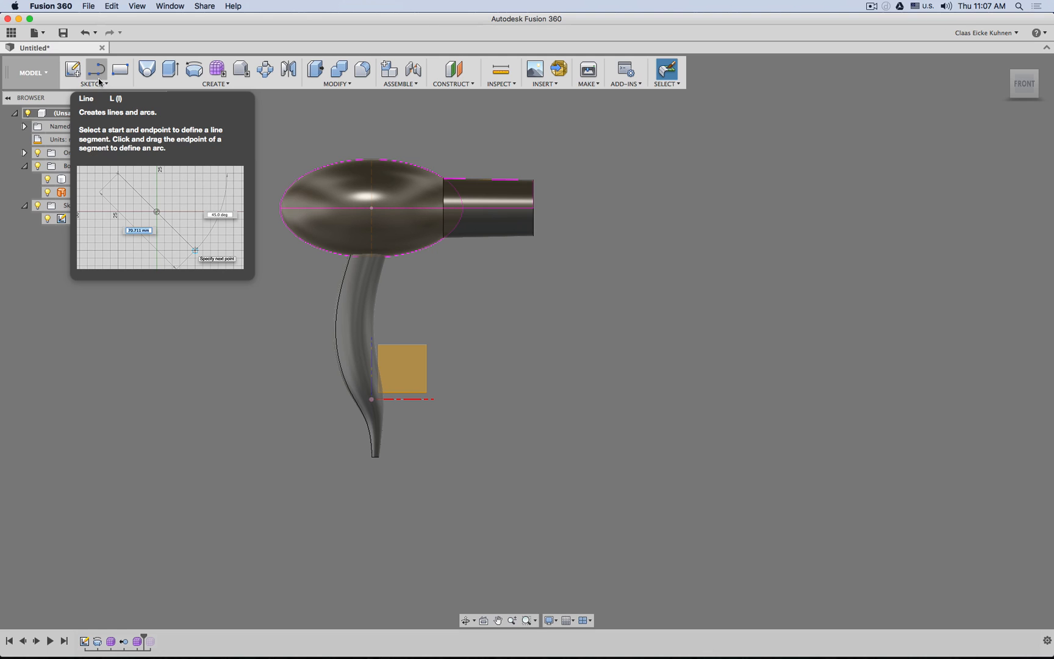
middle_click_drag(486, 282, 521, 309, "shift")
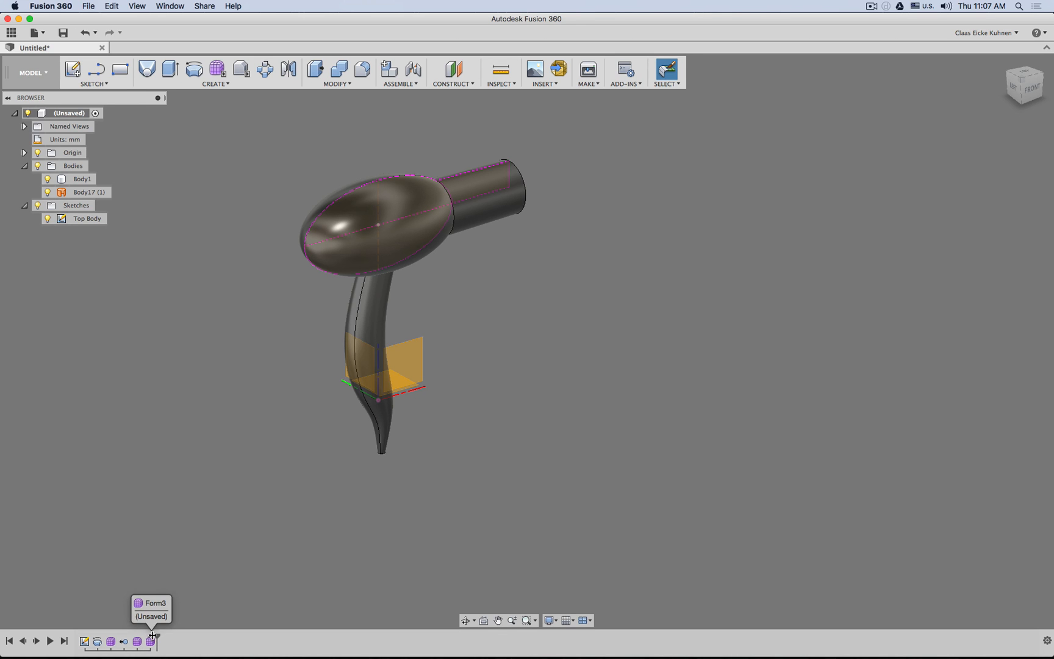
- Roll the timeline forward past Form3, and hide the sketches and origin for a clear back view of the cutter surfaces
left_click_drag(144, 641, 157, 641)
mouse_move(712, 322)
middle_mouse_down("shift")
mouse_move(647, 302)
mouse_move(421, 293)
middle_mouse_up("shift")
left_click(37, 258)
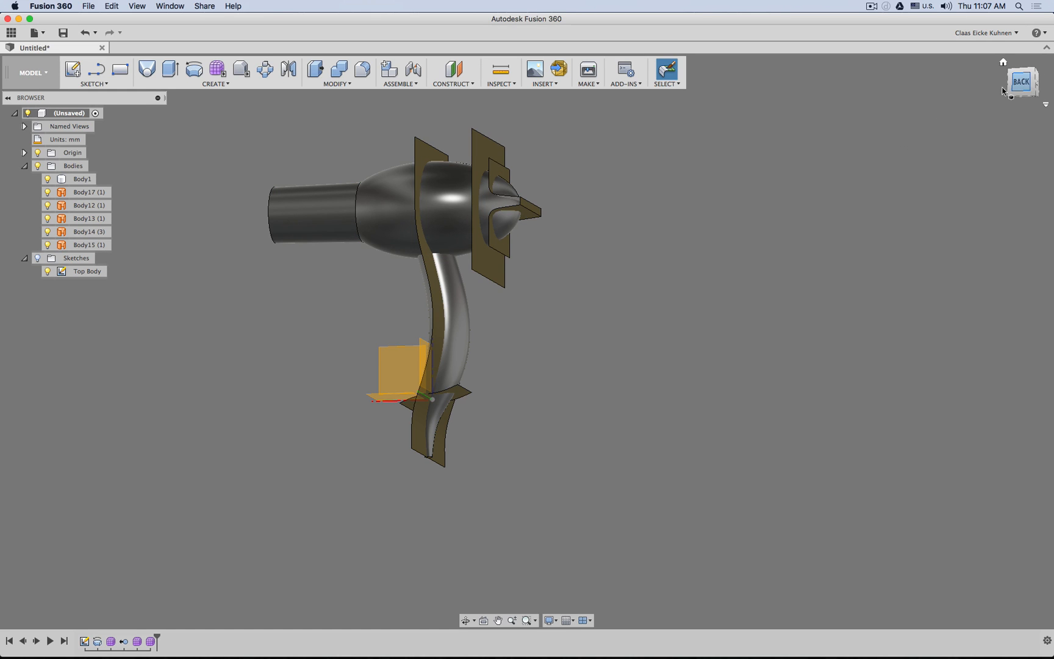
left_click(1022, 81)
left_click(37, 153)
scroll(210, 233, "up", 3)
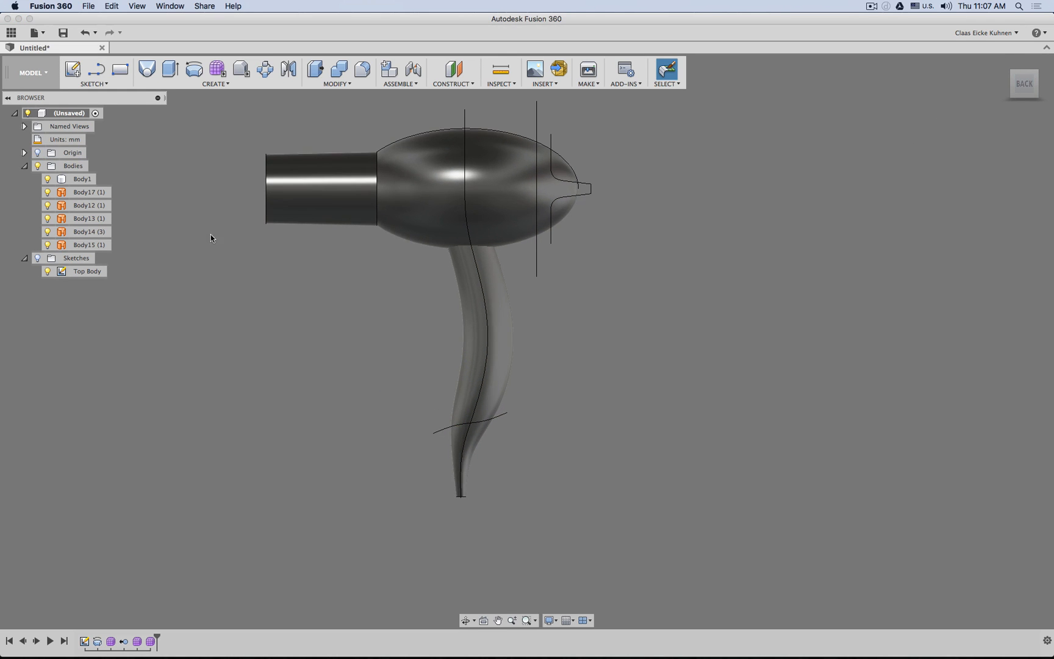
middle_click_drag(222, 235, 208, 272)
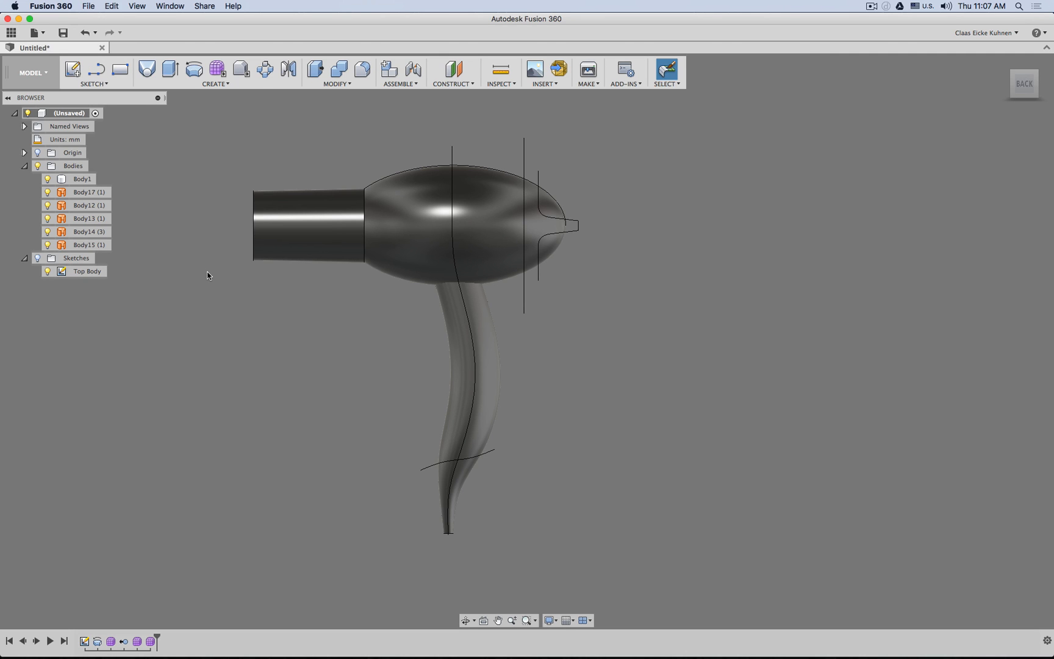
- Switch to the Patch workspace and unstitch the flat end face of the nozzle from the main body
middle_click_drag(192, 251, 208, 250, "shift")
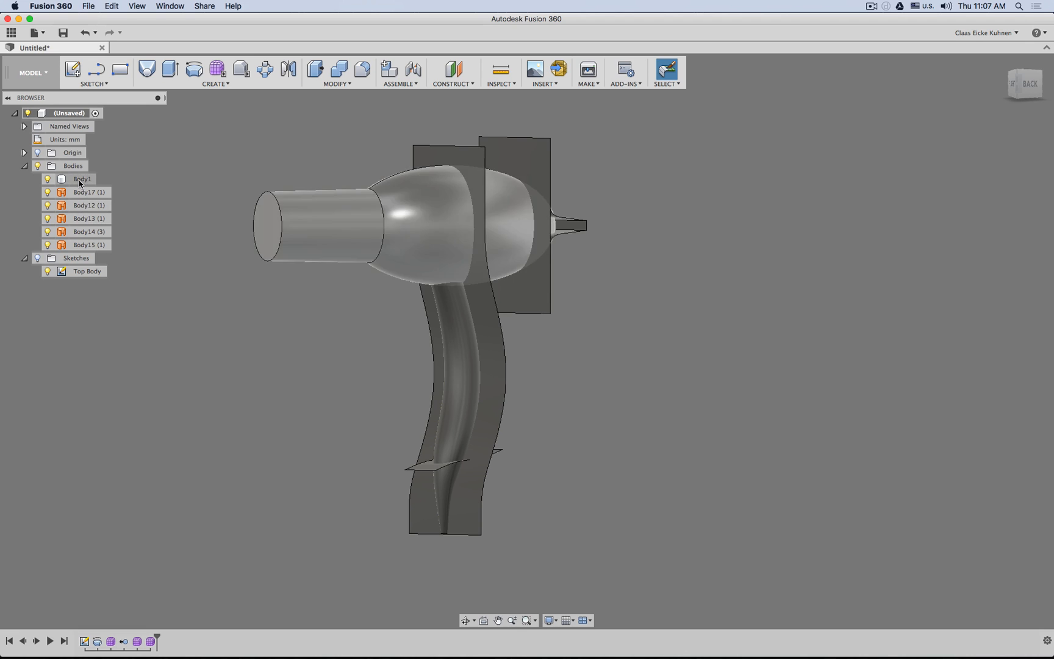
left_click(34, 73)
left_click(37, 116)
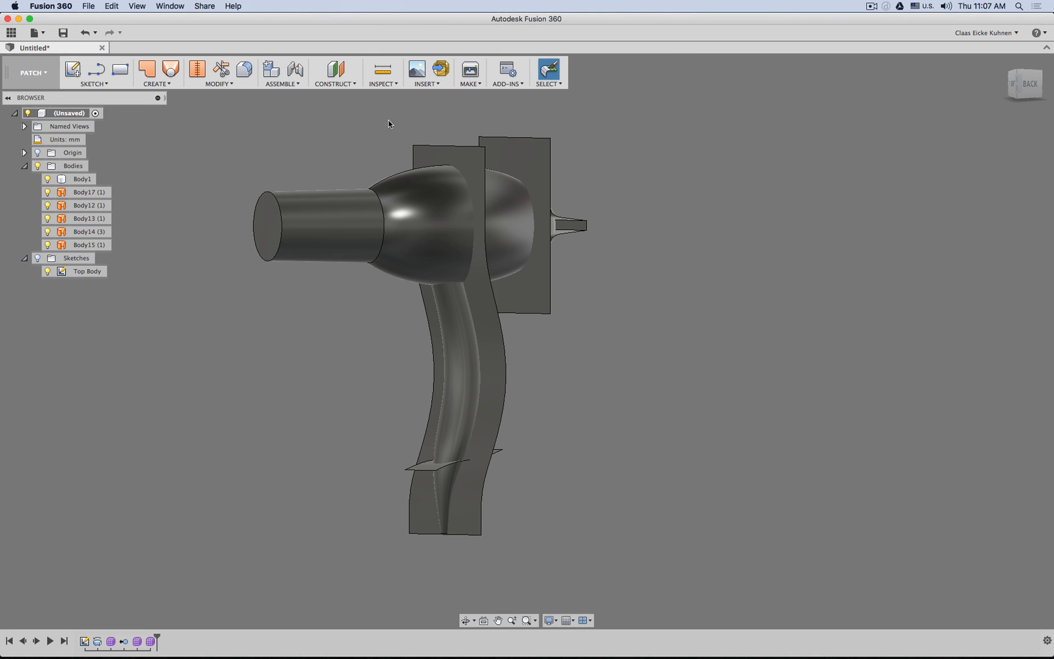
left_click(221, 84)
left_click(241, 166)
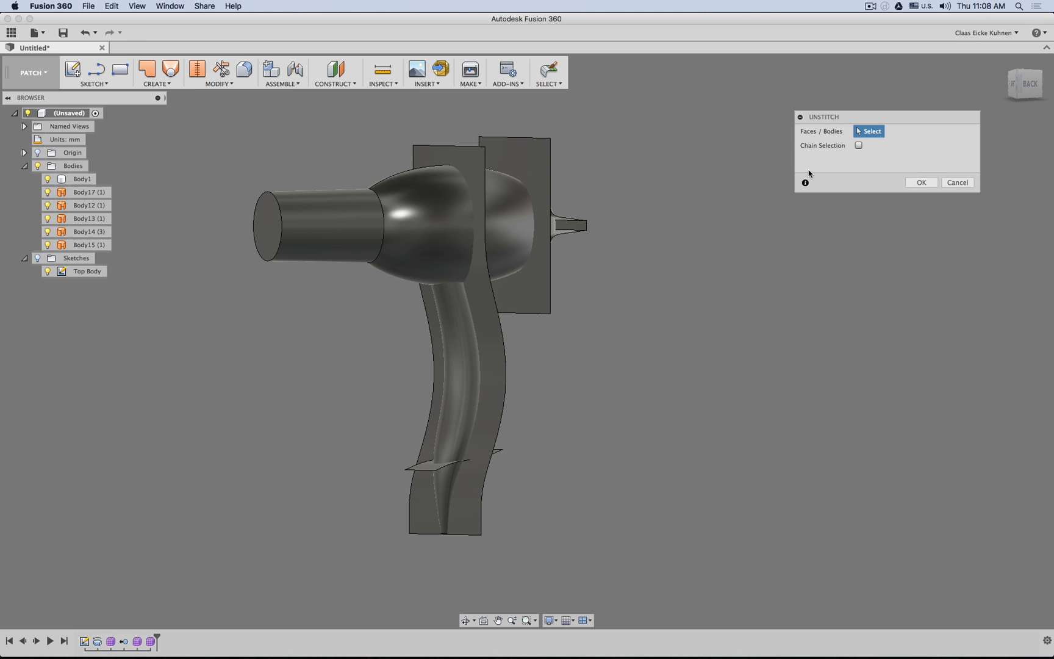
left_click(267, 218)
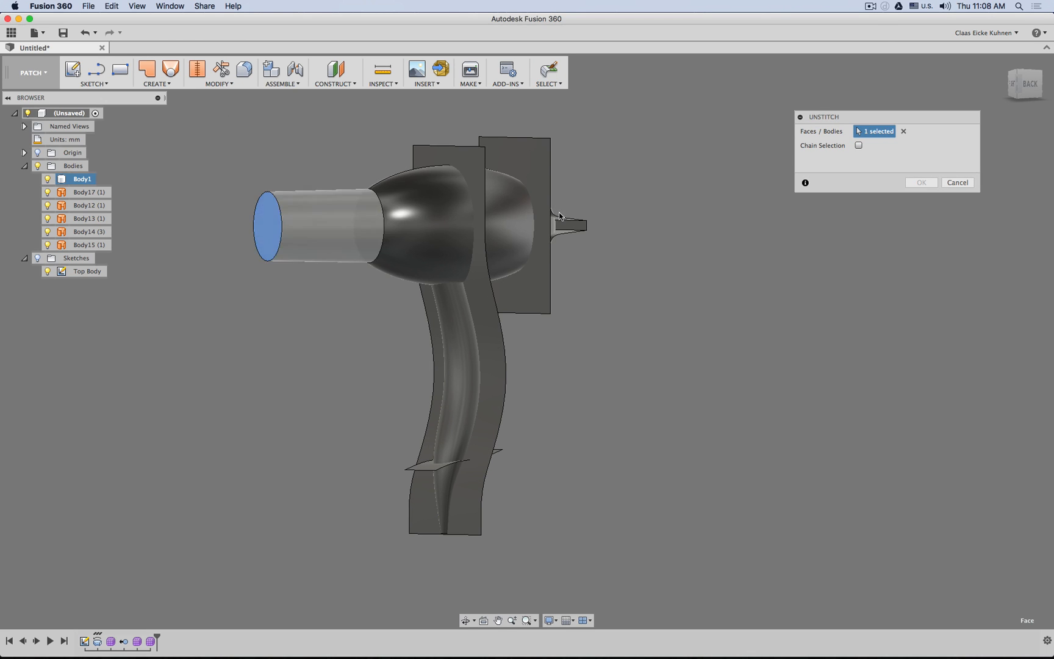
left_click(921, 183)
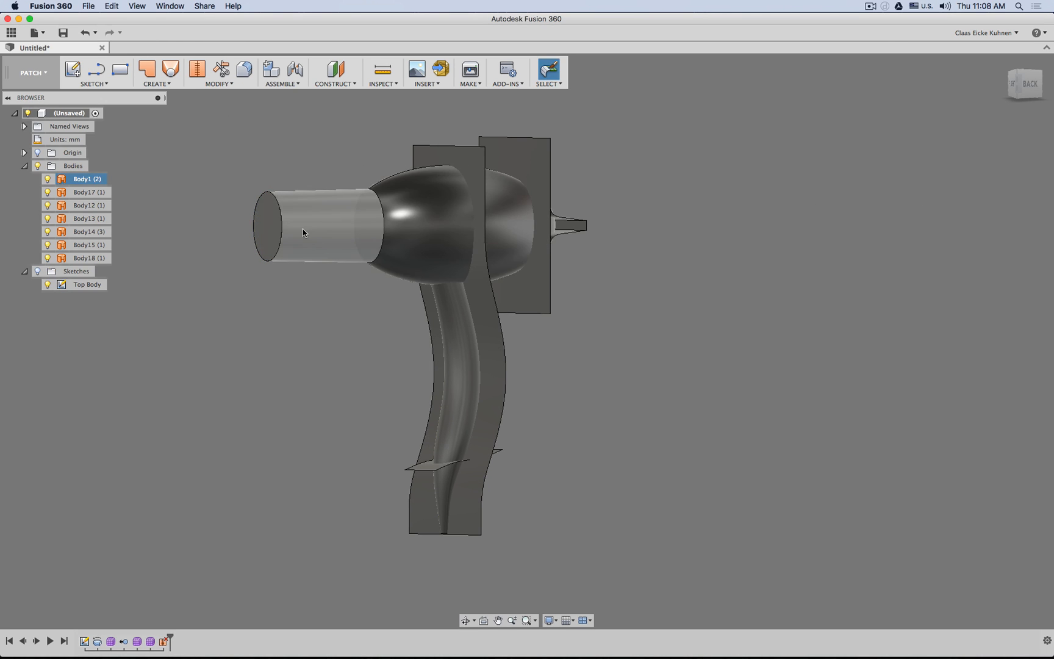
- Examine the separate surfaces by toggling the main body's visibility and highlighting the lengthwise cutter, main body and handle from the back
left_click(47, 179)
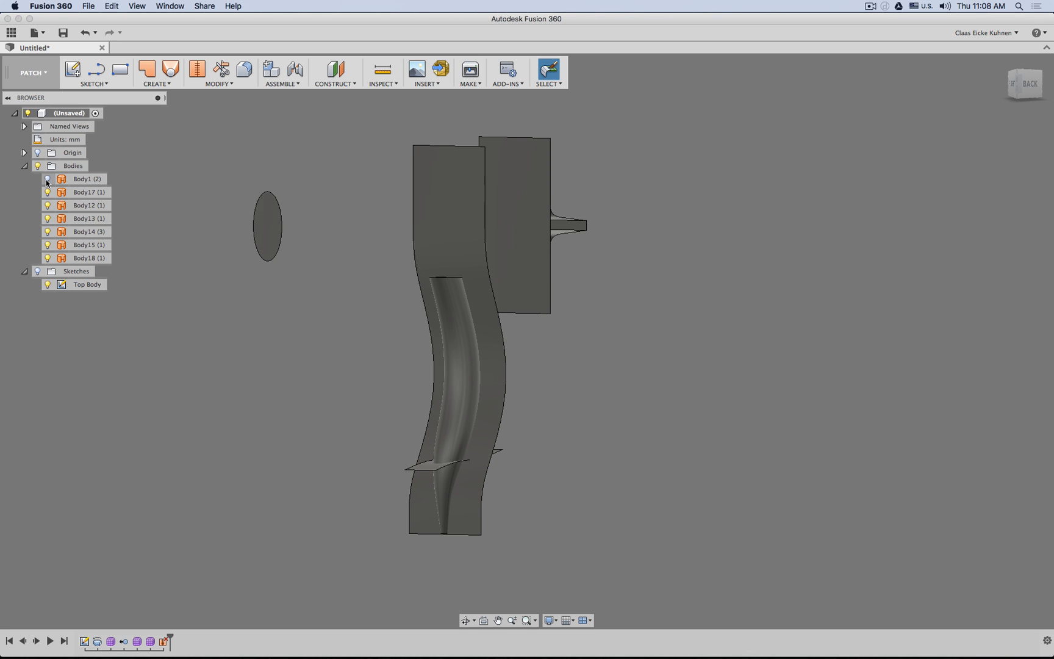
left_click(47, 179)
middle_click_drag(779, 235, 757, 229, "shift")
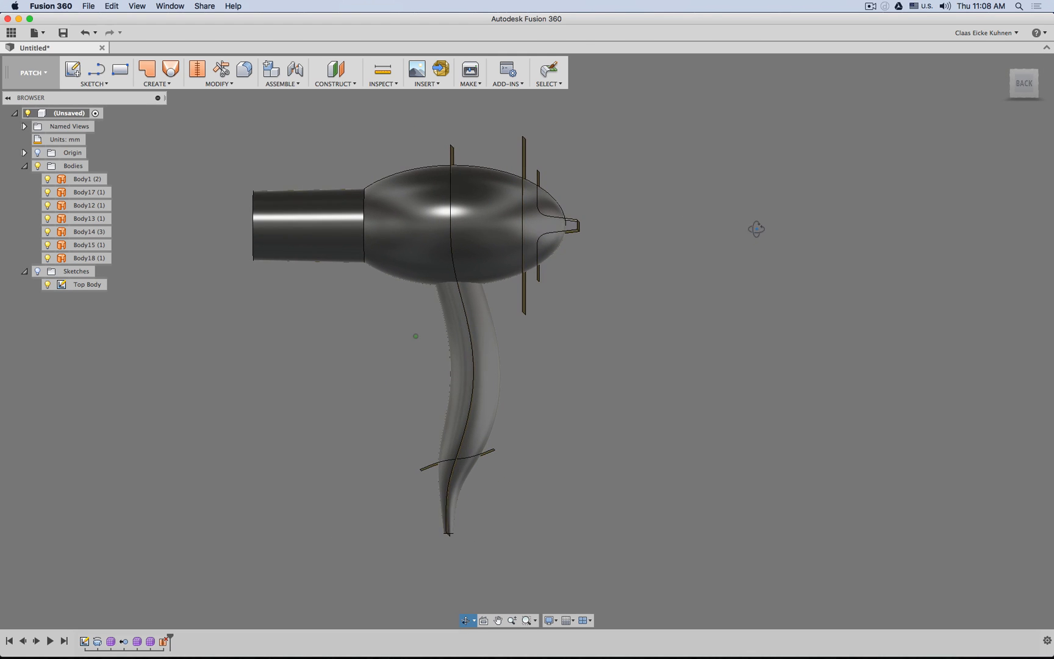
left_click(1023, 82)
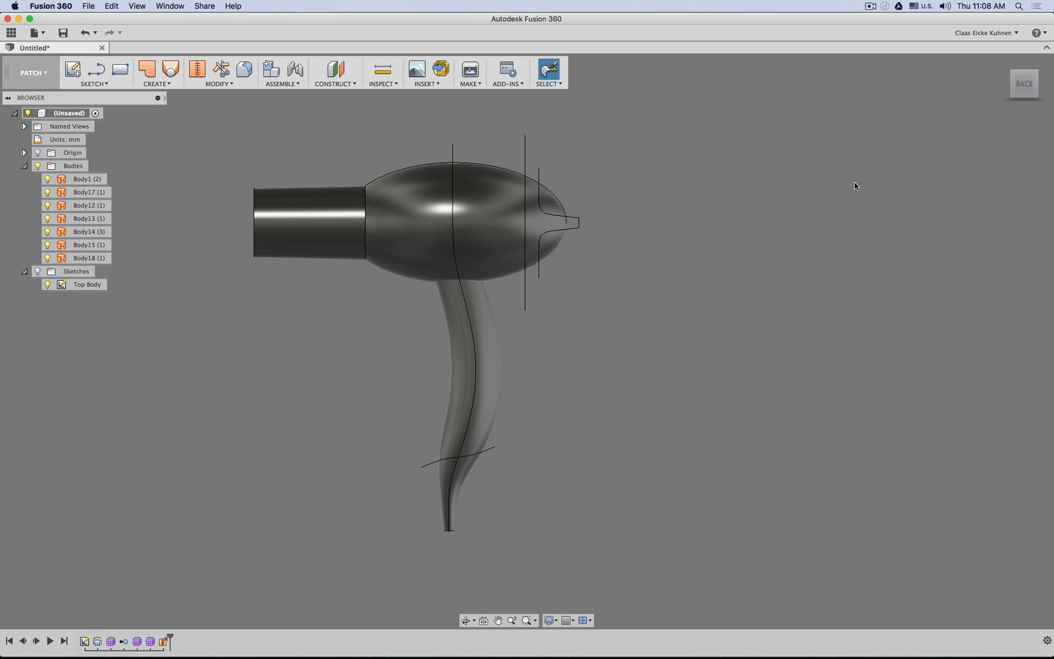
left_click(452, 152)
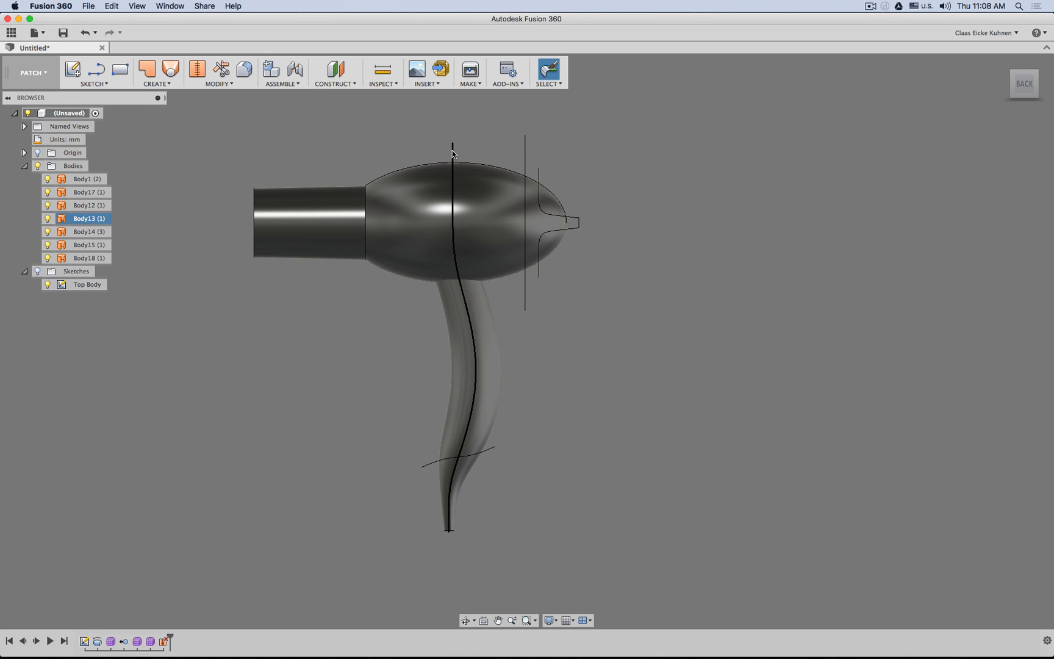
left_click(438, 250)
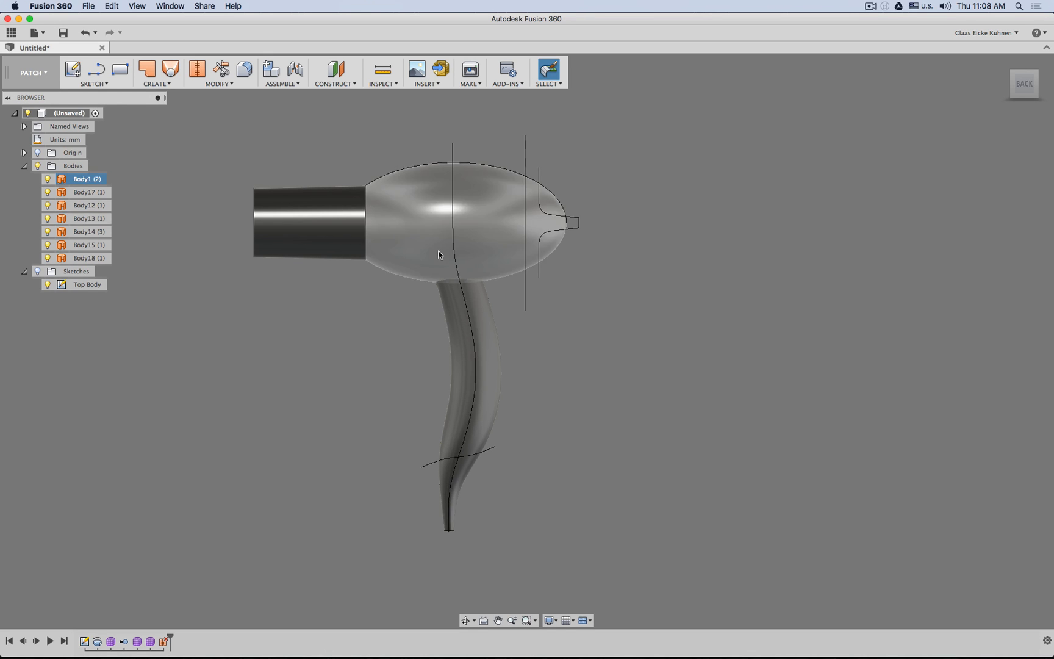
left_click(448, 302)
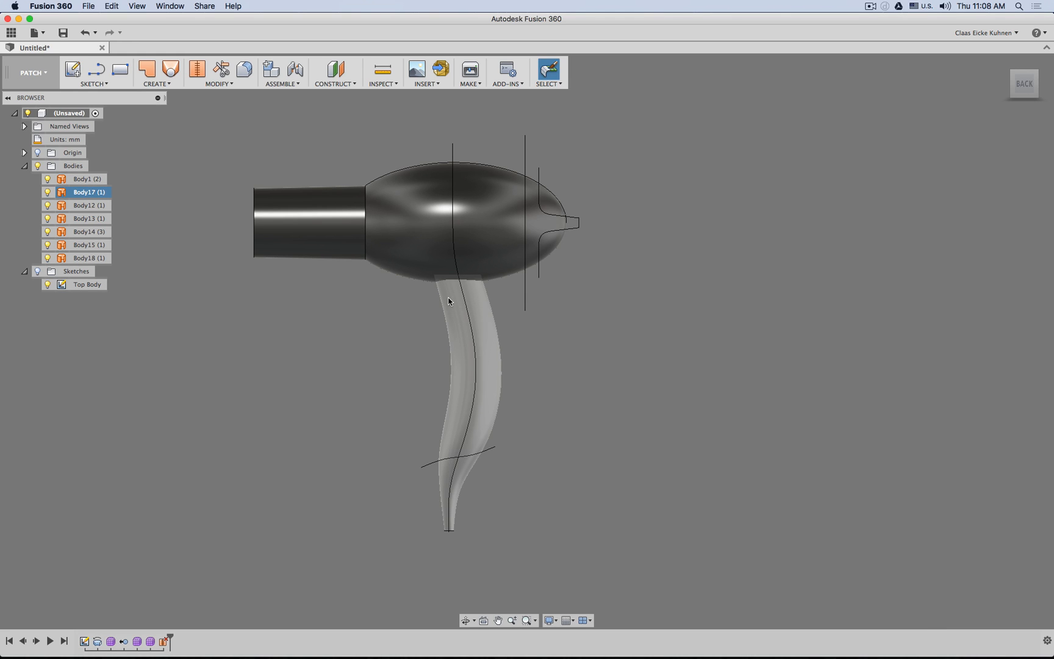
left_click(294, 289)
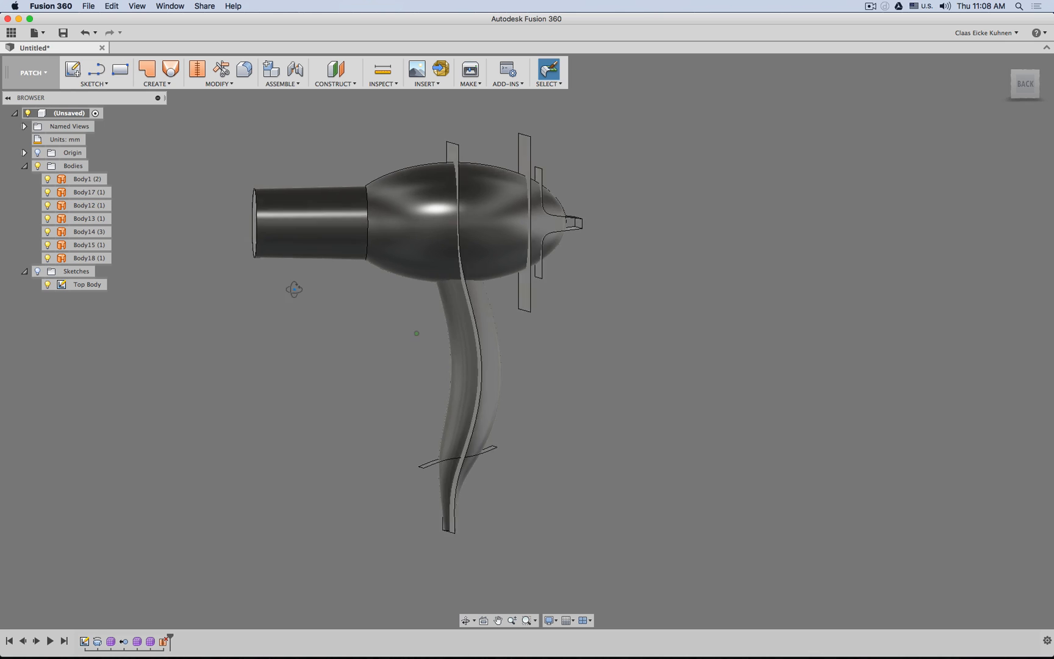
- Hide the detached nozzle end face and examine the open nozzle from the right end
middle_click_drag(294, 289, 267, 243, "shift")
left_click(267, 240)
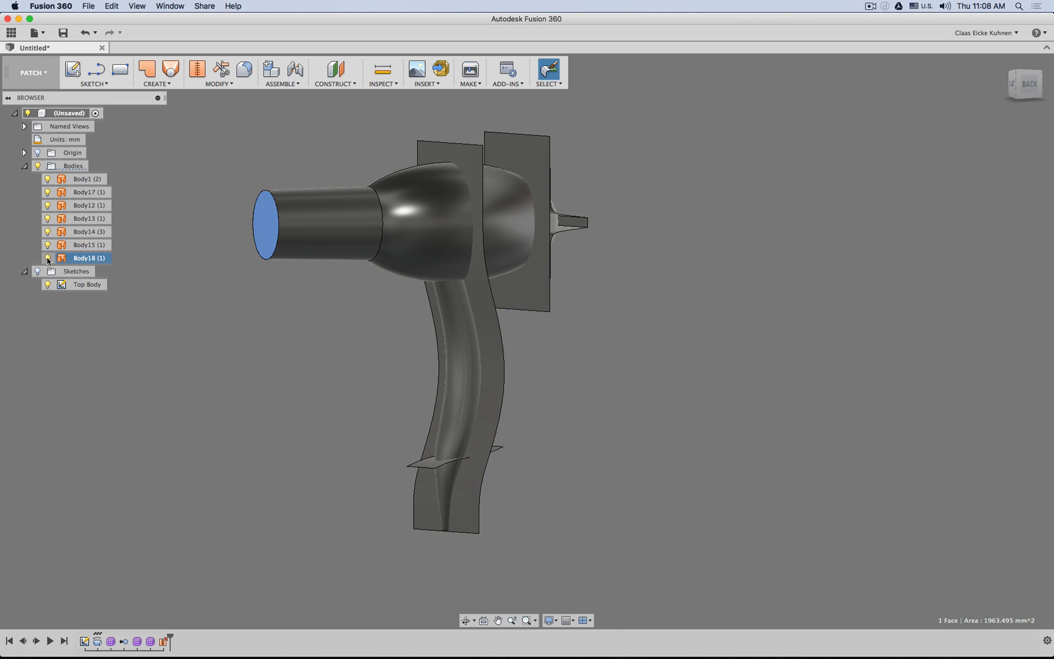
scroll(289, 322, "up", 3)
middle_click_drag(289, 322, 348, 332, "shift")
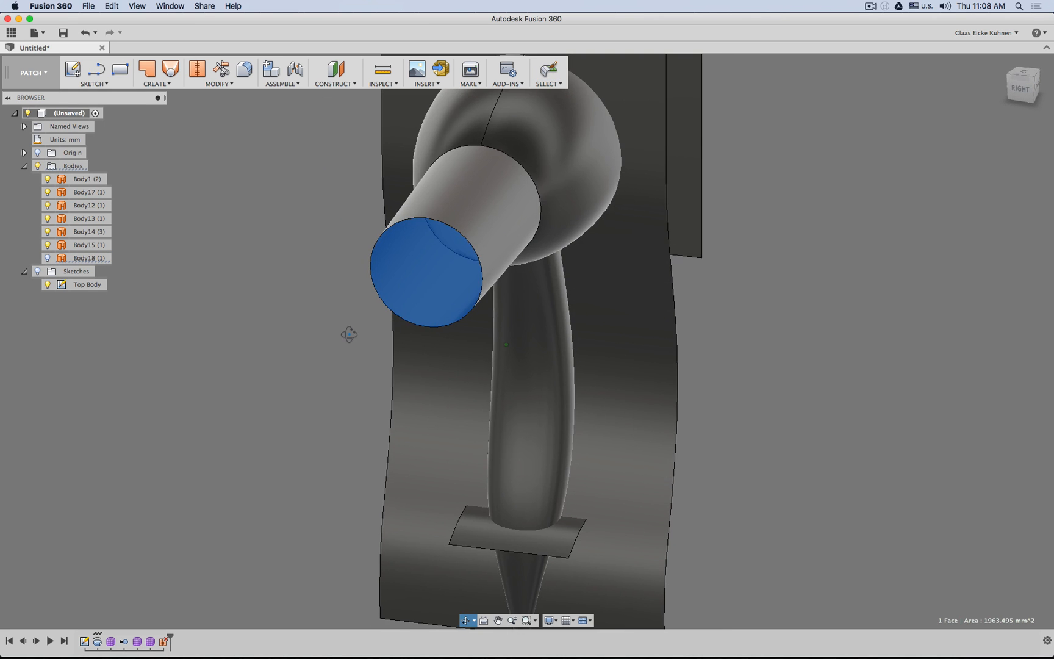
key("Escape")
left_click(243, 72)
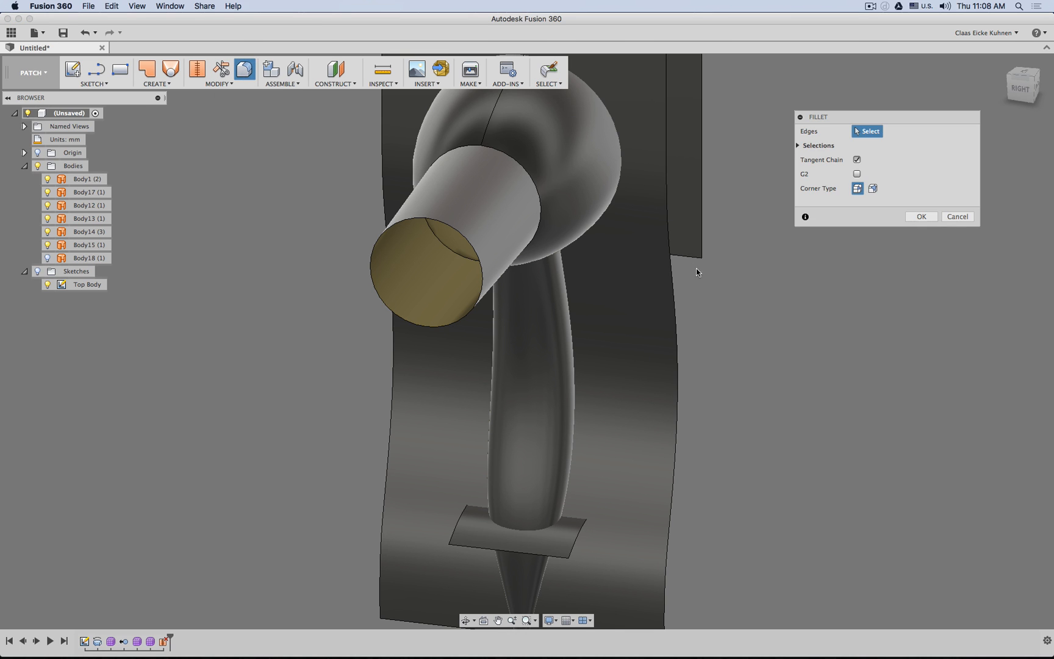
middle_click_drag(736, 280, 547, 256, "shift")
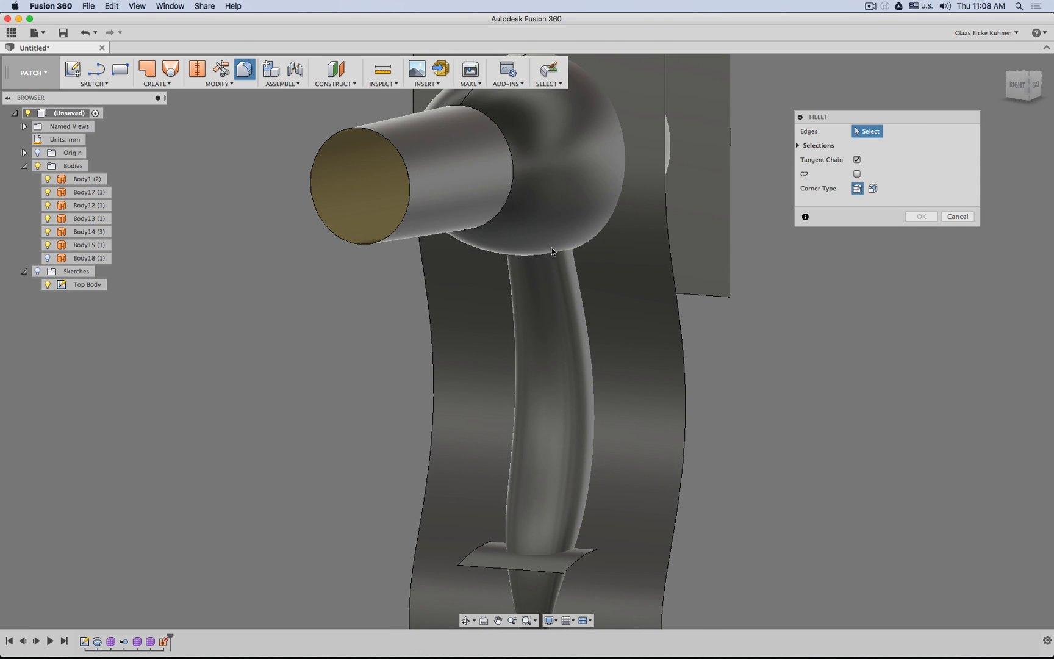
left_click(957, 216)
- Start a Trim operation on the surface bodies with the view facing into the open nozzle
middle_click_drag(750, 245, 789, 245, "shift")
left_click(221, 70)
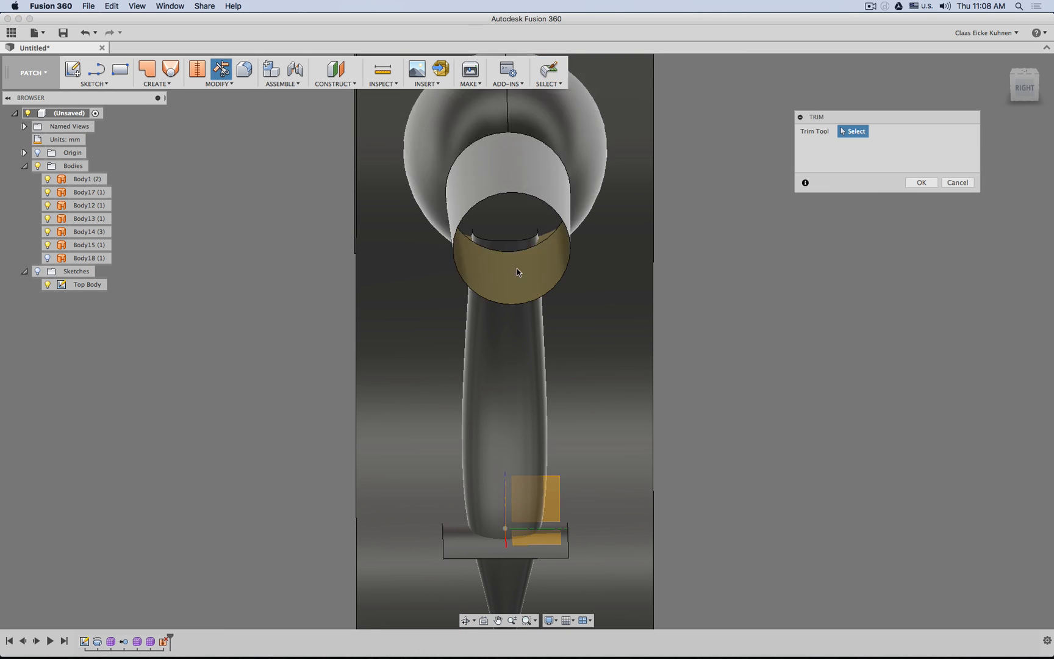
- Trim away the main body's surface inside the handle and the handle's end inside the main body, using each as the other's trim tool
left_click(531, 246)
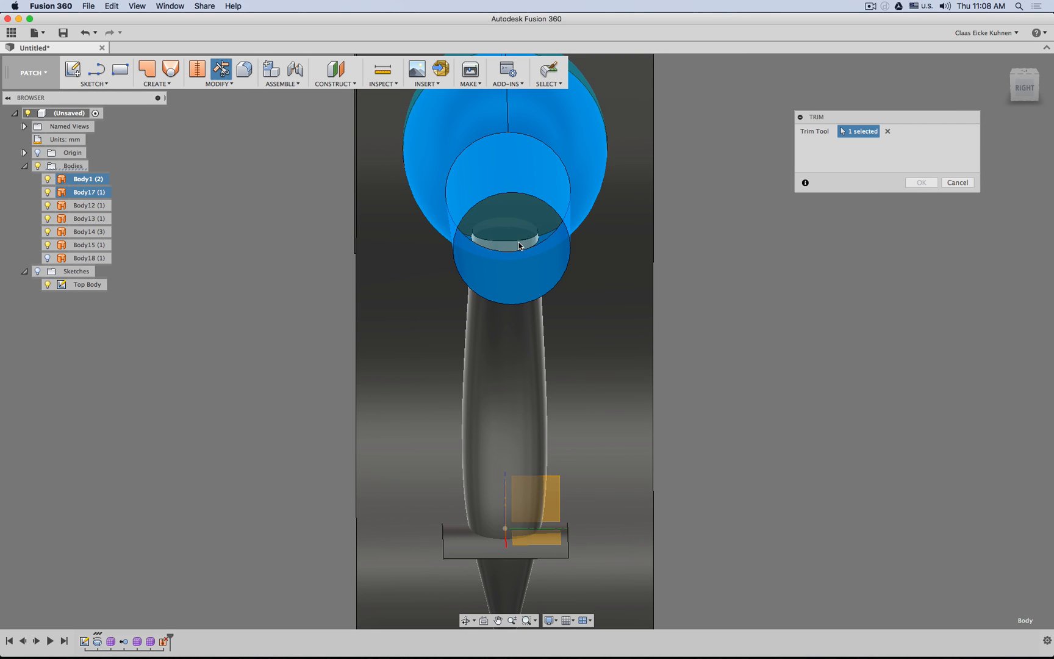
left_click(921, 183)
right_click(761, 248)
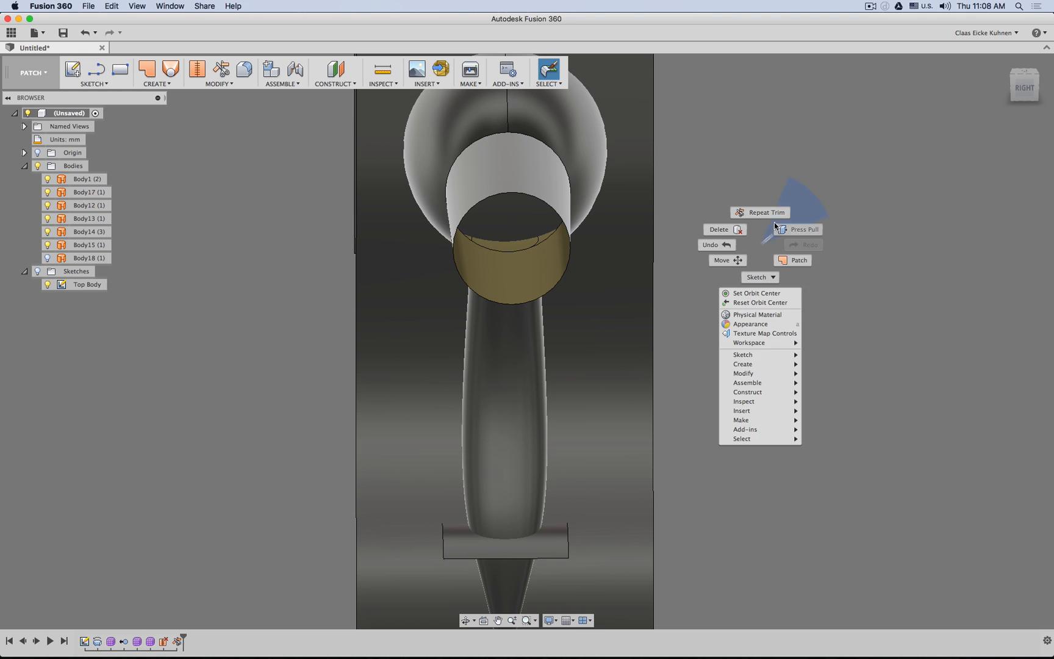
left_click(766, 212)
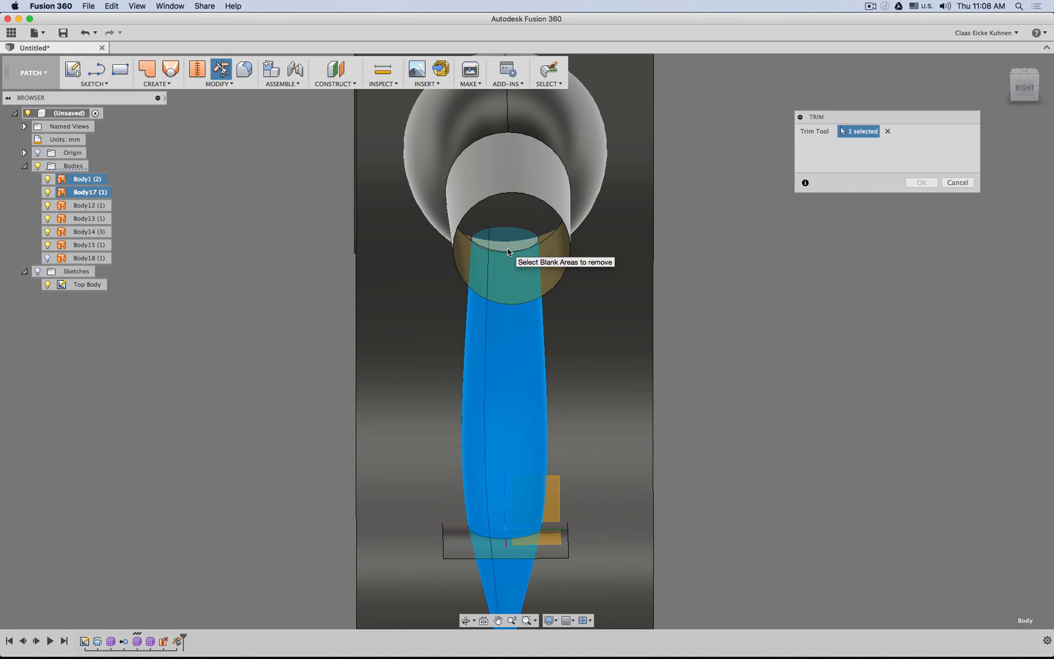
left_click(510, 250)
left_click(921, 182)
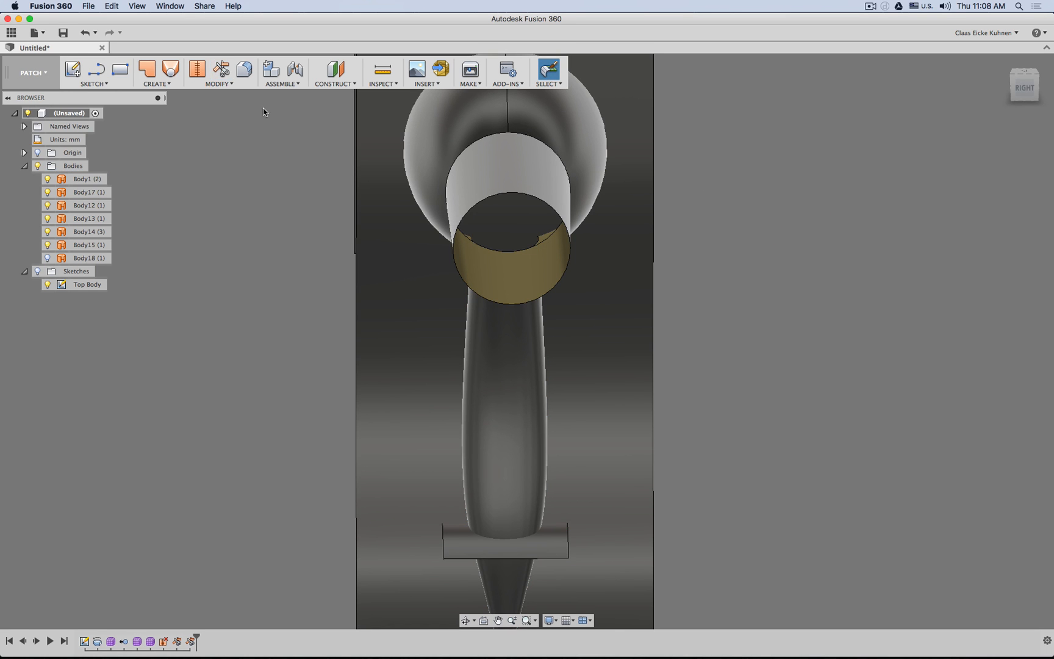
- Stitch the main body and the handle surfaces into a single body with a 1.00 mm tolerance
left_click(197, 69)
left_click(527, 272)
left_click(514, 355)
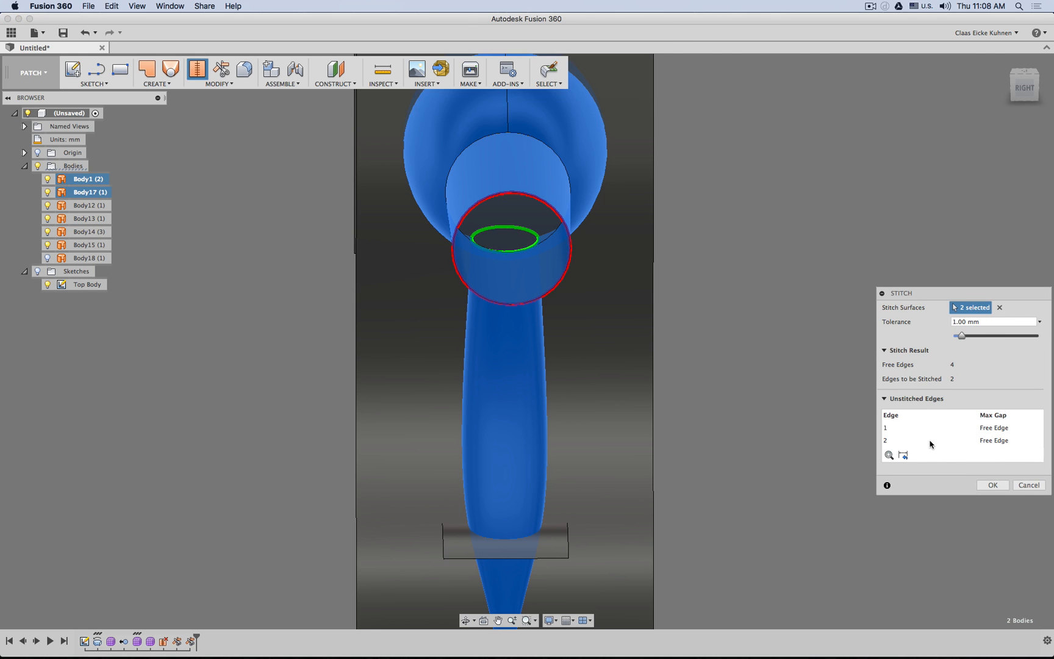
left_click(992, 485)
- Fillet the edge where the handle meets the main body with a 10 mm constant radius
middle_click_drag(758, 348, 727, 346, "shift")
left_click(245, 69)
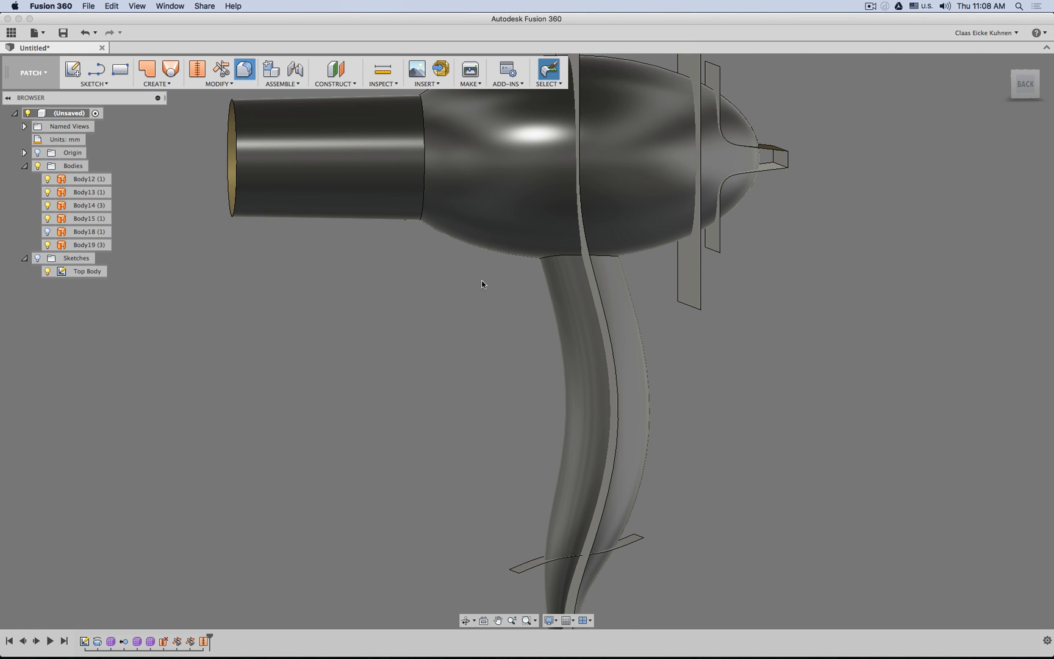
left_click(544, 258)
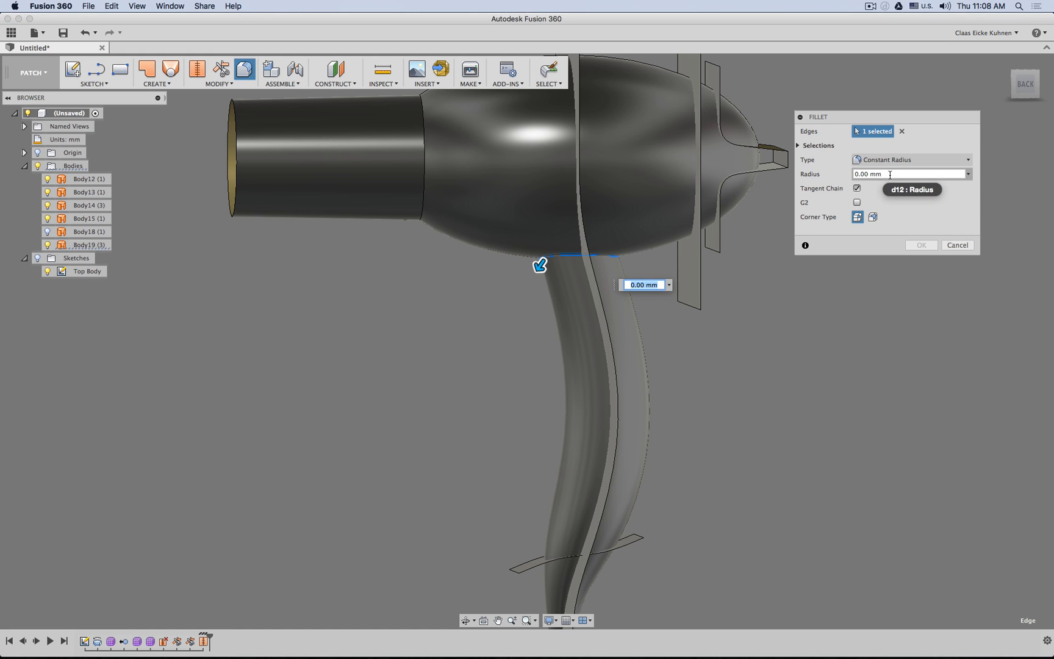
type("10")
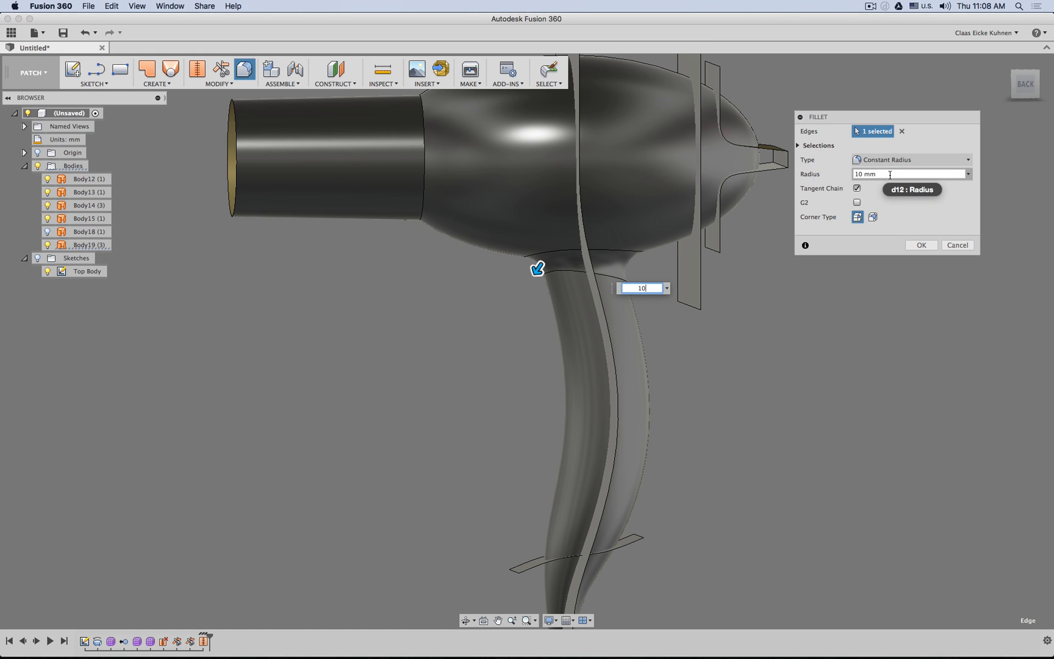
key("Return")
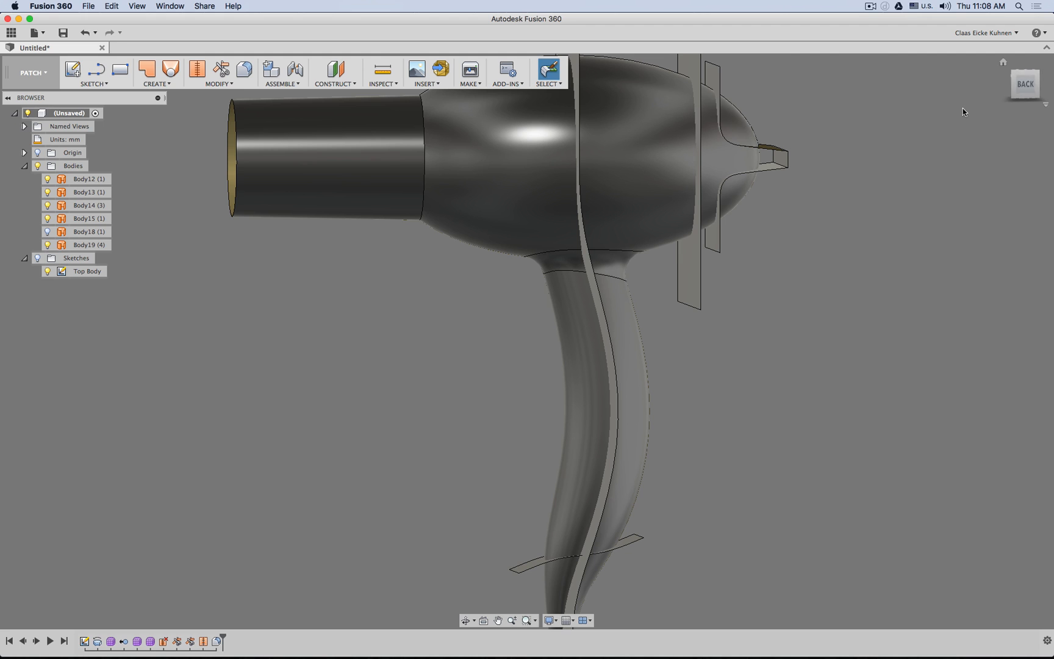
- Examine from the back how the small curved surface crosses the handle near its lower end
left_click(1026, 86)
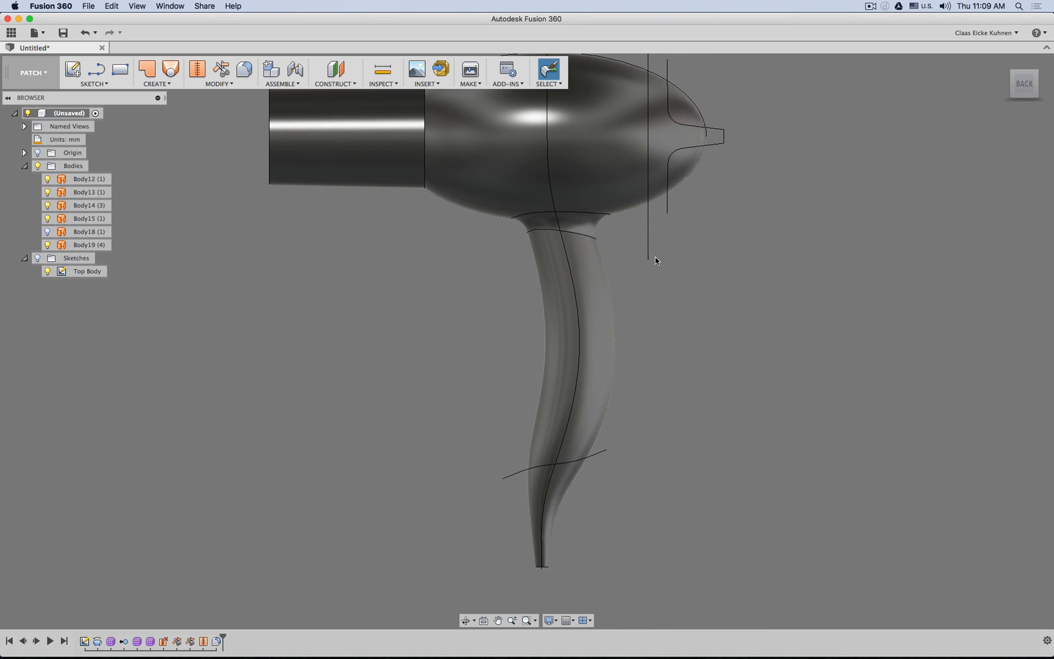
middle_click_drag(376, 291, 328, 322)
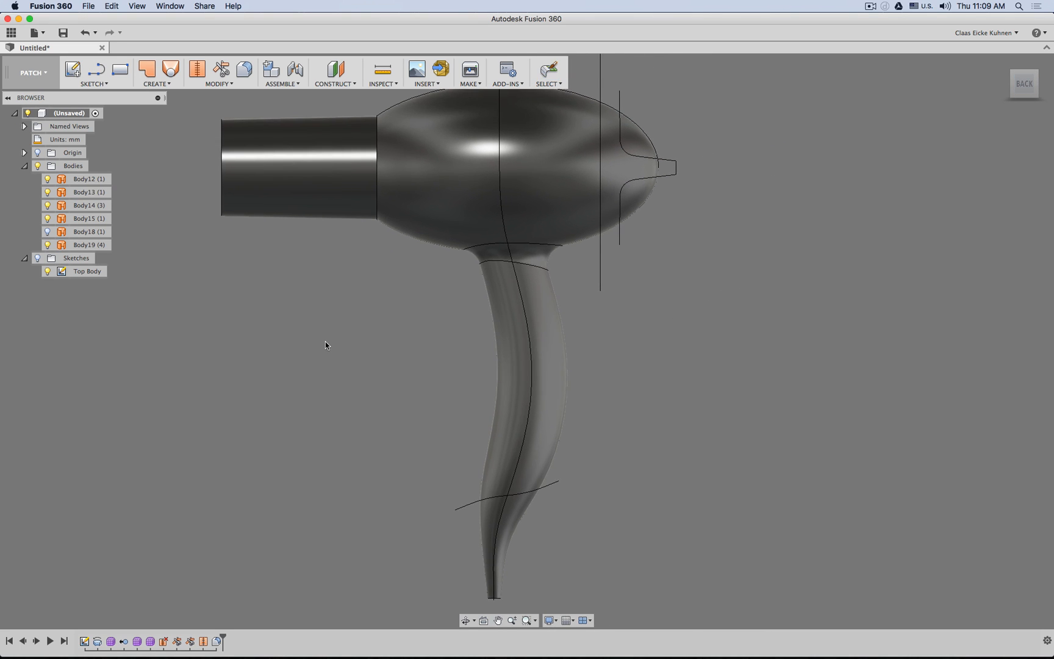
scroll(325, 341, "down", 1)
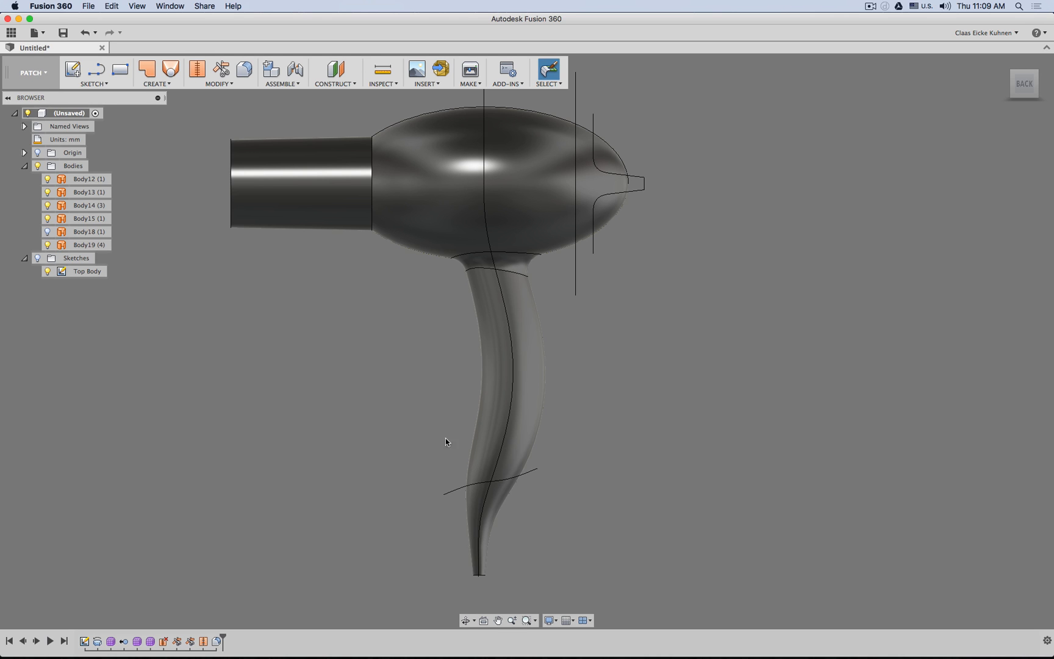
left_click(496, 490)
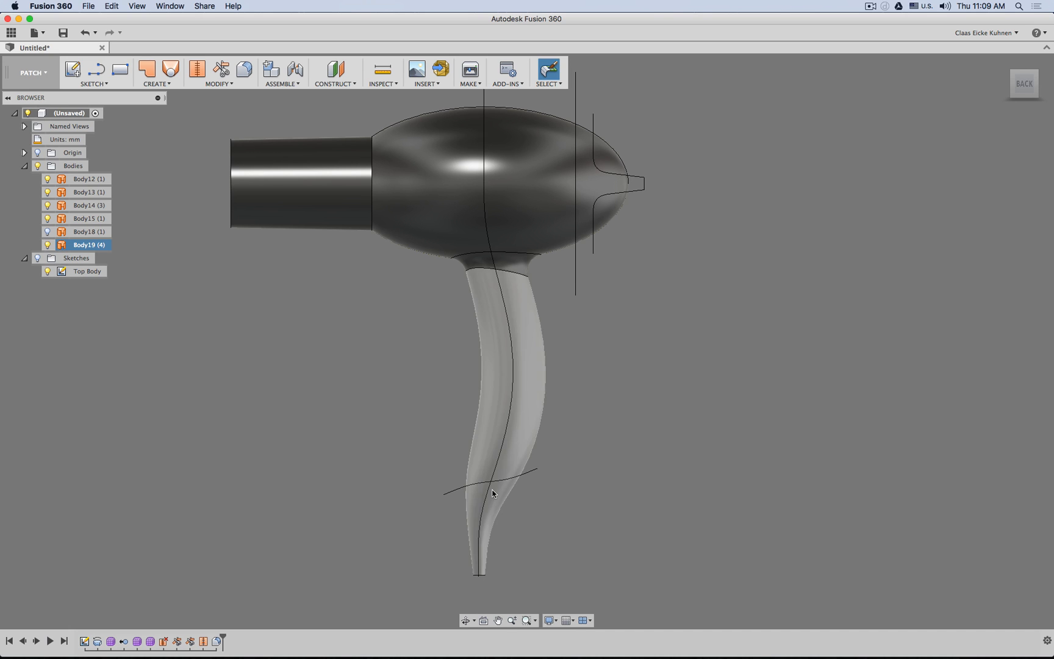
left_click(486, 490)
left_click(532, 472)
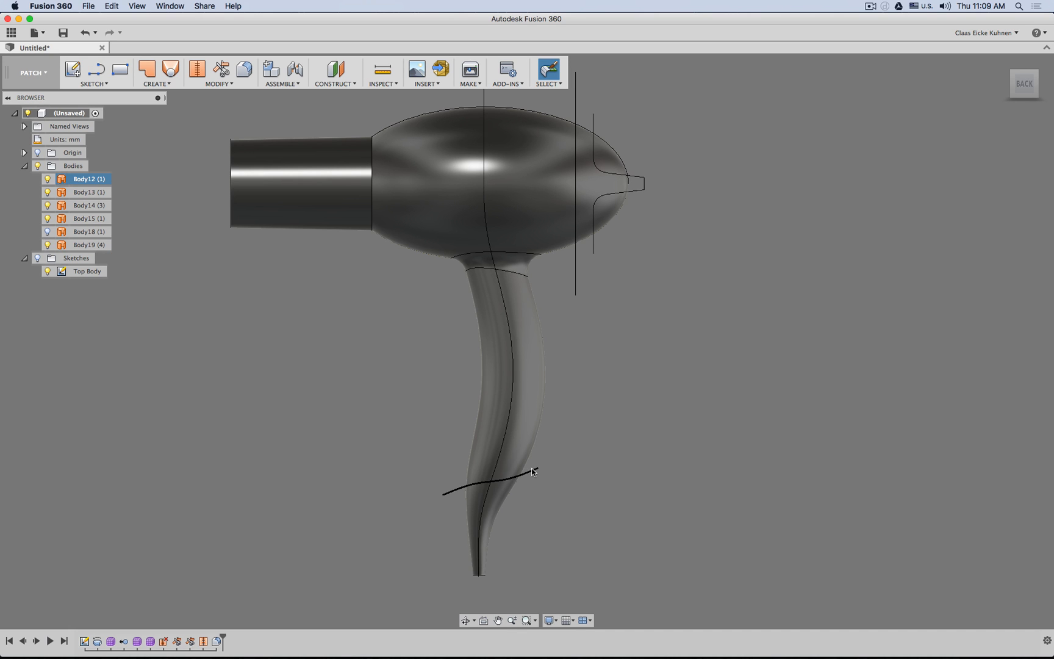
middle_click_drag(595, 422, 541, 426, "shift")
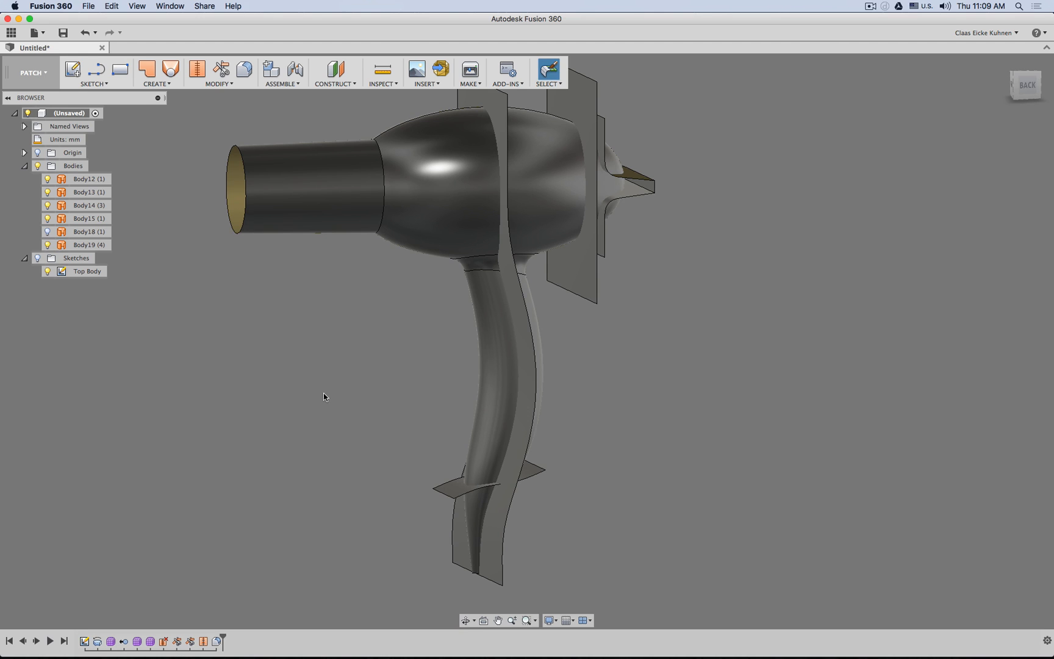
- Add Split Face to the toolbar and split the handle's face with the small curved surface near its lower end, without extending the splitting tool
left_click(225, 85)
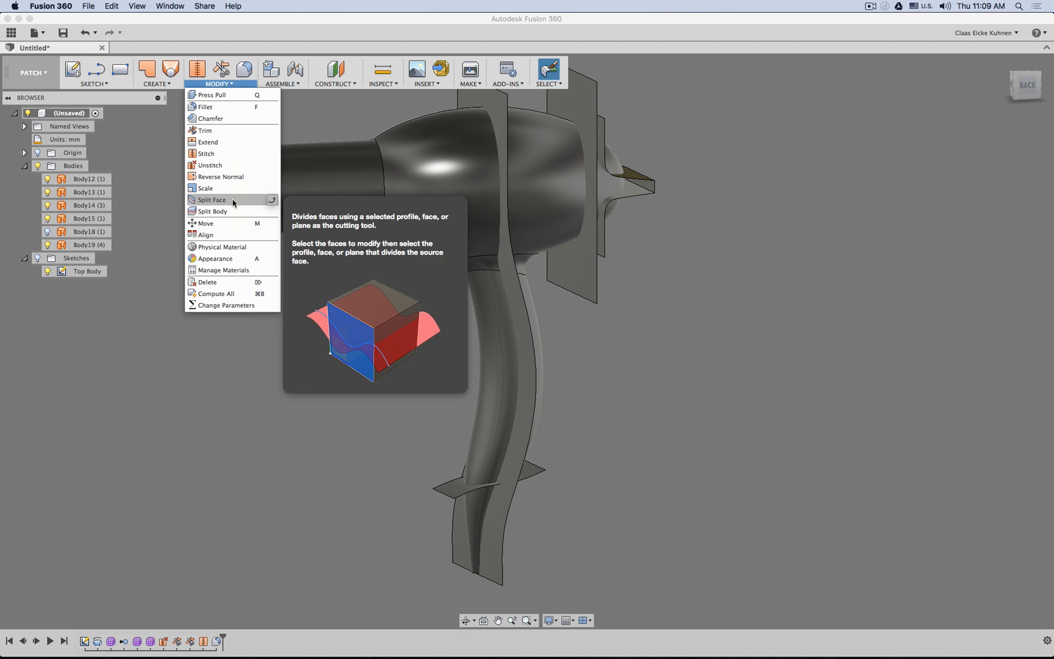
left_click(274, 200)
left_click(273, 71)
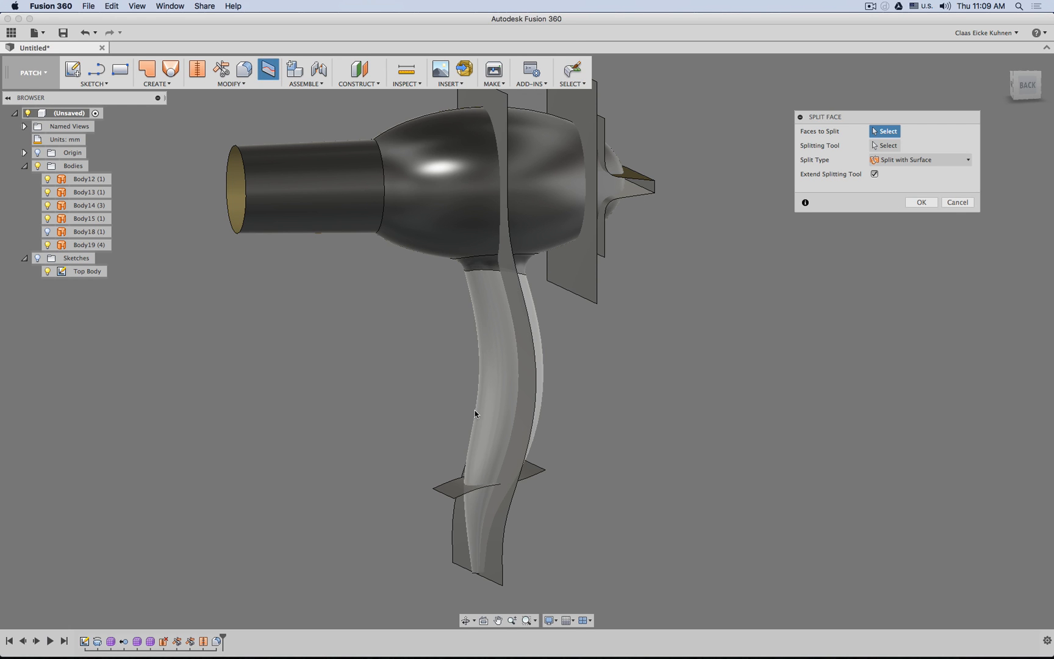
left_click(478, 426)
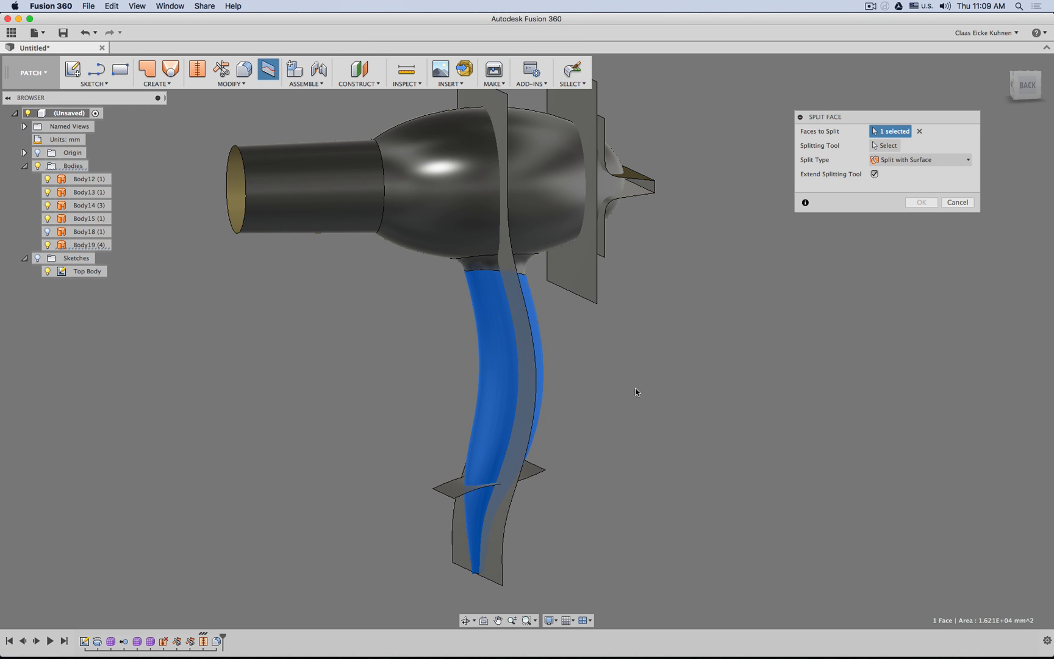
left_click(885, 145)
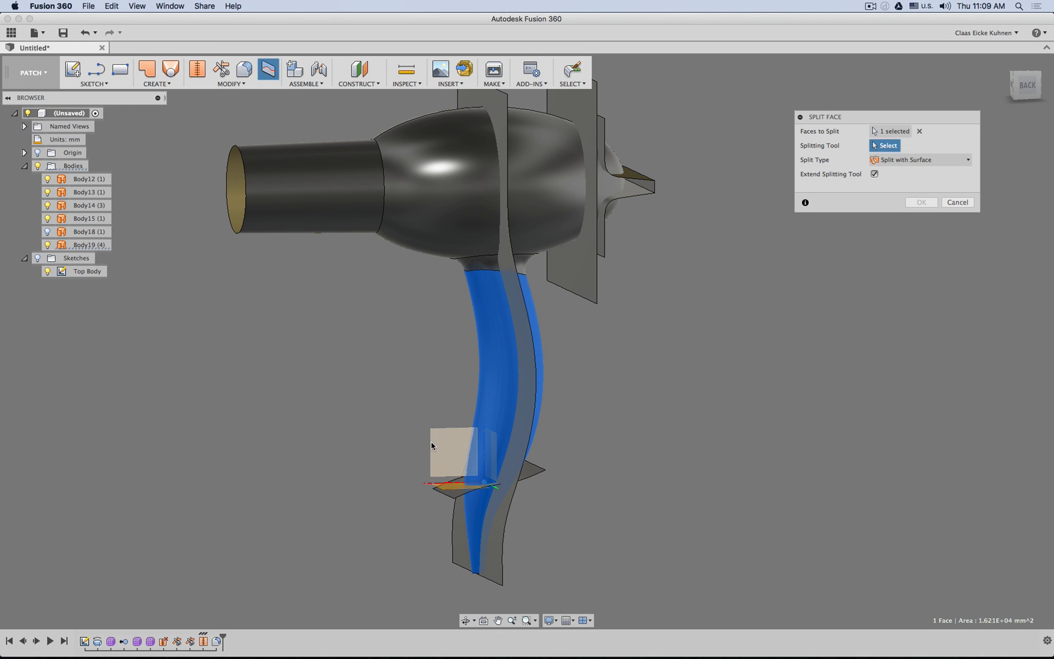
left_click(455, 488)
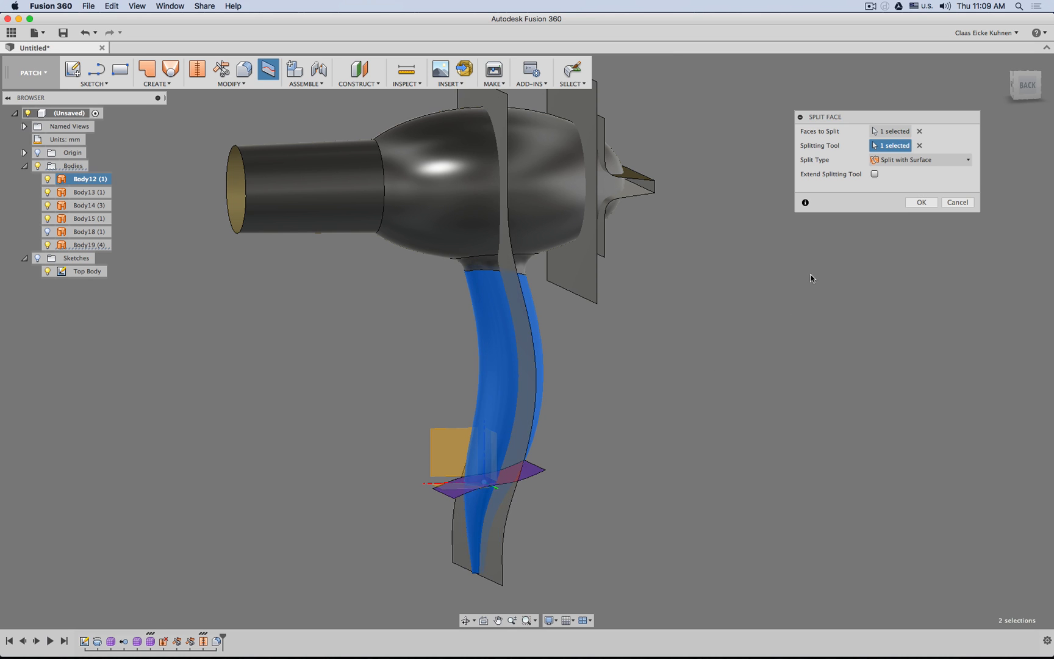
left_click(920, 202)
- Check which faces belong to the stitched dryer body by selecting the upper handle face and toggling the body's visibility
middle_click_drag(417, 487, 478, 455, "shift")
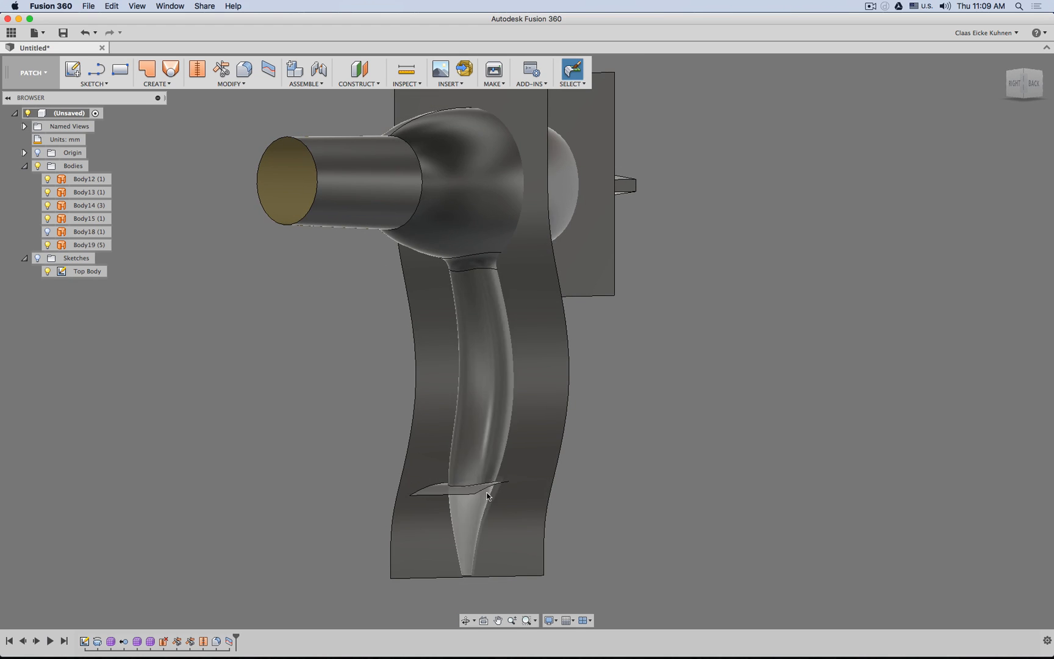
left_click(478, 454)
left_click(48, 245)
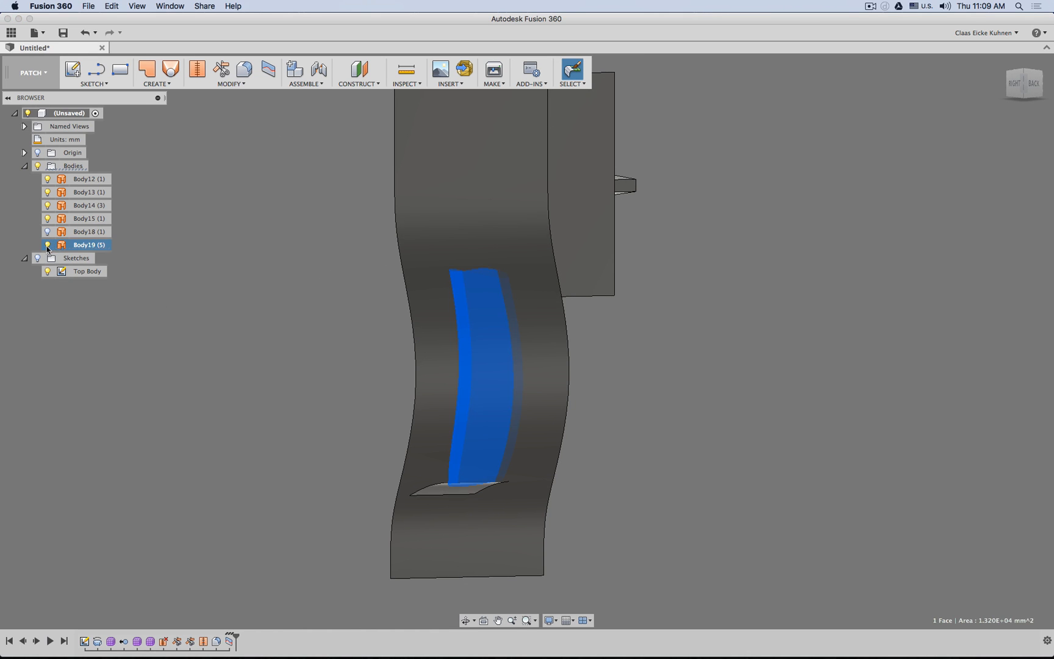
left_click(48, 246)
left_click(48, 245)
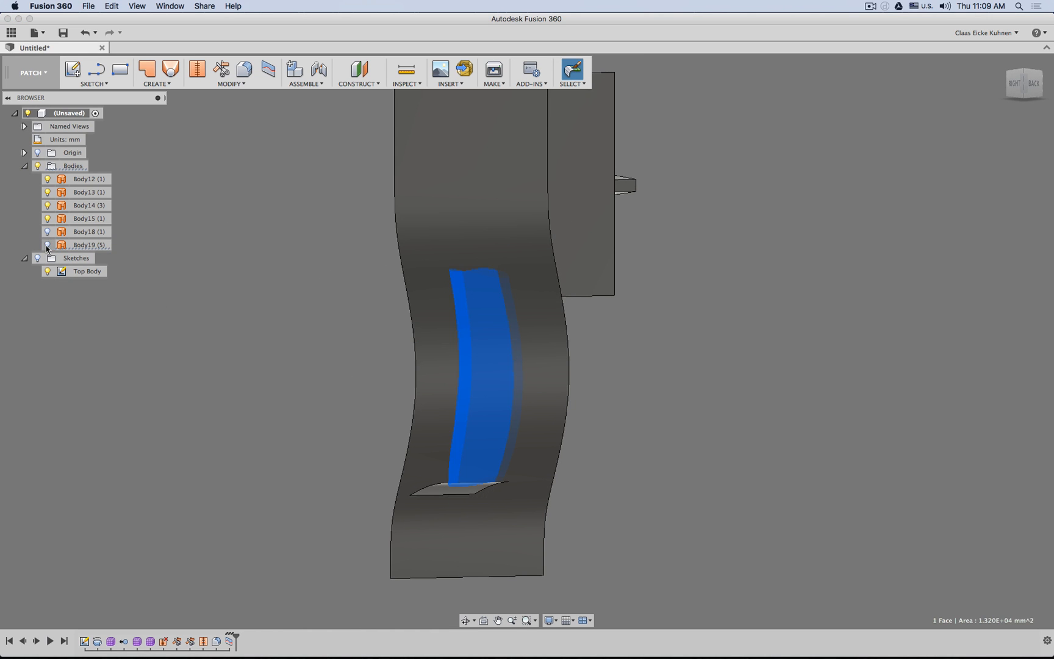
left_click(48, 245)
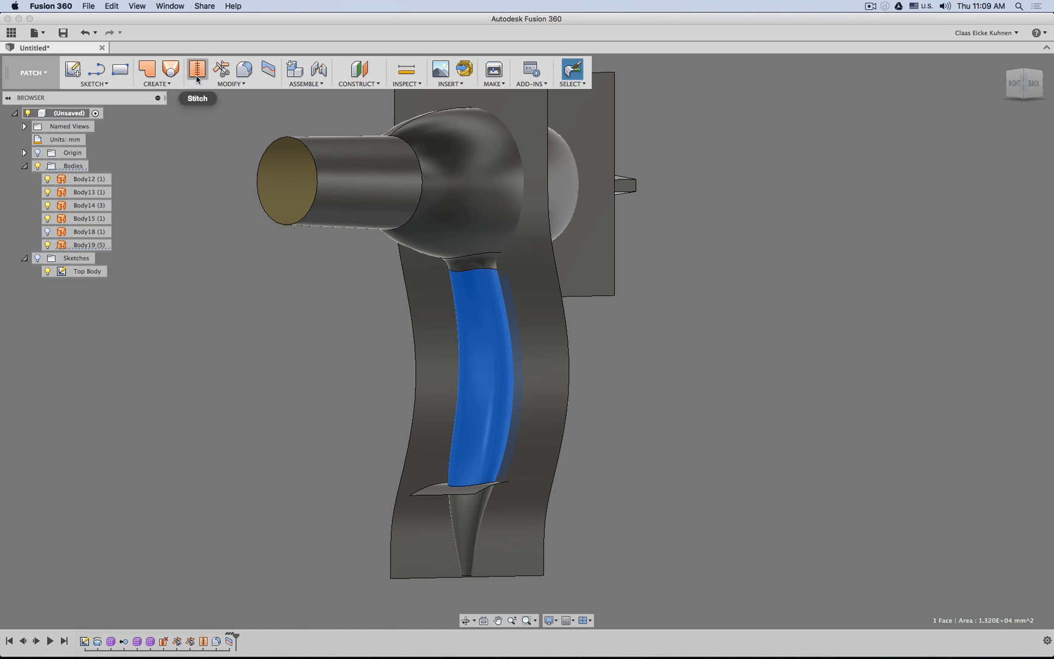
- Unstitch the handle's tip face below the split from the dryer body, without chain selection, and hide the separated tip
left_click(227, 83)
left_click(216, 169)
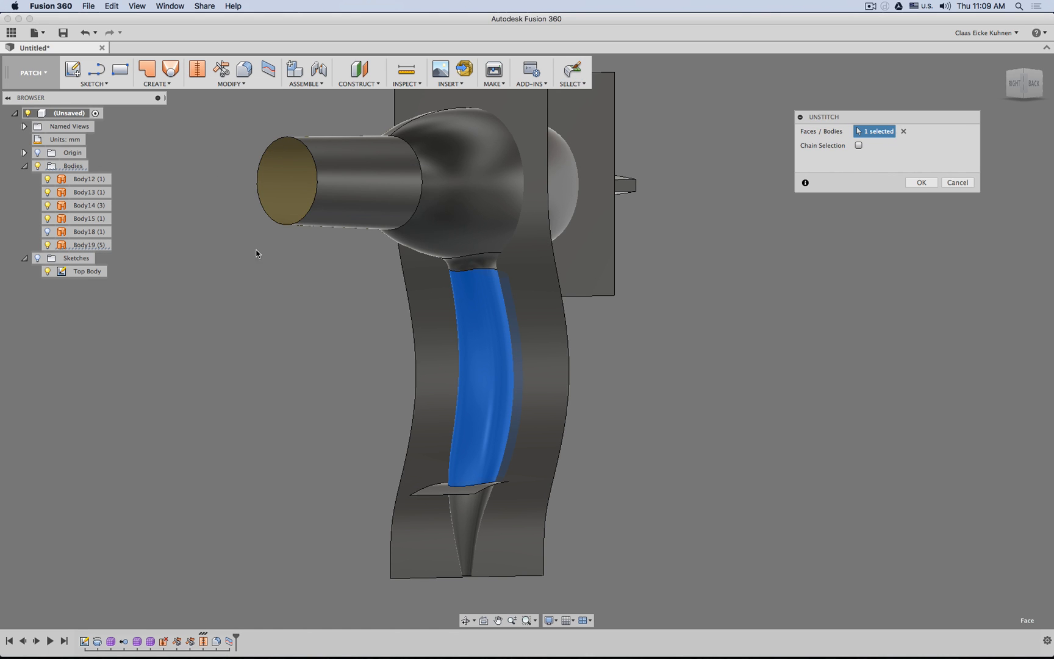
left_click(904, 131)
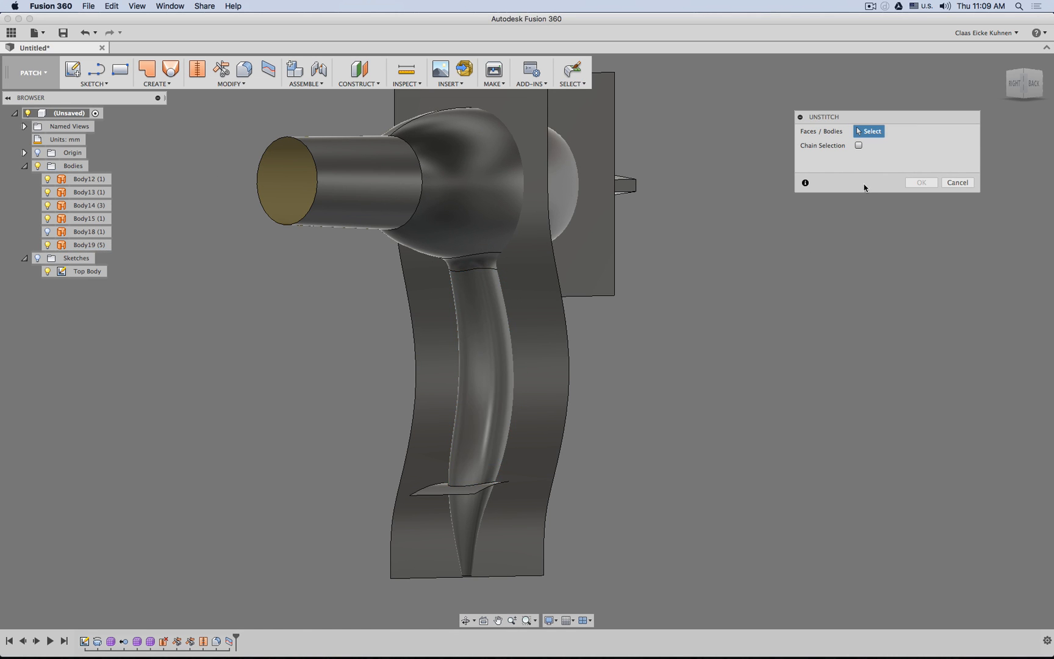
left_click(468, 536)
middle_click_drag(663, 508, 692, 490, "shift")
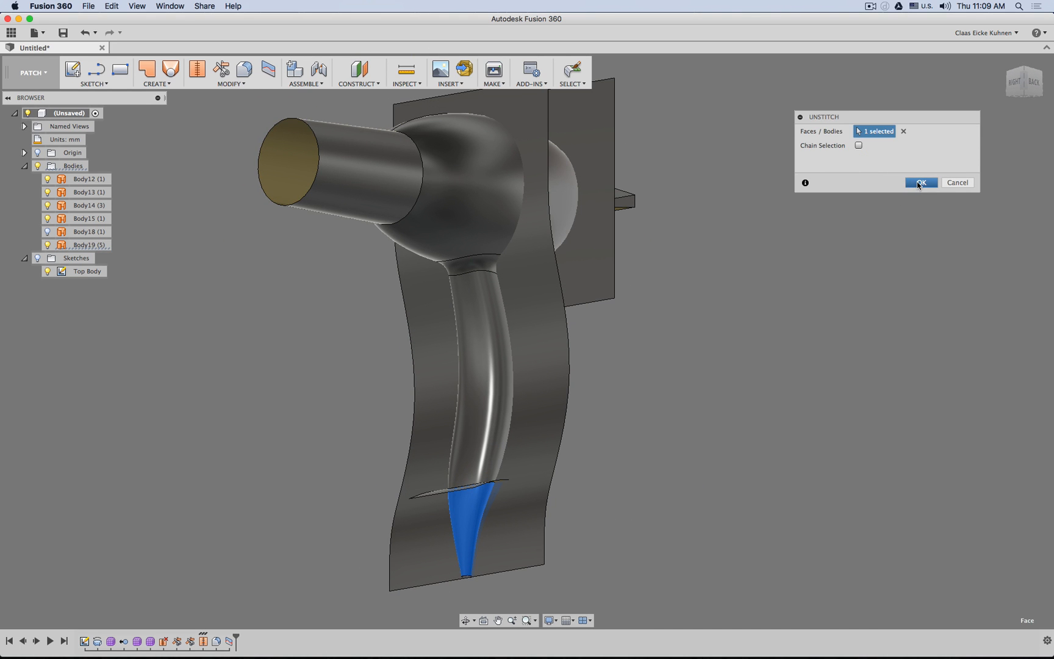
left_click(919, 183)
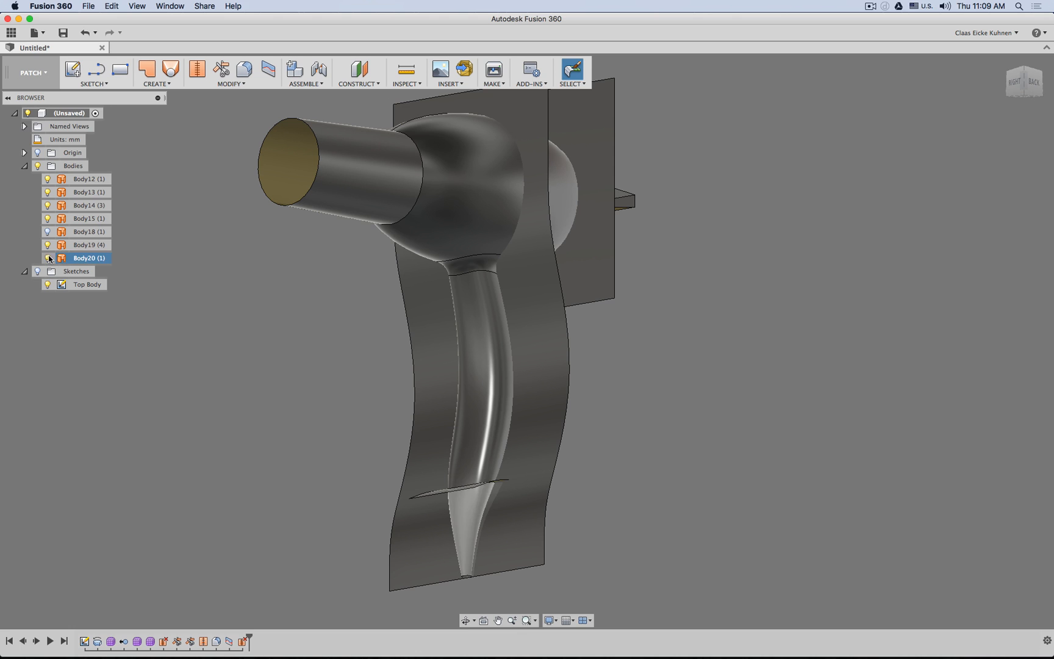
- Split the main body, fillet and handle faces with the long S-shaped surface running through the handle
mouse_move(326, 321)
middle_mouse_down("shift")
mouse_move(301, 314)
mouse_move(272, 344)
middle_mouse_up("shift")
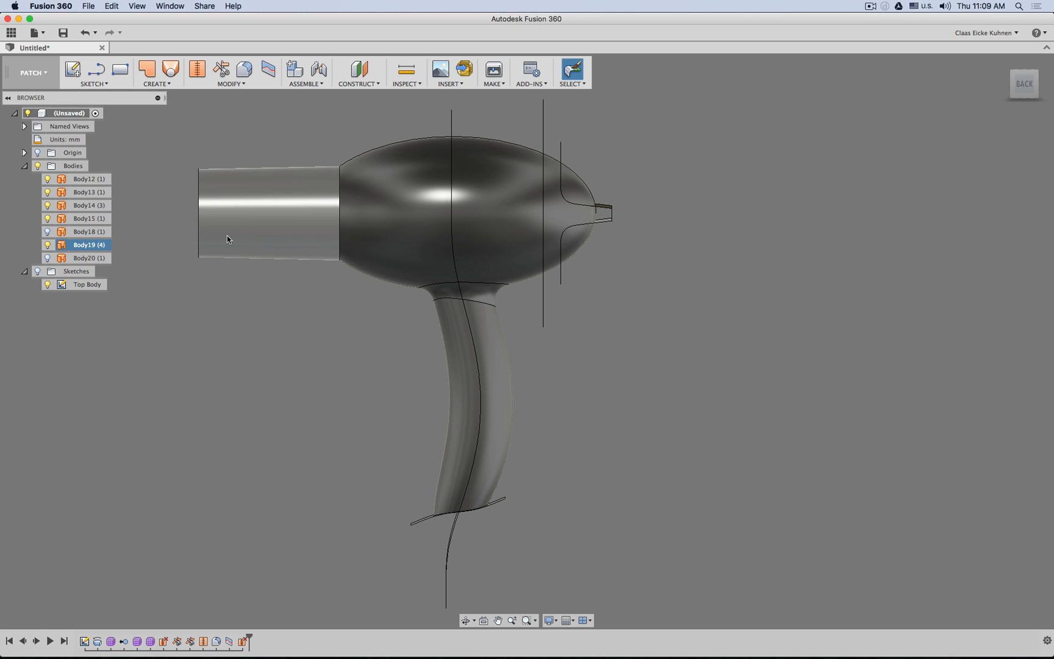
left_click(268, 72)
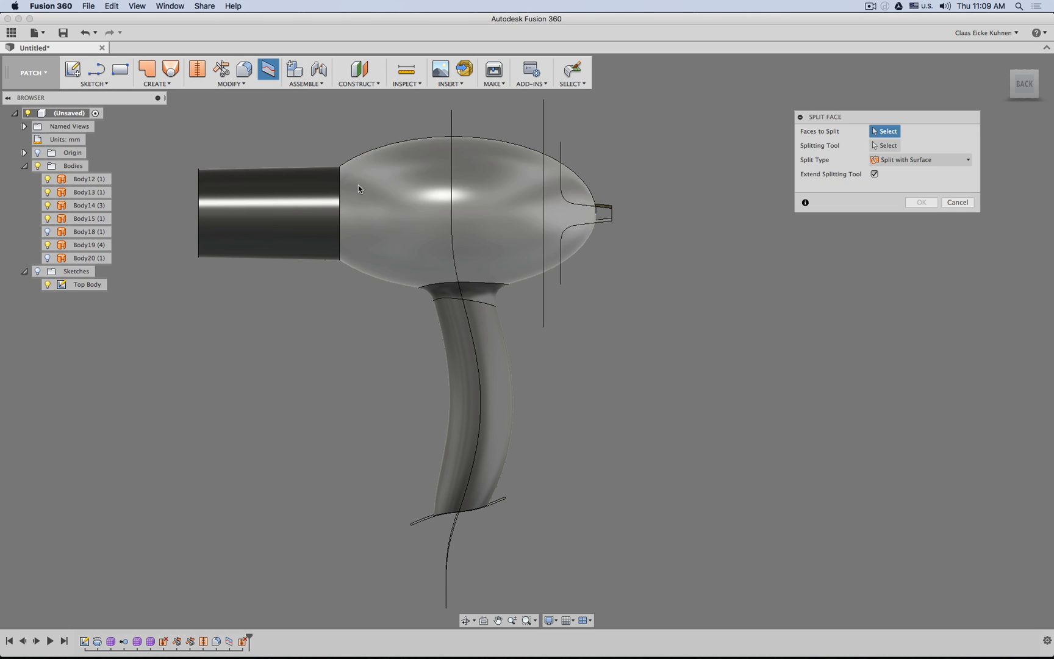
left_click(377, 258)
left_click(442, 294)
left_click(454, 327)
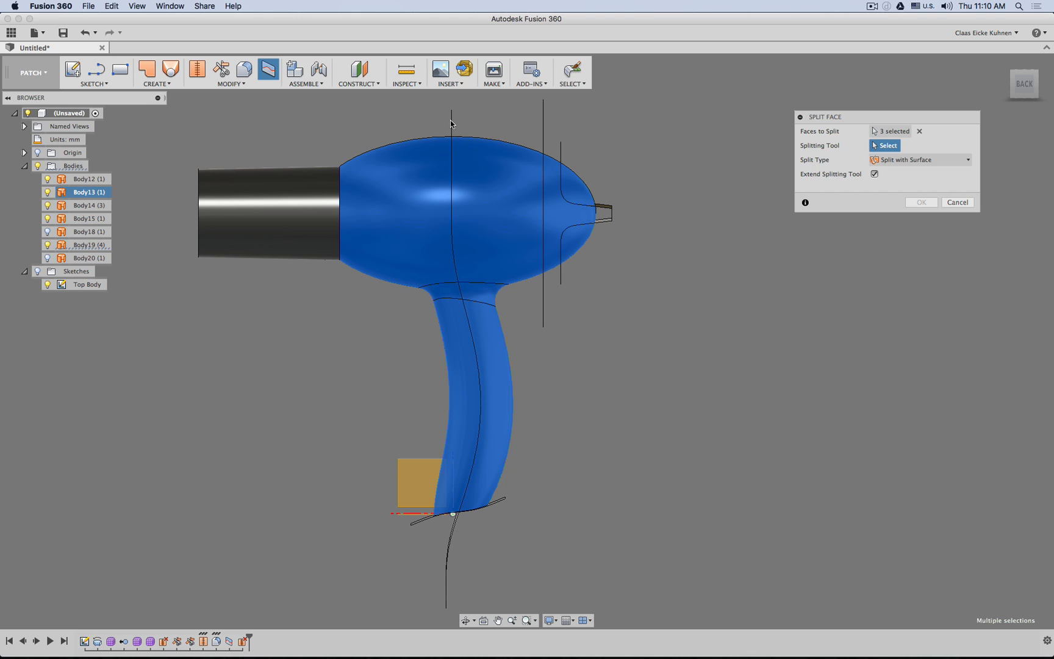
left_click(470, 125)
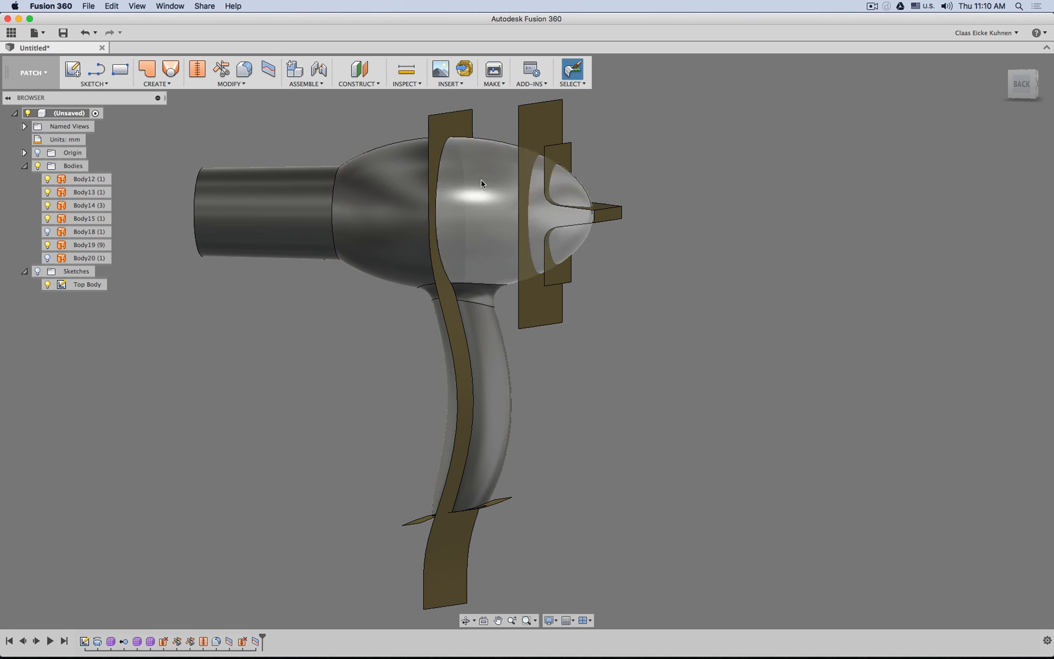
- Unstitch the rear handle face and its adjoining faces behind the S-shaped surface from the dryer body, without chain selection
left_click(197, 85)
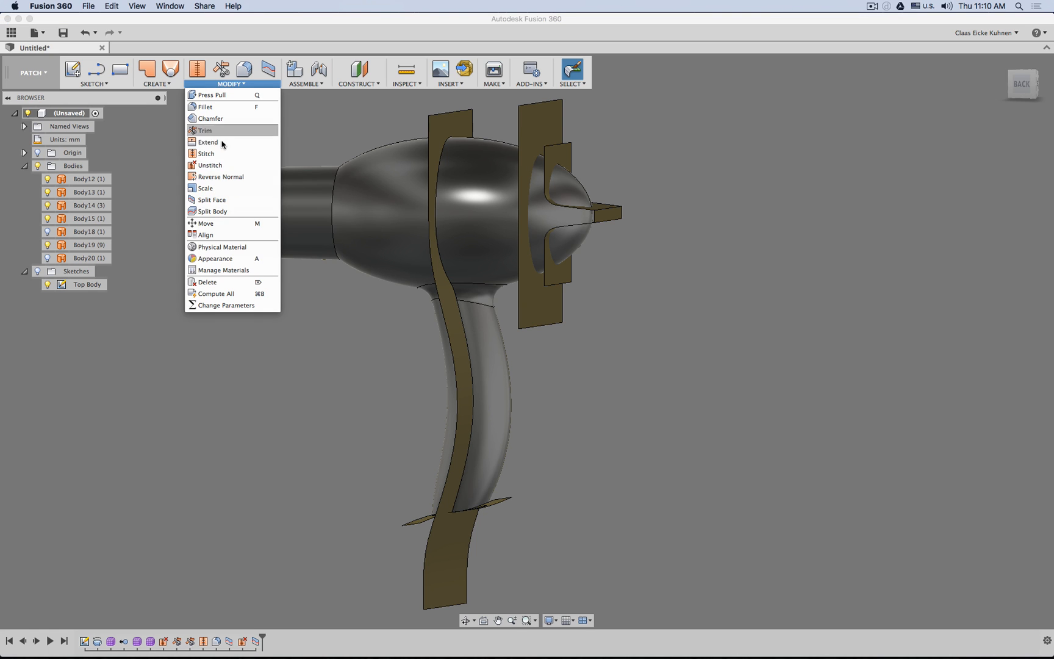
left_click(232, 165)
left_click(496, 352)
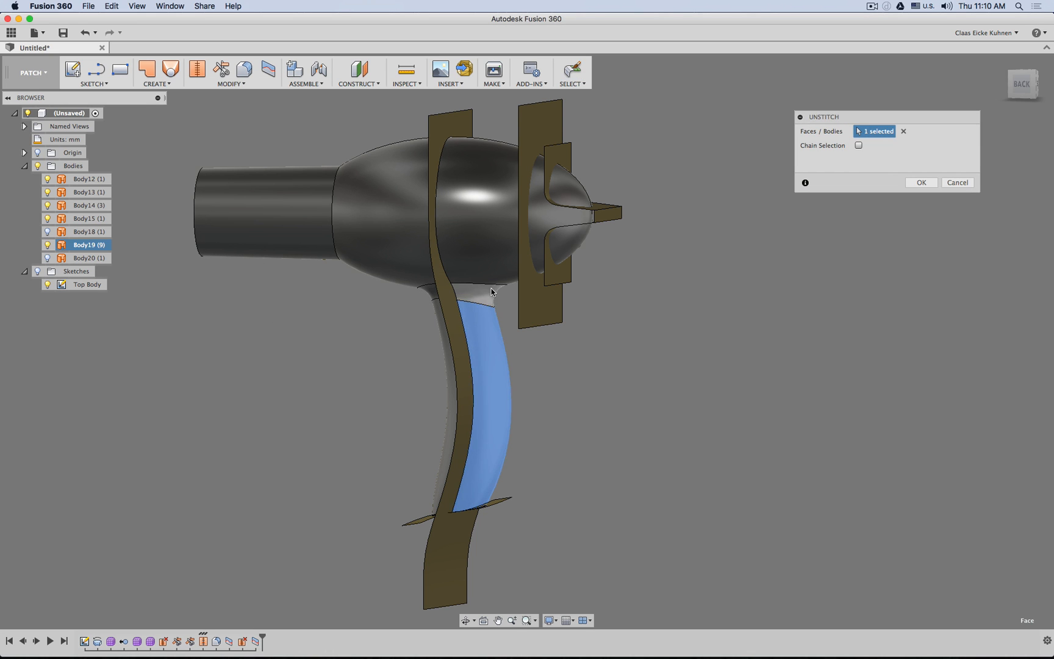
left_click(921, 182)
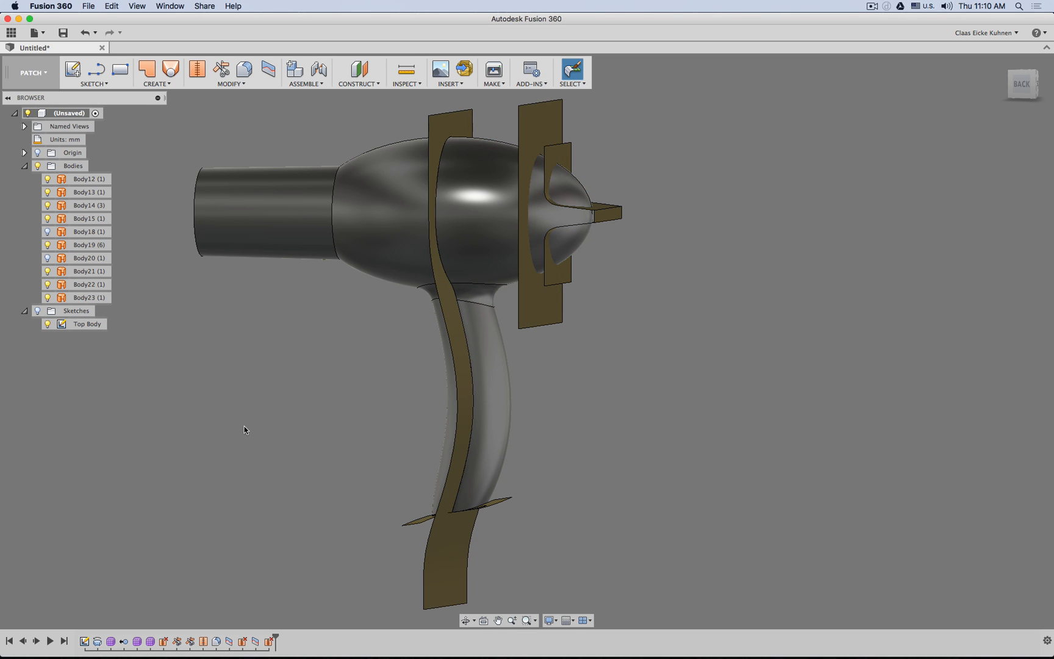
- Check which bodies the rear dome and rear handle face belong to by selecting each in the back view
mouse_move(245, 426)
middle_mouse_down("shift")
mouse_move(261, 426)
mouse_move(249, 419)
middle_mouse_up("shift")
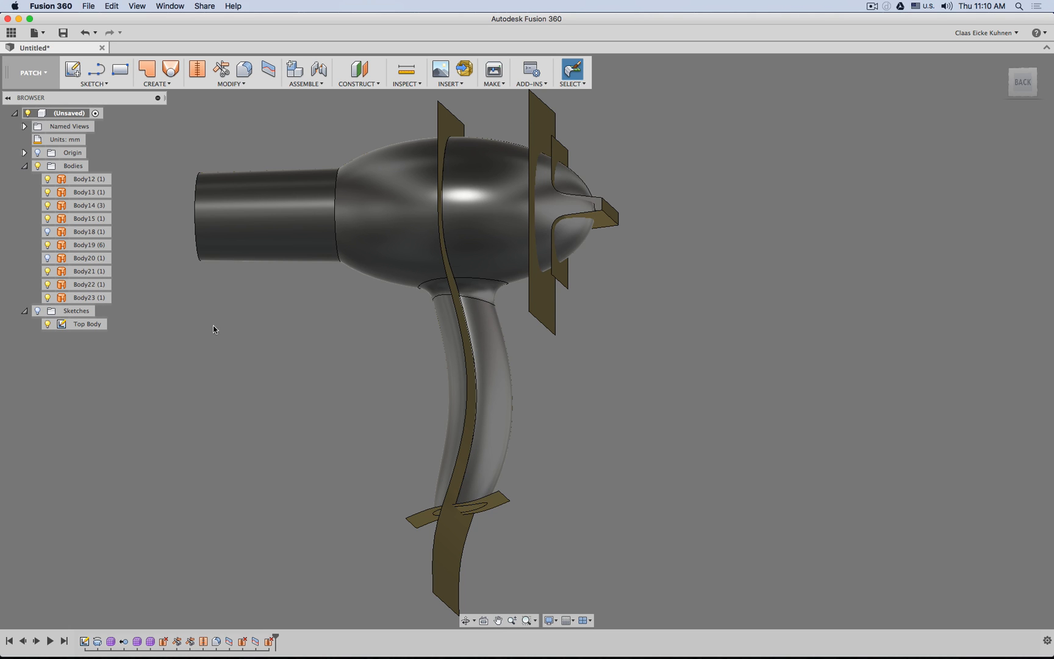
left_click(1020, 80)
left_click(564, 187)
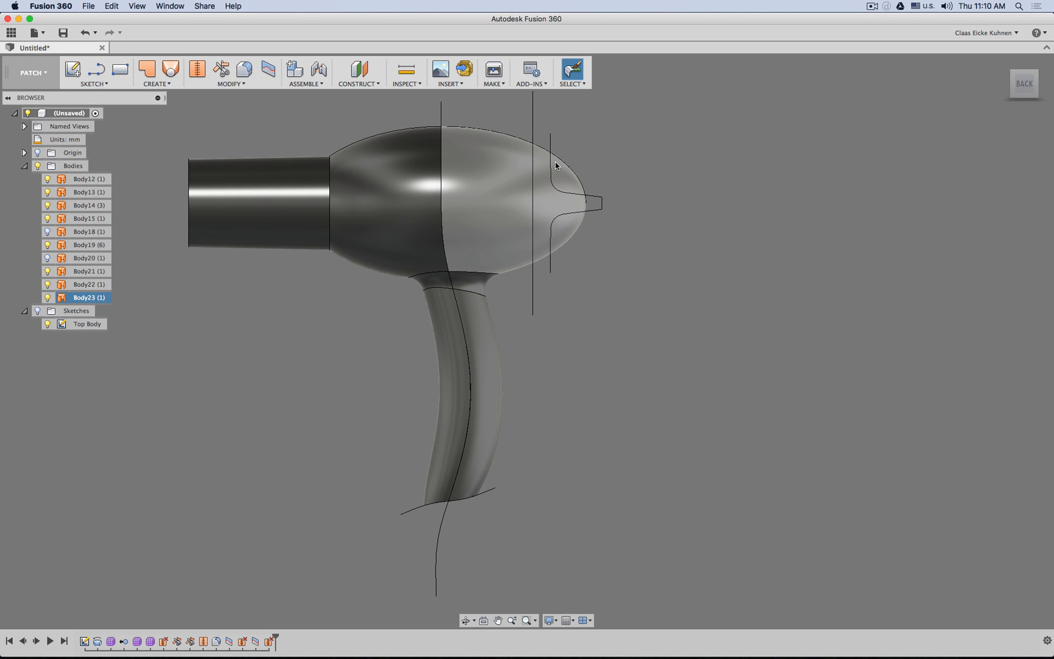
left_click(260, 120)
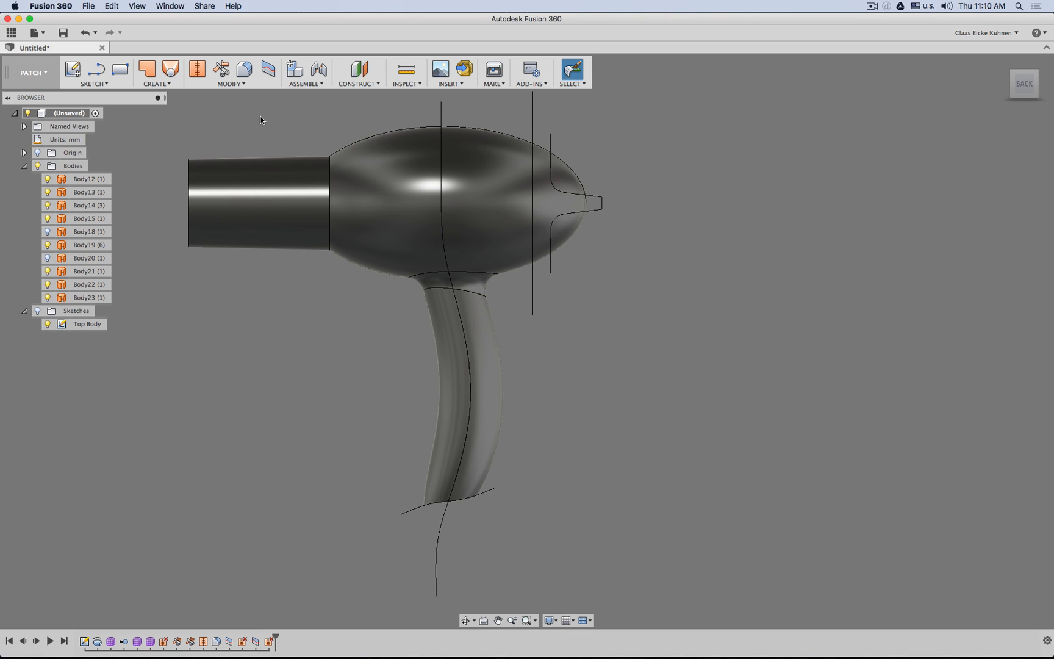
left_click(468, 175)
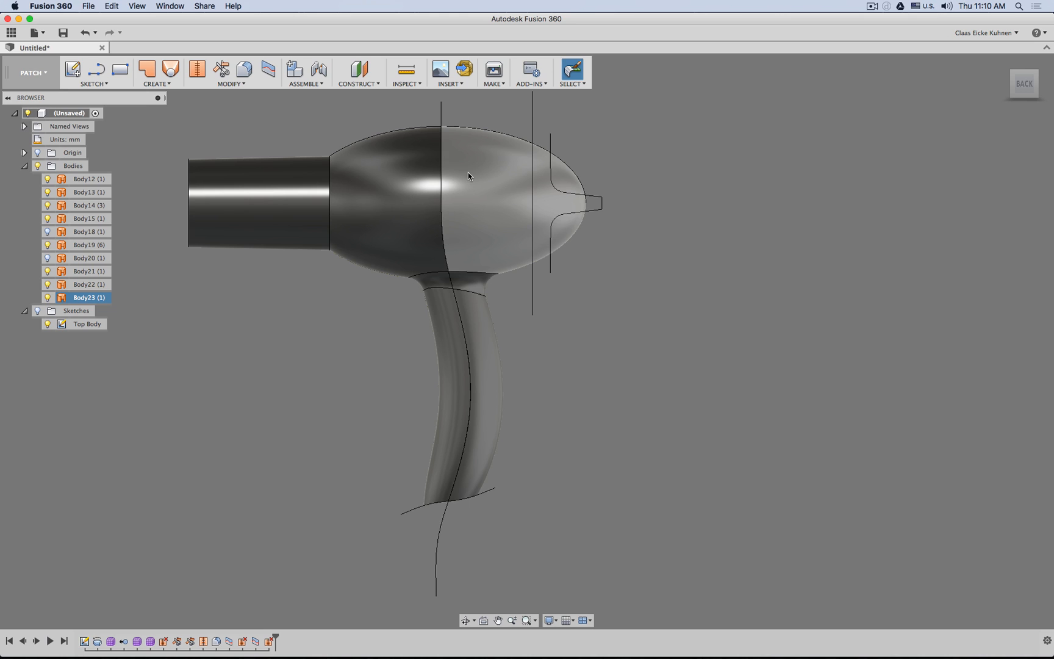
left_click(481, 322)
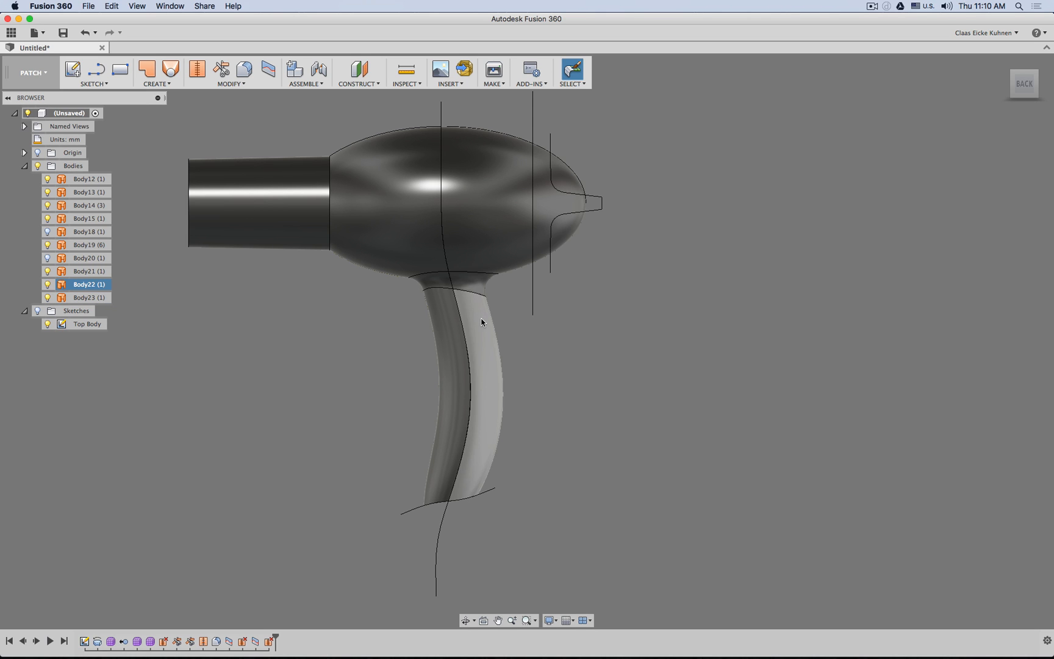
key("Escape")
- Offset the rear dome face of the main body by -2.00 mm as a new body and inspect the offset
left_click(158, 84)
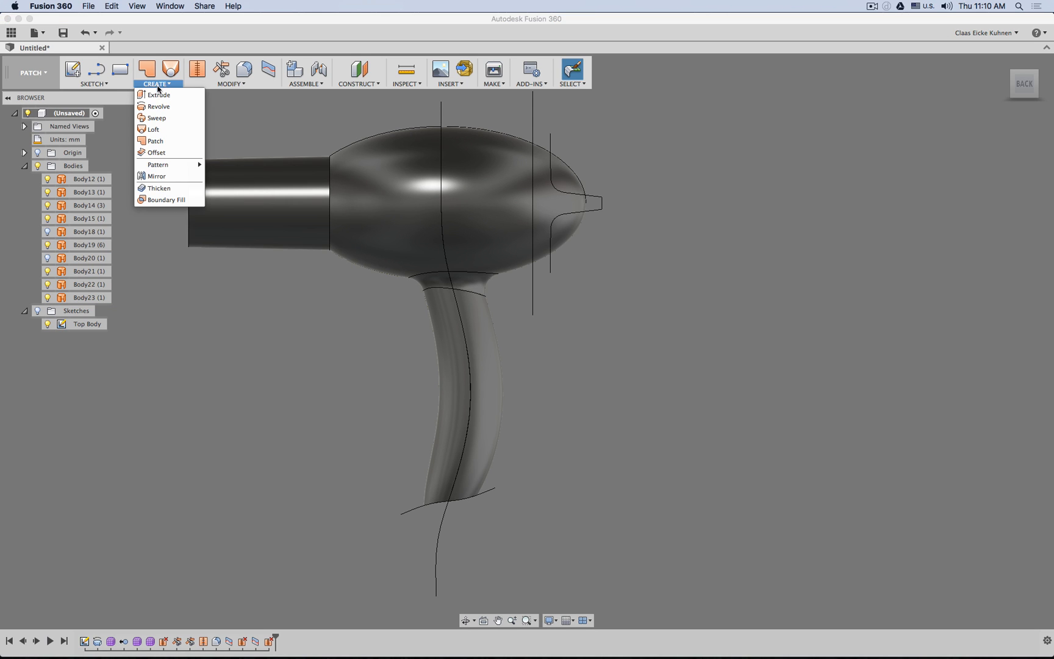
left_click(180, 153)
left_click(565, 177)
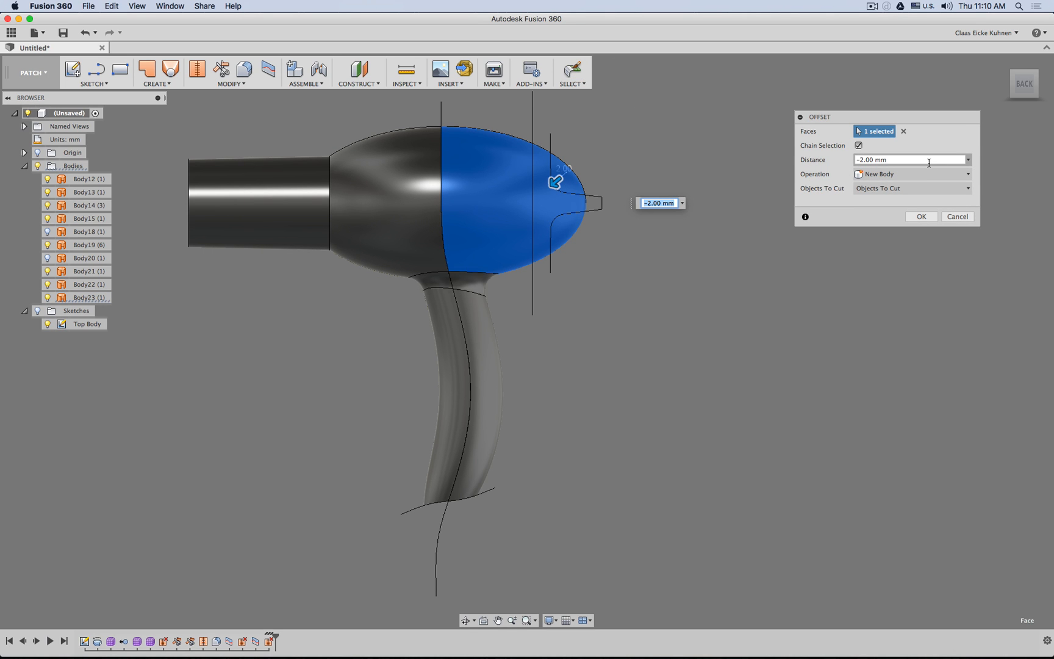
key("Return")
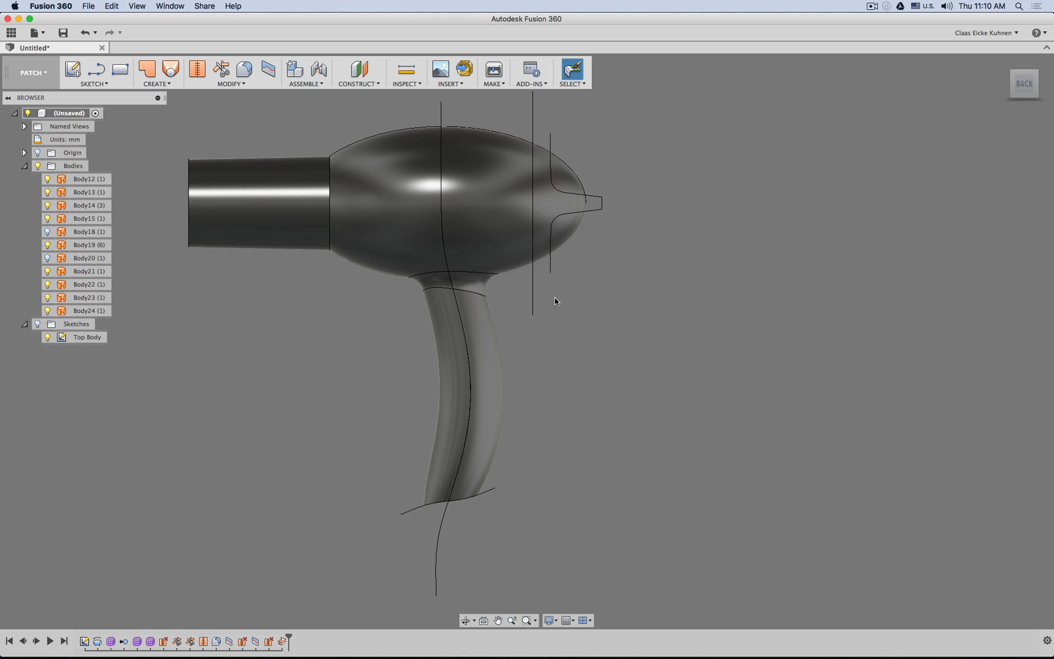
left_click(97, 316)
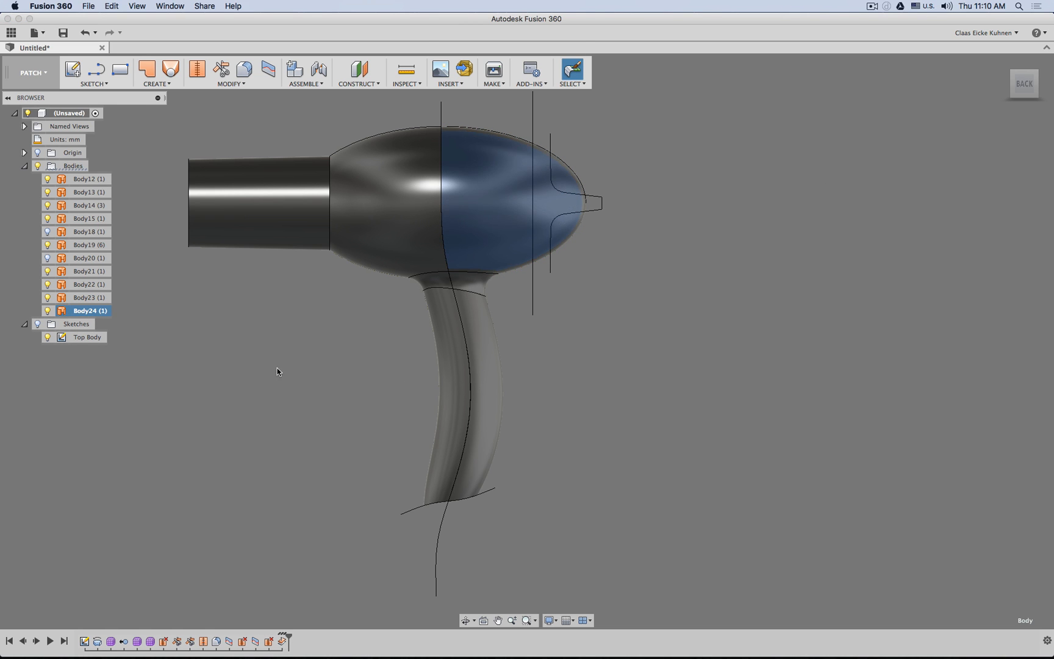
middle_click_drag(278, 368, 248, 356, "shift")
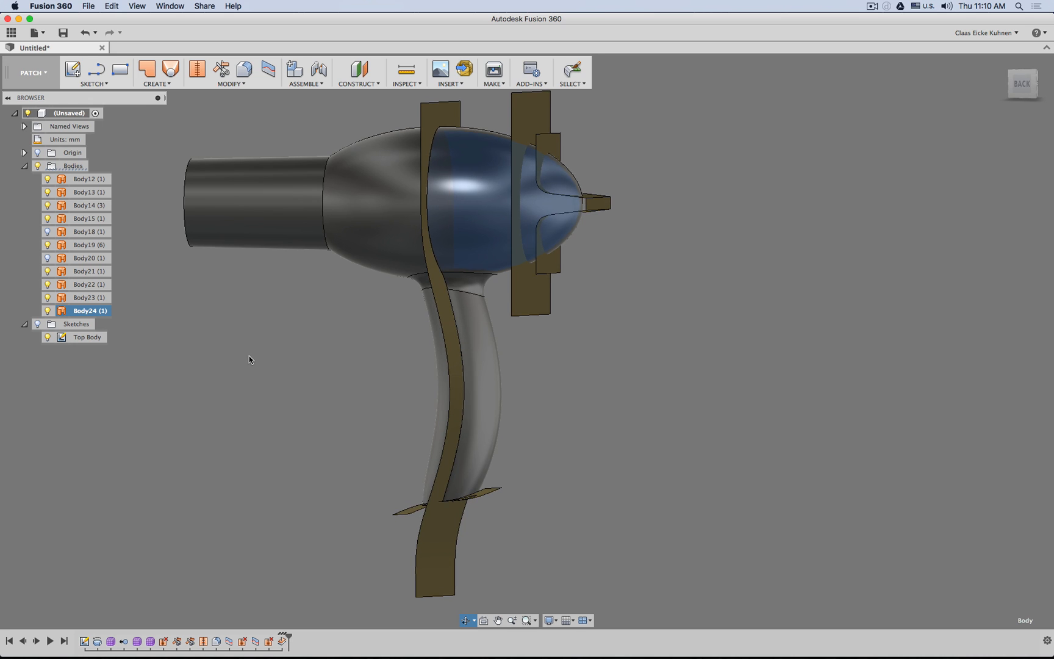
key("Escape")
left_click(1022, 83)
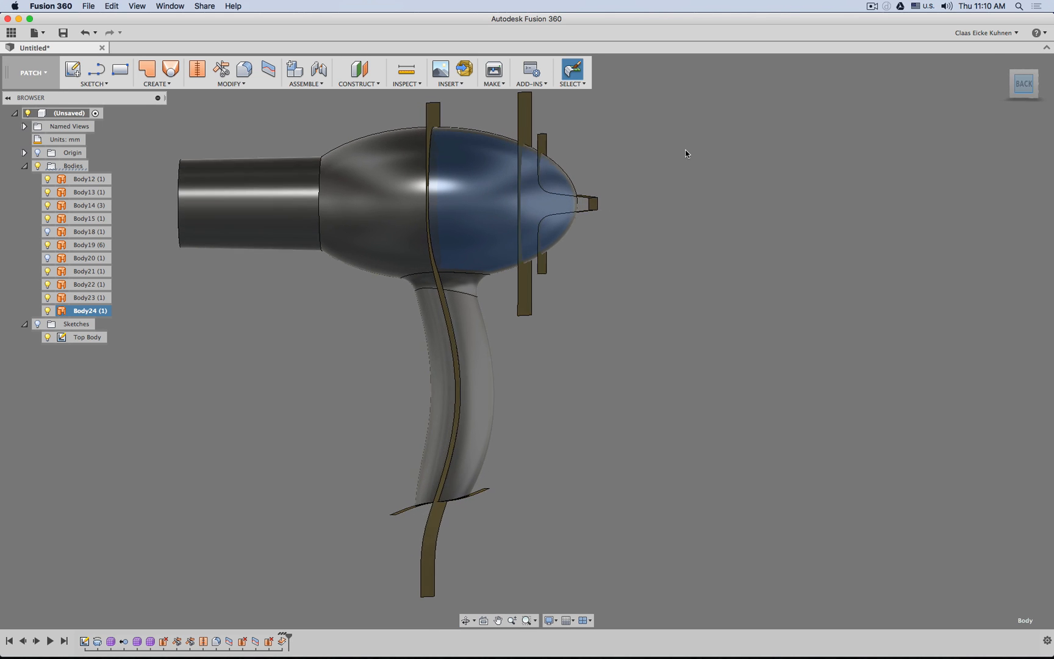
left_click(724, 146)
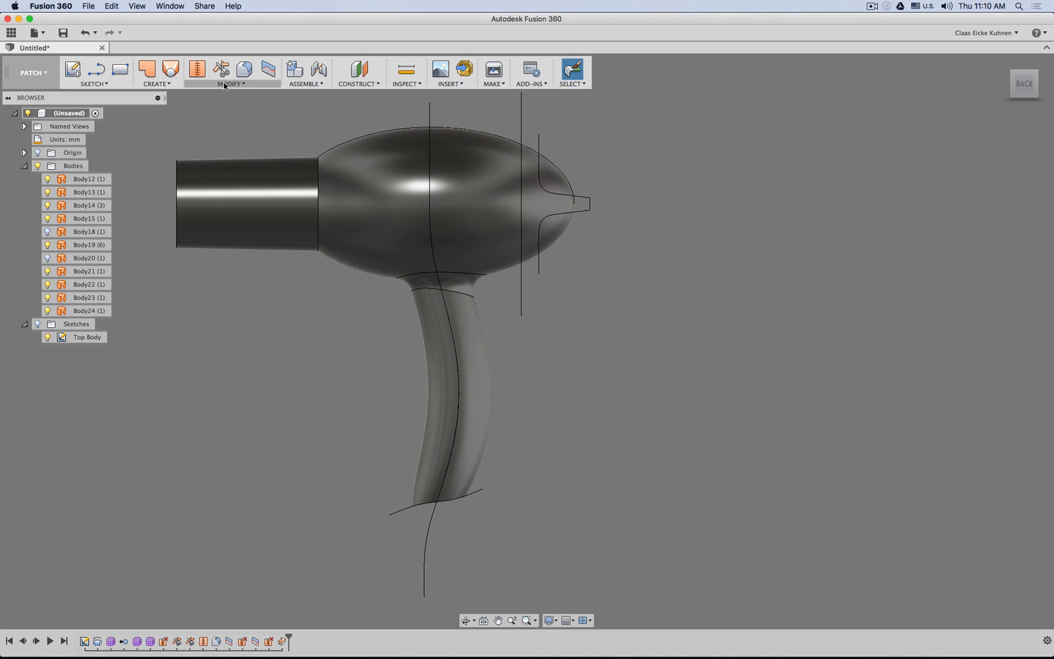
- Split the outer rear dome face with the tall flat cutting surface near the dryer's back end, without extending the splitting tool
left_click(268, 69)
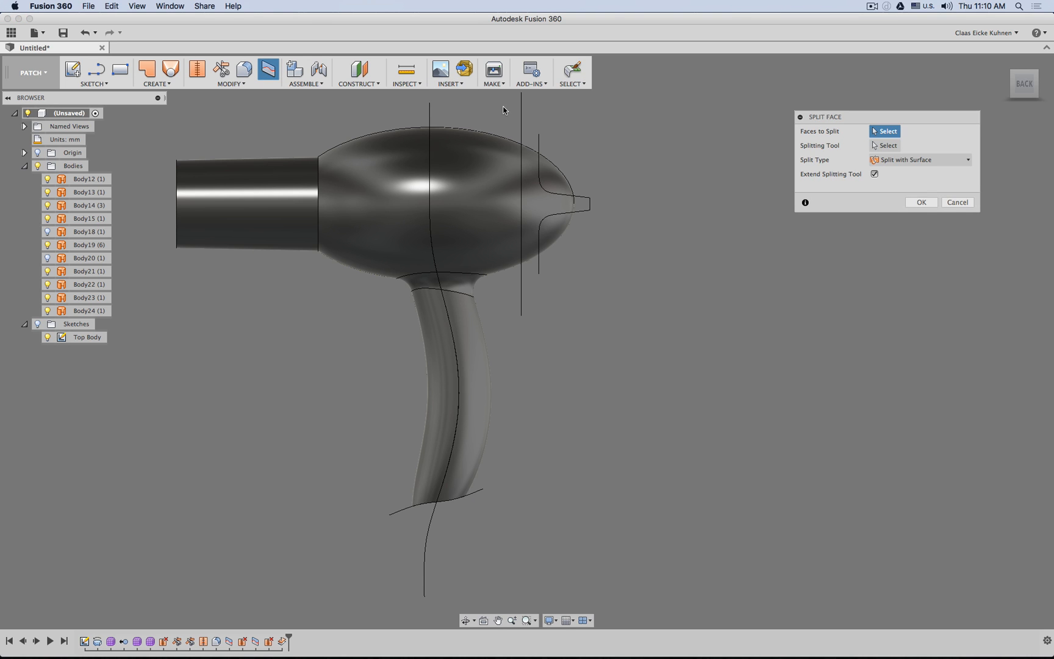
left_click(505, 147)
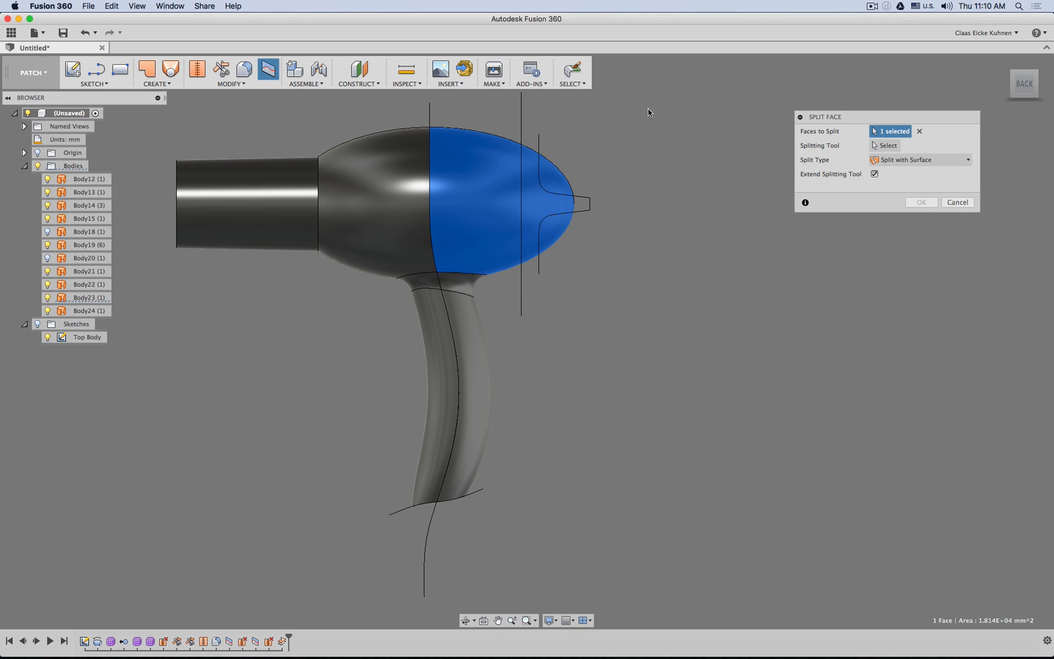
left_click(872, 144)
left_click(540, 119)
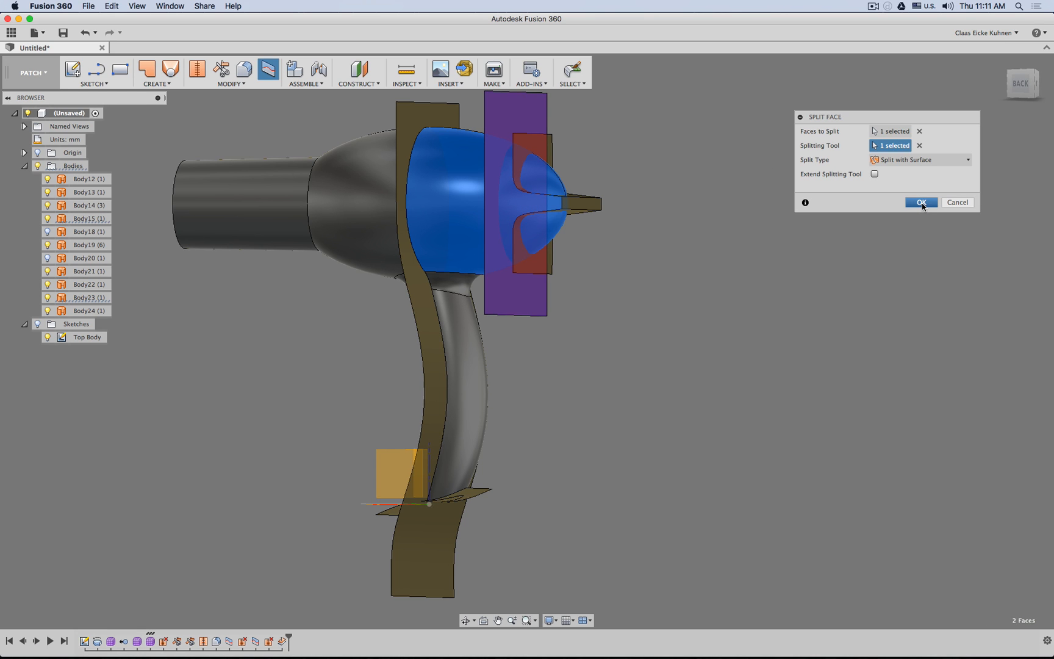
middle_click_drag(677, 172, 689, 174, "shift")
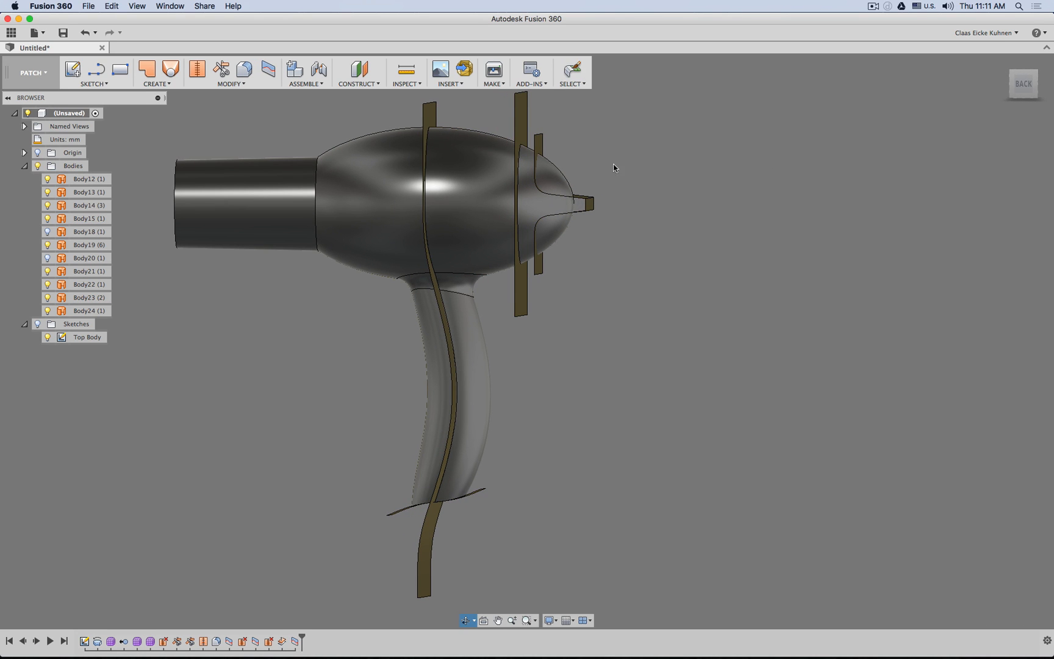
- Unstitch the middle housing face between the S-shaped and flat cutting surfaces from the rear cap, without chain selection
left_click(208, 85)
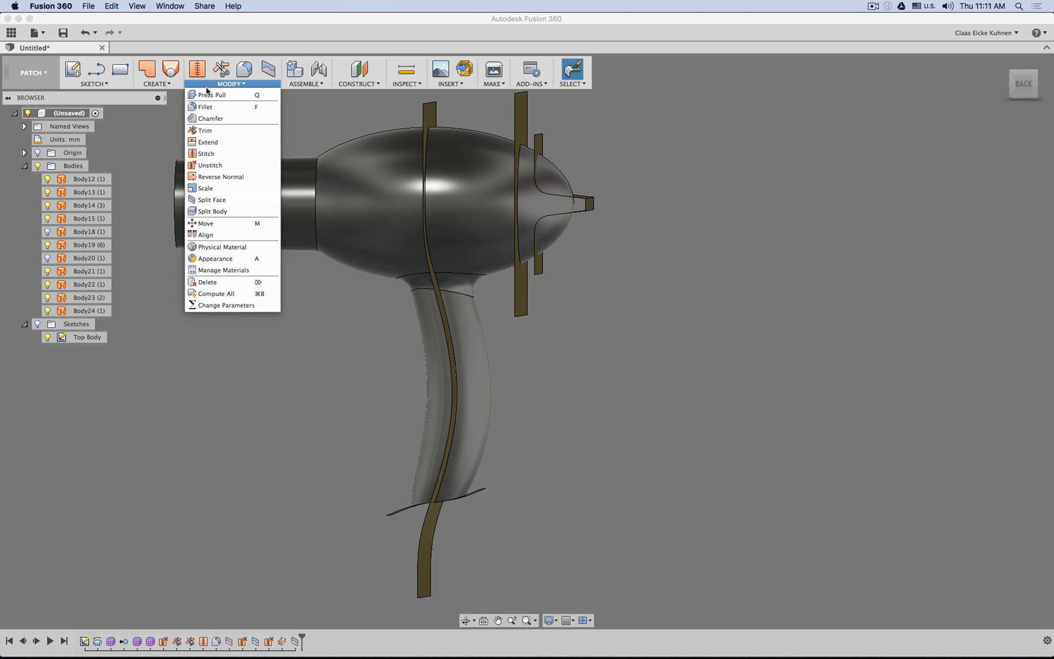
left_click(223, 167)
left_click(493, 150)
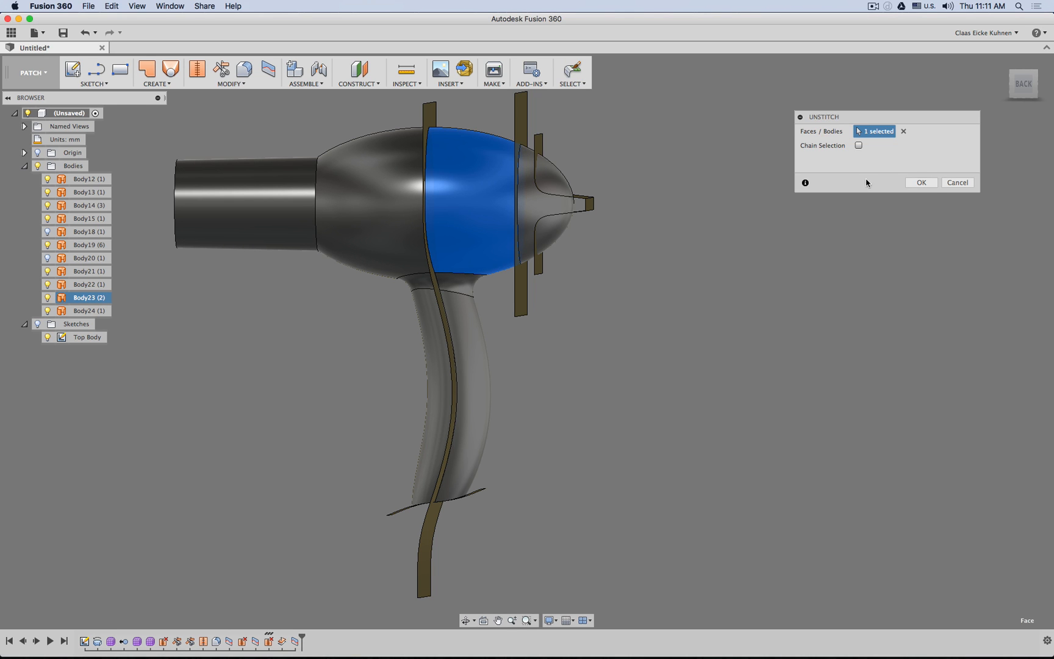
key("Return")
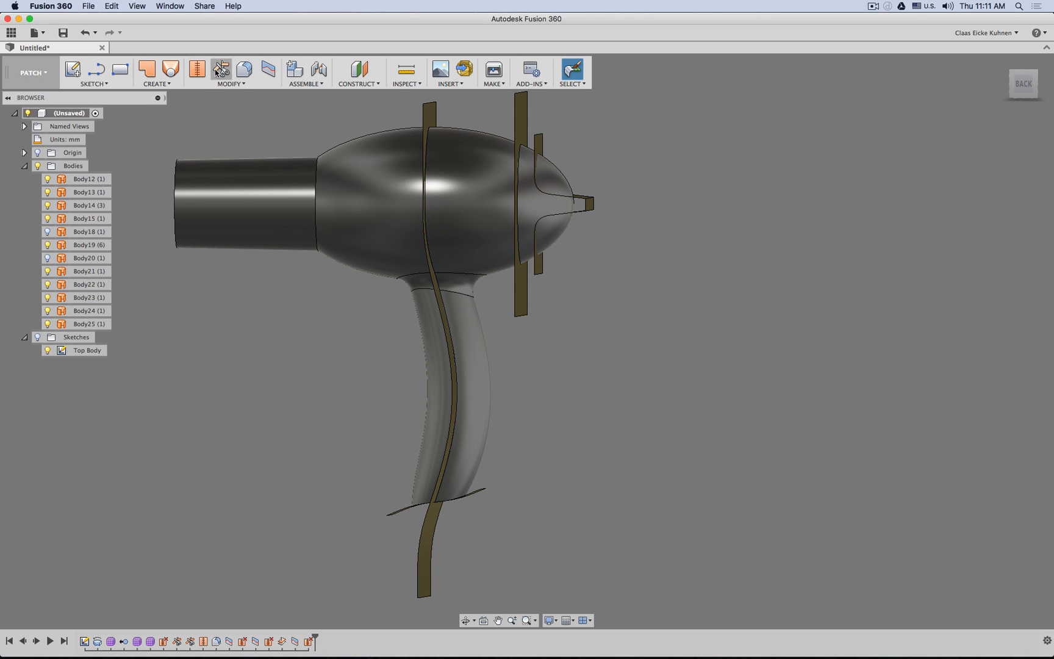
- Stitch the middle housing, rear fillet and rear handle surfaces together with a 1.00 mm tolerance, and hide the stitched body
left_click(197, 68)
left_click(465, 206)
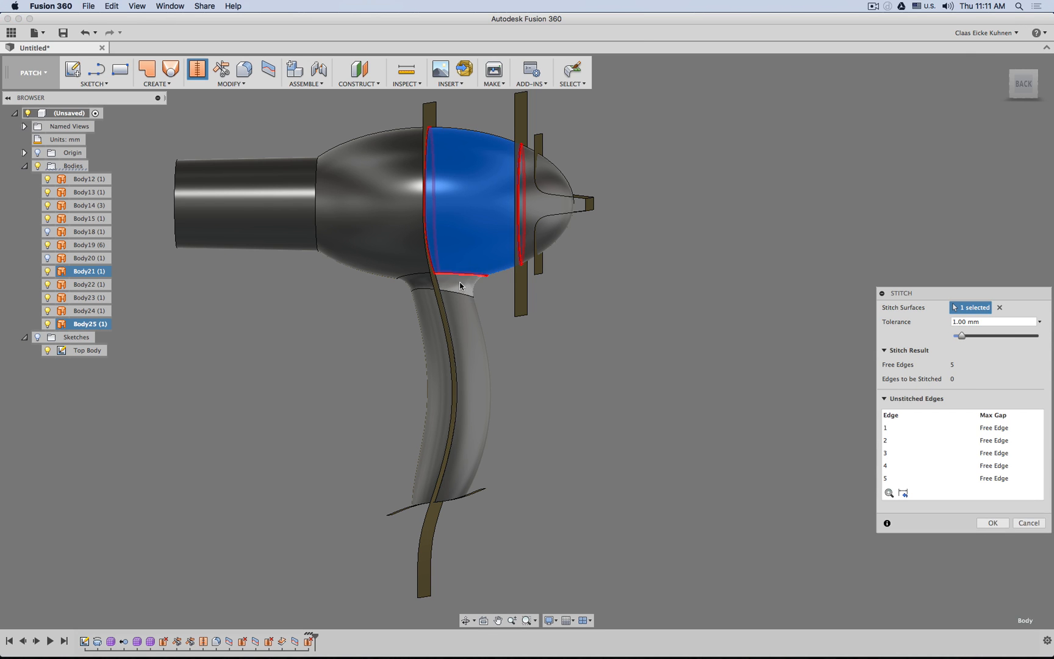
left_click(460, 286)
left_click(486, 327)
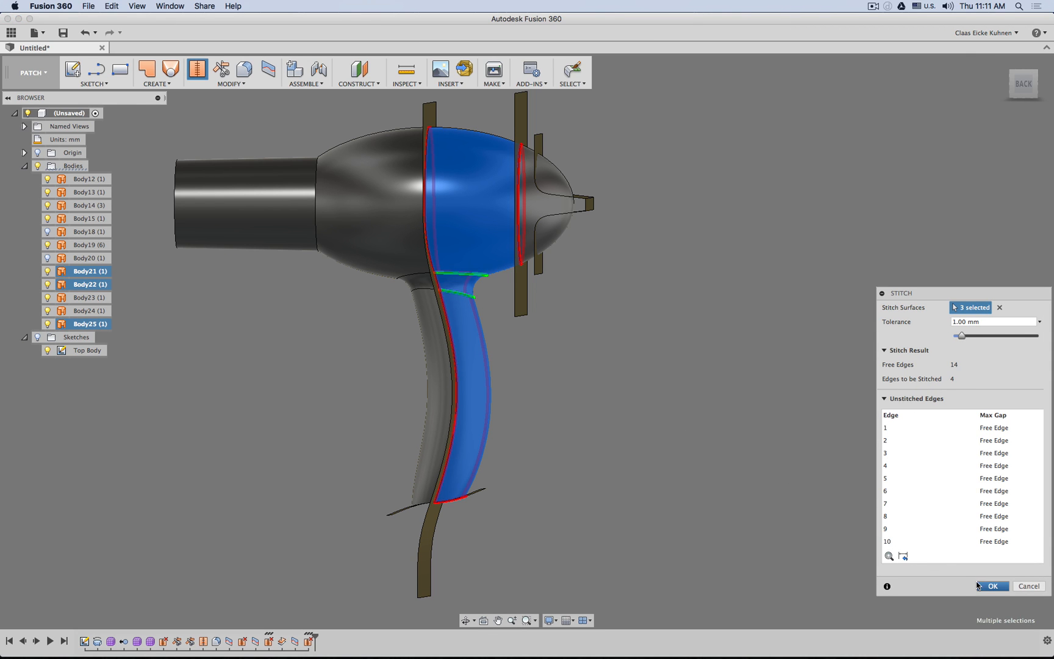
key("Return")
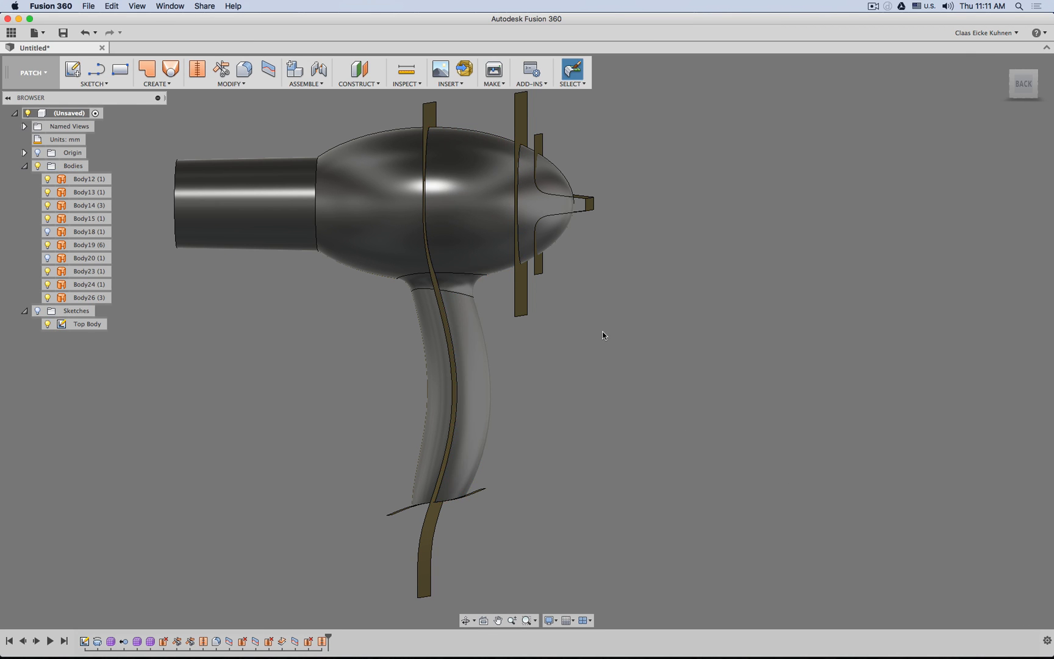
left_click(463, 315)
left_click(48, 298)
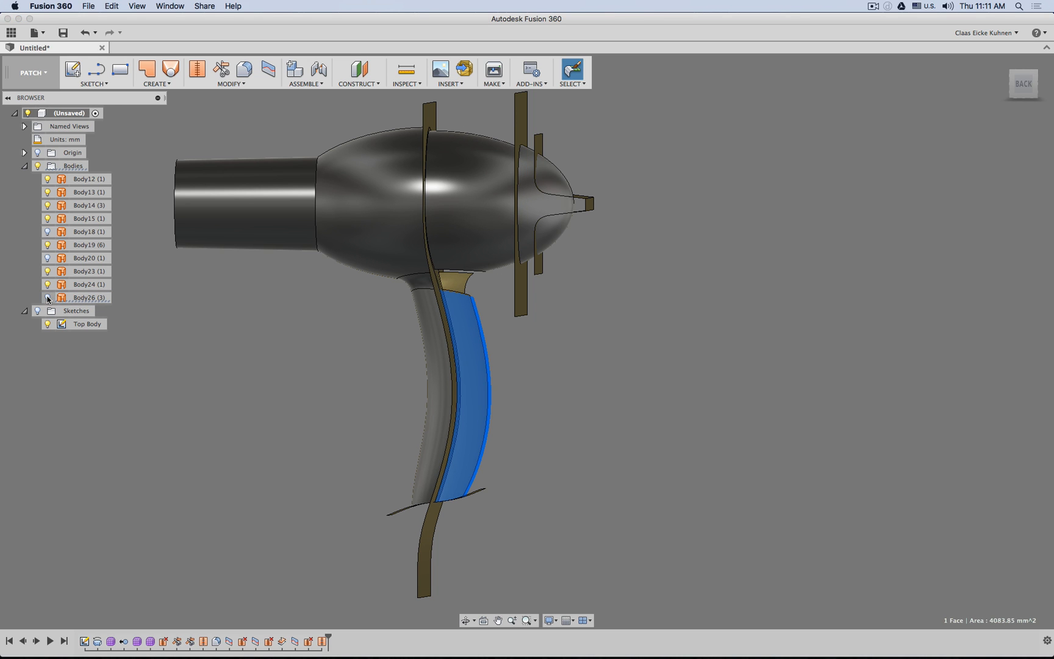
- Trim away the upper and lower areas of the outer rear cap using the curved notch-shaped cutting surface at the back end
mouse_move(236, 350)
middle_mouse_down("shift")
mouse_move(257, 349)
mouse_move(241, 346)
middle_mouse_up("shift")
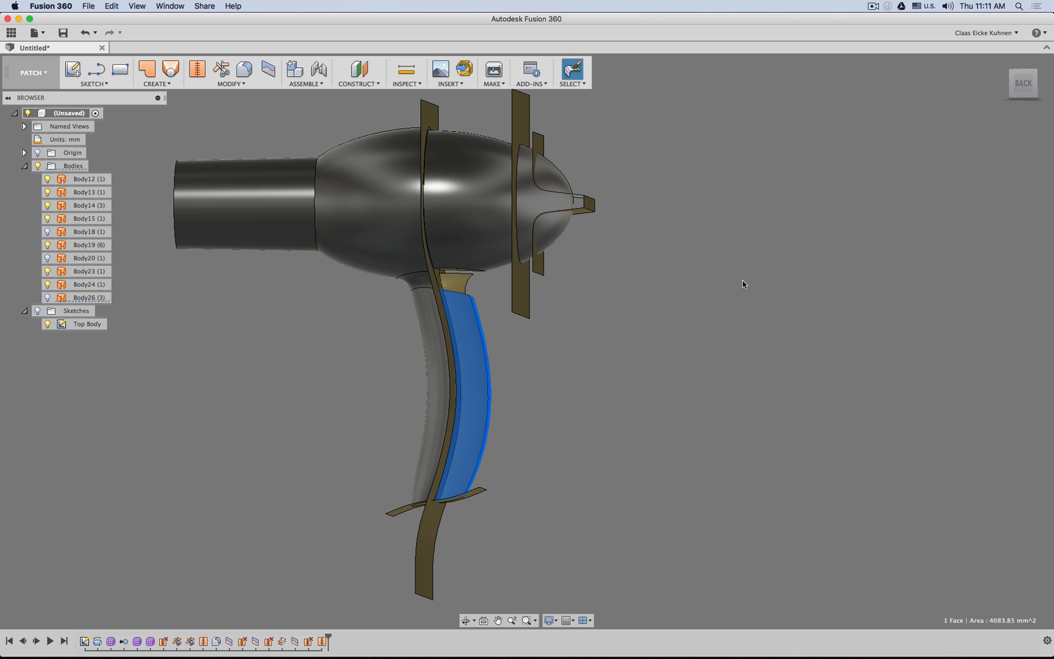
scroll(727, 258, "up", 5)
middle_click_drag(637, 206, 650, 267)
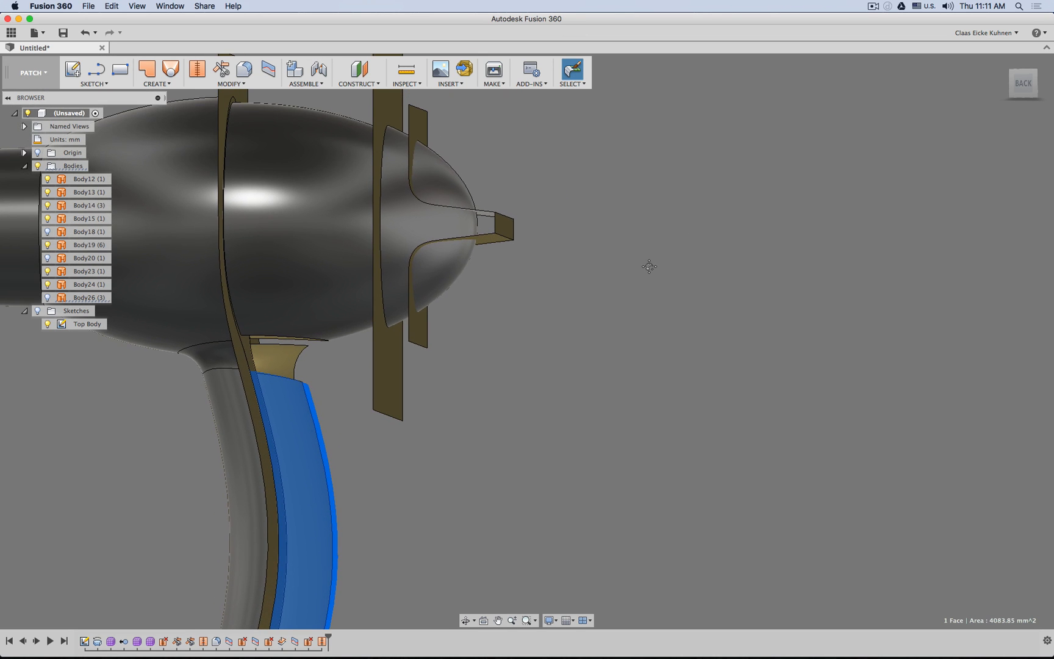
left_click(451, 182)
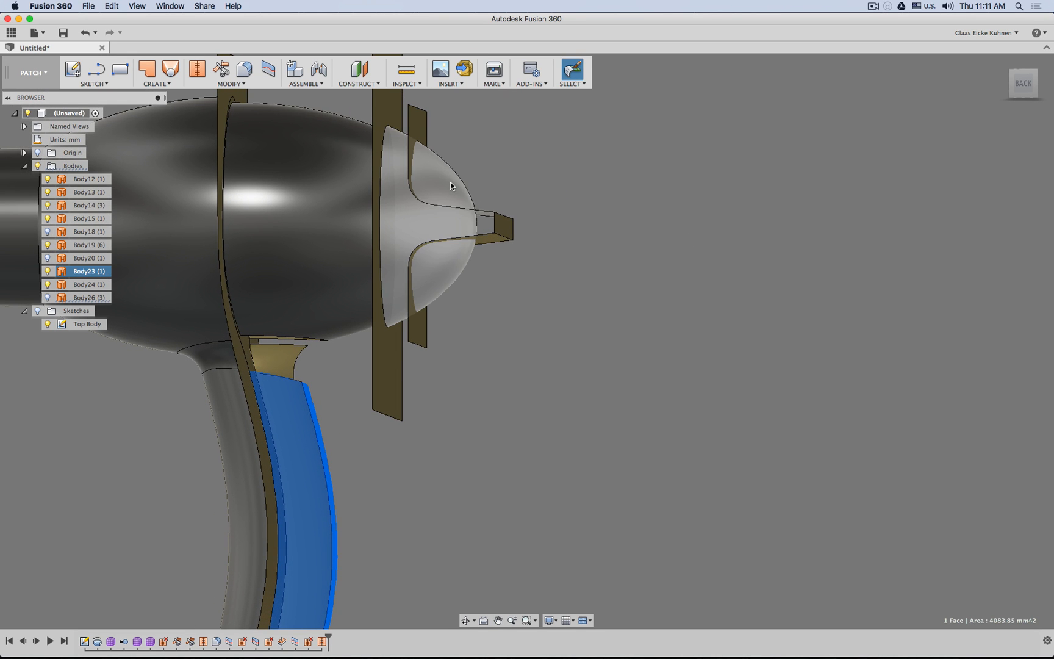
left_click(218, 66)
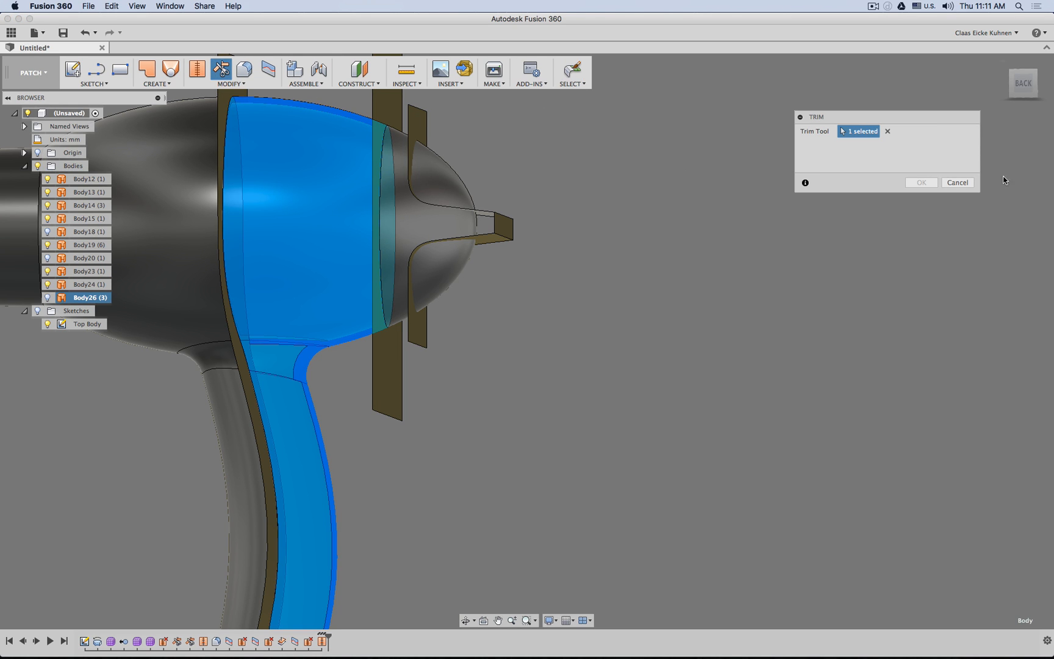
left_click(886, 133)
left_click(455, 177)
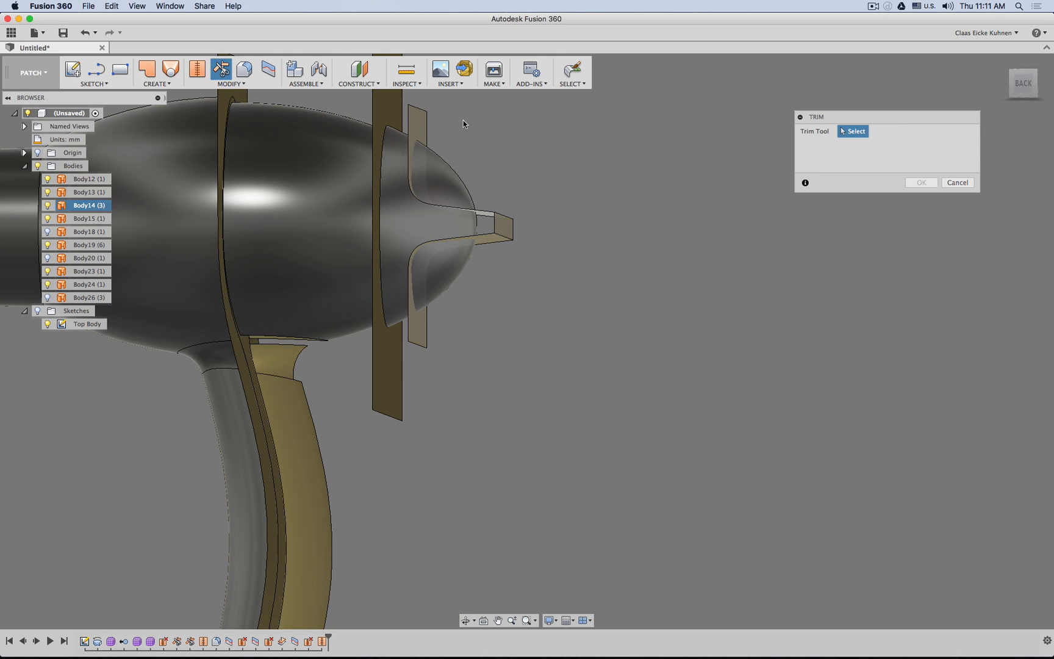
left_click(456, 178)
left_click(451, 283)
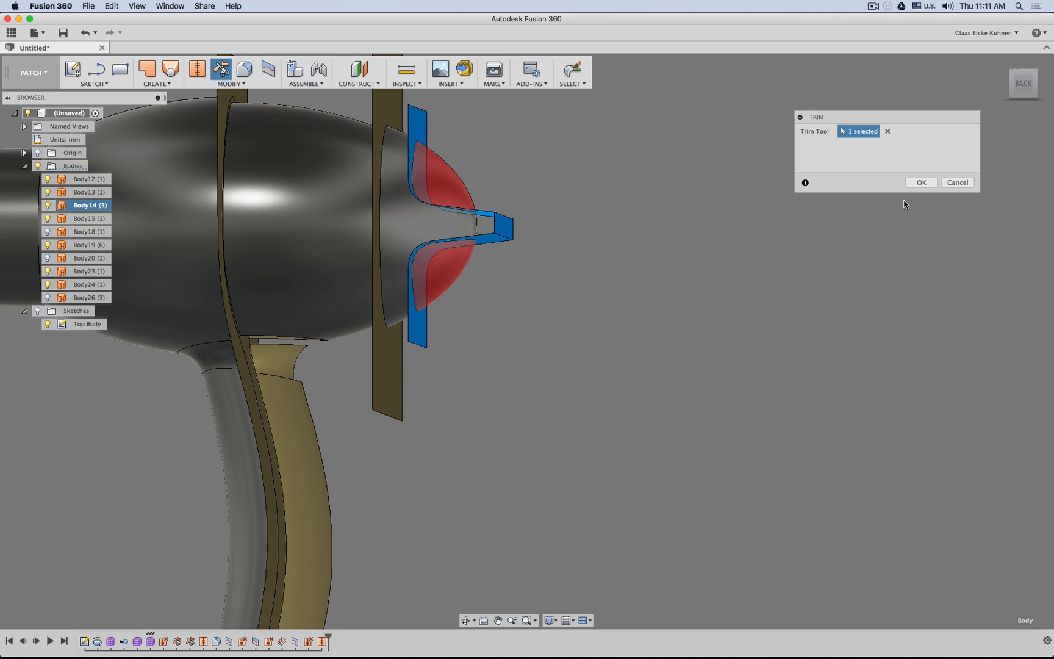
left_click(919, 185)
- Examine the trimmed rear cap from the other side by temporarily hiding the inner offset dome
middle_click_drag(656, 247, 649, 242, "shift")
right_click(649, 242)
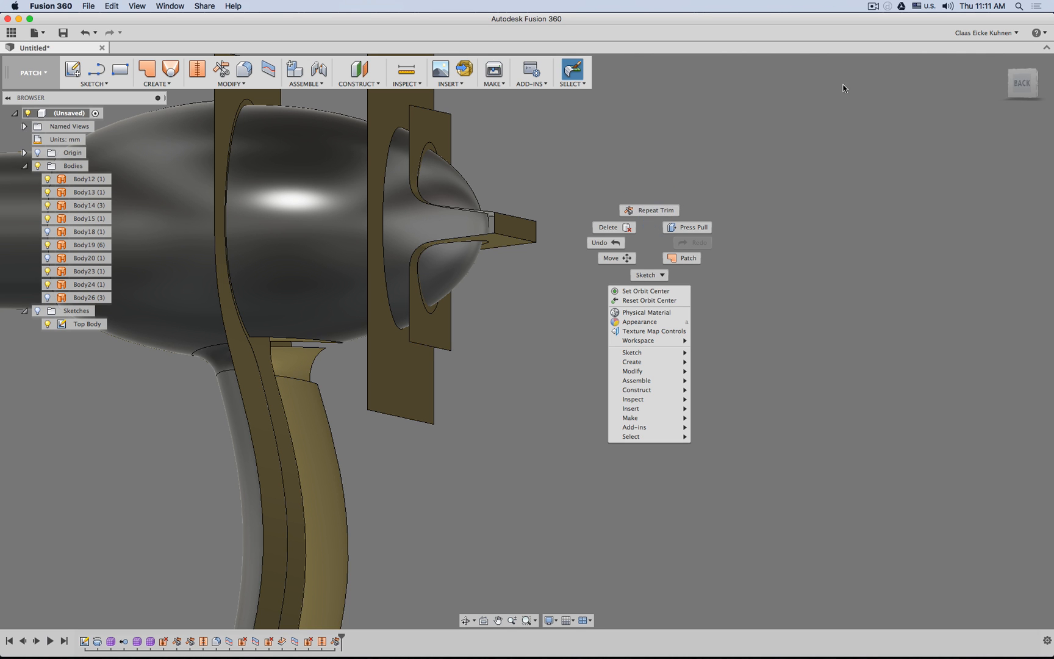
left_click(729, 137)
middle_click_drag(652, 219, 494, 211, "shift")
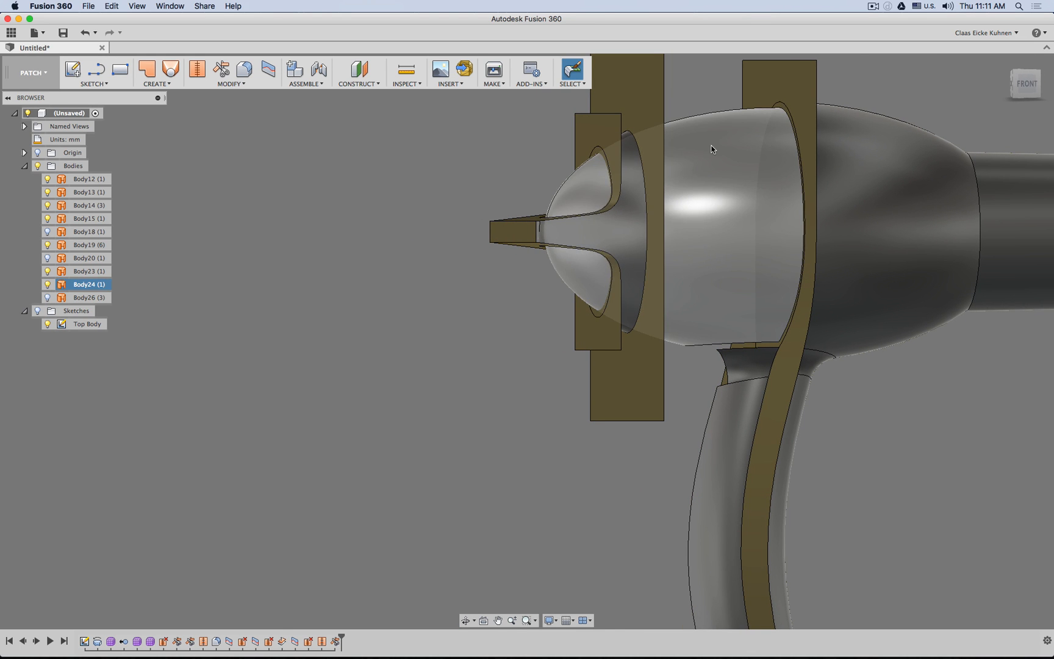
left_click(713, 149)
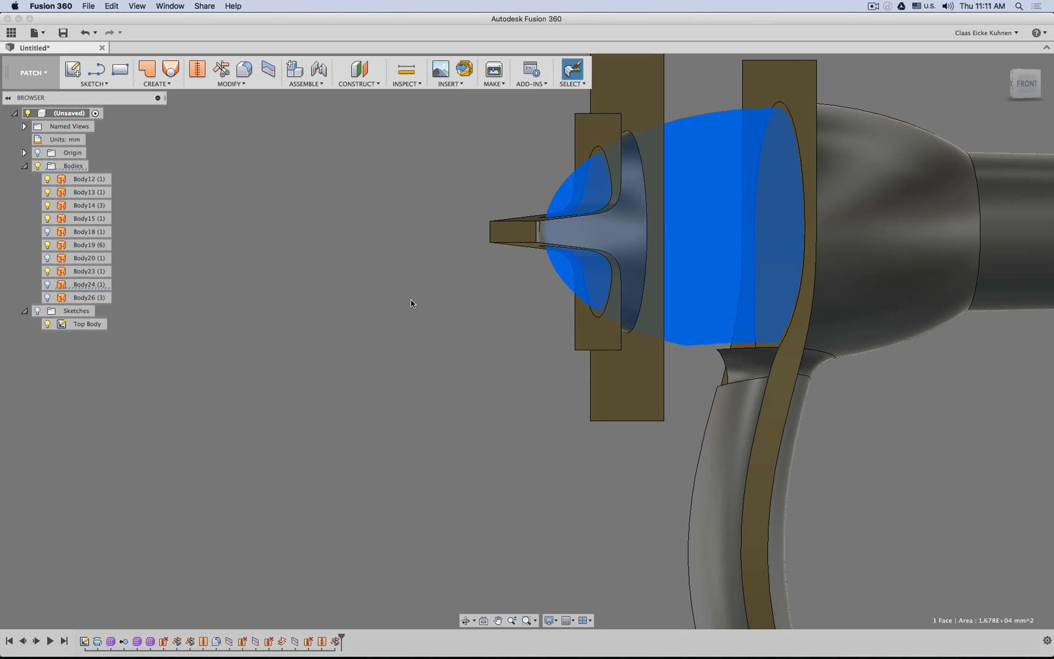
left_click(411, 300)
middle_click_drag(458, 298, 299, 332)
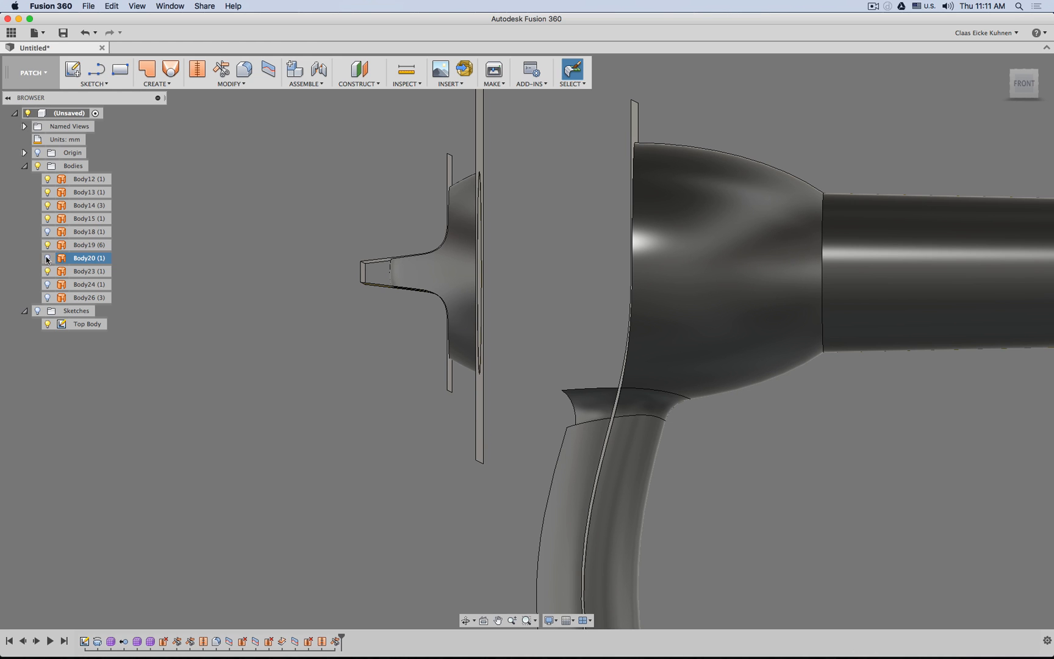
left_click(47, 284)
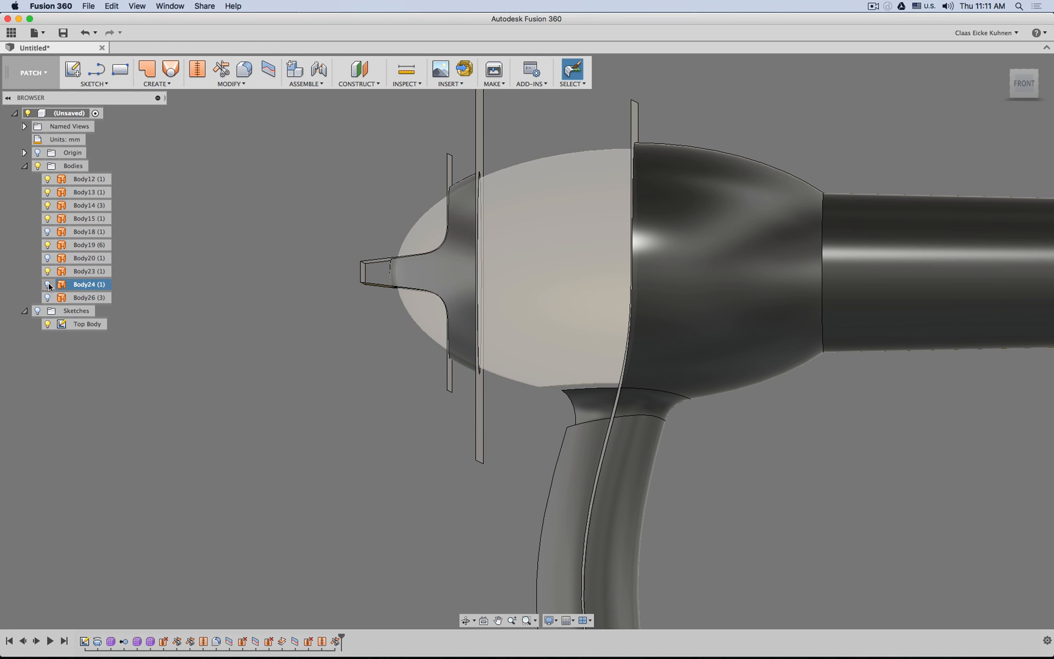
- Trim the inner offset dome with the curved notch-shaped cutting surface, keeping only its upper and lower rear areas
middle_click_drag(281, 291, 255, 290, "shift")
right_click(220, 224)
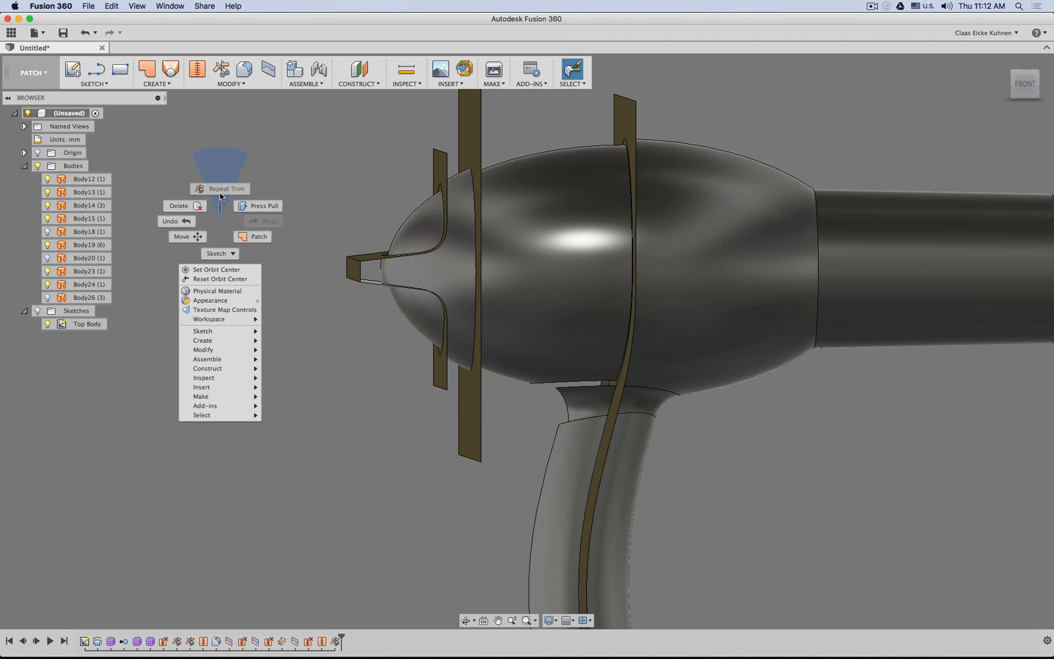
left_click(220, 193)
left_click(436, 162)
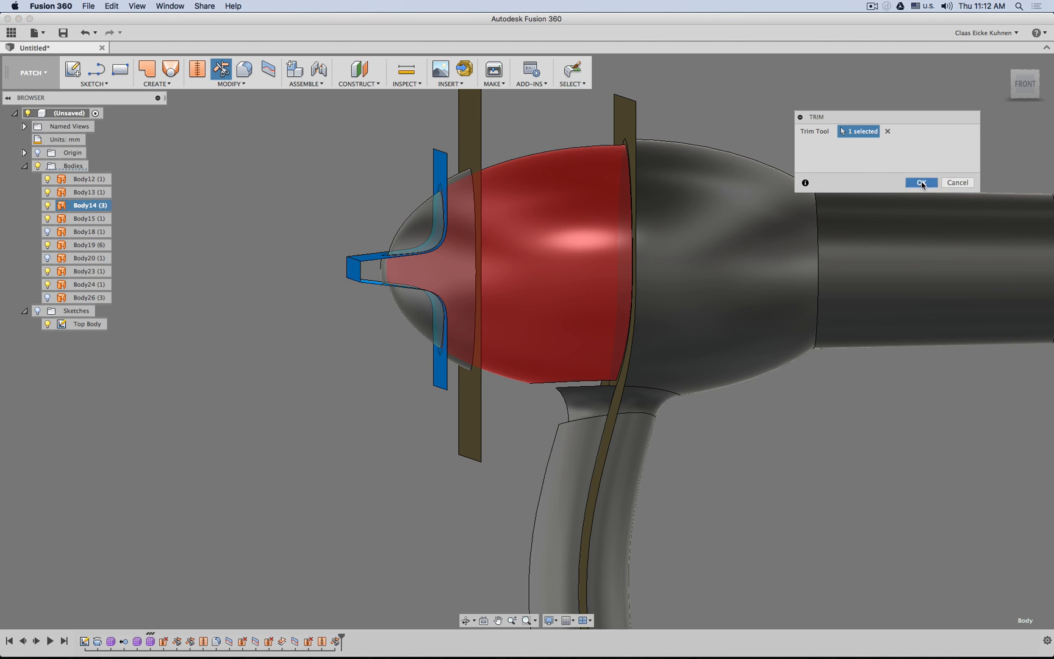
left_click(921, 183)
- Remove the flat rear cutting surface, the S-shaped cutting surface and the small cutting surface at the handle's lower end
middle_click_drag(308, 322, 271, 271, "shift")
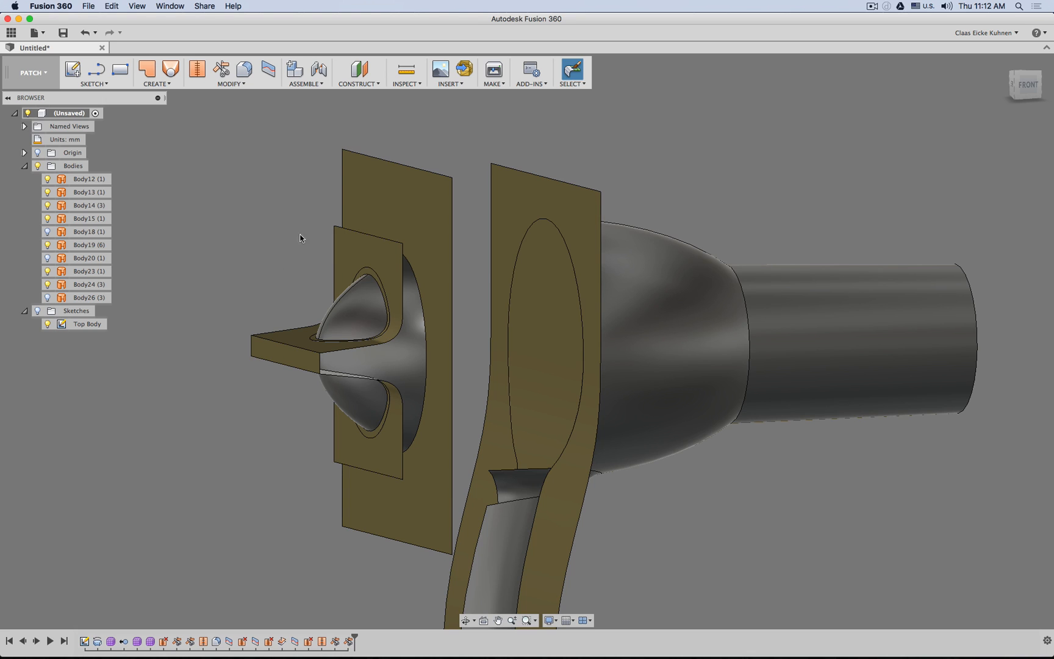
scroll(302, 254, "down", 6)
middle_click_drag(601, 369, 589, 287)
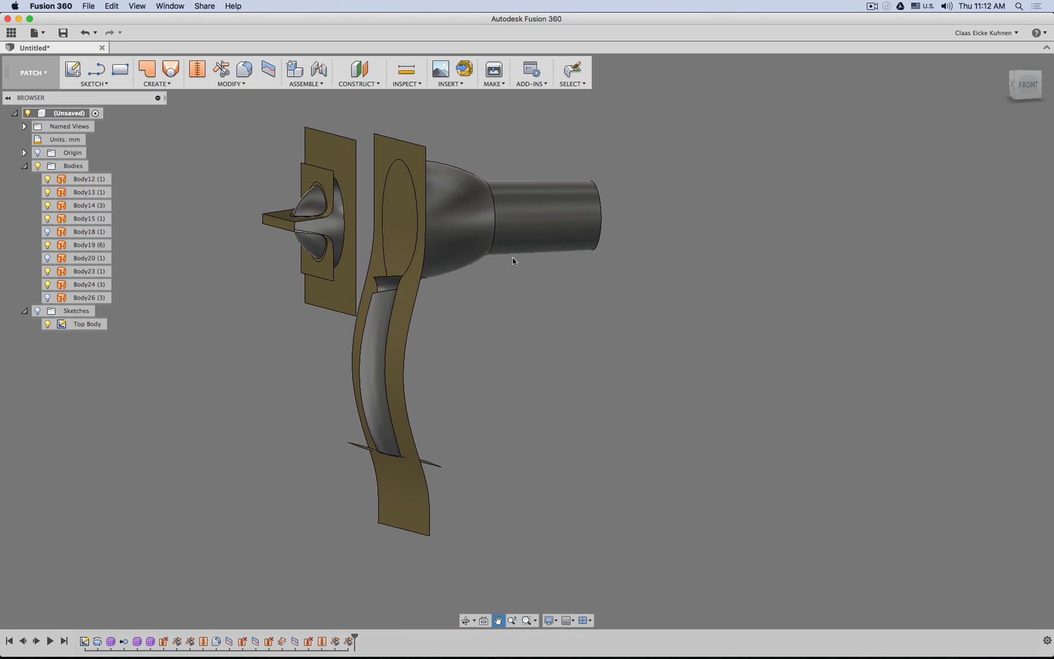
left_click(334, 294)
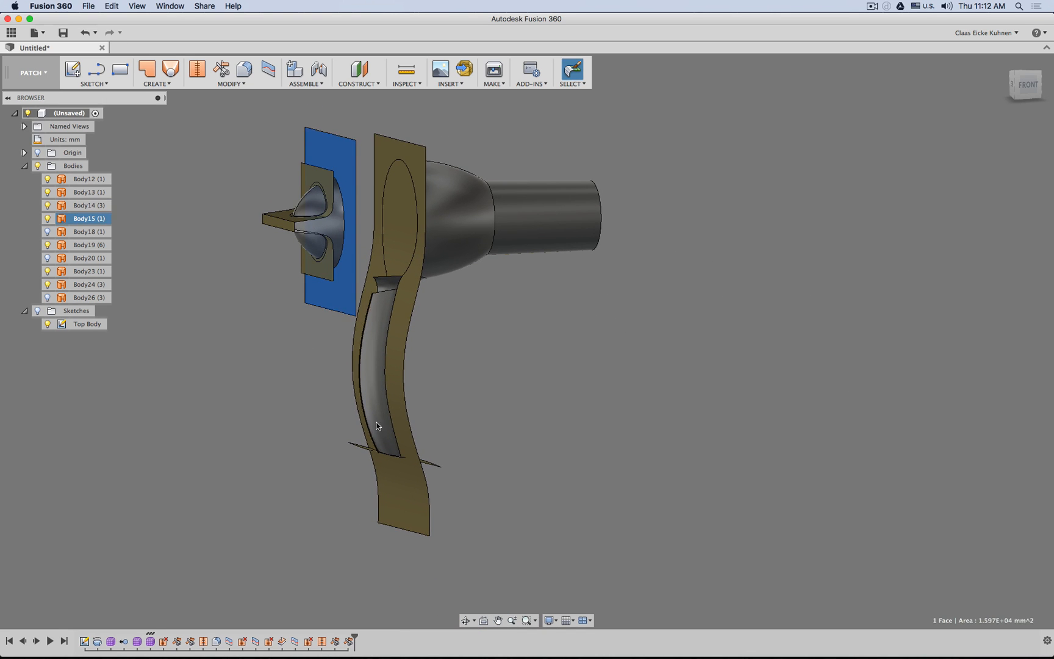
left_click(404, 317, "shift")
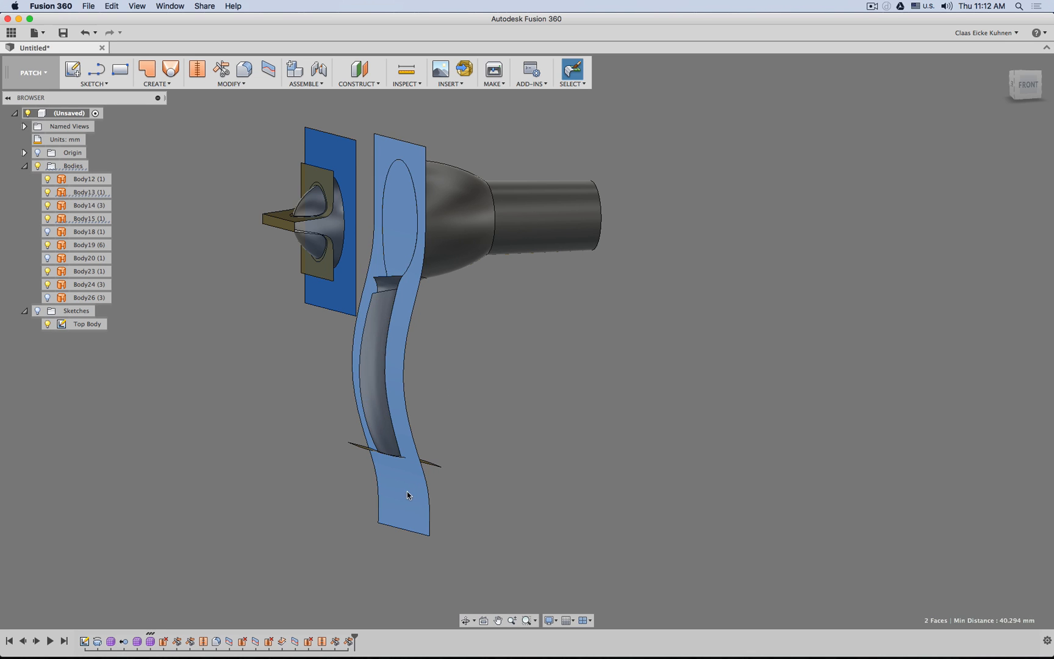
middle_click_drag(581, 370, 475, 379, "shift")
left_click(435, 416, "shift")
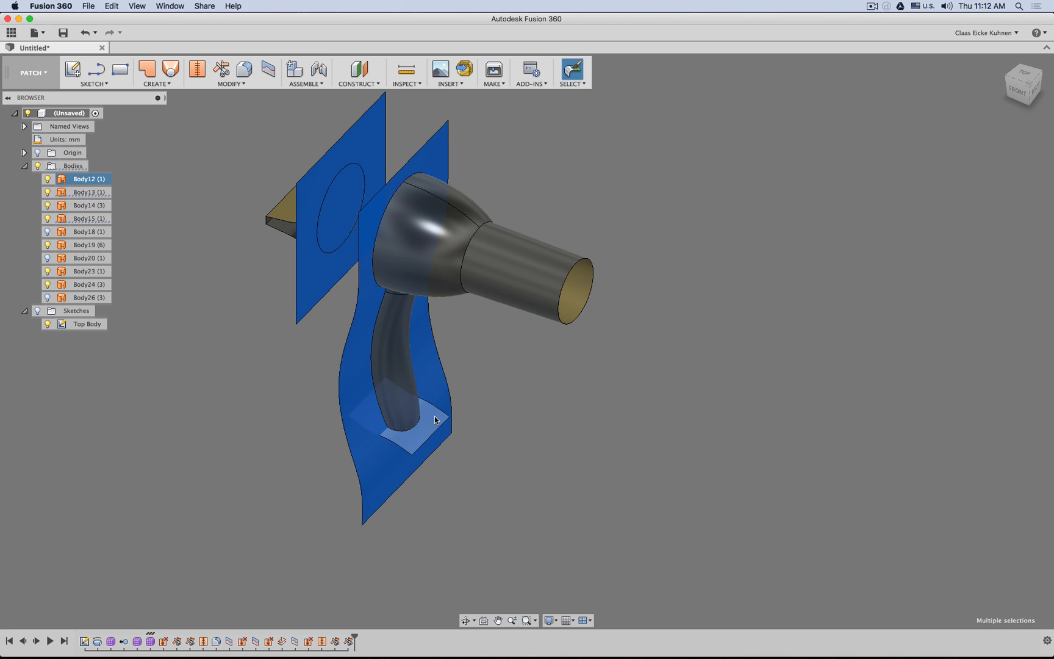
left_click(98, 181)
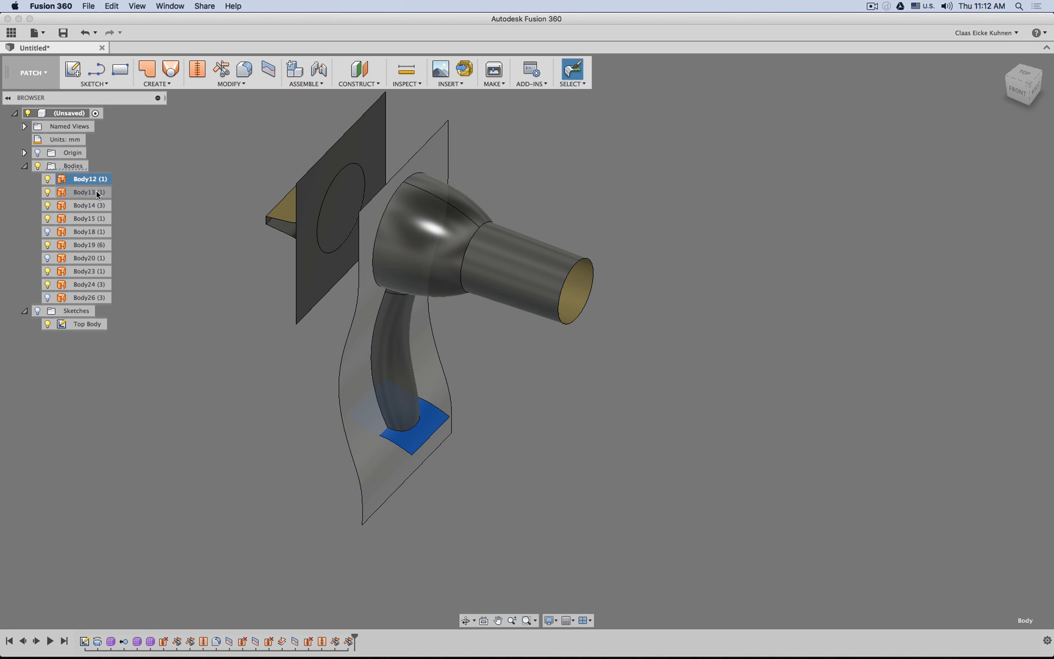
left_click(96, 193, "shift")
left_click(91, 220, "shift")
right_click(96, 220)
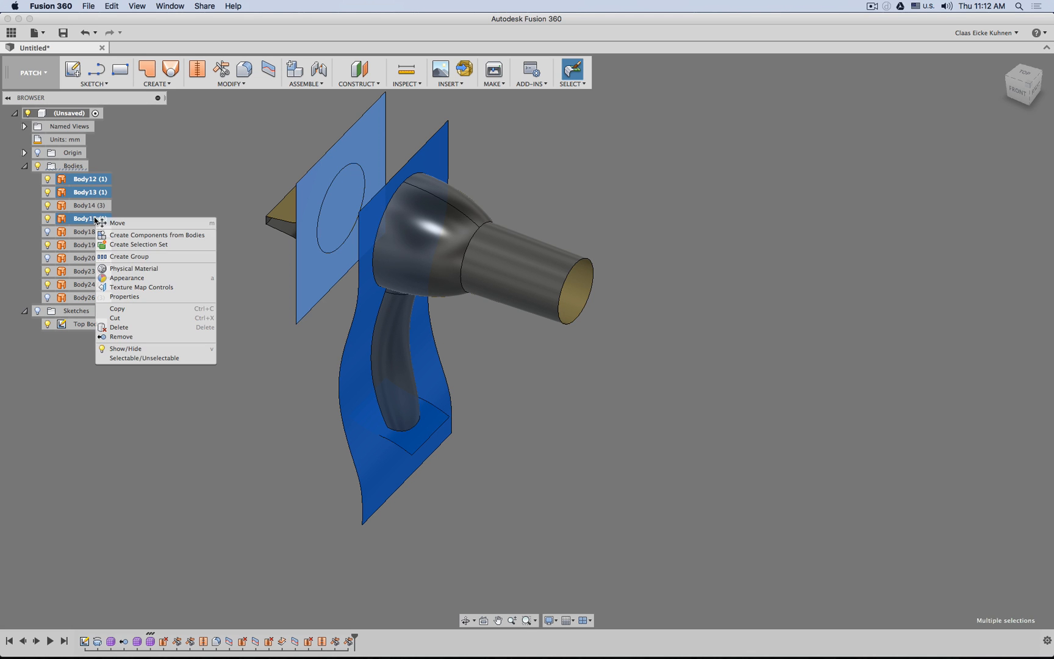
left_click(139, 337)
- Trim the notch-shaped cutting surface with the outer rear cap, removing the part that extends outside the cap
middle_click_drag(230, 266, 642, 235, "shift")
scroll(536, 247, "up", 8)
middle_click_drag(684, 196, 558, 273)
scroll(537, 341, "up", 3)
scroll(557, 273, "up", 3)
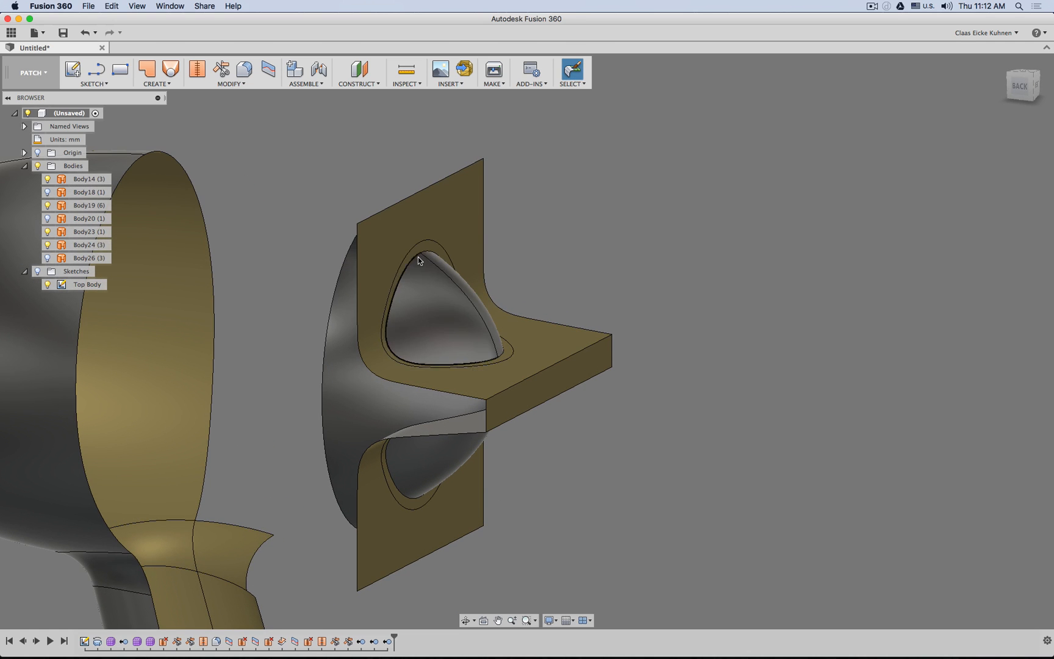
left_click(221, 69)
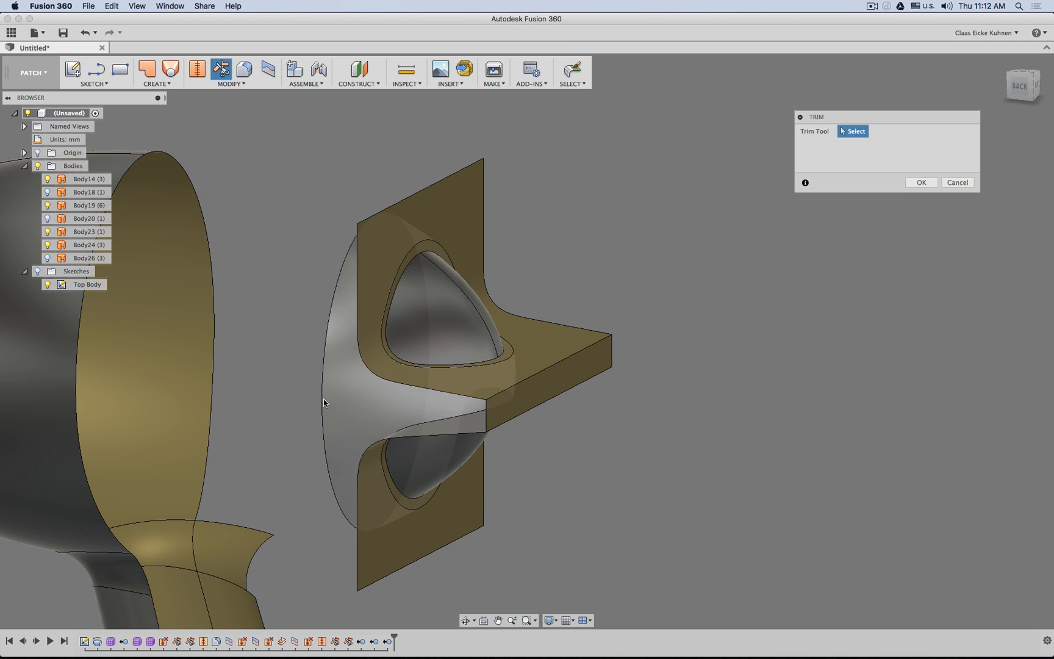
left_click(345, 394)
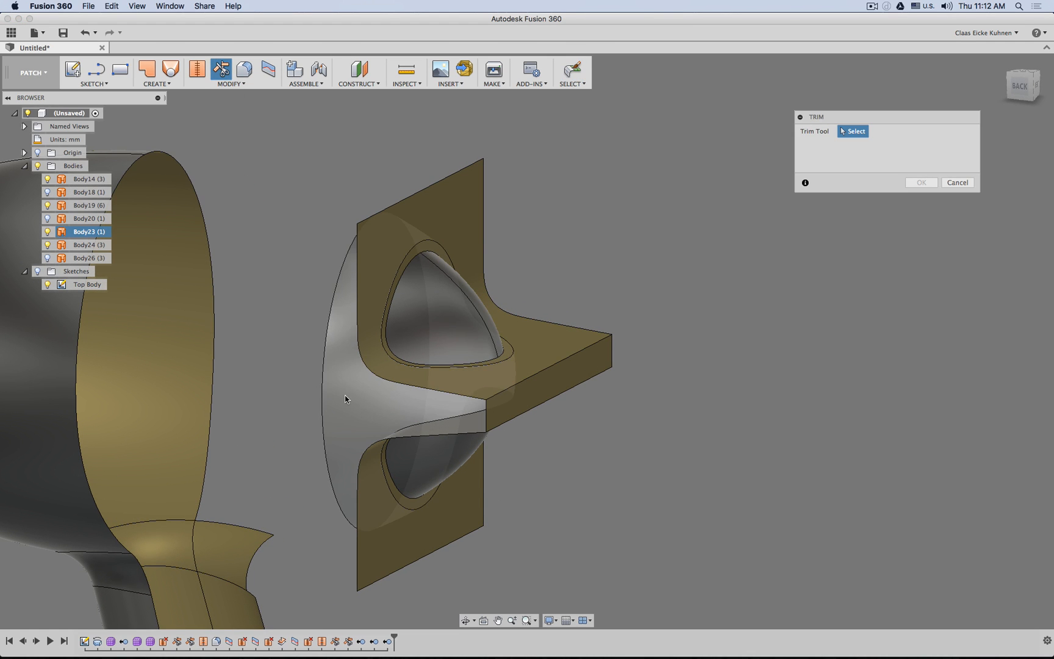
left_click(461, 217)
left_click(923, 183)
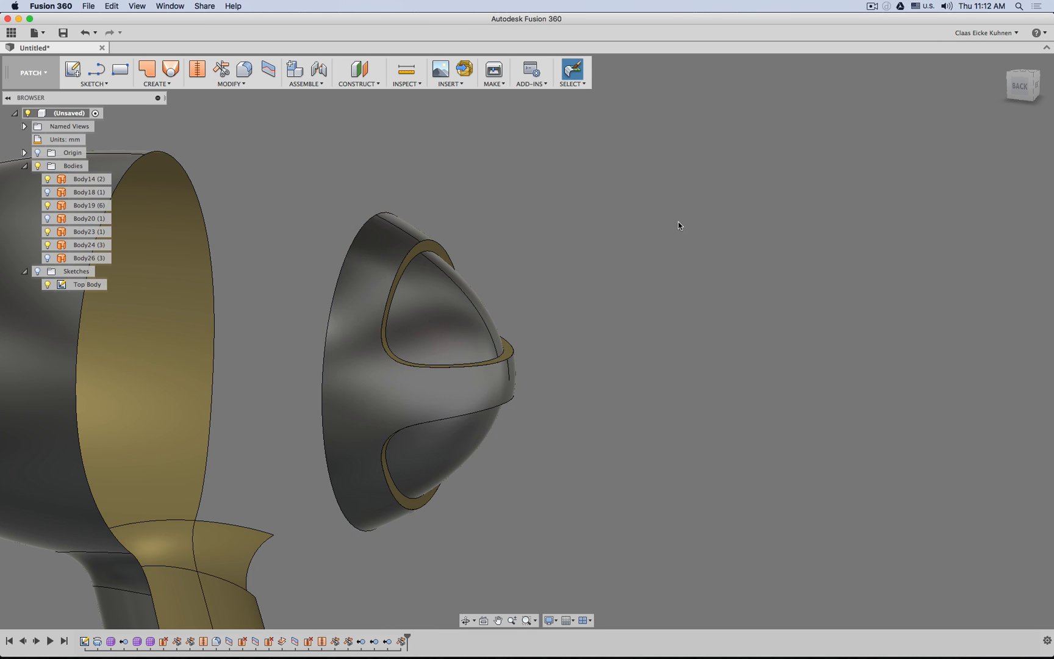
right_click(626, 219)
left_click(631, 186)
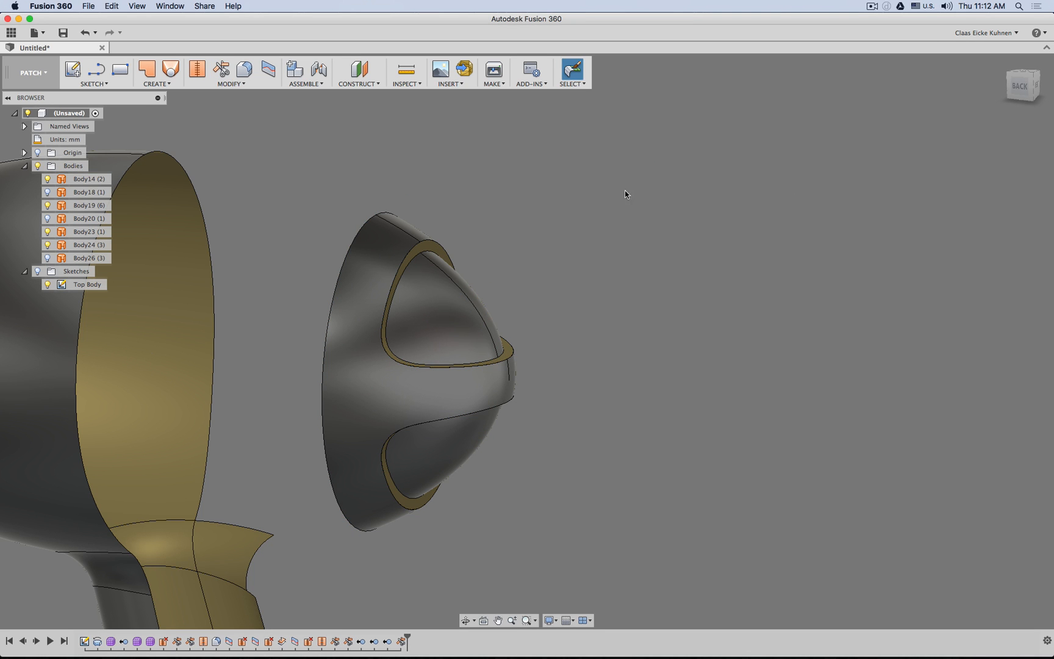
left_click(440, 300)
middle_click_drag(501, 242, 560, 238, "shift")
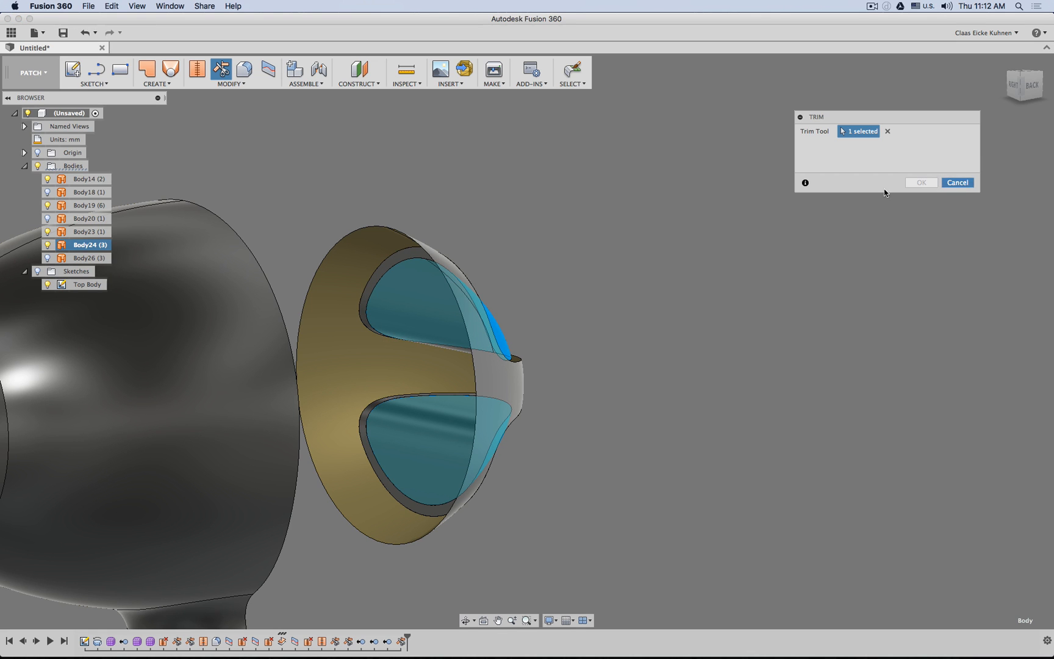
left_click(958, 182)
- Trim the notch surface's inner excess with the inner offset dome pieces, leaving narrow rims around the rear cap openings
scroll(444, 266, "up", 6)
middle_click_drag(527, 263, 589, 249, "shift")
right_click(590, 249)
left_click(593, 217)
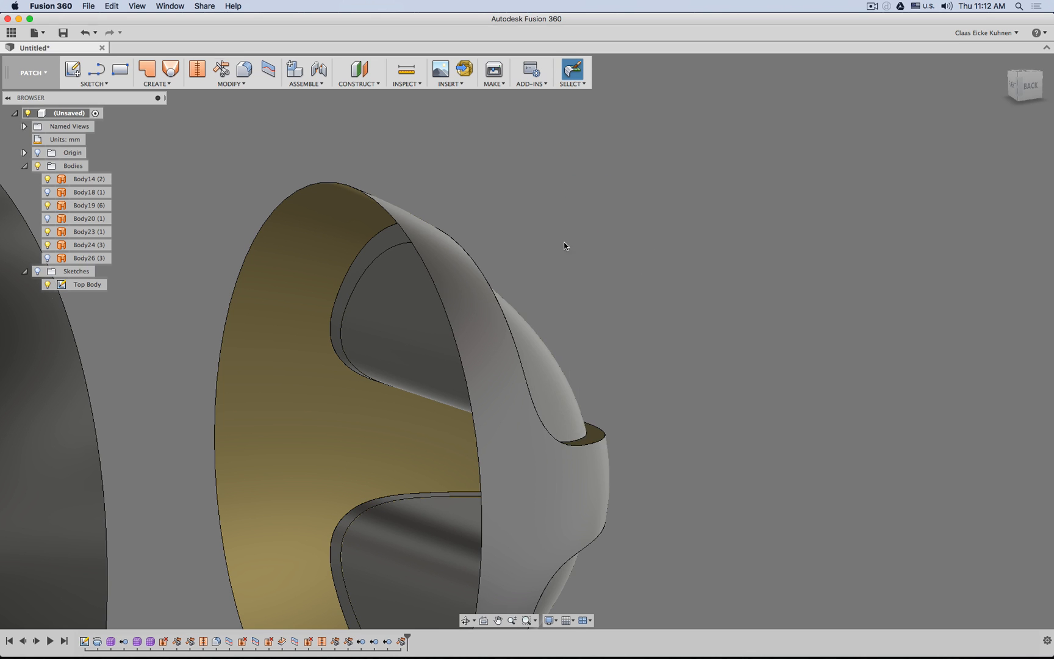
left_click(542, 352)
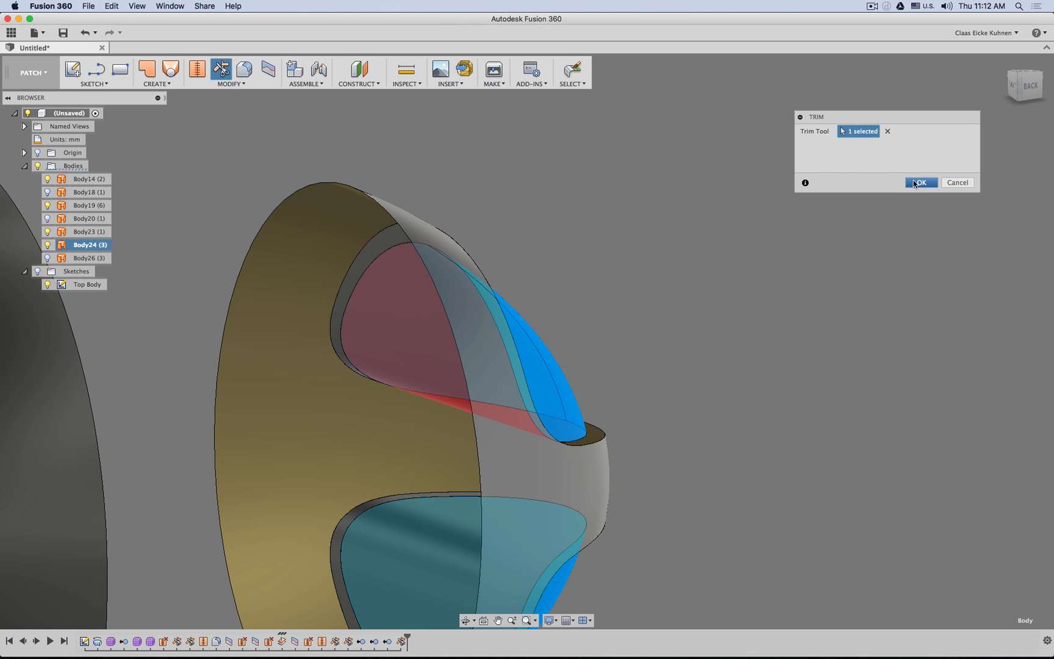
key("Return")
- Stitch the outer rear cap and the rim surfaces around its openings together with a 1.00 mm tolerance
scroll(581, 247, "down", 6)
middle_click_drag(676, 249, 341, 195, "shift")
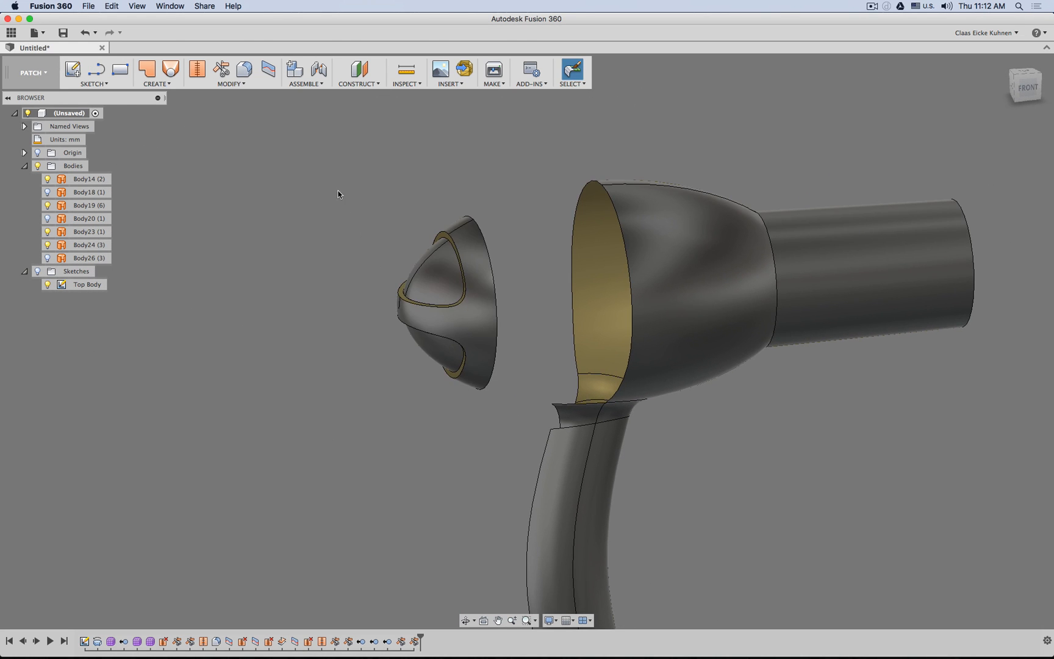
left_click_drag(341, 195, 505, 406)
left_click(323, 238)
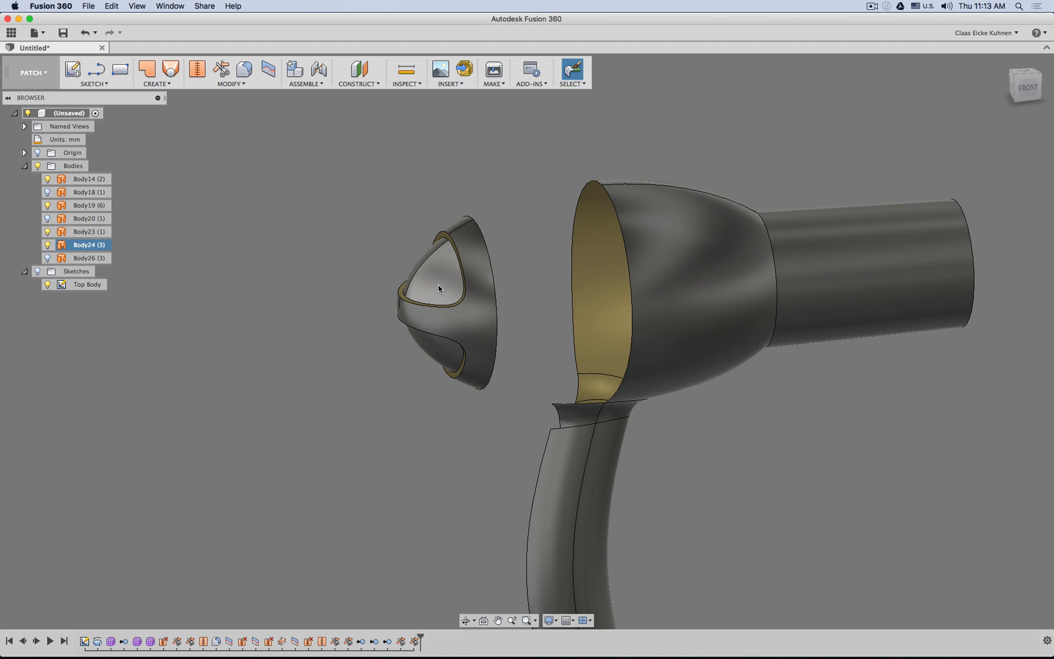
scroll(438, 285, "up", 3)
left_click(197, 69)
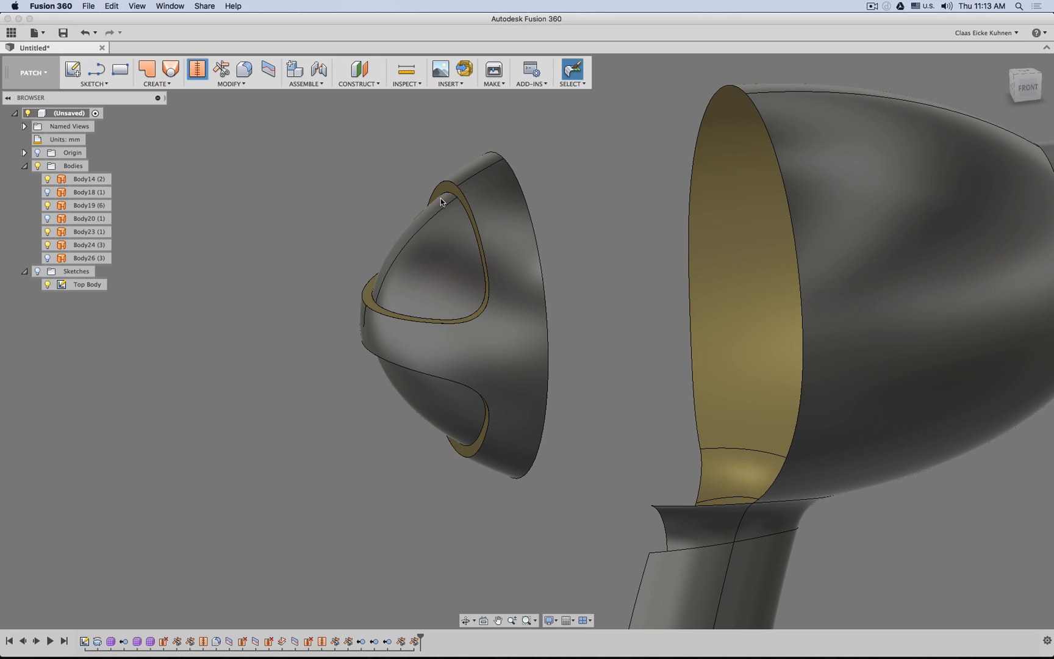
left_click(488, 205)
middle_click_drag(315, 181, 352, 183, "shift")
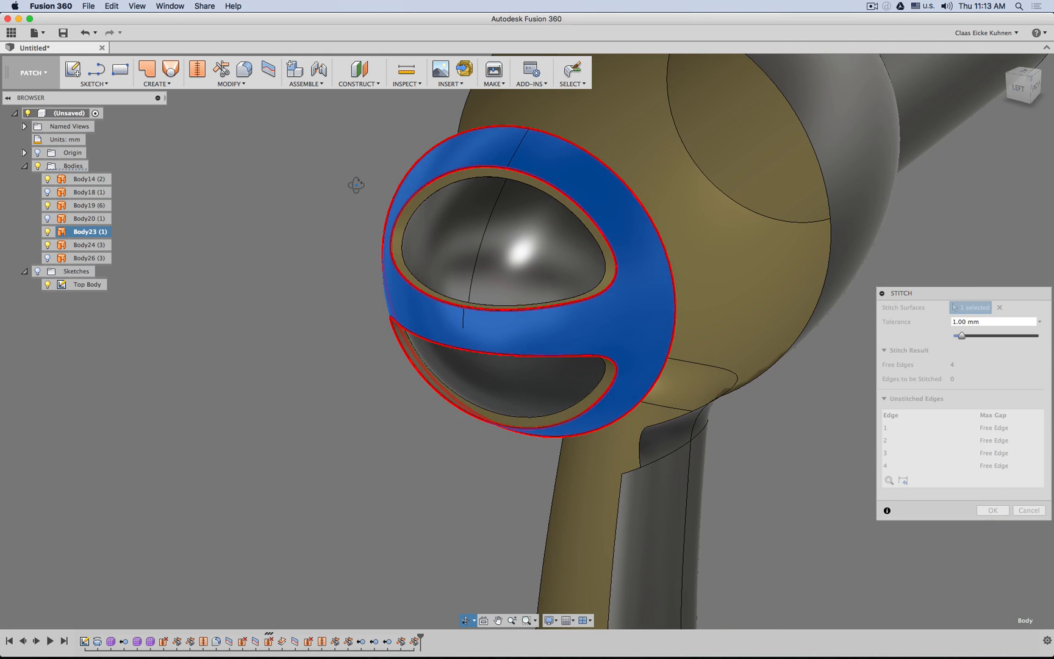
left_click(404, 232)
key("Return")
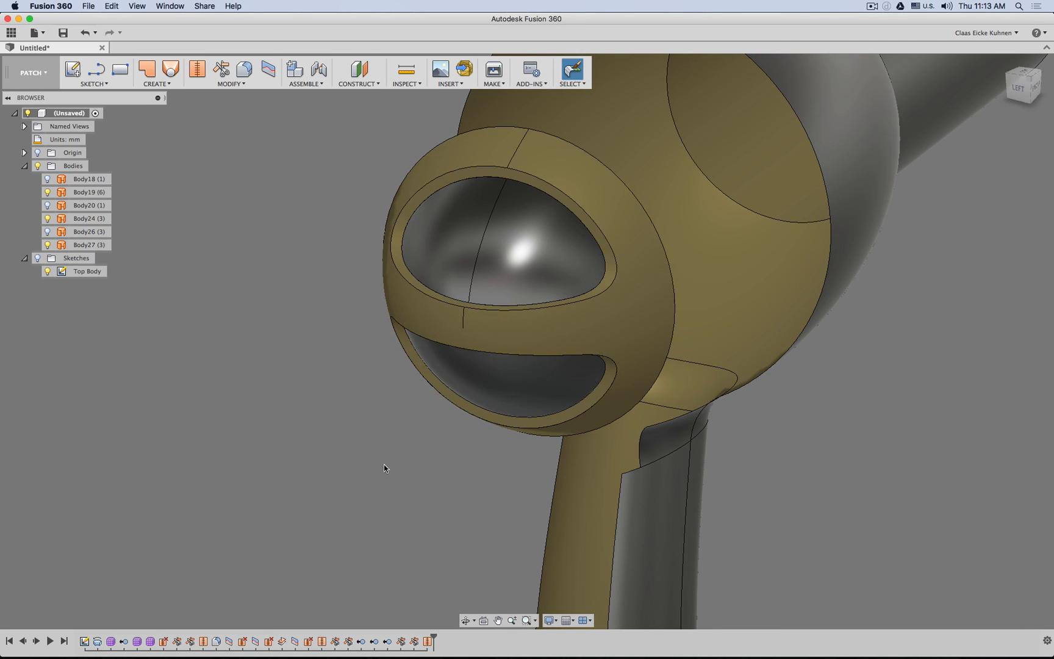
- Examine the assembled hair dryer from behind with the stitched rear housing temporarily shown
middle_click_drag(348, 436, 673, 423, "shift")
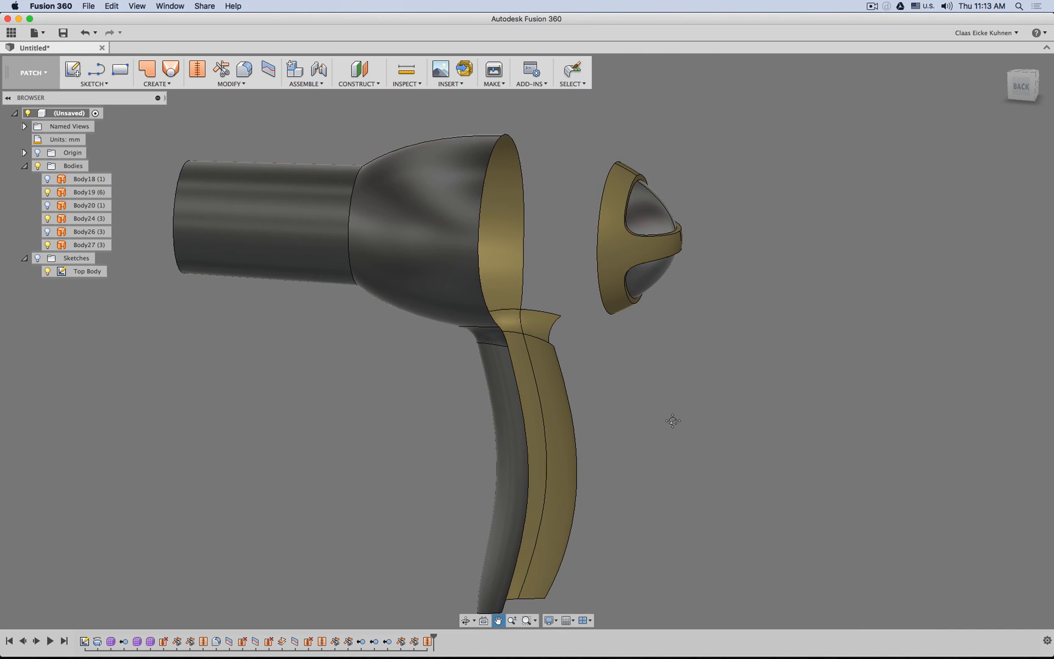
left_click(48, 231)
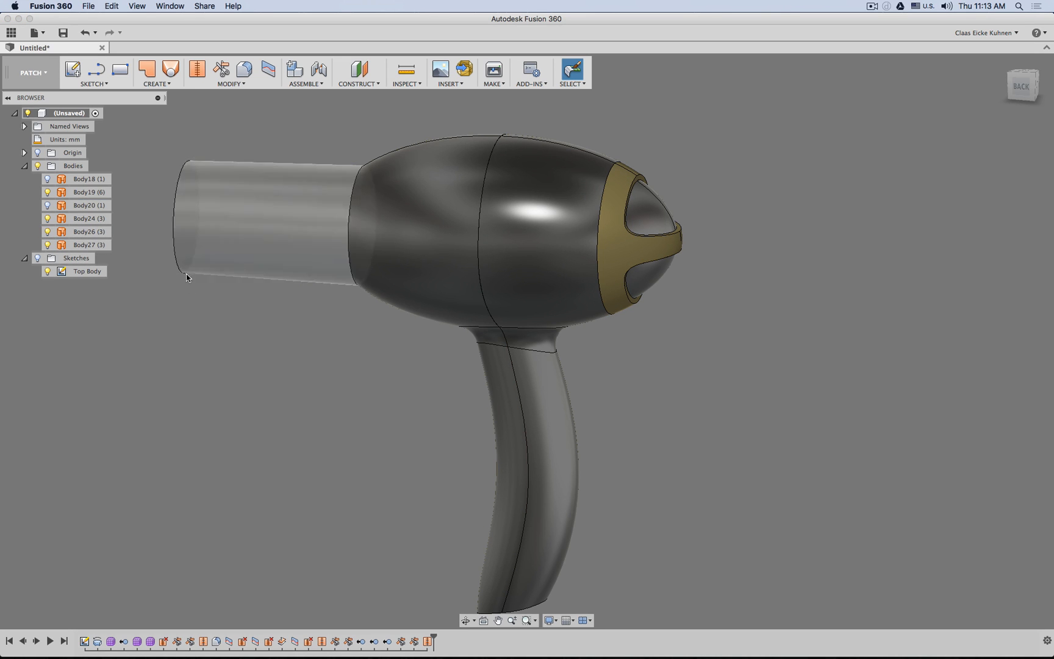
middle_click_drag(720, 326, 506, 296, "shift")
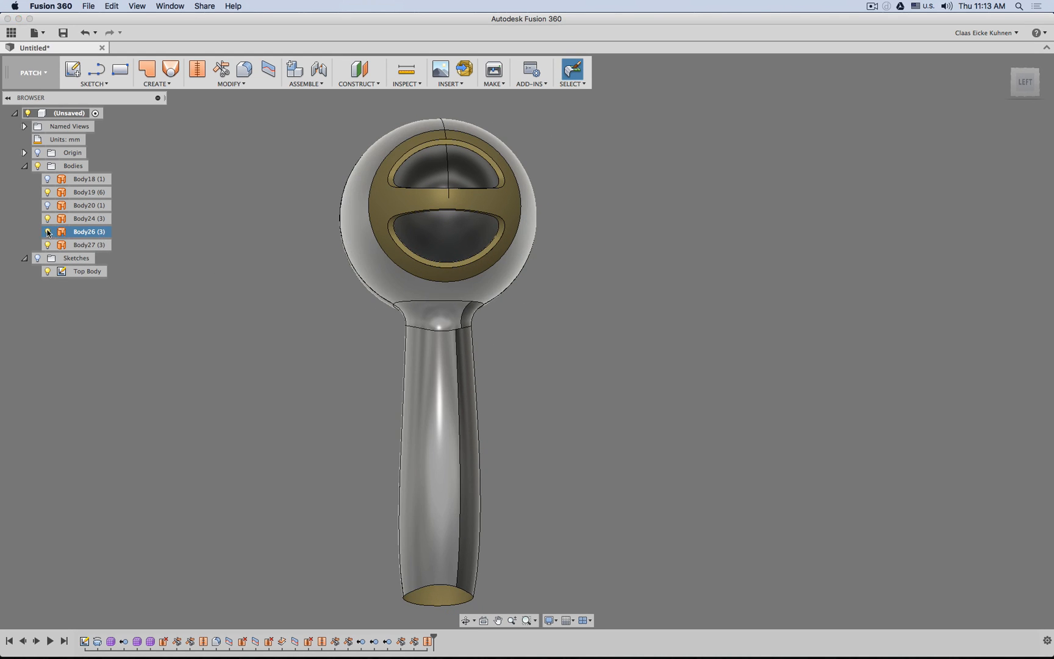
middle_click_drag(671, 305, 365, 323, "shift")
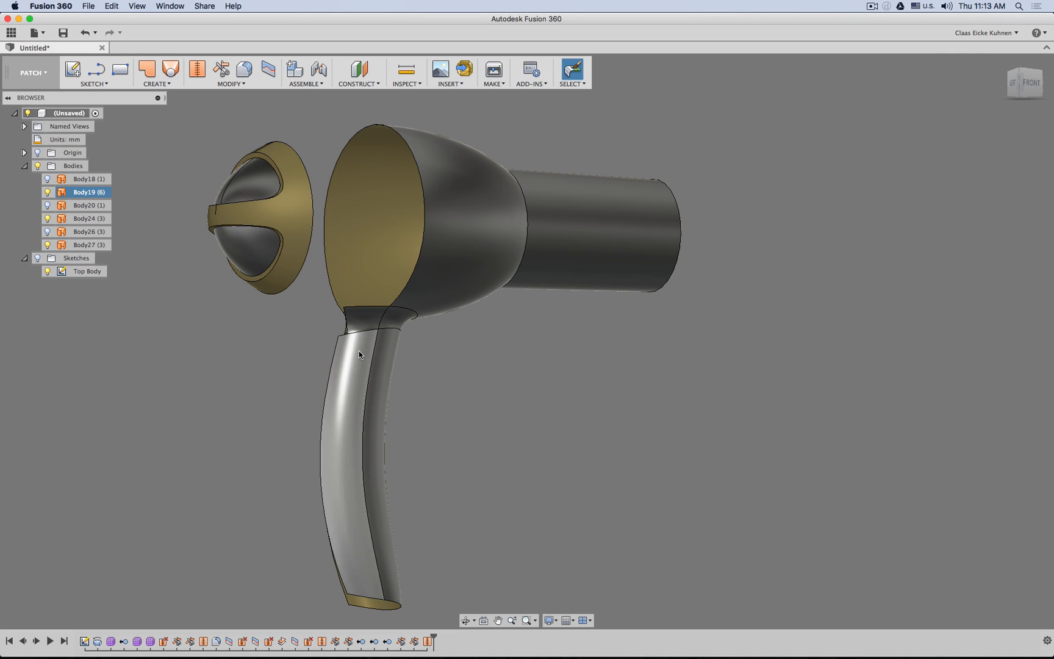
- Edit the earlier Unstitch feature and reapply the separation of the rear housing, fillet and handle faces without chain selection
left_click(322, 642)
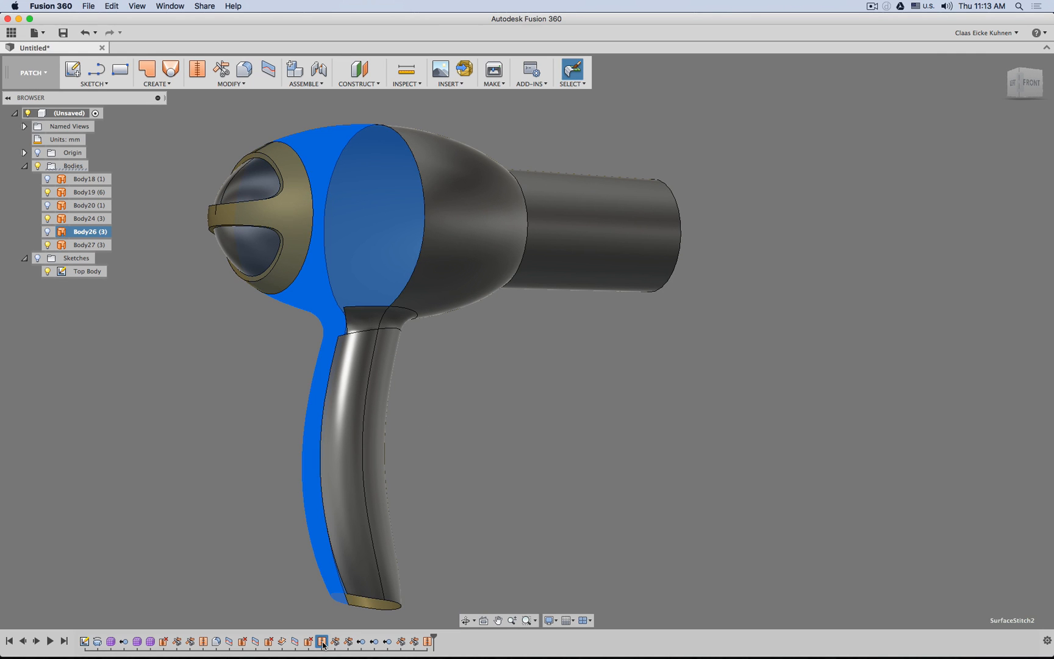
left_click(308, 641)
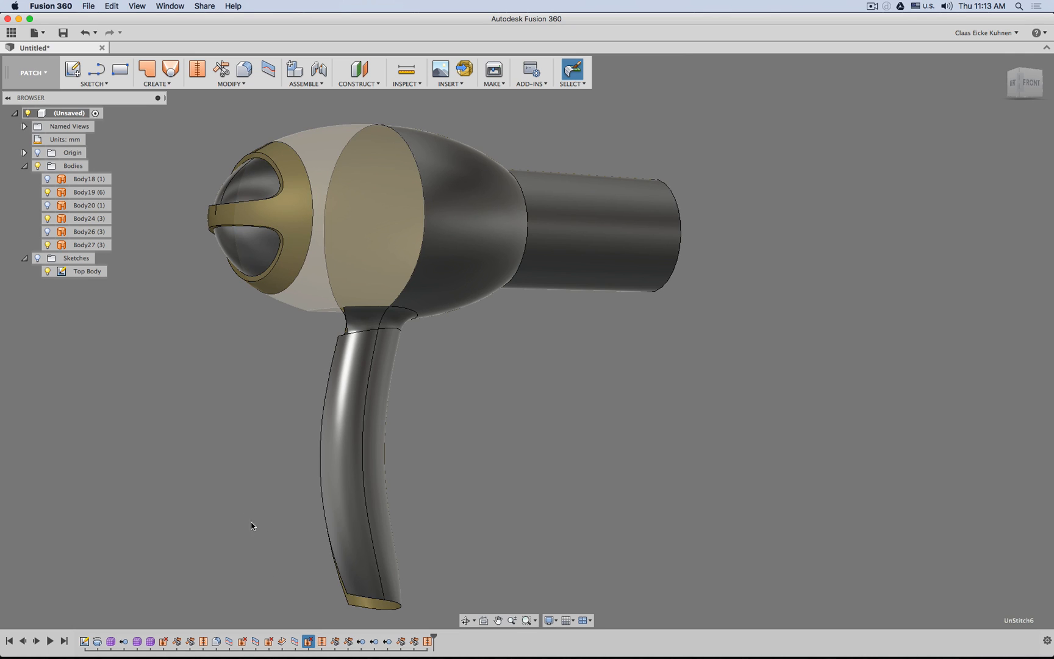
middle_click_drag(252, 526, 318, 526, "shift")
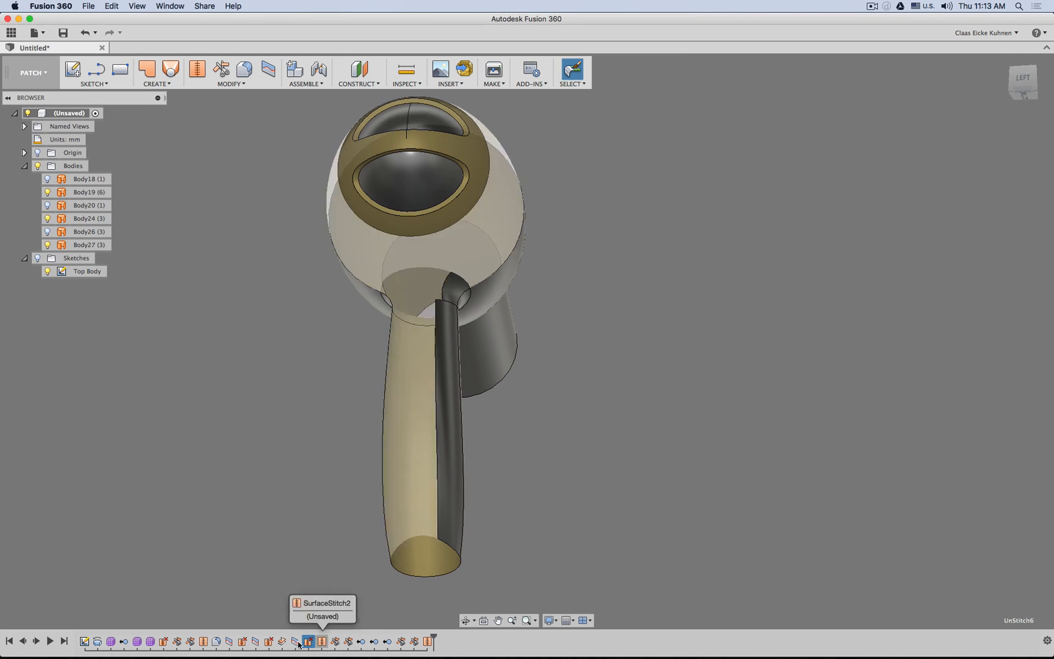
left_click(269, 641)
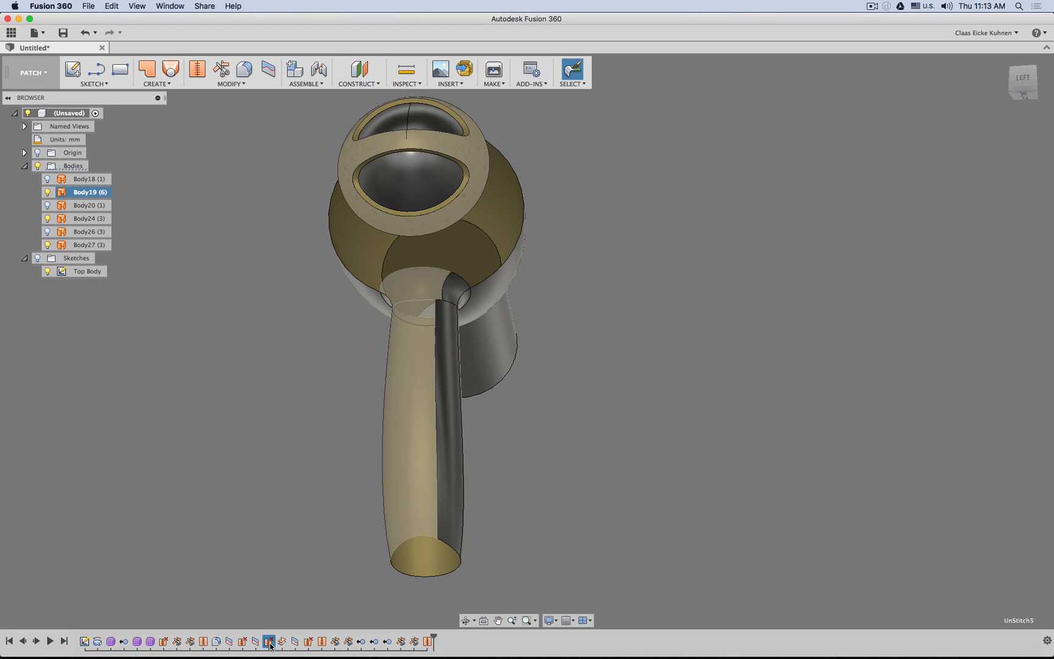
right_click(269, 641)
left_click(293, 575)
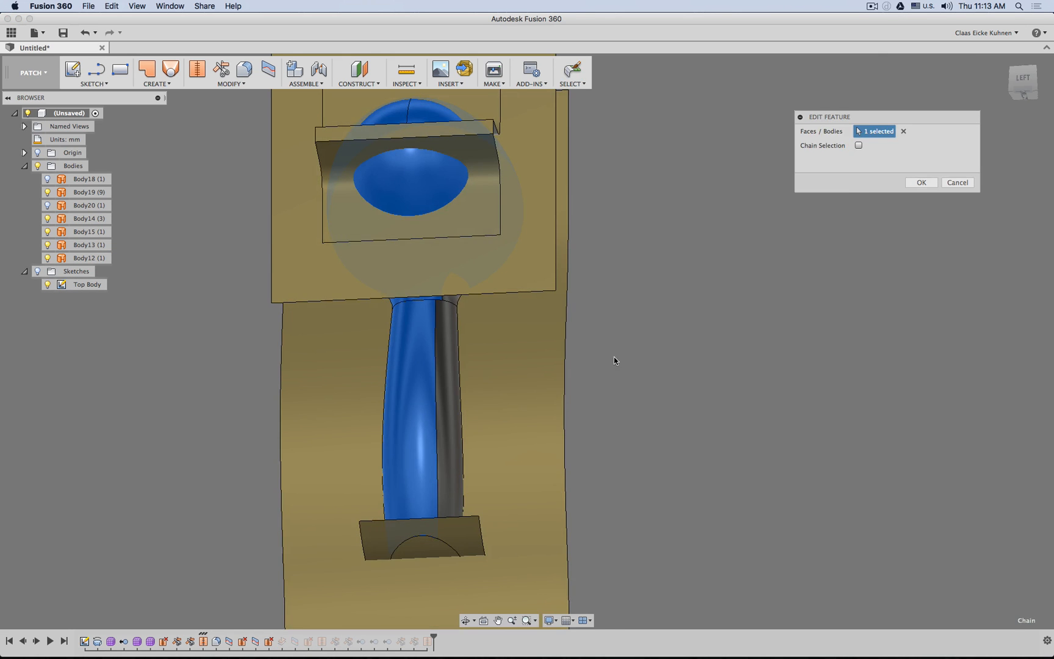
middle_click_drag(614, 357, 529, 299, "shift")
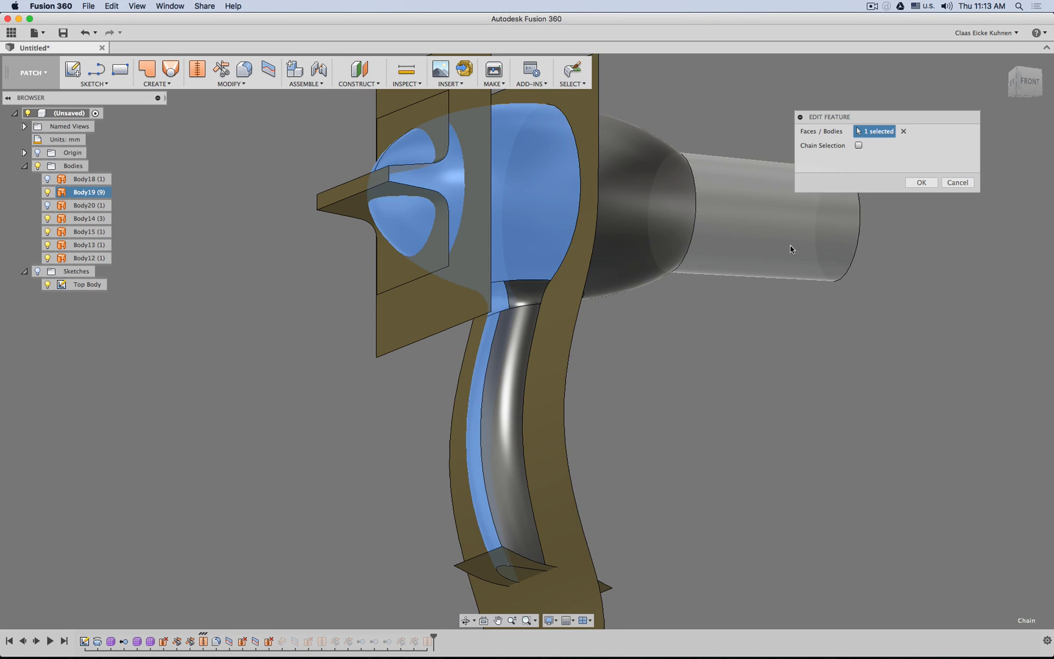
left_click(530, 300)
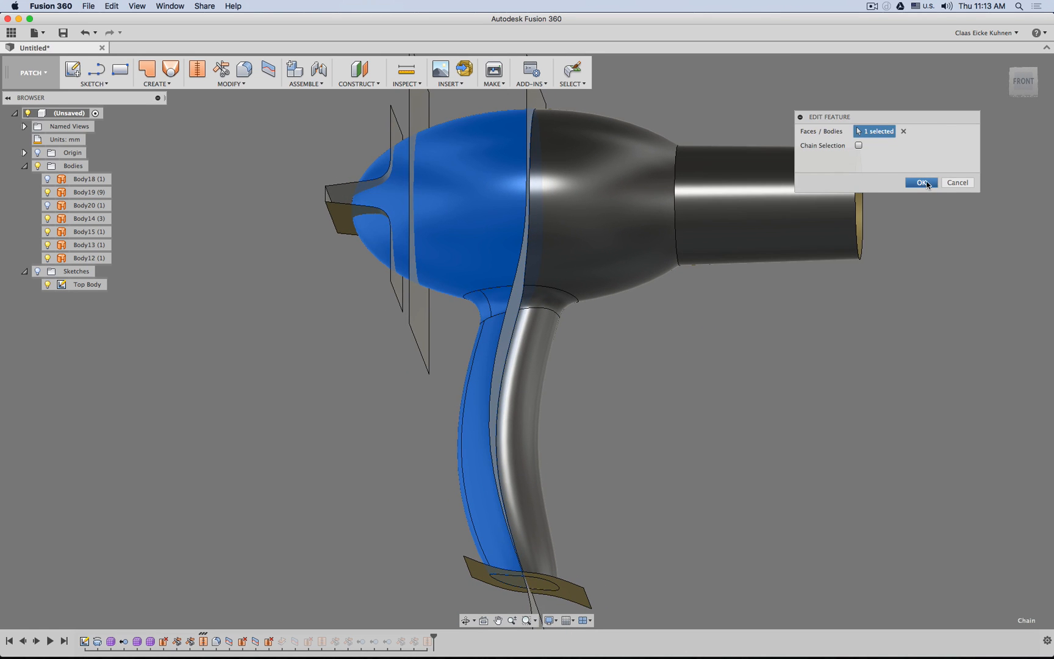
left_click(921, 183)
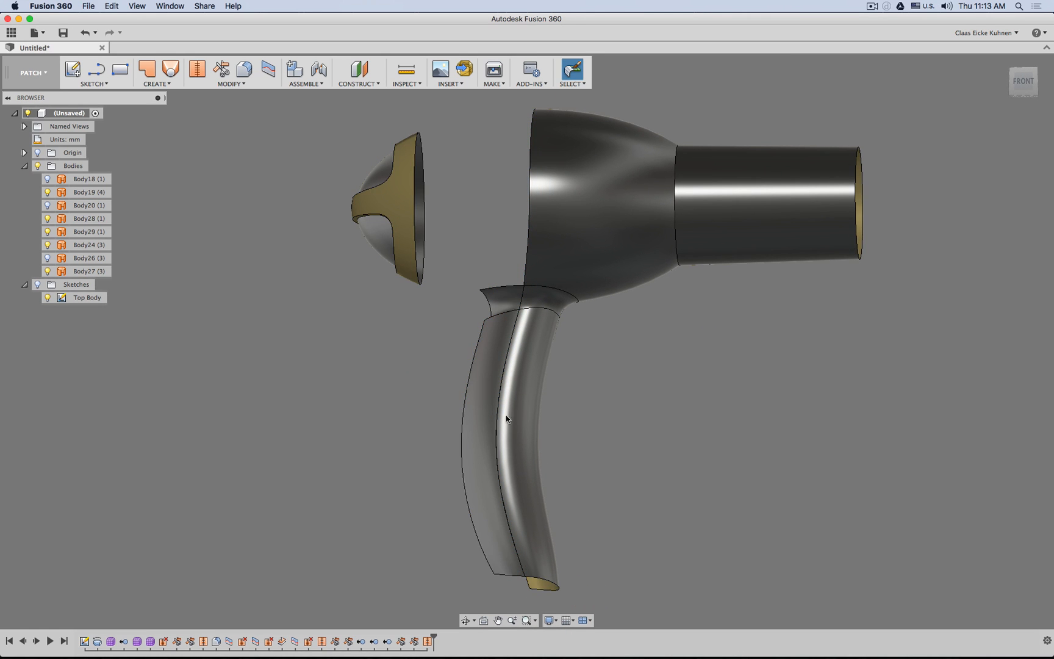
- Edit the earlier Stitch feature to also include the two separated surfaces at the rear of the handle
double_click(322, 641)
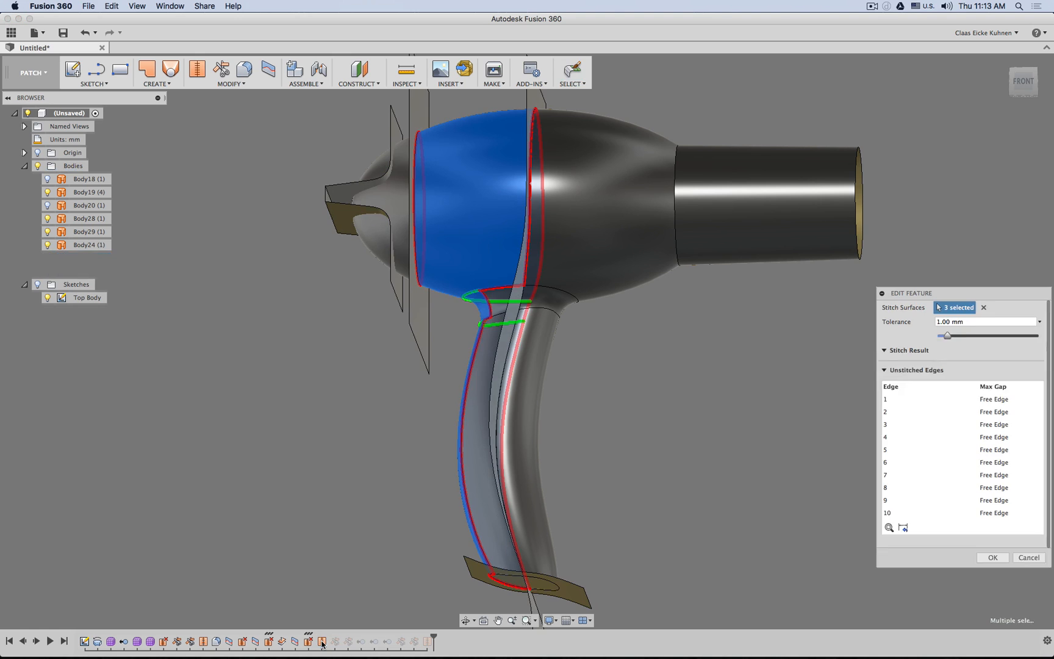
left_click(478, 452)
left_click(479, 410)
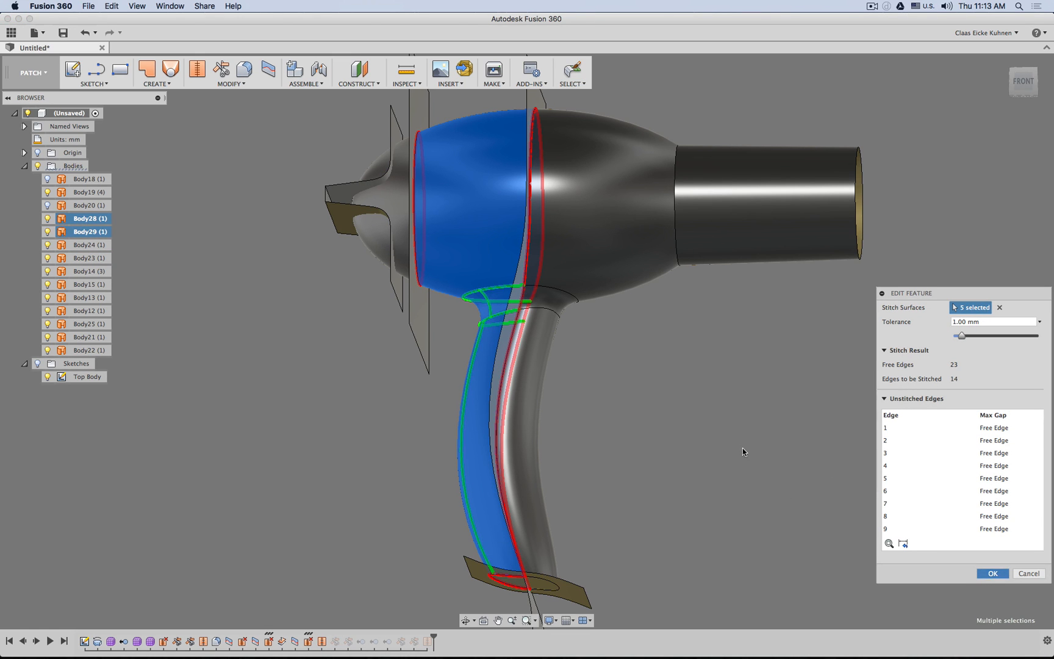
key("Return")
- Show the hidden rear housing, handle tip and nozzle end surfaces (Body26, Body20 and Body18)
middle_click_drag(308, 411, 490, 418, "shift")
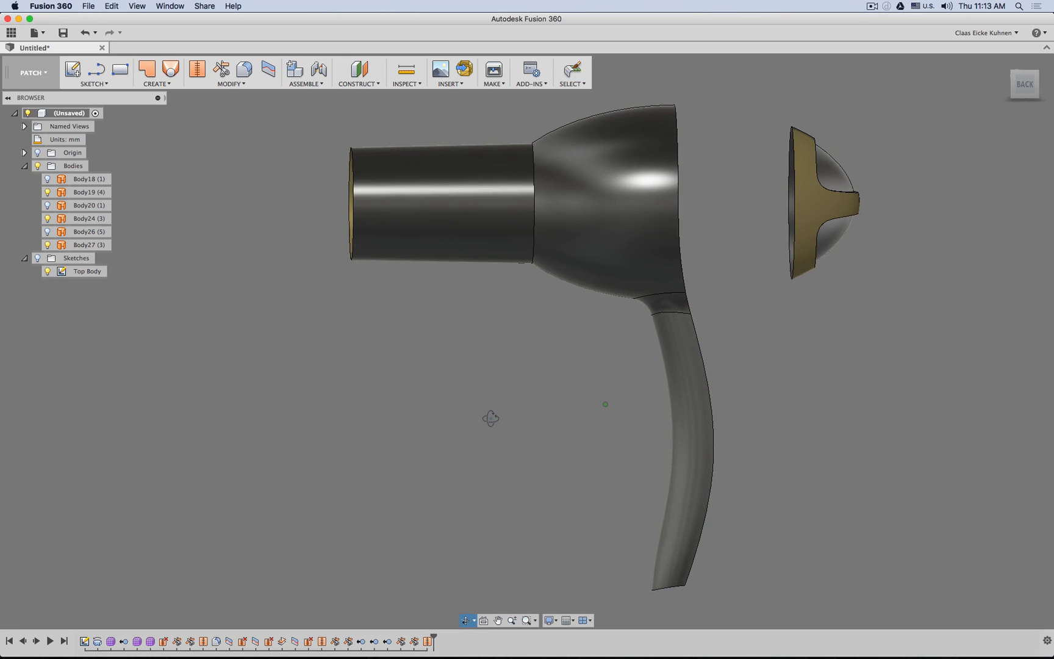
left_click(48, 231)
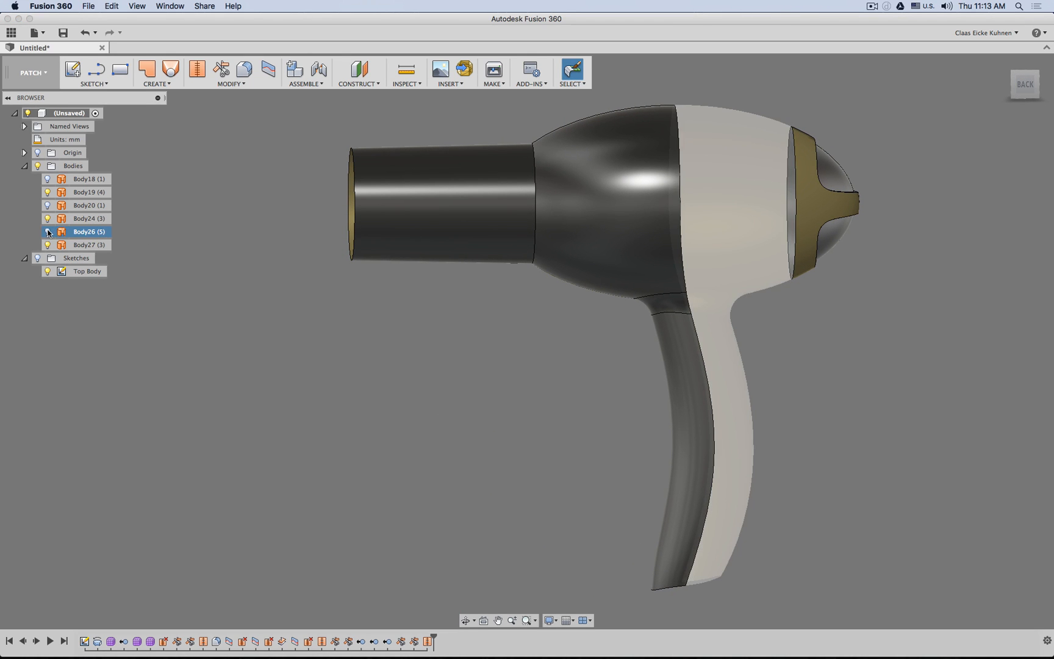
left_click(48, 206)
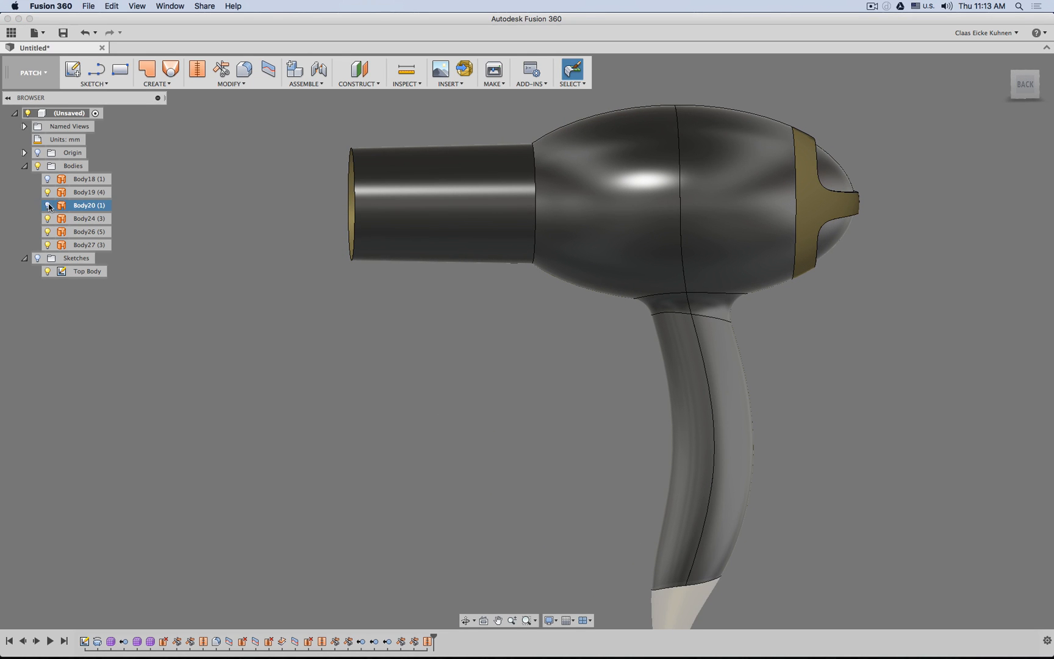
left_click(48, 179)
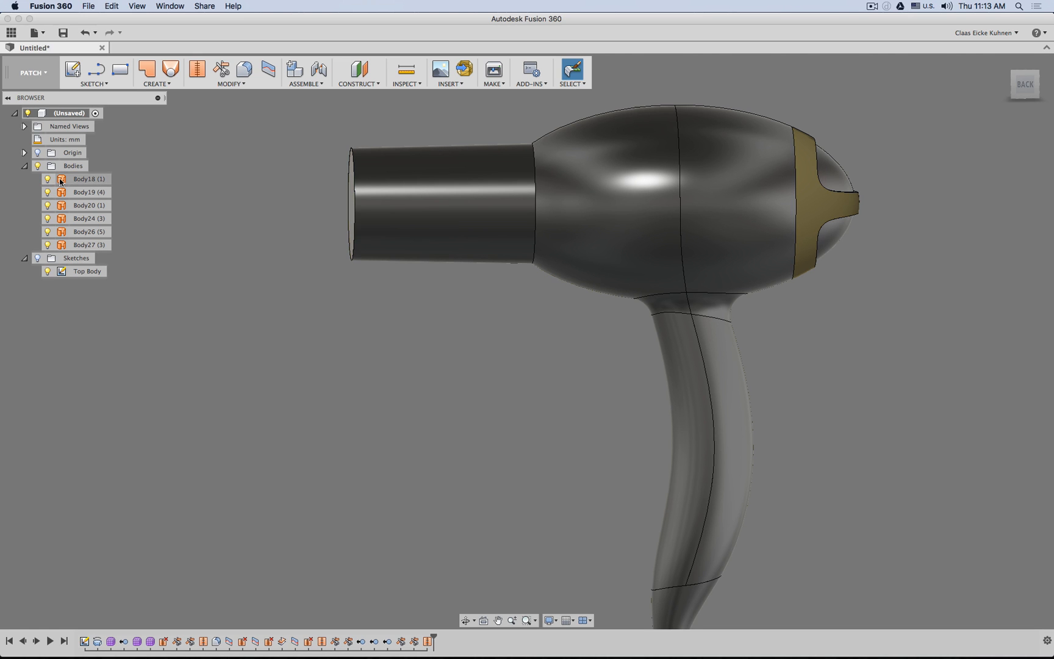
- Fillet the edge between the nozzle and the front housing with a constant 30 mm radius and G2 continuity
middle_click_drag(310, 354, 715, 345, "shift")
scroll(715, 346, "down", 4)
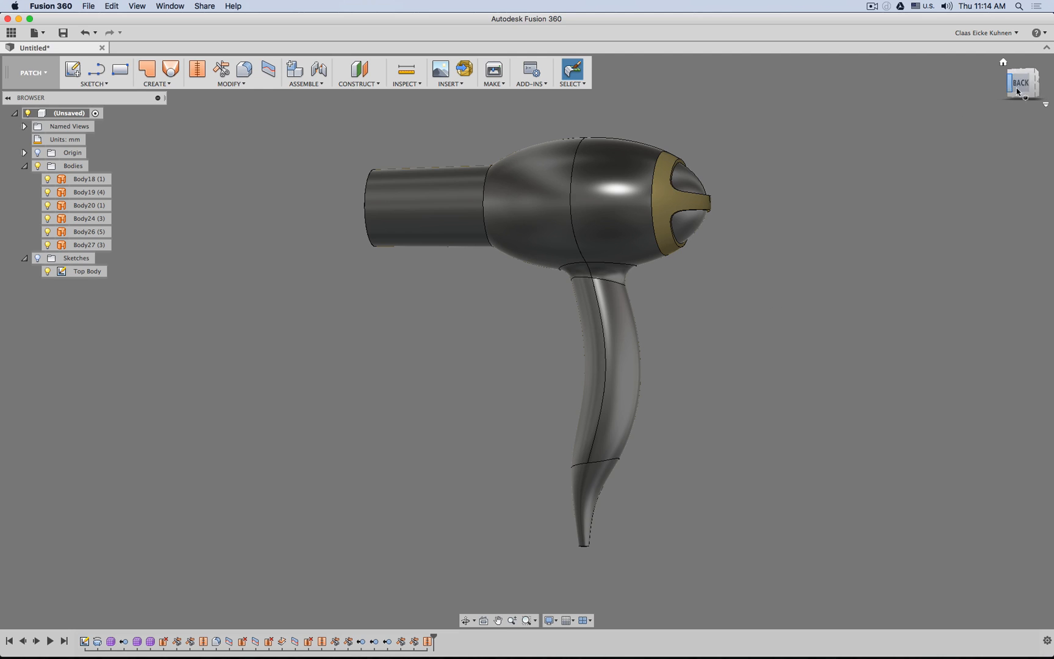
middle_click_drag(703, 207, 748, 252)
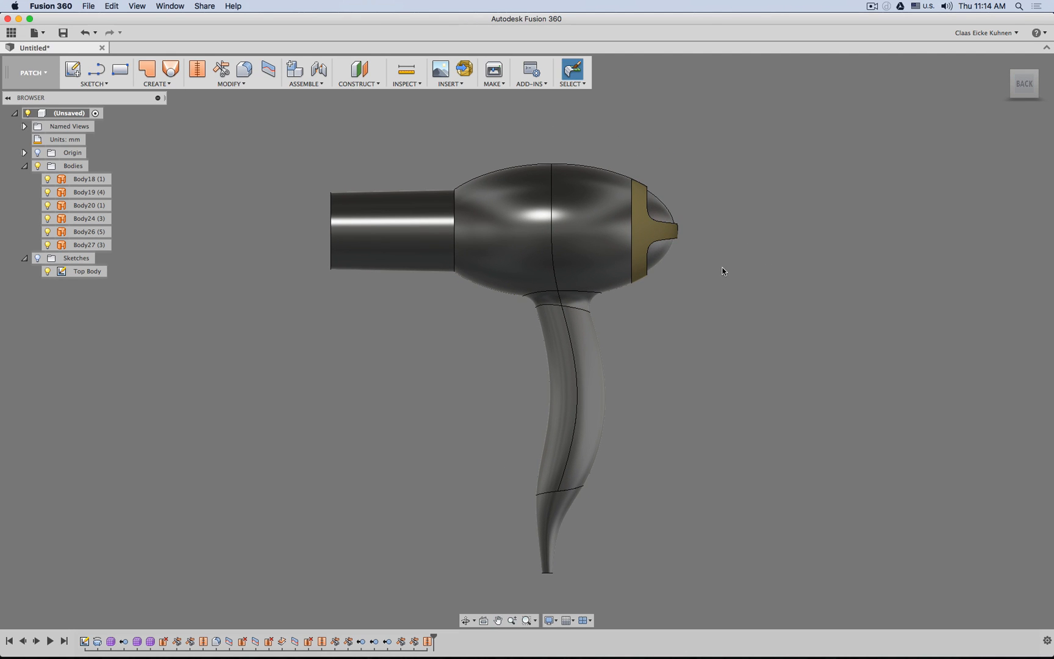
middle_click_drag(322, 329, 350, 333, "shift")
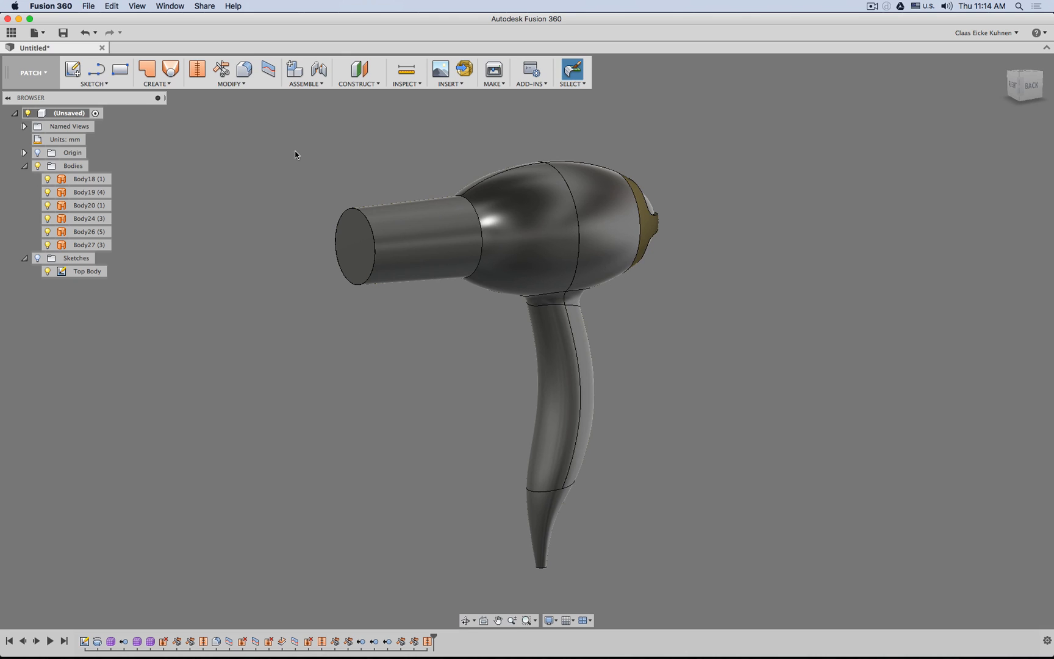
key("f")
left_click(464, 194)
type("5")
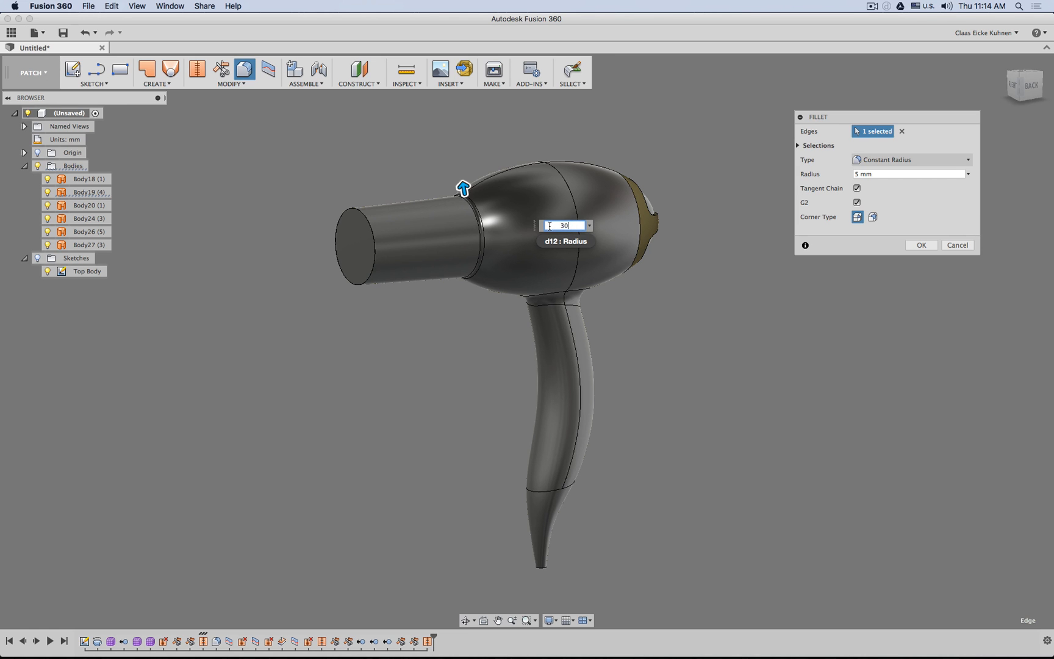
left_click(921, 245)
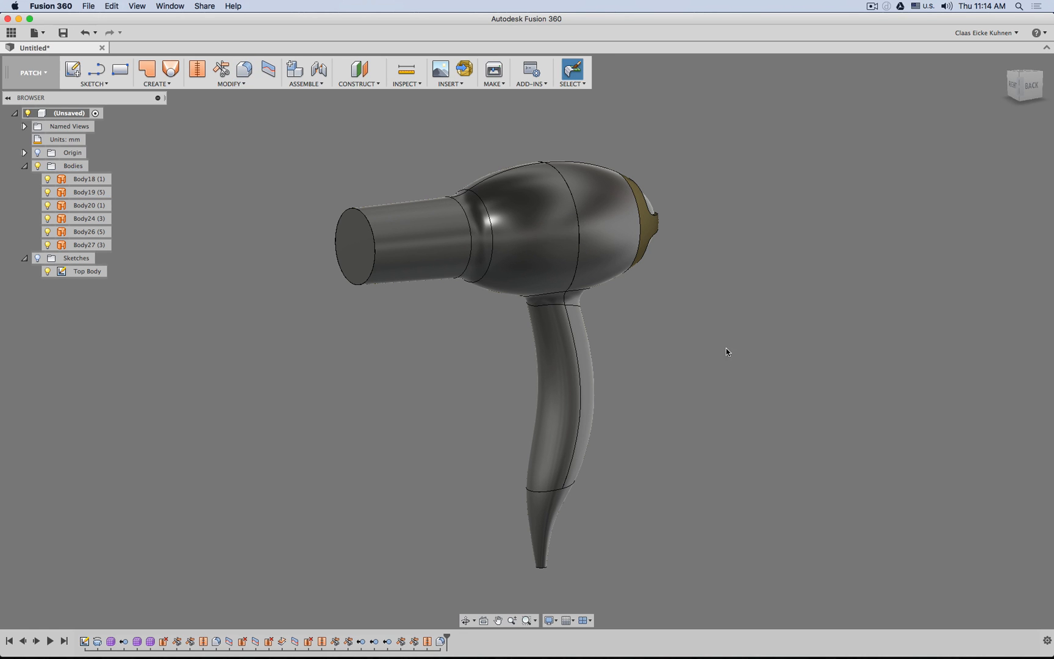
middle_click_drag(765, 399, 205, 393, "shift")
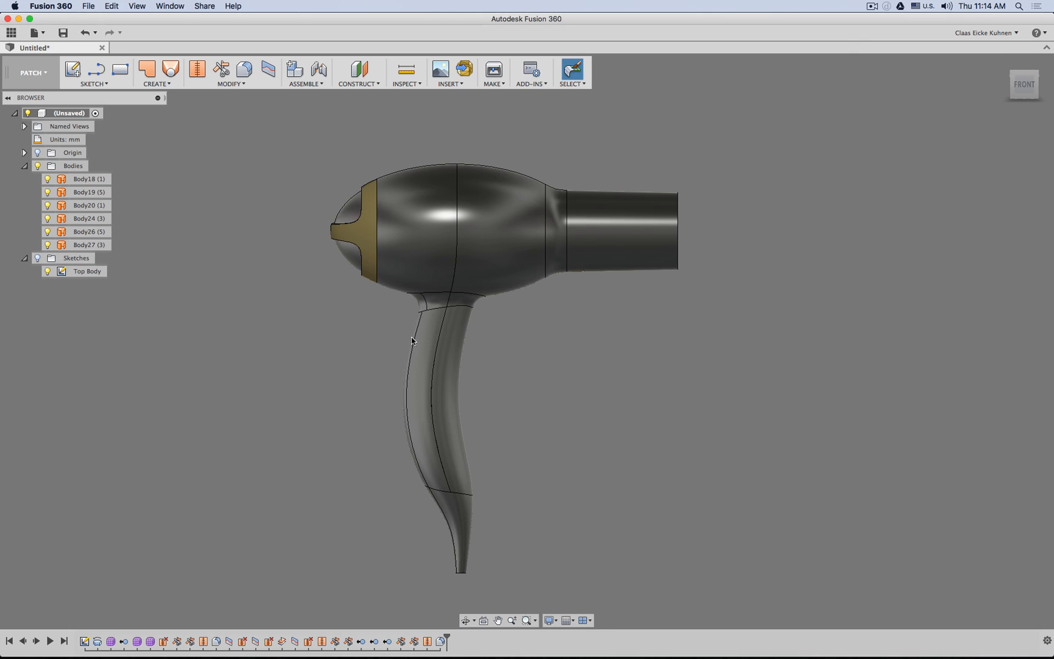
left_click(1025, 90)
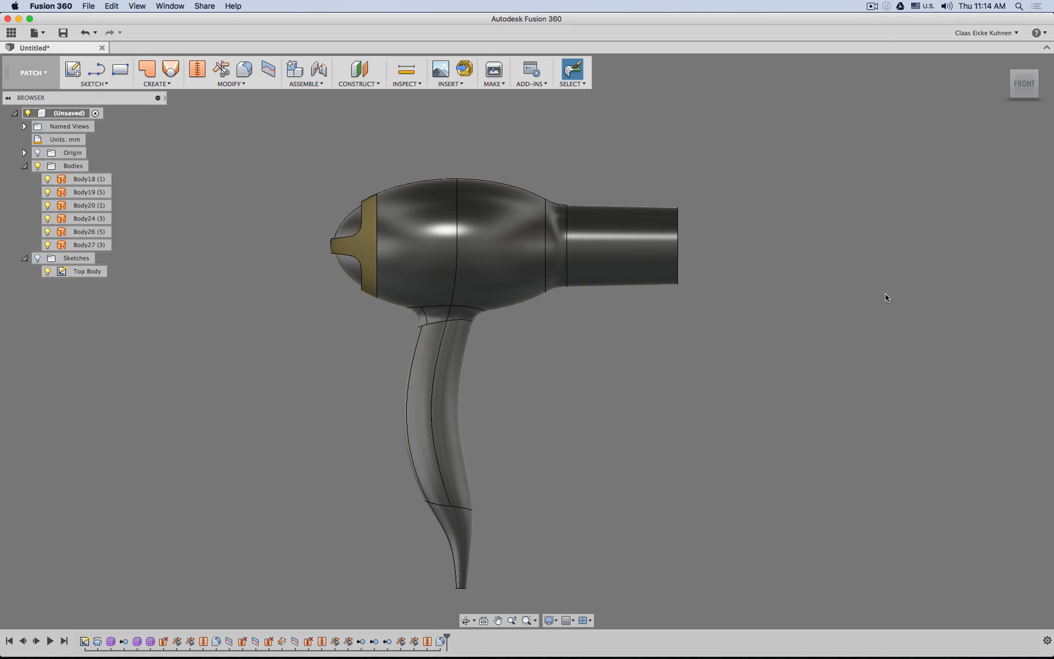
middle_click_drag(885, 293, 839, 318, "shift")
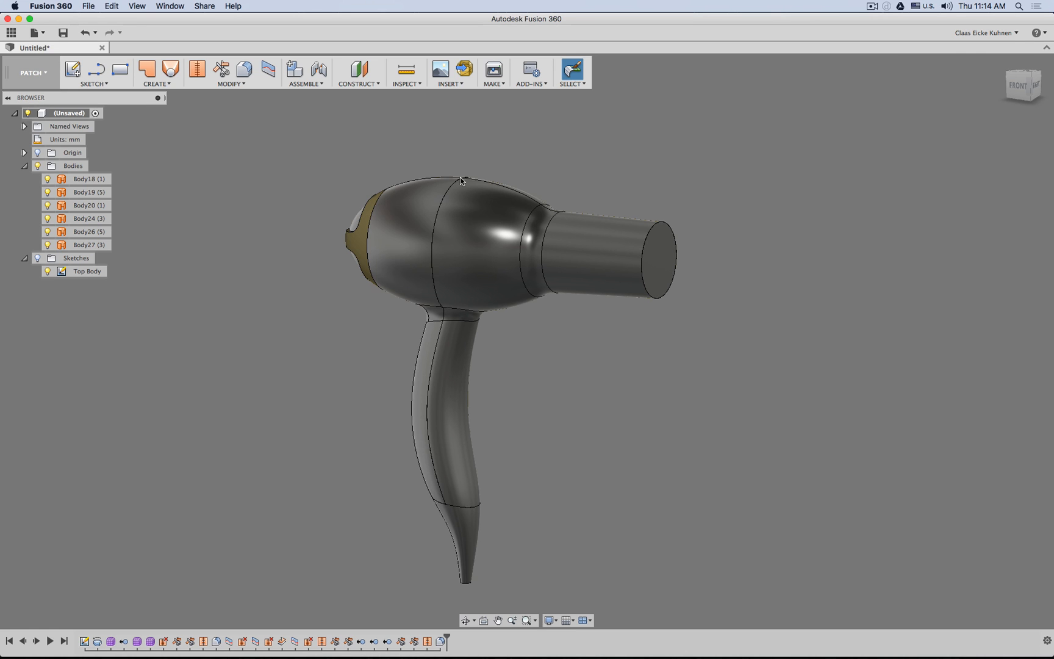
middle_click_drag(360, 283, 352, 282, "shift")
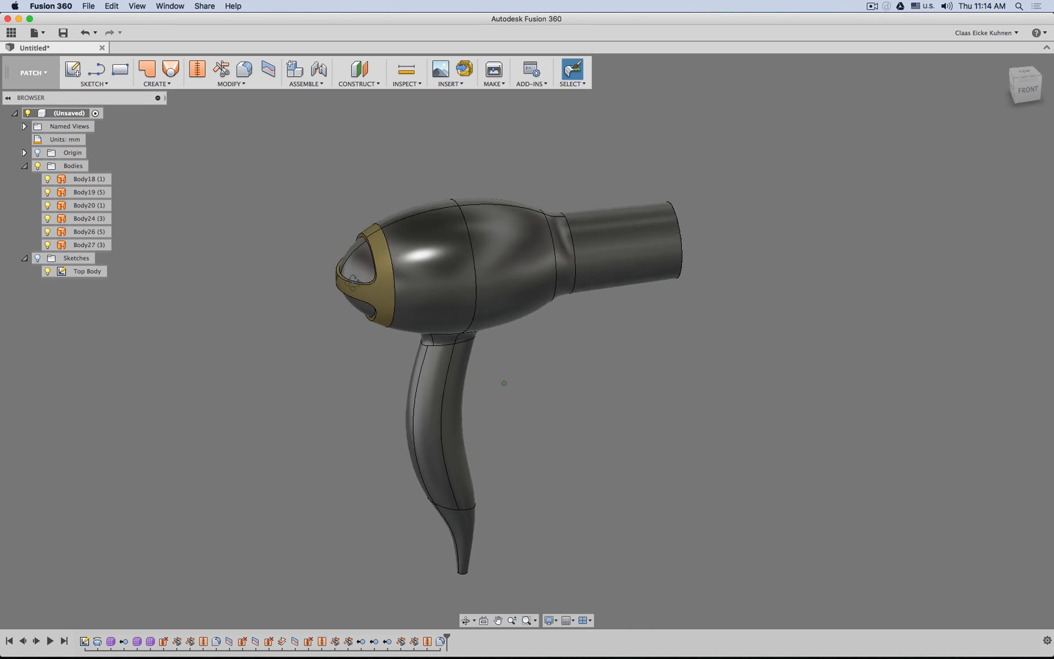
scroll(329, 269, "up", 5)
left_click(244, 69)
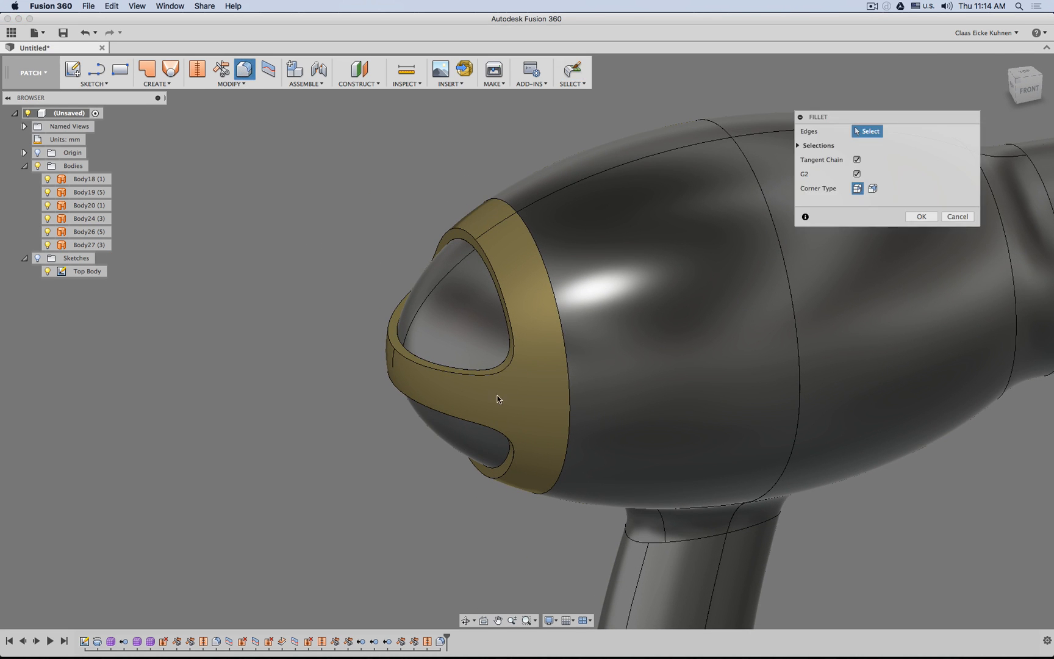
left_click(502, 373)
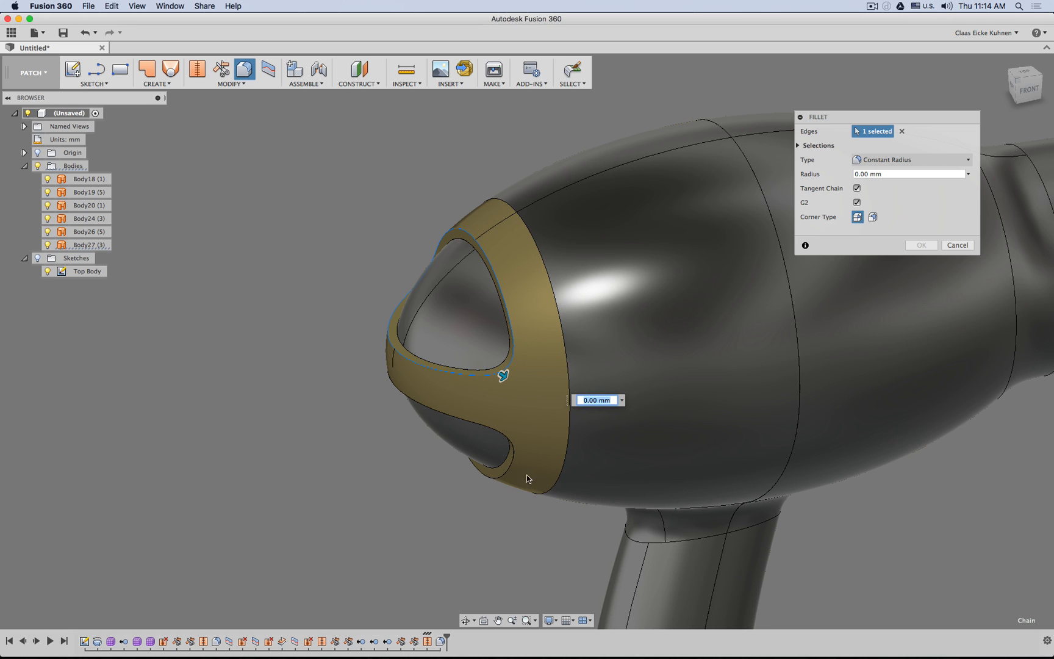
middle_click_drag(563, 407, 377, 496, "shift")
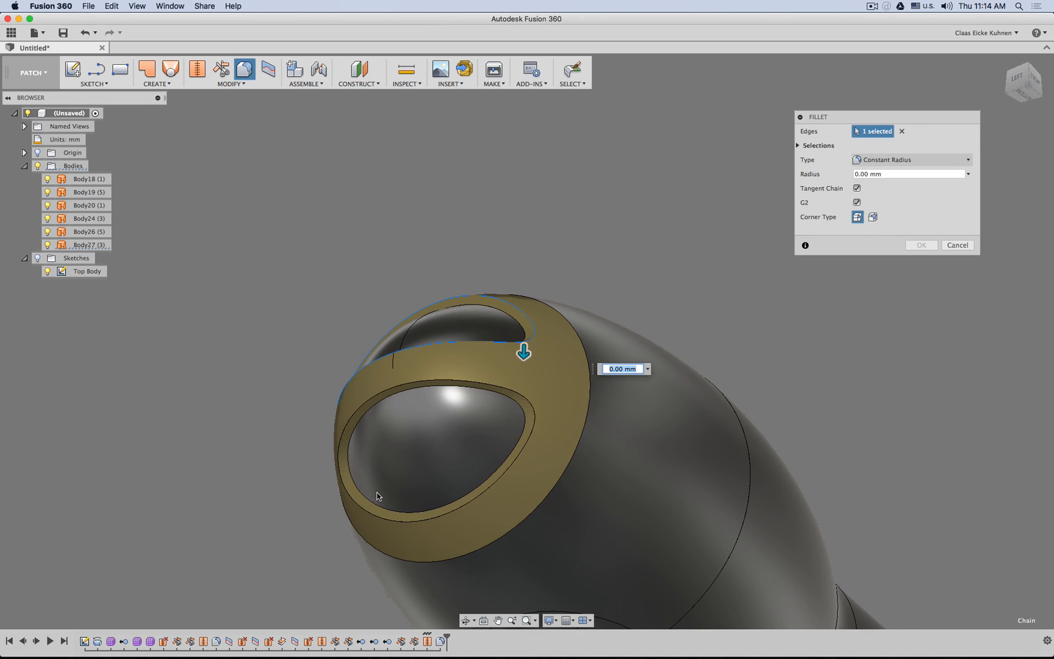
left_click(958, 246)
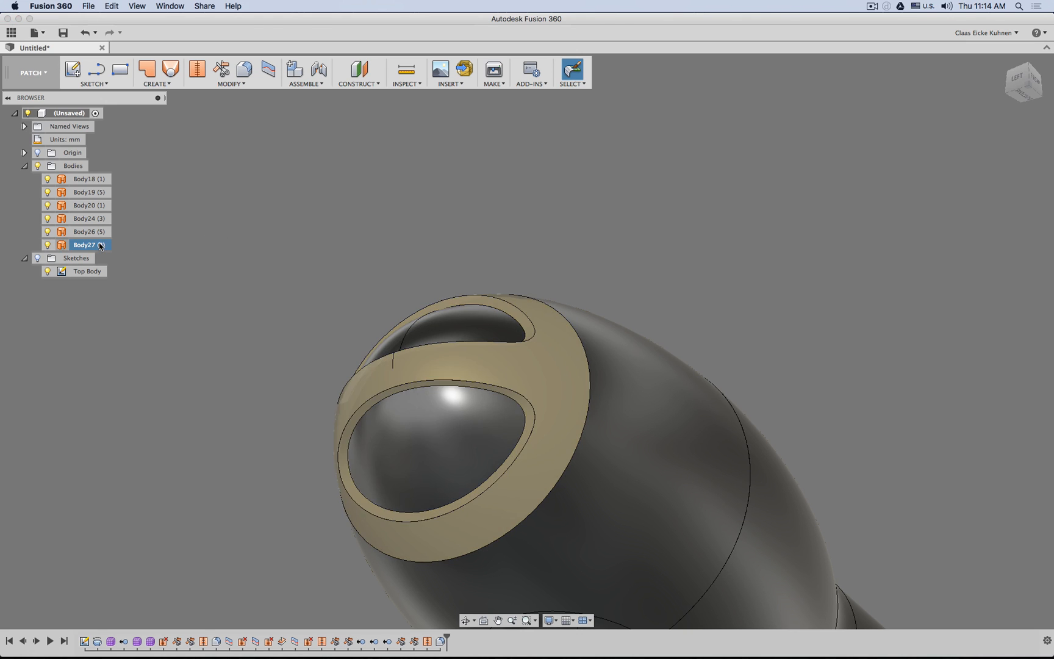
left_click(244, 69)
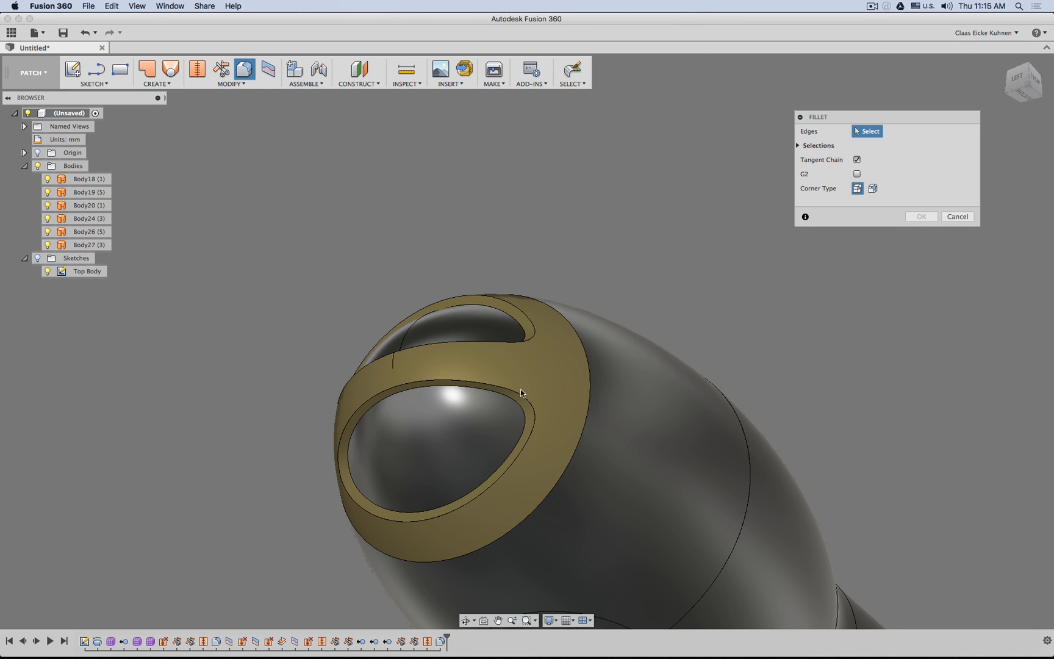
left_click(957, 216)
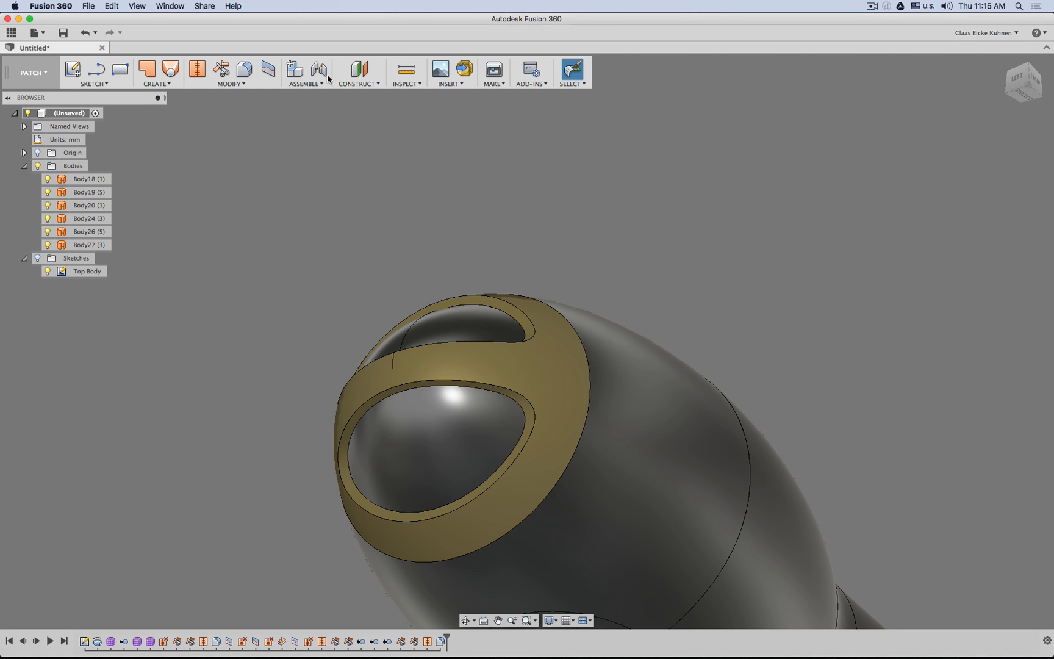
- Reverse the surface normals of the rear cap body
left_click(244, 84)
left_click(266, 178)
left_click(541, 353)
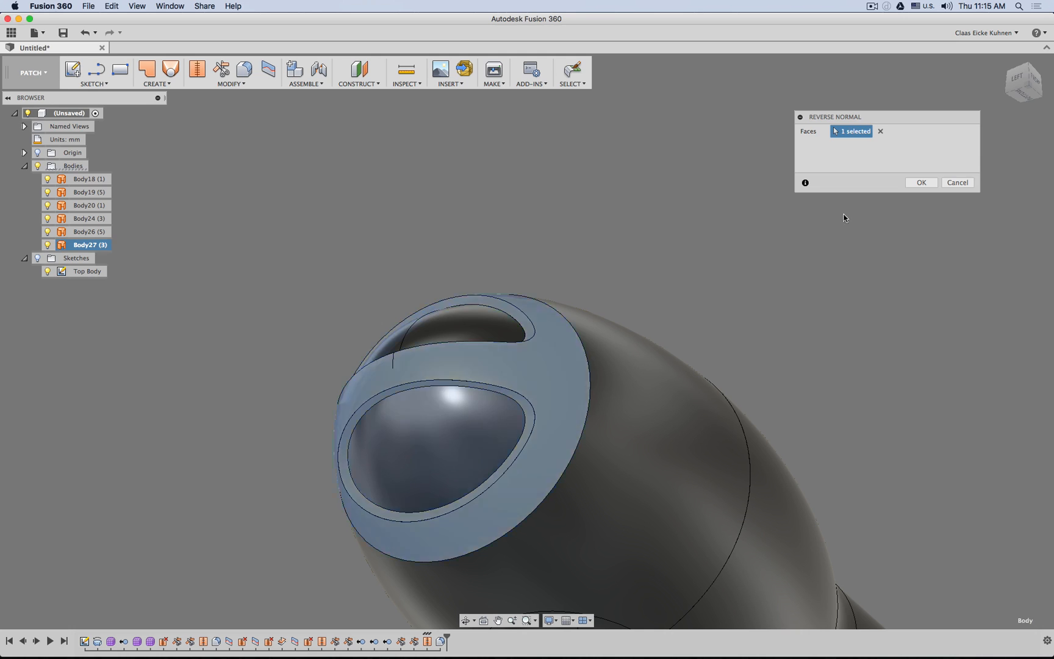
left_click(921, 183)
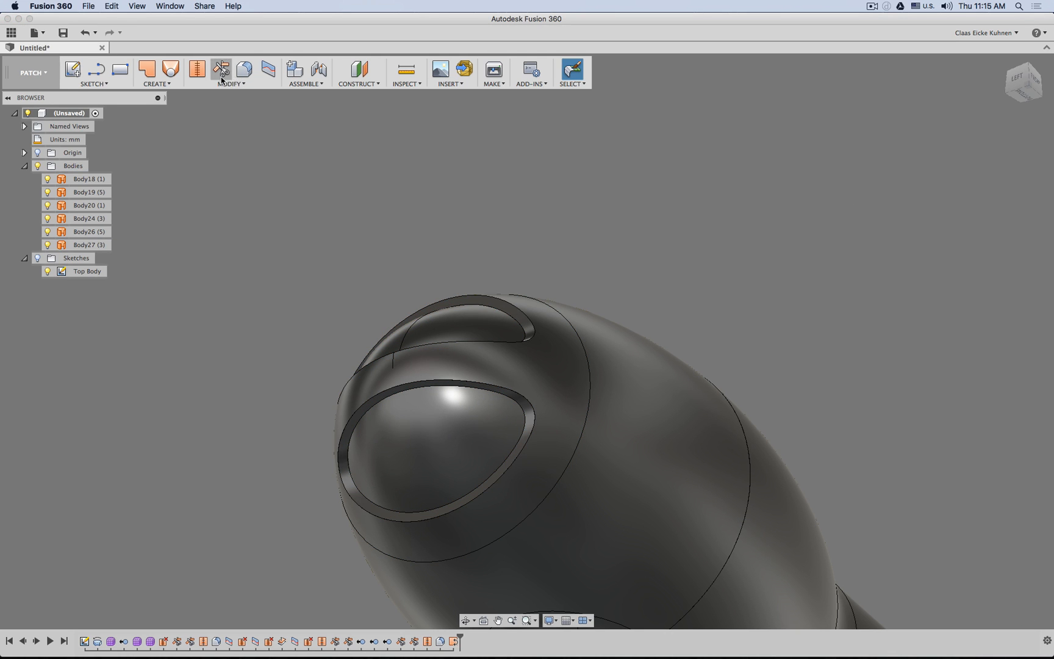
- Fillet the outer edge of the rear cap's upper opening with a 1 mm radius and G2 continuity
left_click(244, 69)
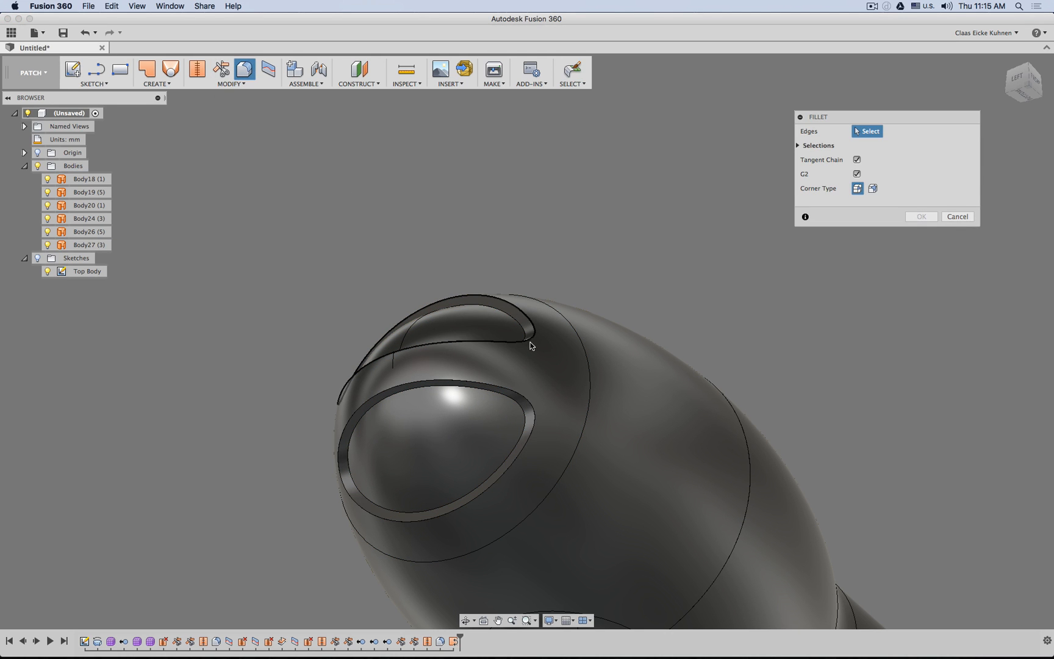
left_click(535, 335)
type("1")
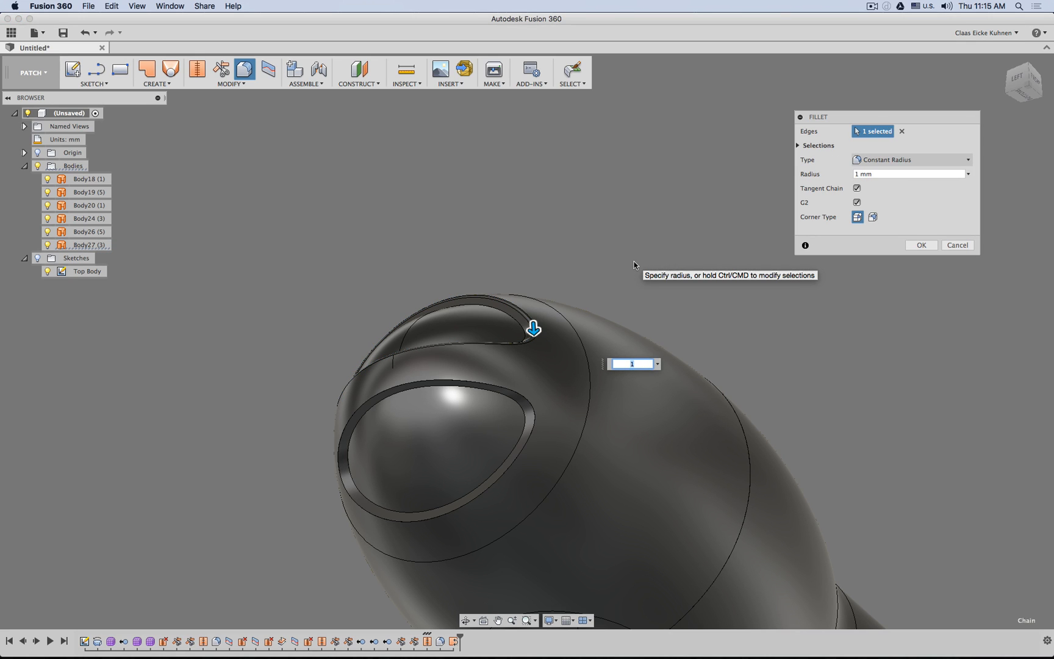
key("Return")
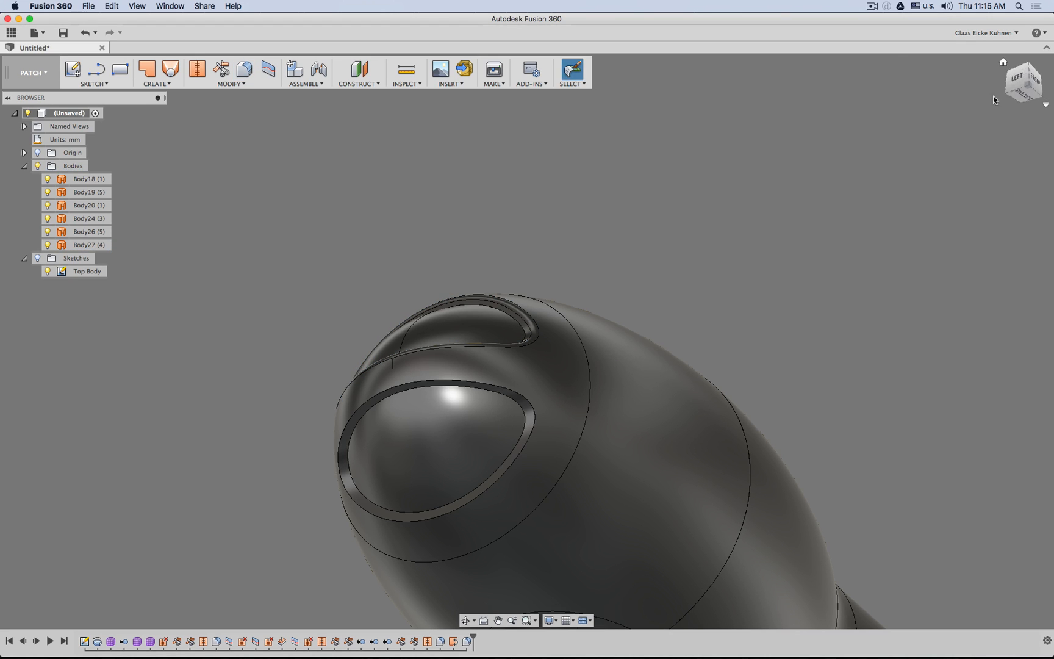
- Show the sketches and split the rear cap's outer face along the horizontal centre line of the Top Body sketch
left_click(1037, 80)
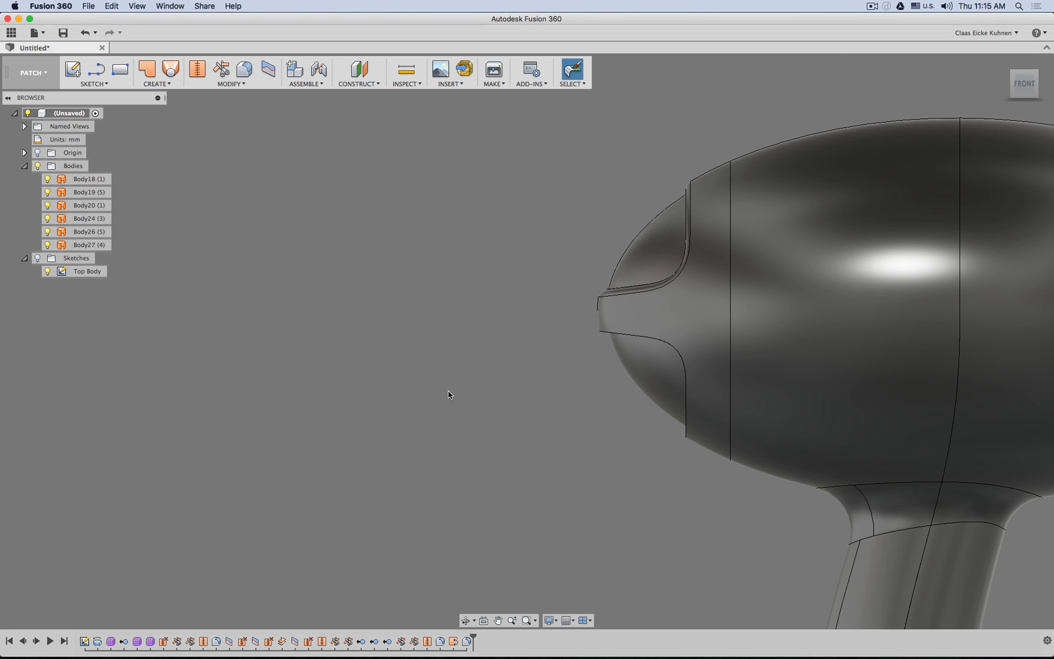
left_click(38, 258)
scroll(440, 367, "up", 4)
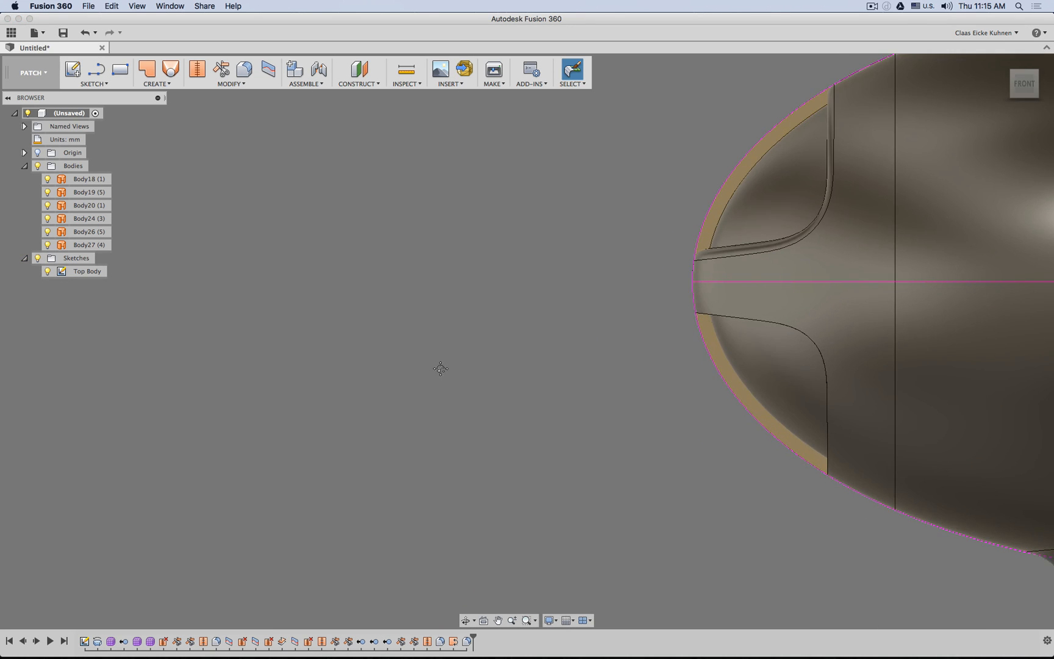
middle_click_drag(440, 367, 273, 357)
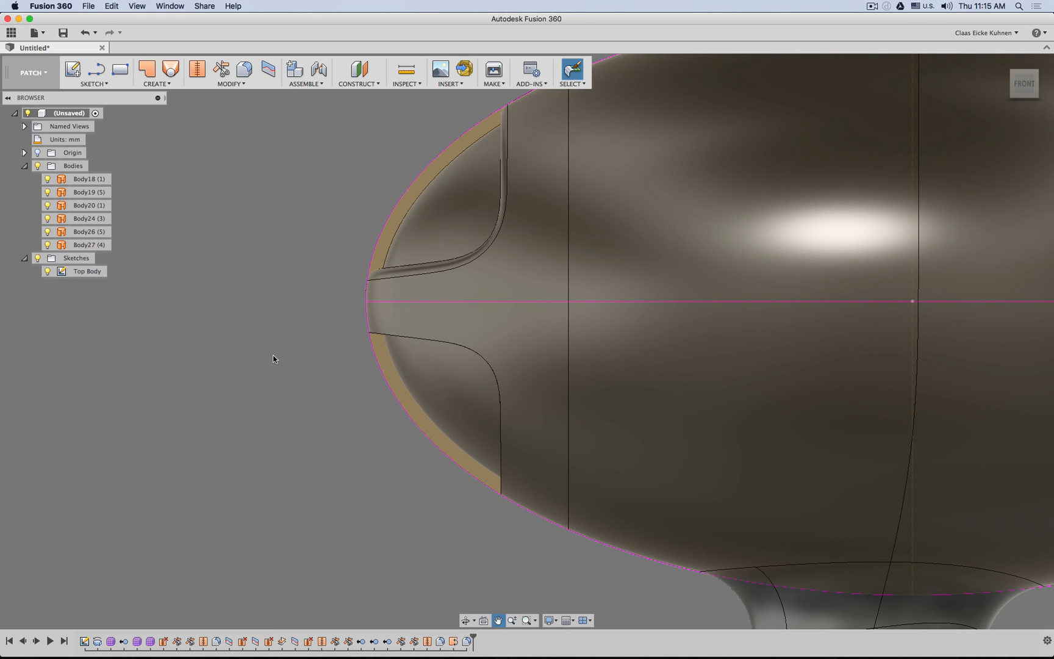
left_click(269, 71)
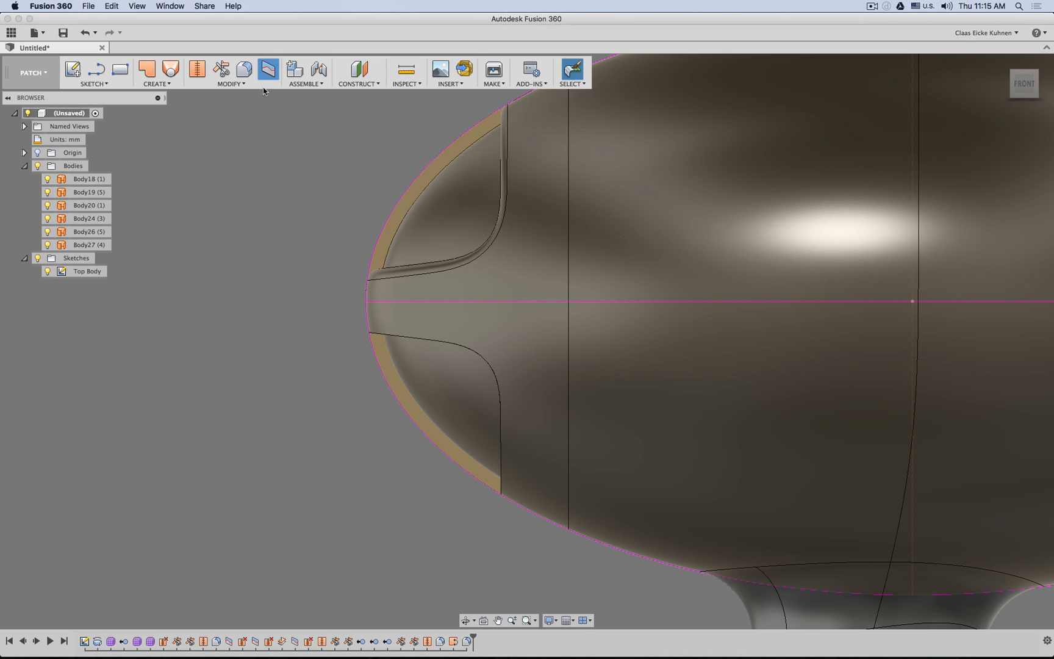
left_click(555, 372)
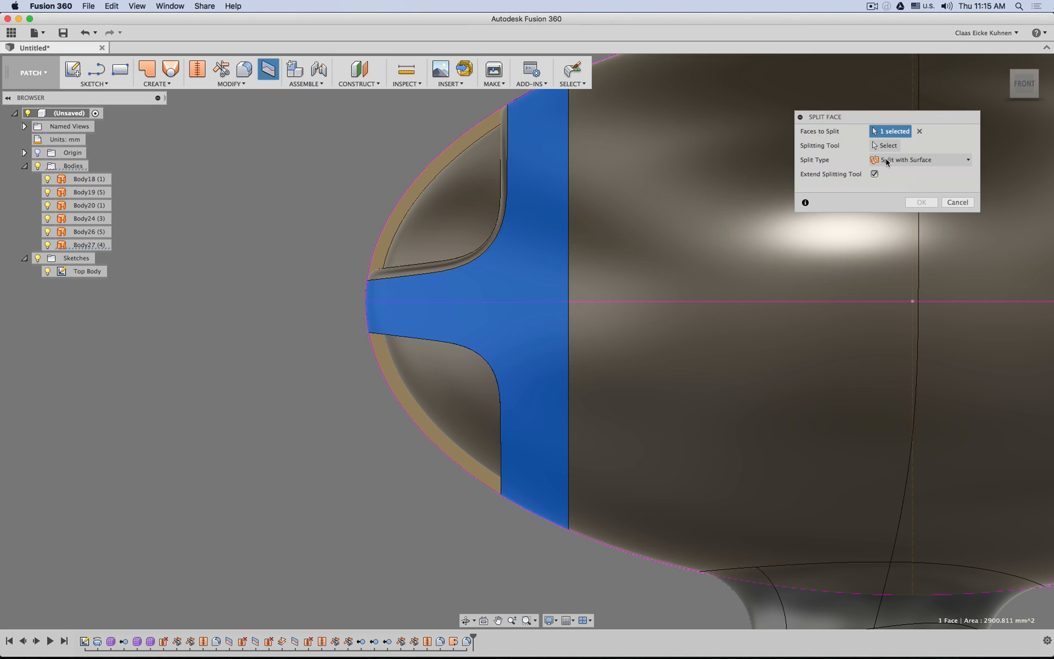
left_click(888, 145)
left_click(729, 301)
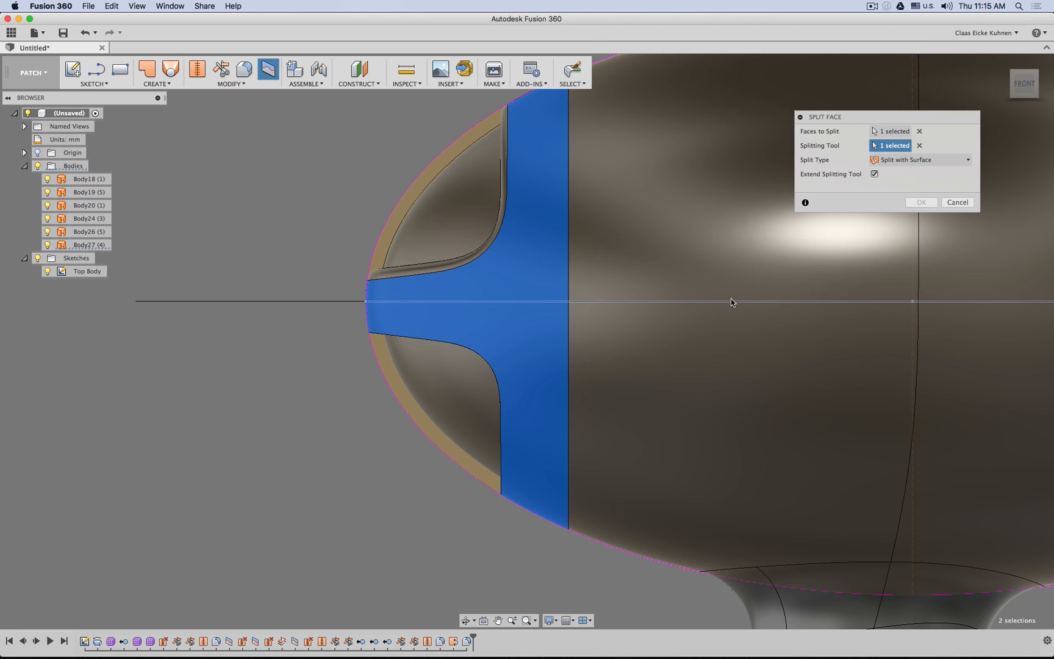
left_click(920, 202)
scroll(226, 408, "down", 3)
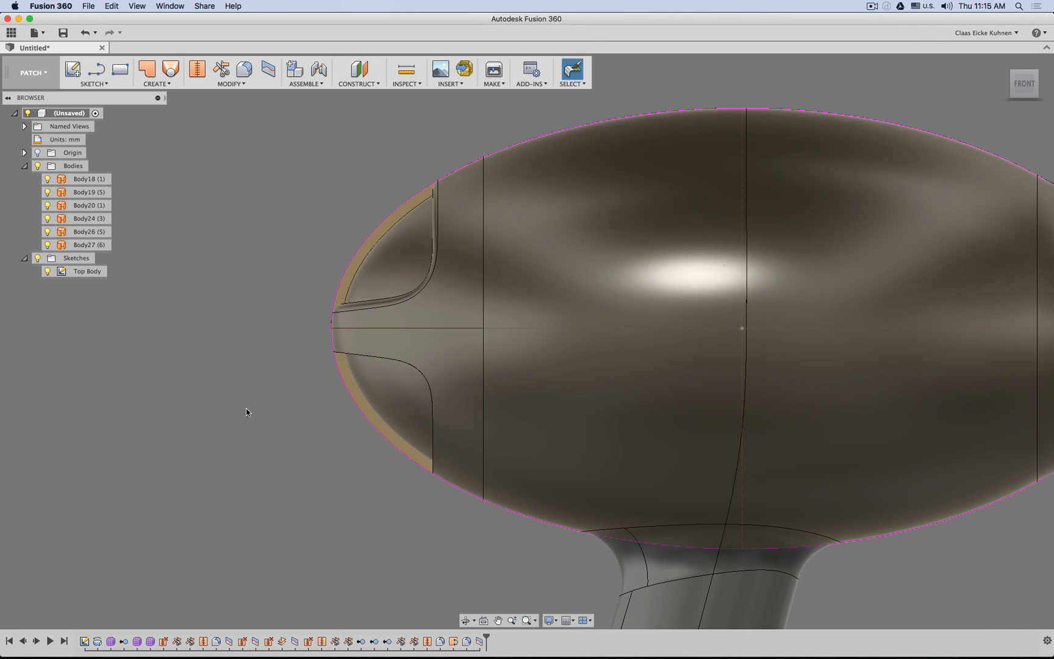
- Unstitch the lower half of the rear cap's outer face and remove the separated surface body
left_click(449, 431)
right_click(449, 432)
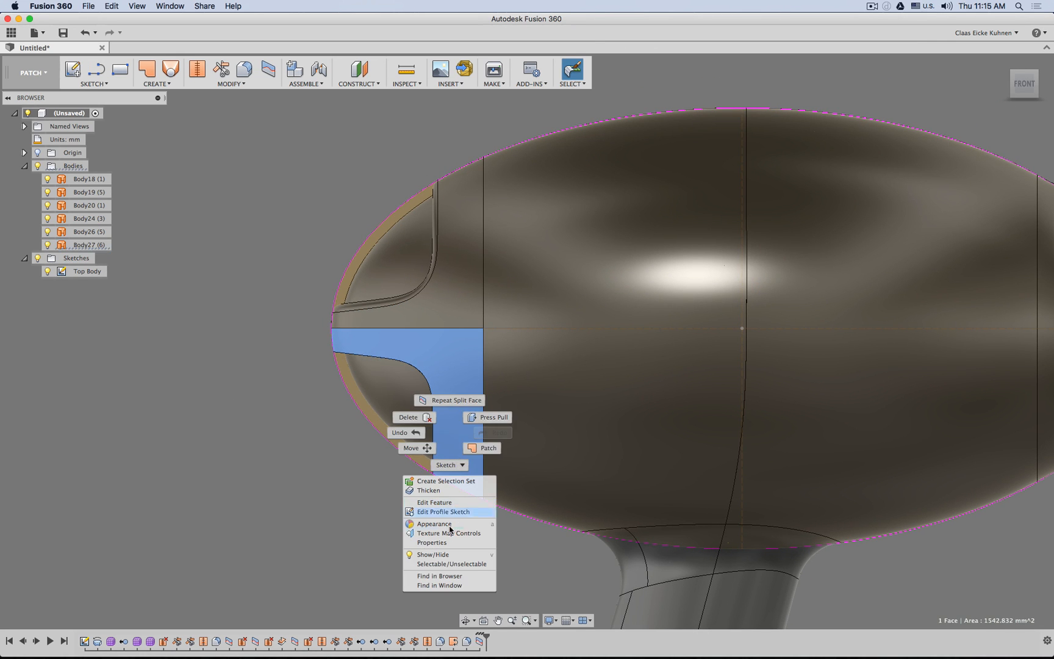
left_click(191, 254)
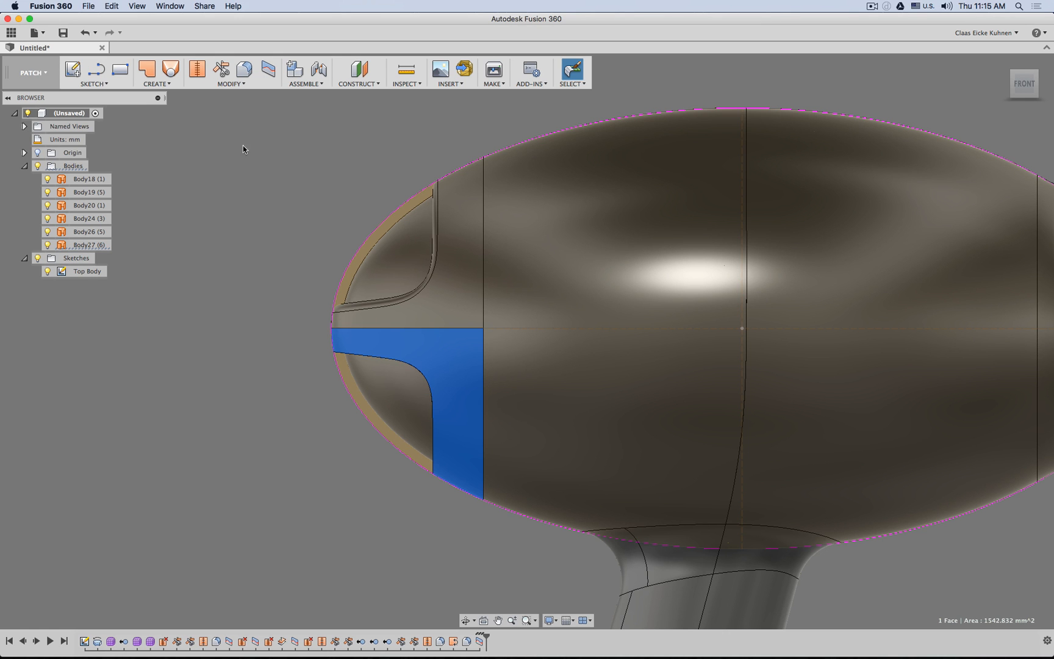
left_click(230, 83)
left_click(210, 165)
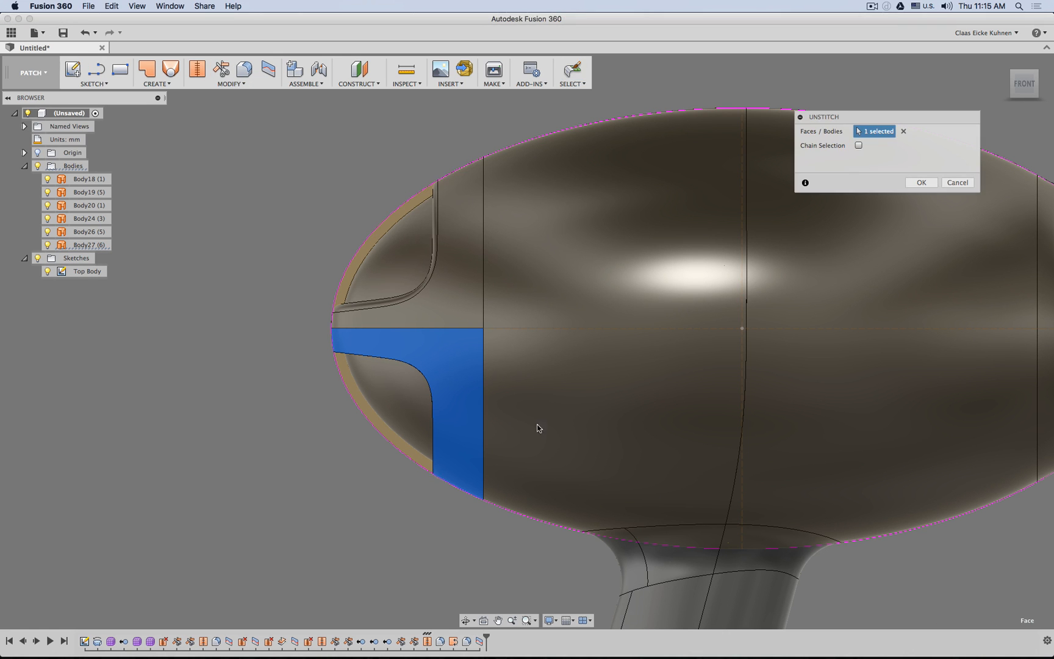
left_click(921, 183)
left_click(83, 258)
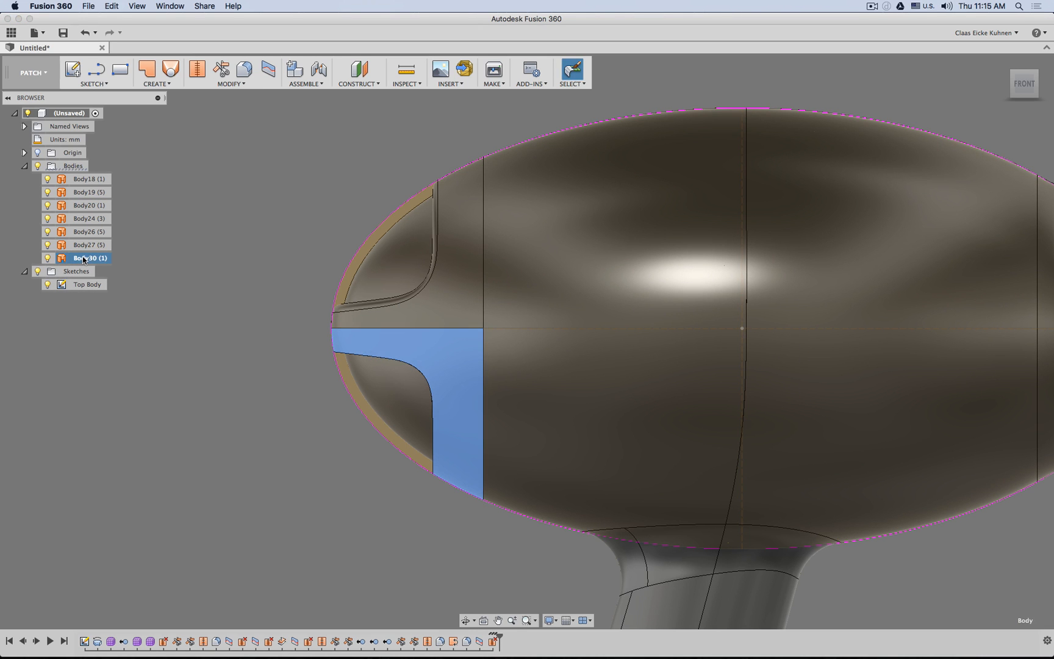
right_click(83, 259)
left_click(118, 377)
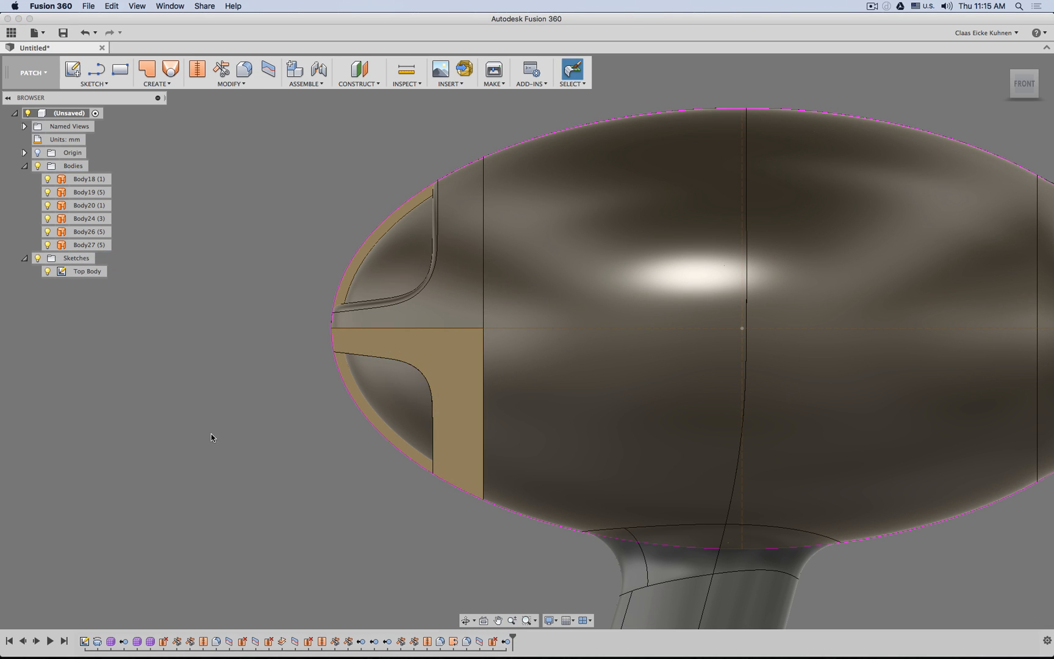
middle_click_drag(209, 410, 186, 424, "shift")
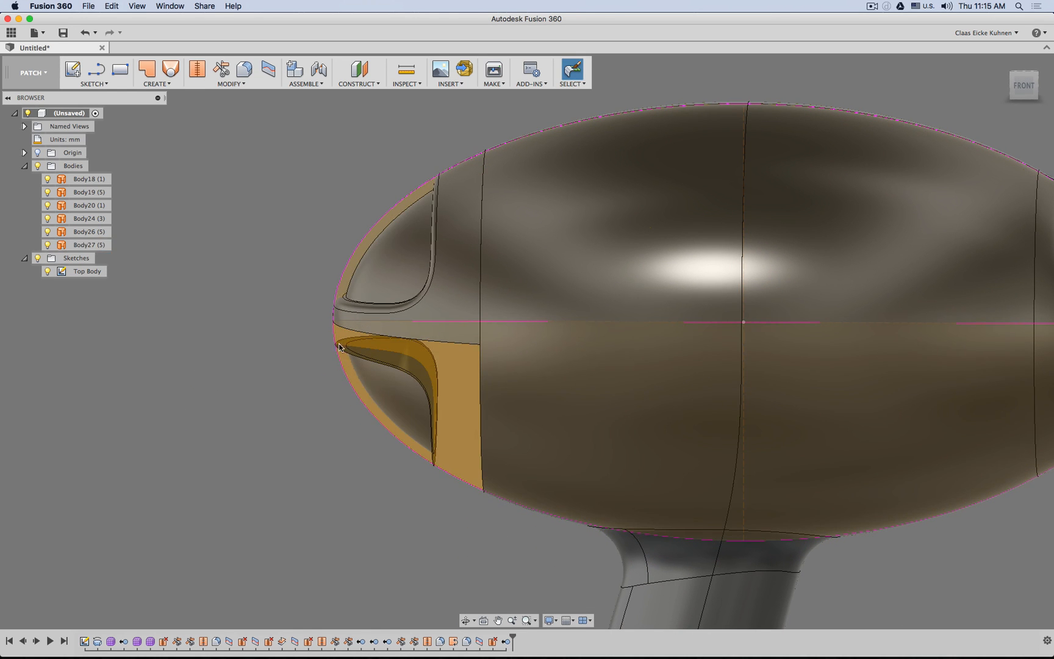
middle_click_drag(177, 361, 433, 586, "shift")
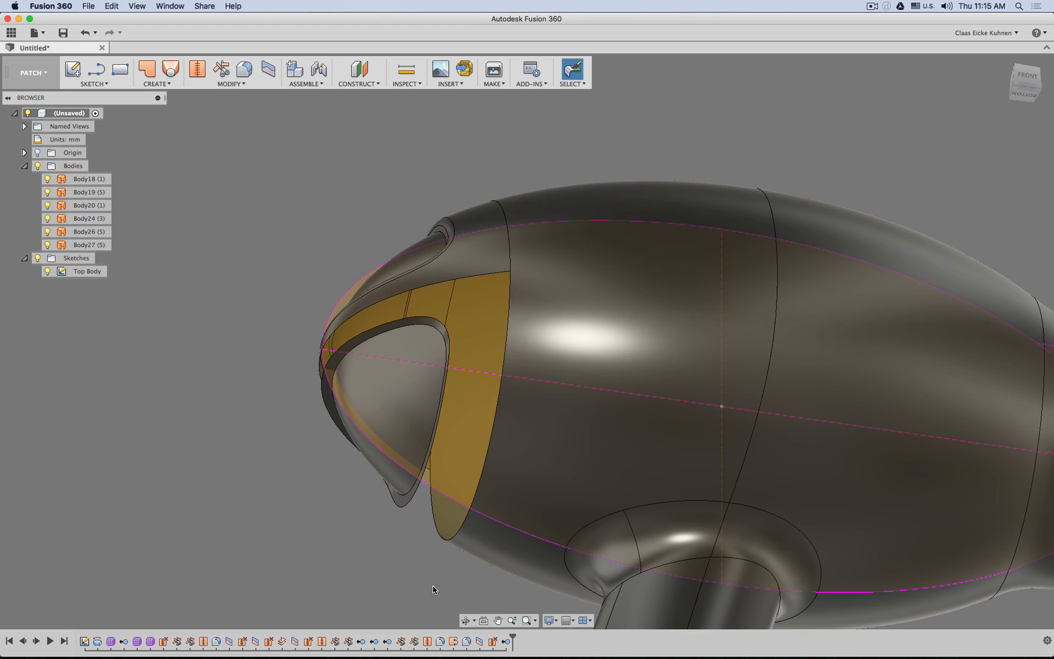
- Edit the unstitch feature to also separate the rim face of the lower cap opening, and remove that rim body
double_click(492, 642)
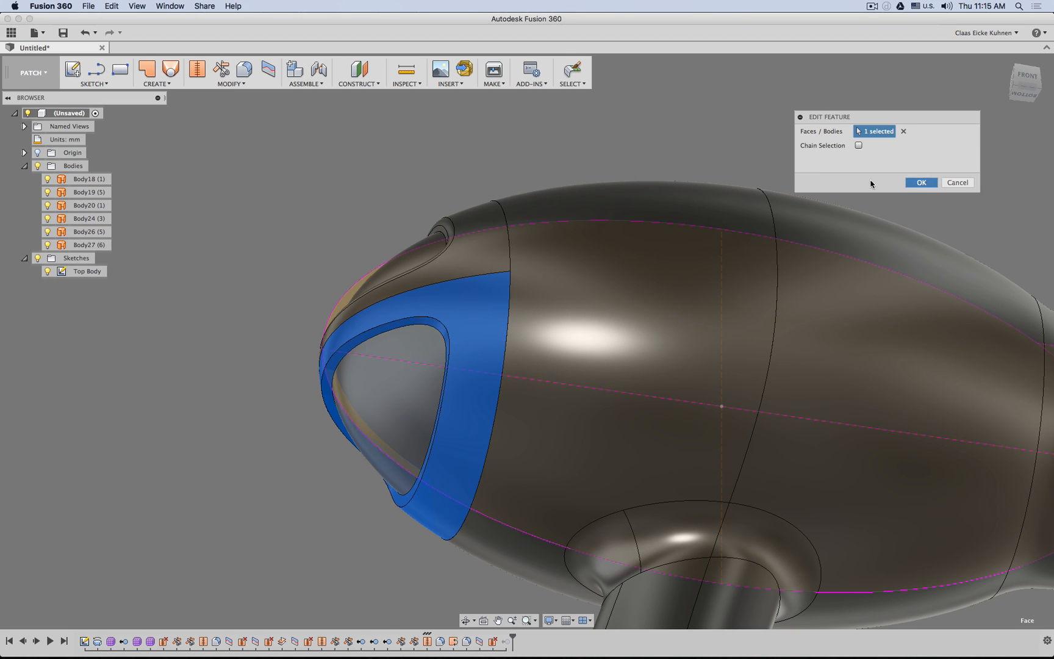
key("Return")
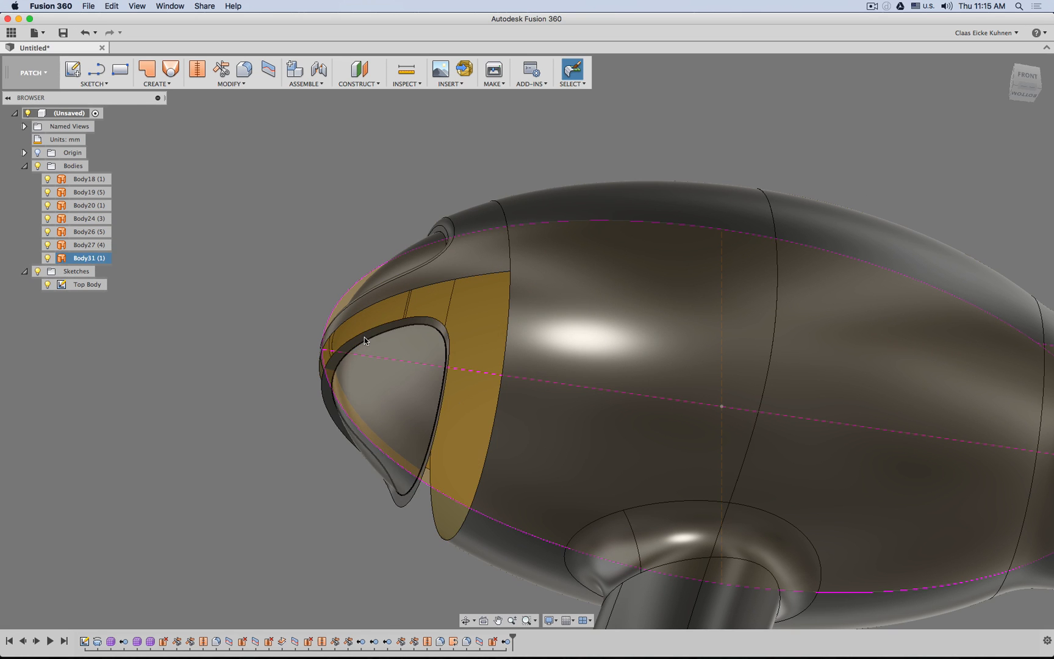
scroll(334, 385, "up", 2)
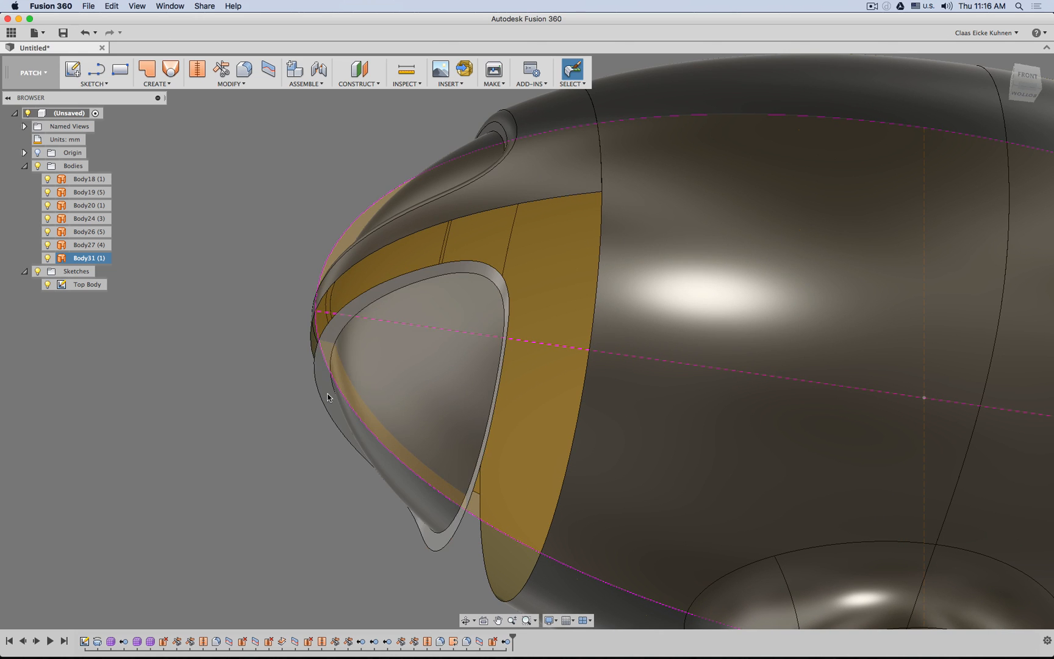
right_click(96, 261)
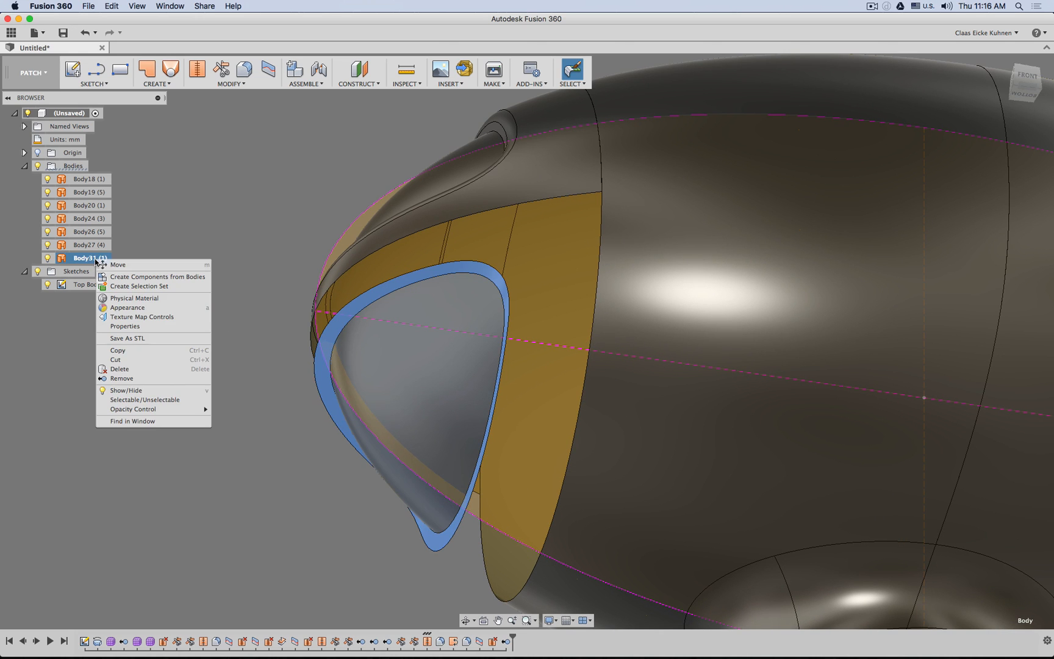
left_click(151, 378)
scroll(207, 305, "down", 5)
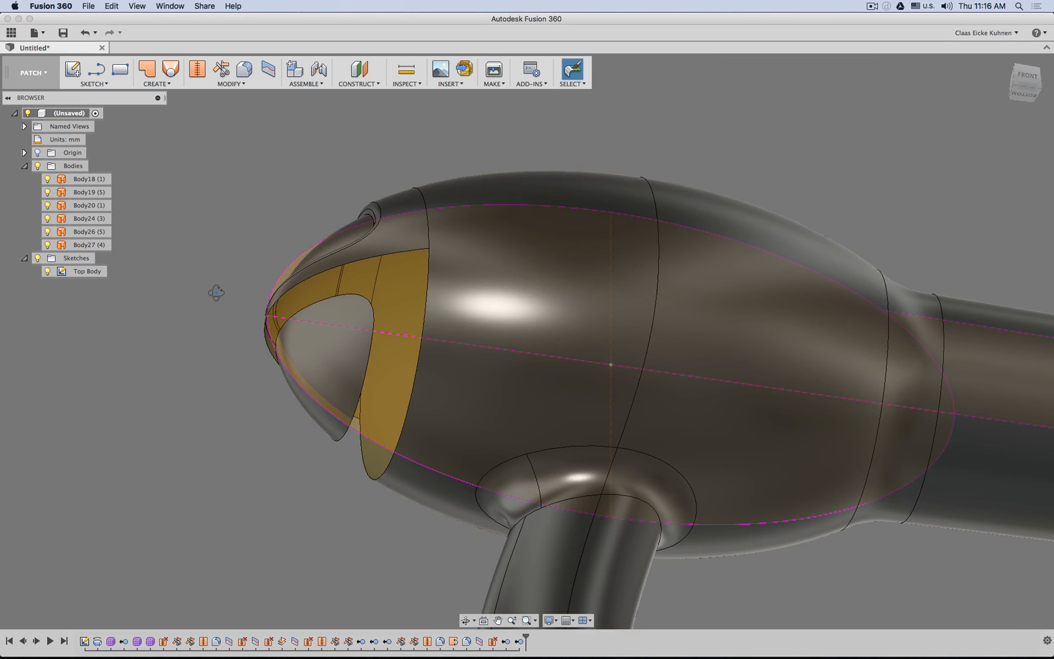
left_click(238, 85)
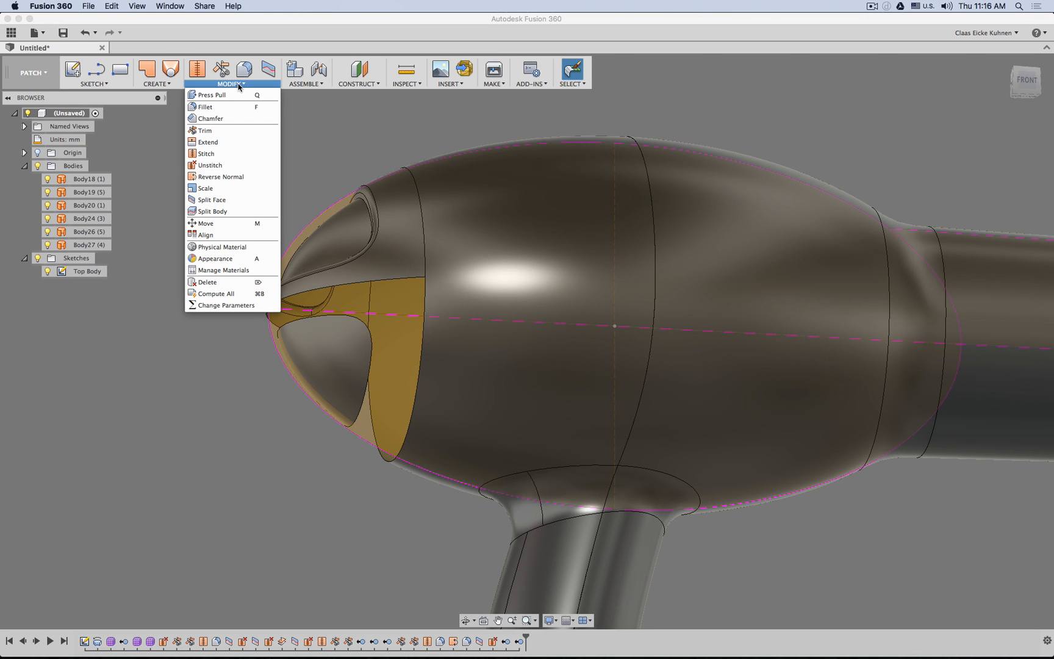
left_click(168, 85)
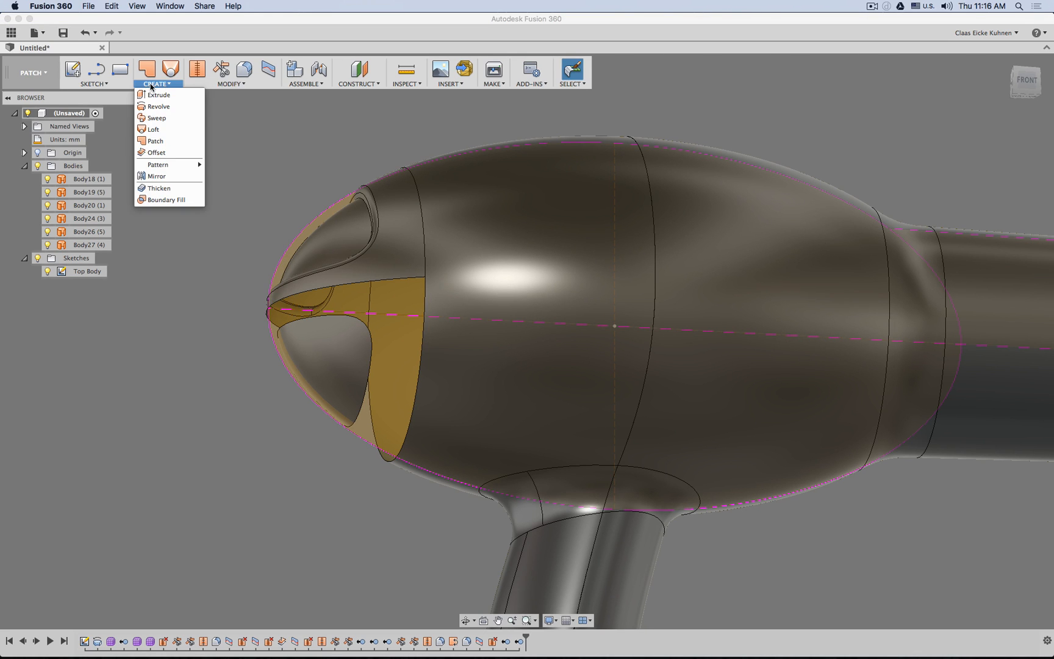
left_click(163, 175)
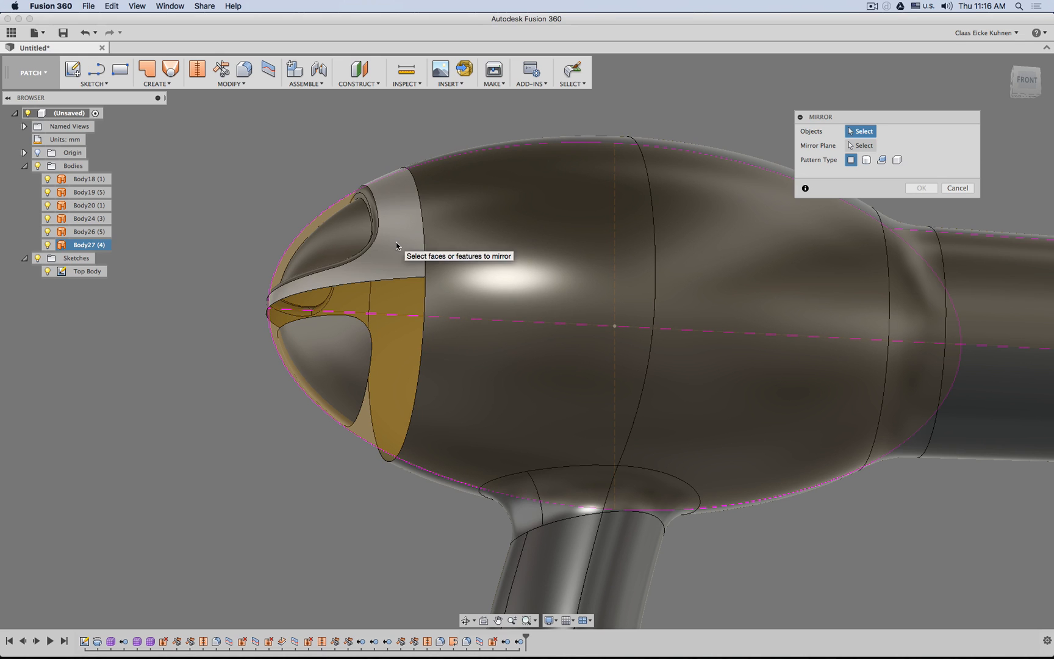
left_click(376, 199)
scroll(300, 161, "up", 5)
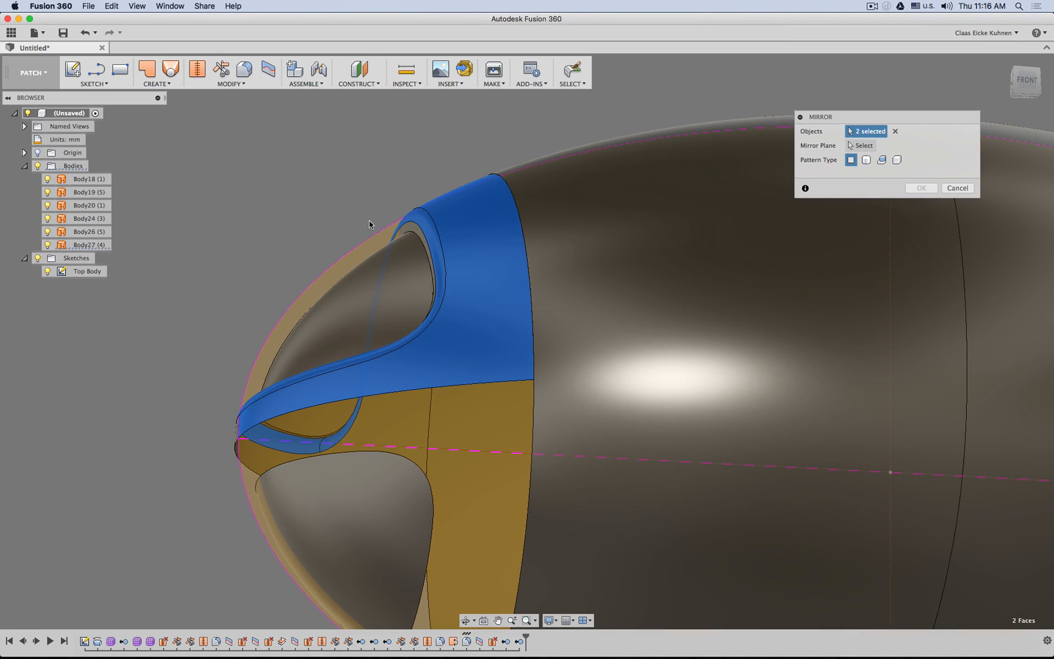
left_click(412, 227)
scroll(366, 182, "down", 2)
scroll(365, 182, "down", 3)
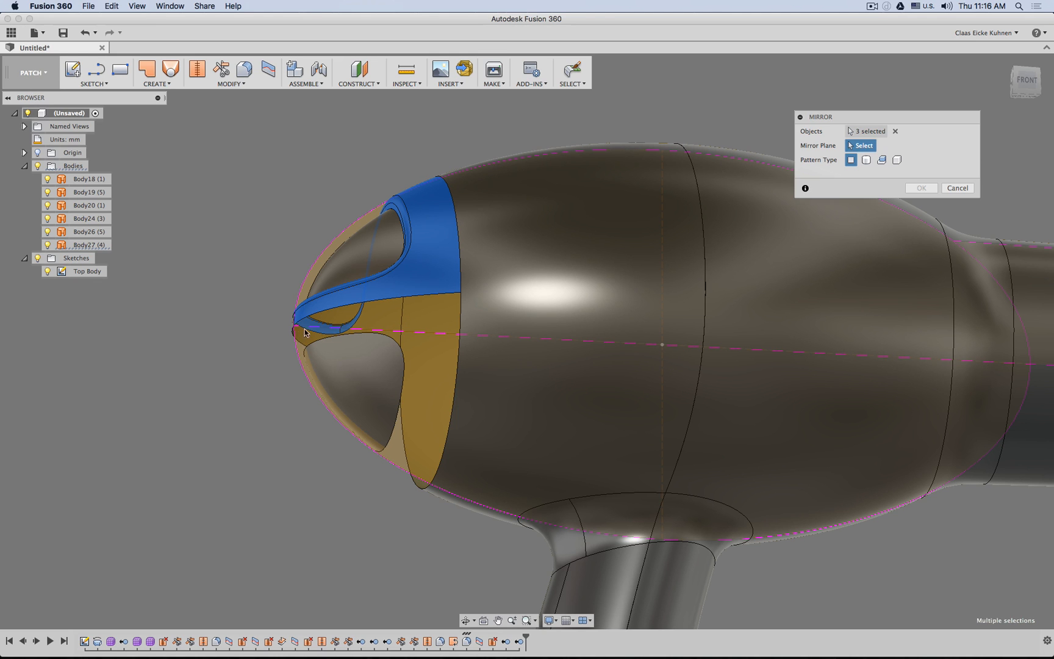
- Create a plane at angle through the horizontal centre line of the Top Body sketch
left_click(359, 69)
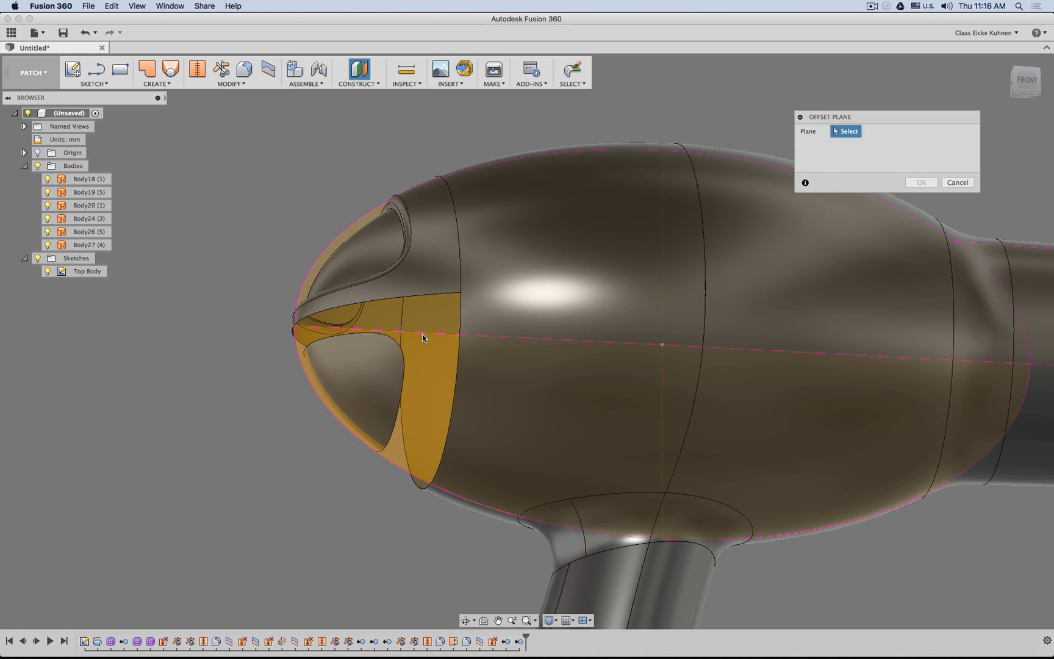
left_click(360, 84)
left_click(367, 106)
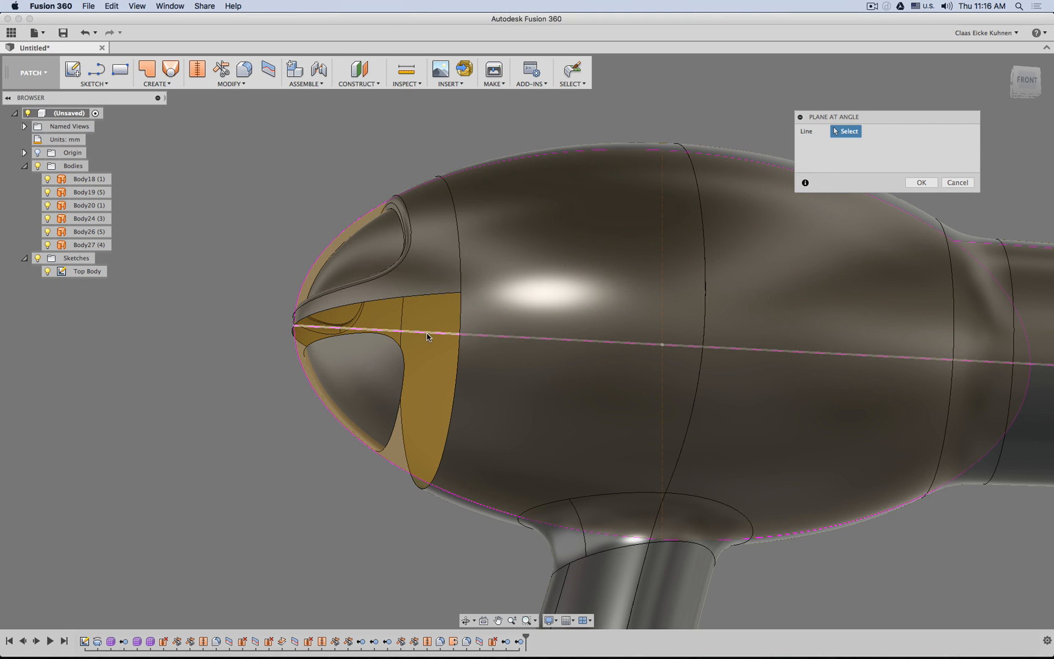
left_click(427, 336)
mouse_move(513, 289)
middle_mouse_down("shift")
mouse_move(483, 237)
mouse_move(489, 246)
middle_mouse_up("shift")
left_click(921, 182)
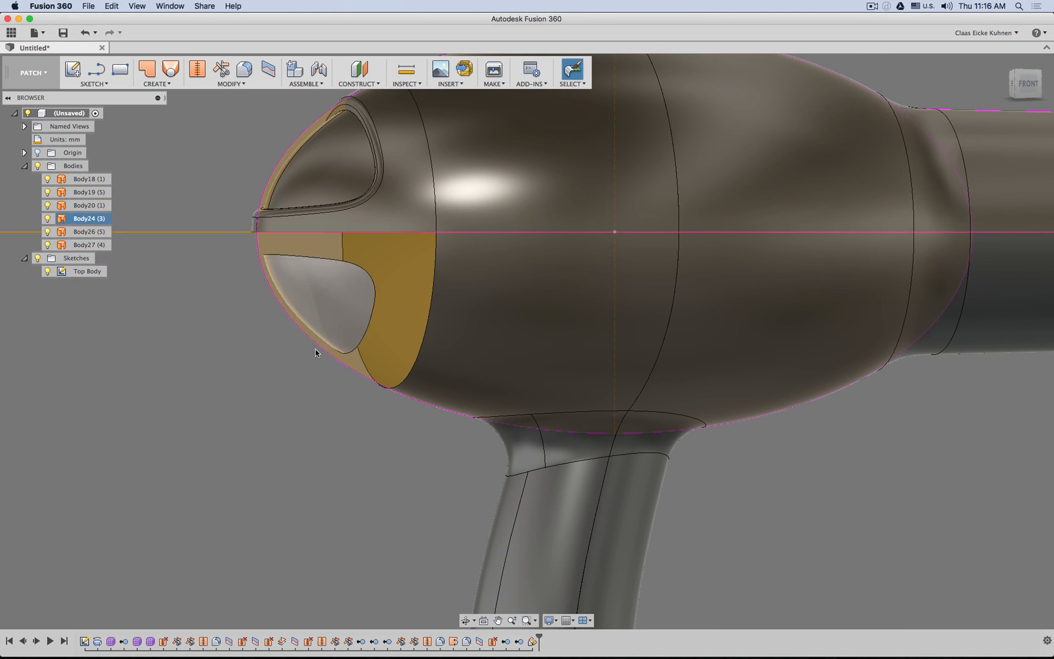
- Mirror the four upper rear cap faces, including the opening's rim and fillet, across the horizontal construction plane
middle_click_drag(297, 323, 313, 320, "shift")
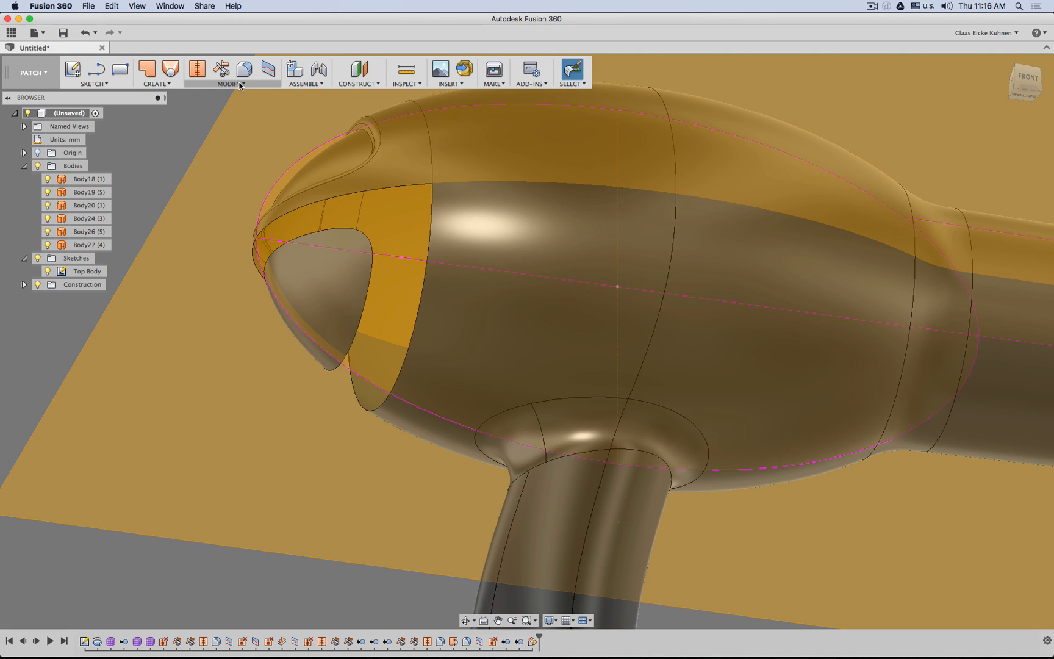
left_click(239, 84)
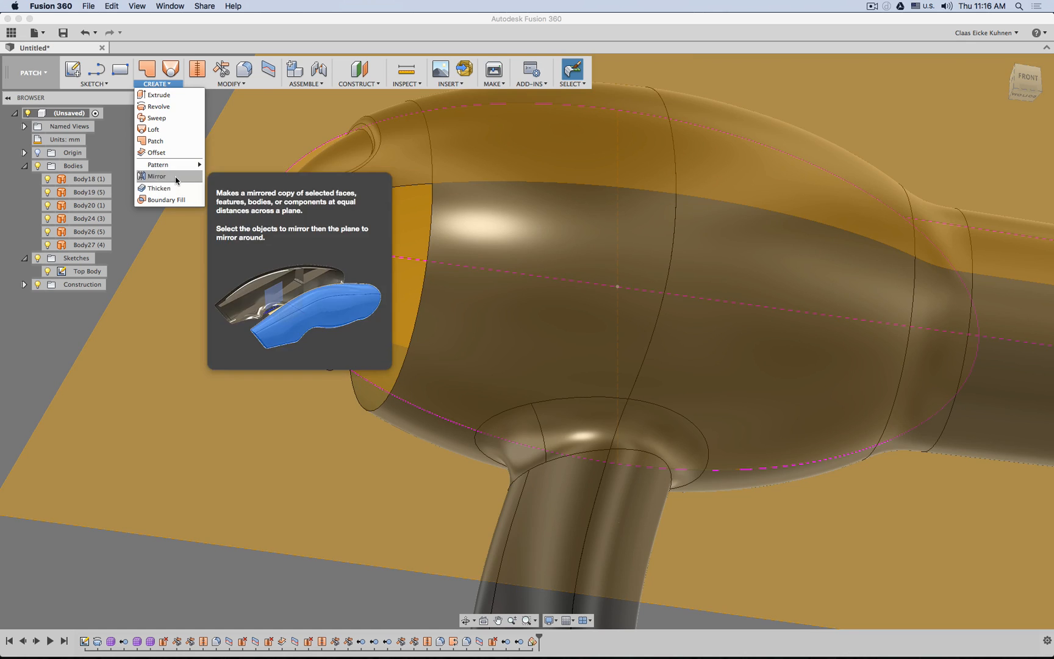
left_click(177, 174)
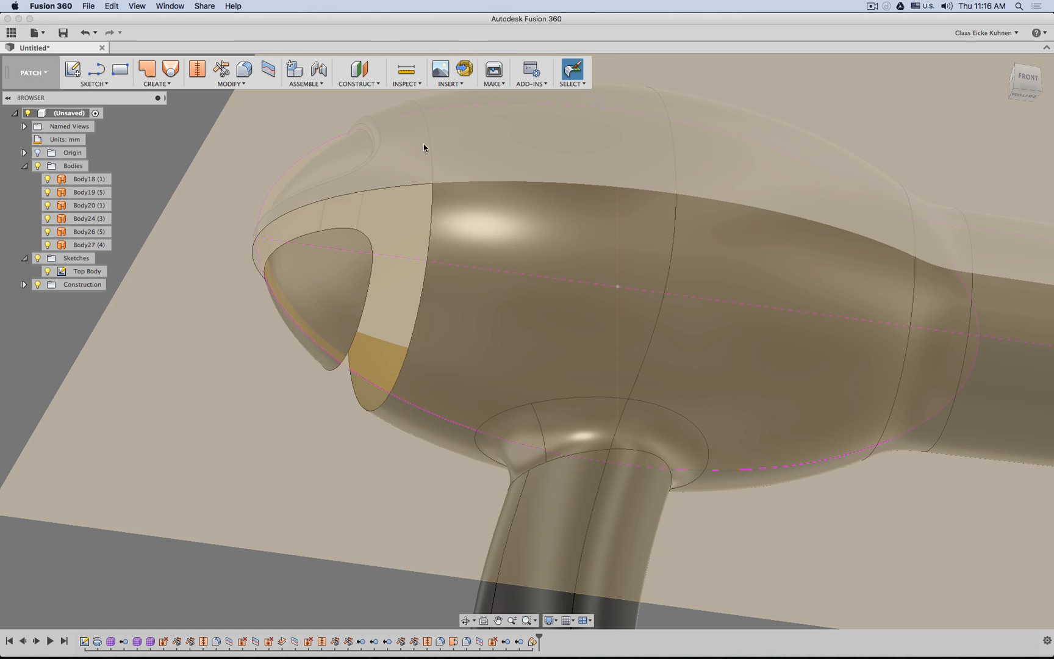
middle_click_drag(352, 140, 398, 235, "shift")
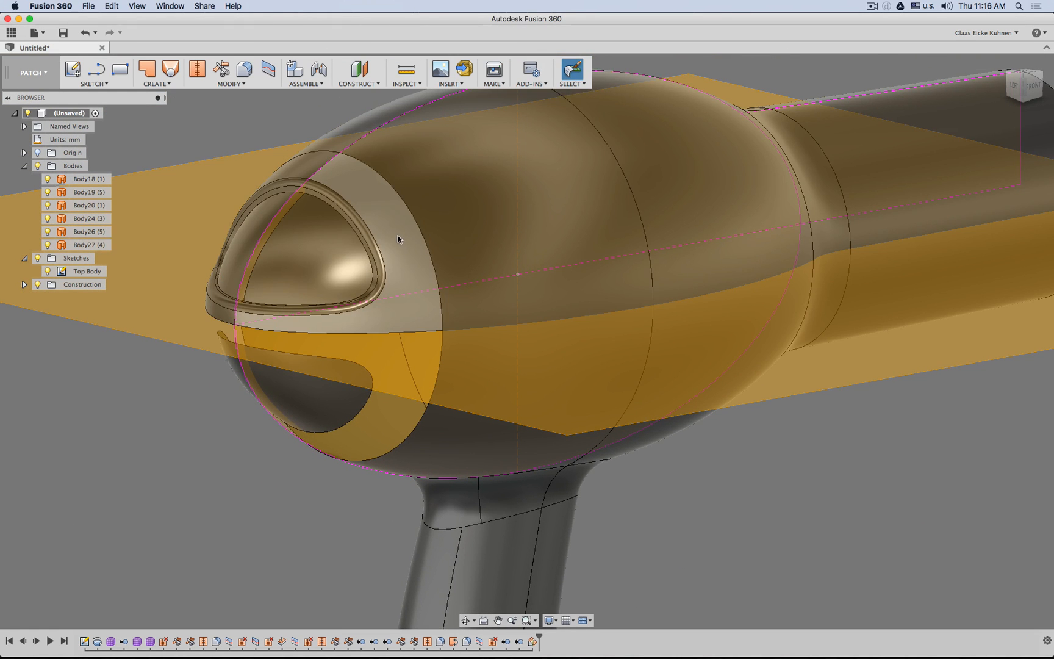
left_click(397, 235)
left_click(164, 85)
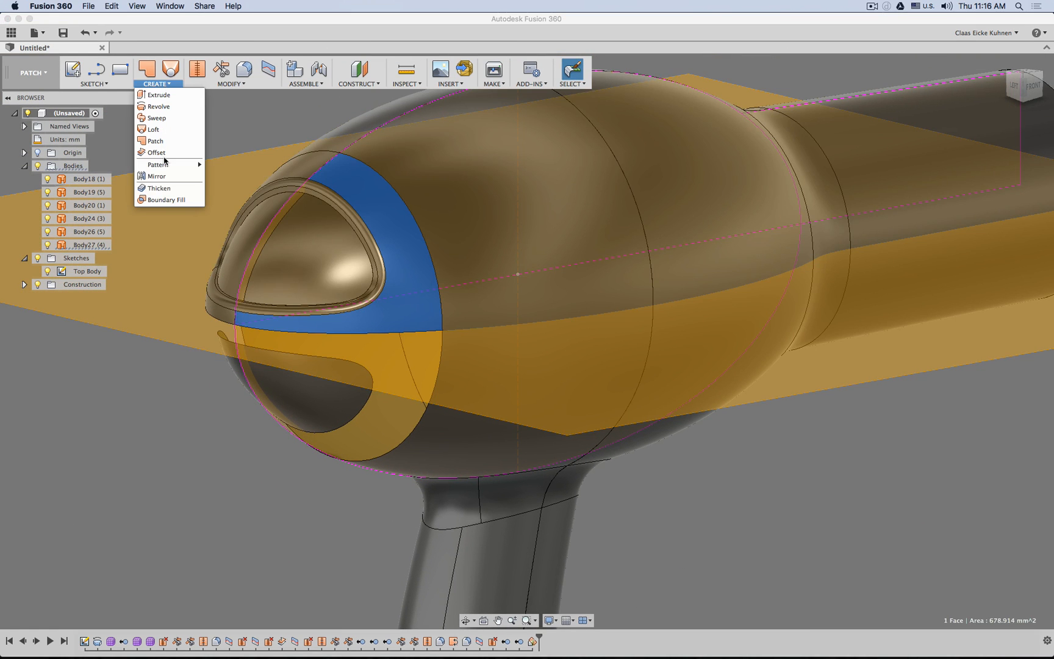
left_click(158, 176)
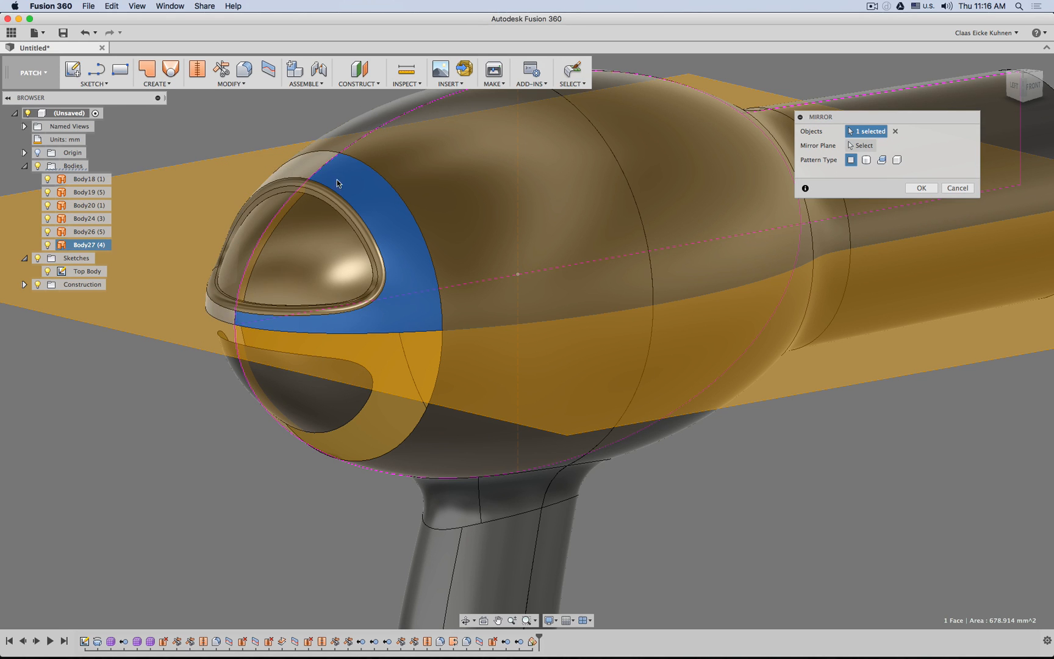
left_click(312, 166)
left_click(321, 187)
left_click(324, 198)
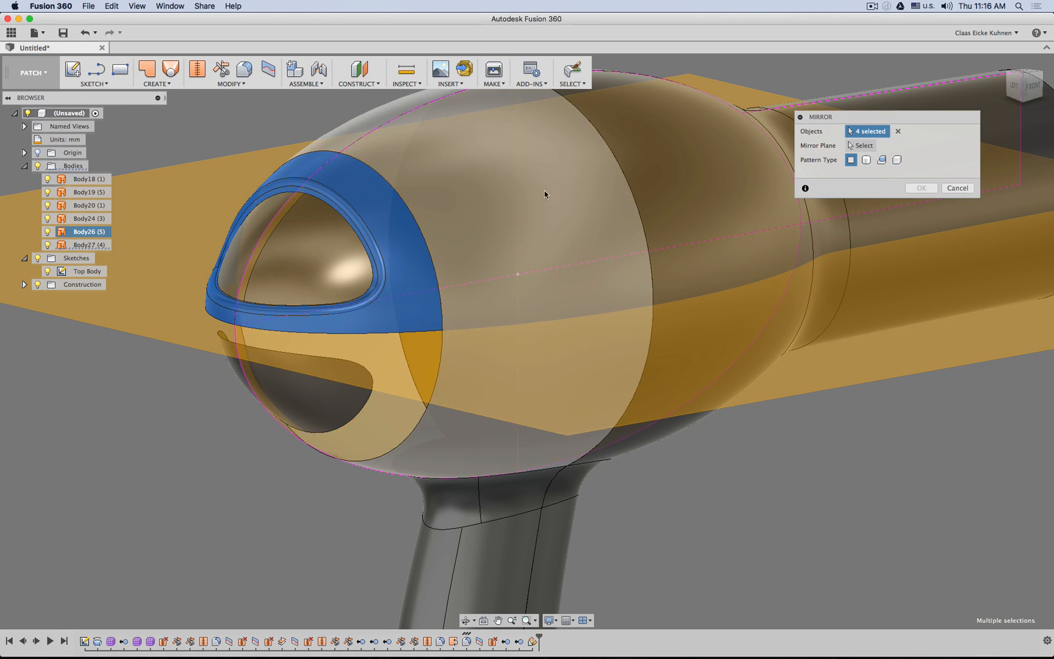
left_click(854, 145)
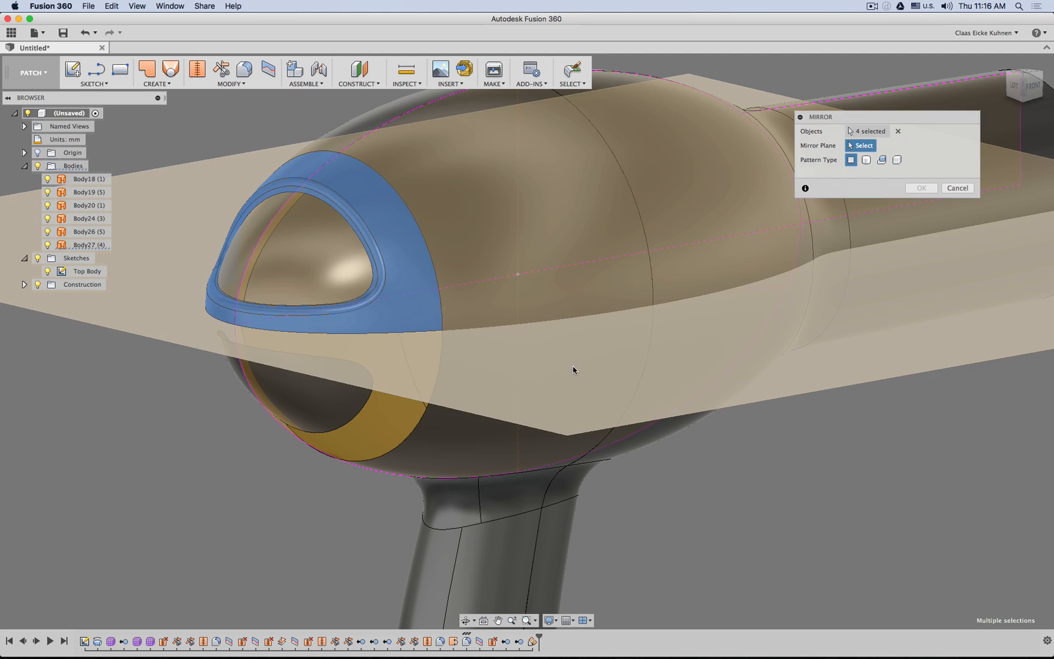
left_click(573, 366)
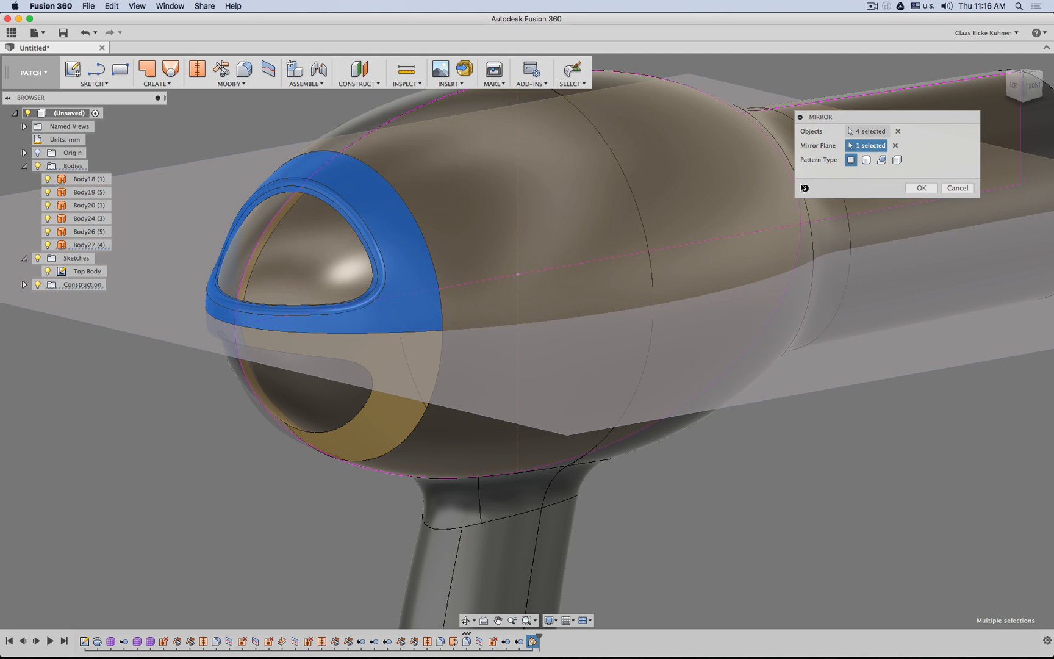
left_click(921, 188)
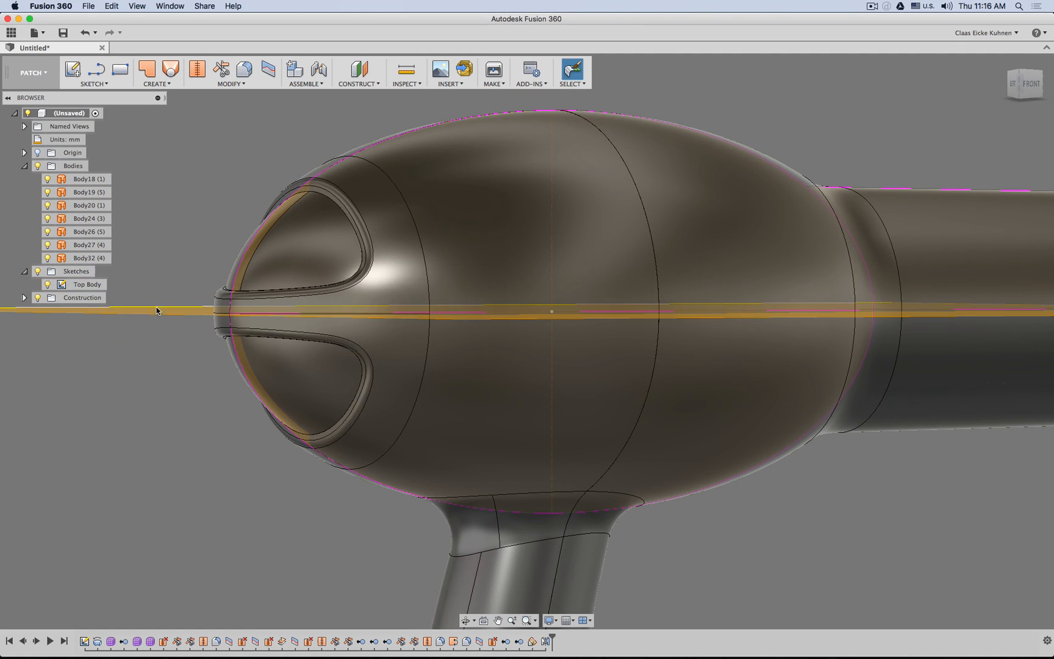
- Hide the construction plane and stitch the upper and lower rear cap halves together with a 1.00 mm tolerance
left_click(37, 298)
middle_click_drag(257, 396, 224, 436, "shift")
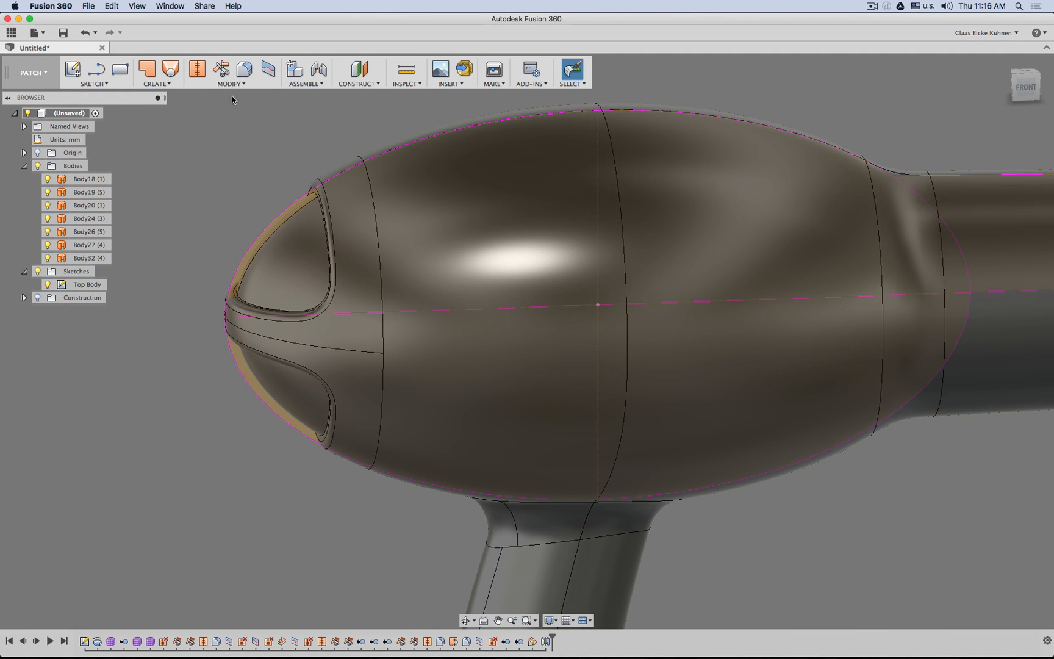
left_click(197, 69)
left_click(358, 346)
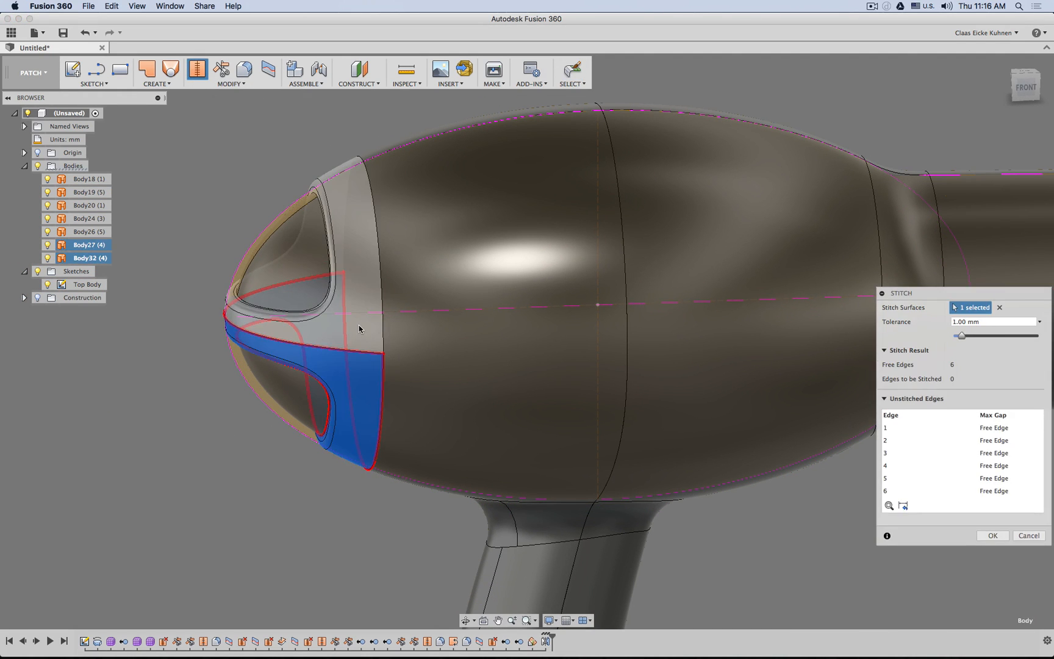
left_click(373, 323)
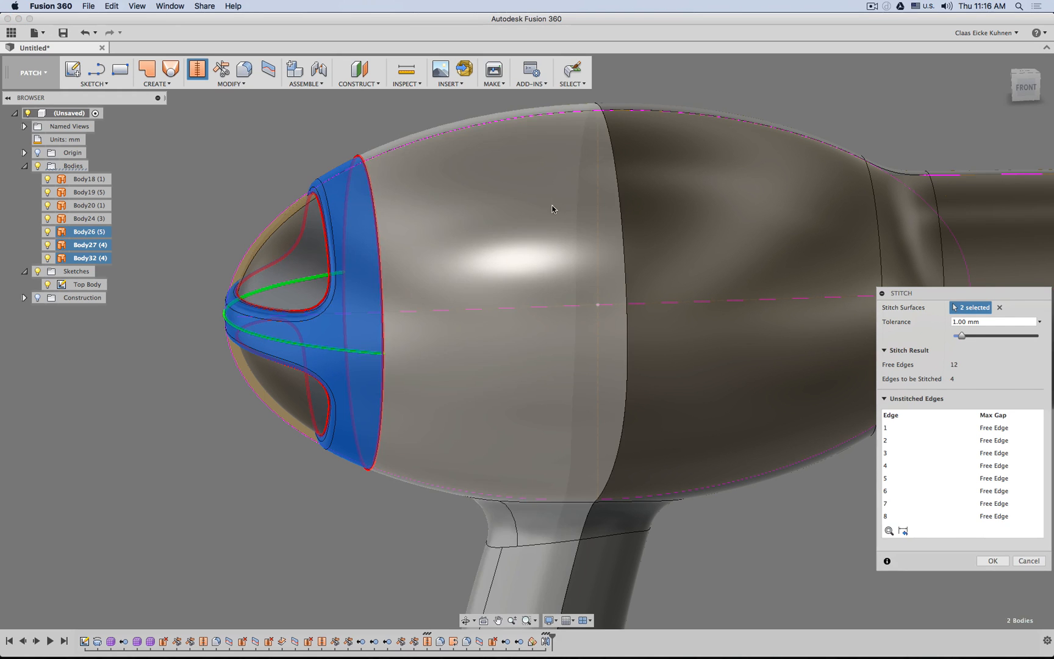
key("Return")
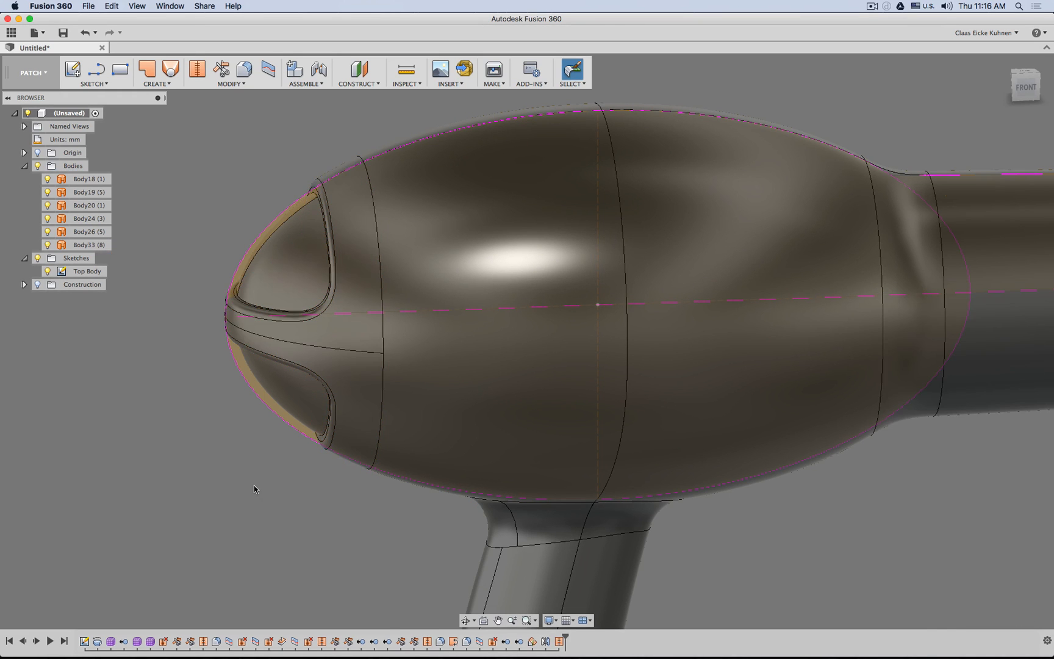
scroll(253, 485, "down", 4)
mouse_move(240, 477)
middle_mouse_down("shift")
mouse_move(424, 470)
mouse_move(234, 466)
mouse_move(244, 392)
middle_mouse_up("shift")
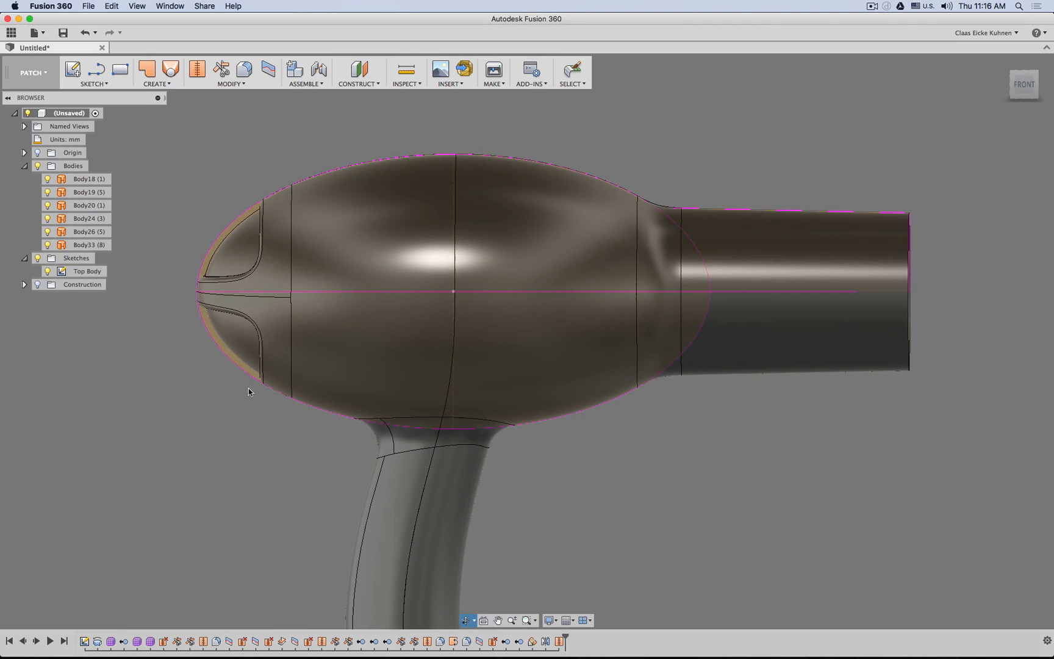
- Hide the Top Body sketch and bring the whole hair dryer into view
left_click(48, 271)
scroll(183, 428, "down", 3)
middle_click_drag(186, 430, 221, 340)
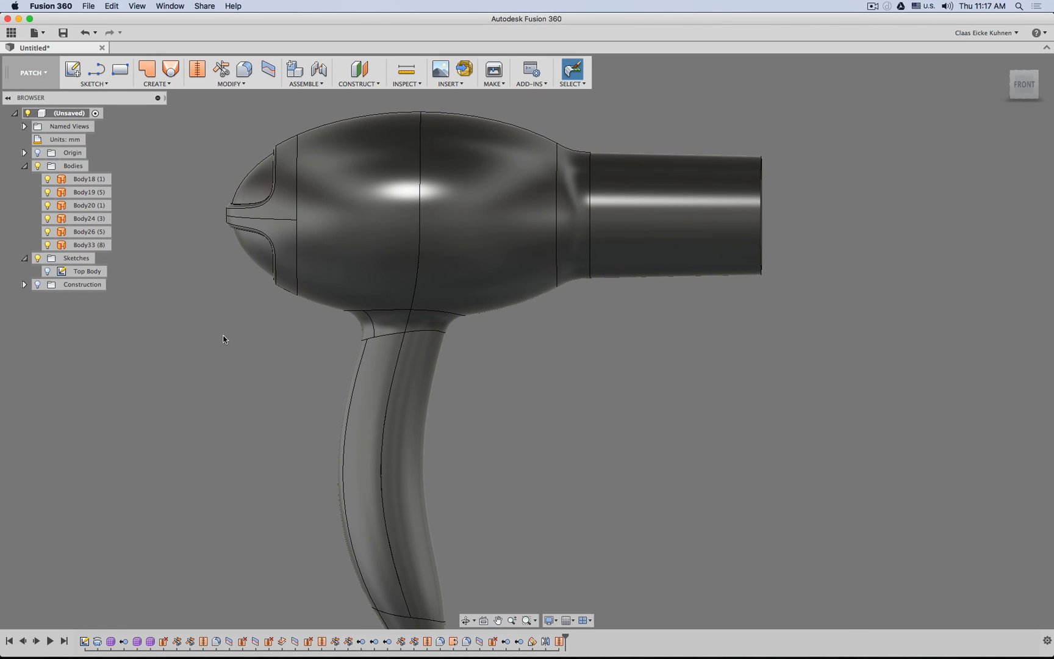
scroll(222, 338, "down", 2)
middle_click_drag(221, 338, 230, 304)
scroll(230, 304, "down", 2)
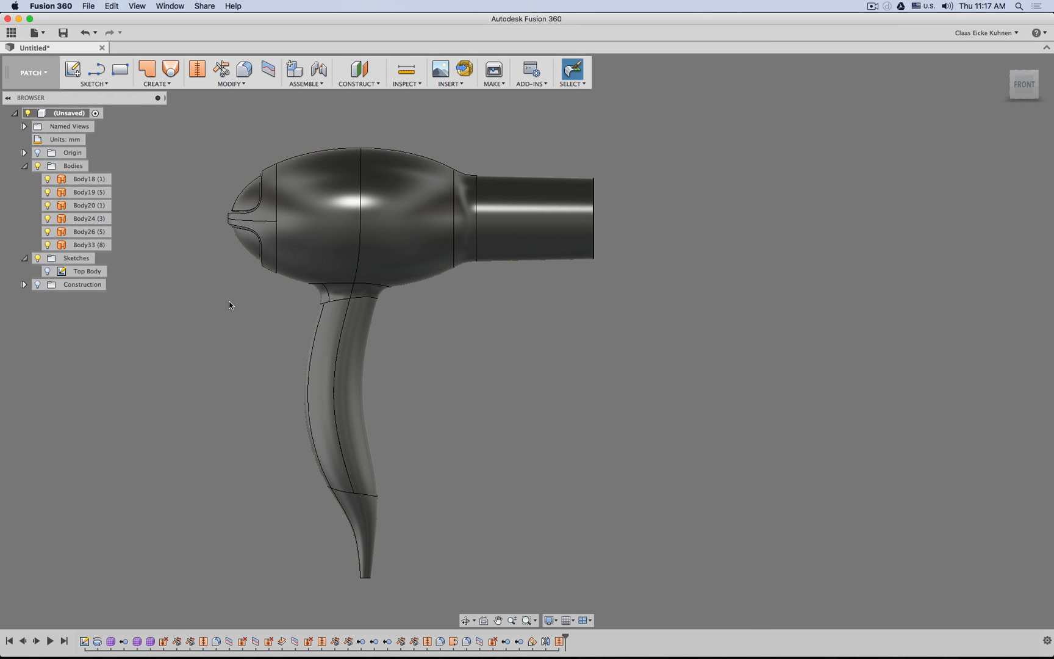
- Switch to Blender and examine the concept model's body mesh from the front in solid and wireframe display
key("super+Tab")
key("super+Tab")
mouse_move(305, 631)
left_click(390, 628)
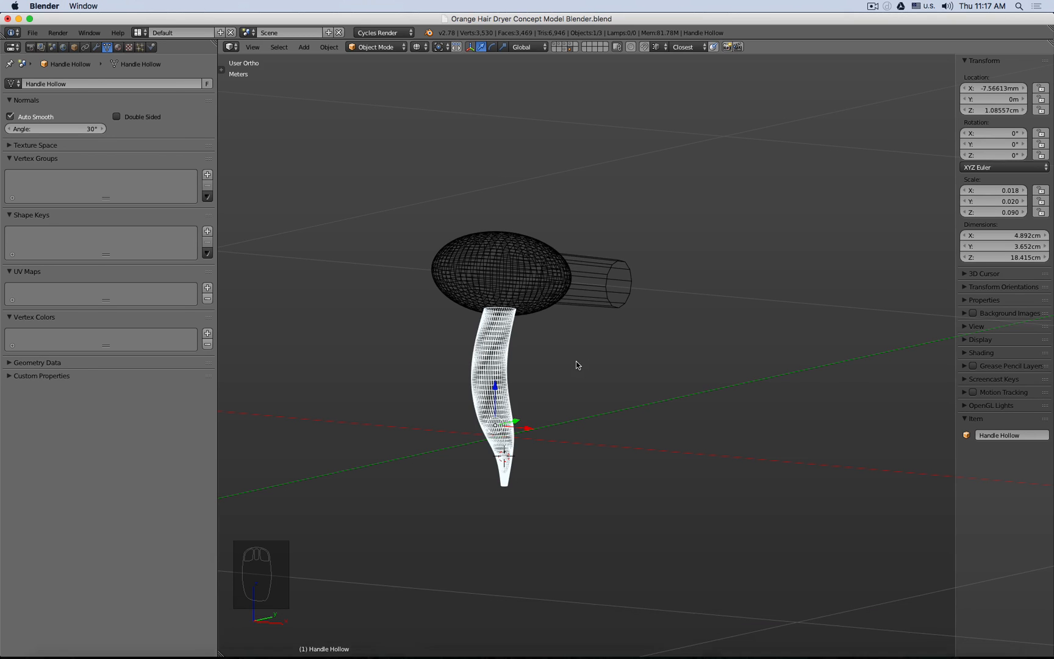
key("z")
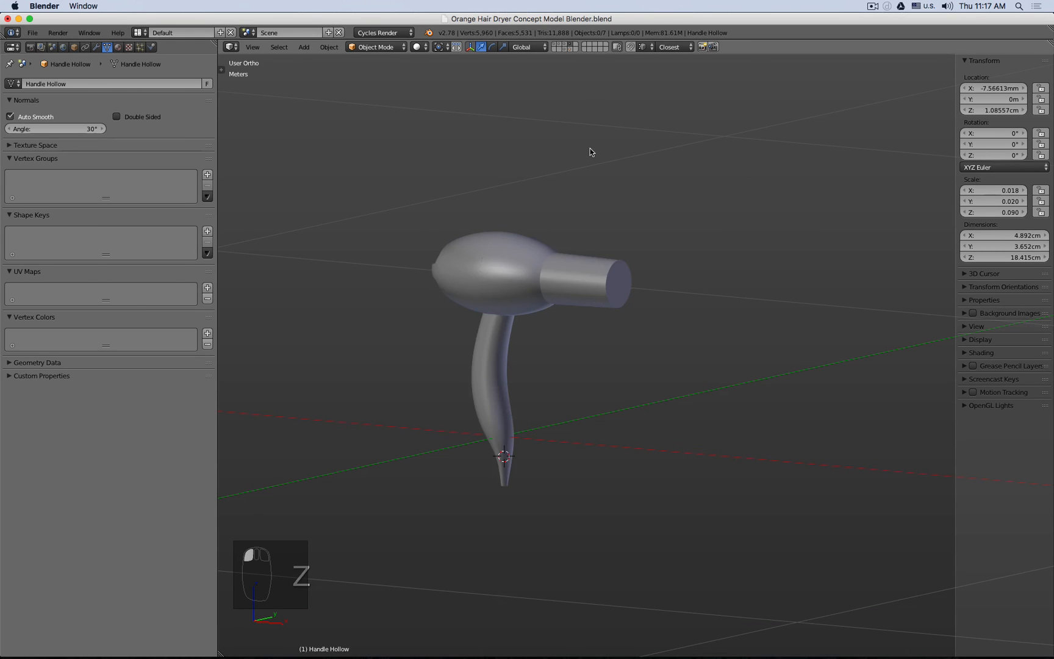
key("KP_1")
scroll(496, 245, "up", 2)
key("z")
scroll(497, 245, "up", 4)
right_click(533, 264)
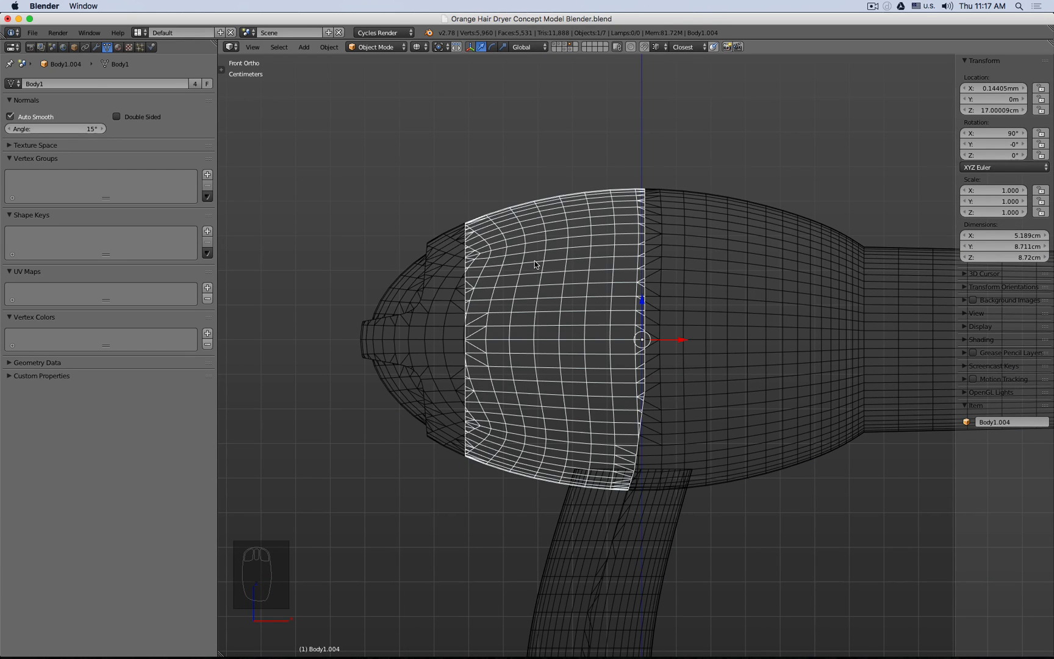
- Switch back to Fusion 360 and export the front housing body as Body19 in STL format to the Desktop with High refinement
key("super+Tab")
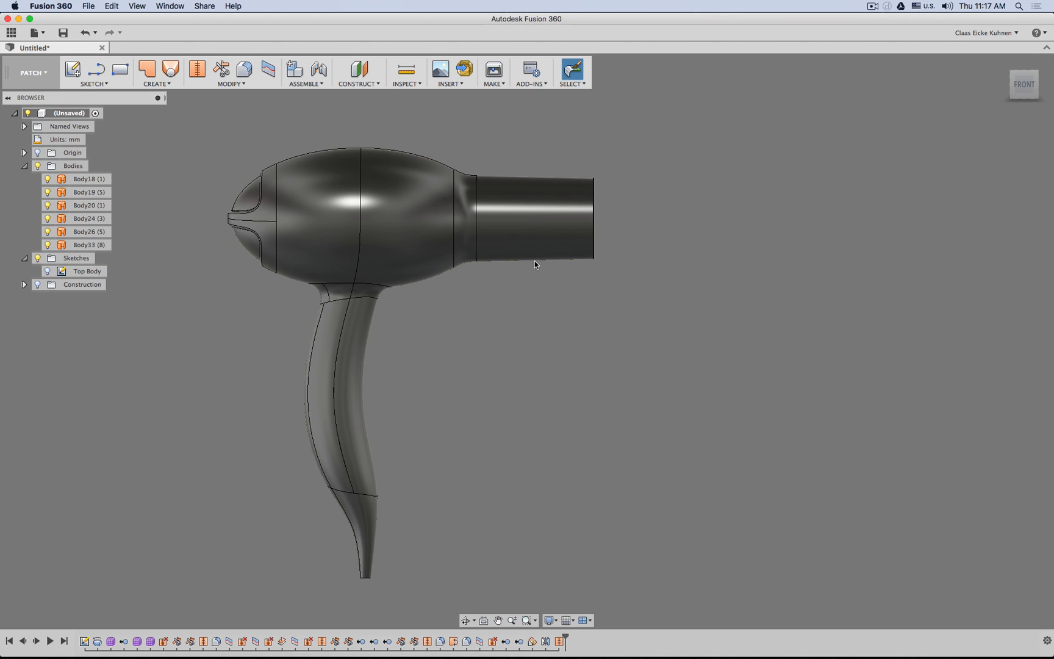
left_click(1024, 84)
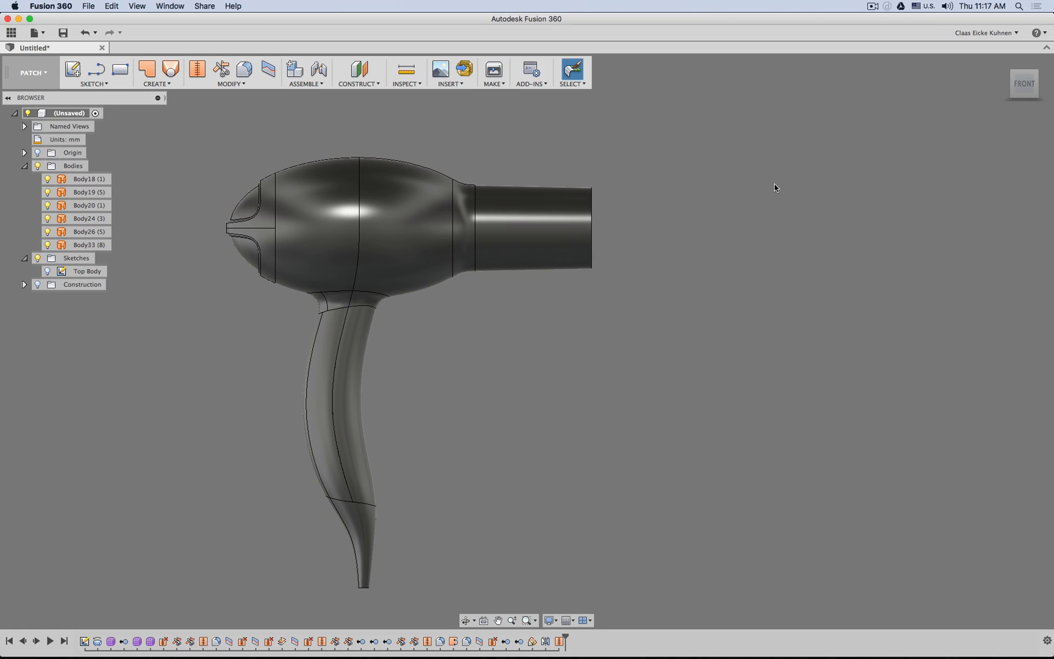
left_click(493, 72)
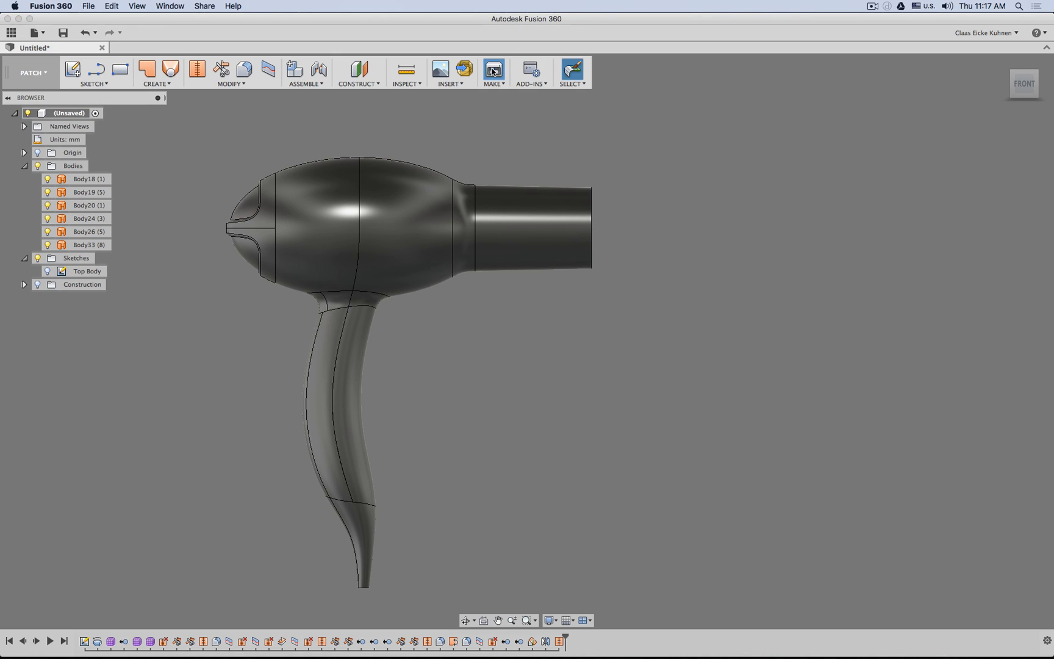
left_click(524, 228)
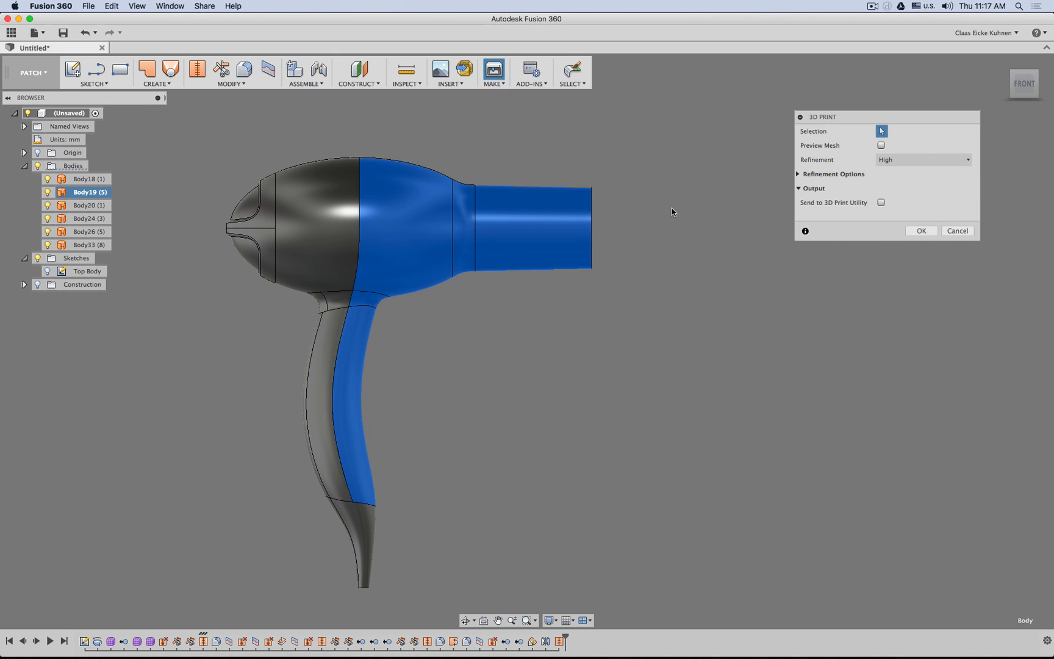
left_click(930, 231)
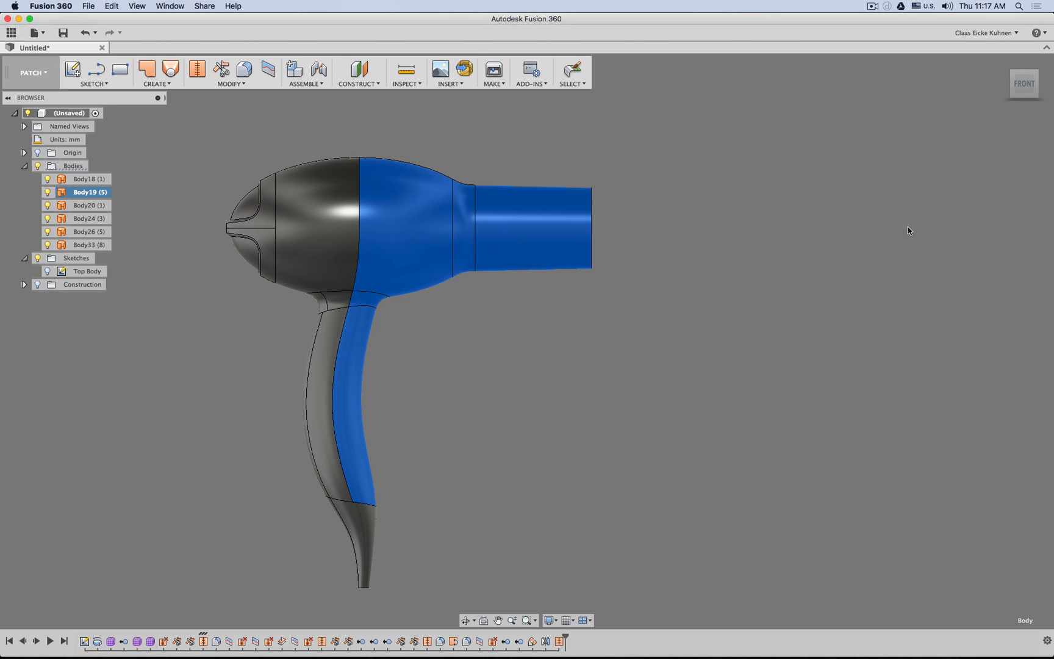
left_click(374, 223)
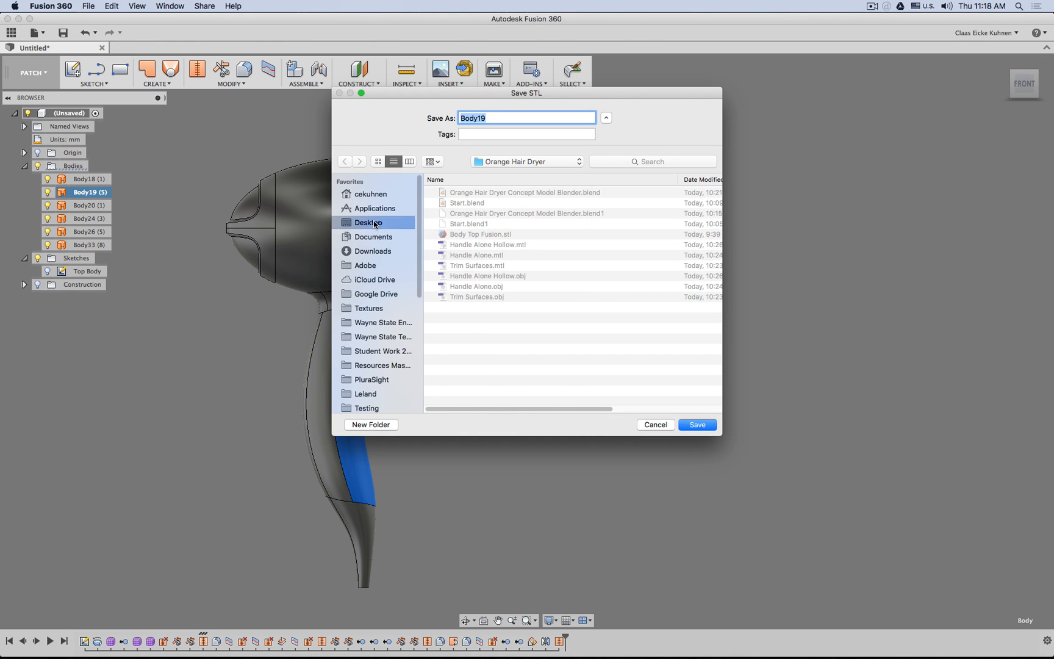
left_click(699, 425)
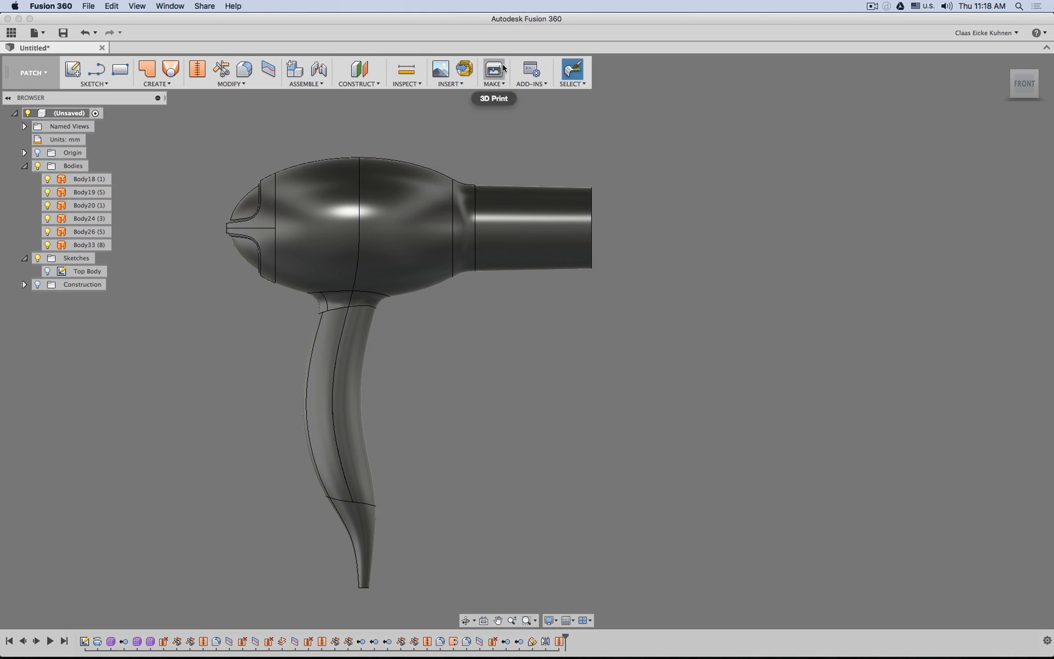
- Export the rear housing body with its handle half as Body26 in STL format to the Desktop with High refinement
left_click(494, 69)
left_click(324, 189)
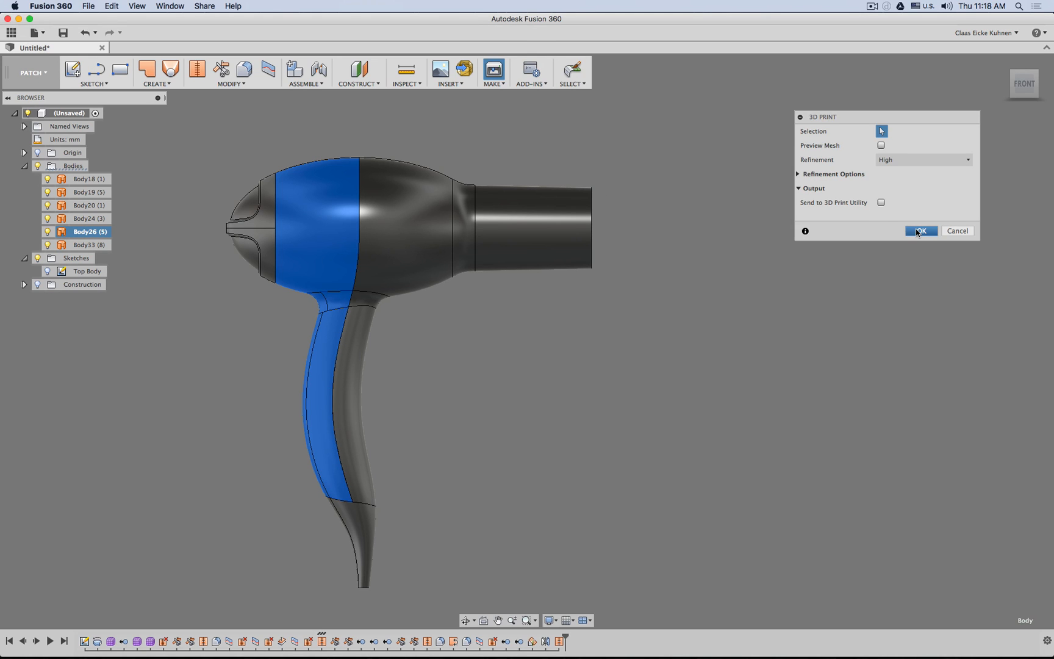
left_click(916, 231)
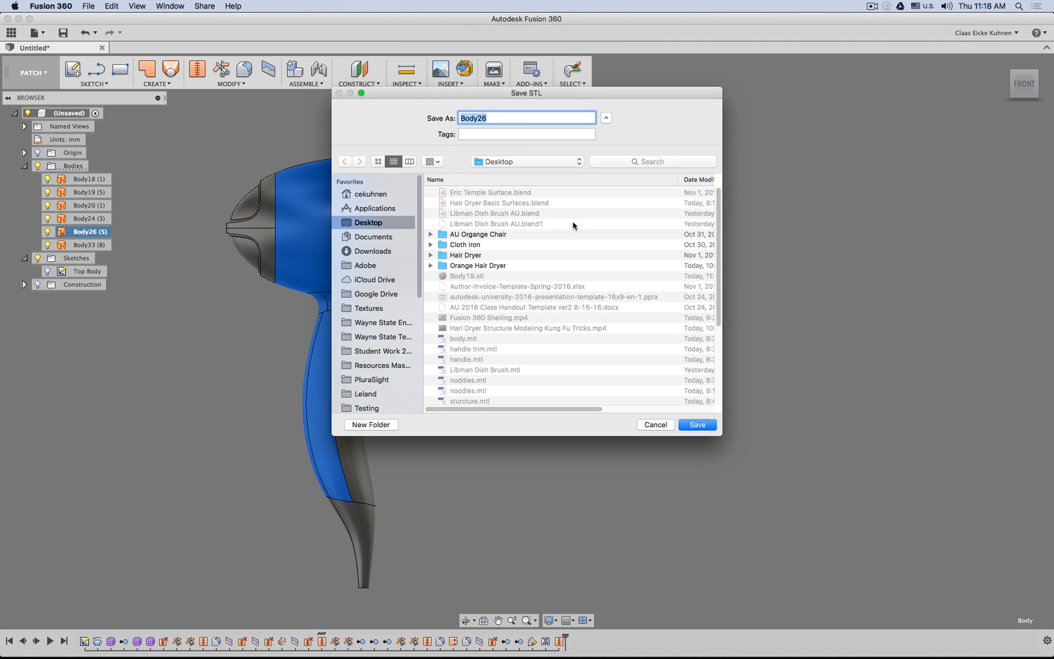
left_click(700, 425)
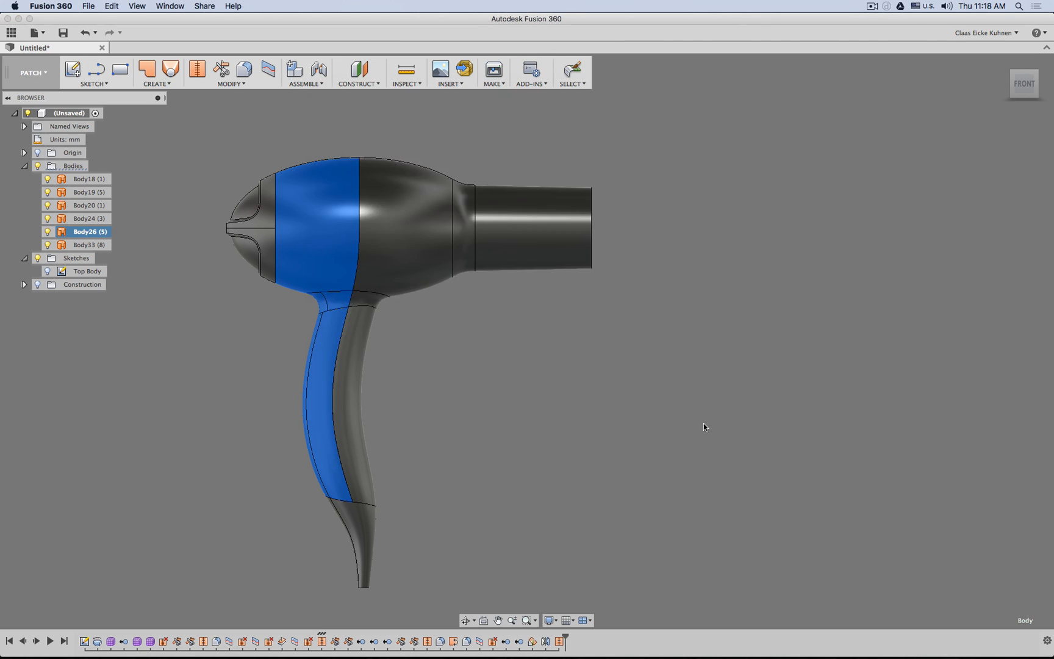
- Switch to Blender and show an empty layer in the 3D view
mouse_move(397, 655)
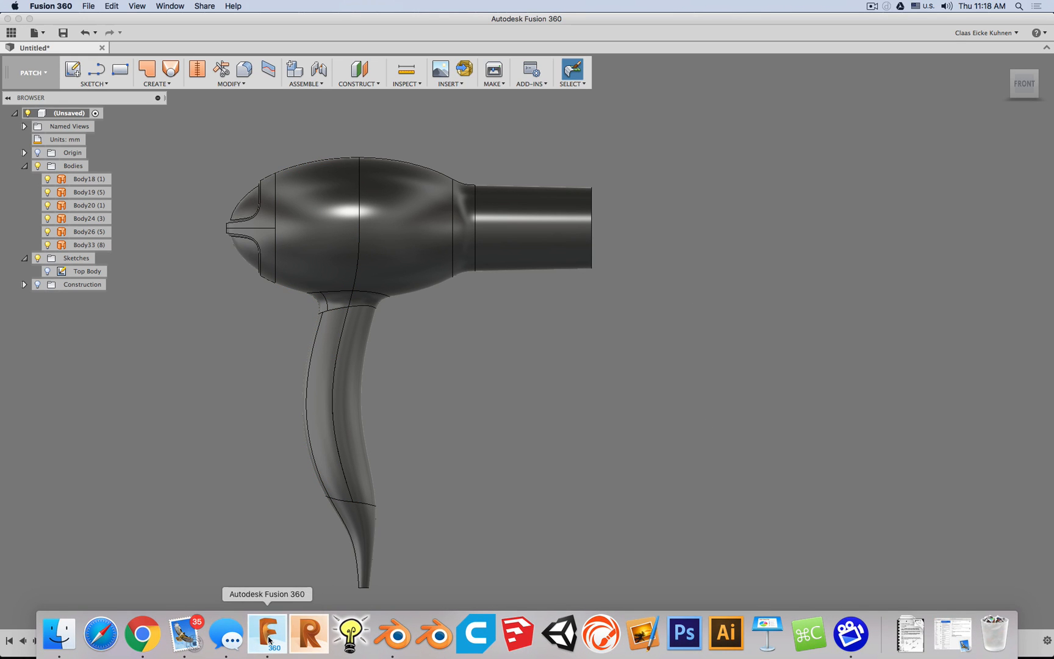
left_click(393, 638)
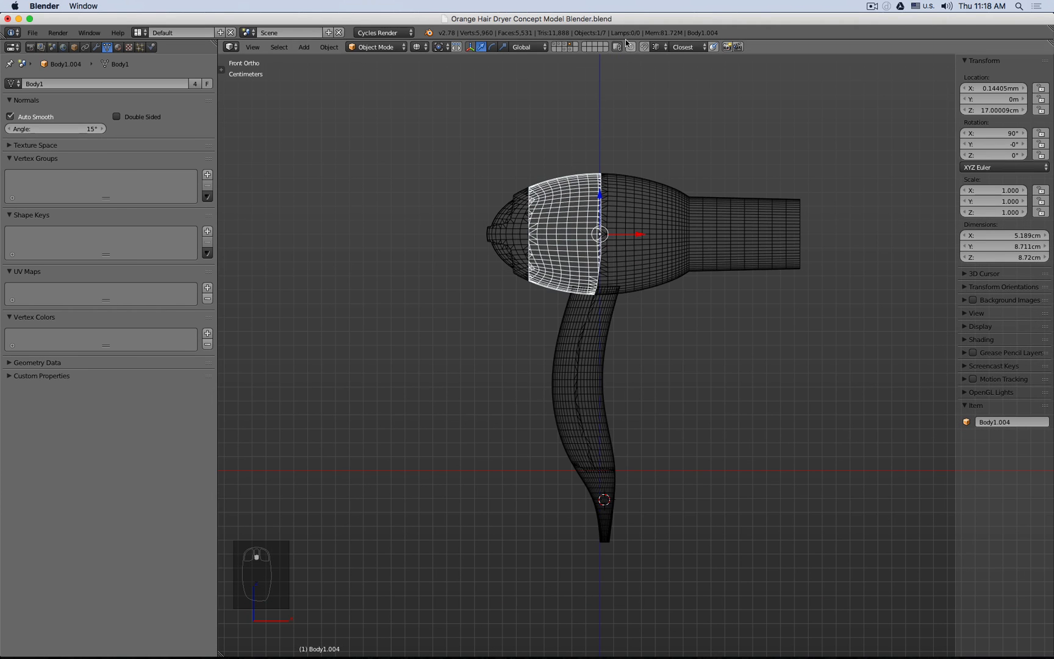
left_click(586, 44)
- Import the STL file Body19.stl from the Desktop
key("space")
type("i")
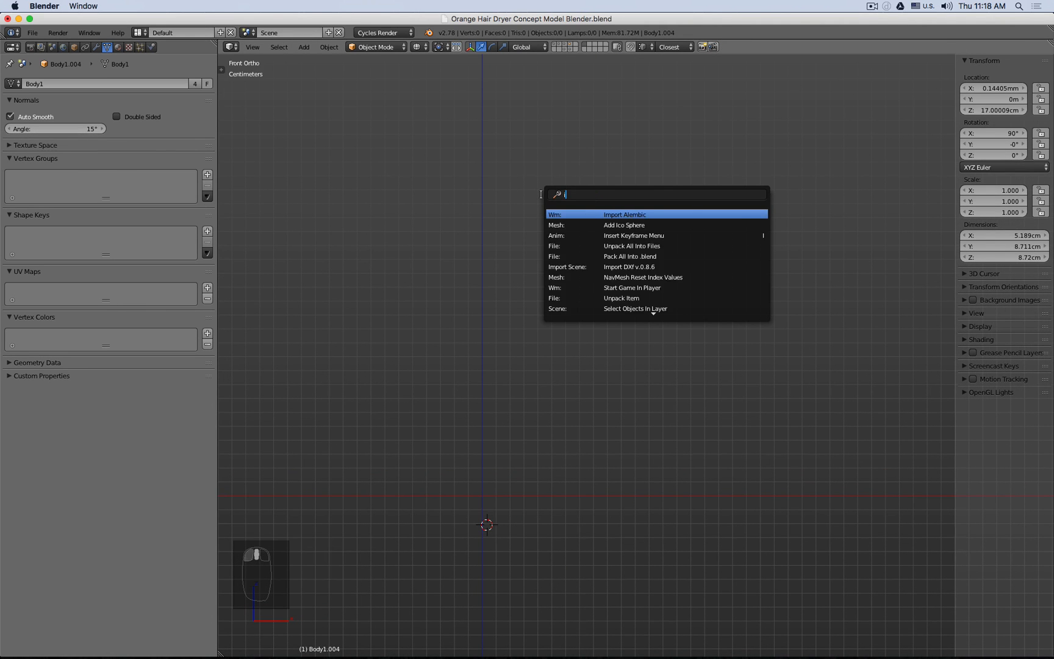
type("mport")
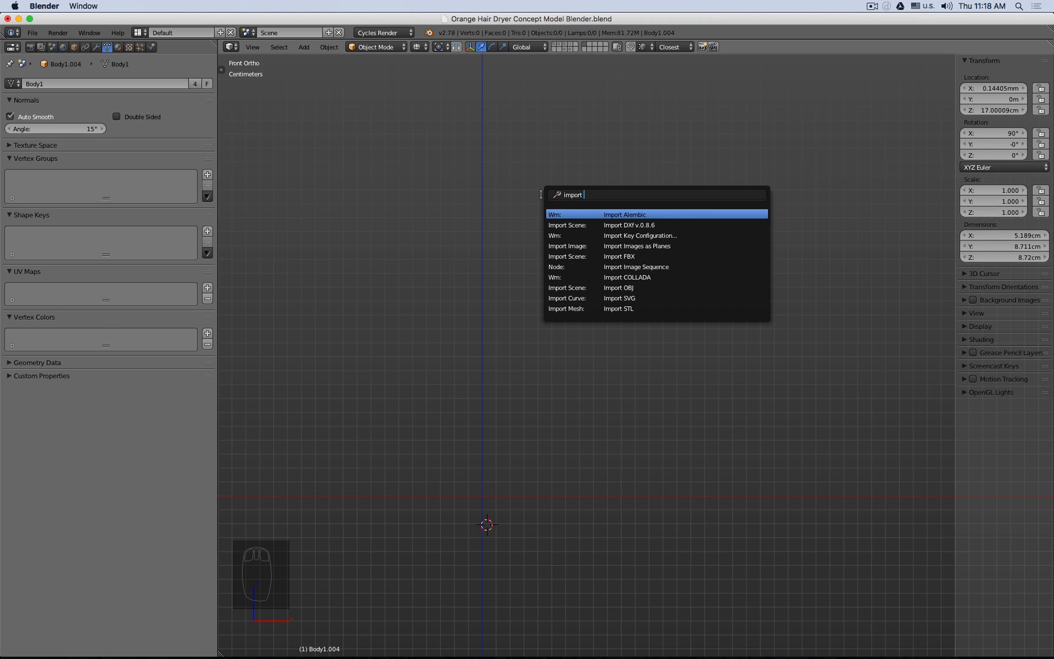
type(" st")
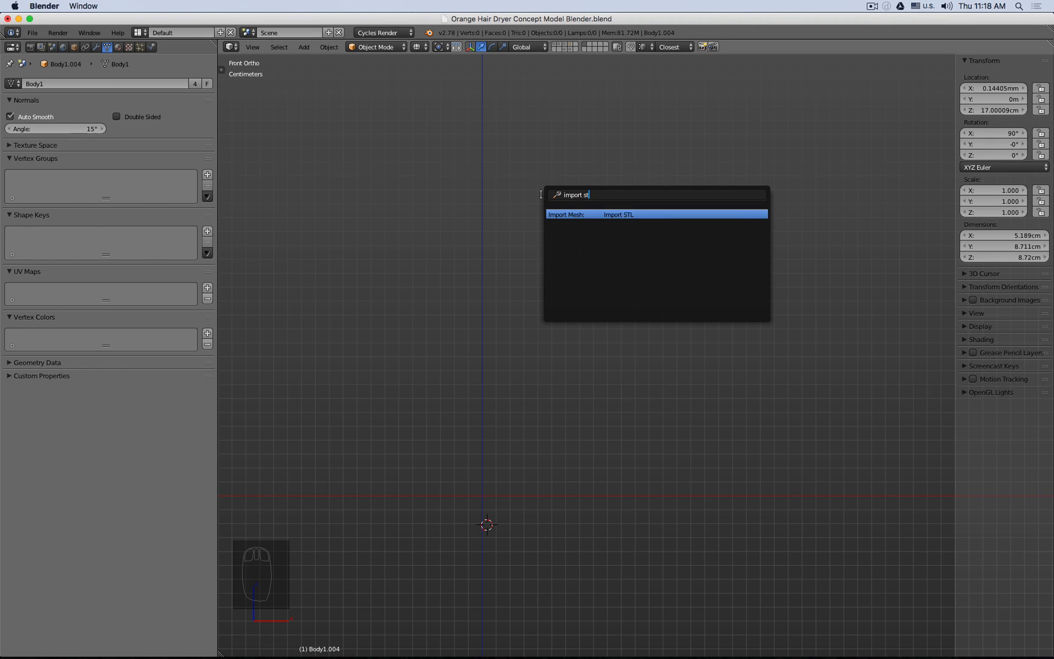
key("Return")
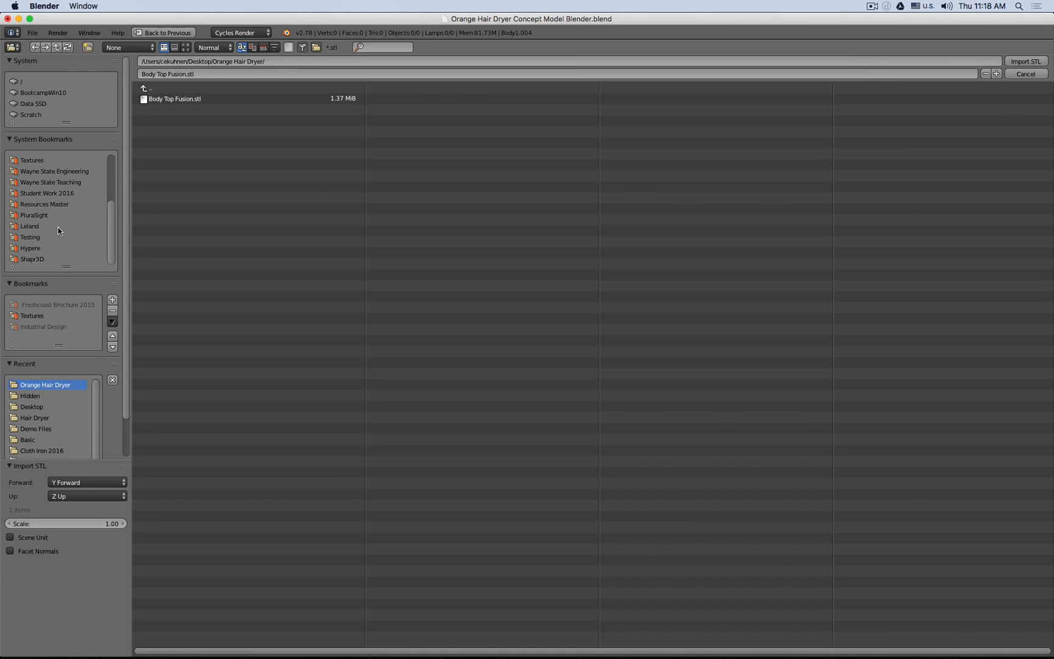
left_click(42, 407)
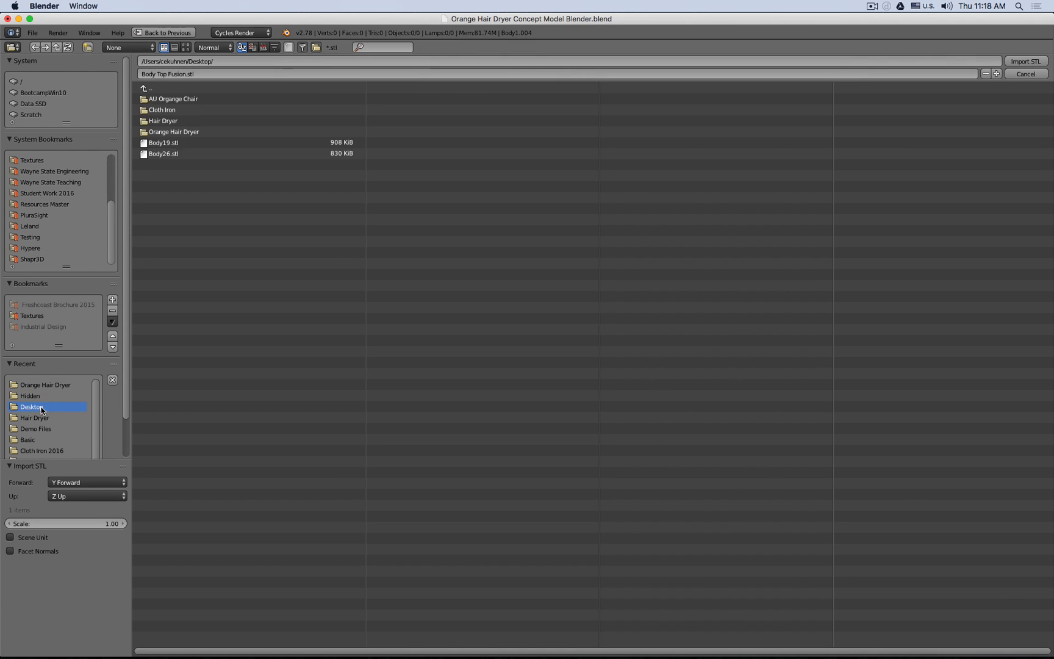
left_click(195, 144)
key("Return")
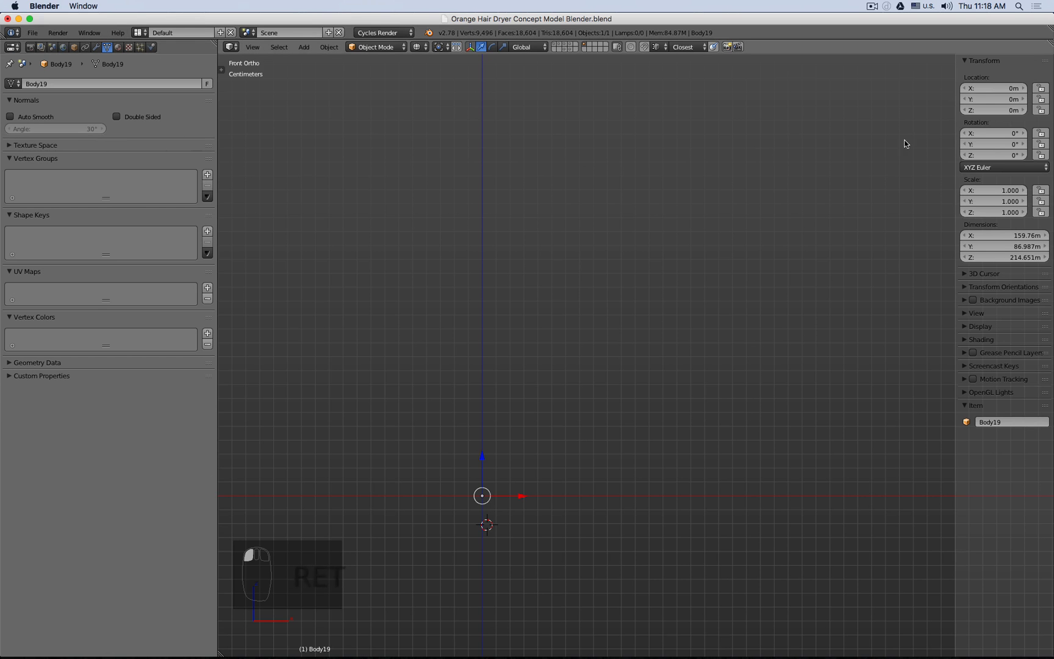
- Set the dimensions of Body19 to 159.76 mm in X, 86.987 mm in Y and 214.651 mm in Z
left_click(1026, 236)
type("m")
key("Tab")
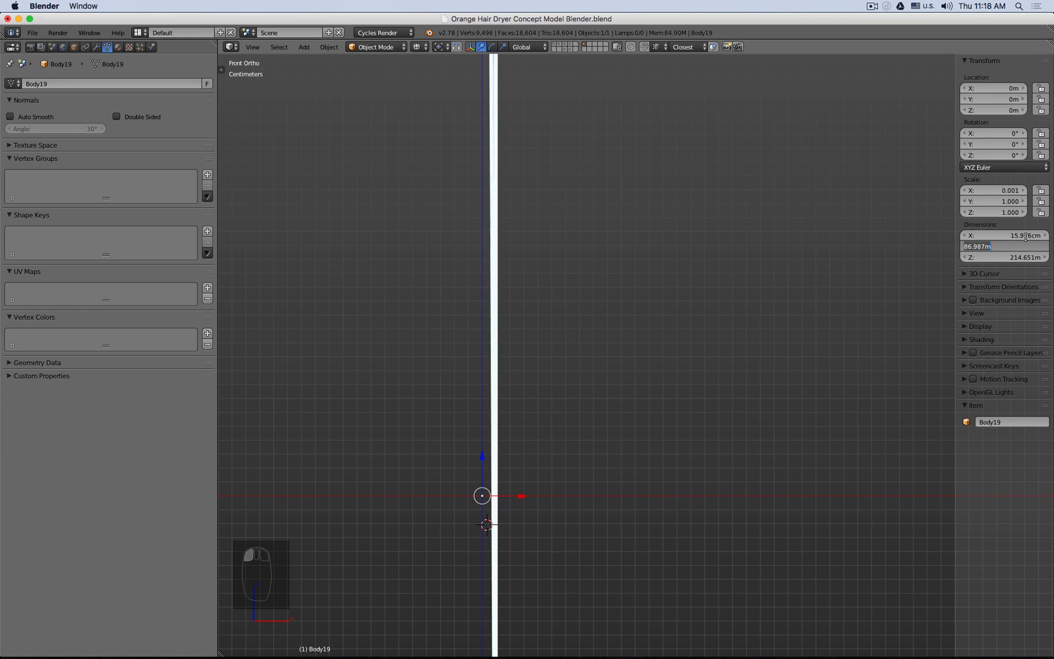
type("m")
key("Tab")
key("Right")
type("m")
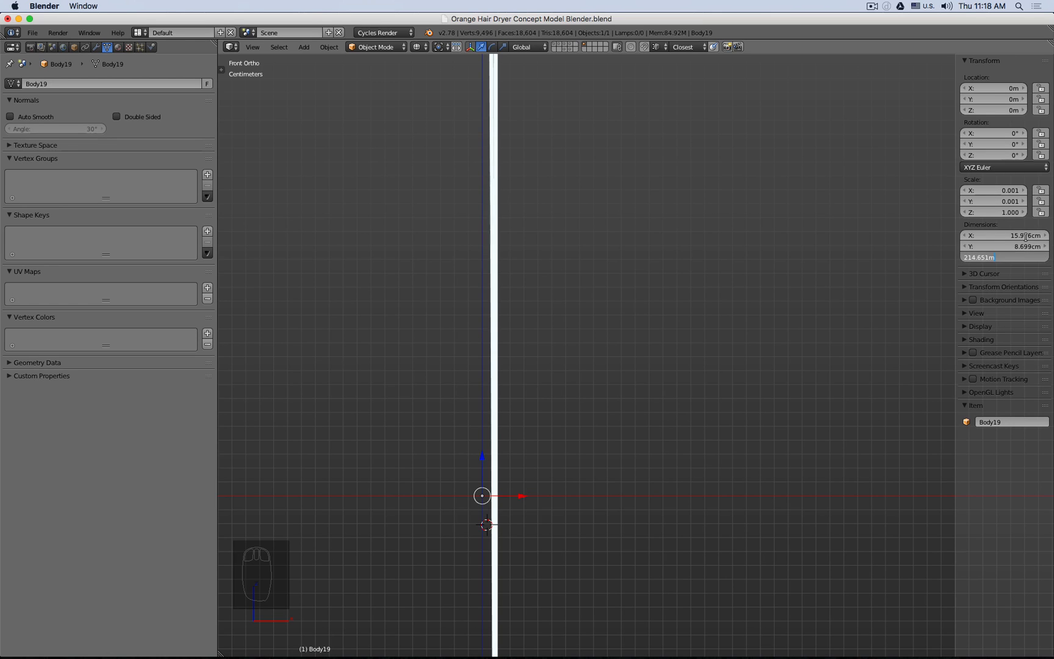
key("Return")
left_click(1019, 257)
type("m")
key("Return")
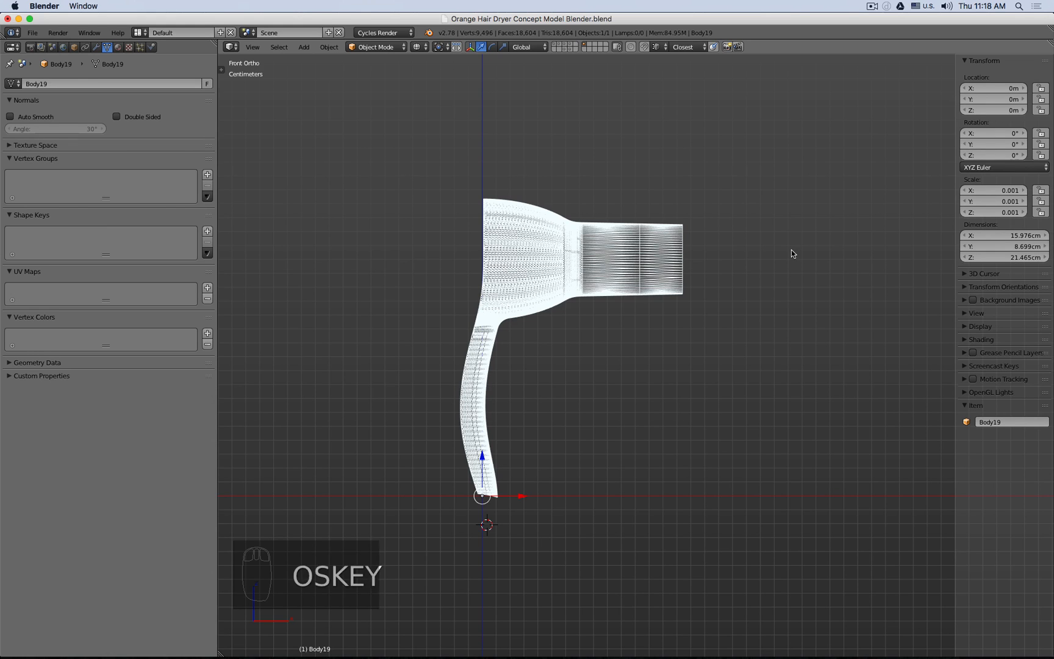
- Import the STL file Body26.stl from the Desktop
key("super+space")
key("Escape")
key("space")
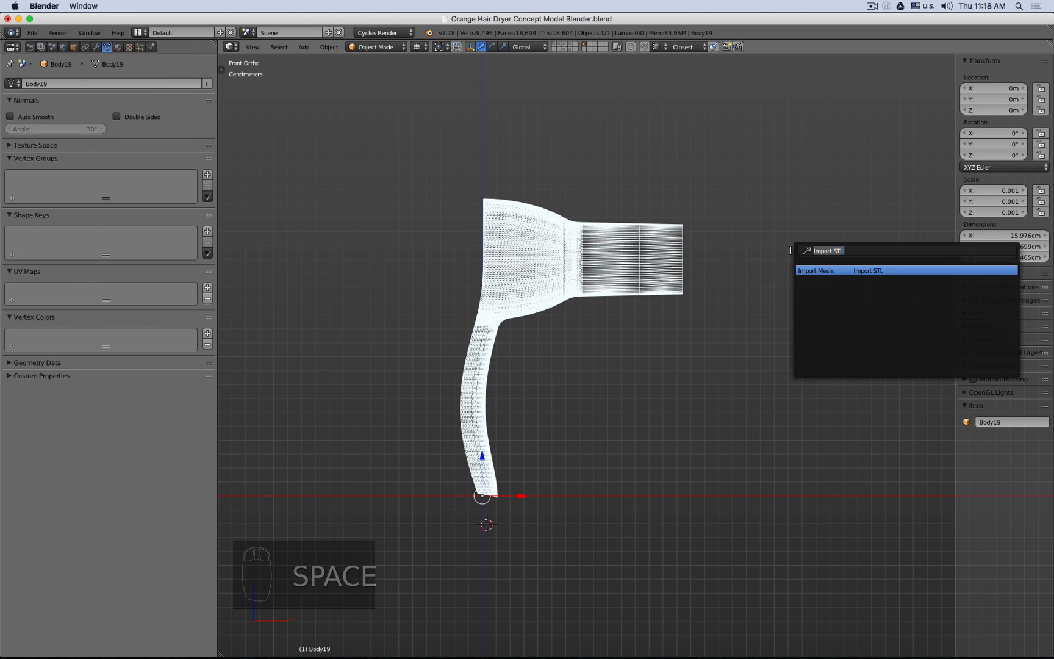
key("Return")
left_click(204, 156)
key("KP_Enter")
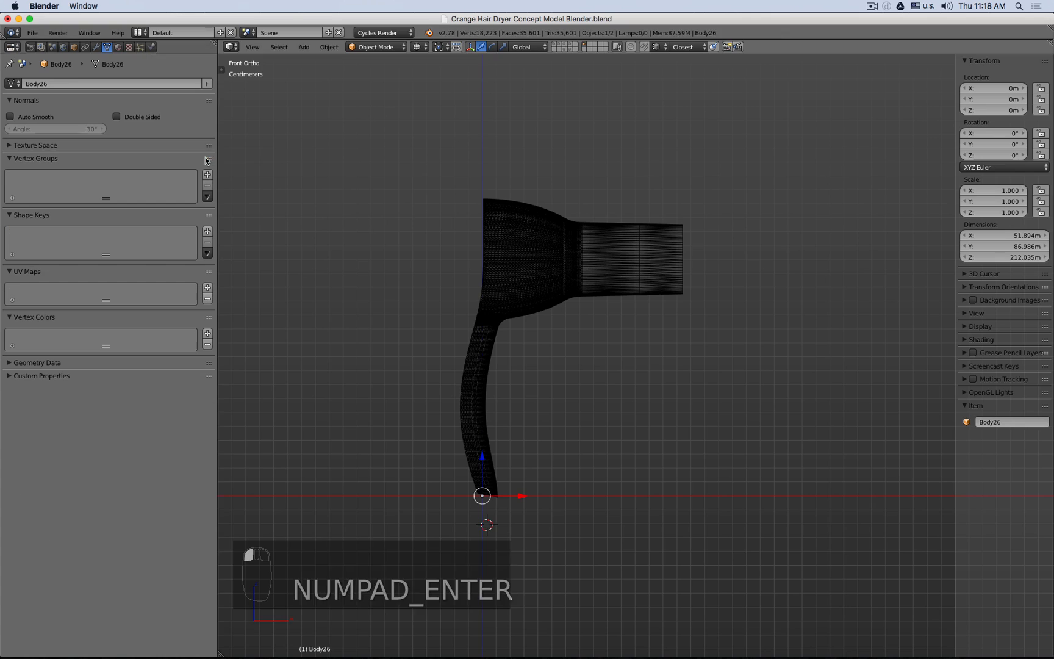
- Set the dimensions of Body26 to 51.894 mm in X, 86.986 mm in Y and 212.035 mm in Z
left_click(1008, 235)
type("51.894mm")
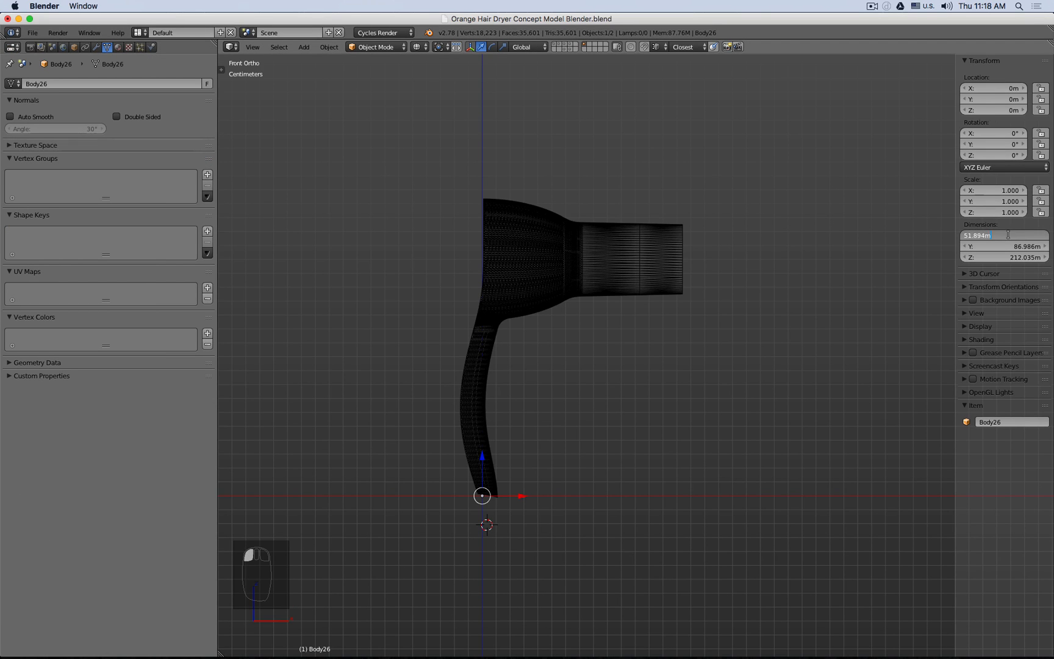
key("Tab")
type("86.986mm")
key("Tab")
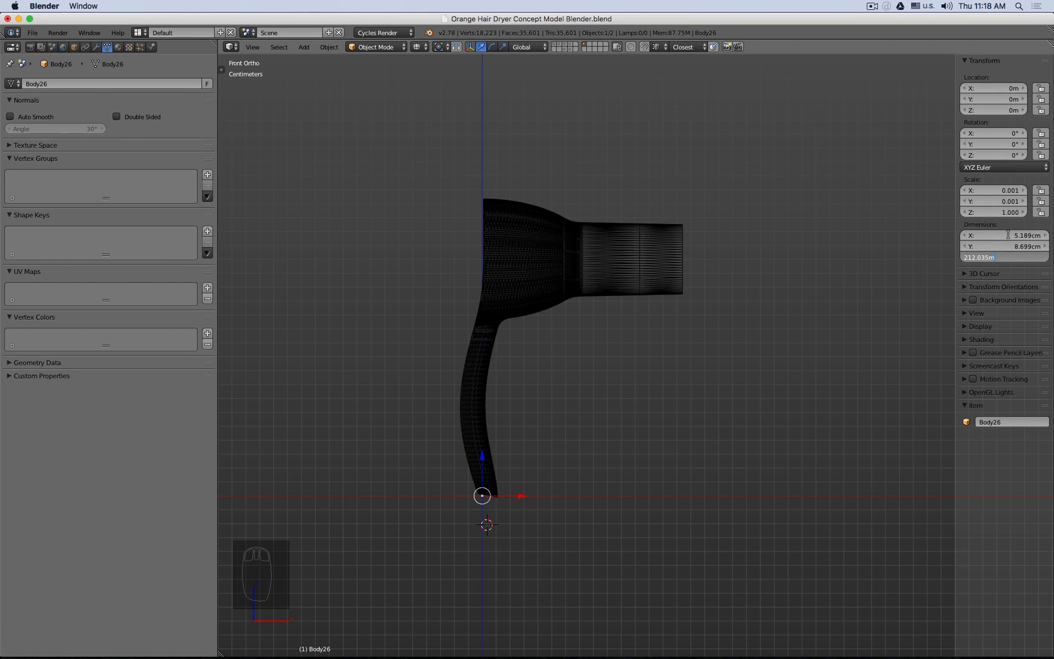
type("212.035mm")
key("Return")
- Display the imported housing parts in solid shading, deselect everything and view them at an angle
key("z")
scroll(611, 208, "up", 5)
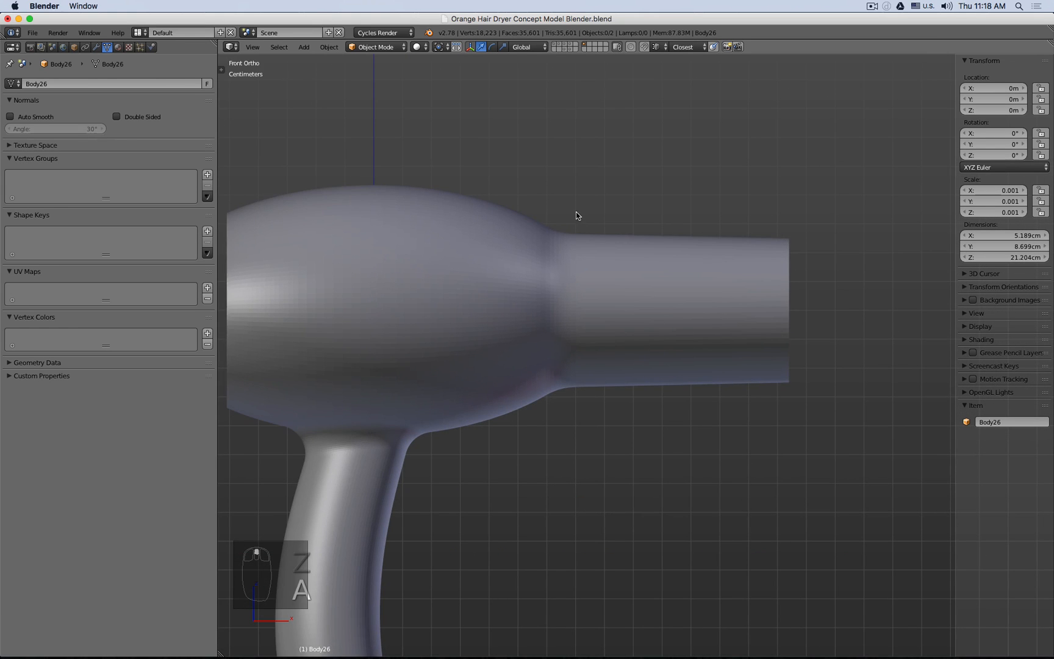
key("a")
middle_click_drag(576, 211, 635, 174)
- Give the front housing part Body19 a new Diffuse BSDF material with an orange colour
left_click(602, 205)
left_click(117, 47)
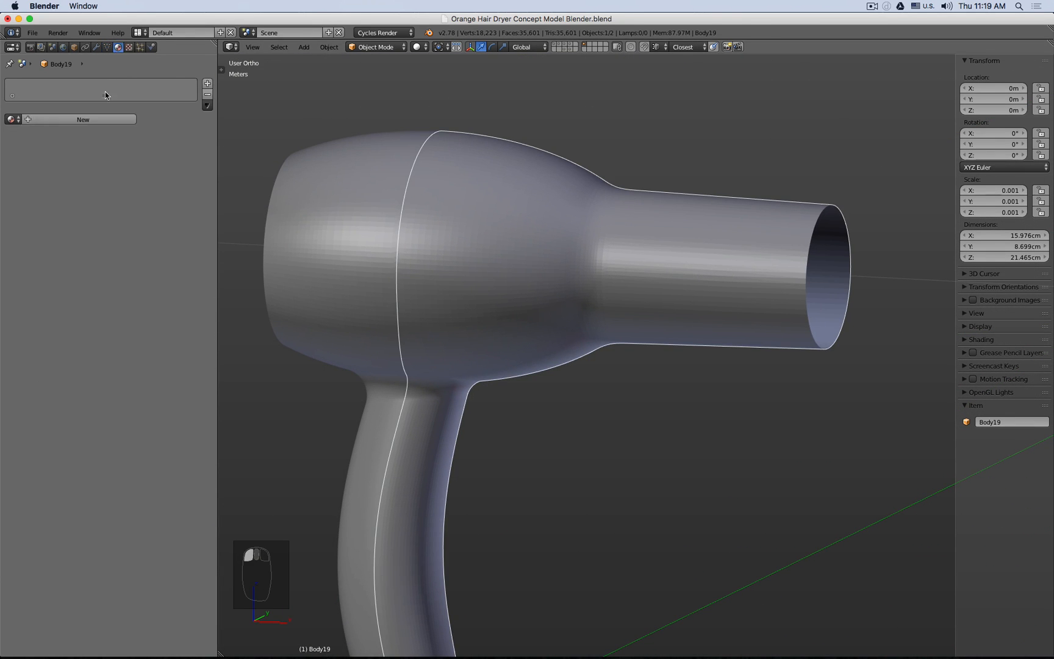
left_click(89, 119)
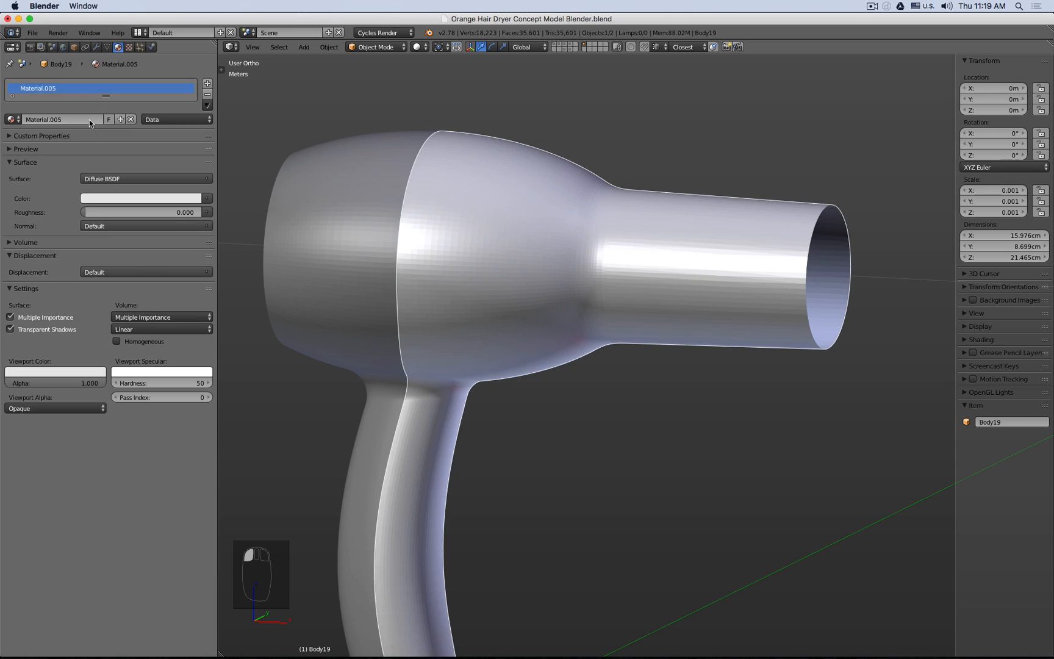
left_click(123, 202)
left_click_drag(127, 109, 110, 115)
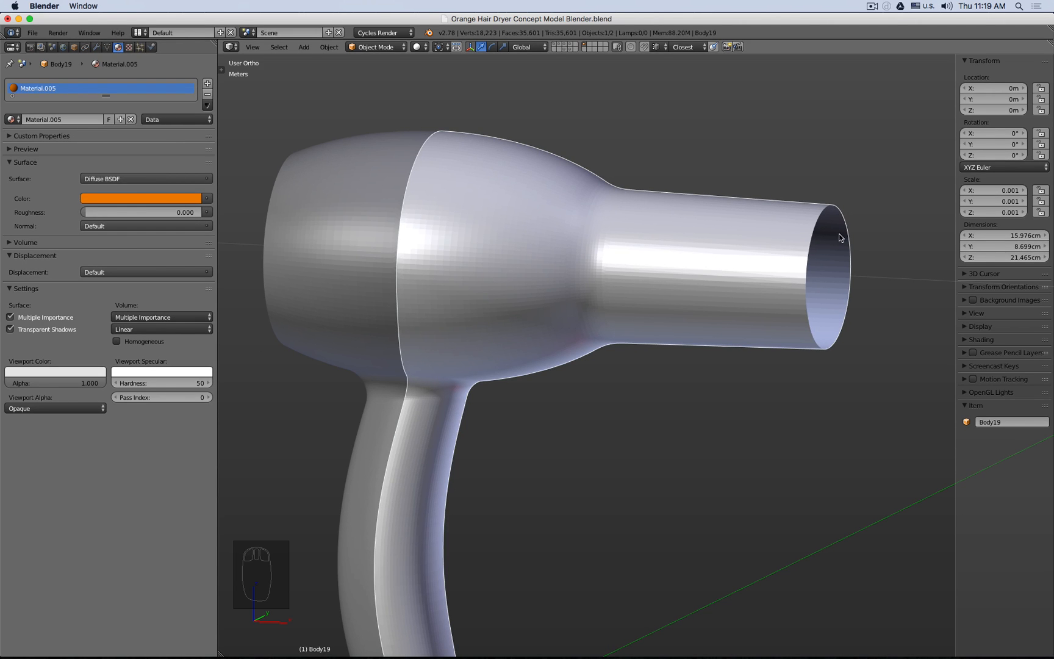
- Split the 3D viewport into two stacked areas and turn the lower one into a Node Editor
left_click_drag(1048, 43, 970, 333)
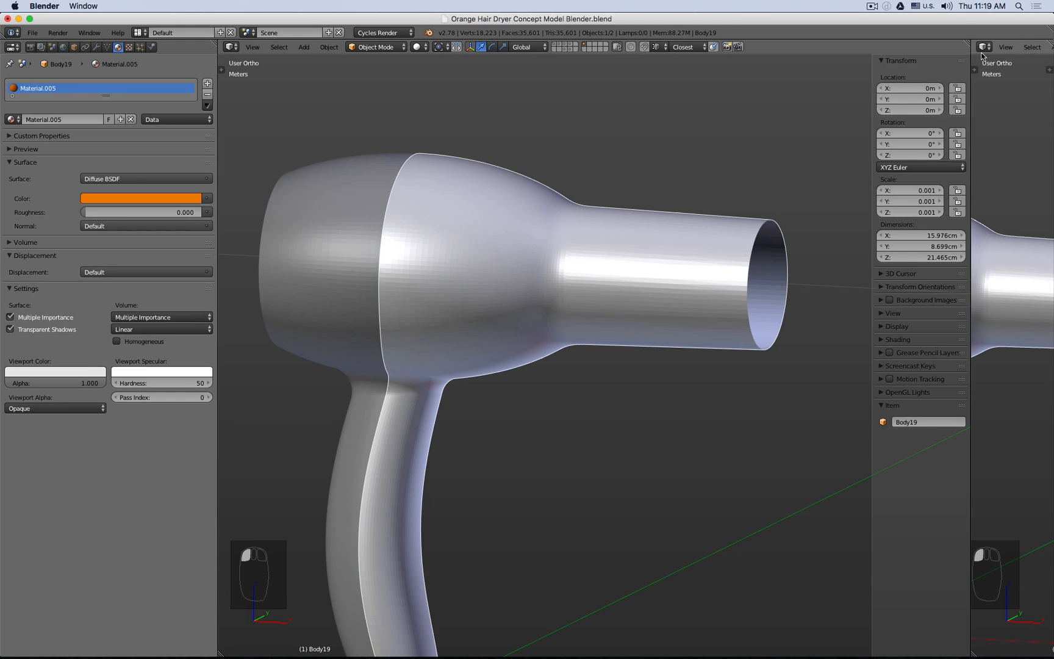
left_click_drag(968, 43, 288, 390)
left_click(232, 403)
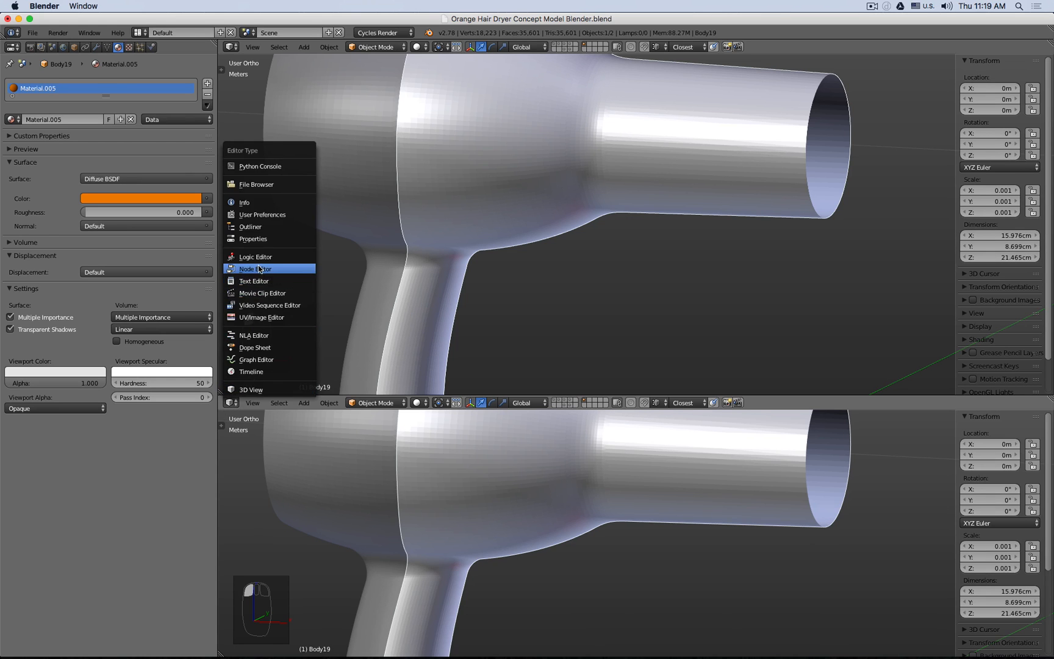
left_click(259, 269)
- Move the Diffuse BSDF node away from the Material Output and add a Glossy BSDF node beneath it
scroll(537, 500, "up", 3)
left_click_drag(537, 518, 392, 445)
key("shift+a")
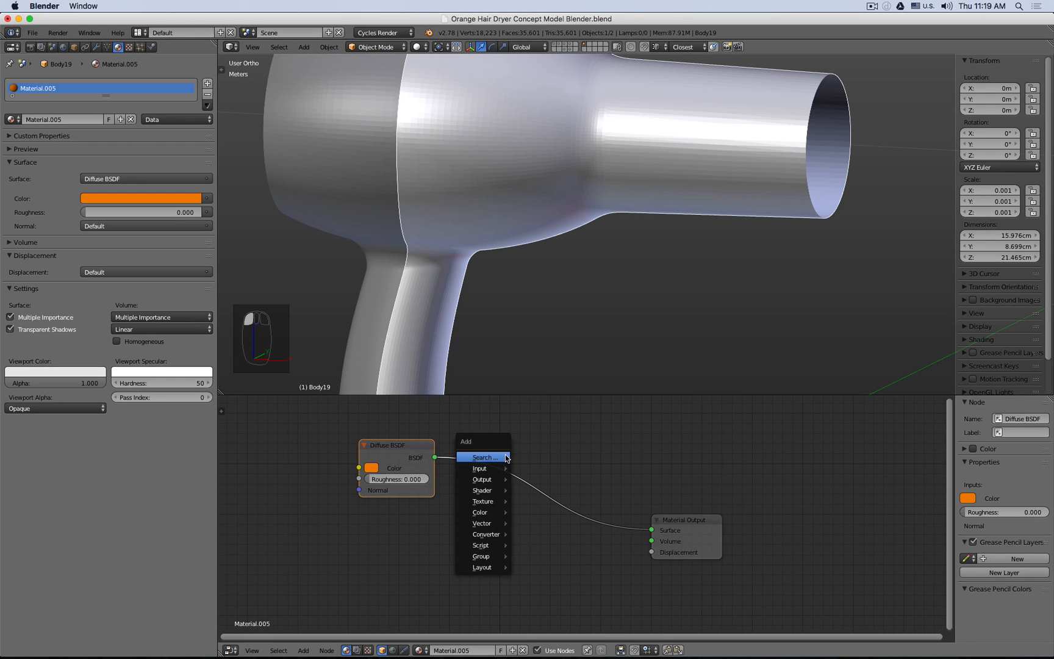
mouse_move(497, 490)
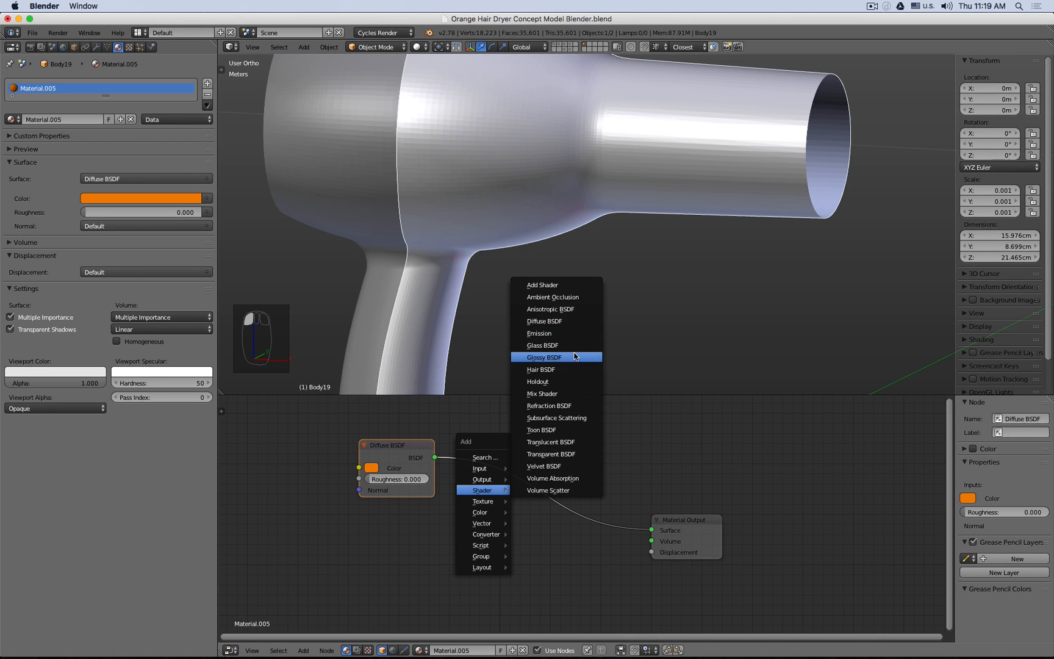
left_click(545, 357)
left_click(418, 536)
- Insert a Mix Shader between the Diffuse BSDF and the Material Output, and connect the Glossy BSDF to its free shader input
key("shift+a")
mouse_move(574, 444)
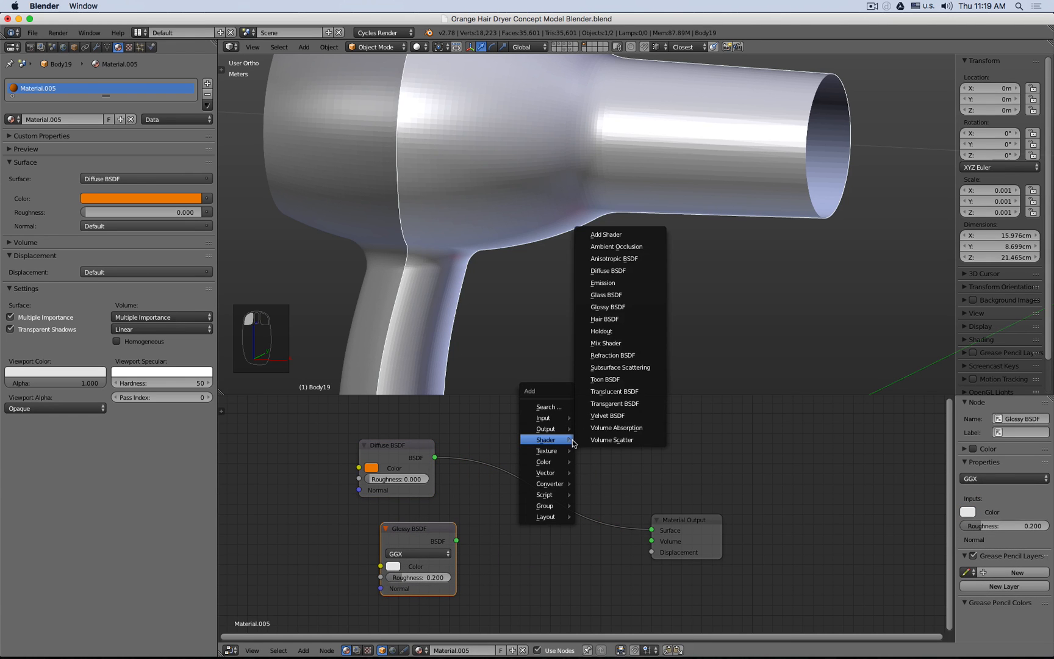
left_click(628, 343)
left_click(545, 473)
left_click_drag(457, 540, 511, 508)
- Add a Fresnel input node and connect it to the Mix Shader's Fac input
middle_click_drag(444, 415, 478, 515)
key("shift+a")
mouse_move(423, 447)
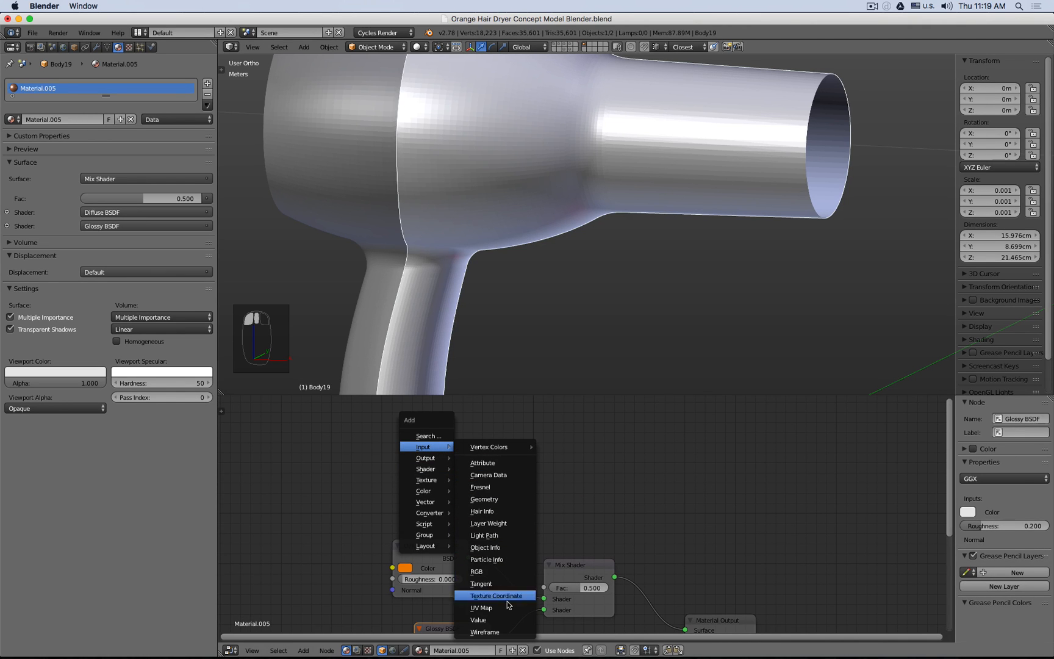
left_click(483, 487)
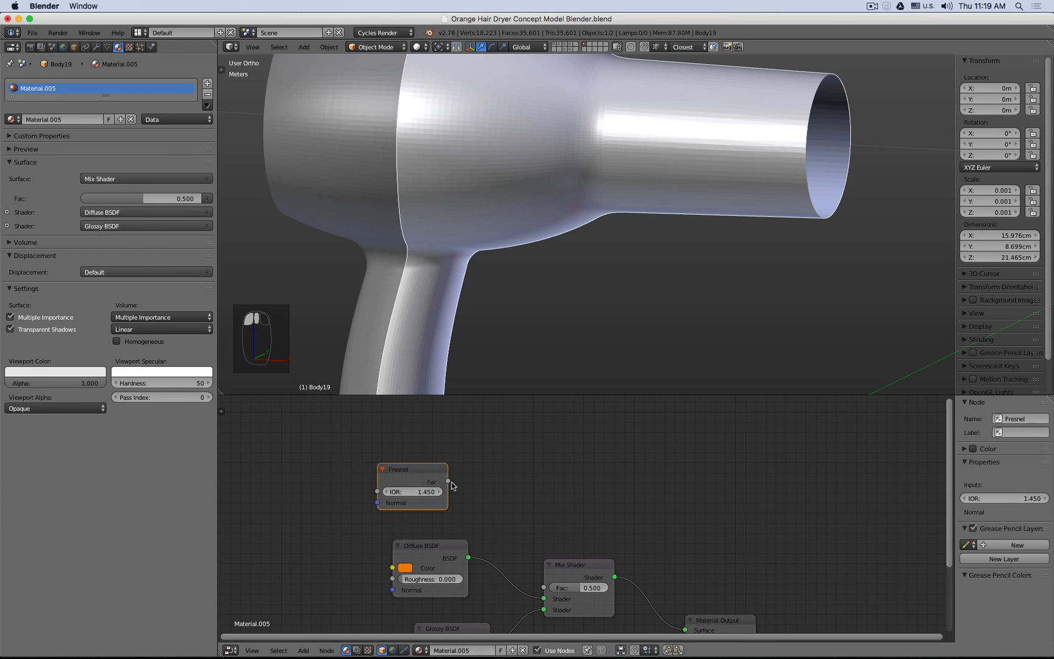
left_click_drag(448, 482, 546, 587)
middle_click_drag(621, 517, 610, 450)
- Apply Shade Smooth to the front housing Body19 and copy the Diffuse BSDF orange to its material's viewport colour
scroll(565, 211, "down", 4)
key("space")
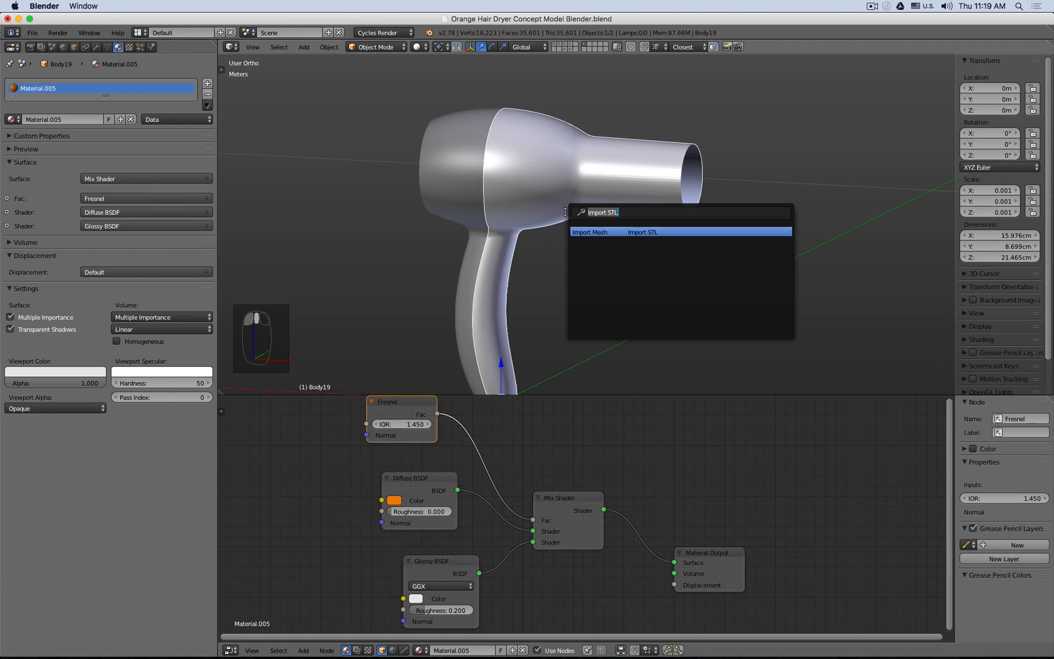
type("shade")
key("Return")
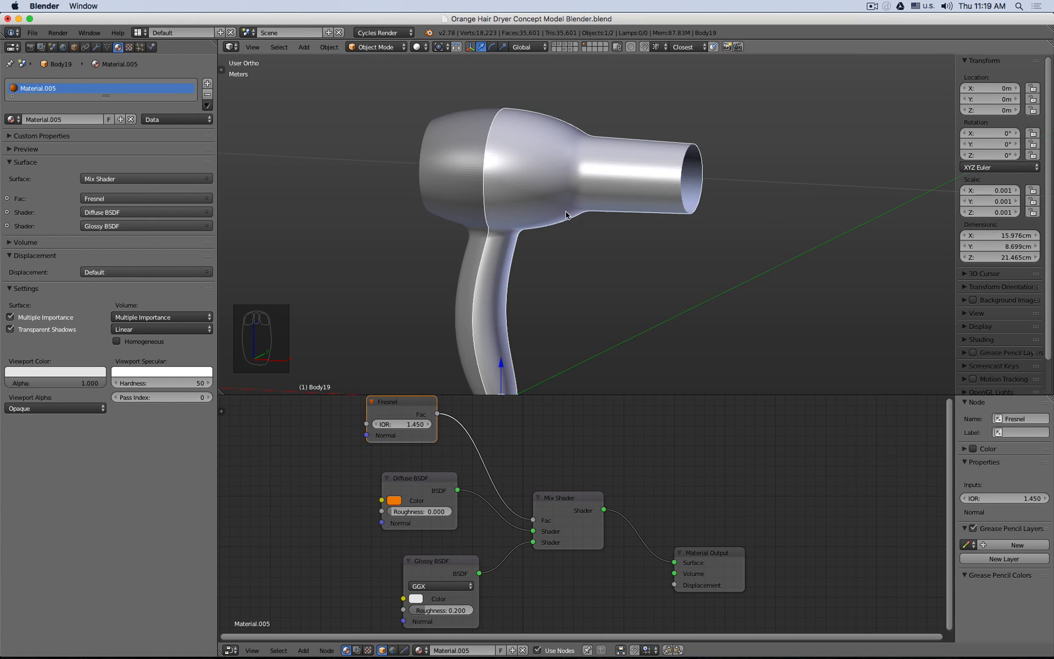
left_click_drag(395, 501, 58, 371)
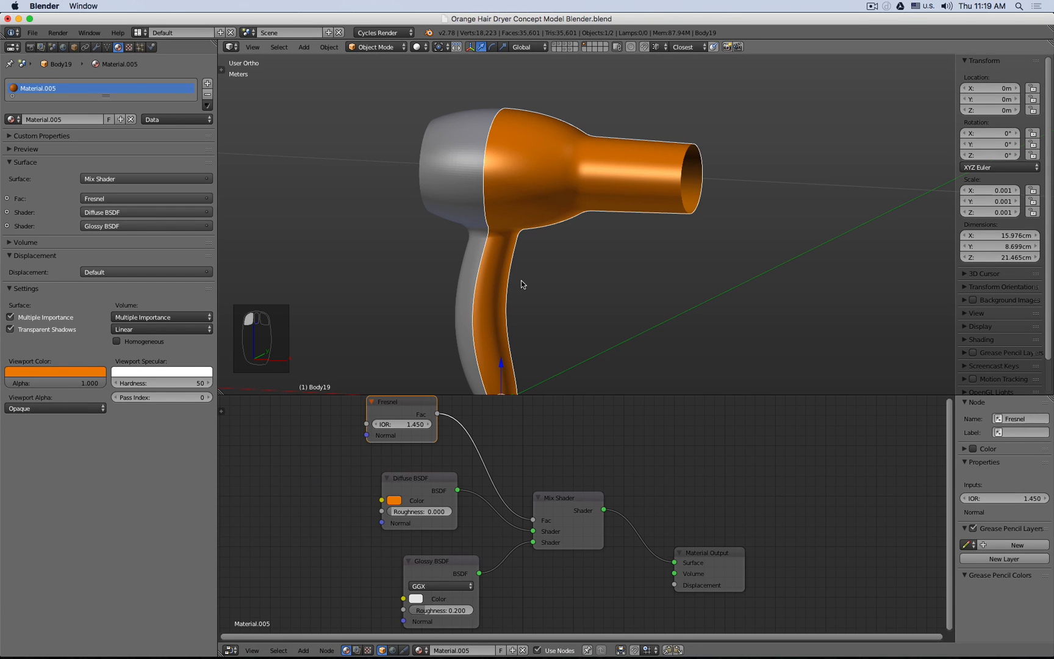
- Assign Material.005 to the rear housing Body26, make it a single-user copy and name the copy Orange Flat
right_click(449, 157)
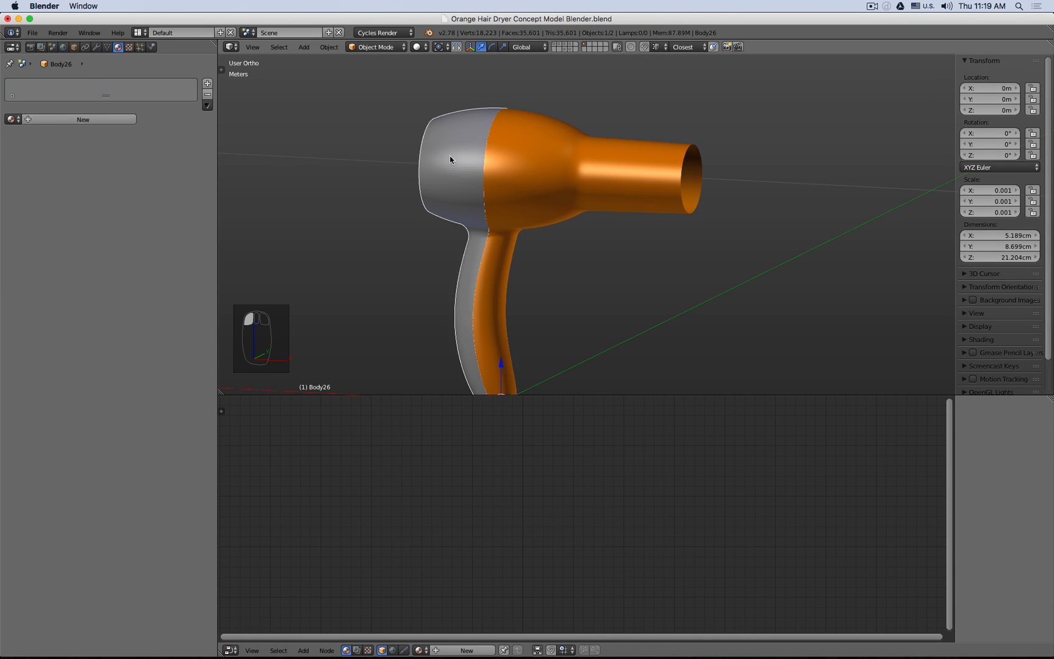
left_click(19, 116)
left_click(61, 201)
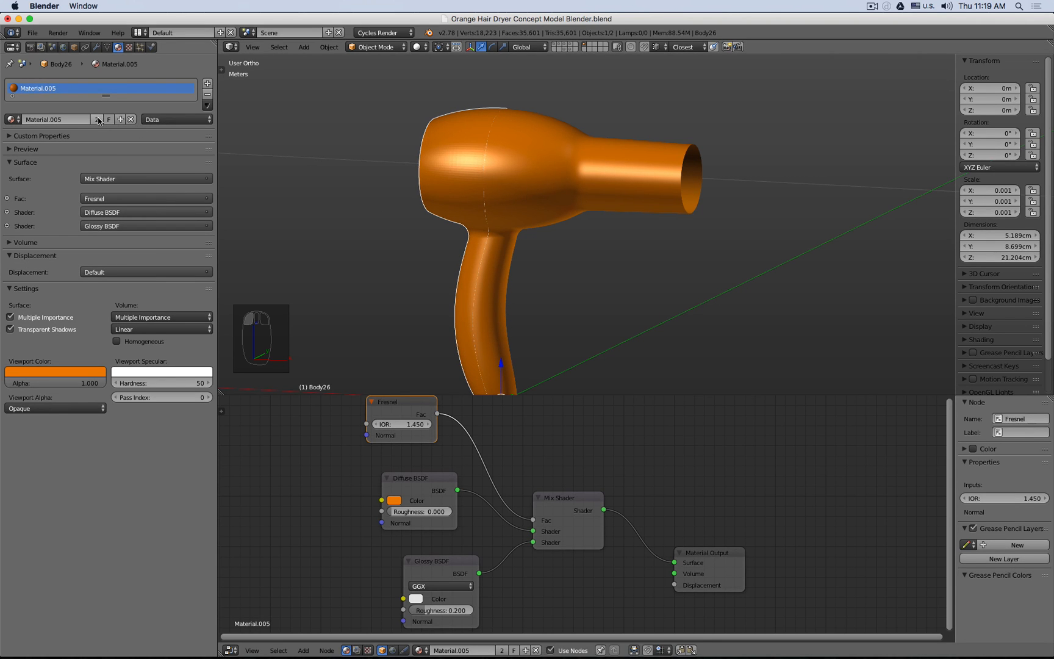
left_click(98, 120)
double_click(73, 119)
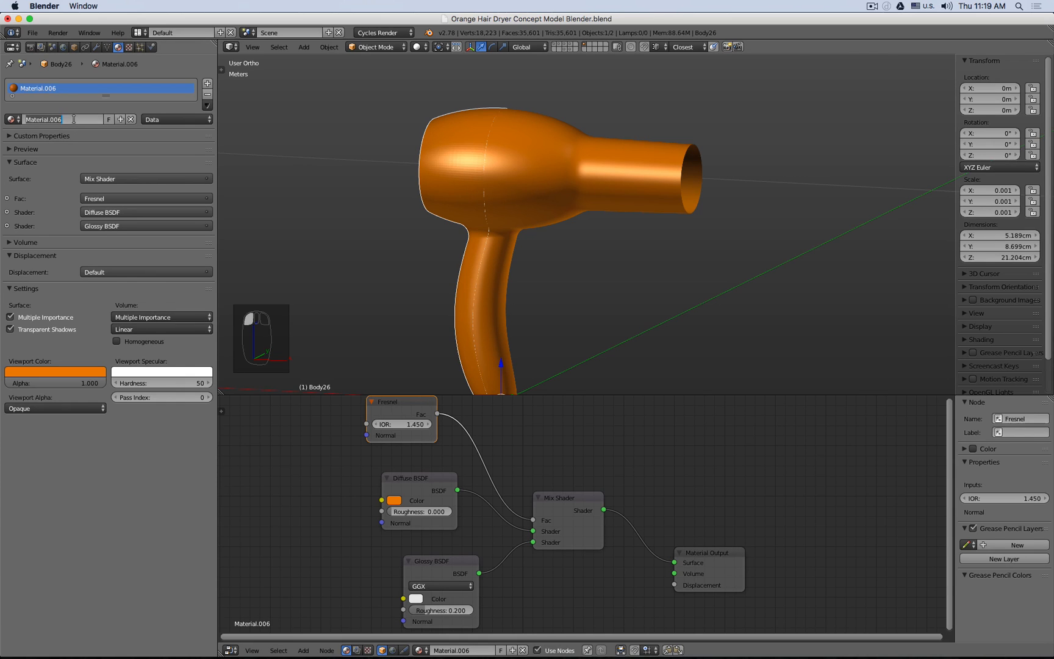
type("Orange Flat")
key("Return")
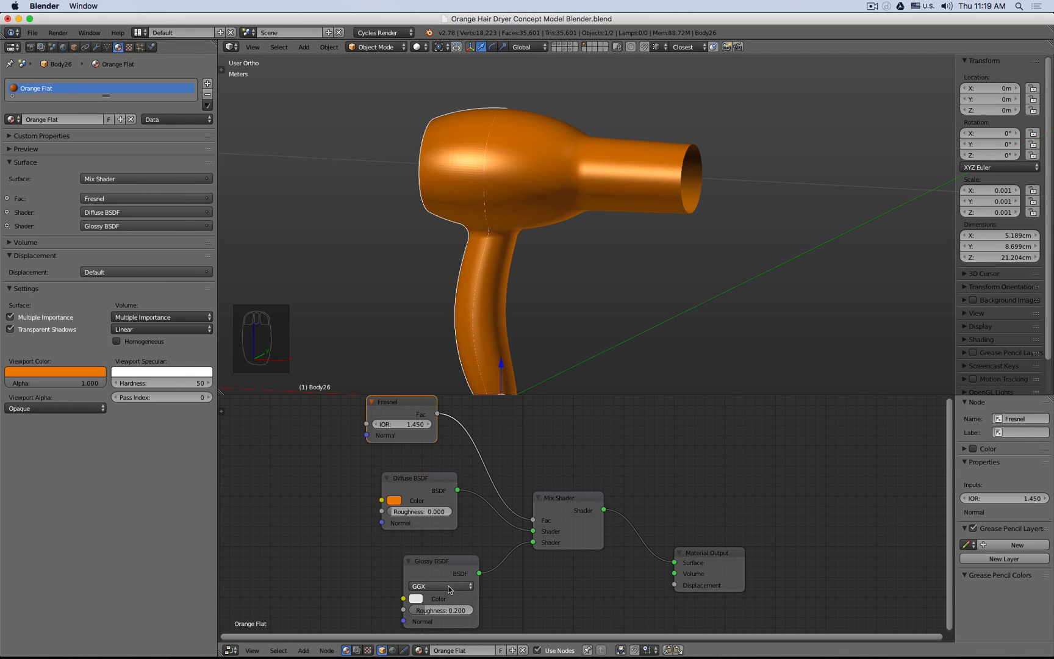
- Rename the front housing's material Orange Smooth and set its Glossy BSDF roughness to 0
right_click(532, 137)
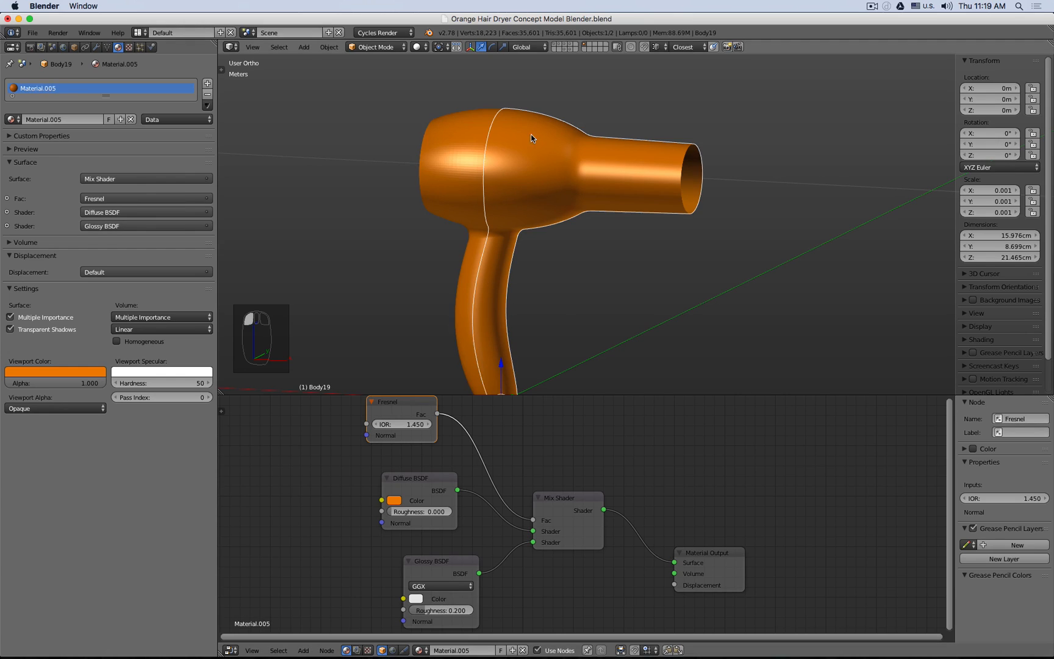
left_click(66, 117)
type("Org")
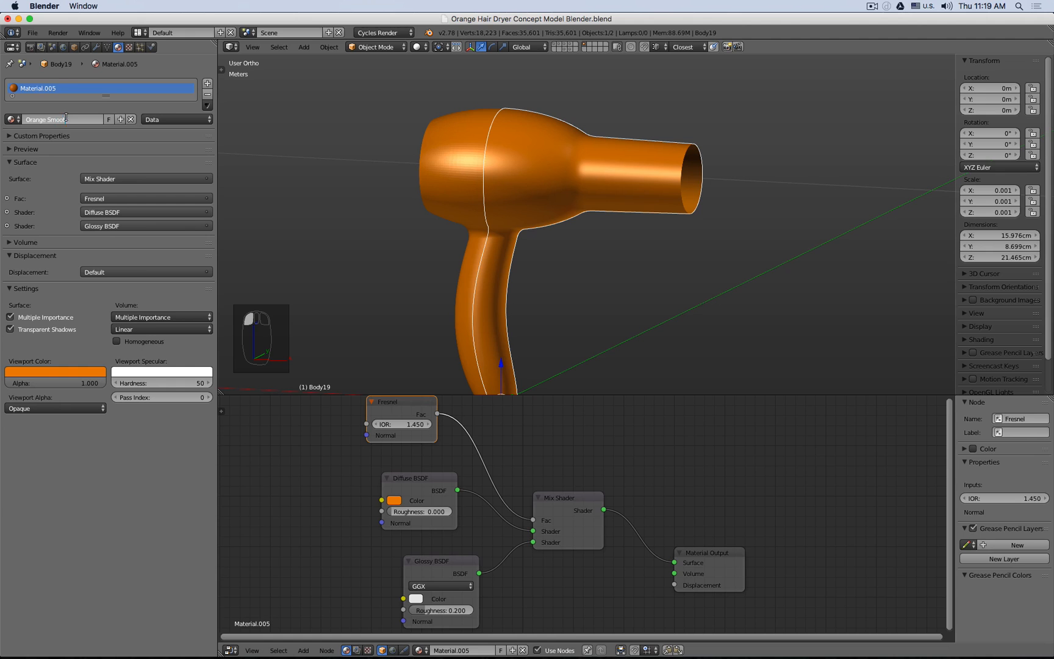
key("Return")
left_click(443, 610)
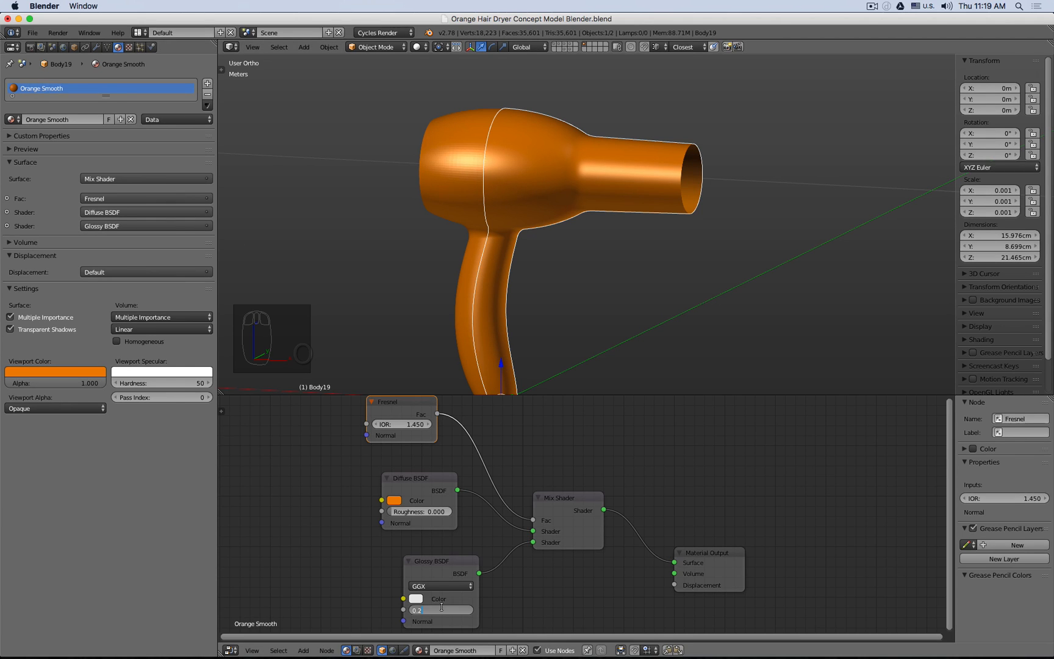
type("0")
key("Return")
- Apply Shade Smooth to the rear housing Body26
left_click(455, 138)
key("space")
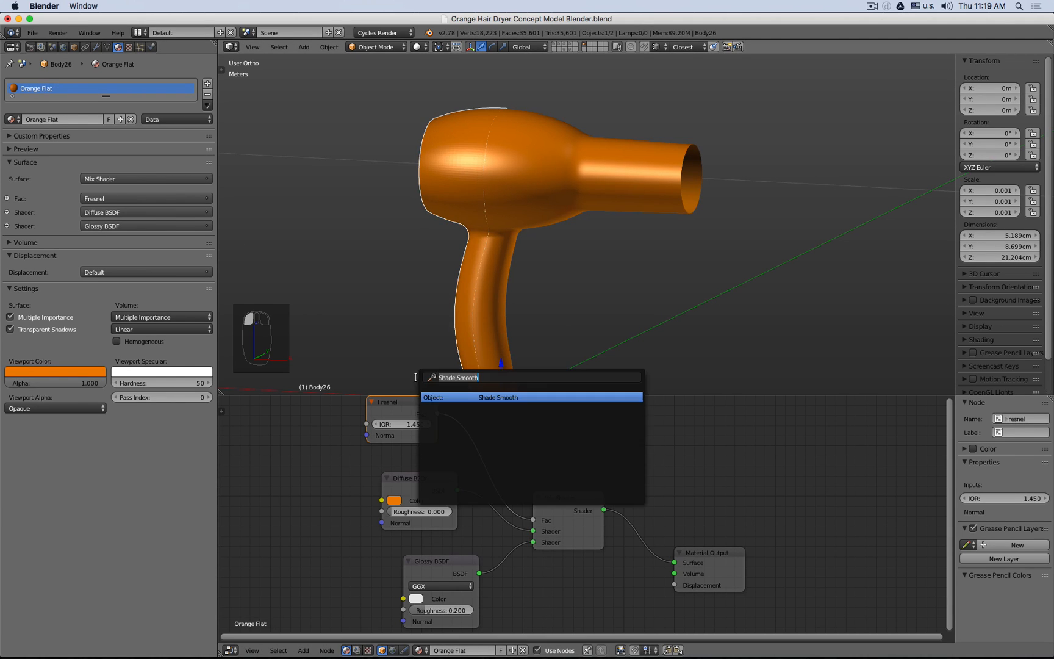
key("Return")
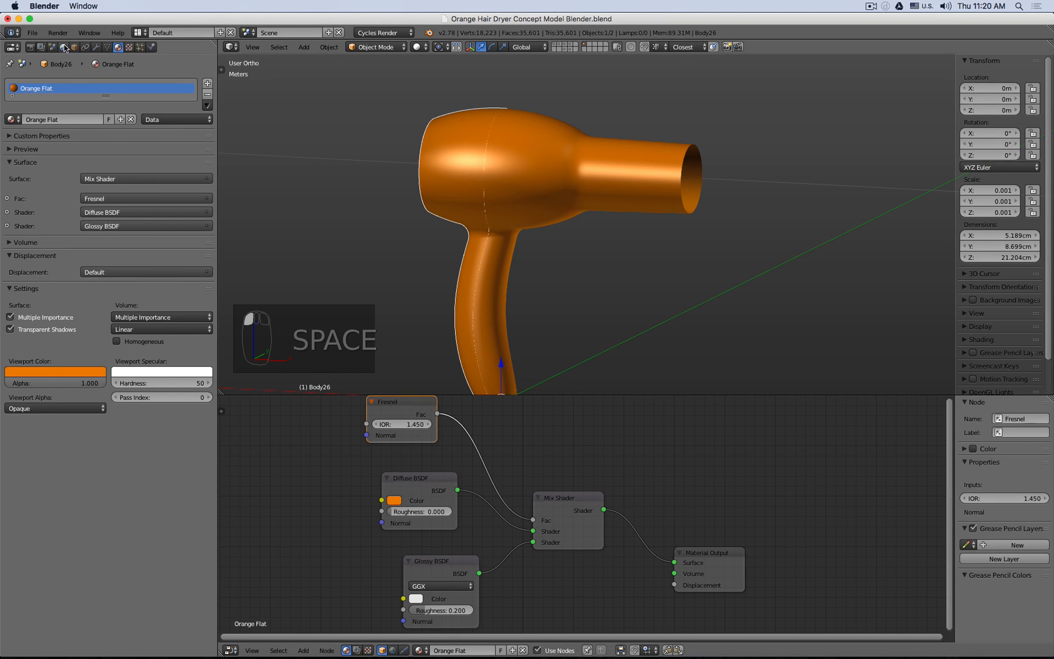
- Add an area lamp and raise it above the hair dryer to a Z location of about 32.66 cm
key("shift+a")
mouse_move(446, 337)
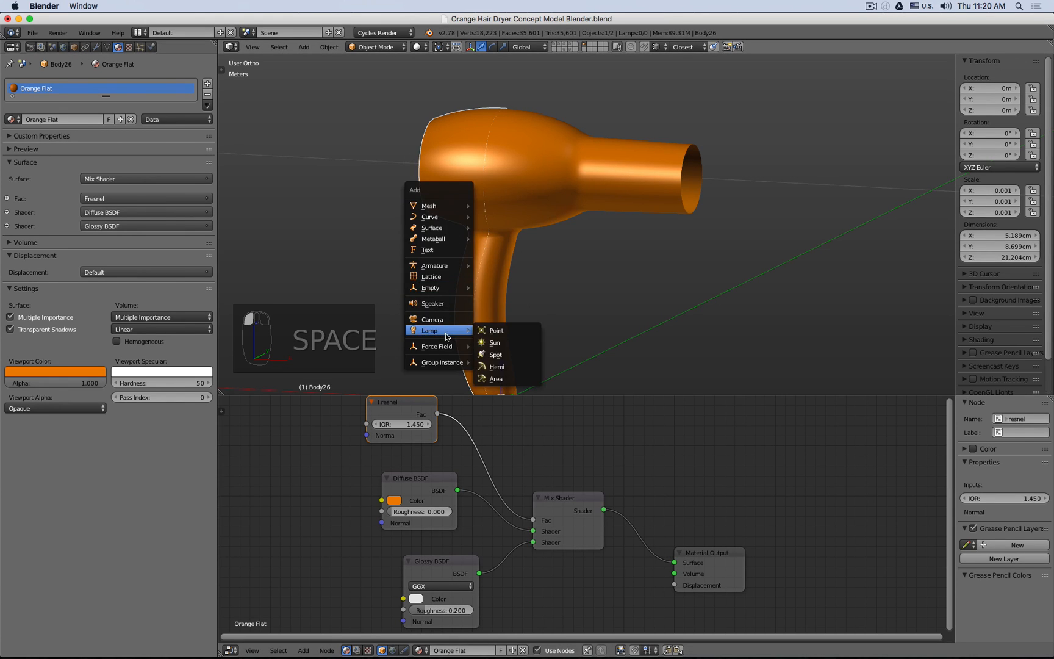
left_click(495, 379)
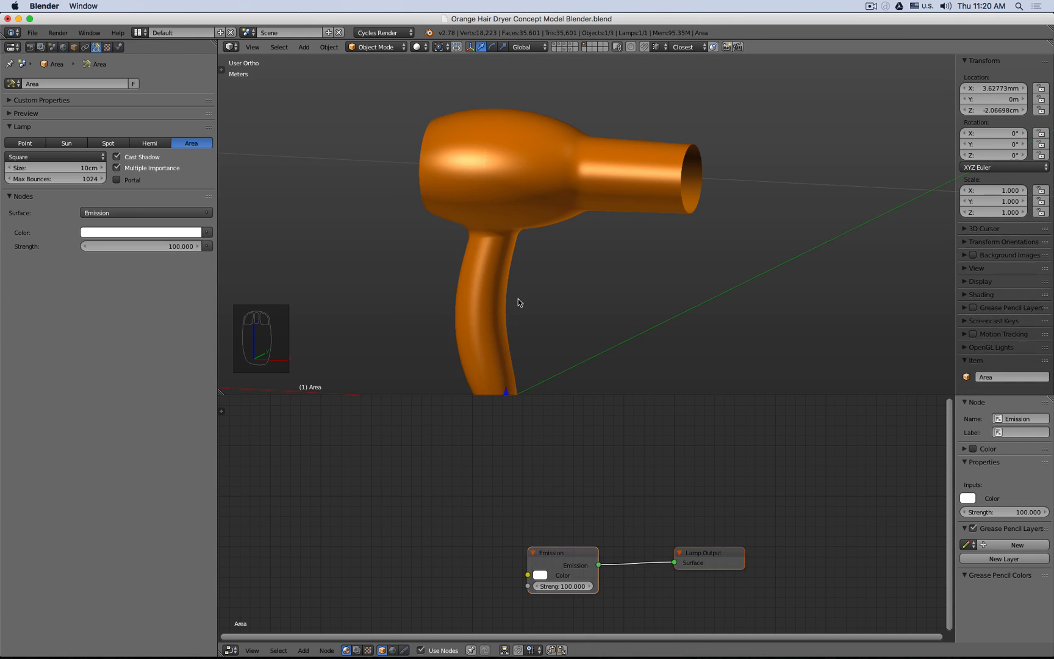
scroll(524, 312, "down", 4)
left_click_drag(512, 309, 522, 183)
- Preview the scene in rendered shading and set the area lamp's strength to 1
key("shift+z")
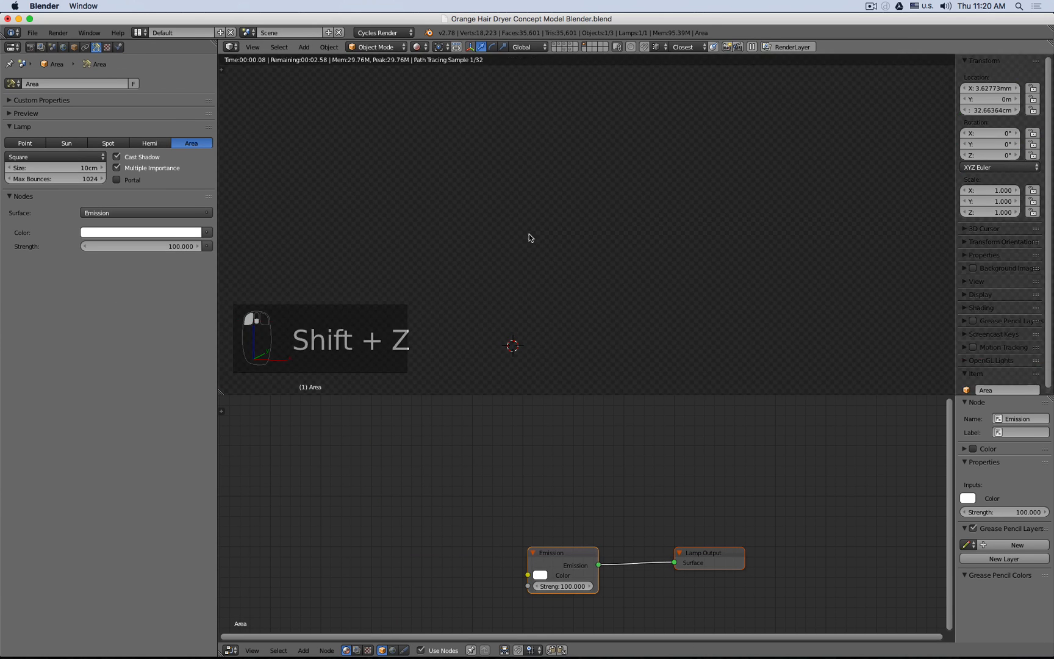
scroll(518, 244, "up", 6)
left_click(186, 246)
type("1")
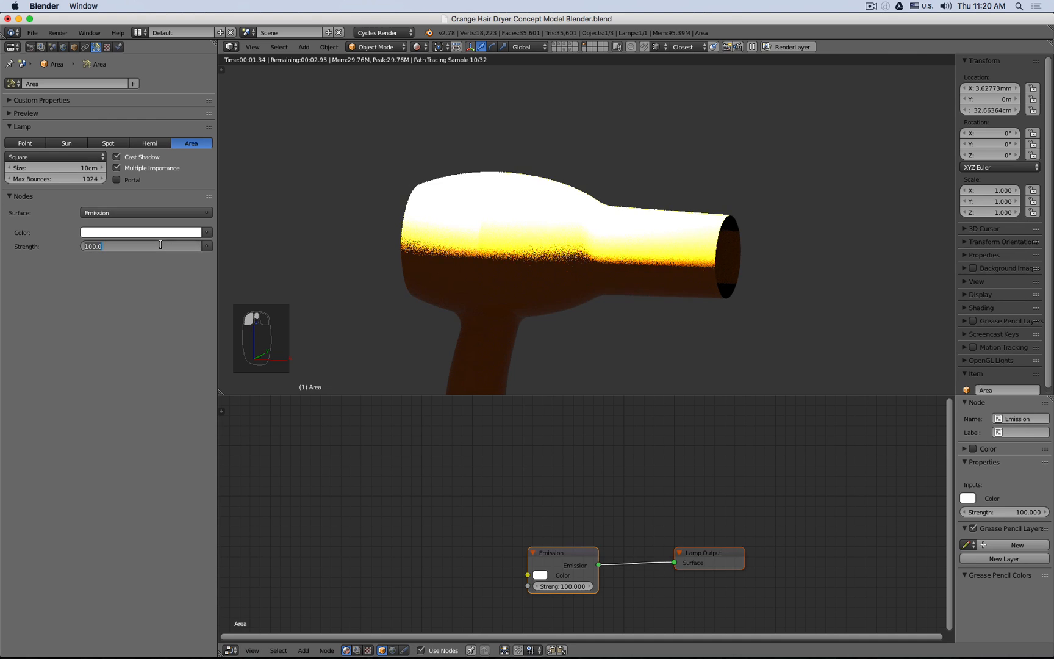
key("Return")
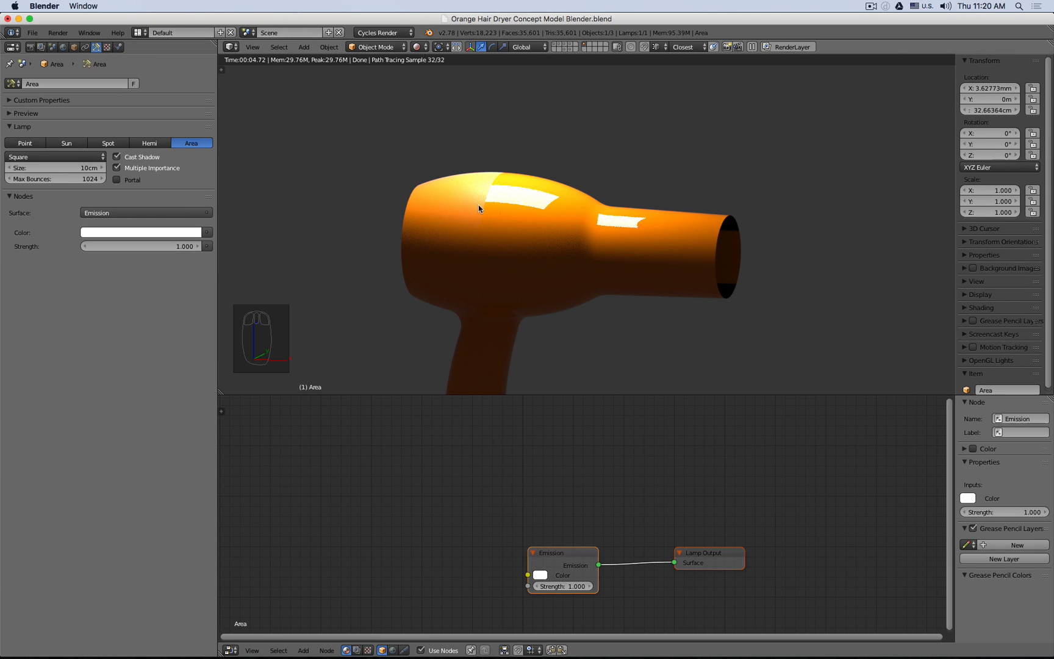
middle_click_drag(572, 212, 661, 221)
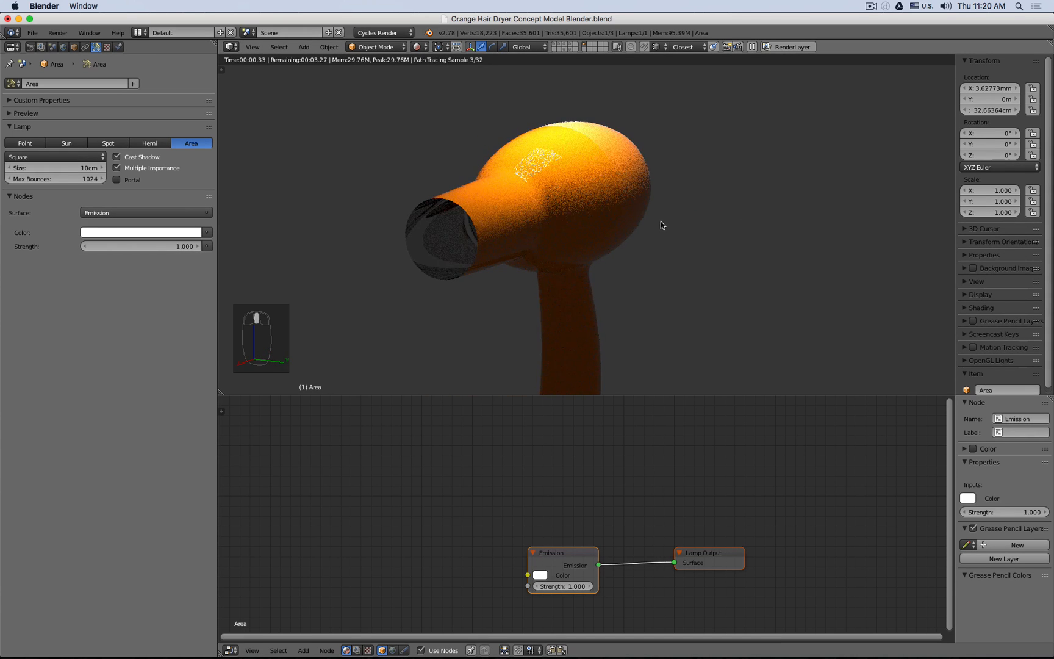
middle_click_drag(726, 217, 676, 216)
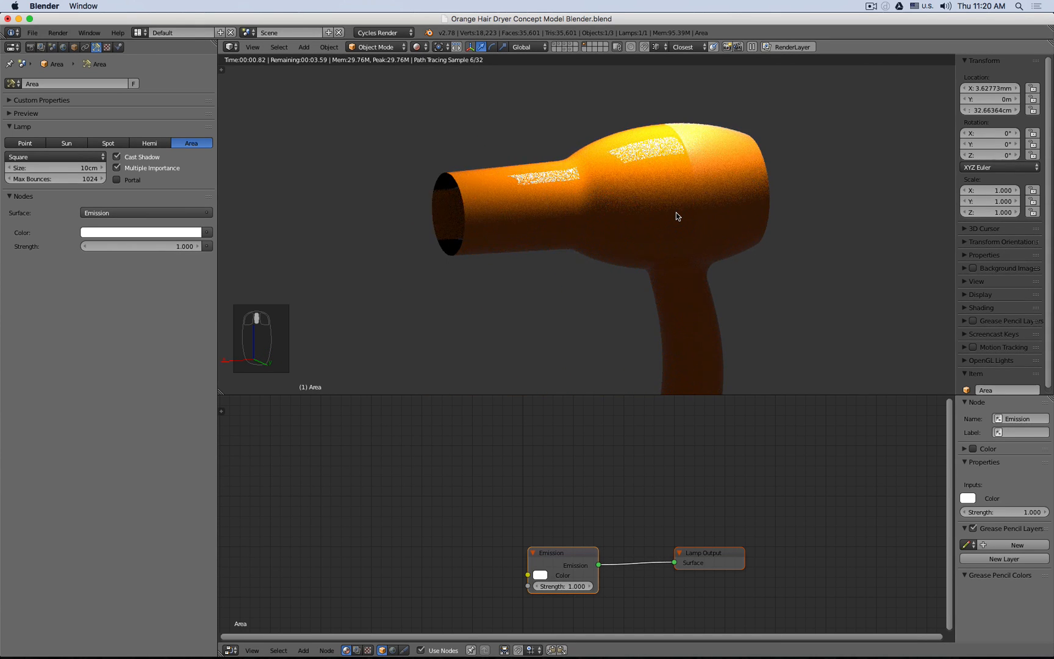
- Return to solid shading in front view and link the rear housing's Orange Flat material to the front housing
key("KP_1")
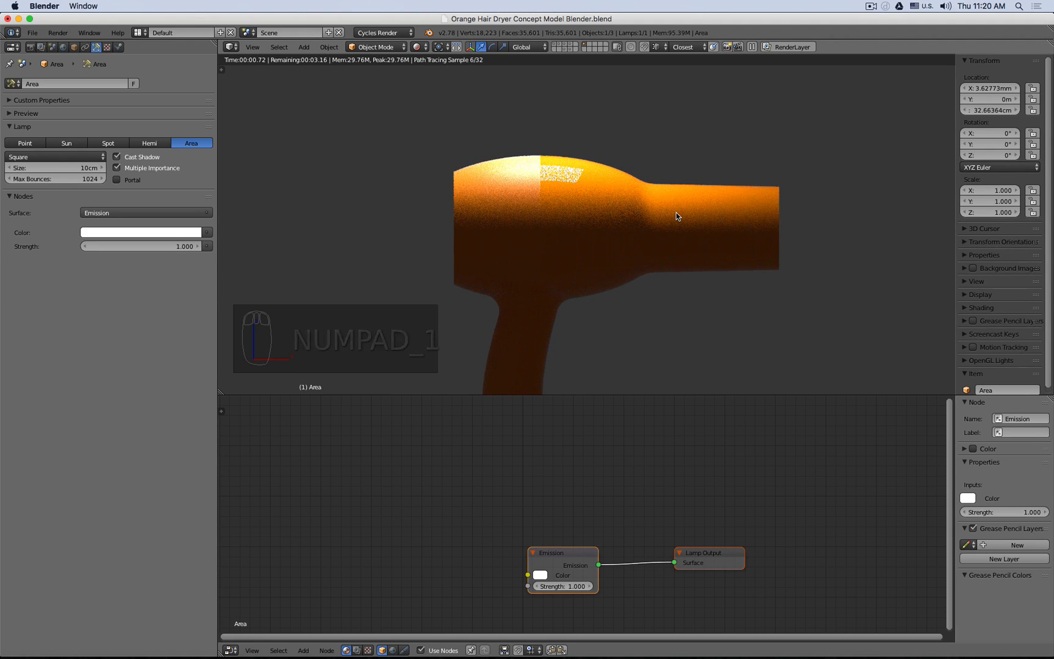
key("z")
key("z")
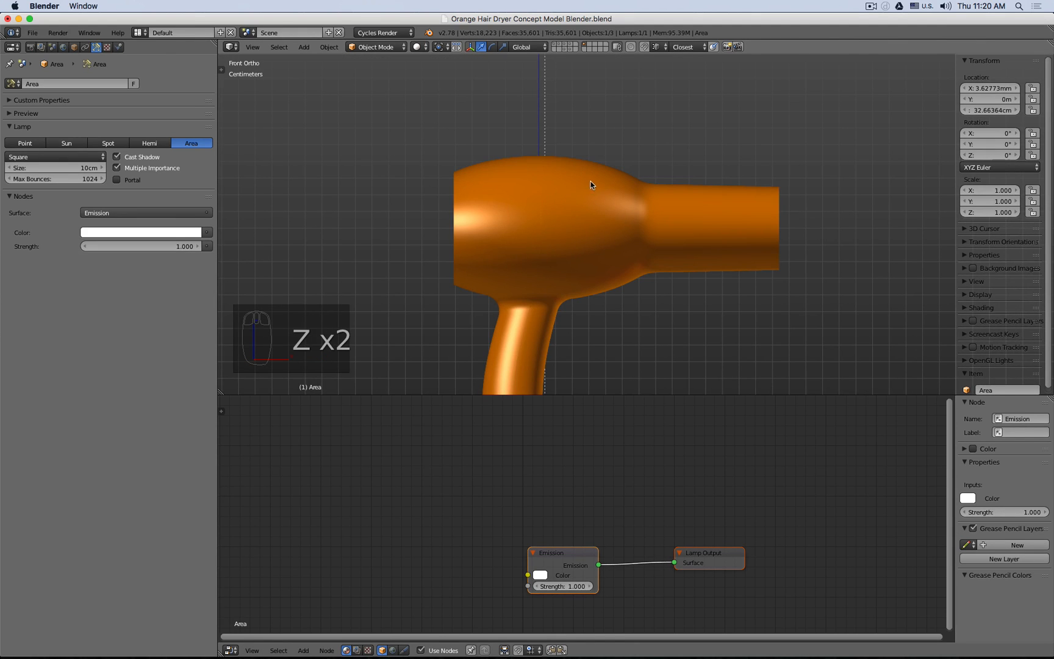
left_click(498, 170)
key("ctrl+l")
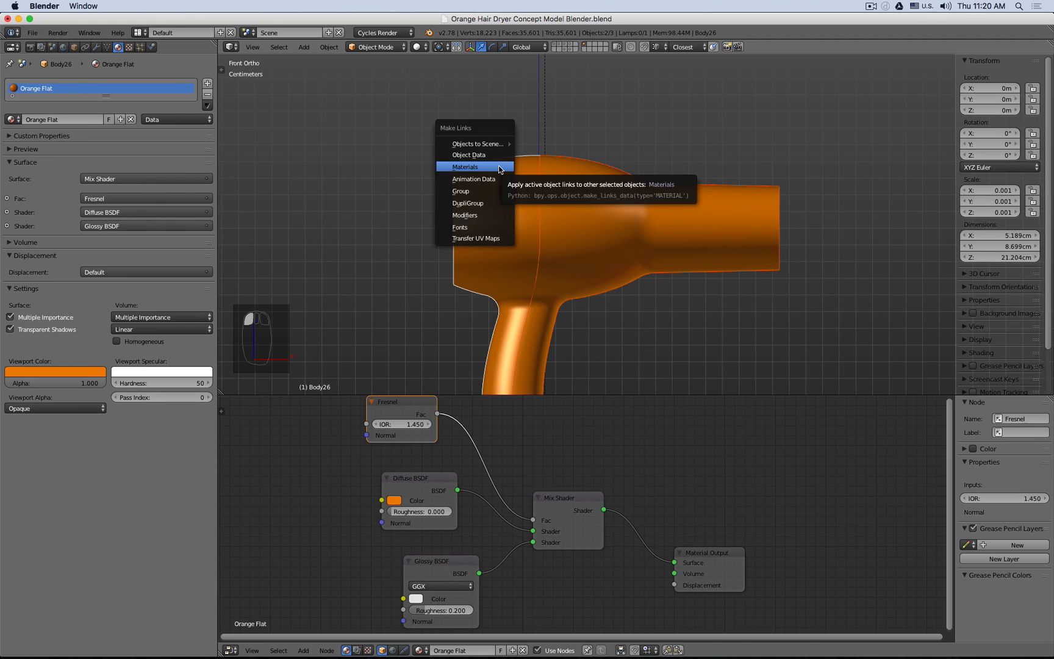
left_click(499, 166)
- Examine the seam between the two housing parts in rendered shading, and return to solid shading
key("shift+z")
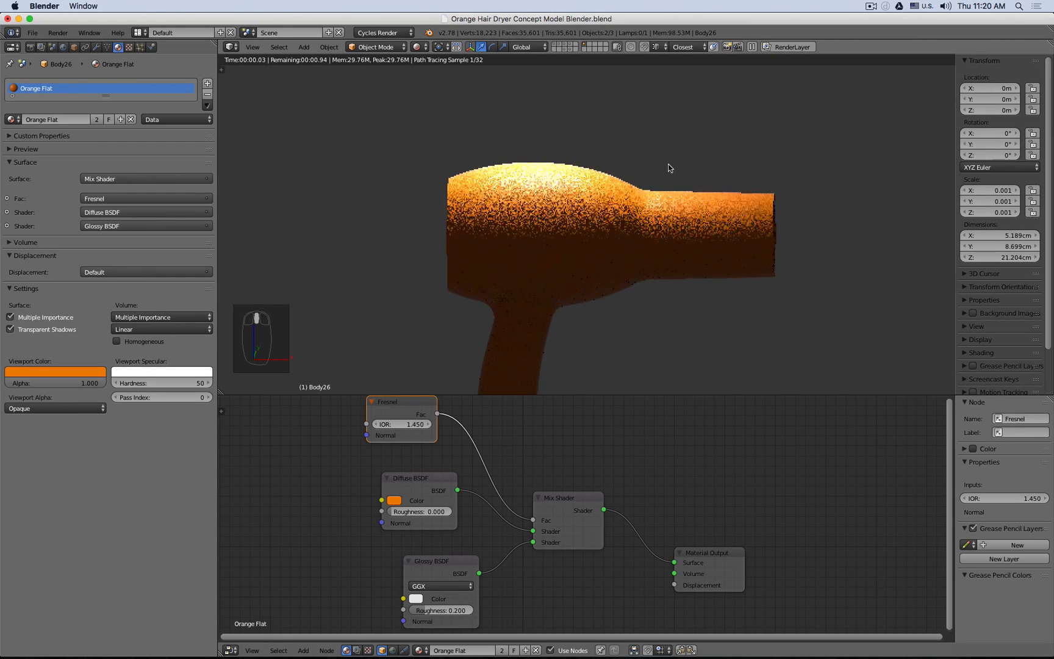
middle_click_drag(671, 167, 749, 171)
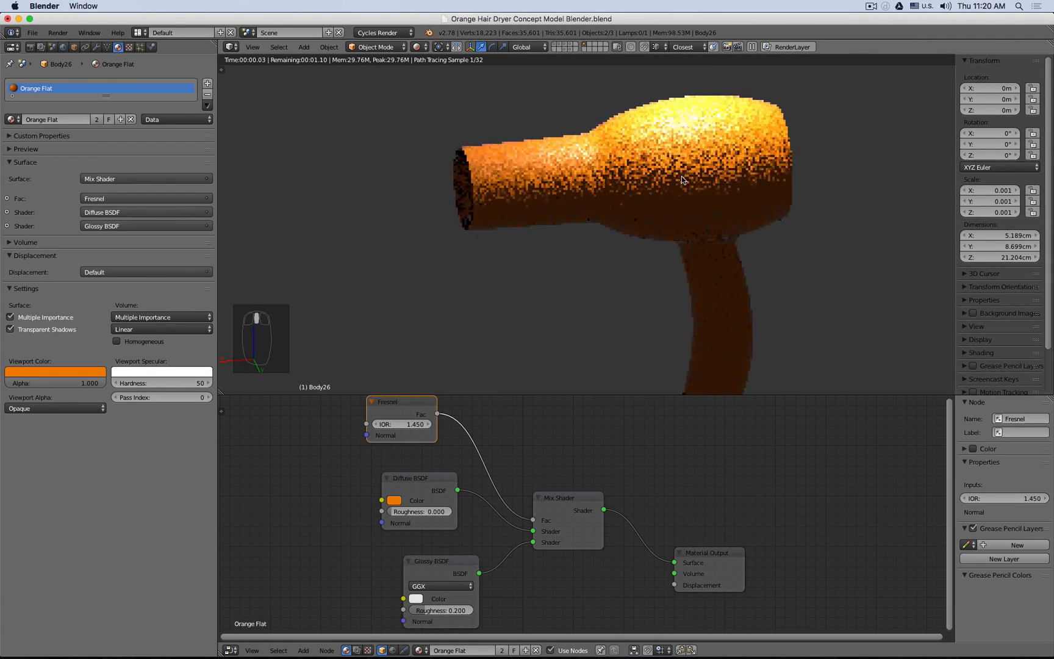
scroll(776, 154, "up", 5)
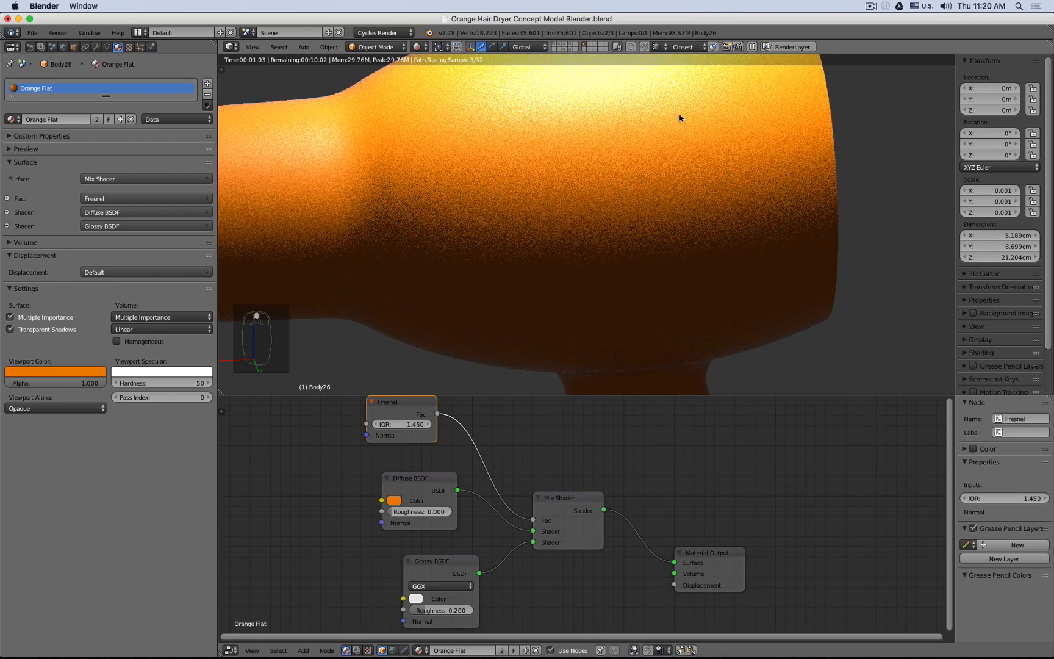
middle_click_drag(682, 120, 666, 255, "shift")
scroll(630, 247, "up", 4)
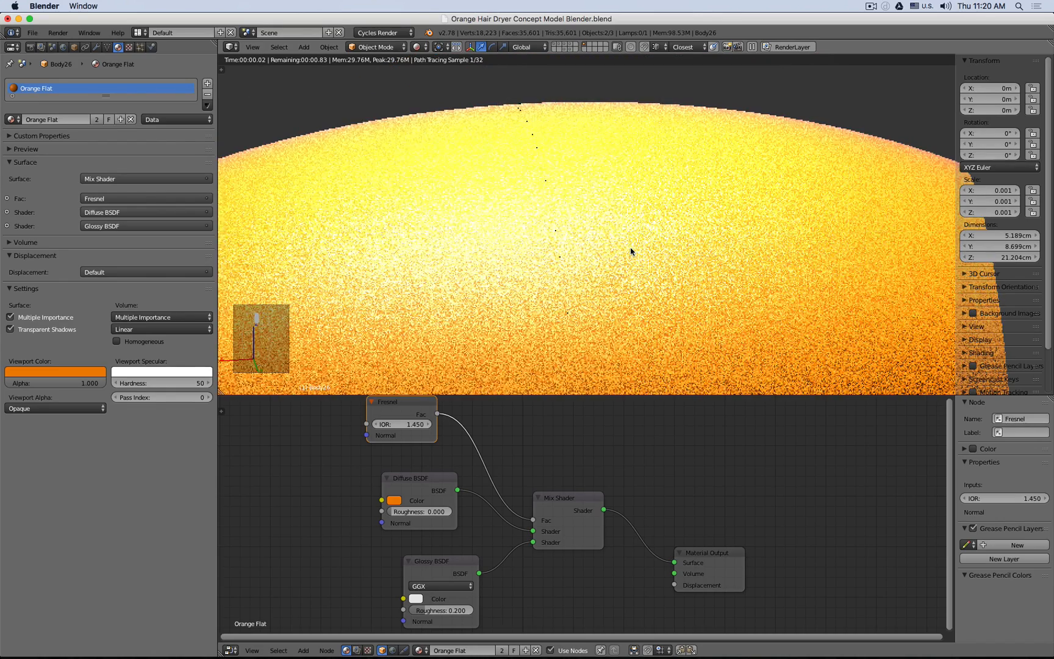
scroll(559, 299, "down", 4)
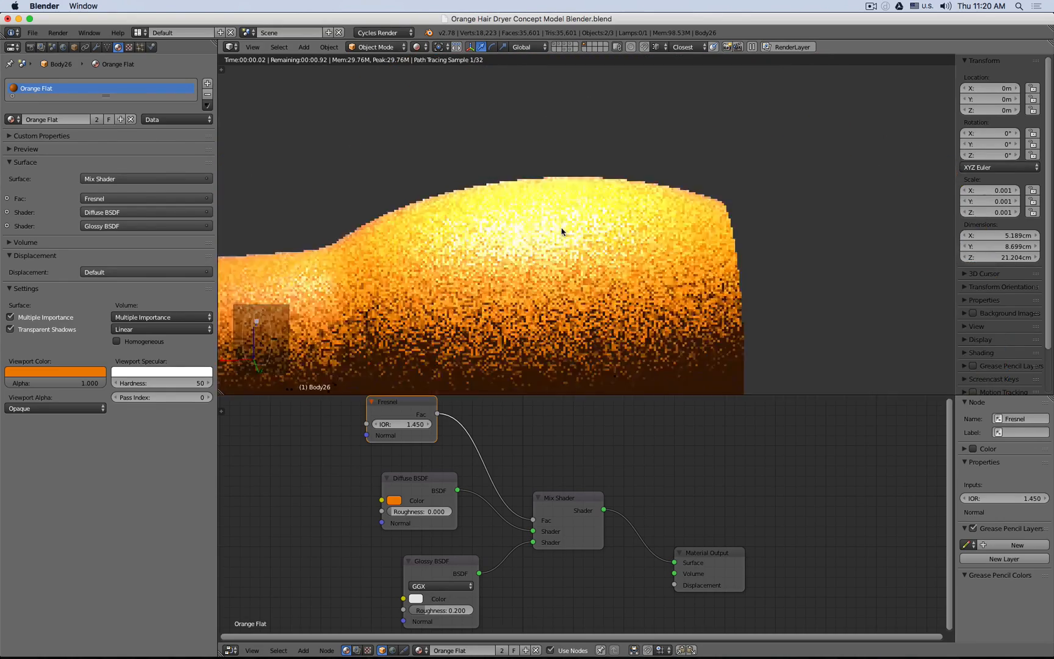
key("z")
key("z")
scroll(496, 271, "down", 3)
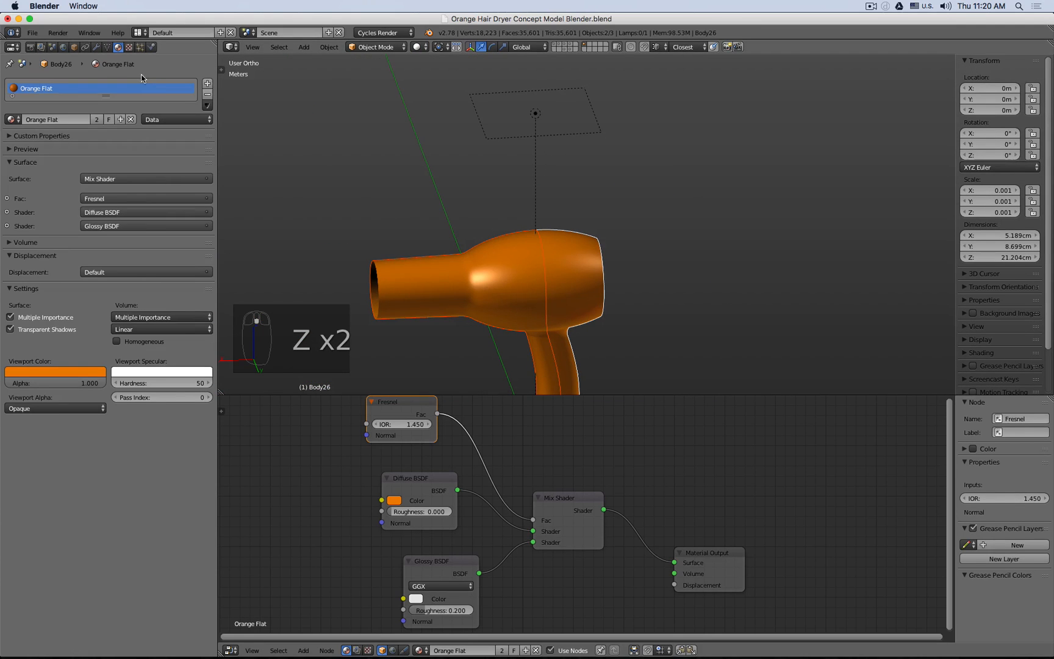
- Set the world background colour to a very light grey
left_click(63, 47)
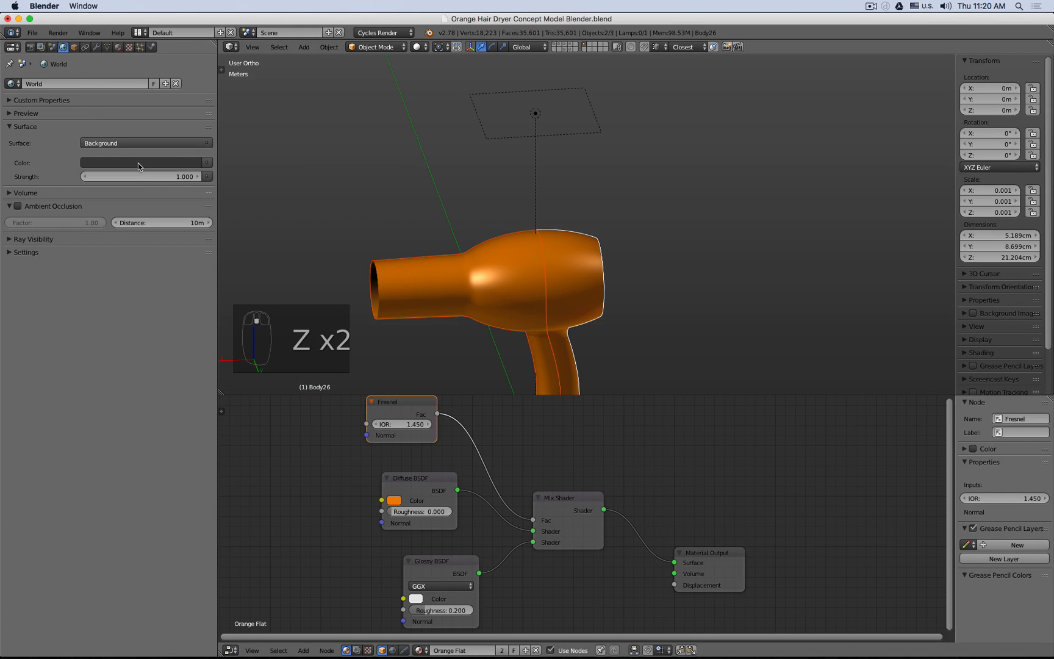
left_click(136, 163)
left_click_drag(175, 189, 175, 186)
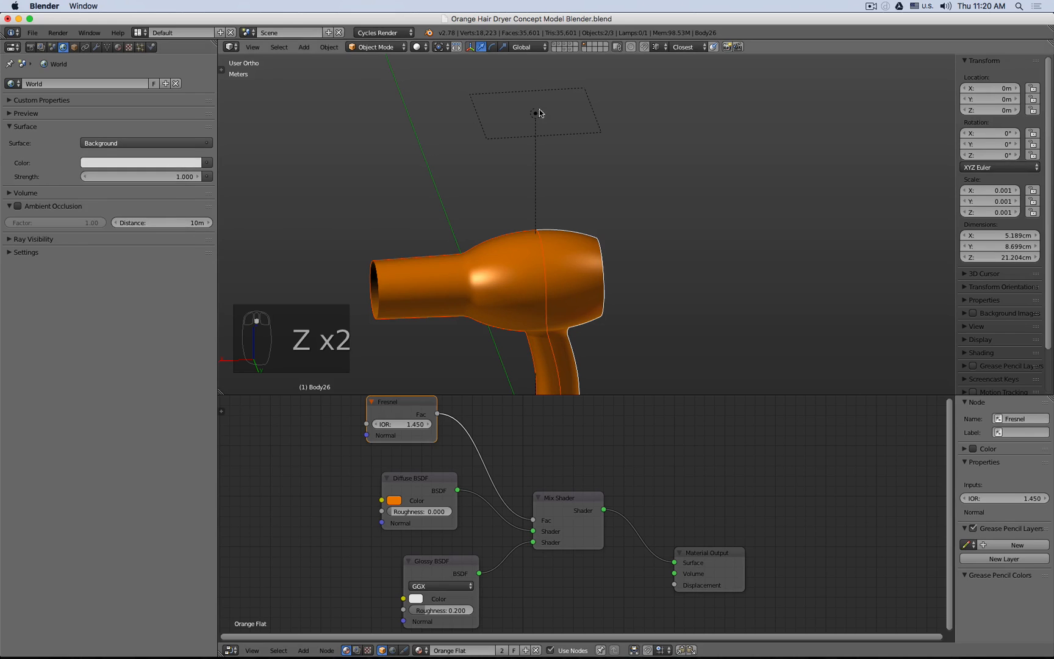
- Examine the hair dryer against the bright background in rendered shading from several angles, and return to solid shading in front view
key("shift+z")
scroll(579, 295, "up", 6)
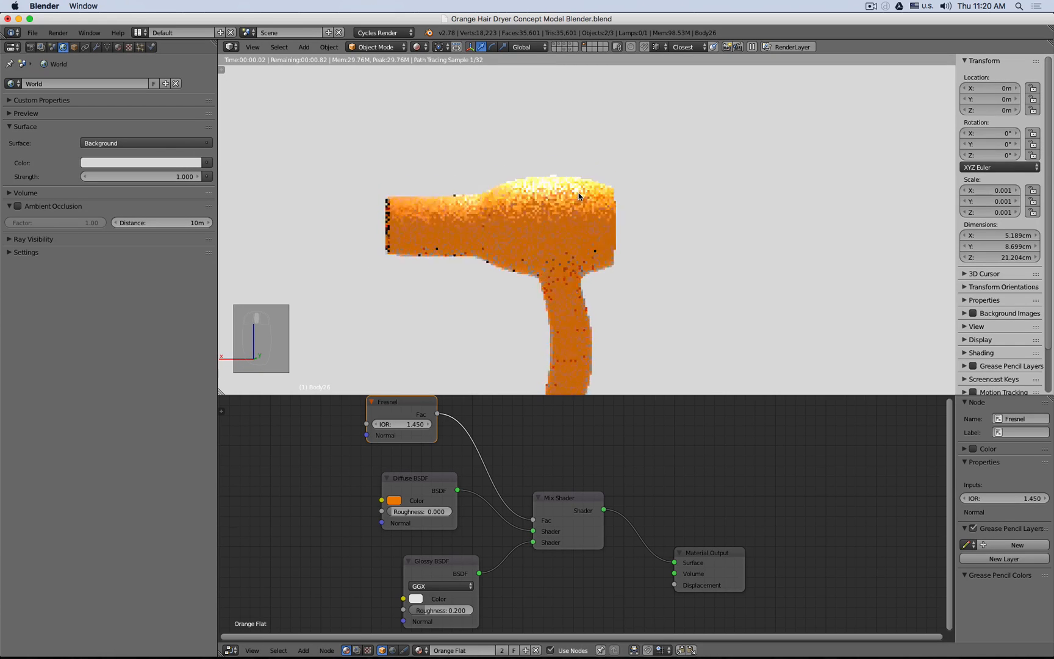
scroll(579, 295, "up", 1)
scroll(579, 295, "down", 6)
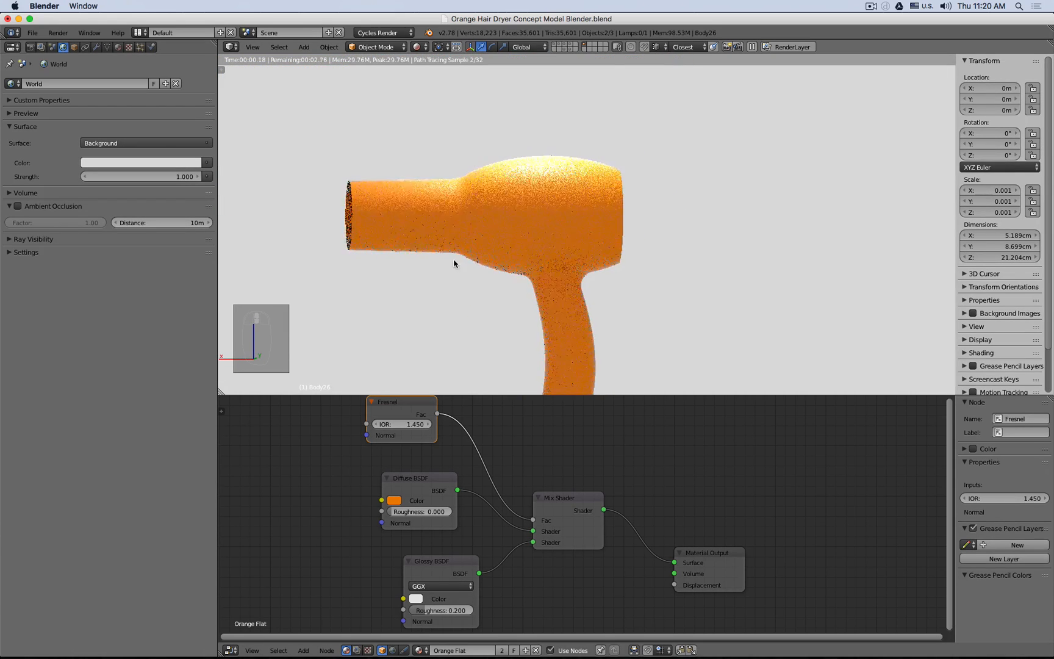
middle_click_drag(454, 263, 618, 265)
scroll(512, 267, "up", 4)
middle_click_drag(504, 272, 549, 275)
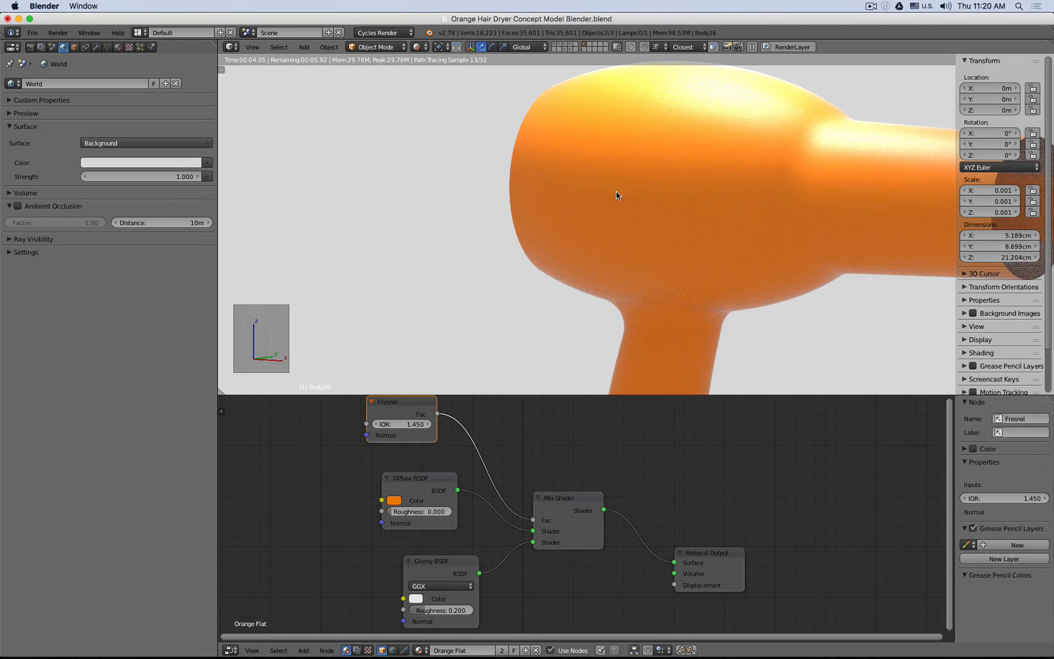
scroll(778, 252, "down", 6)
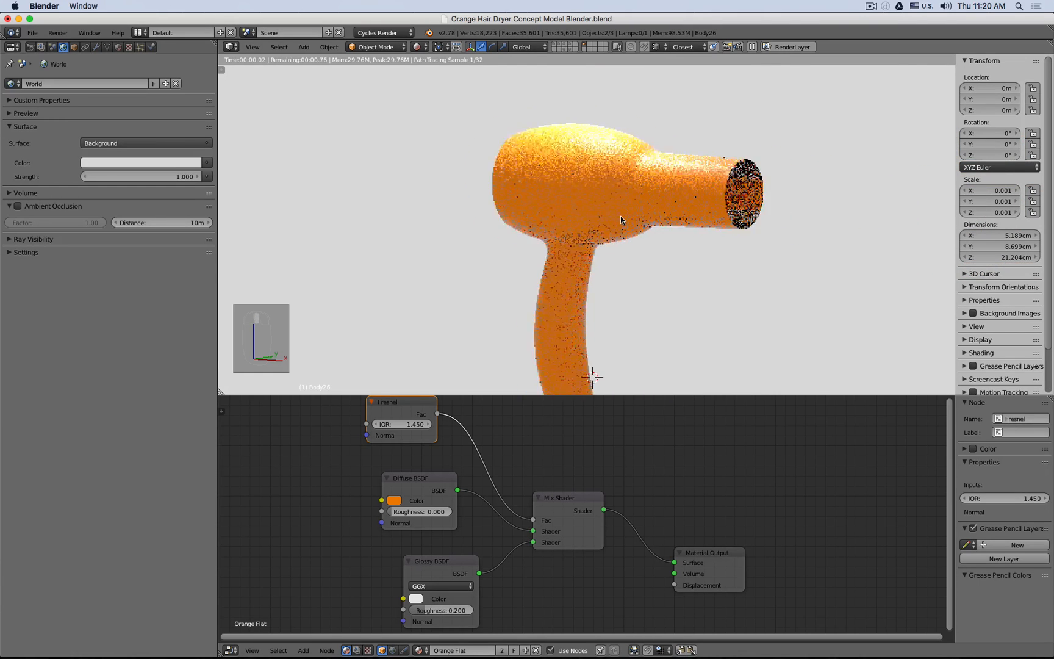
key("KP_1")
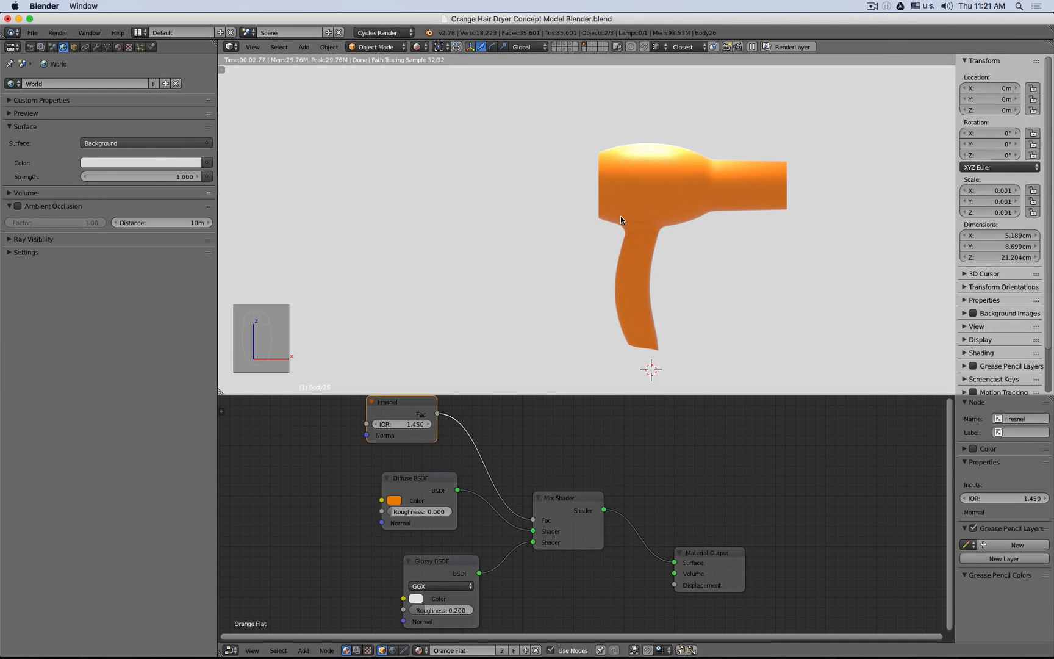
key("z")
key("z")
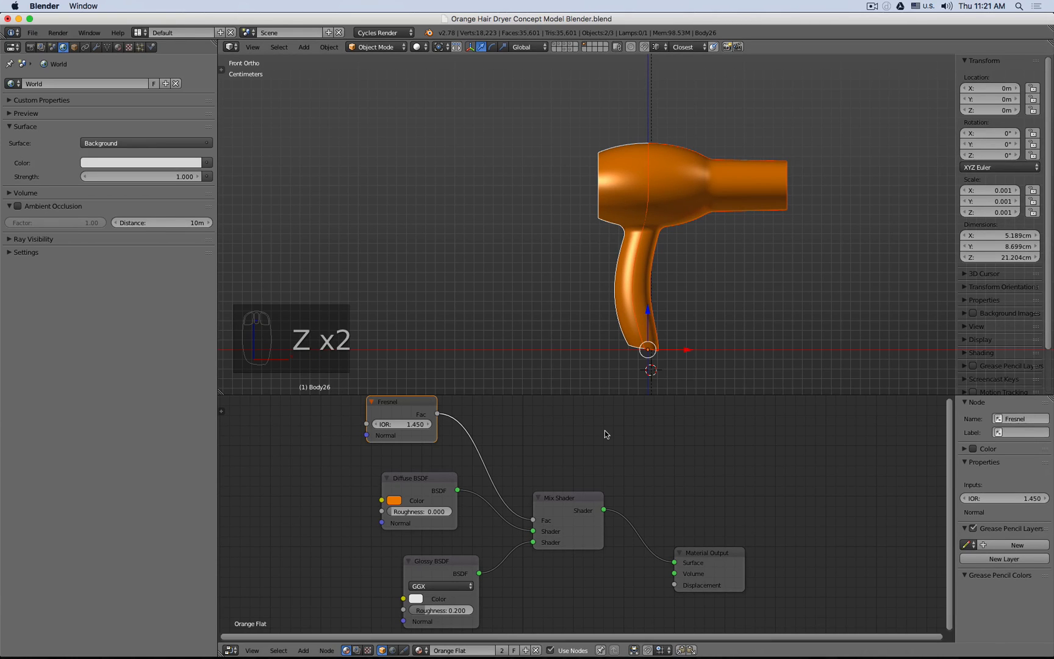
- Arrange the Fresnel, Glossy BSDF, Mix Shader and Material Output nodes into a more compact layout
left_click_drag(398, 403, 413, 423)
left_click_drag(433, 561, 420, 549)
left_click_drag(567, 525, 545, 499)
left_click_drag(723, 556, 664, 485)
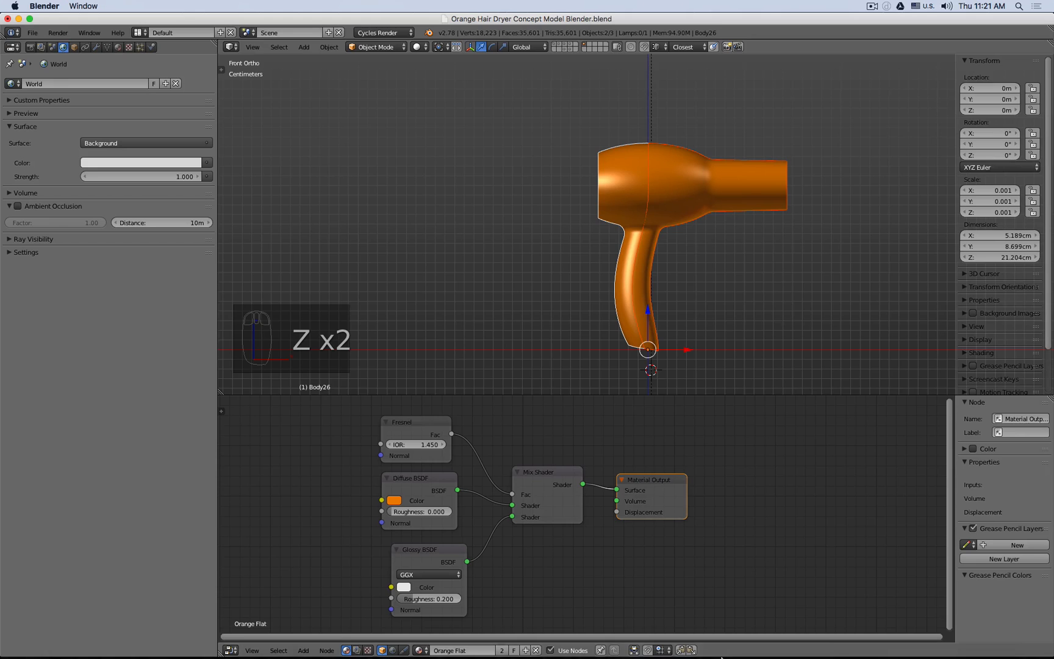
- Switch to Fusion 360 and thicken the front housing surface one-sided by -2 mm as a new body
mouse_move(722, 657)
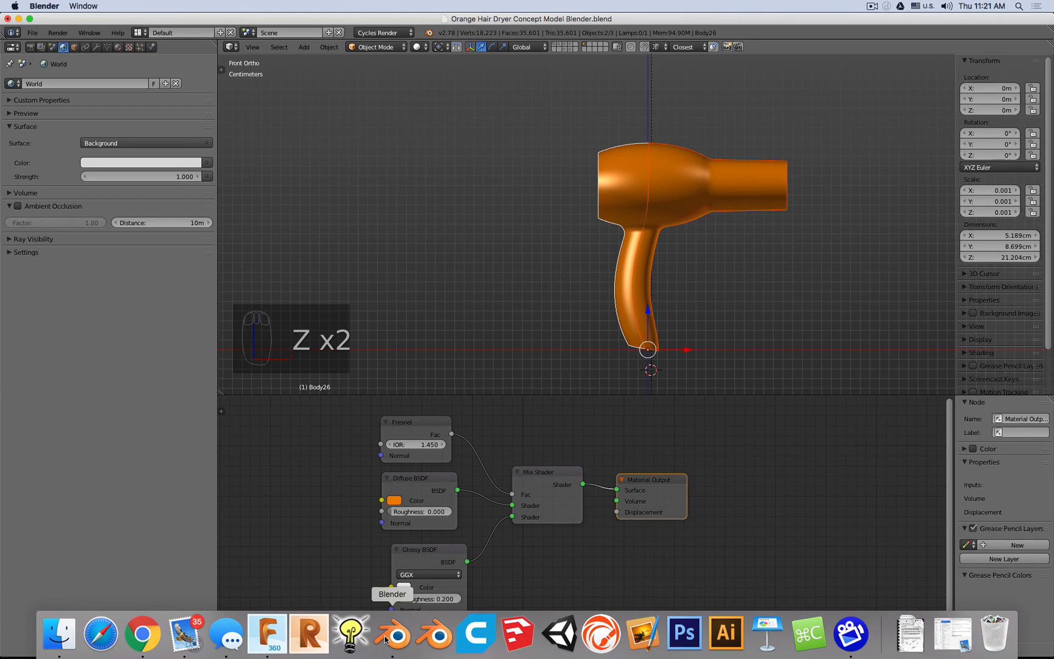
left_click(266, 634)
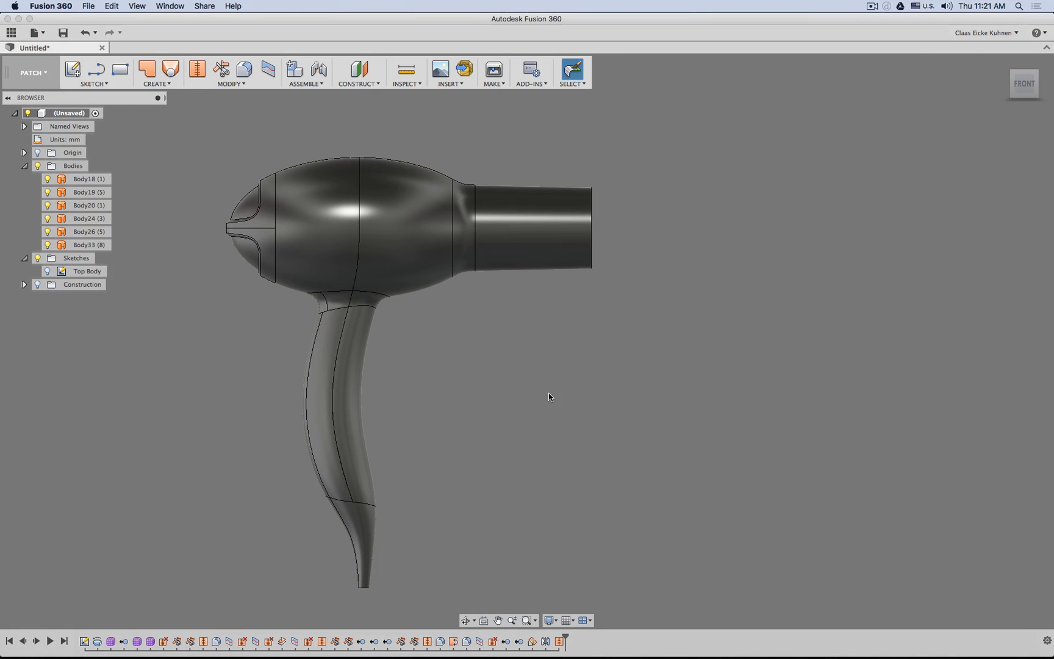
mouse_move(618, 374)
middle_mouse_down("shift")
mouse_move(506, 376)
mouse_move(506, 385)
mouse_move(610, 369)
middle_mouse_up("shift")
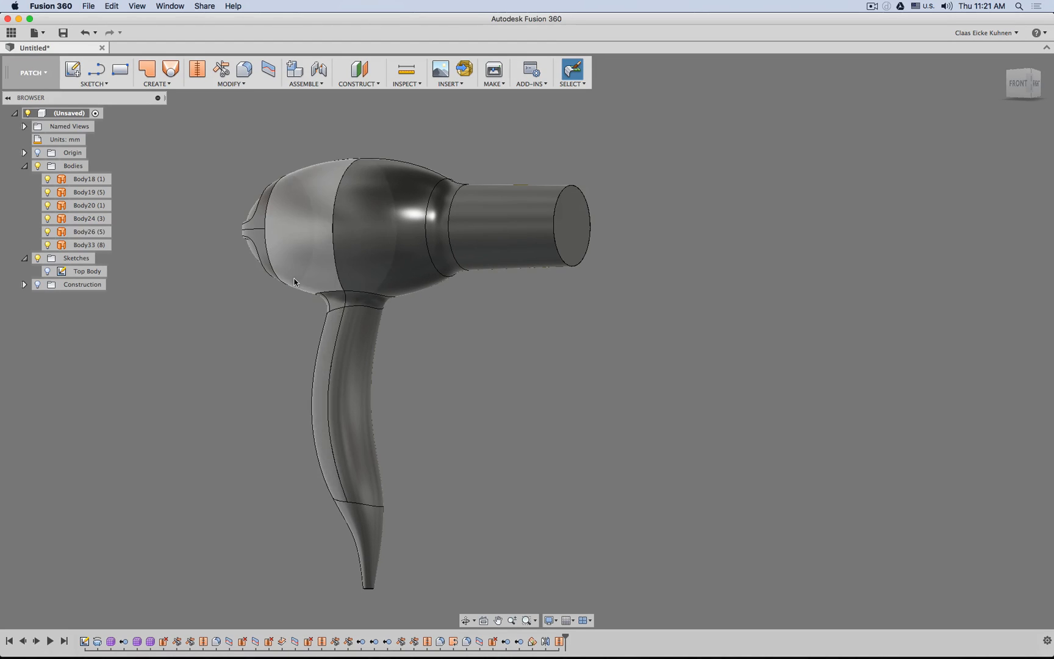
left_click(164, 86)
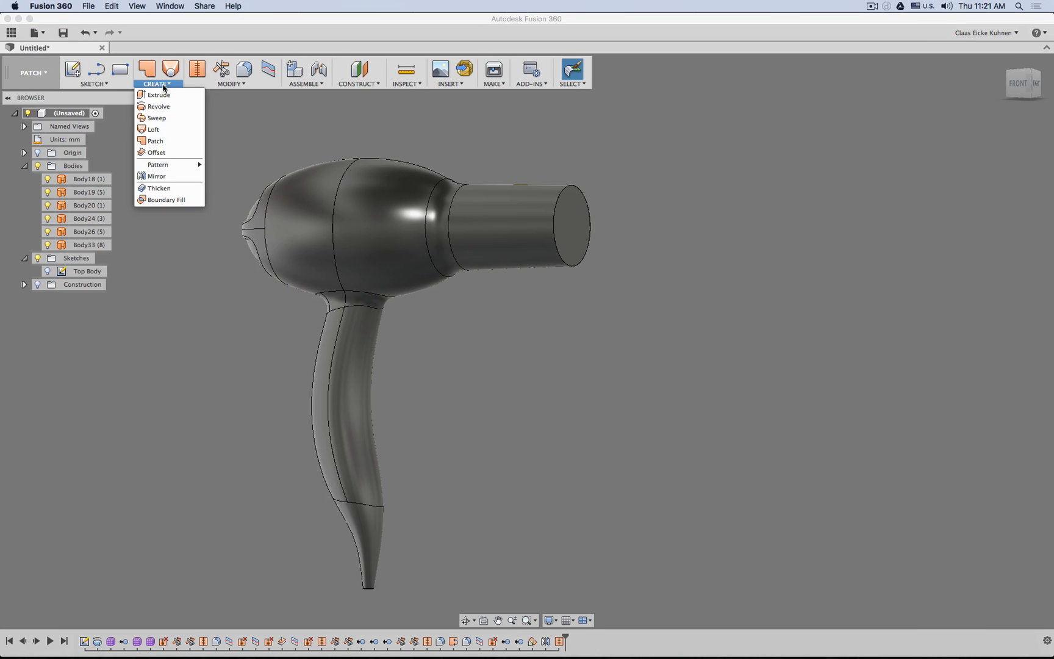
left_click(159, 188)
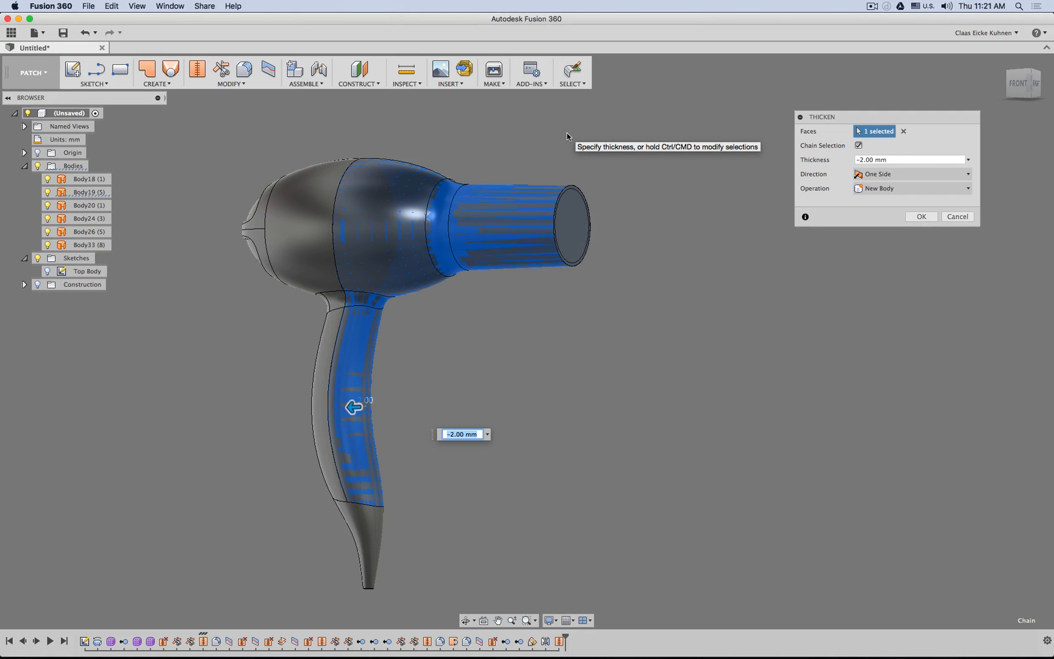
key("Return")
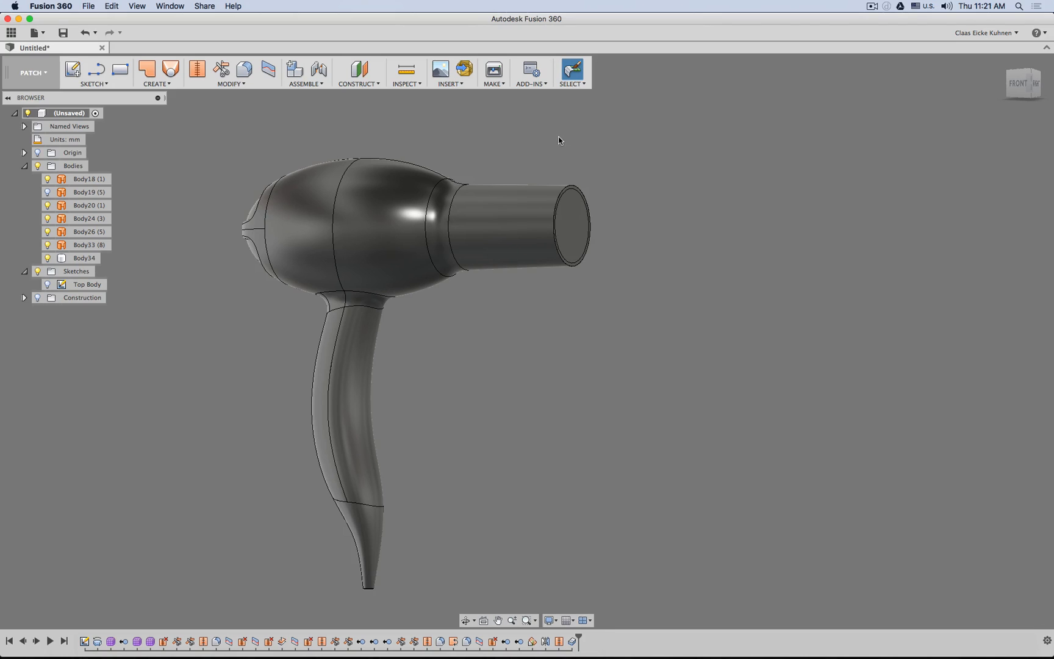
- Thicken the rear housing surface one-sided by -2 mm as a new body
right_click(559, 140)
left_click(559, 105)
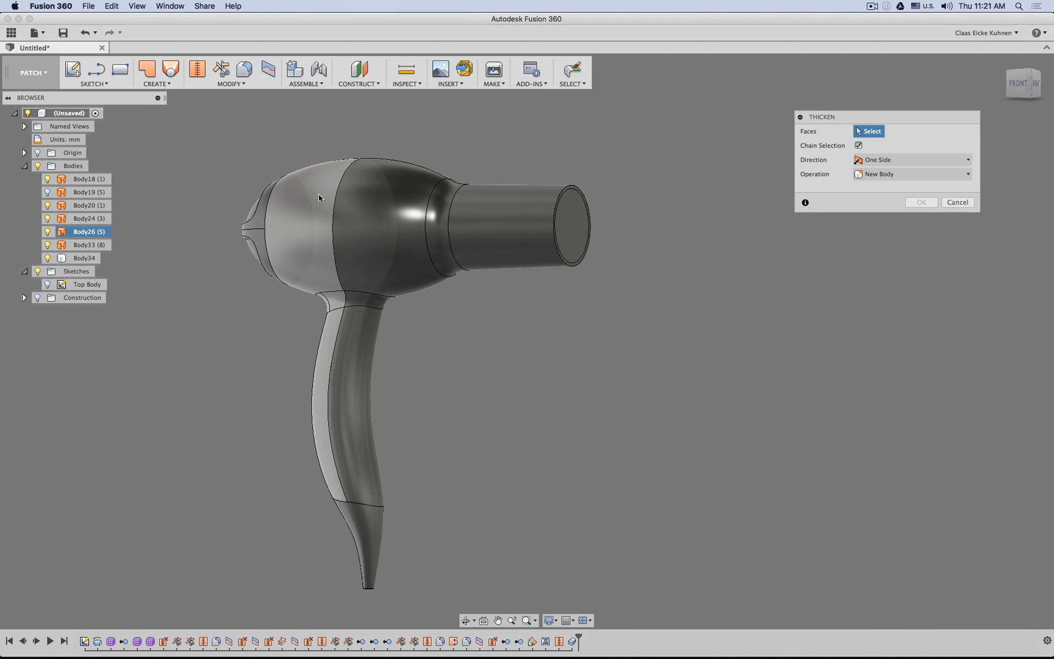
left_click(346, 206)
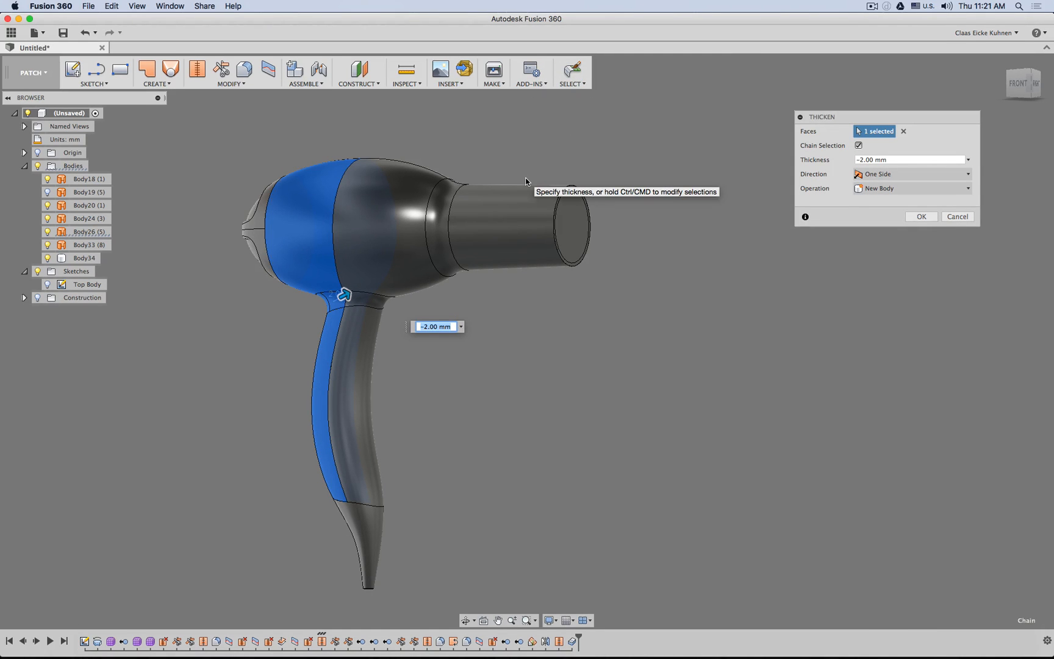
key("Return")
- Thicken the rear end cap's frame surface one-sided by -2 mm as a new body
middle_click_drag(244, 327, 269, 342, "shift")
right_click(230, 342)
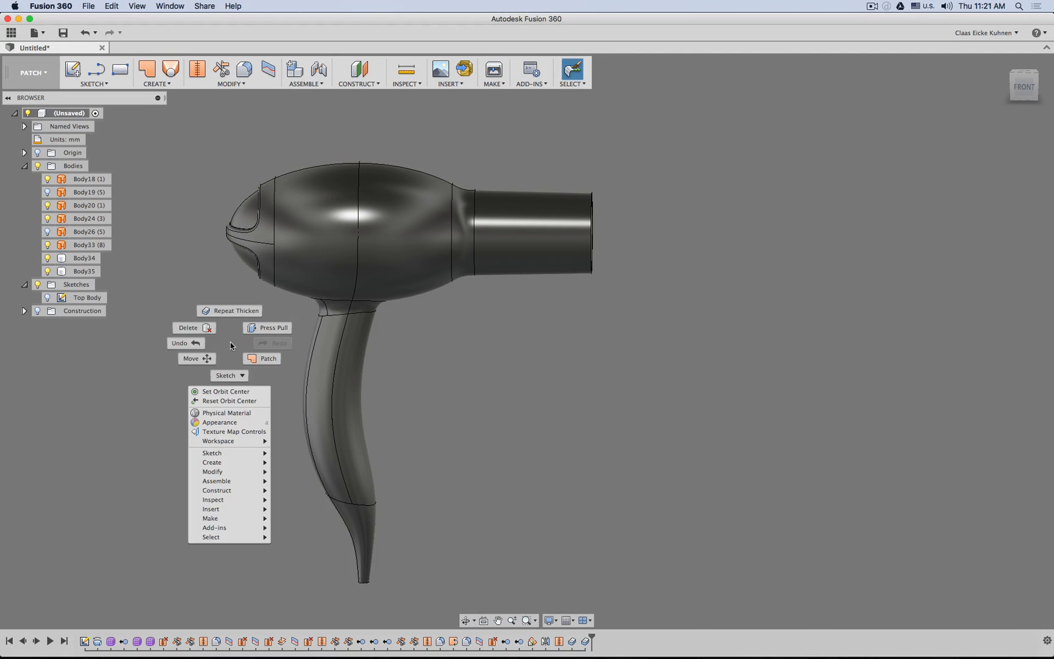
left_click(234, 311)
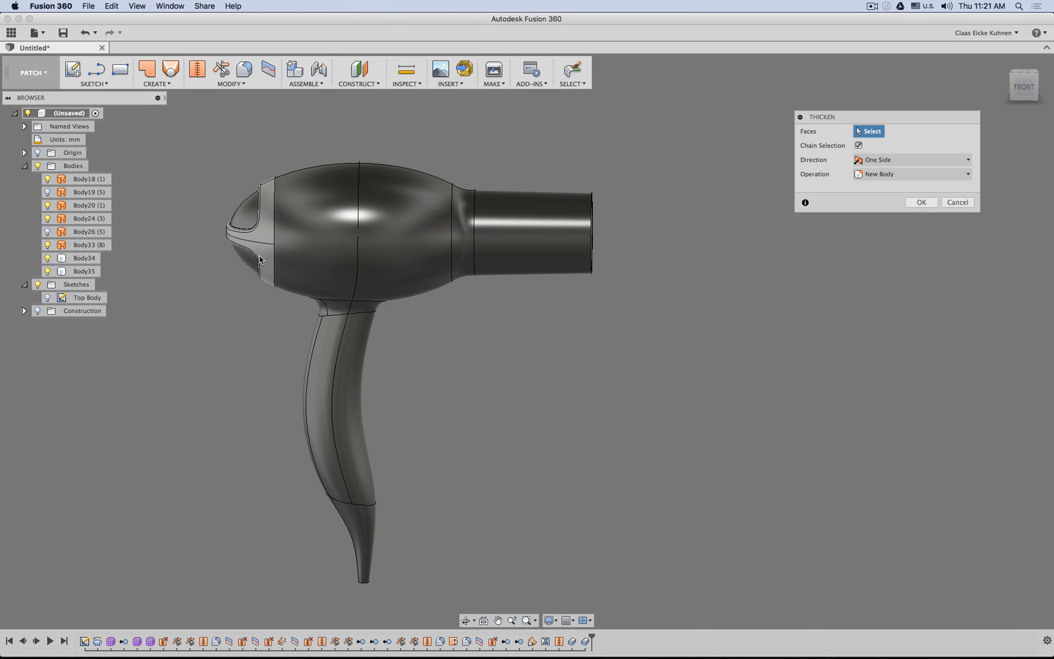
left_click(395, 255)
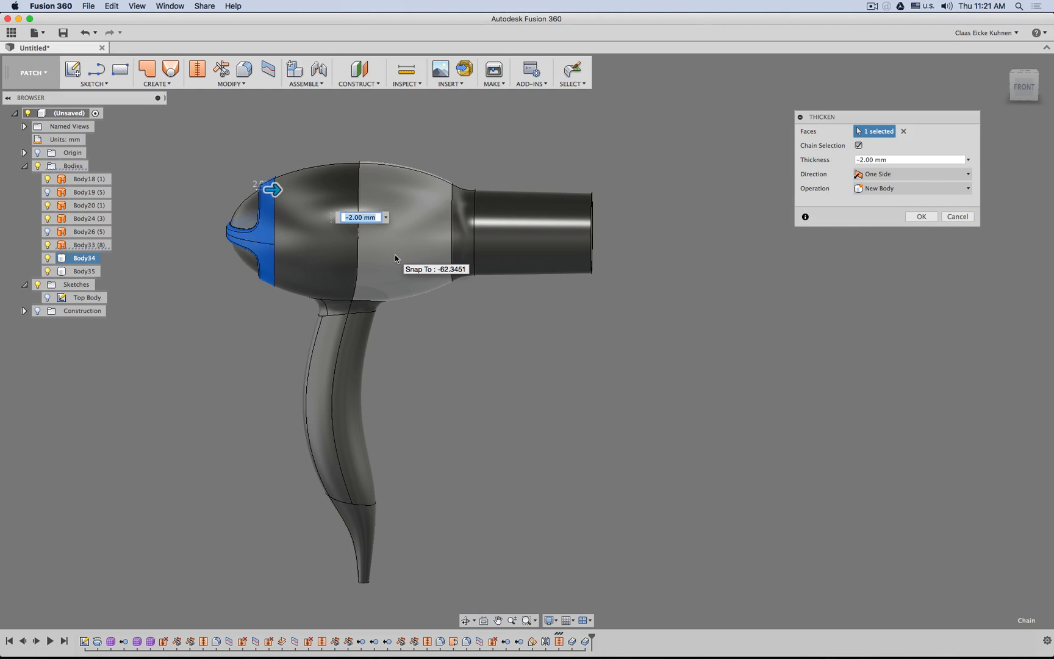
key("Return")
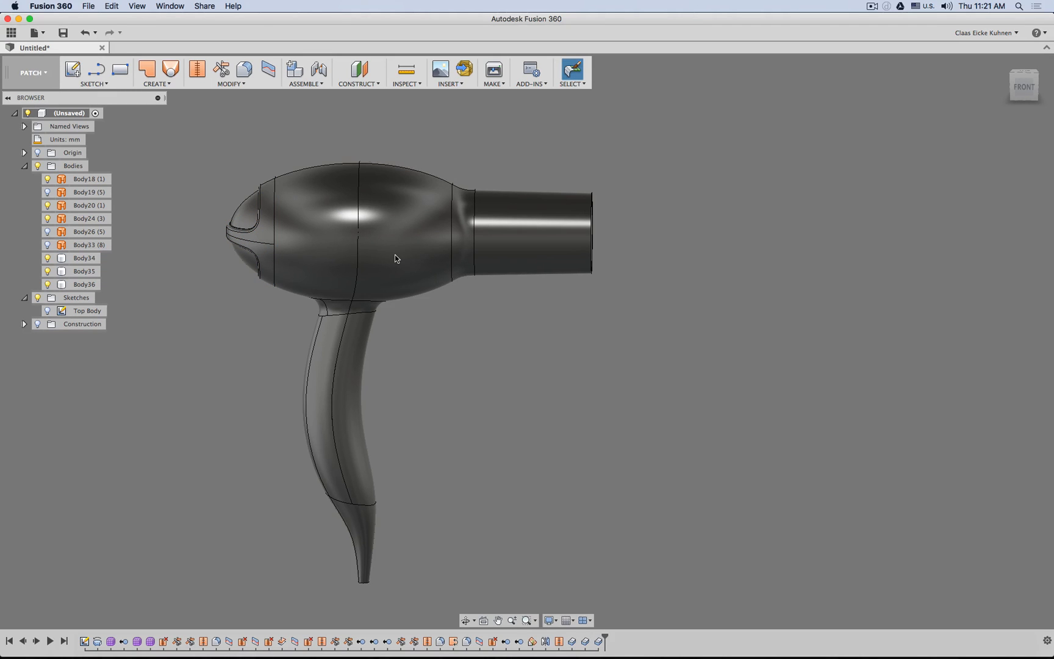
- Hide the surface body Body18 that closes the nozzle opening
scroll(513, 190, "down", 3)
scroll(259, 211, "up", 5)
middle_click_drag(221, 233, 163, 280, "shift")
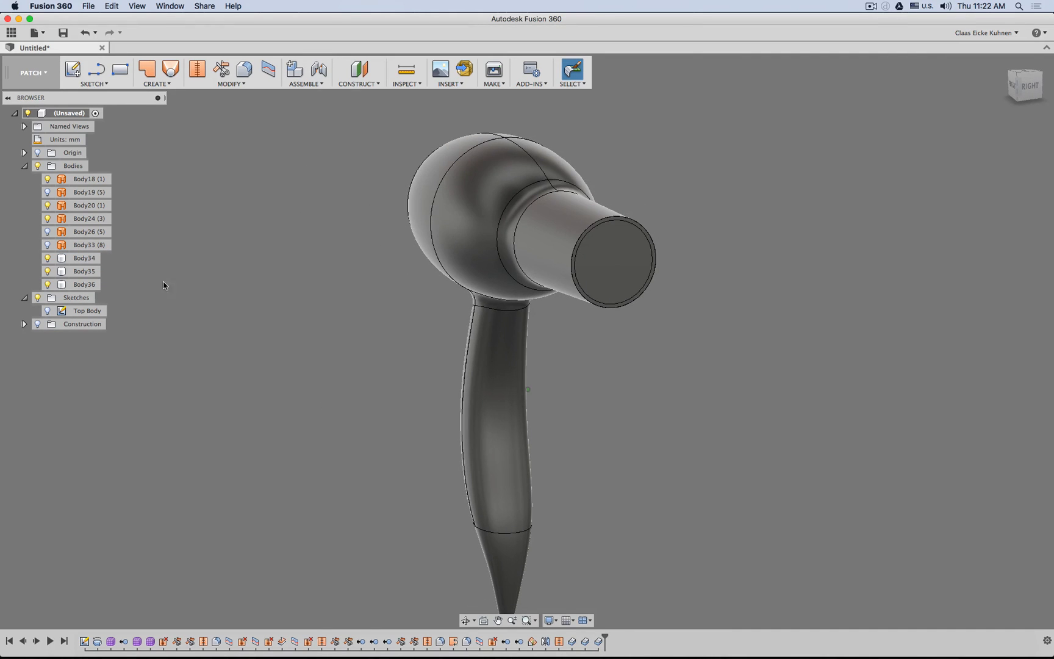
left_click(48, 179)
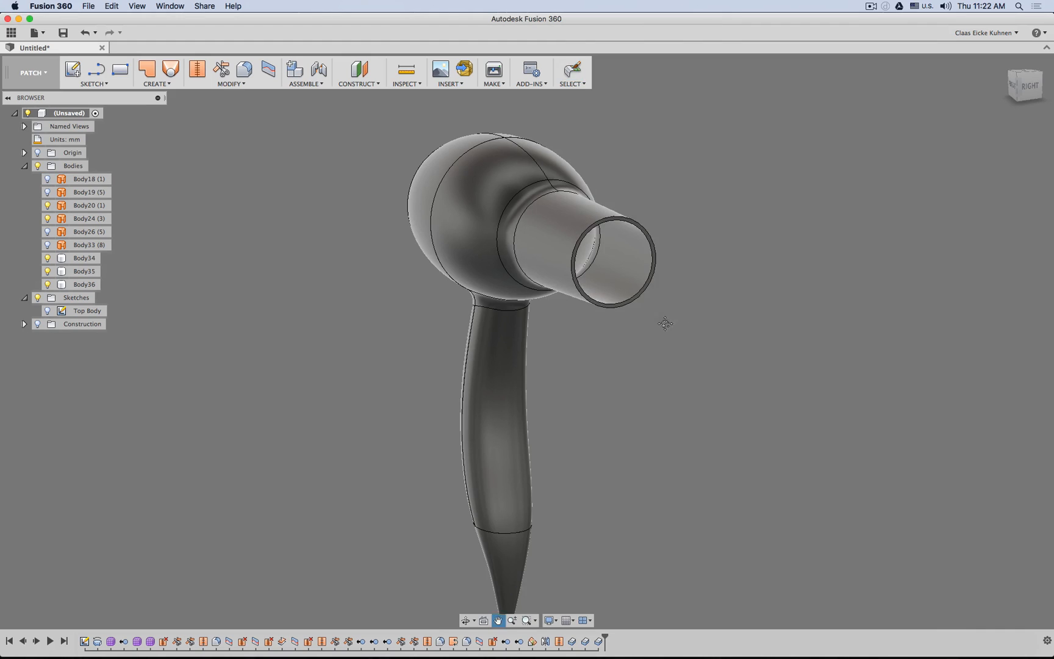
middle_click_drag(666, 323, 567, 342)
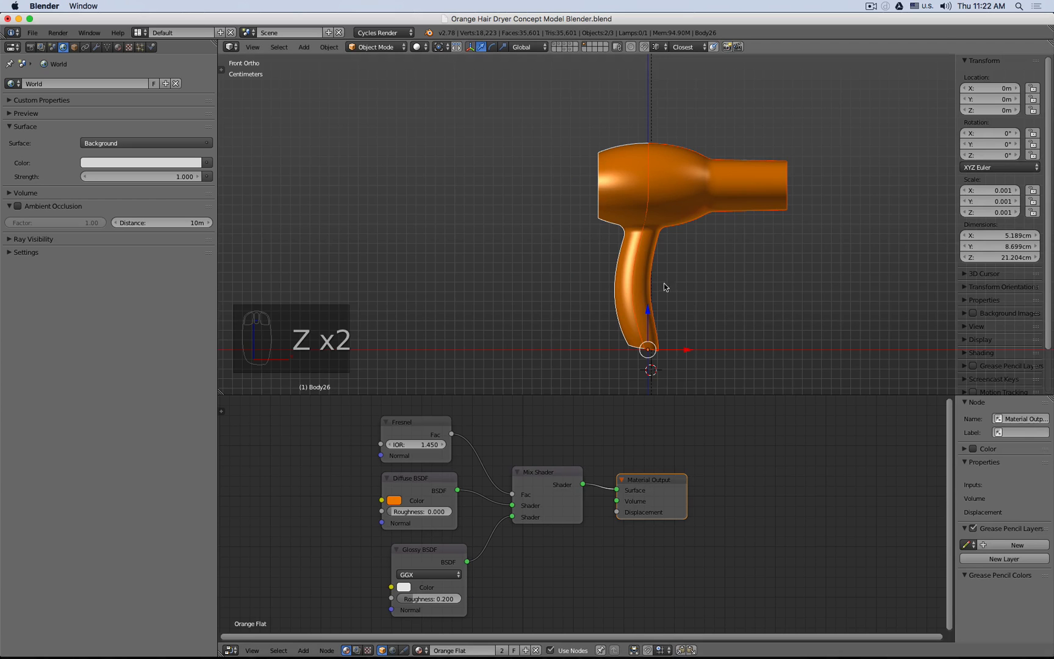
- Switch to Blender and examine the wall thickness at the nozzle opening of the imported model
middle_click_drag(664, 283, 683, 230)
scroll(685, 222, "up", 7)
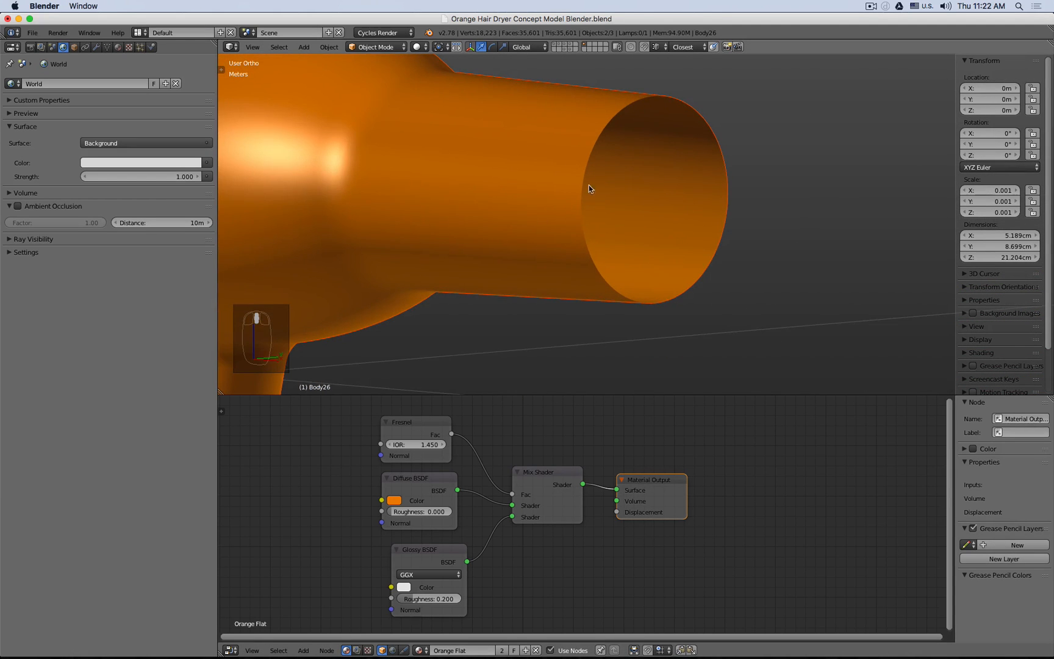
scroll(589, 185, "down", 8)
middle_click_drag(499, 220, 511, 230)
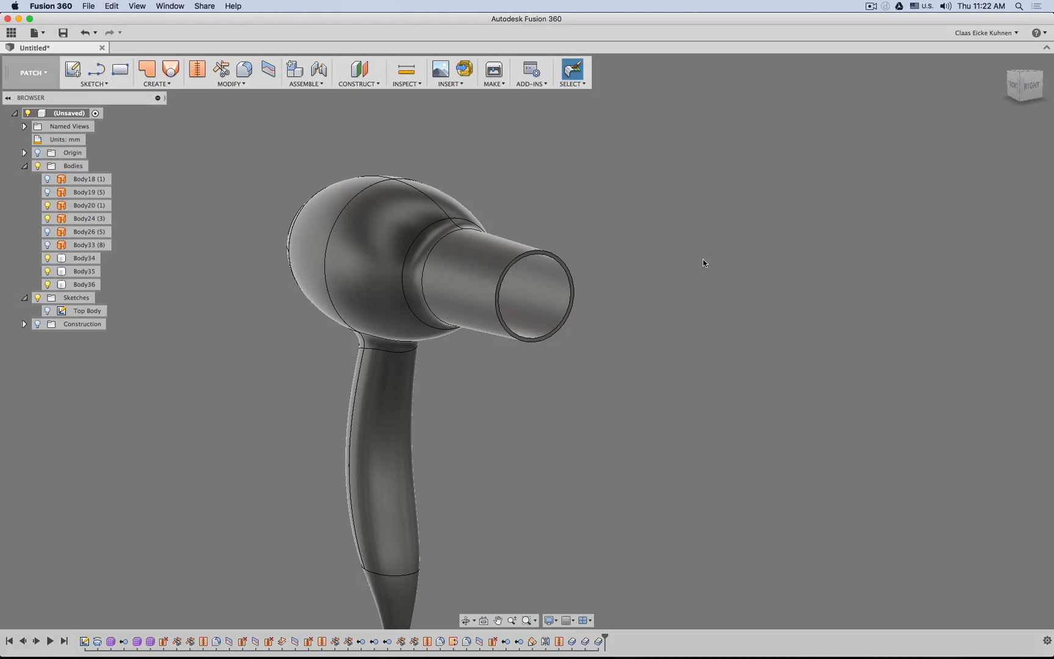
- Switch to Fusion 360 and try a 0.5 mm constant-radius G2 fillet on the nozzle's outer rim edge
scroll(571, 232, "up", 5)
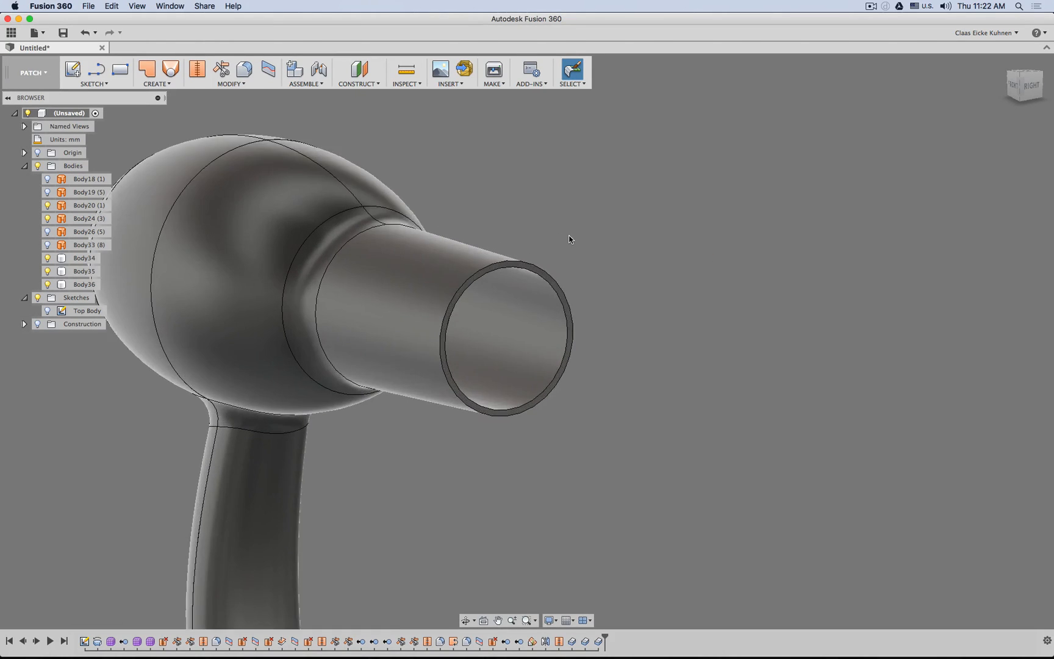
left_click(248, 74)
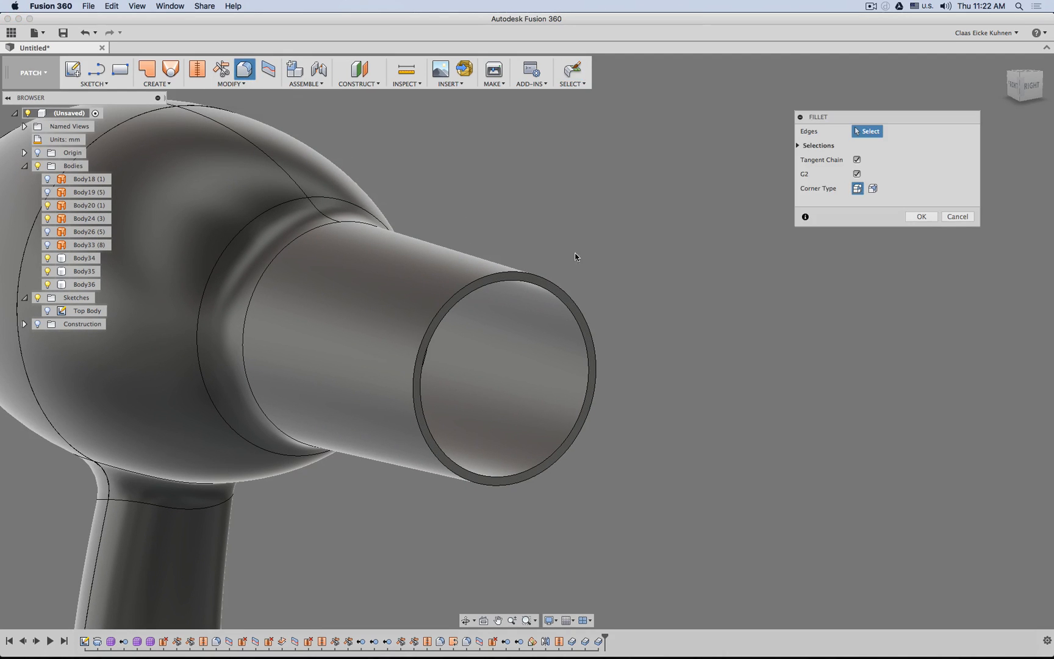
left_click(533, 273)
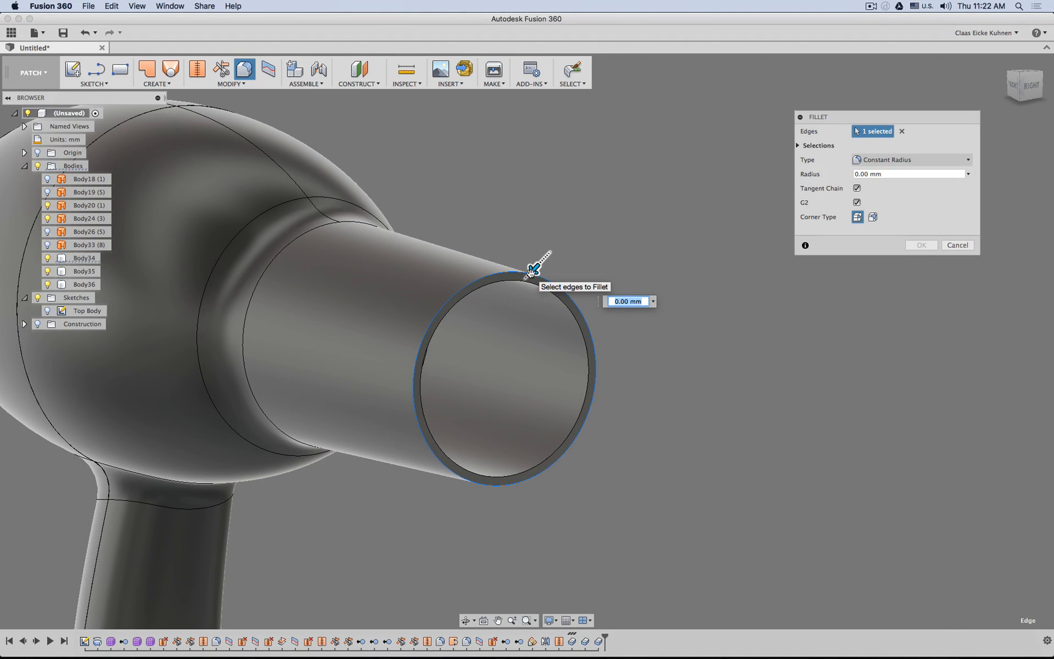
type(".5")
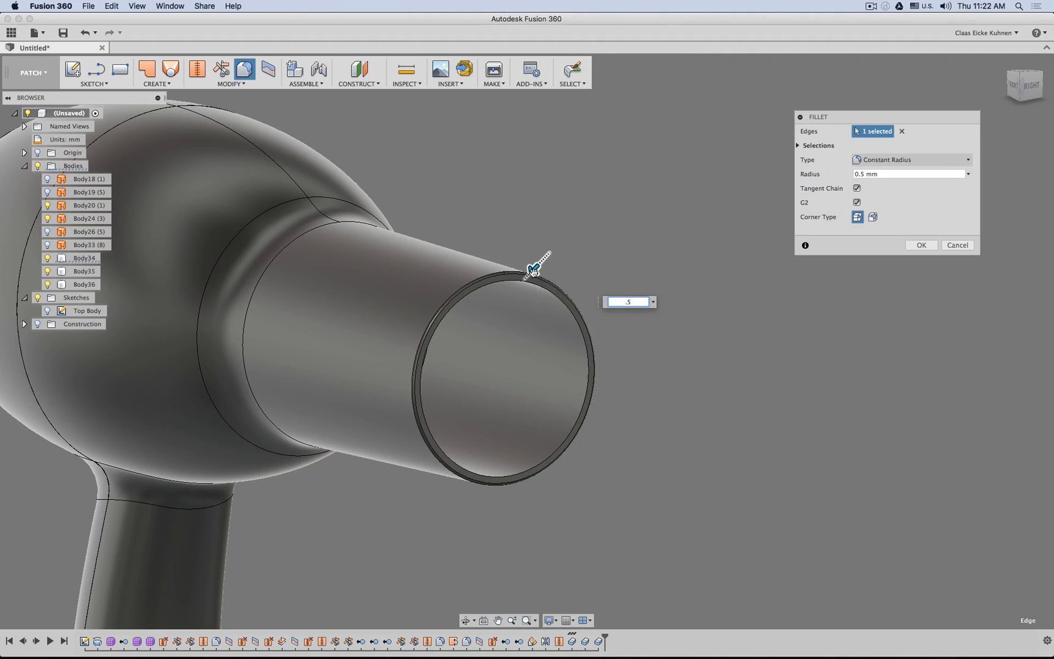
scroll(532, 272, "up", 5)
scroll(531, 272, "down", 5)
middle_click_drag(301, 264, 400, 284)
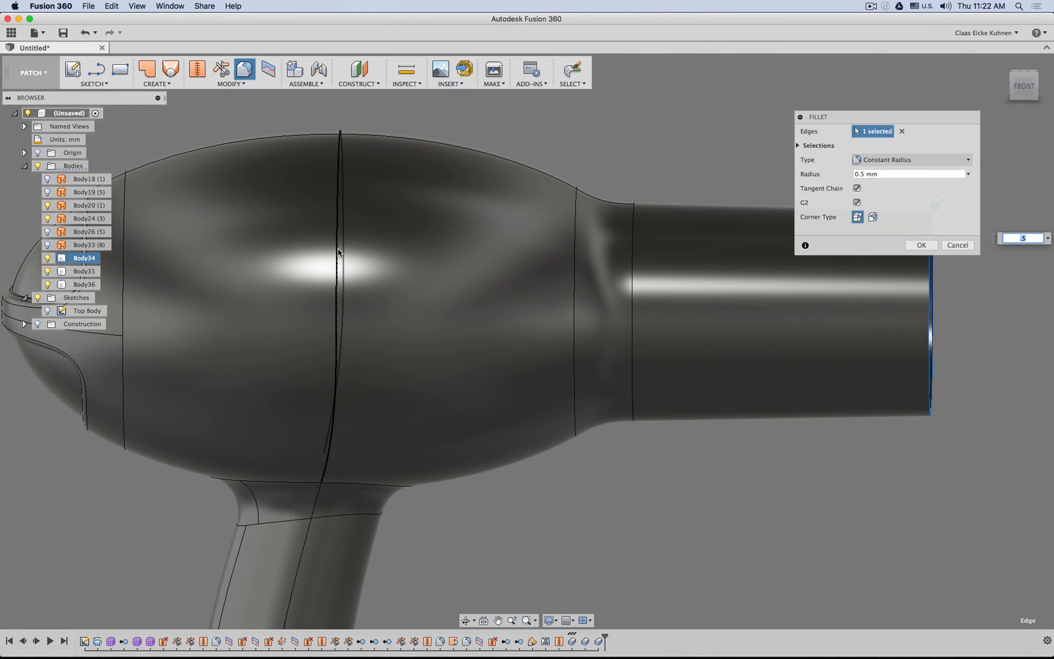
- Try adding the front housing's seam edge to the 0.5 mm fillet, and clear the edge selection
left_click(340, 253)
middle_click_drag(266, 287, 398, 284)
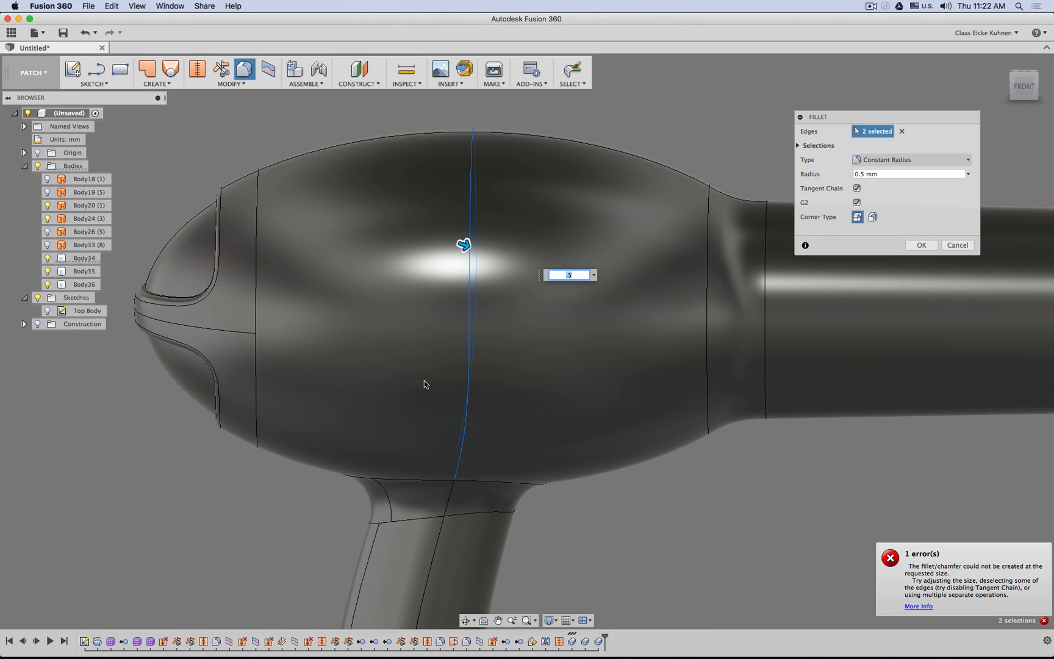
middle_click_drag(408, 426, 399, 275)
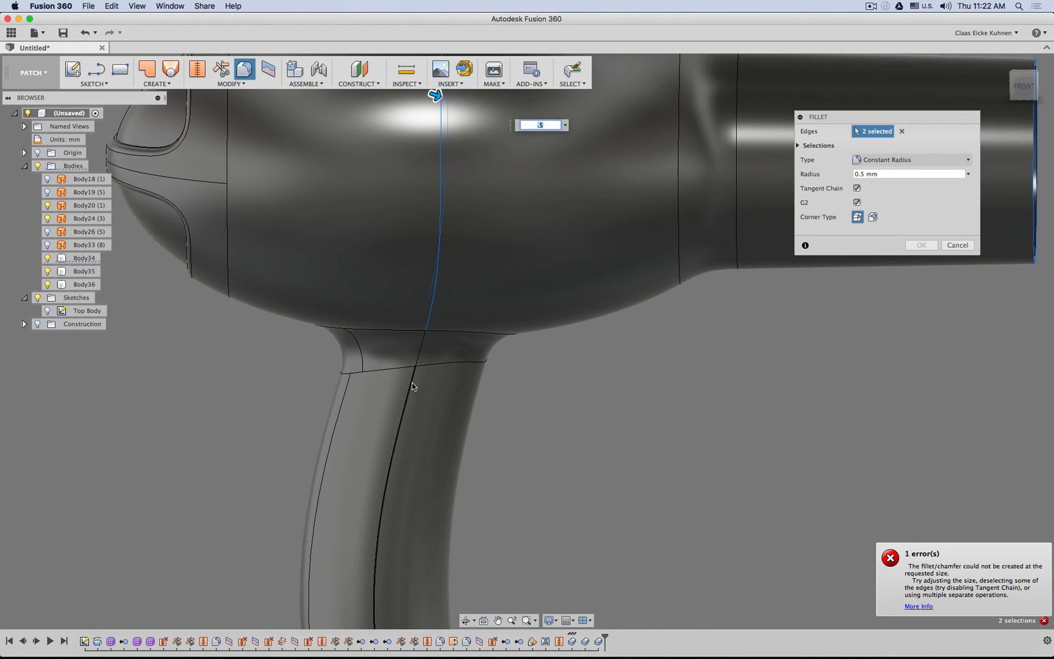
left_click(903, 131)
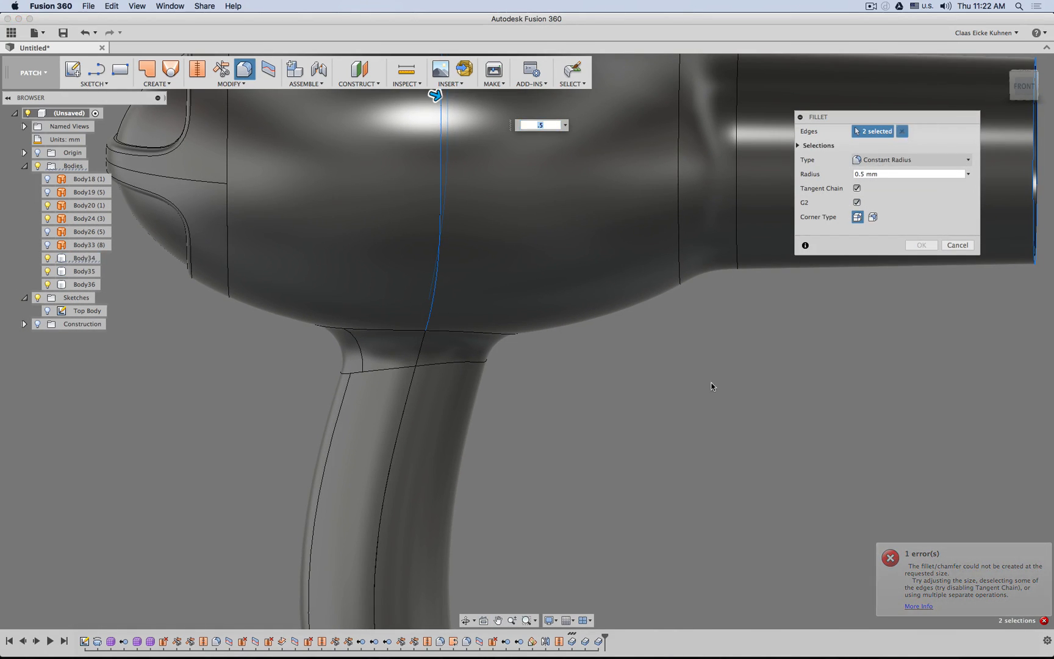
scroll(712, 386, "down", 4)
middle_click_drag(743, 388, 638, 365)
scroll(573, 351, "down", 4)
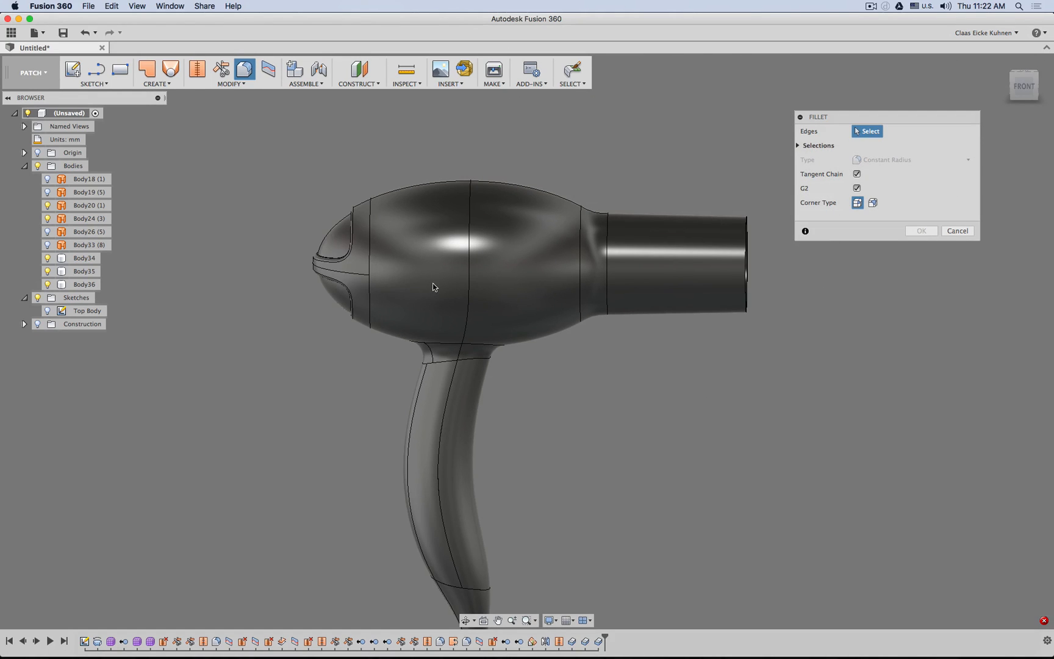
- Hide Body35 and the surface bodies Body24 and Body20 to expose the front housing's seam edges
left_click(48, 271)
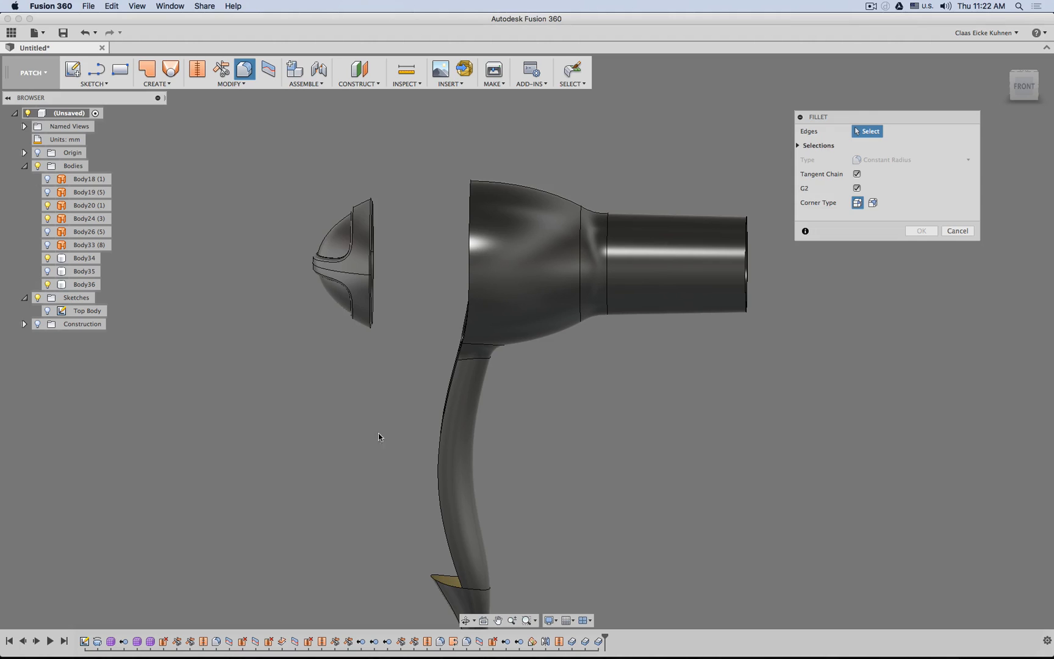
middle_click_drag(378, 437, 242, 260)
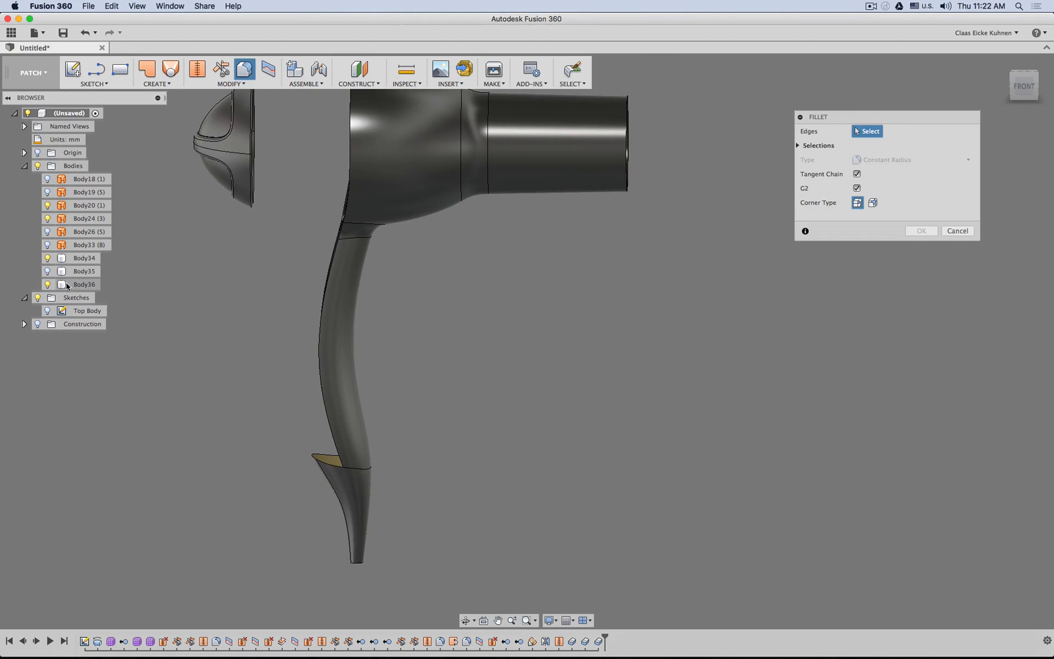
left_click(46, 219)
left_click(47, 206)
middle_click_drag(642, 82, 571, 176)
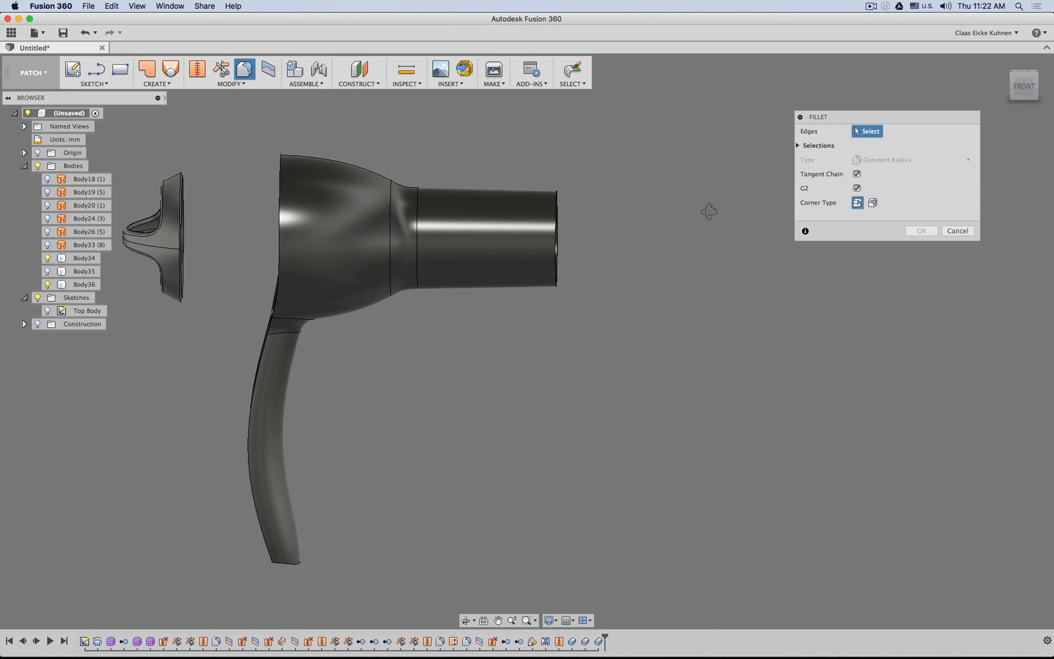
- Select Body34's nozzle rim edge and its outer seam edges around the housing opening and down both handle sides for the fillet
middle_click_drag(708, 211, 525, 241, "shift")
scroll(500, 244, "up", 5)
left_click(525, 304)
scroll(537, 338, "down", 4)
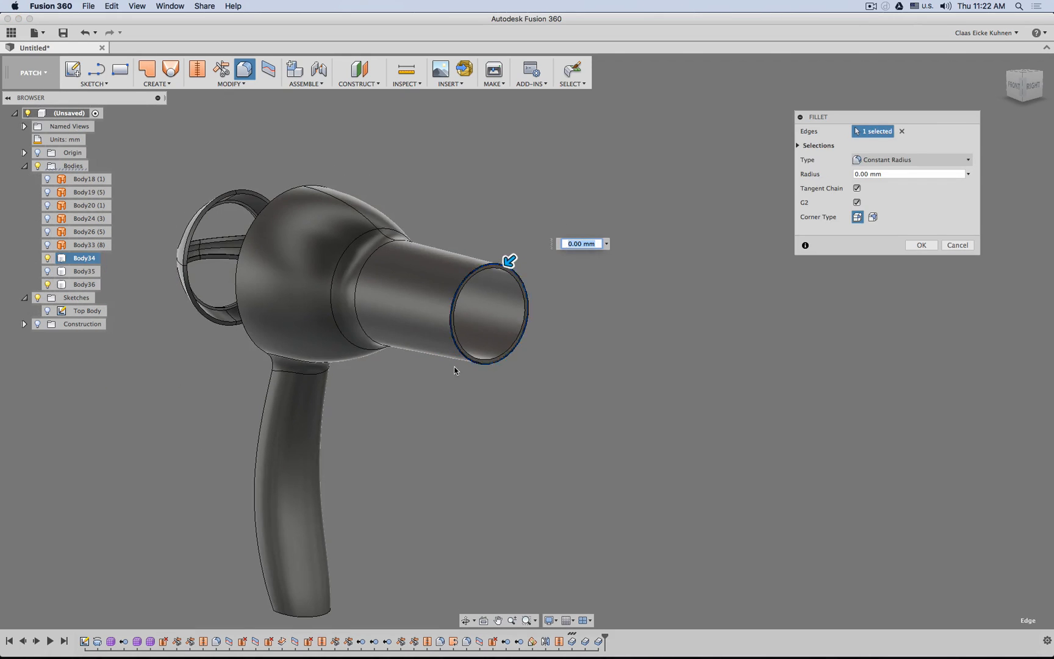
middle_click_drag(454, 369, 504, 280, "shift")
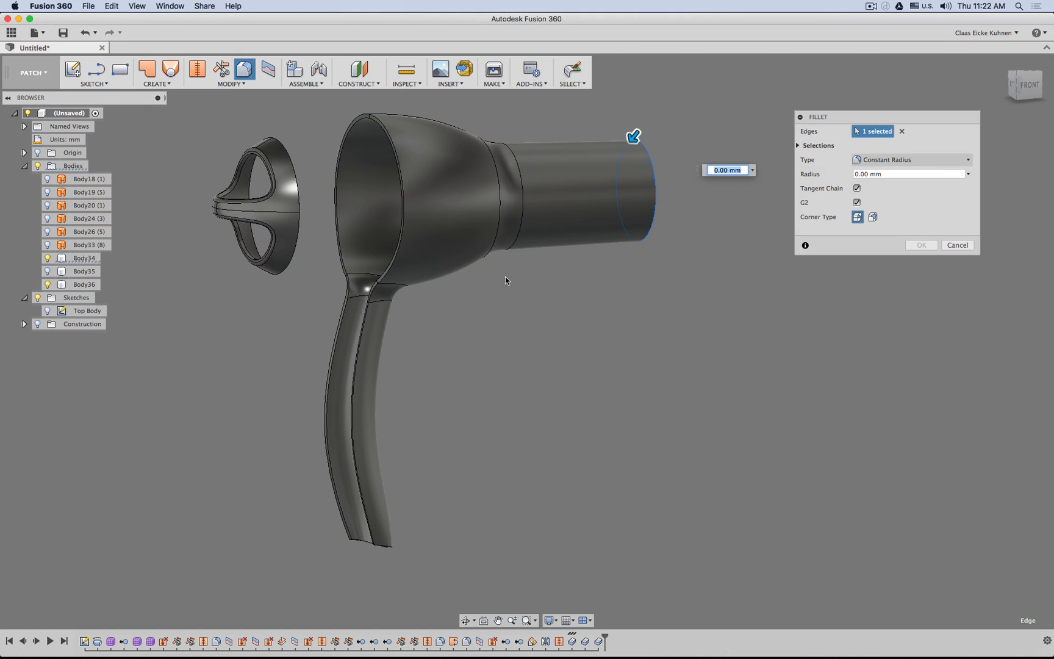
left_click(396, 260)
left_click(369, 298)
left_click(345, 294)
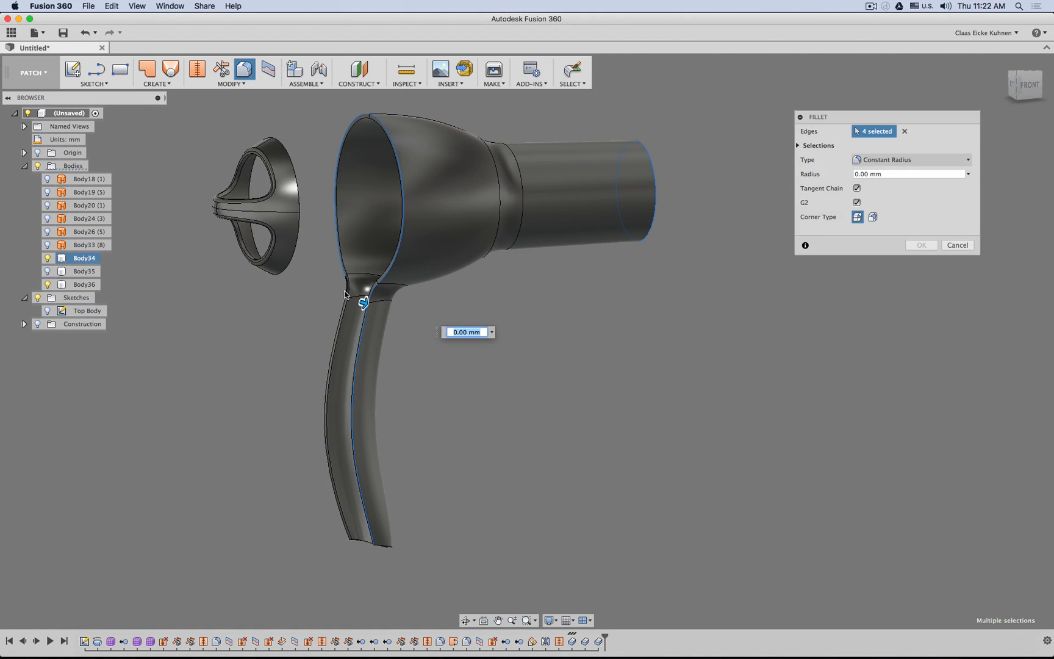
left_click(346, 294)
left_click(341, 315)
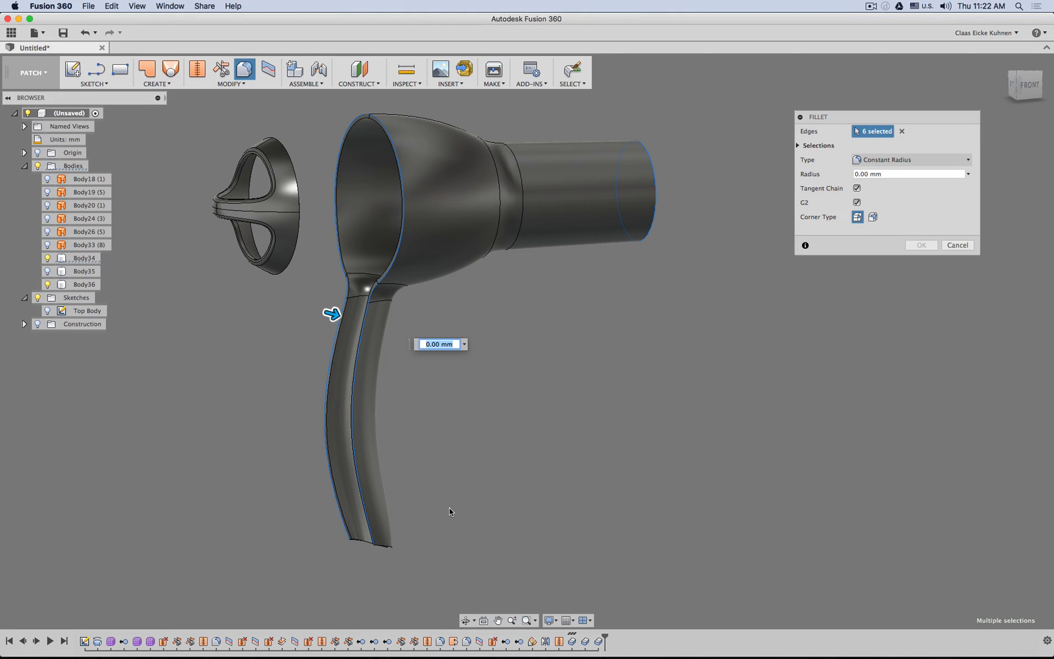
- Add the outer edge at the lower end of Body34's handle and apply a 0.5 mm constant-radius G2 fillet
middle_click_drag(451, 511, 377, 459, "shift")
scroll(377, 459, "up", 6)
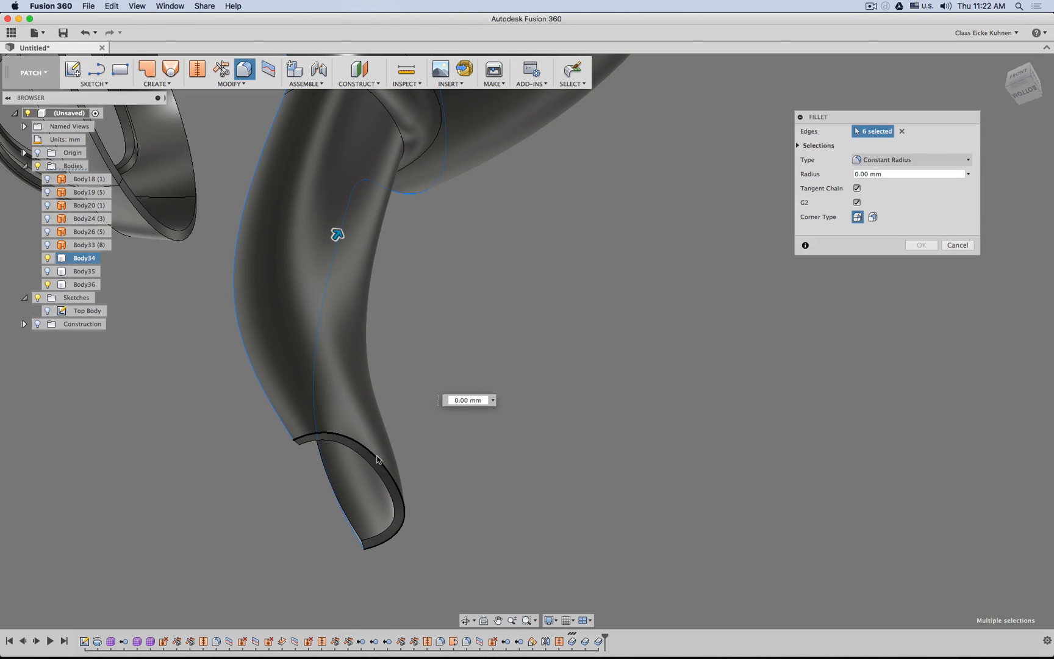
left_click(377, 459)
scroll(285, 453, "up", 3)
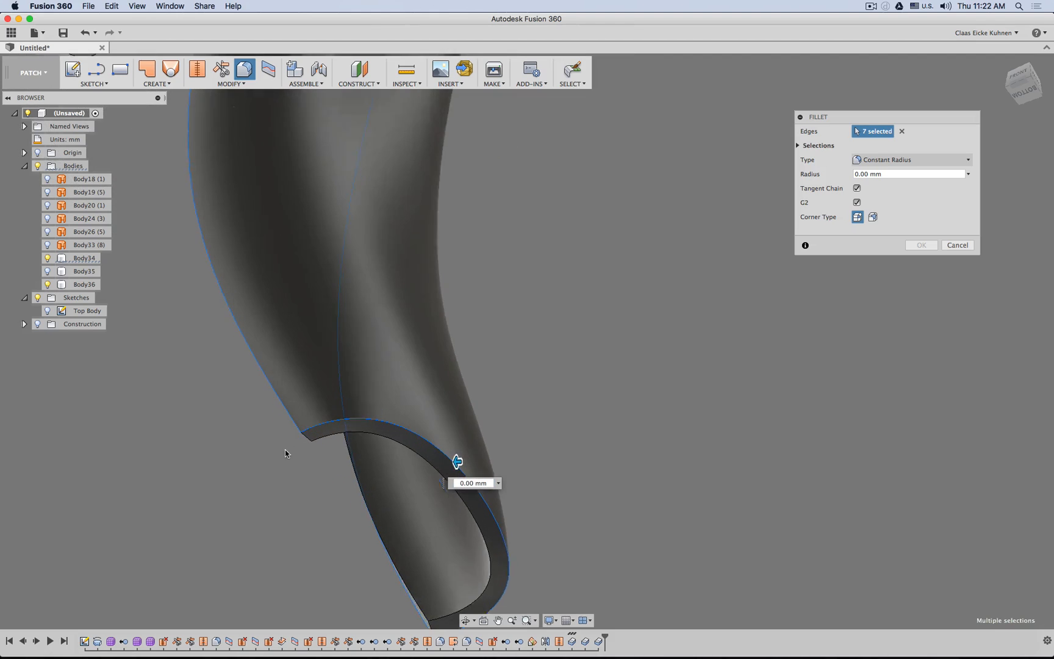
scroll(285, 453, "up", 2)
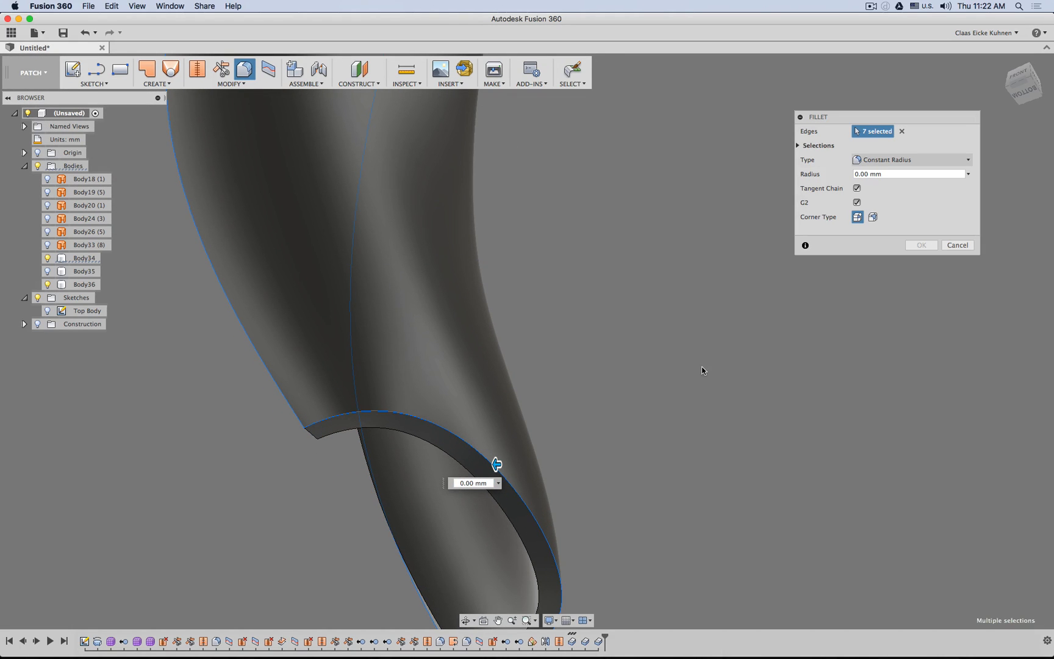
left_click(461, 484)
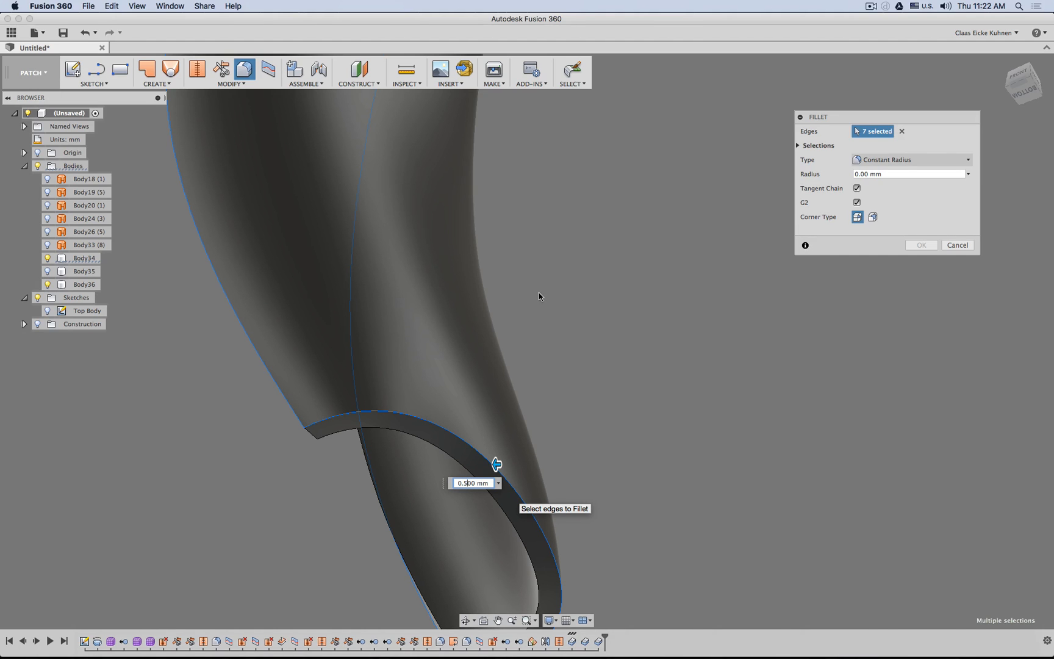
key("Return")
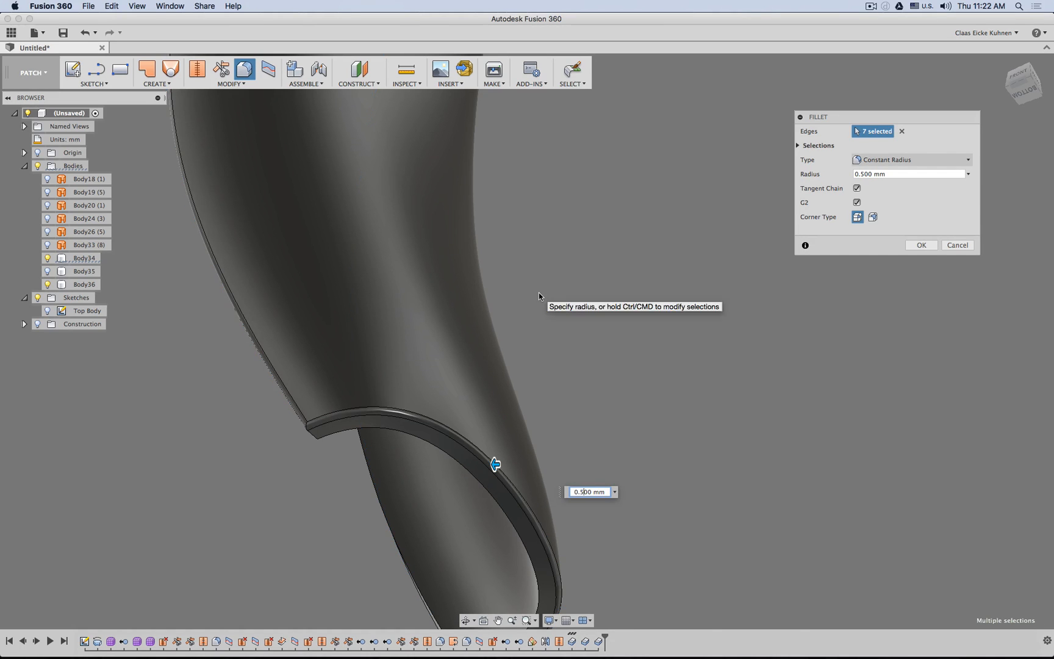
middle_click_drag(654, 205, 570, 412)
middle_click_drag(707, 312, 560, 441)
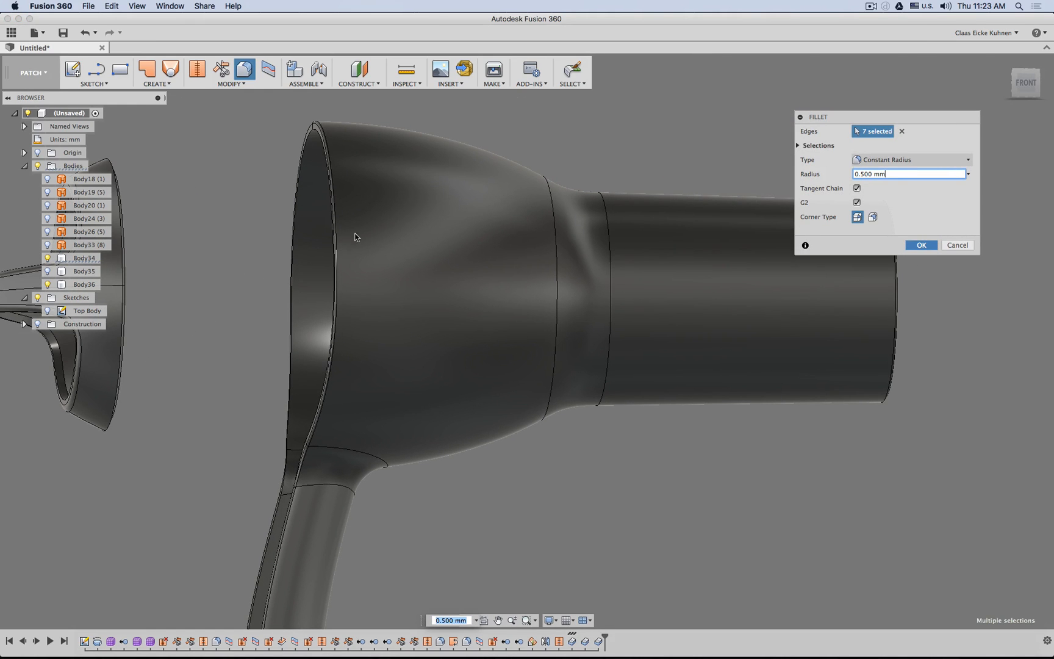
key("Return")
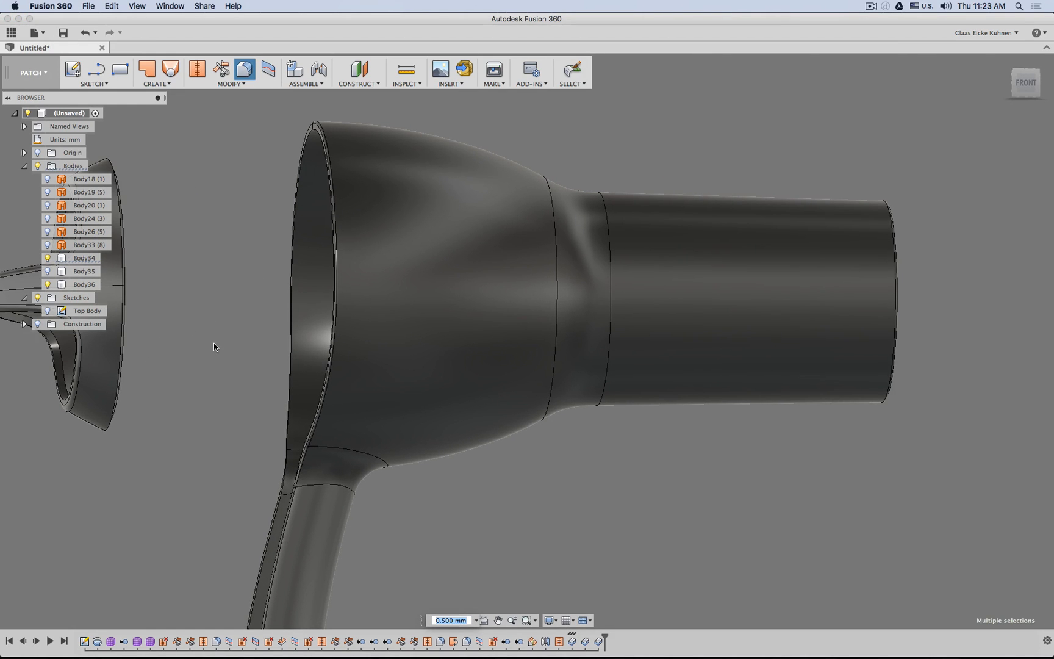
- Show Body35 and hide Body34 and Body36 to isolate the rear housing half
left_click(48, 271)
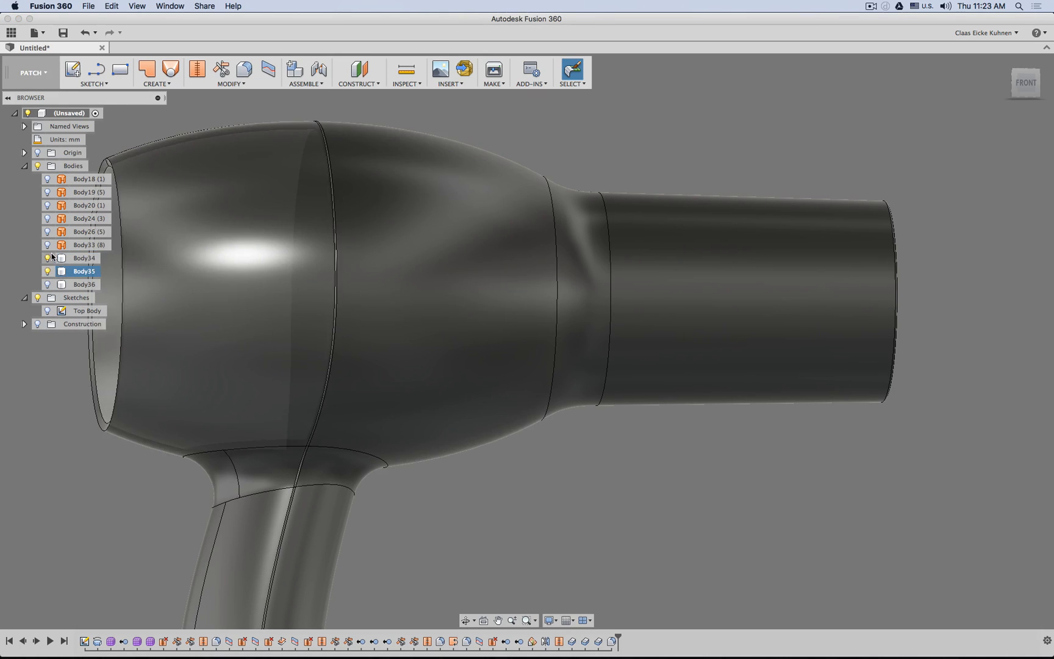
left_click(47, 258)
middle_click_drag(492, 246, 414, 238, "shift")
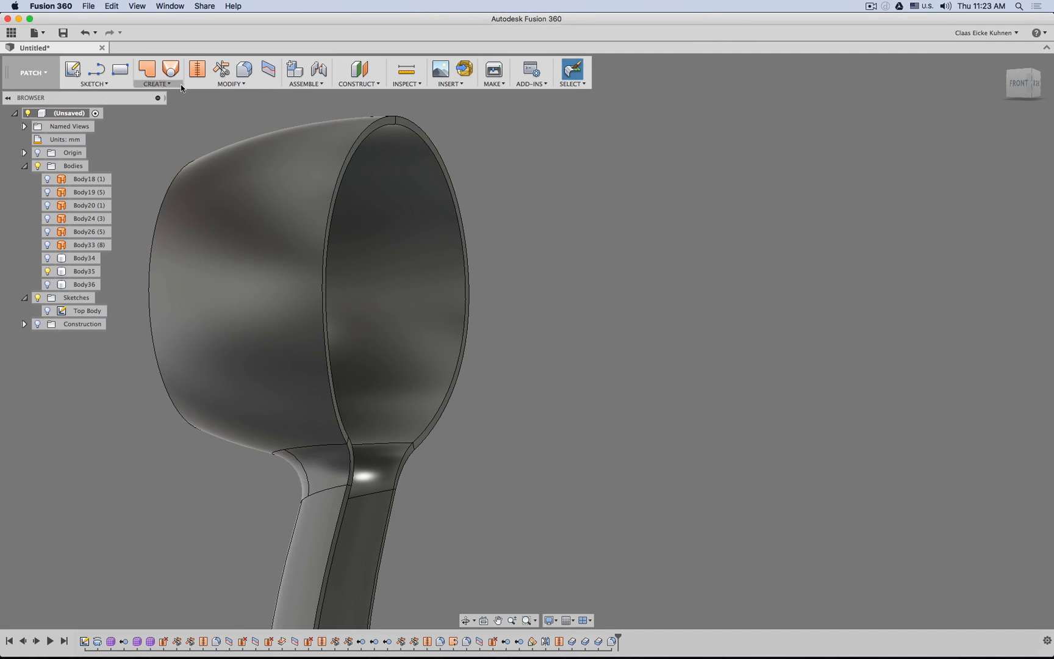
- Start a fillet on Body35's outer seam edges around the housing opening and along both sides of the handle
left_click(244, 68)
left_click(372, 136)
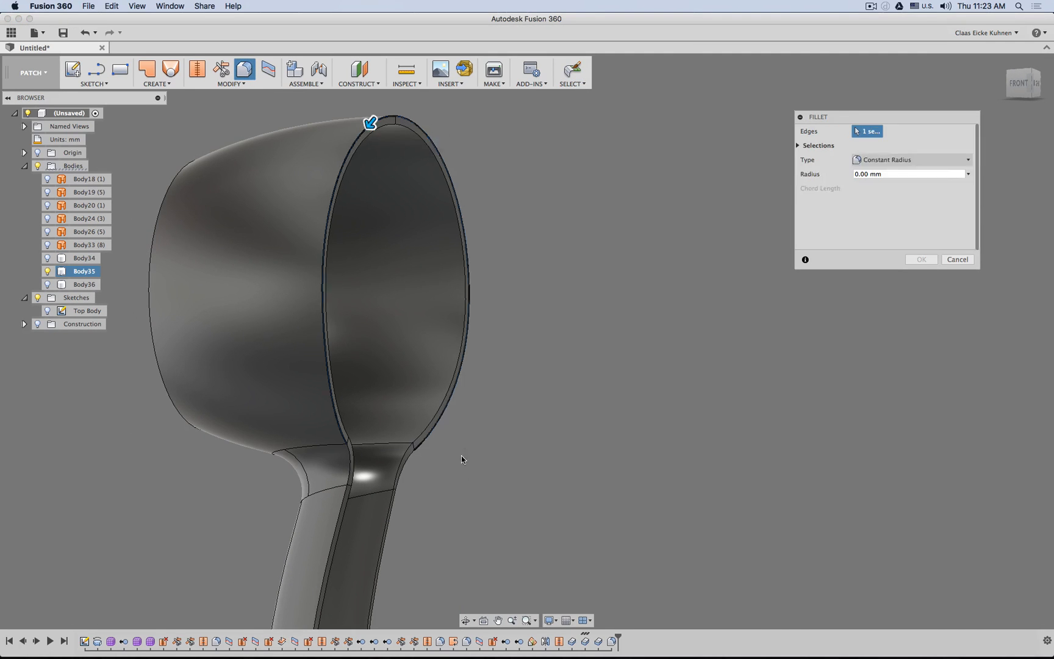
middle_click_drag(454, 454, 452, 249)
left_click(394, 241)
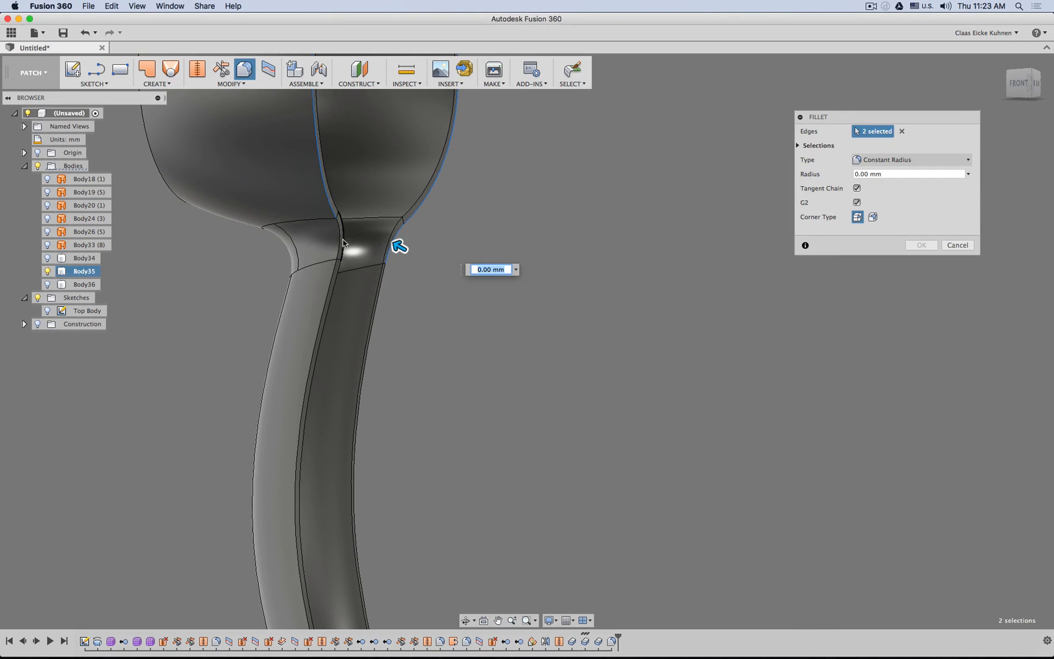
left_click(339, 243)
left_click(331, 283)
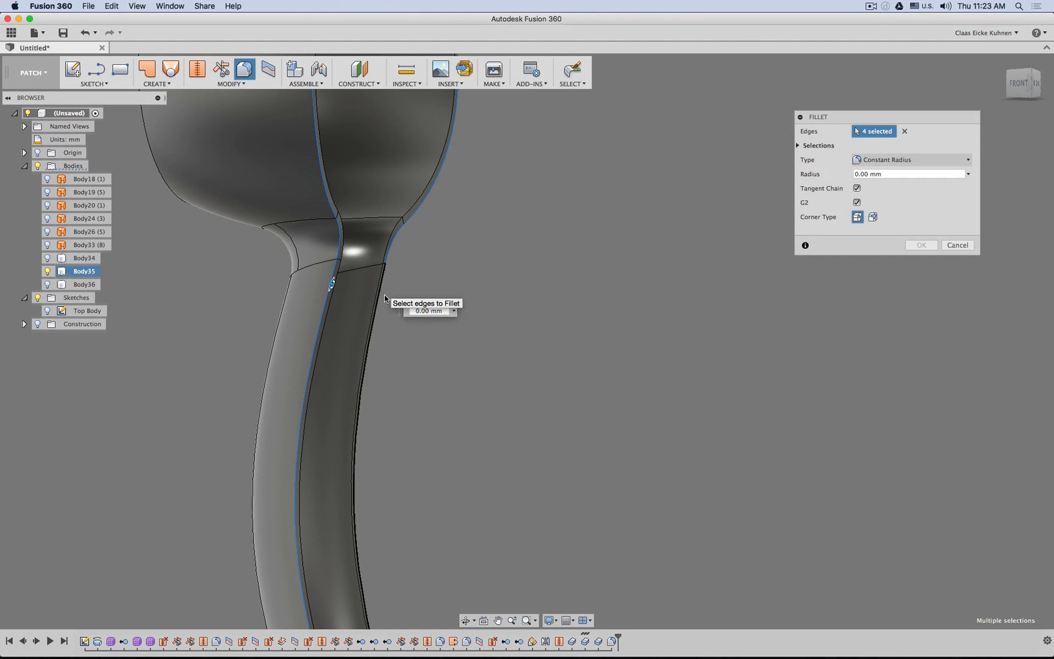
left_click(381, 289)
- Include the outer edge at the lower end of Body35's handle and apply a 0.5 mm constant-radius G2 fillet
middle_click_drag(442, 482, 422, 224)
left_click(329, 488)
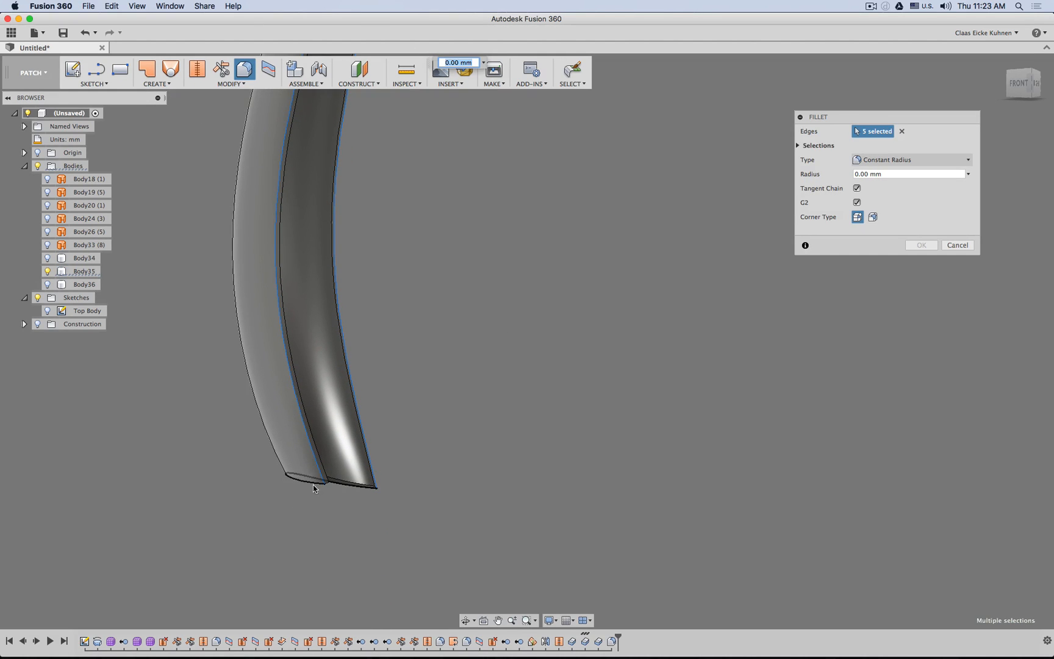
triple_click(886, 174)
type(".5")
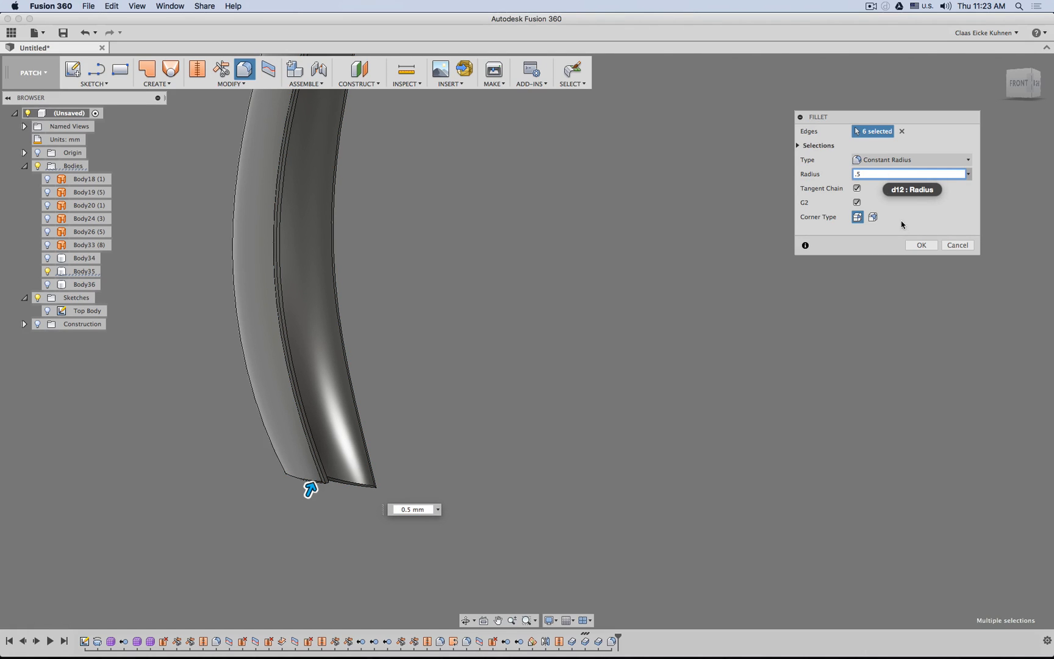
left_click(915, 246)
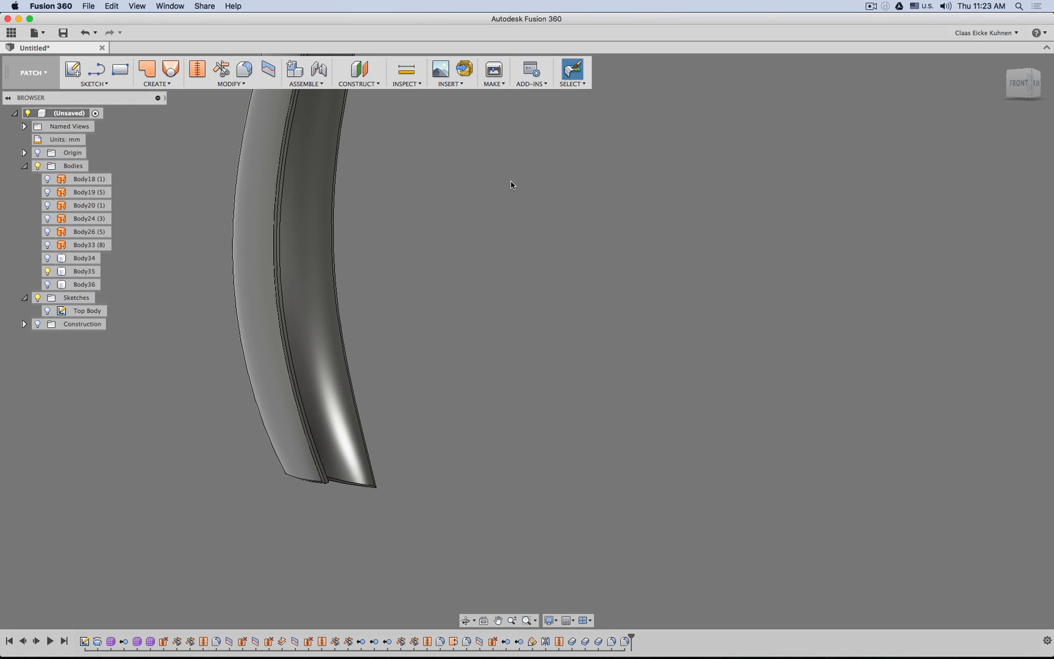
- Show Body34 alongside Body35 and view the filleted seam between them from the back
left_click(48, 285)
left_click(48, 258)
middle_click_drag(487, 299, 452, 468)
middle_click_drag(472, 256, 497, 399)
middle_click_drag(522, 392, 737, 463)
scroll(540, 466, "down", 5)
middle_click_drag(810, 449, 582, 323)
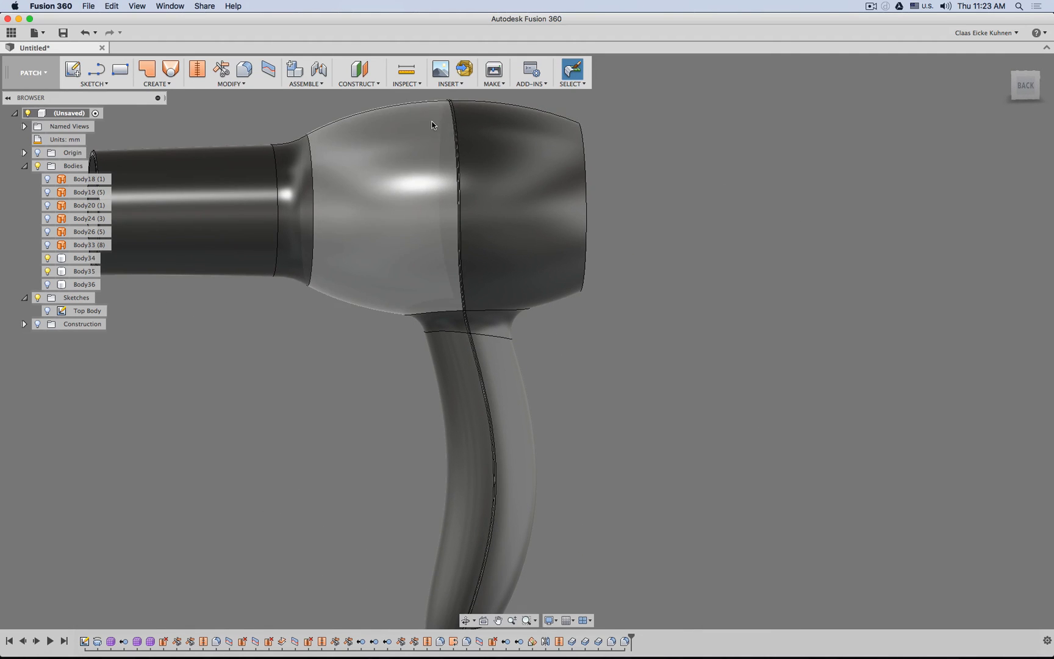
- Set up a section analysis on the XY origin plane, offset about 79 mm upward through the handle
left_click(453, 85)
left_click(414, 85)
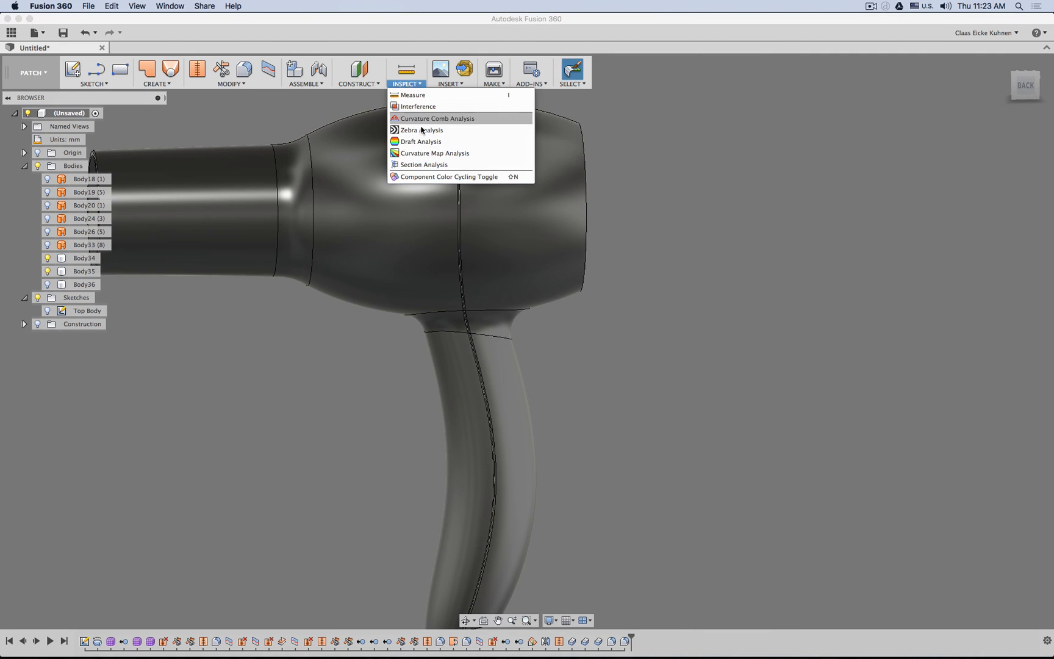
left_click(427, 164)
scroll(354, 327, "down", 3)
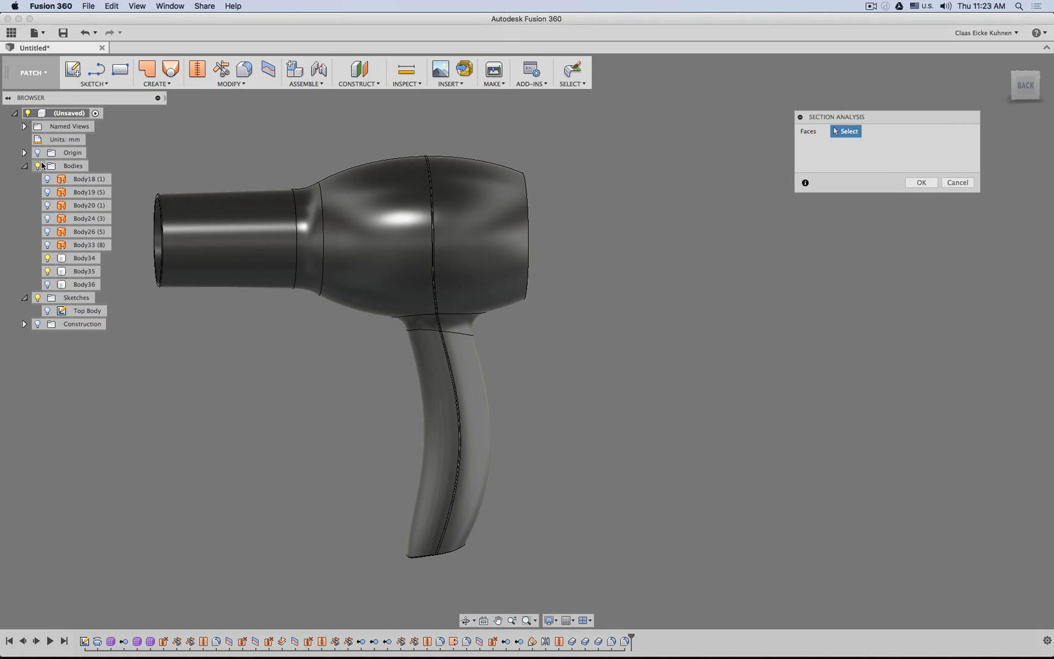
left_click(24, 153)
left_click(388, 562)
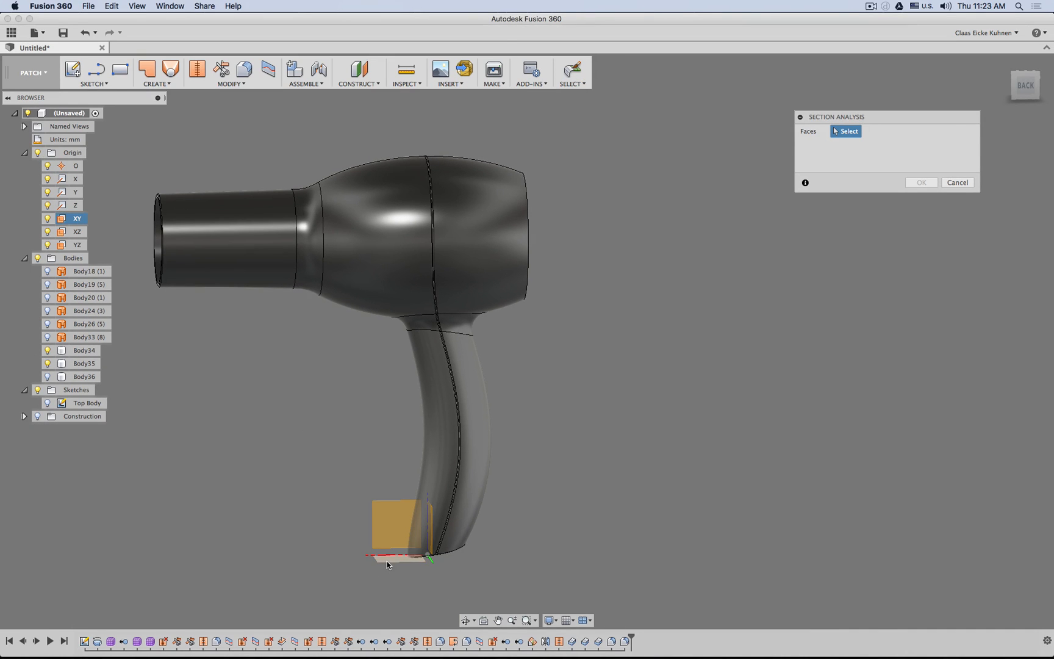
left_click_drag(400, 522, 440, 350)
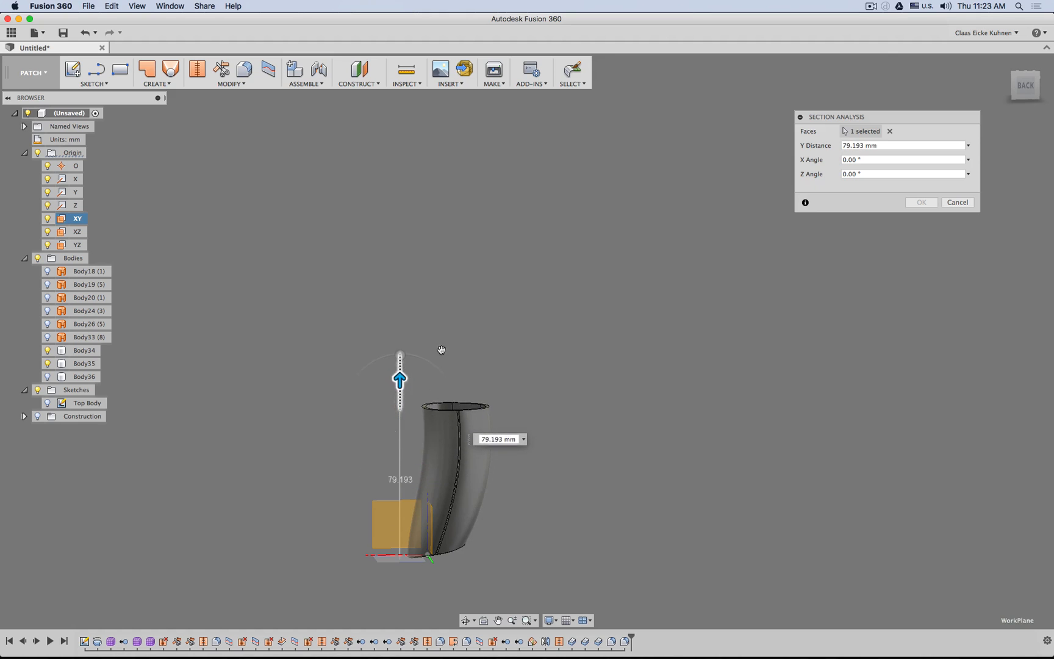
- Examine the filleted seam groove in the handle's cross-section, hiding and reshowing Body34 and Body35 in turn
middle_click_drag(441, 351, 497, 370, "shift")
scroll(469, 385, "down", 4)
scroll(468, 386, "up", 10)
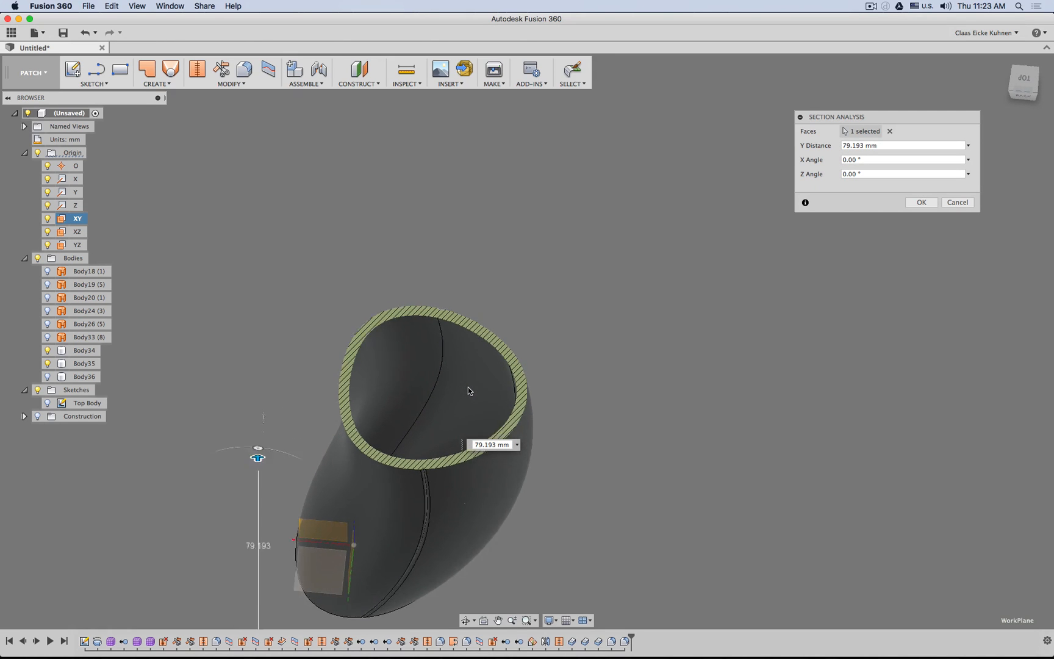
middle_click_drag(460, 396, 451, 277, "shift")
scroll(433, 375, "up", 8)
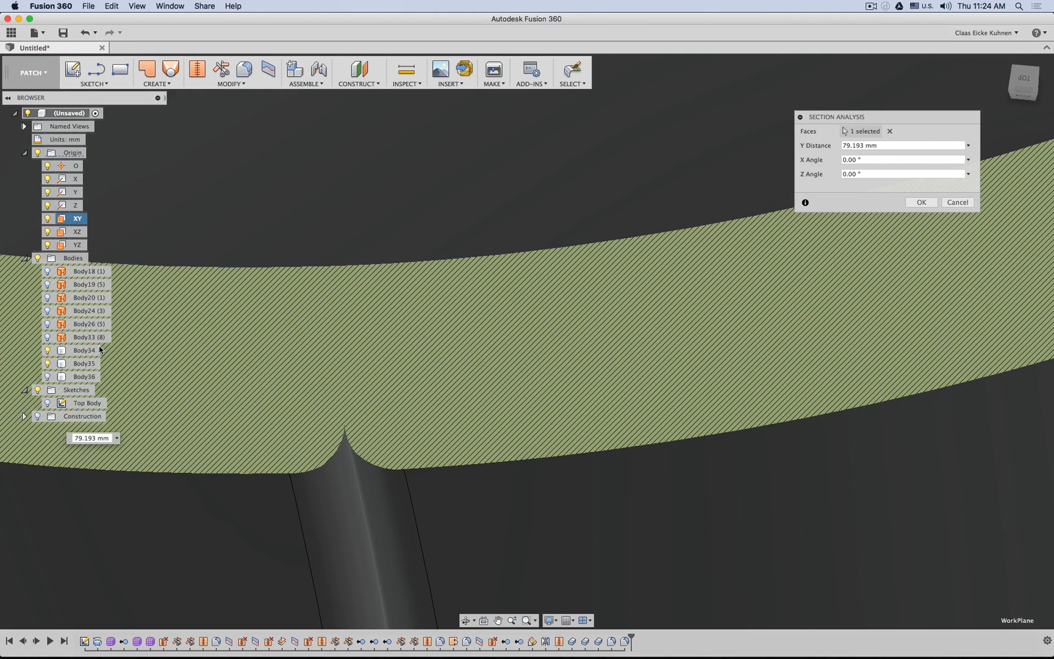
scroll(427, 374, "up", 4)
left_click(48, 351)
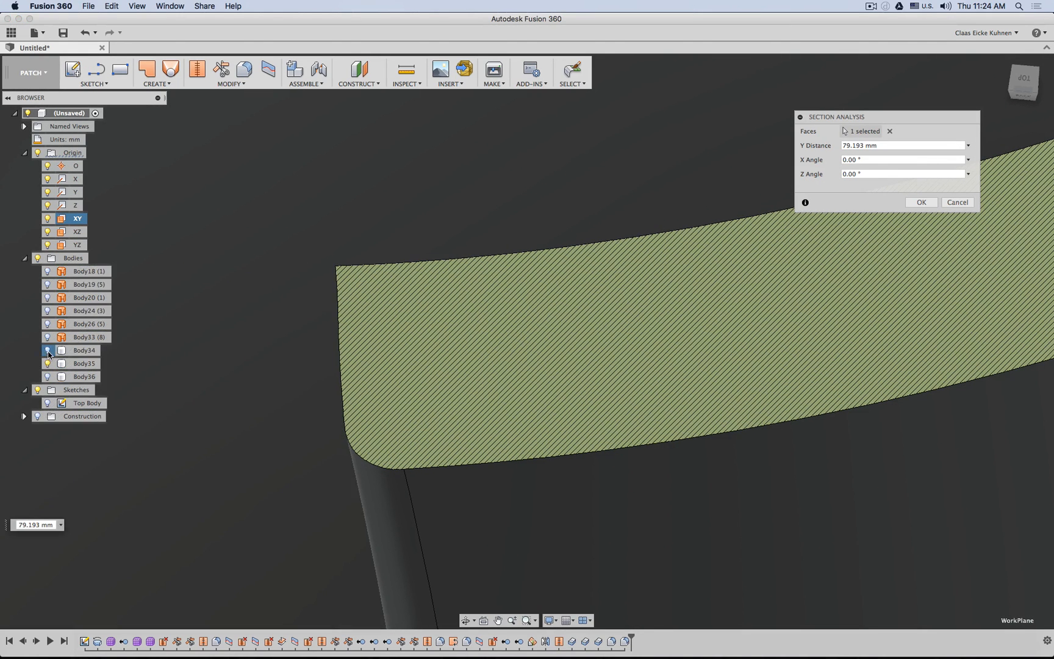
left_click(48, 351)
left_click(47, 364)
left_click(48, 364)
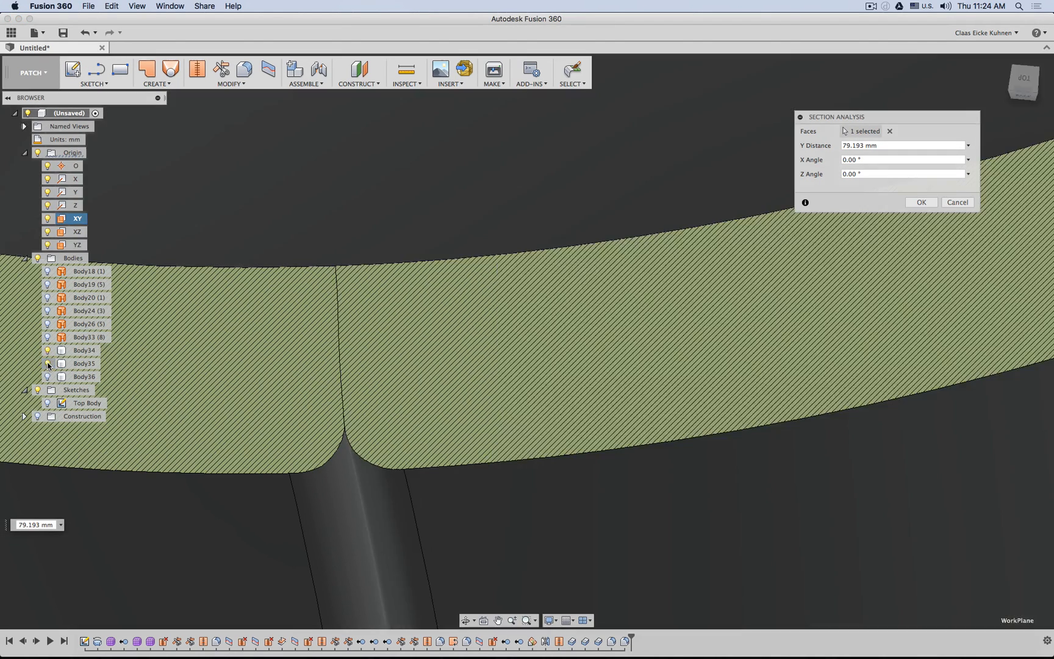
scroll(336, 364, "down", 3)
scroll(342, 364, "down", 5)
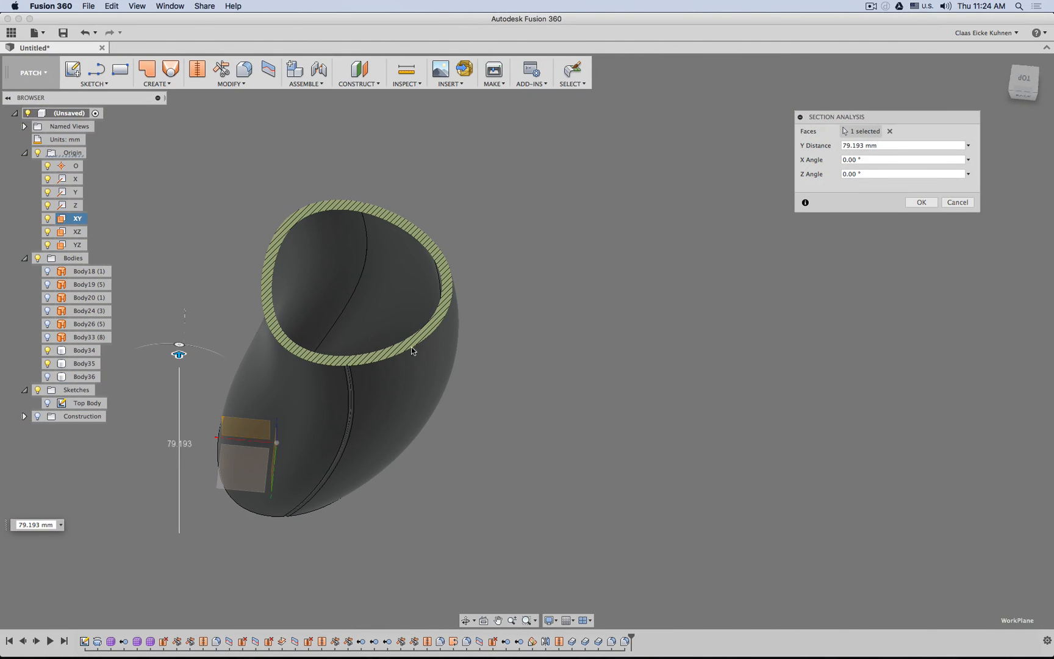
- Accept the section analysis through the handle and switch to the Model workspace
left_click(920, 202)
middle_click_drag(596, 394, 563, 368, "shift")
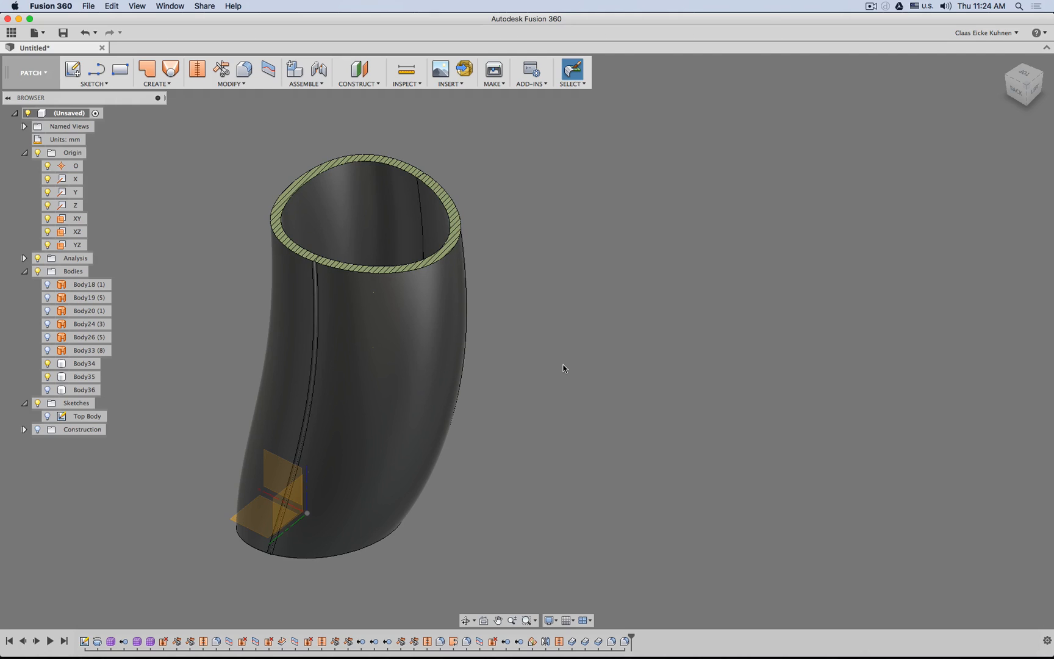
left_click(30, 74)
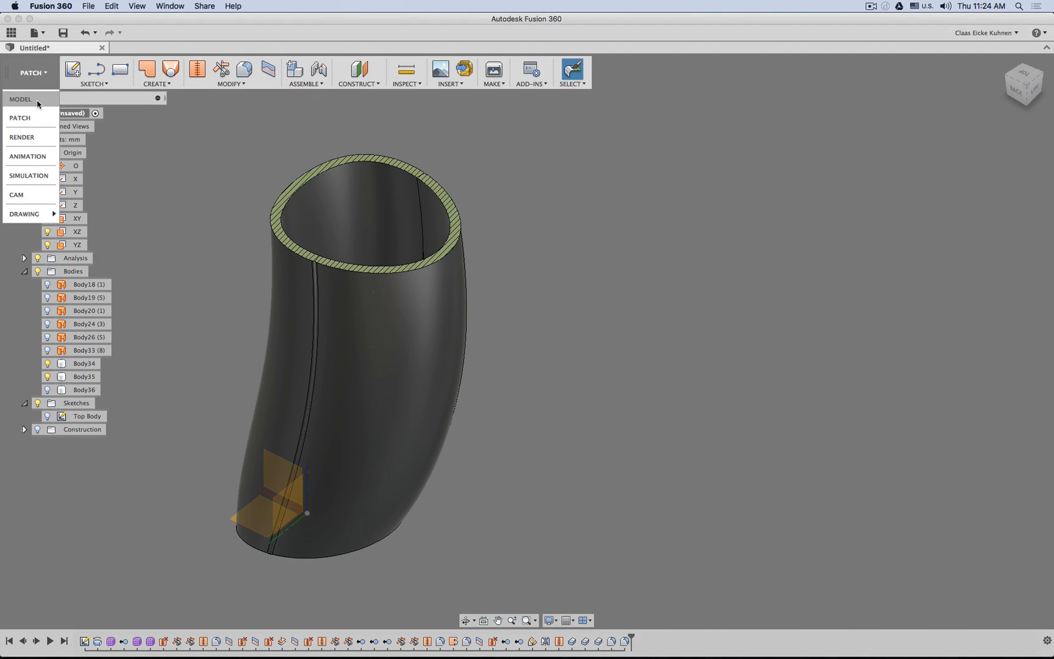
left_click(38, 101)
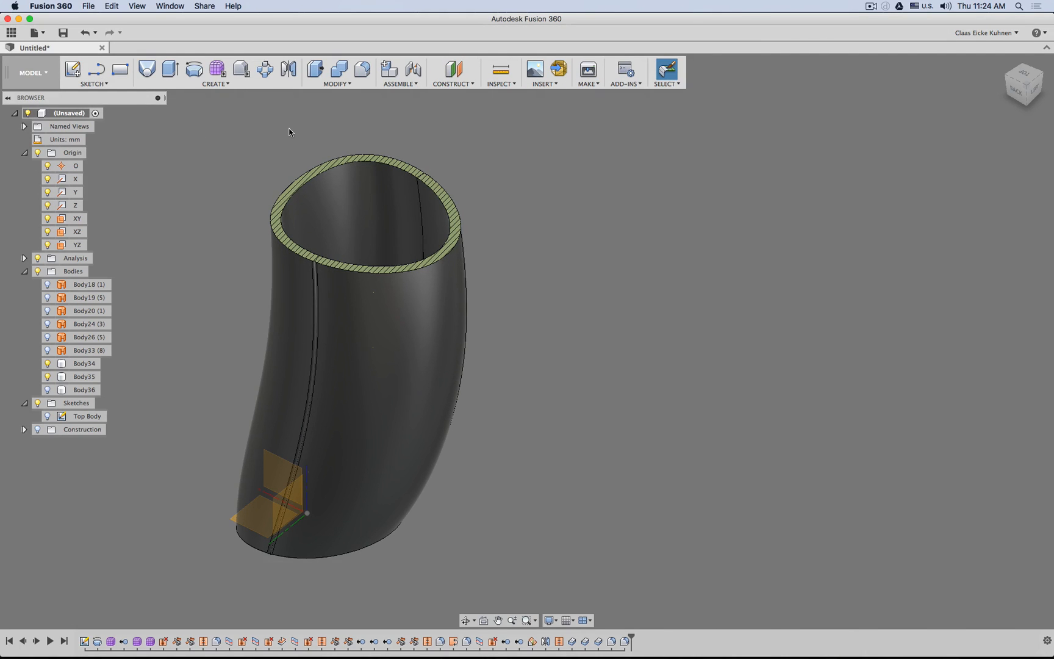
left_click(339, 69)
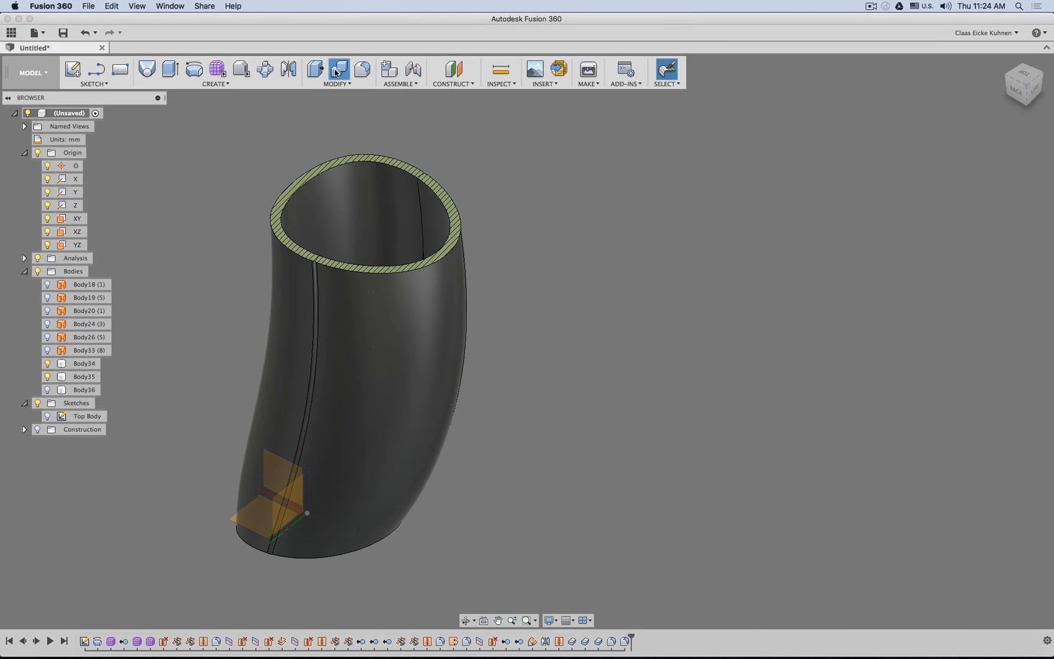
left_click(418, 306)
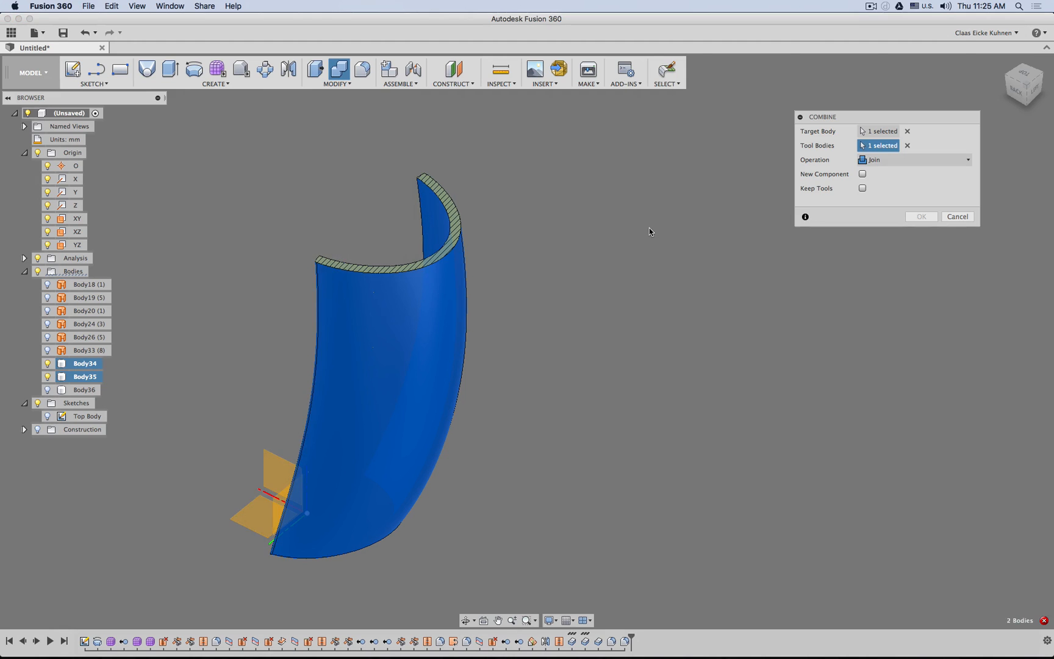
middle_click_drag(499, 287, 617, 224, "shift")
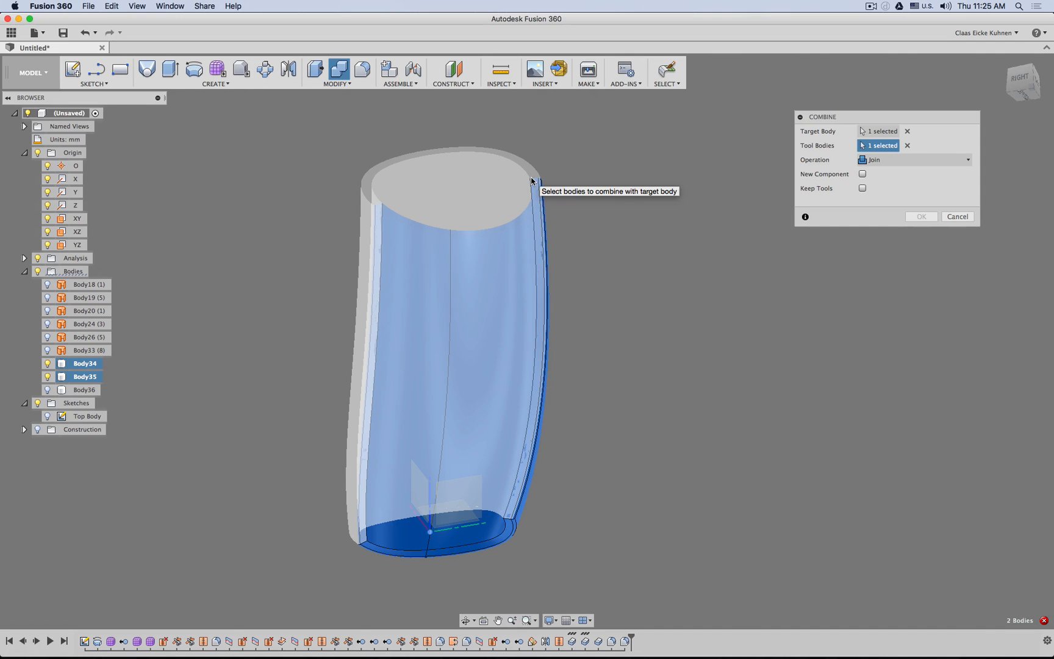
left_click(958, 217)
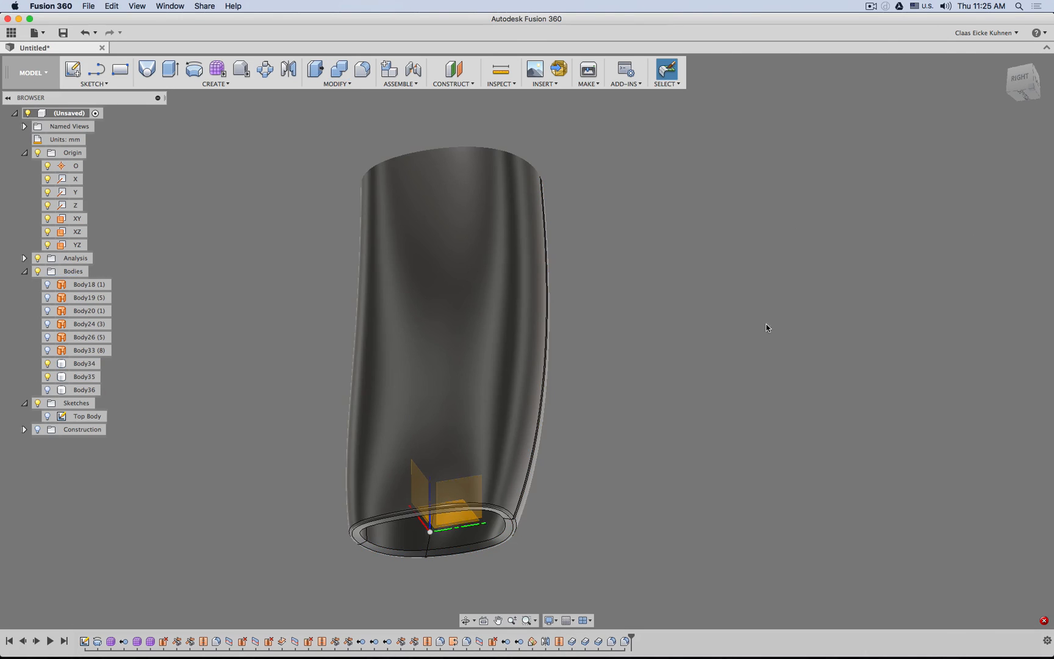
- Hide the Section1 analysis so the whole hair dryer is displayed uncut
middle_click_drag(766, 328, 701, 379, "shift")
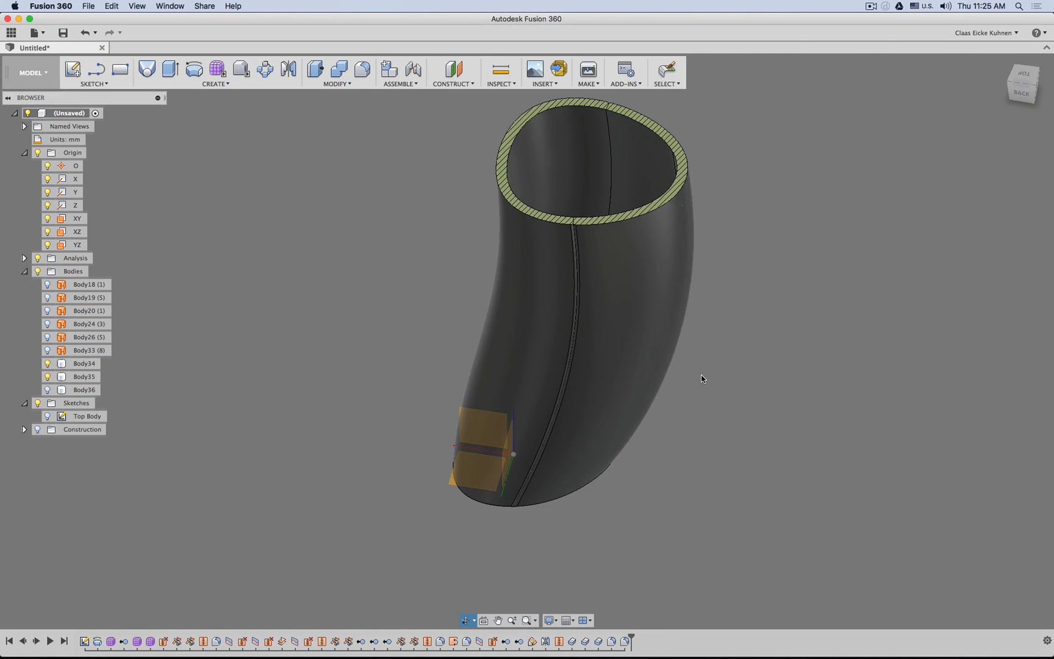
scroll(354, 405, "down", 5)
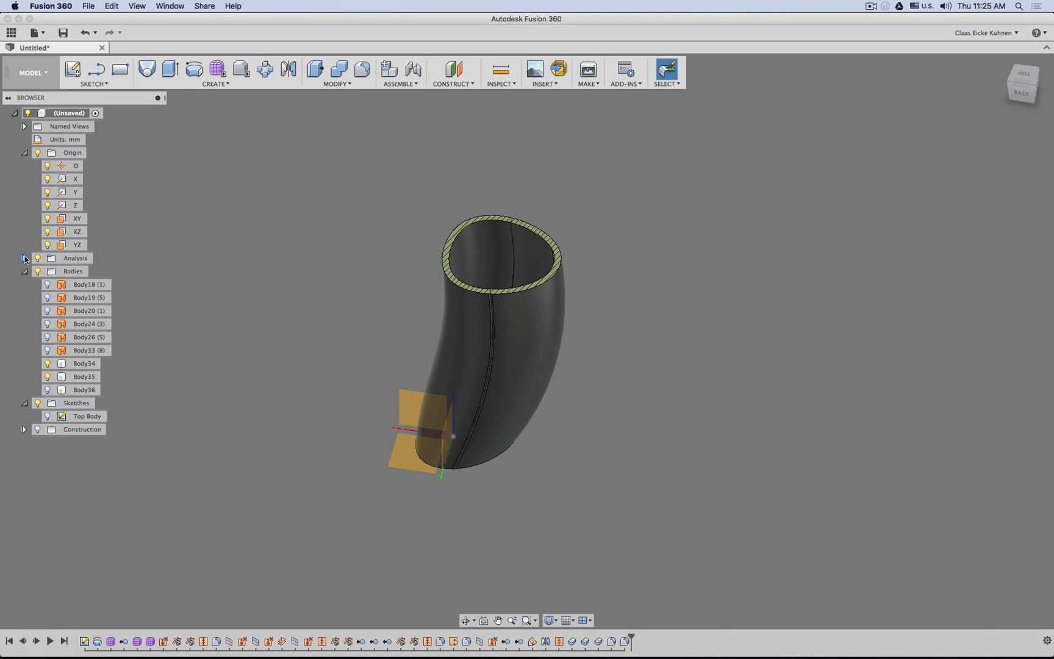
left_click(25, 258)
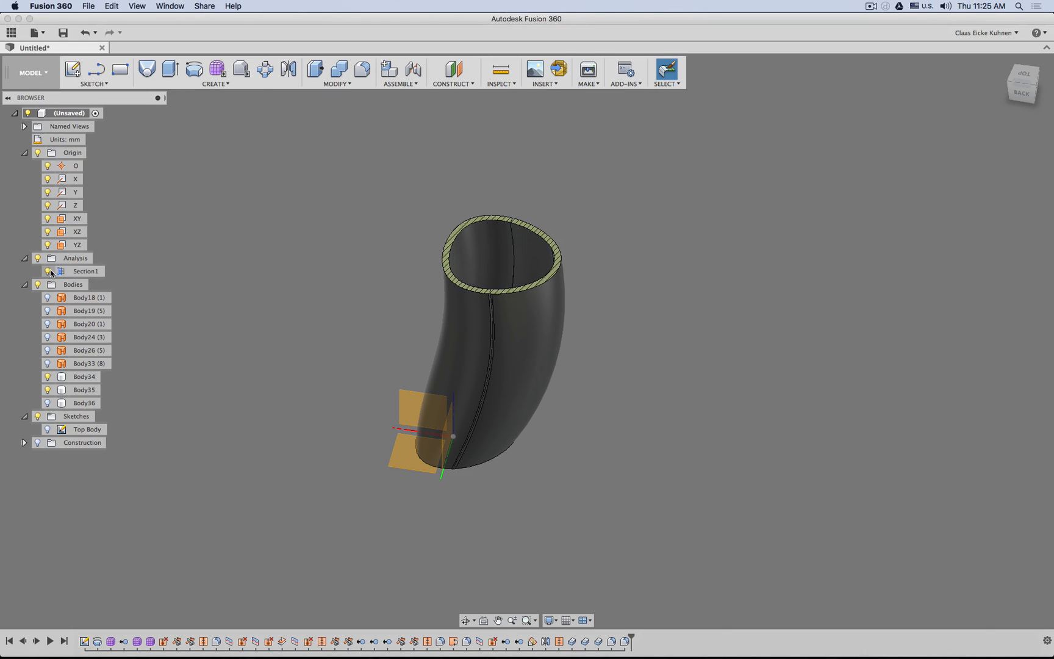
scroll(342, 318, "down", 3)
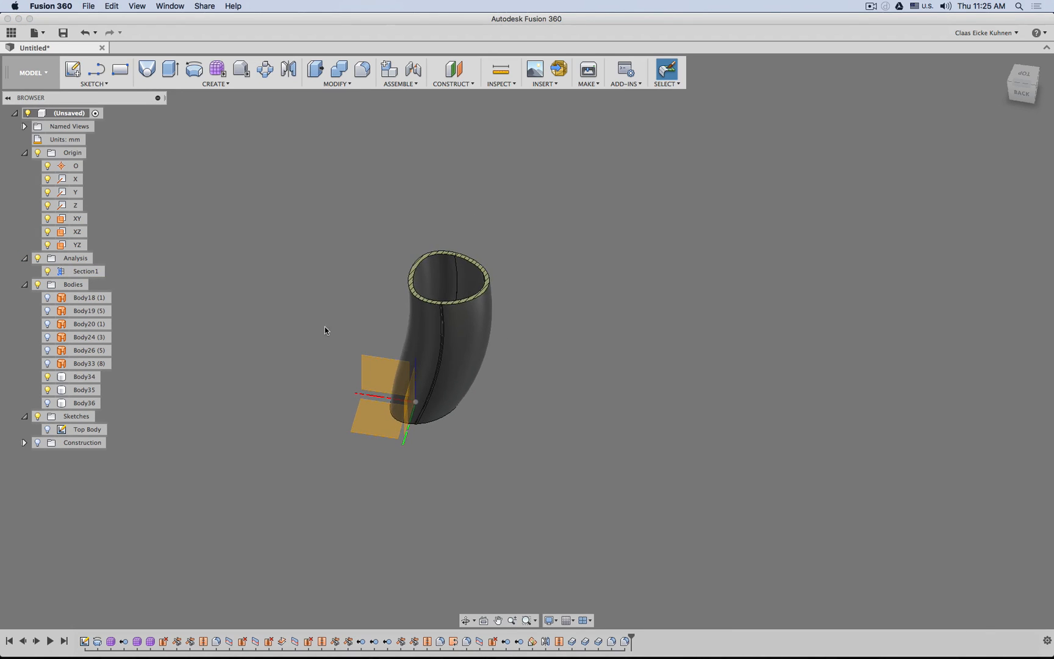
scroll(146, 325, "up", 3)
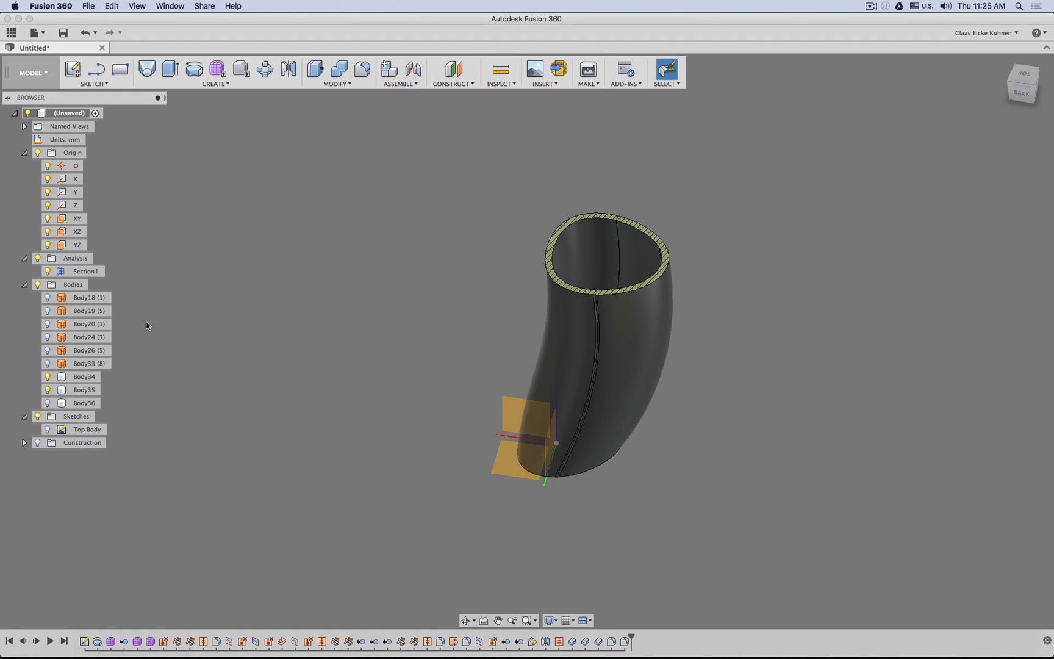
left_click(47, 272)
scroll(347, 313, "up", 3)
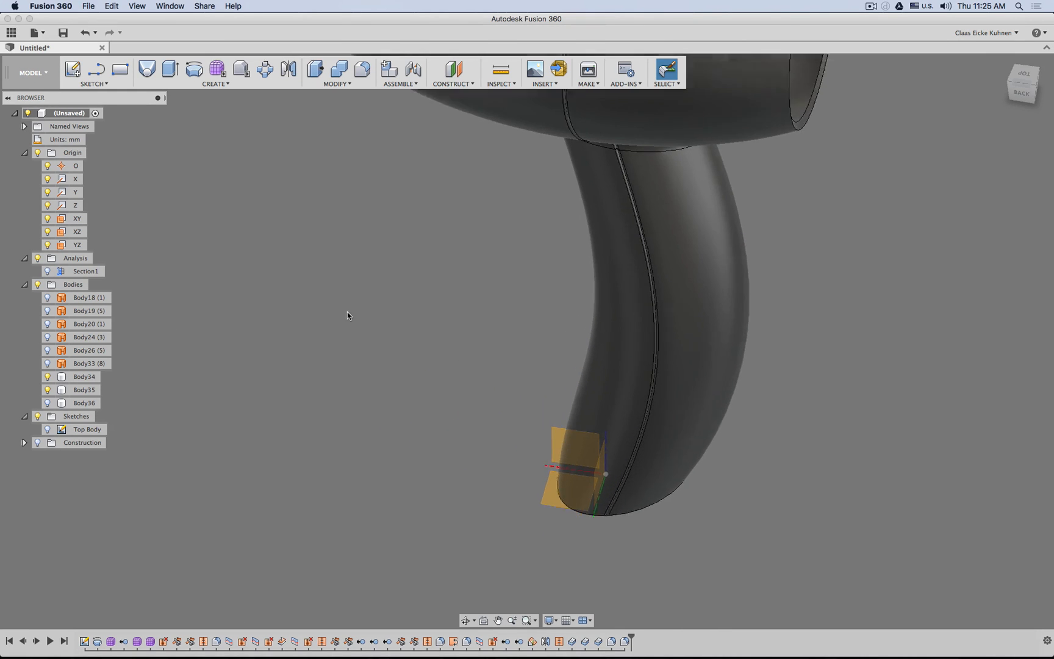
- Split Body34 and Body35 with the XZ origin plane as the splitting tool
middle_click_drag(347, 315, 337, 222, "shift")
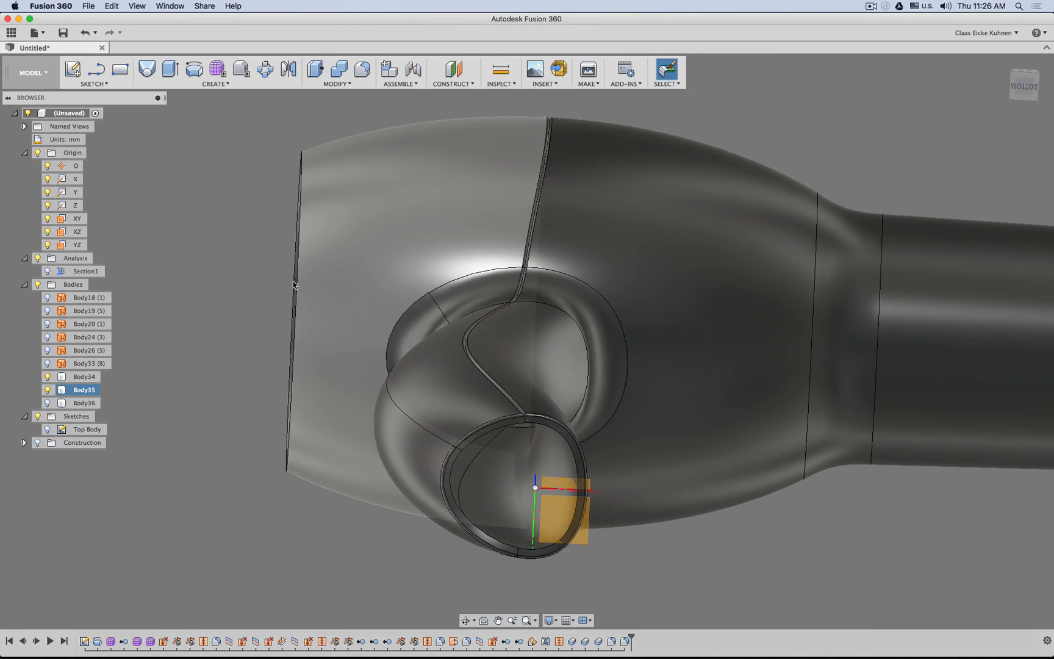
scroll(278, 304, "down", 3)
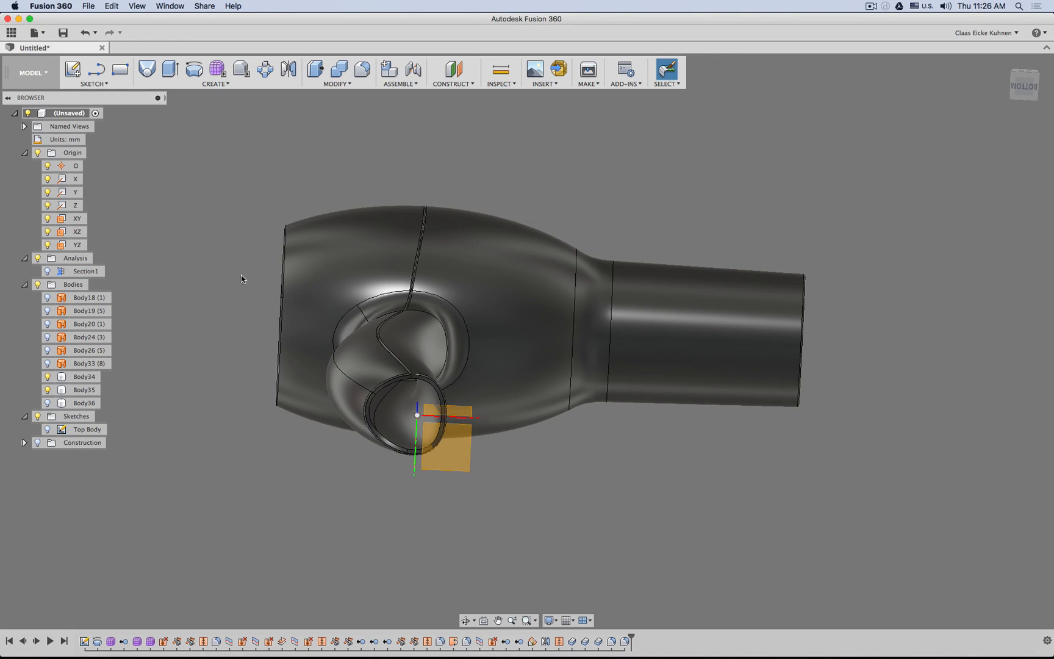
middle_click_drag(241, 275, 297, 385, "shift")
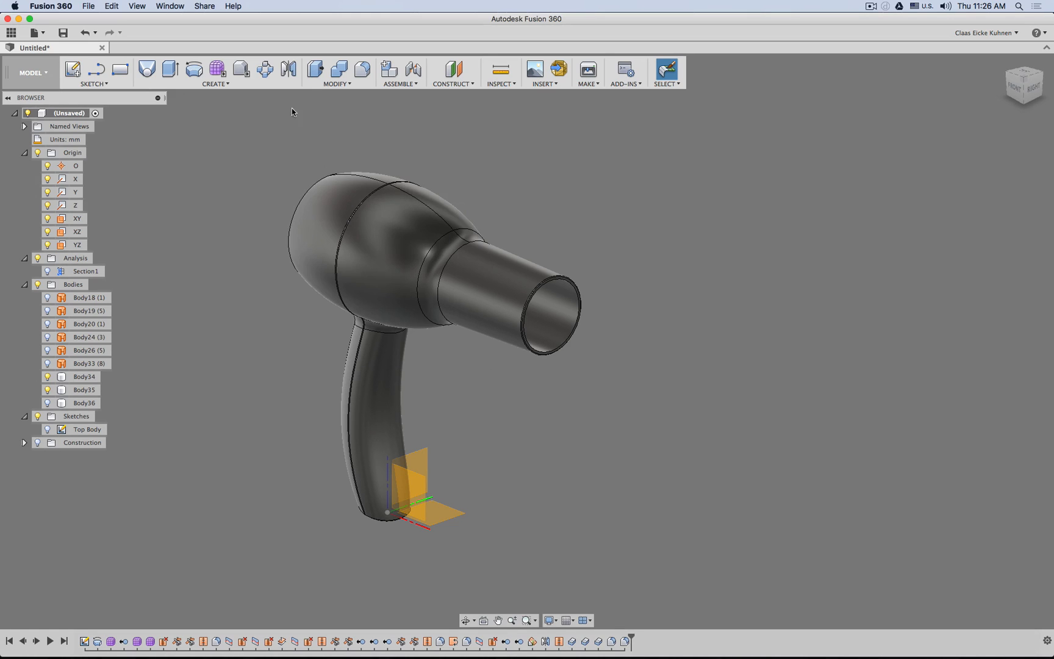
left_click(334, 85)
left_click(344, 212)
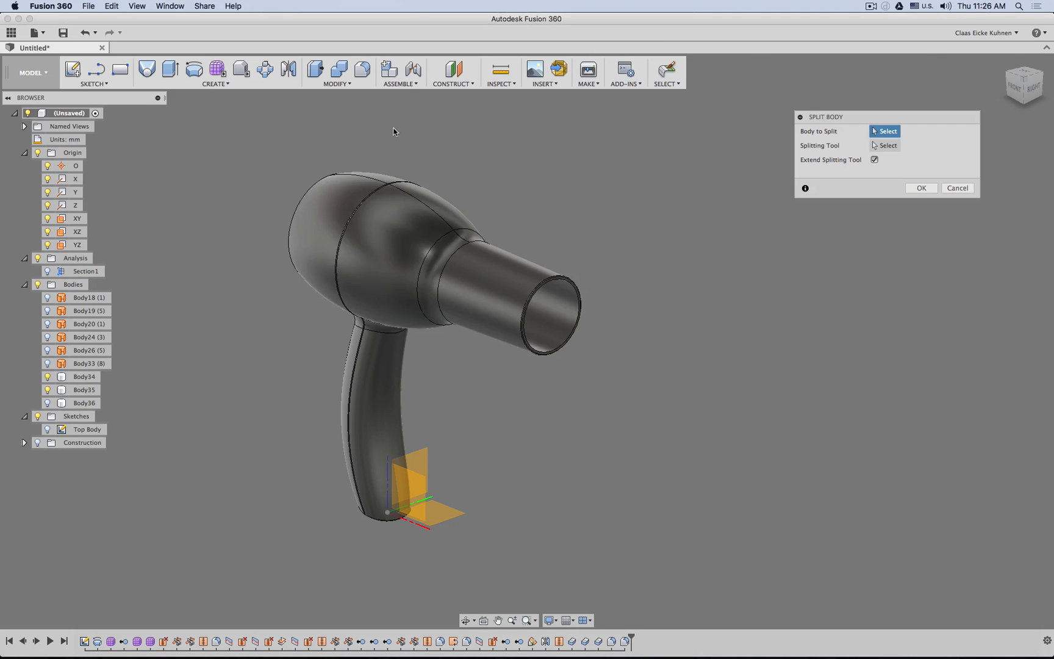
left_click(376, 224)
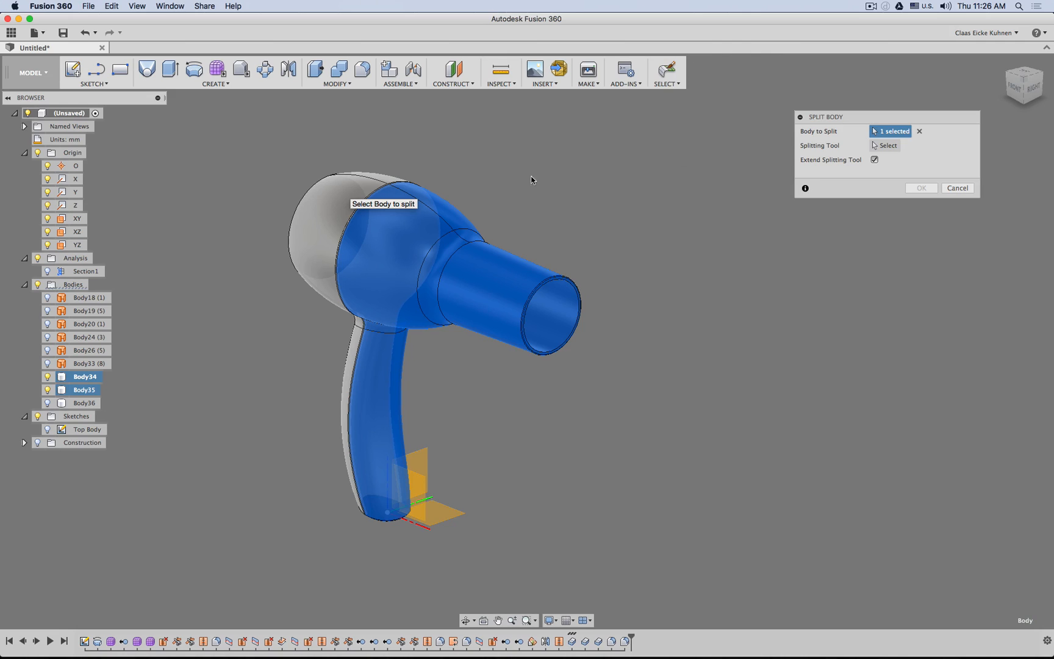
left_click(883, 146)
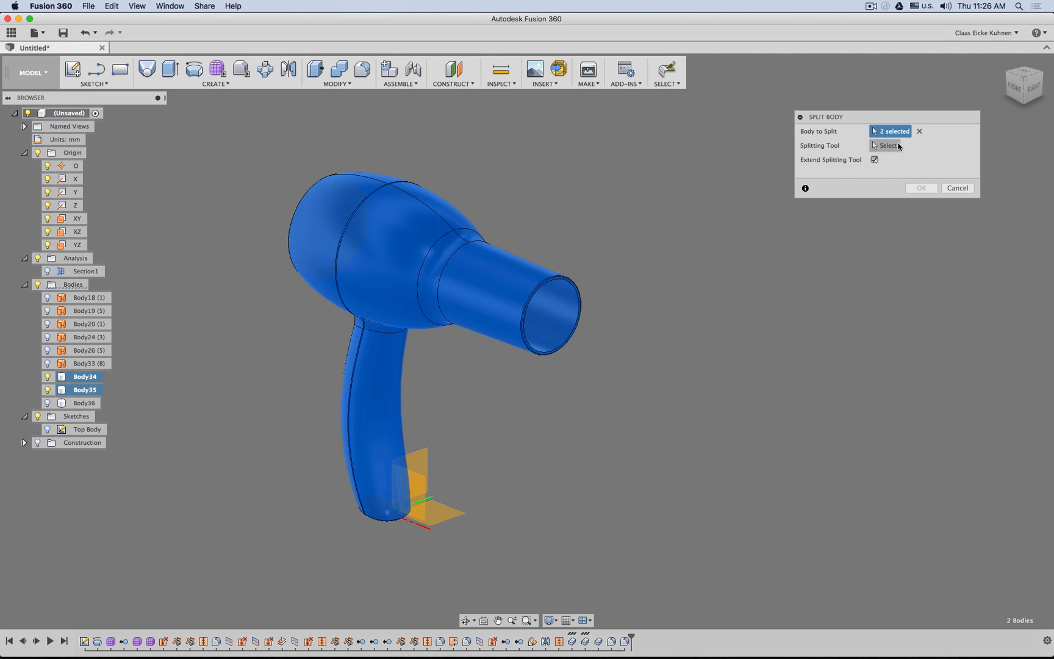
left_click(419, 480)
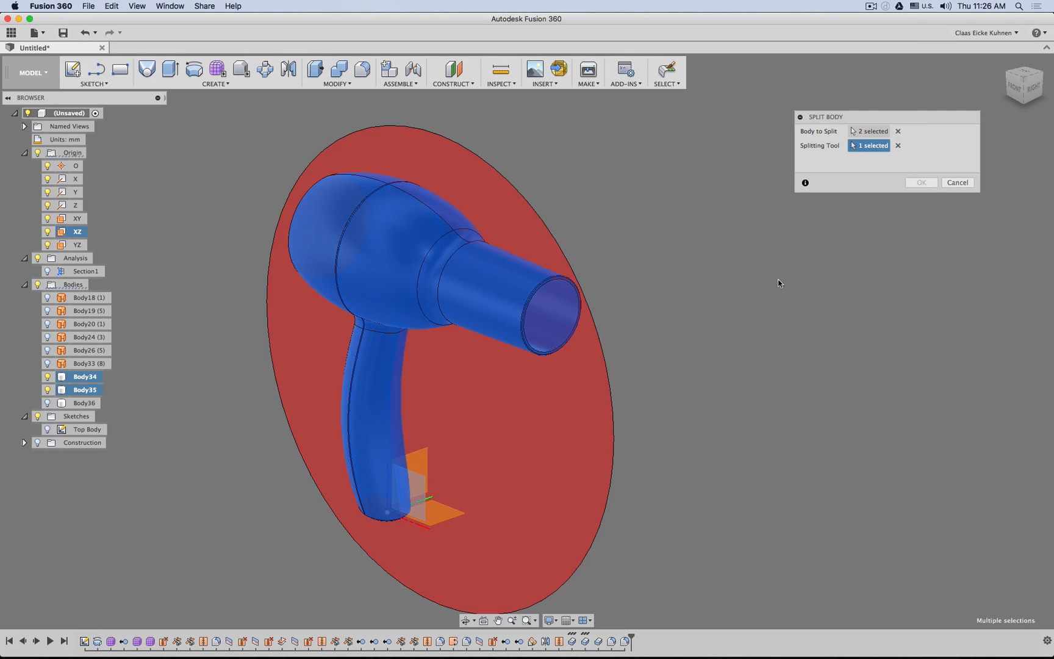
key("Return")
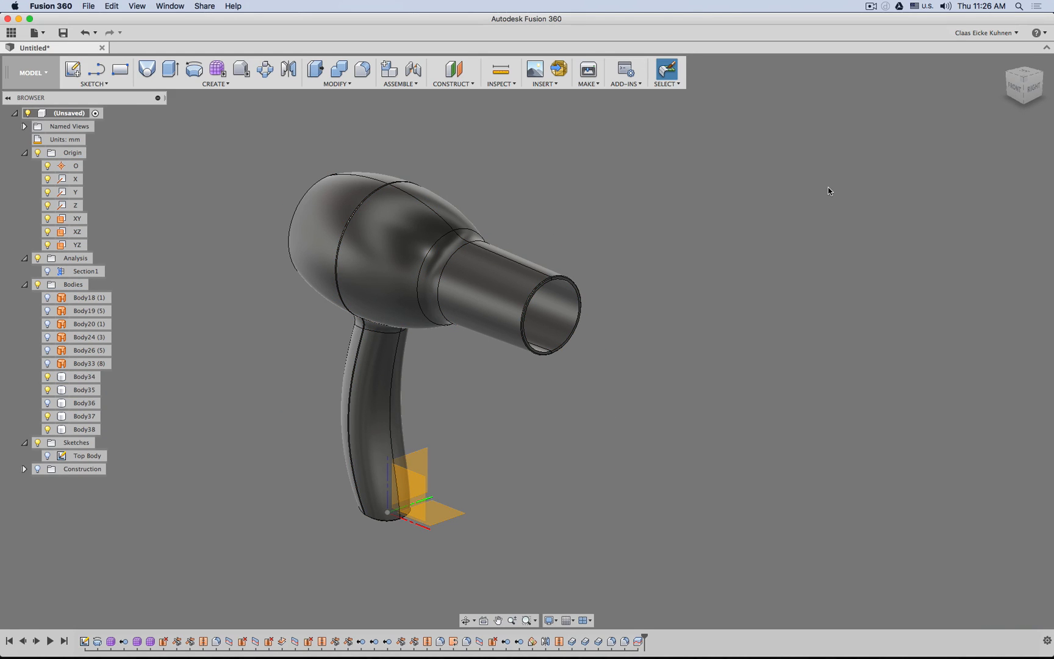
- Inspect the housing's interior with Body37 and Body38 hidden, and delete the XZ-plane split feature
mouse_move(765, 269)
middle_mouse_down("shift")
mouse_move(725, 258)
mouse_move(735, 255)
middle_mouse_up("shift")
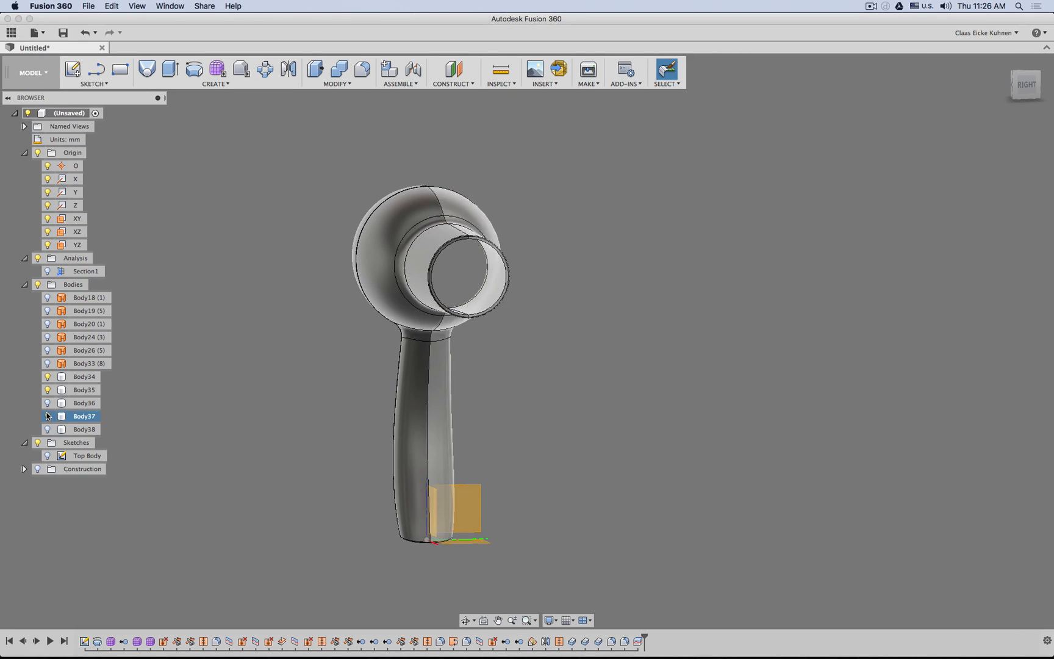
middle_click_drag(652, 346, 539, 337, "shift")
key("Escape")
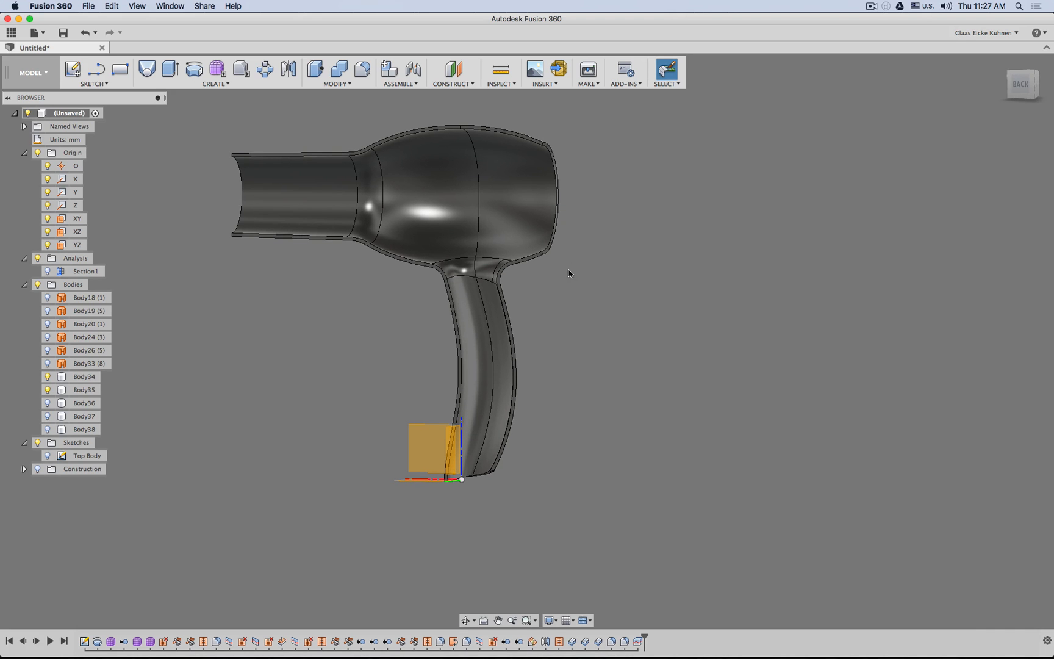
middle_click_drag(621, 279, 587, 276, "shift")
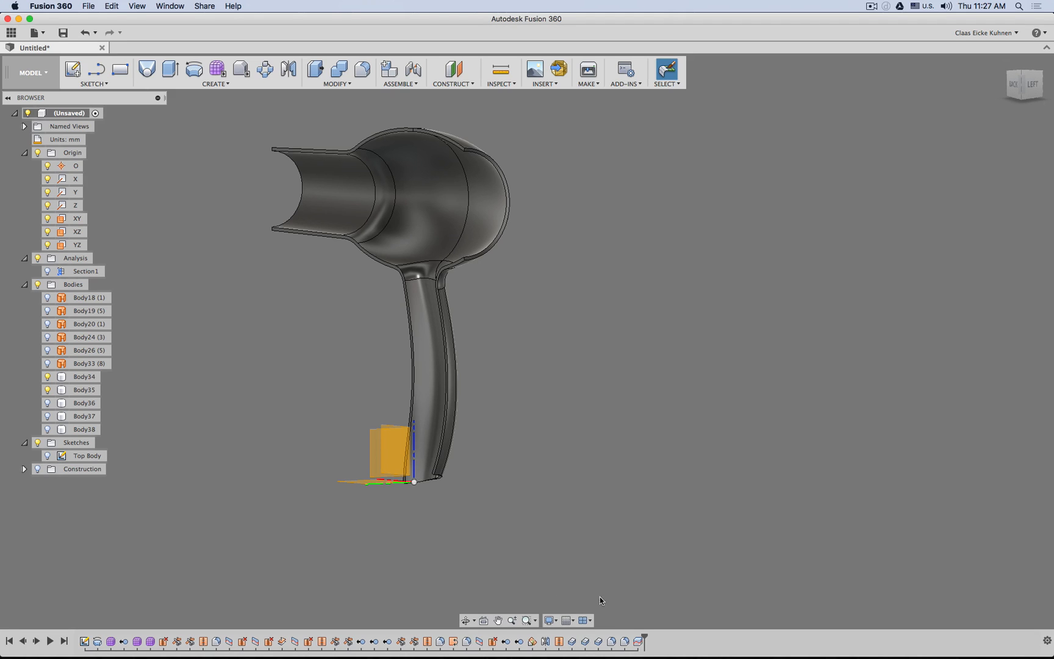
left_click(638, 641)
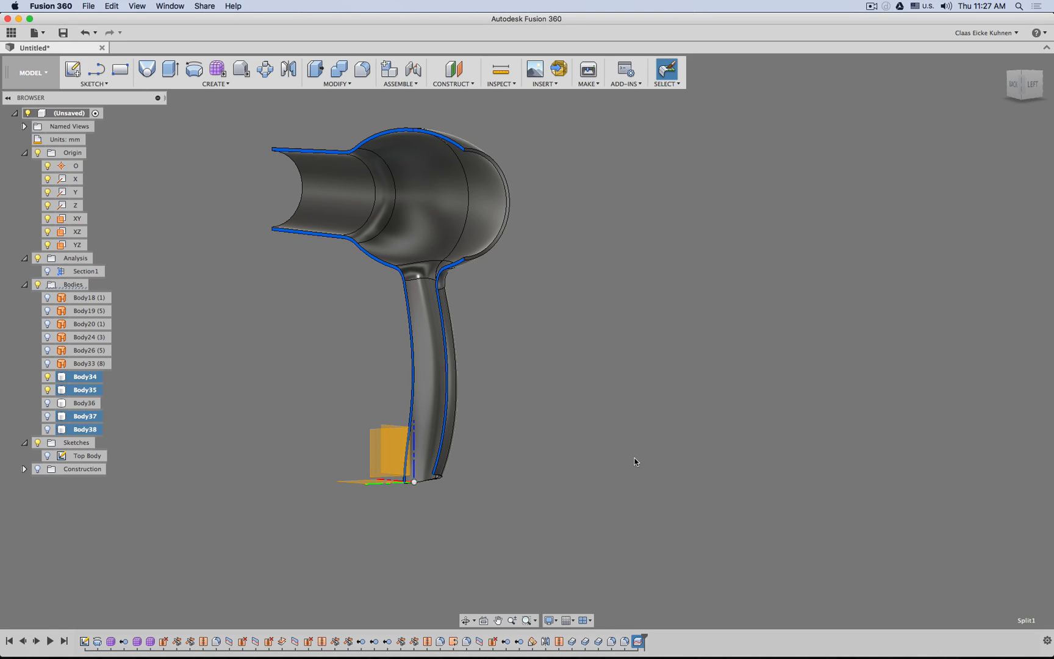
key("Delete")
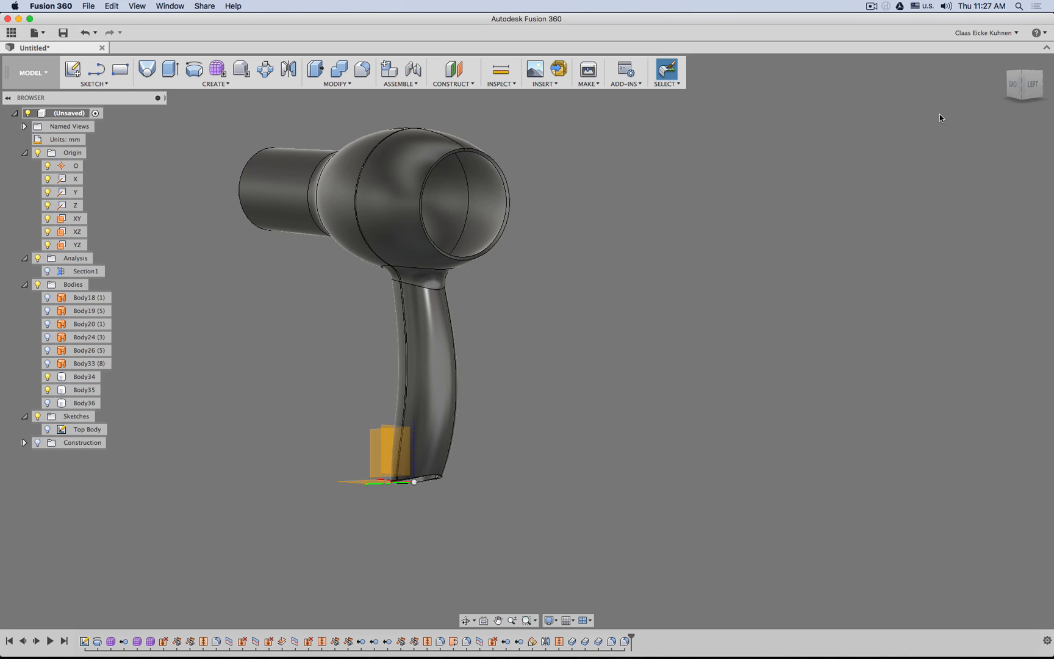
- Edit the Top Body sketch and draw a horizontal line just below the ellipse, spanning the top of the handle
left_click(1012, 84)
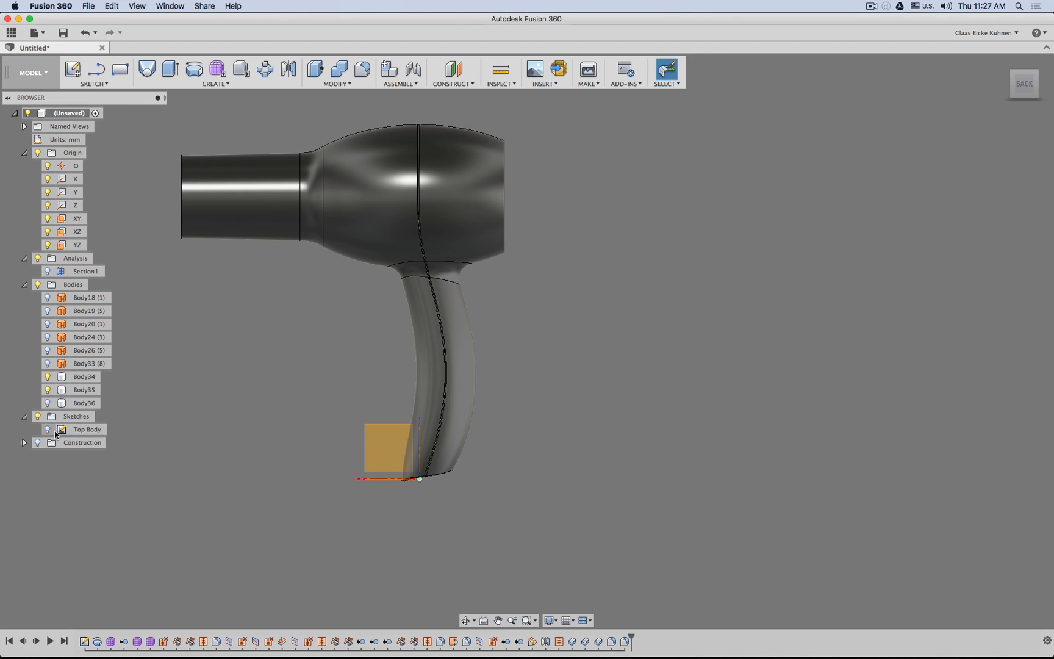
double_click(87, 429)
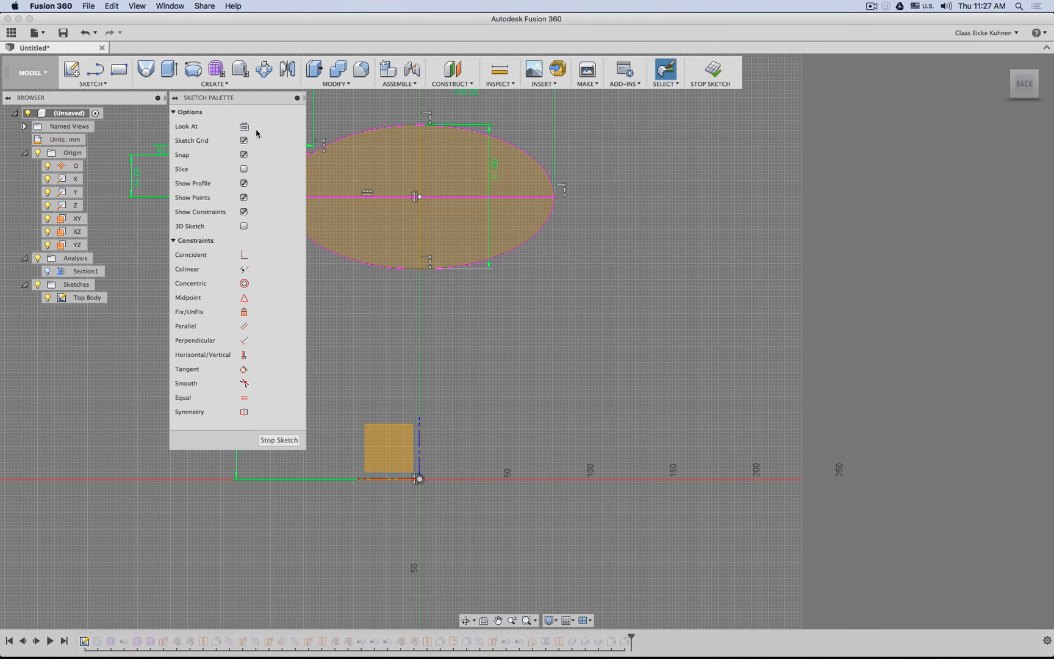
left_click(95, 69)
left_click(363, 280)
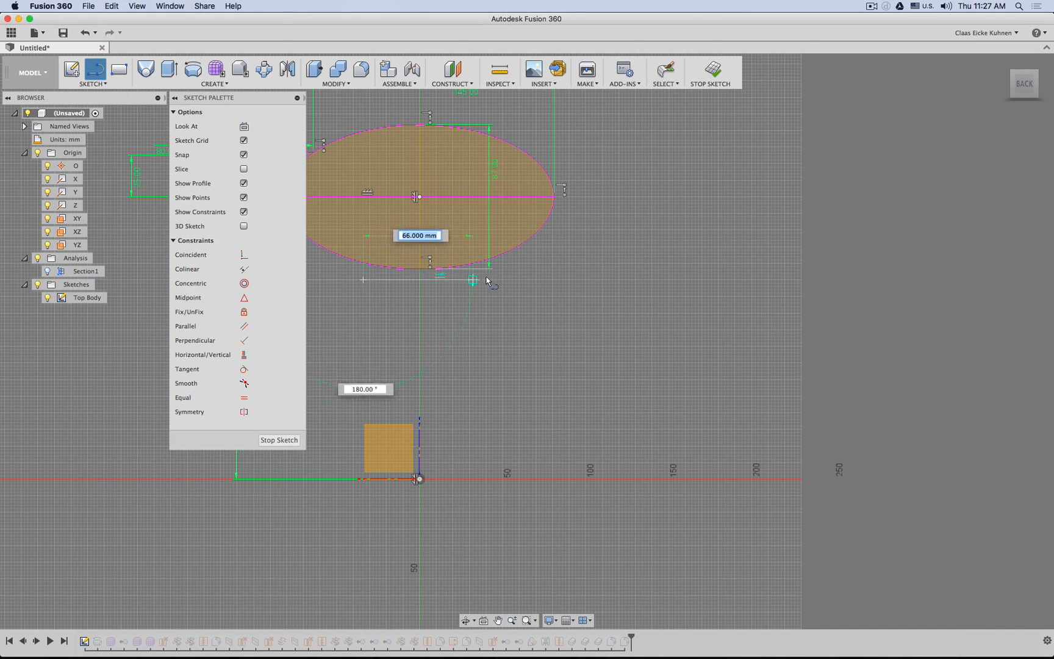
left_click(513, 280)
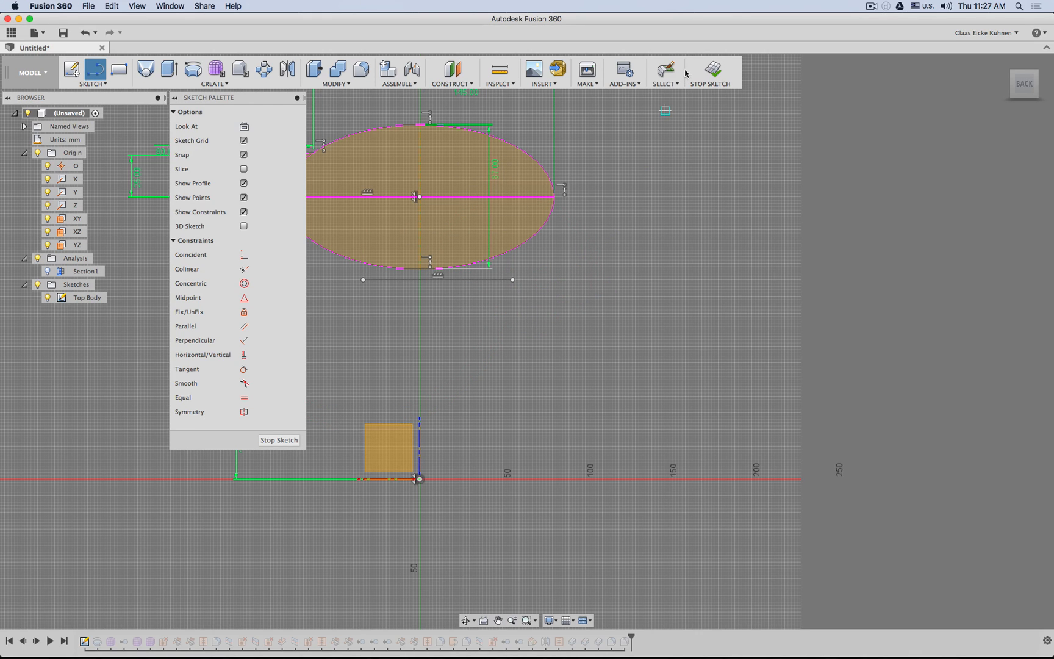
left_click(713, 69)
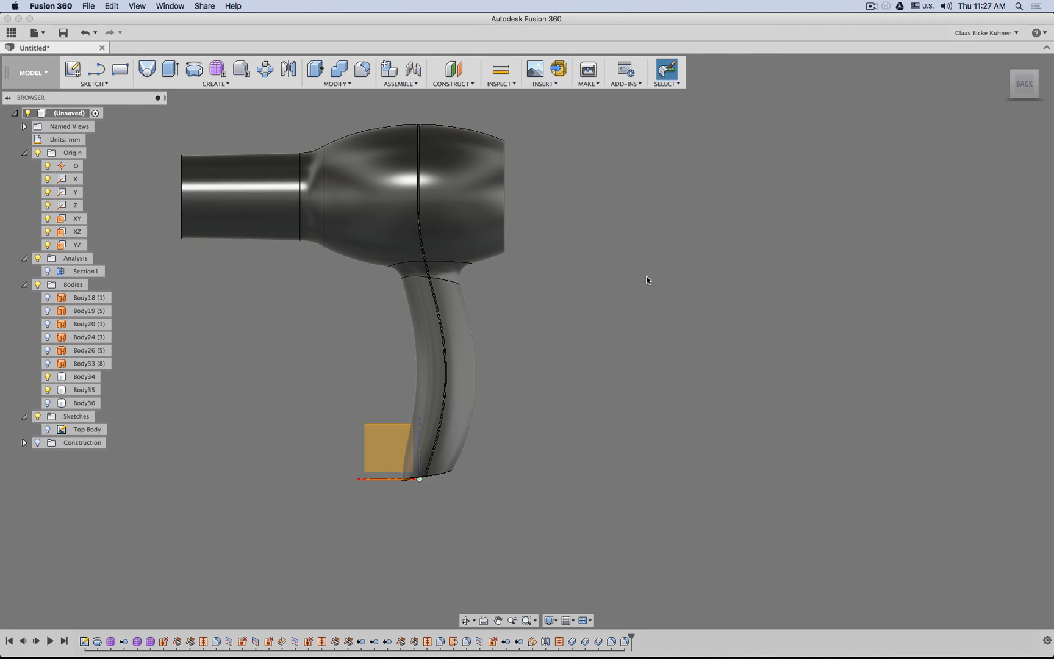
- Show the Top Body sketch and move the horizontal line slightly up into the neck between housing and handle
left_click(47, 429)
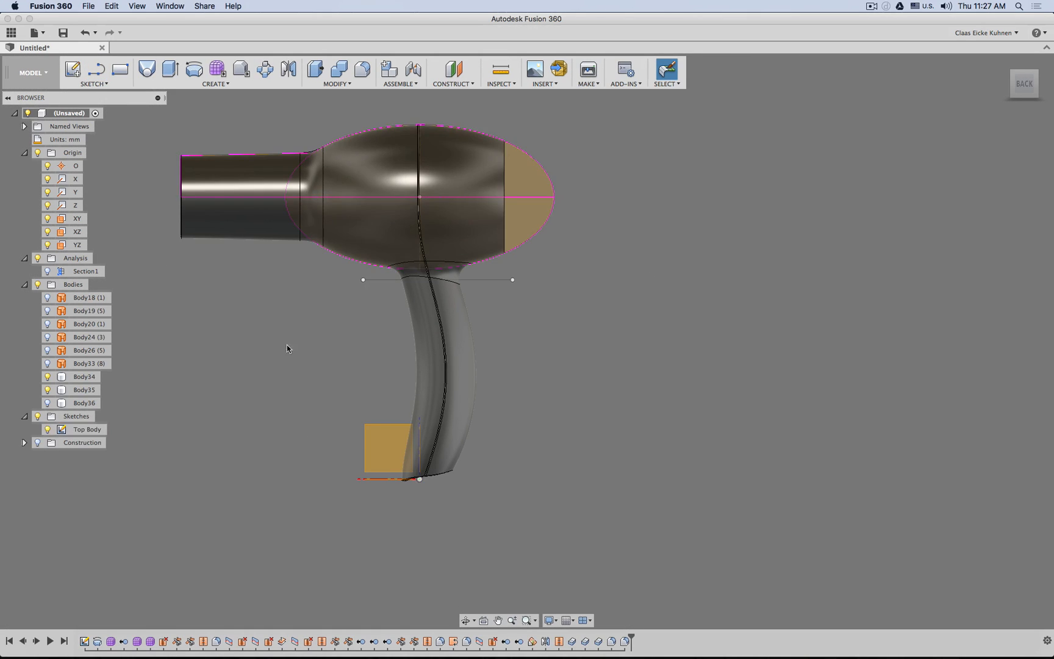
scroll(399, 269, "up", 3)
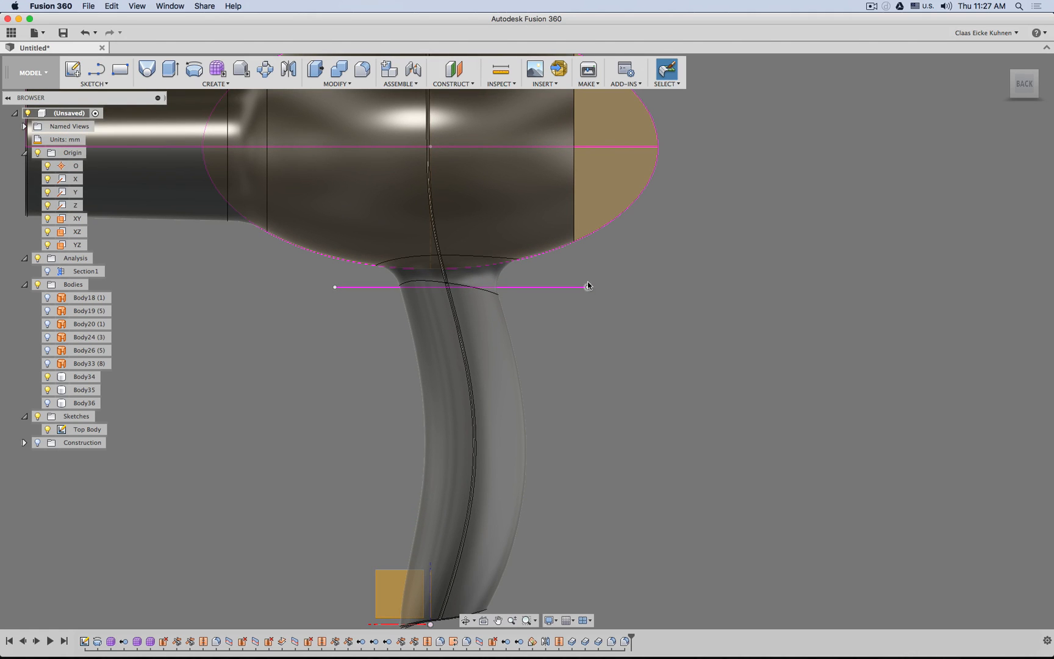
left_click_drag(589, 287, 582, 275)
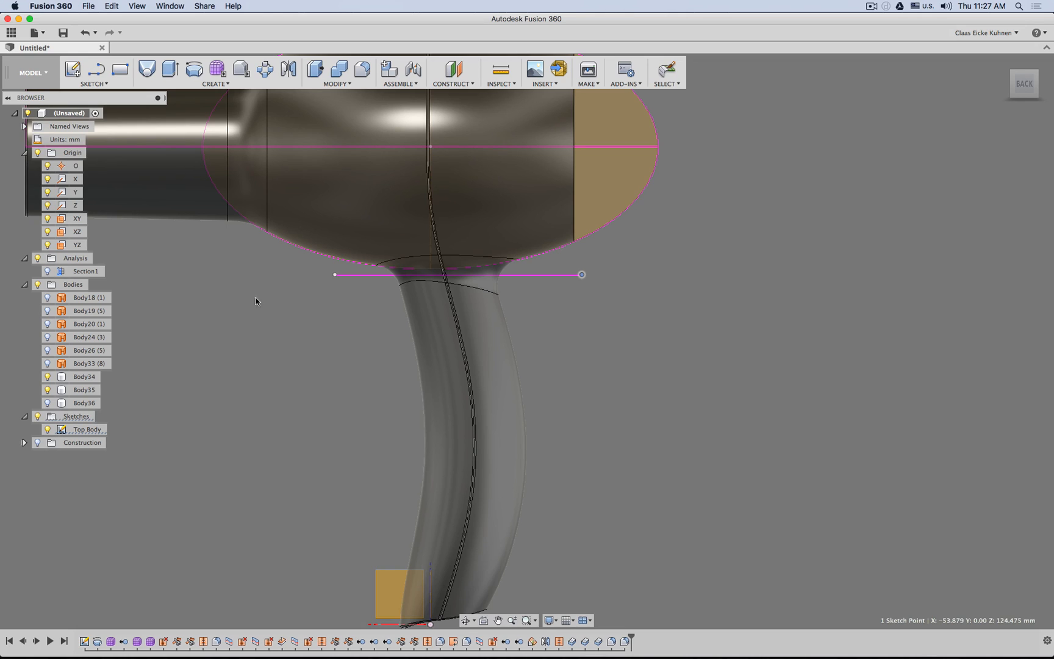
- Split Body35 at the handle neck, using the horizontal line in the Top Body sketch as the splitting tool
left_click(344, 85)
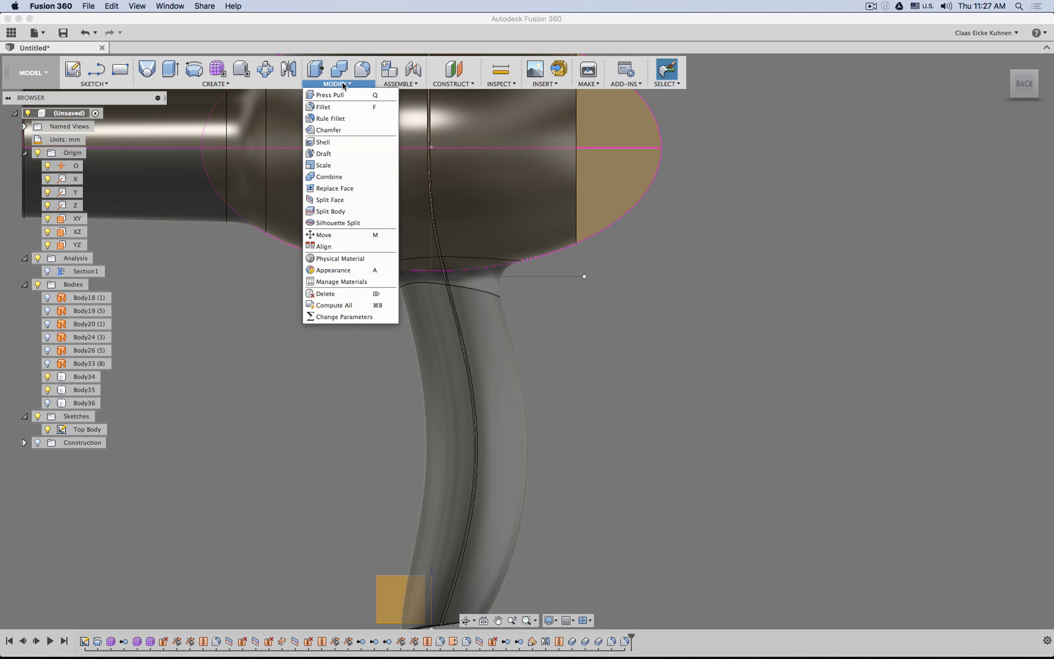
left_click(332, 211)
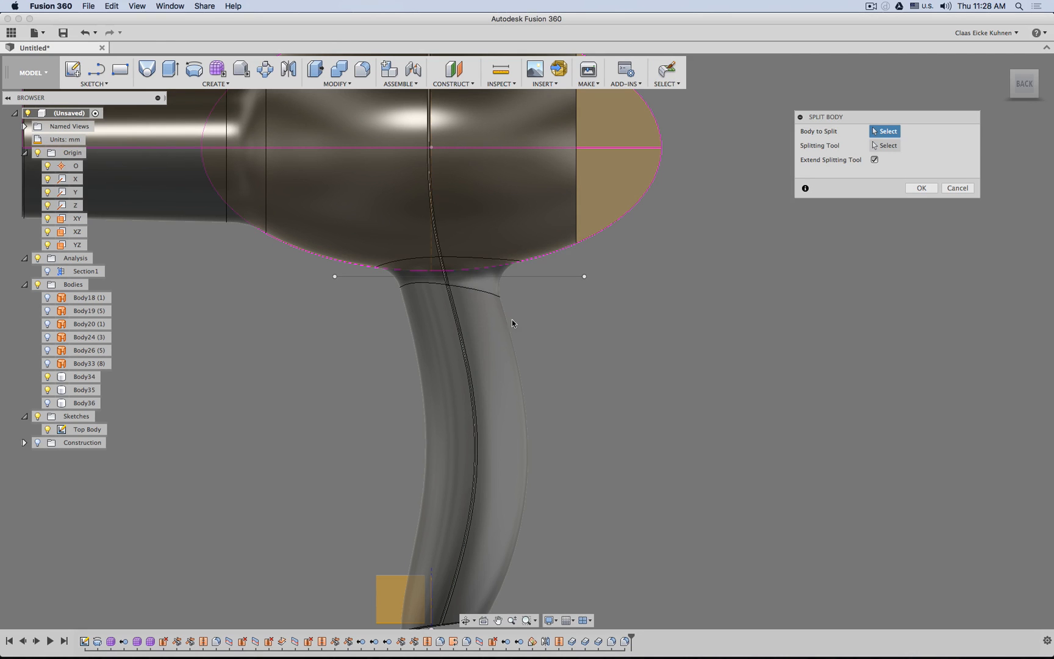
left_click(512, 322)
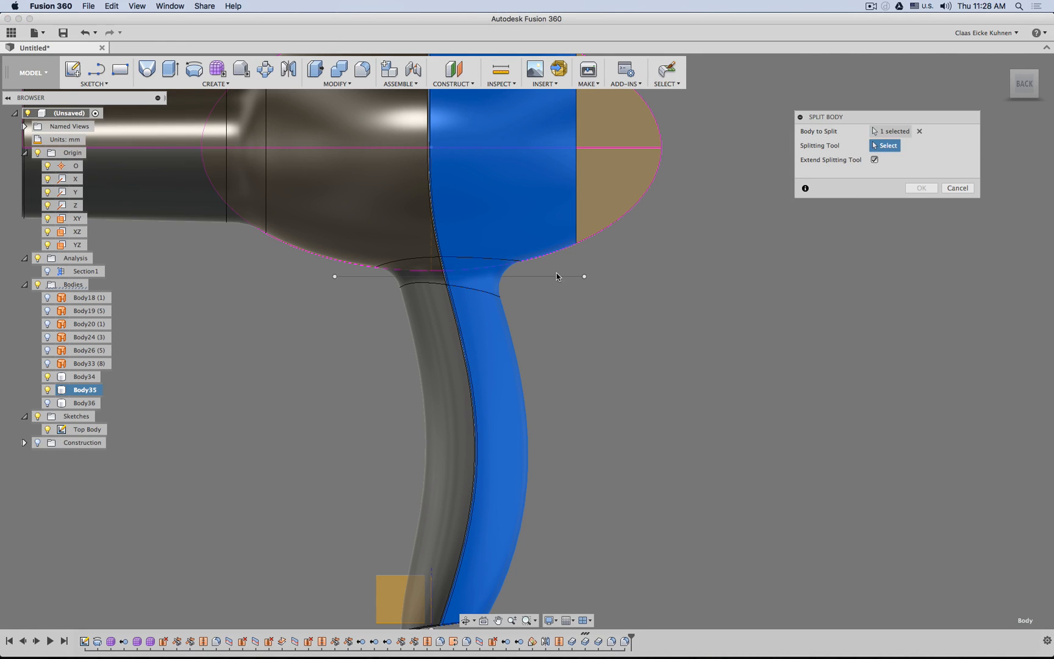
left_click(560, 275)
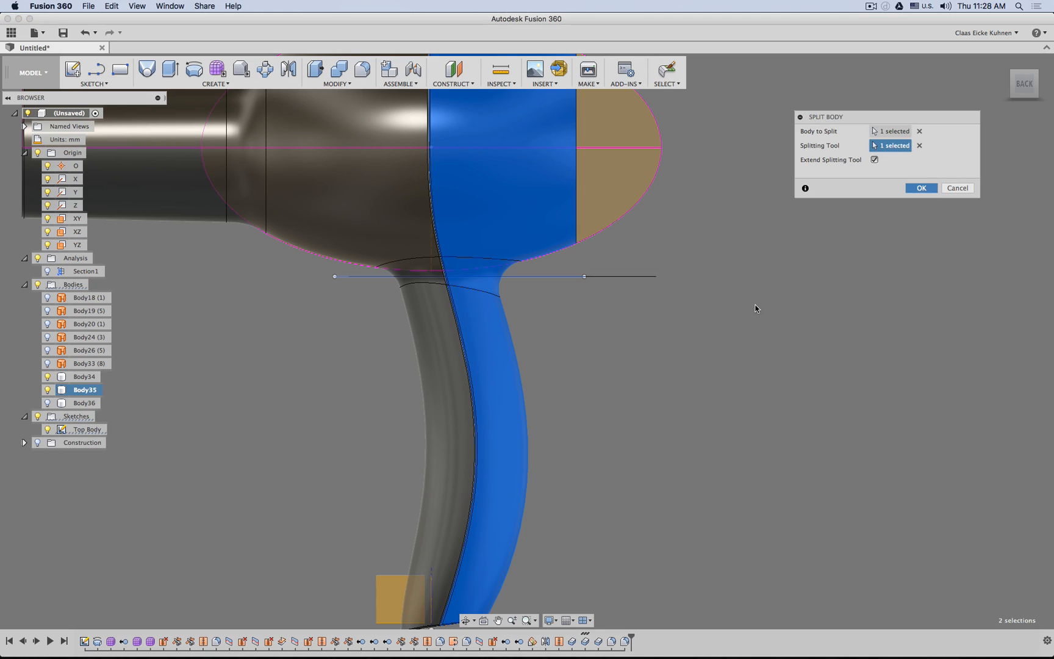
key("Return")
- Isolate the split-off handle piece Body39 by hiding Body34, Body35 and the sketches
scroll(648, 326, "down", 5)
middle_click_drag(710, 335, 675, 334, "shift")
left_click(541, 339)
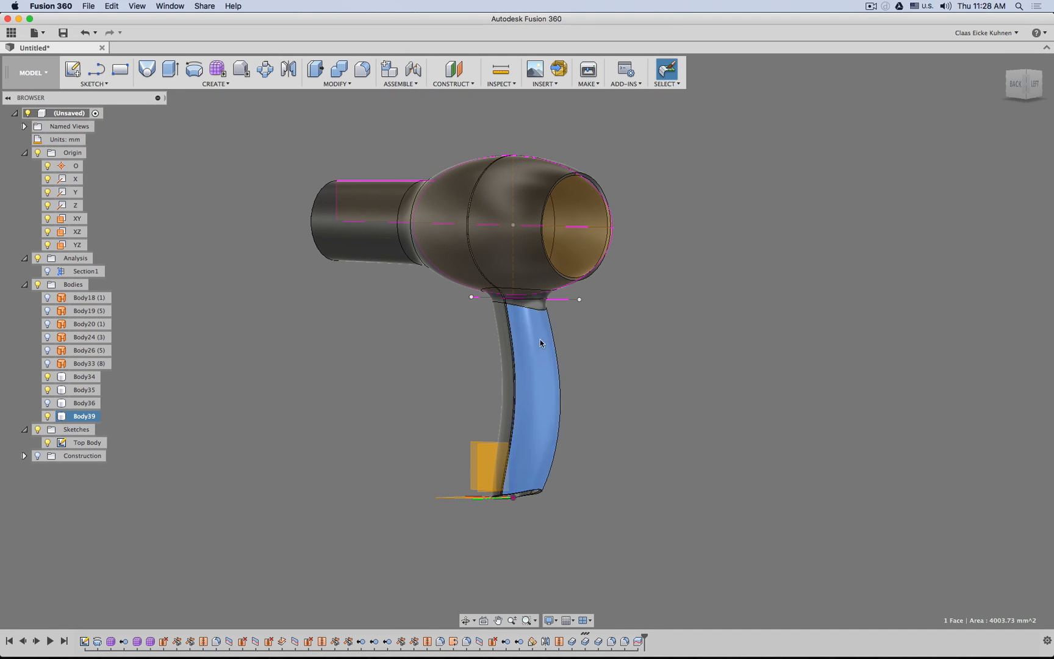
left_click(94, 416)
scroll(448, 401, "up", 5)
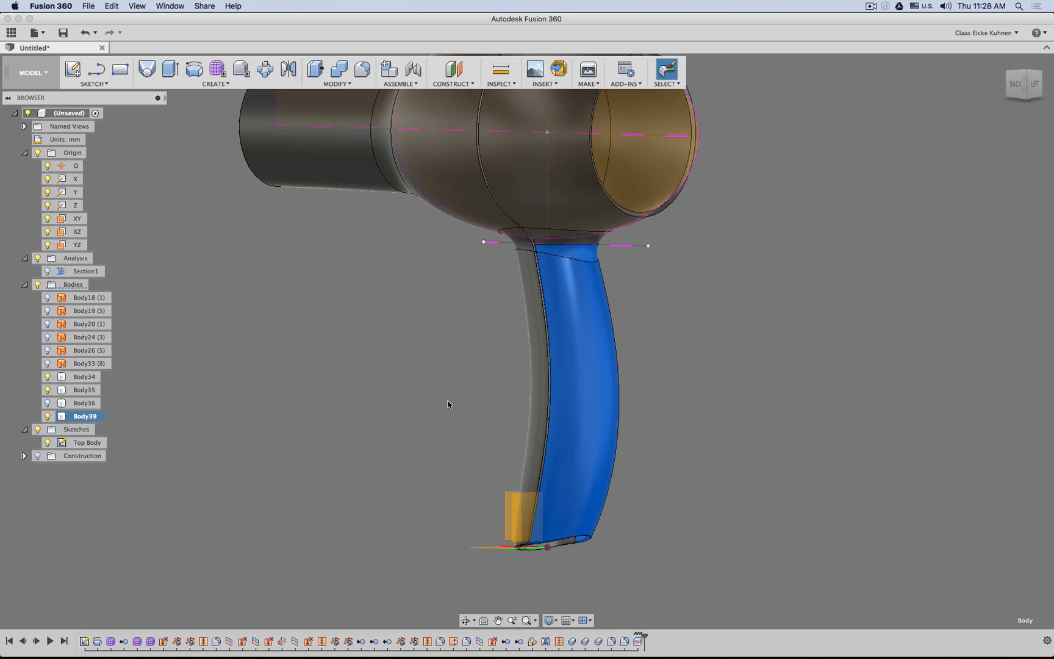
left_click(47, 390)
left_click(47, 376)
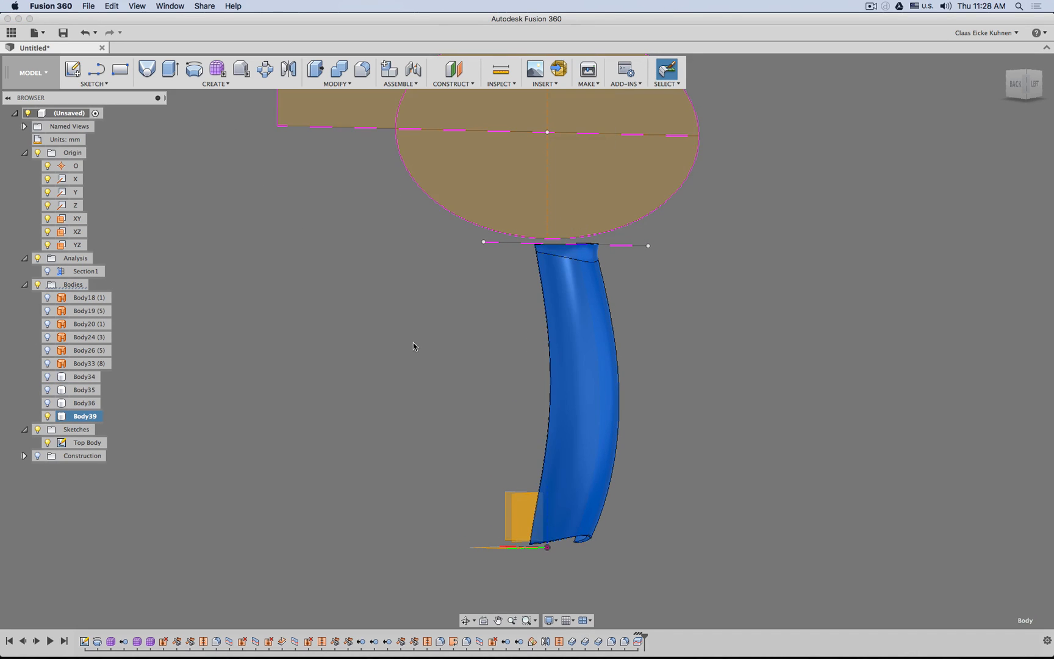
left_click(636, 290)
left_click(37, 430)
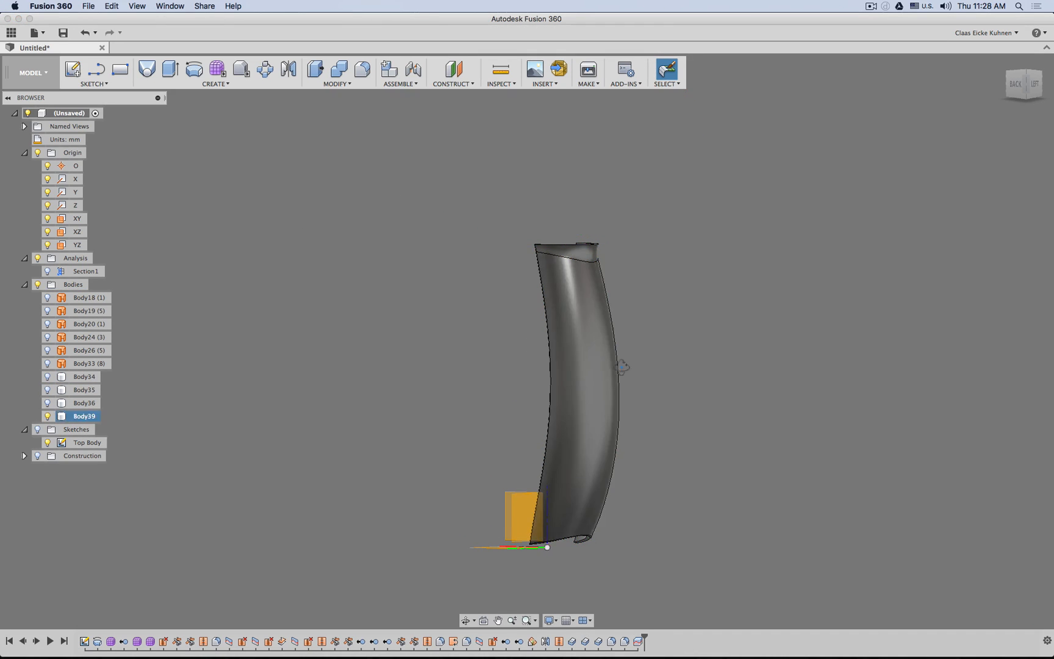
- Split Body39 lengthwise with the XZ origin plane as the splitting tool
middle_click_drag(622, 367, 439, 366, "shift")
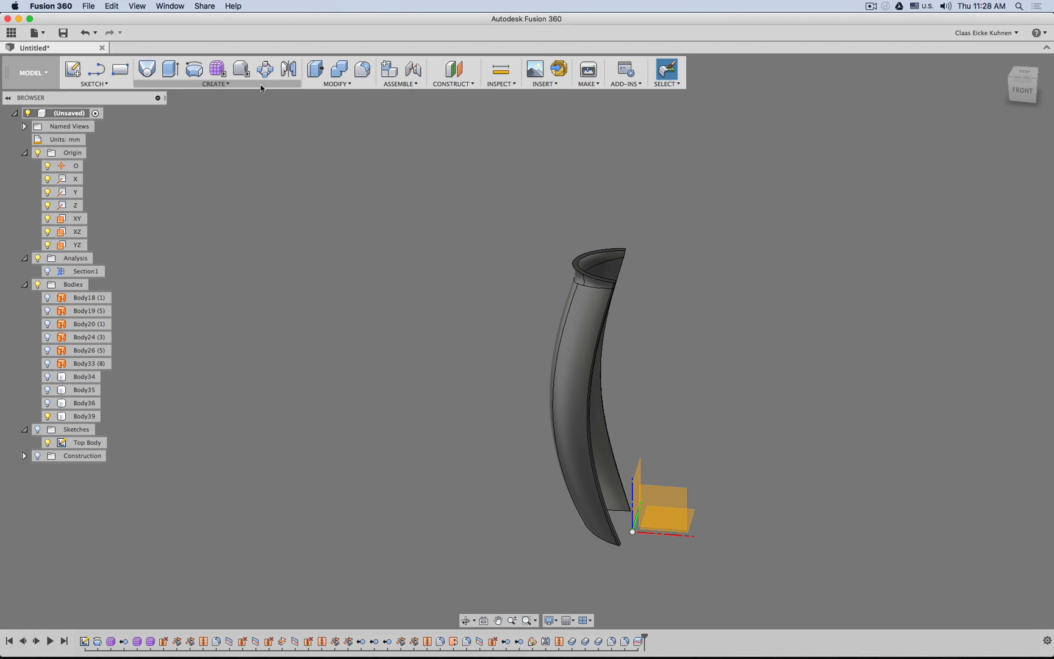
left_click(336, 83)
left_click(352, 212)
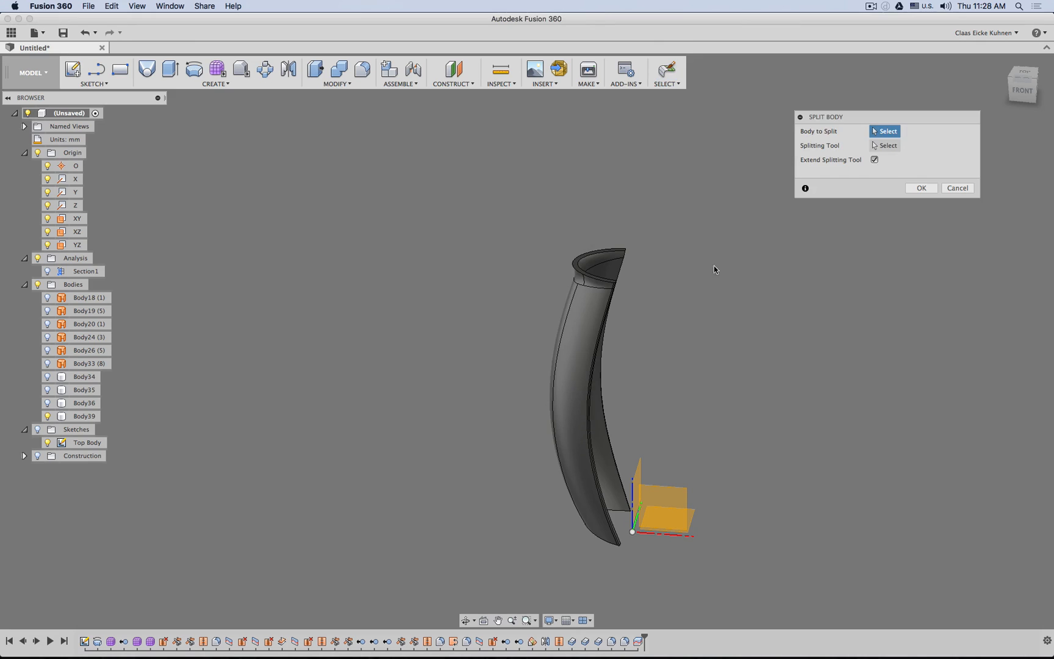
left_click(583, 340)
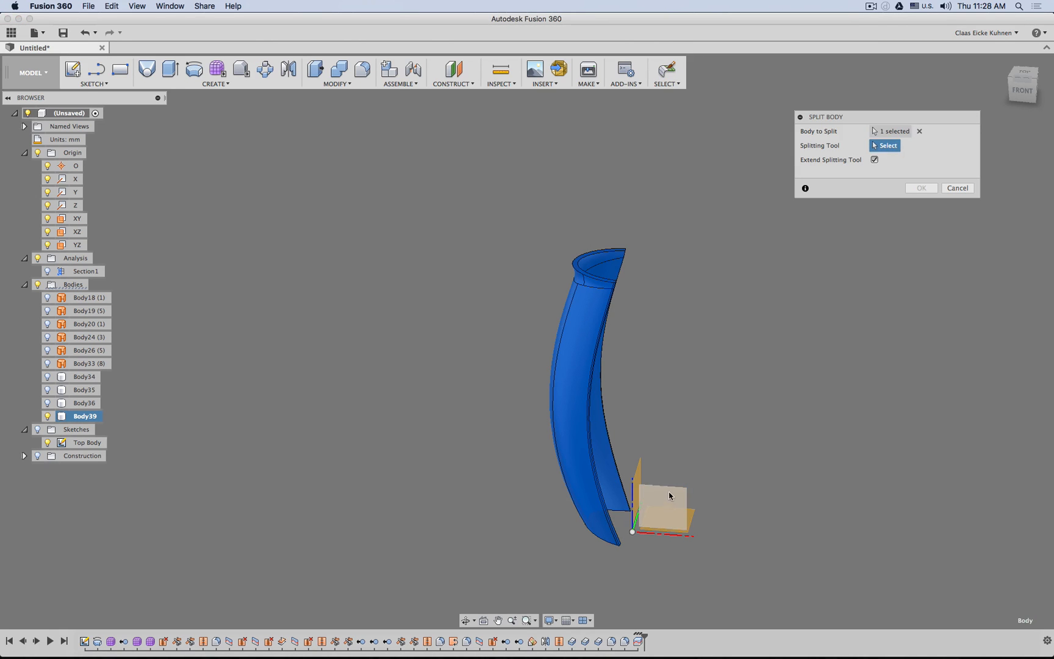
left_click(669, 495)
left_click(921, 188)
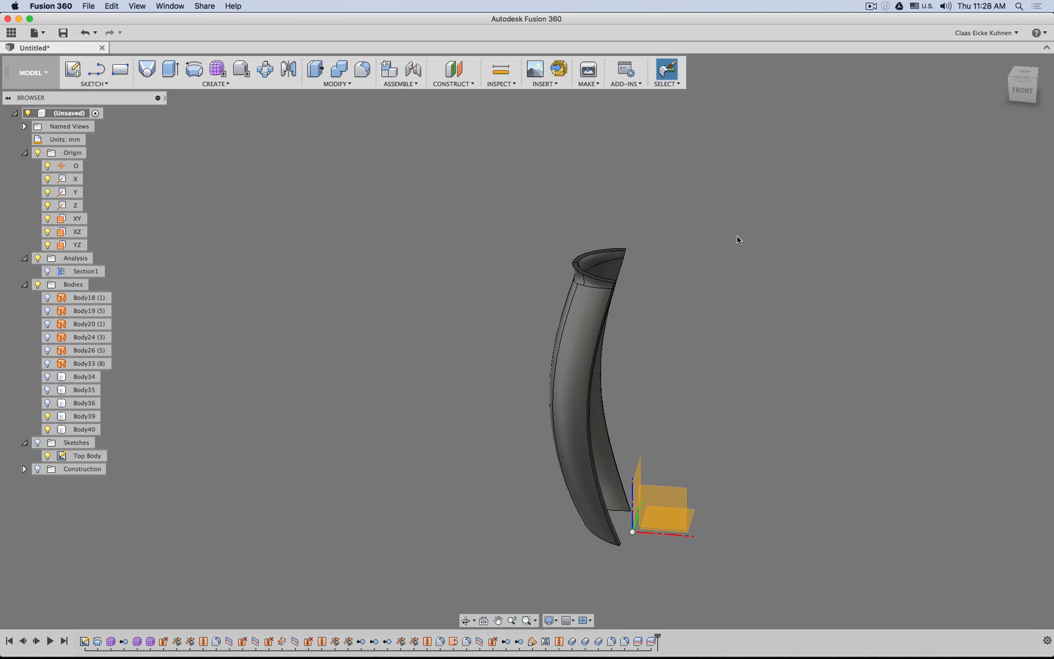
- Hide Body39 and inspect the wall section and inner side of the remaining handle half, Body40
middle_click_drag(737, 240, 642, 285, "shift")
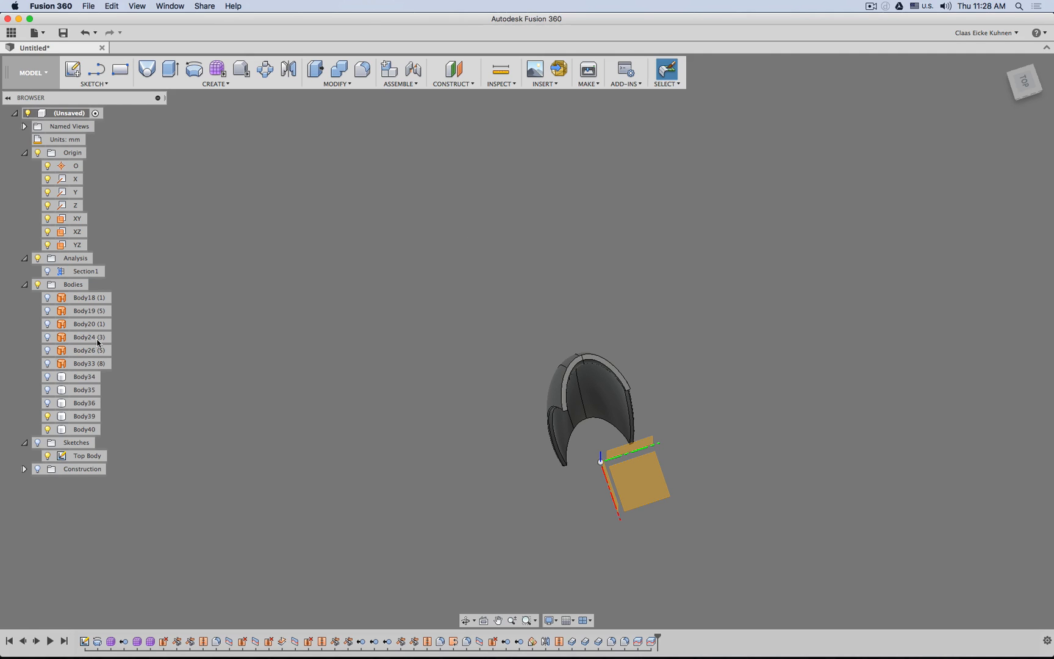
left_click(48, 416)
middle_click_drag(560, 358, 597, 266, "shift")
scroll(599, 264, "up", 6)
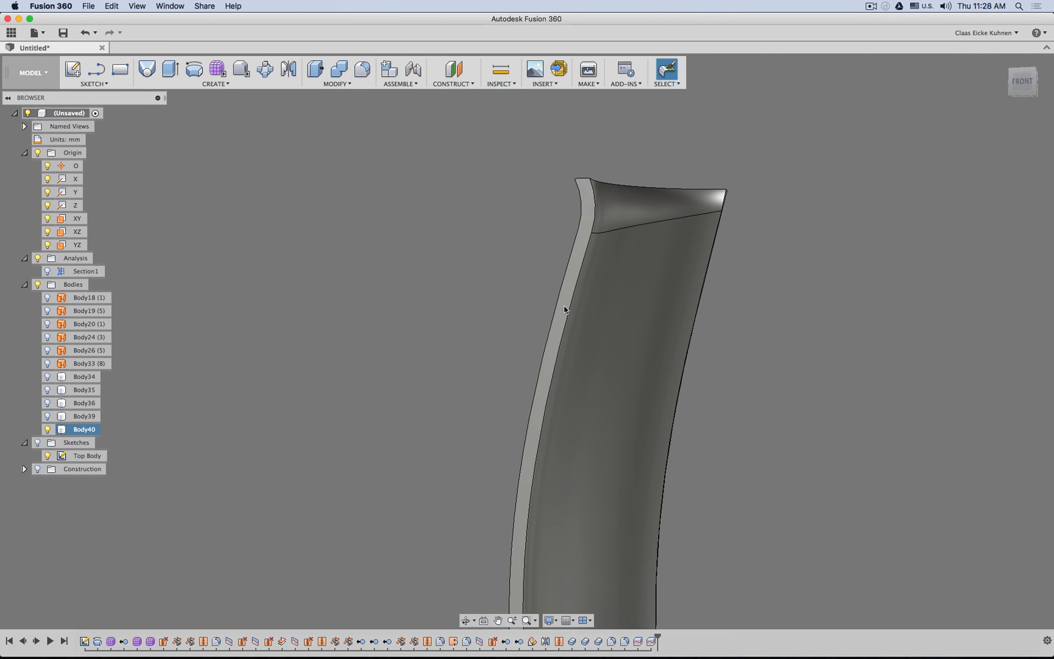
scroll(471, 374, "down", 4)
middle_click_drag(465, 389, 348, 321, "shift")
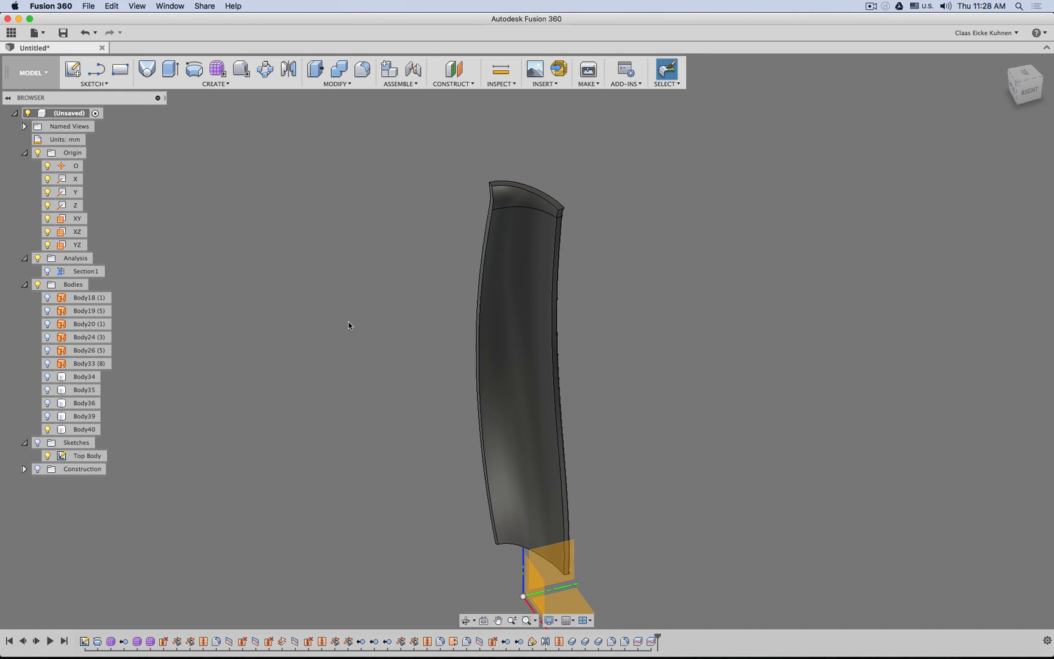
- Send Body40 to the Cura print utility as a 3D print with High refinement
left_click(595, 72)
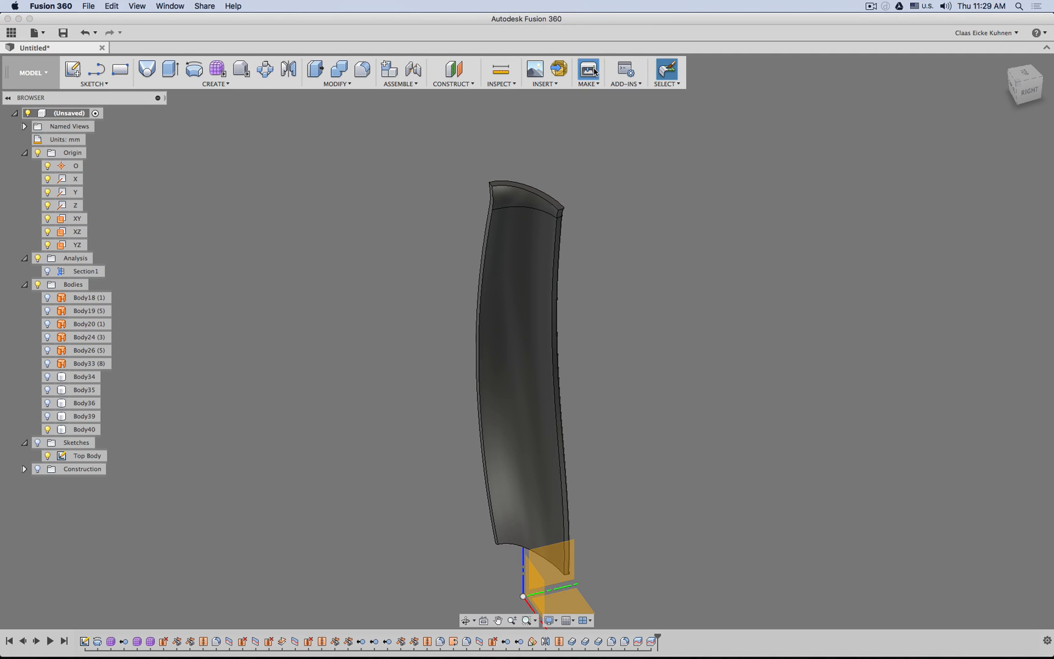
left_click(535, 229)
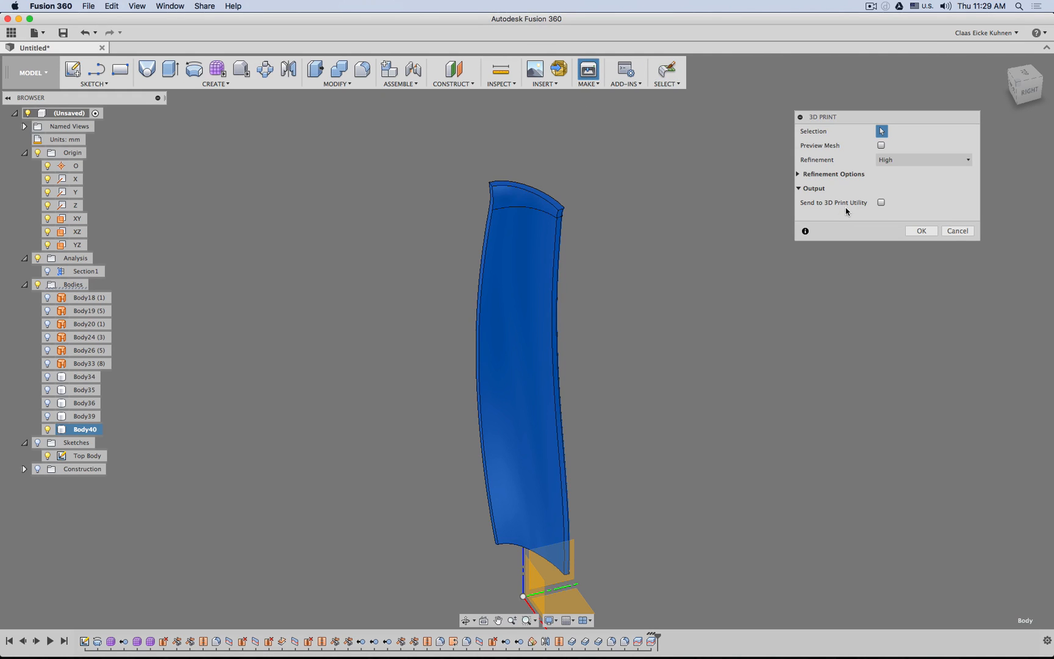
left_click(798, 174)
left_click(799, 174)
left_click(881, 203)
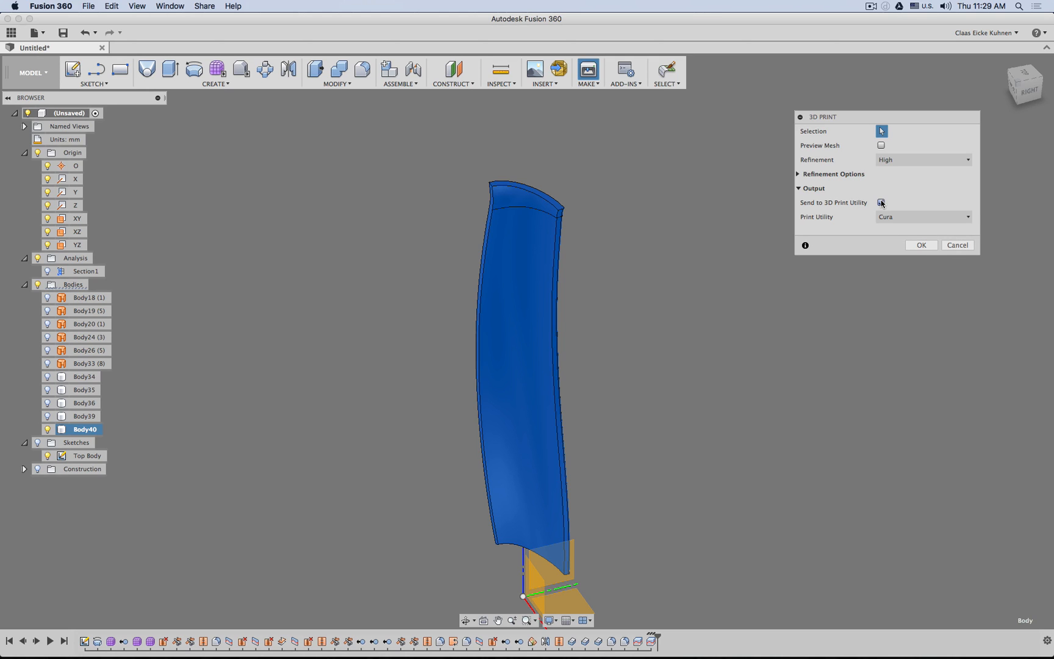
left_click(881, 202)
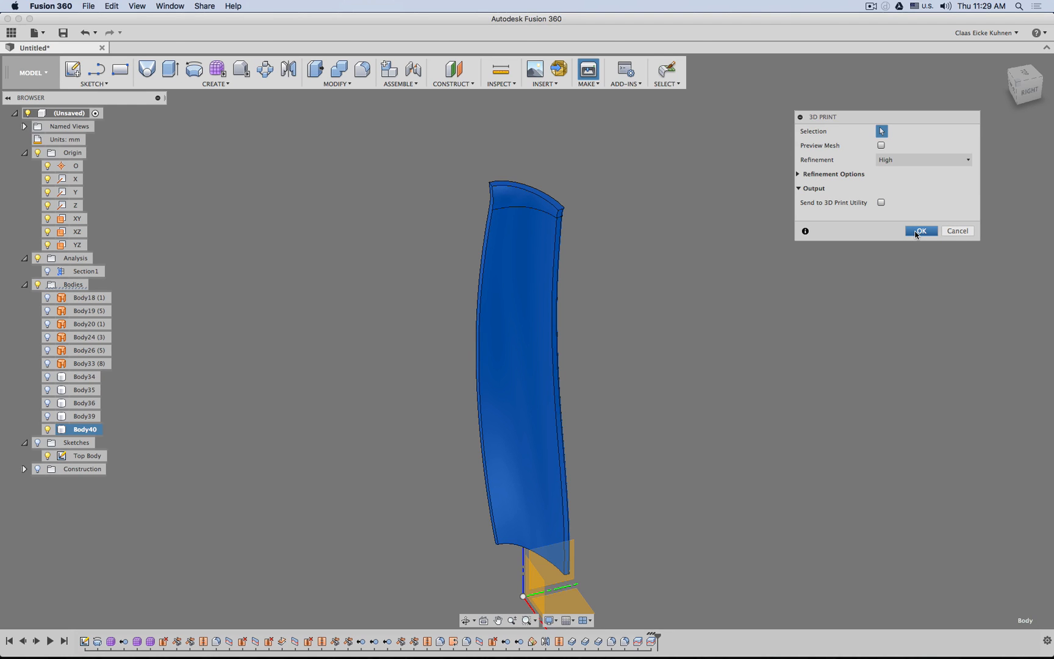
left_click(882, 202)
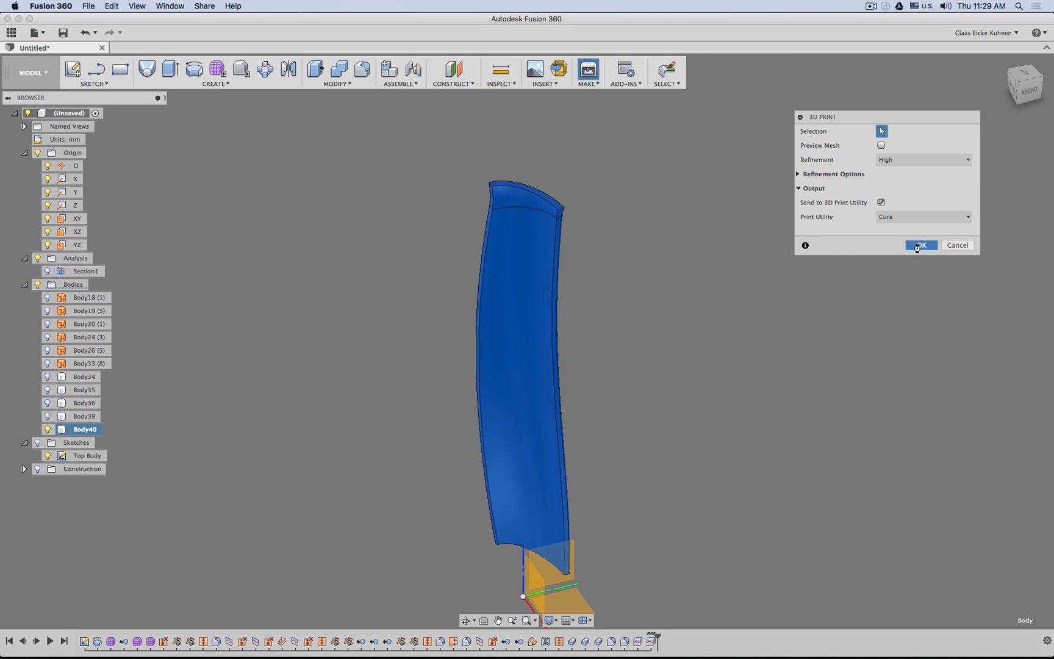
left_click(917, 246)
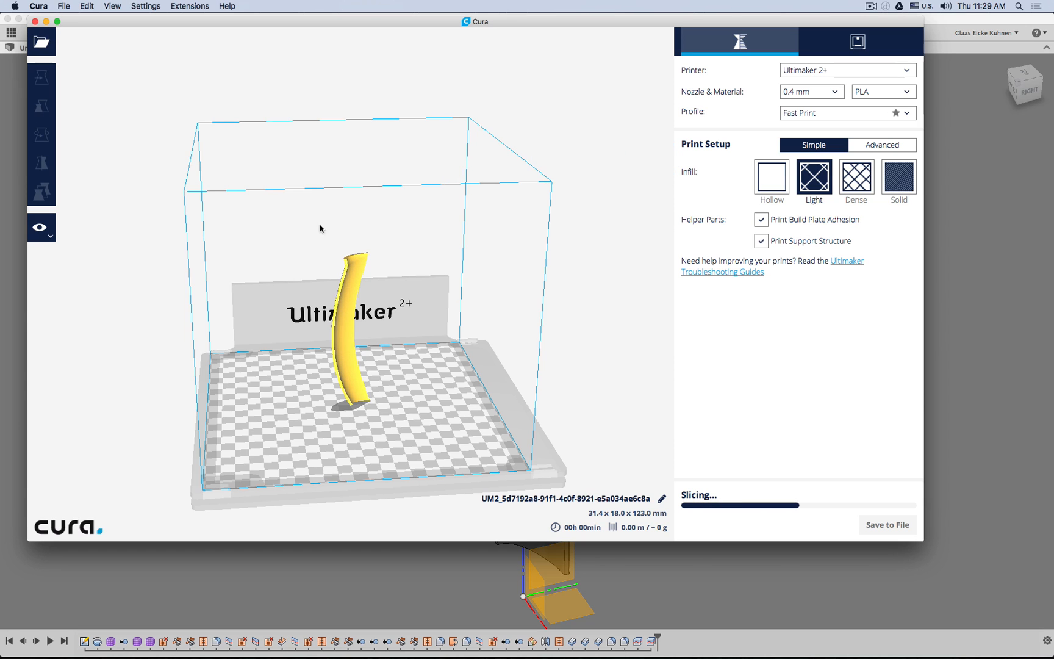
- In Cura, select the upright handle half and rotate it to lie lengthwise on the build plate
middle_click_drag(322, 229, 333, 183)
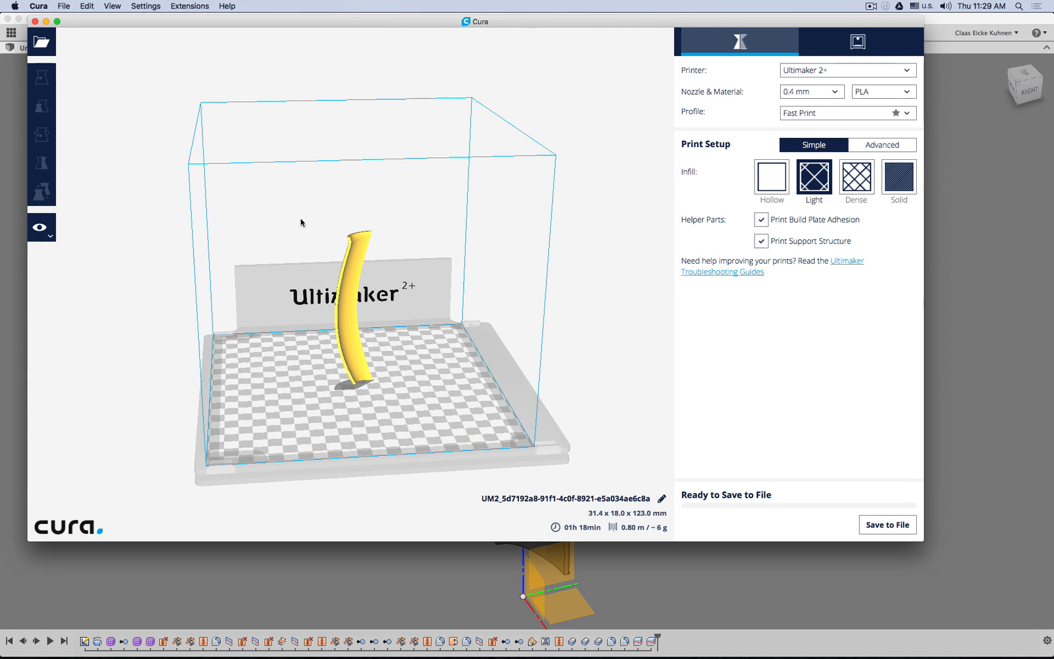
mouse_move(354, 230)
middle_mouse_down()
mouse_move(384, 235)
mouse_move(375, 233)
middle_mouse_up()
right_click_drag(319, 221, 457, 219)
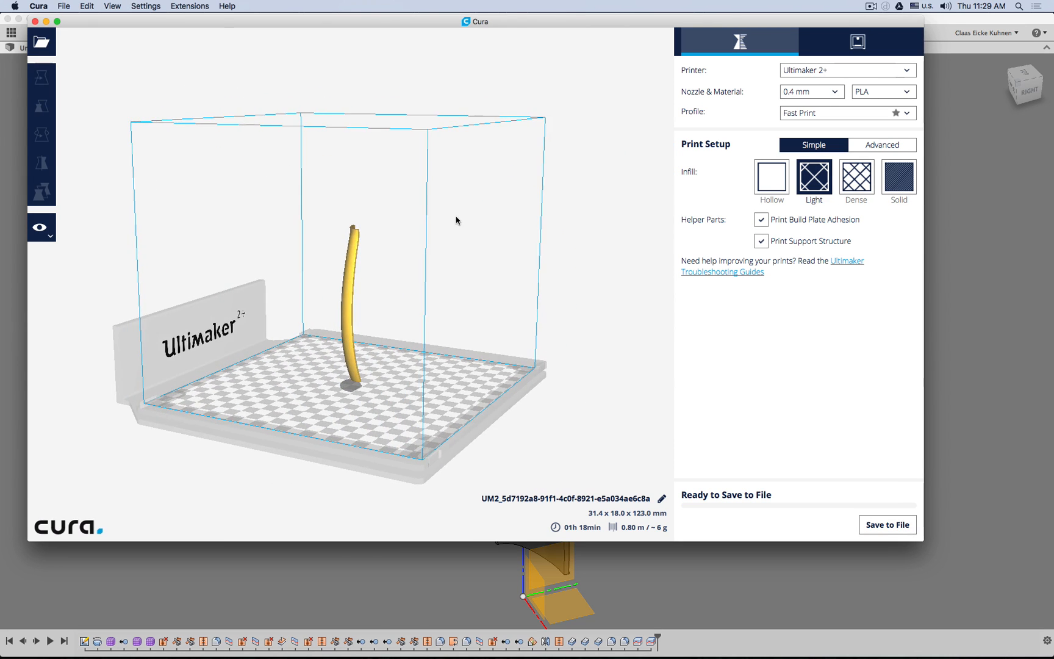
left_click(357, 241)
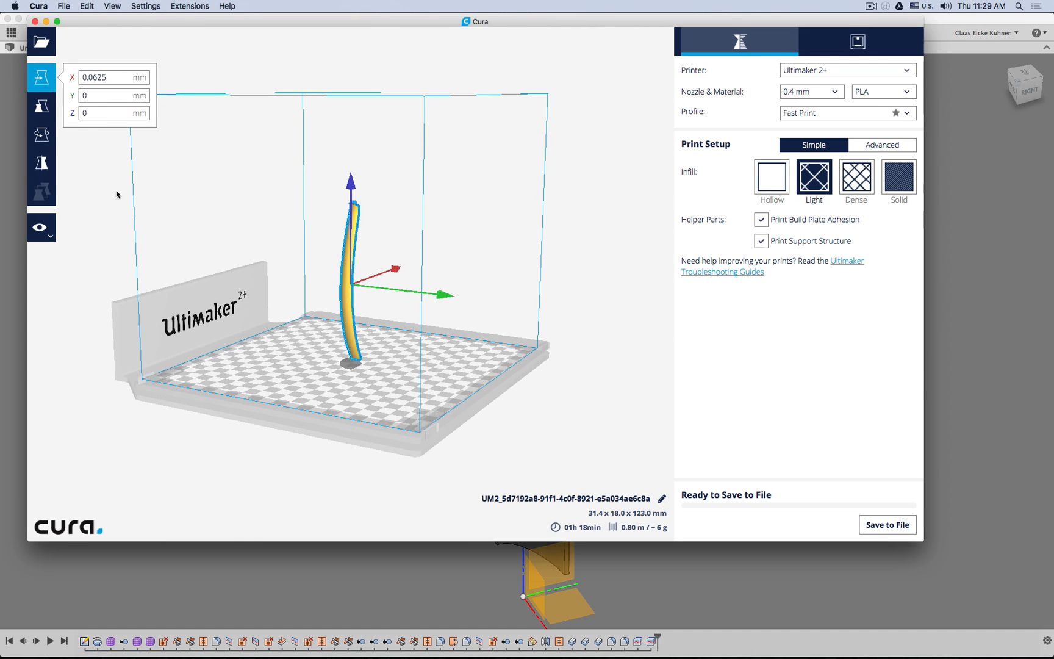
left_click(42, 134)
left_click_drag(390, 192, 399, 343)
middle_click_drag(461, 275, 588, 261, "shift")
right_click_drag(588, 261, 420, 266)
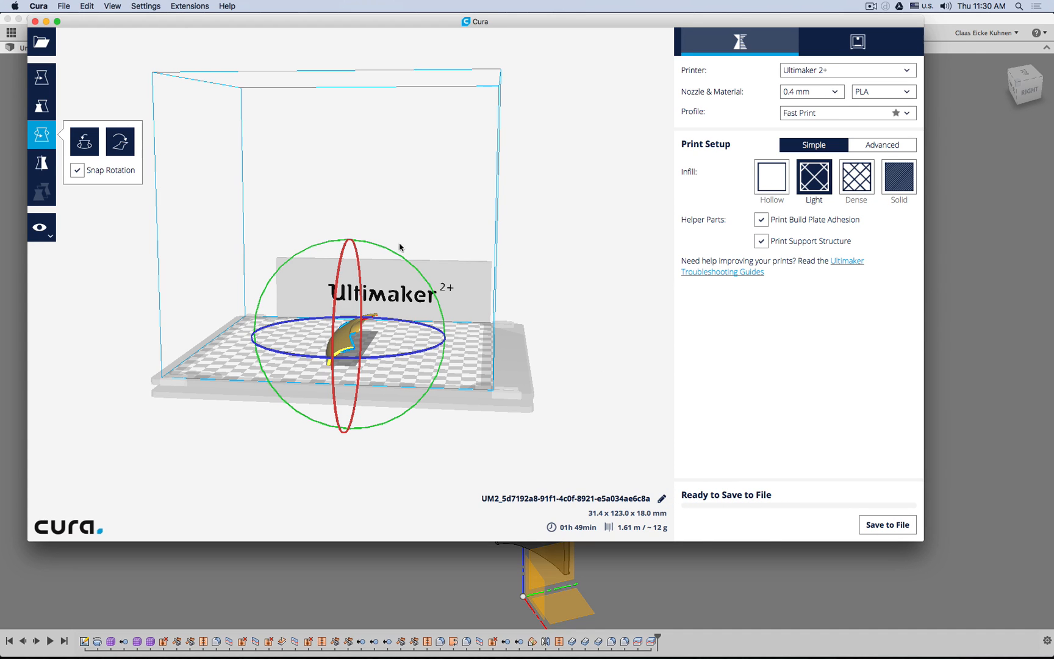
- Show the part in Layers view, deselect it, and examine its support structure up close
left_click(40, 227)
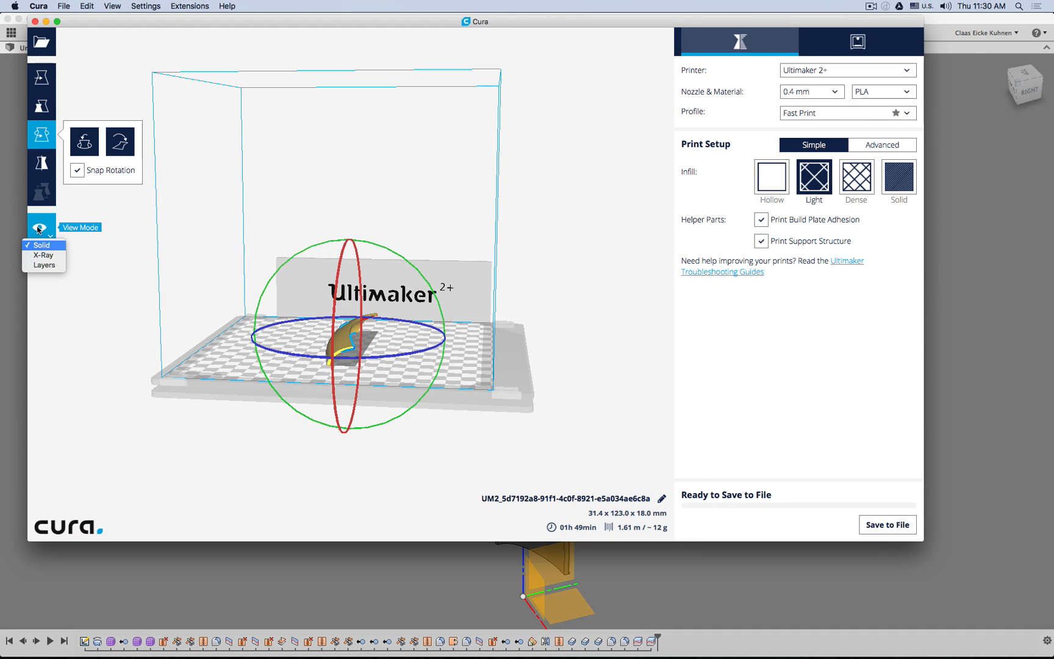
left_click(53, 266)
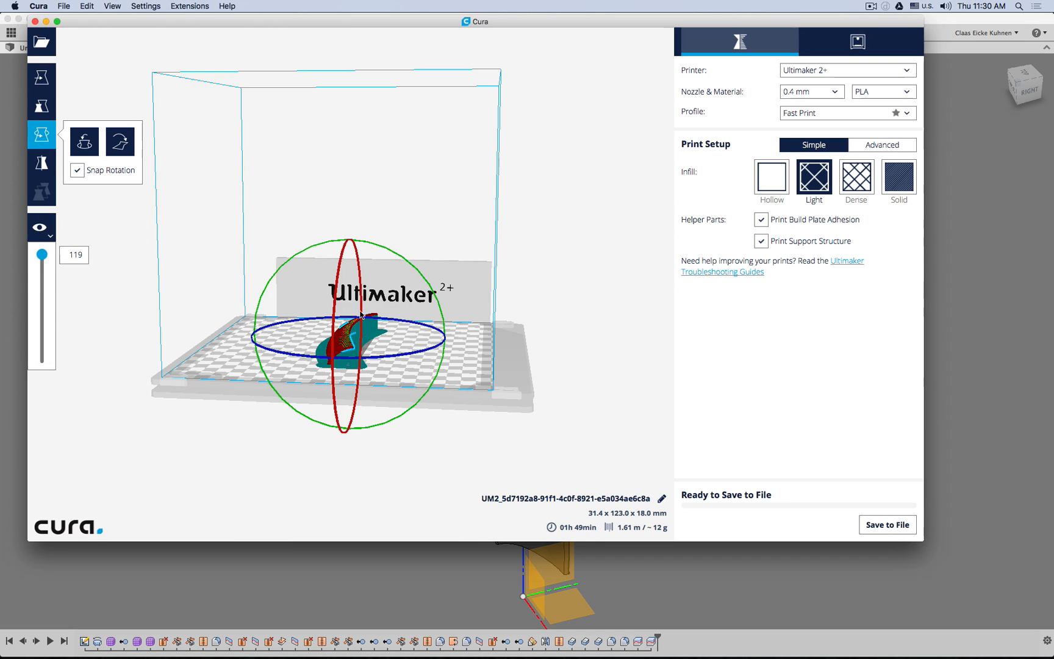
scroll(335, 369, "down", 3)
scroll(336, 369, "up", 5)
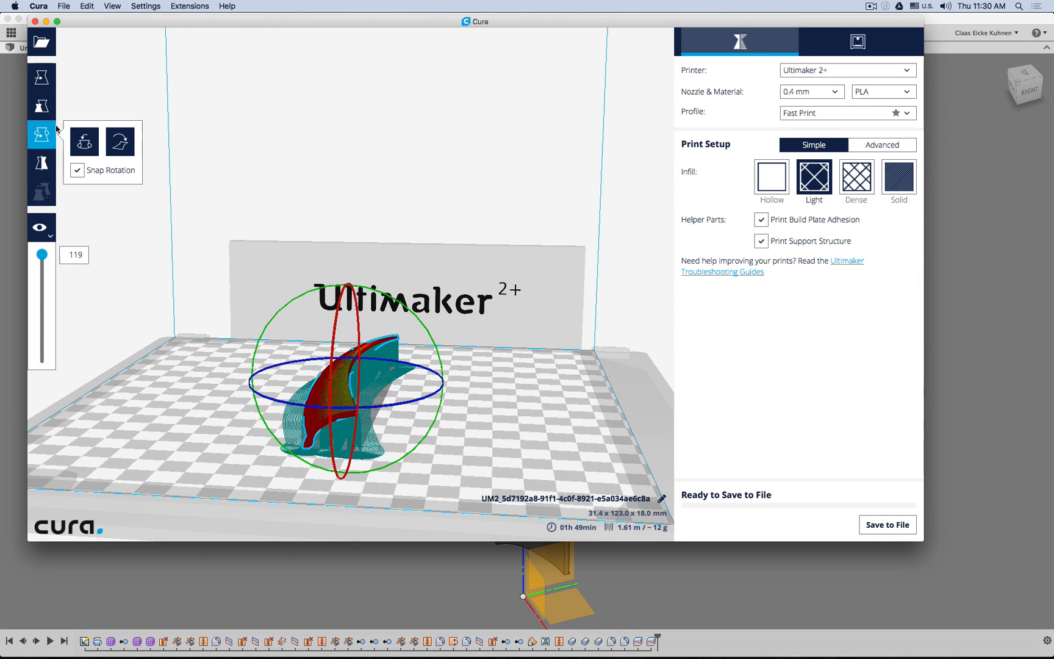
left_click(112, 80)
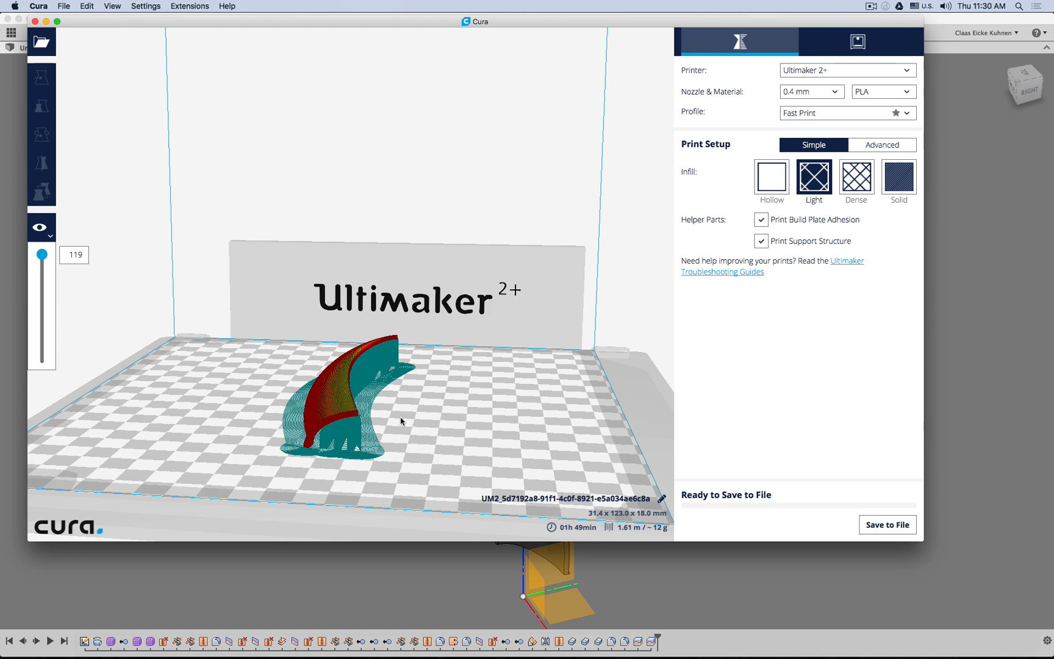
right_click_drag(400, 423, 360, 415)
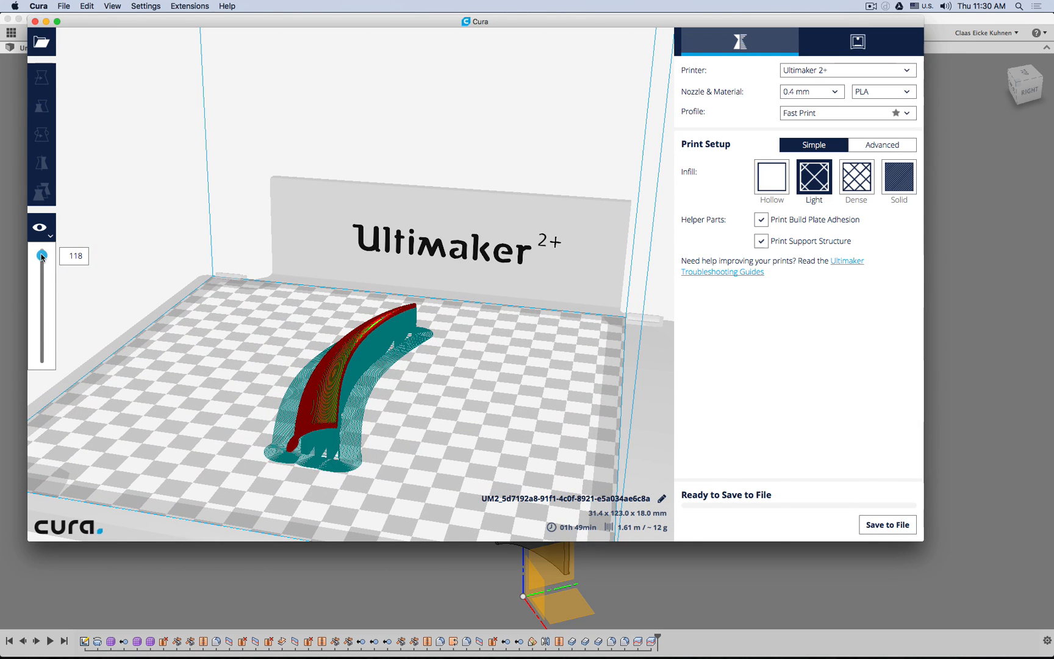
- Lower the displayed layer to 33 to examine the inner supports, and return to the full stack at layer 119
left_click_drag(41, 257, 41, 331)
mouse_move(232, 327)
middle_mouse_down()
mouse_move(236, 361)
mouse_move(237, 347)
middle_mouse_up()
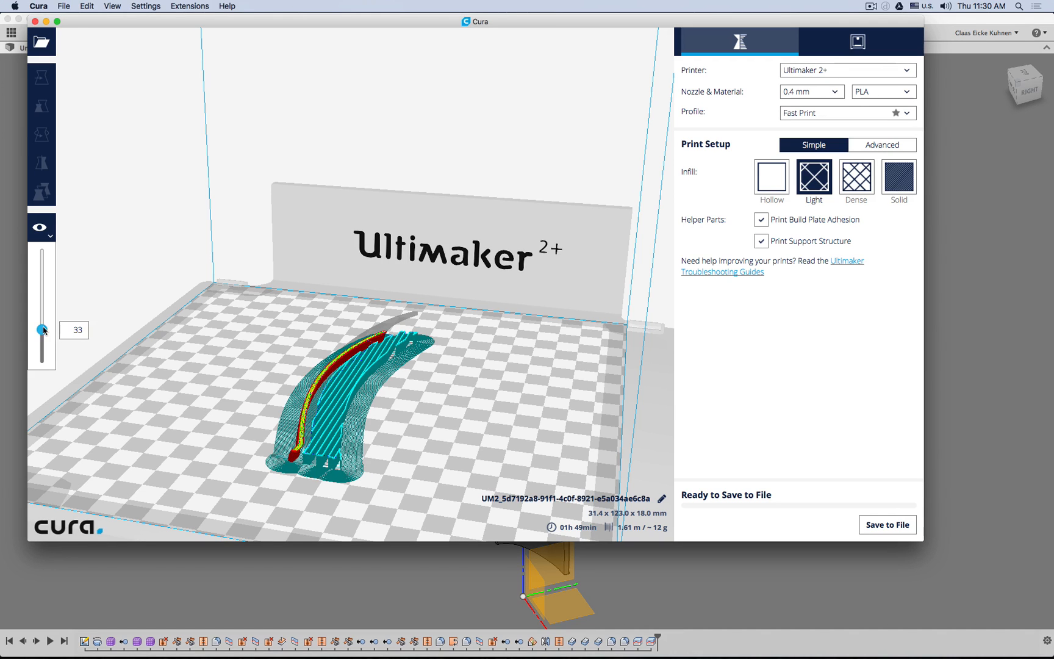
left_click_drag(42, 329, 42, 247)
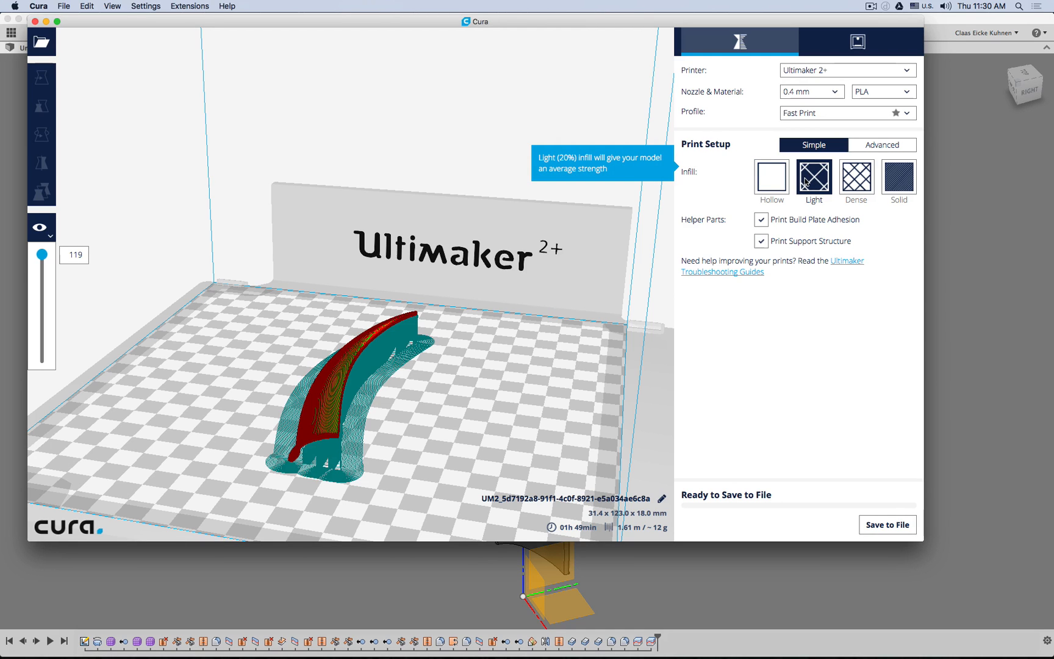
- Compare the infill presets by choosing Dense, returning to Light, and setting the infill to Solid
left_click(866, 188)
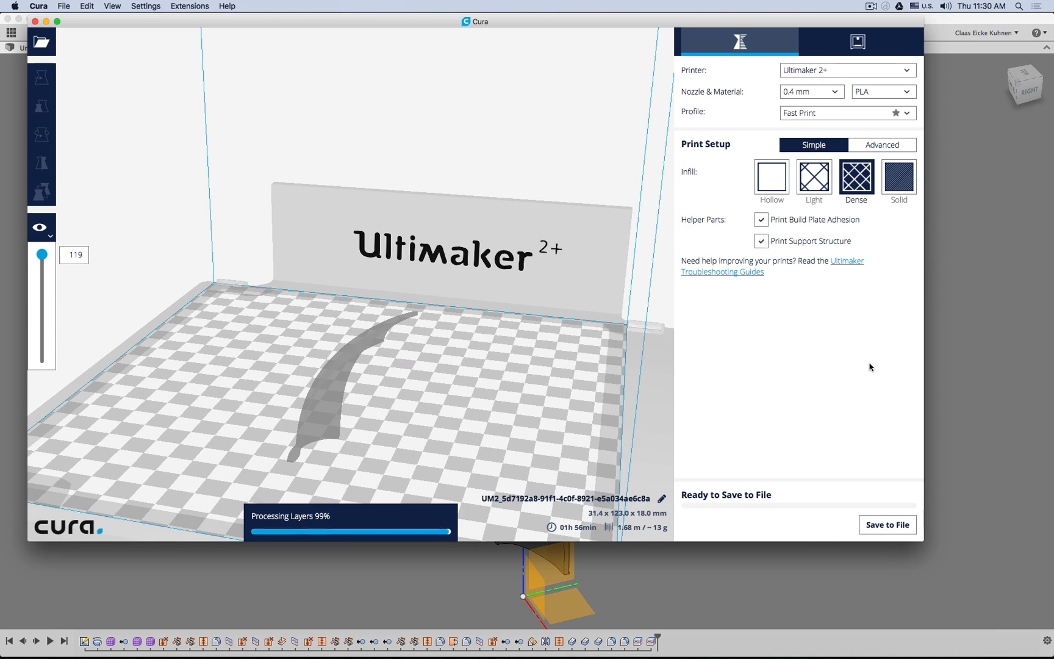
left_click(809, 190)
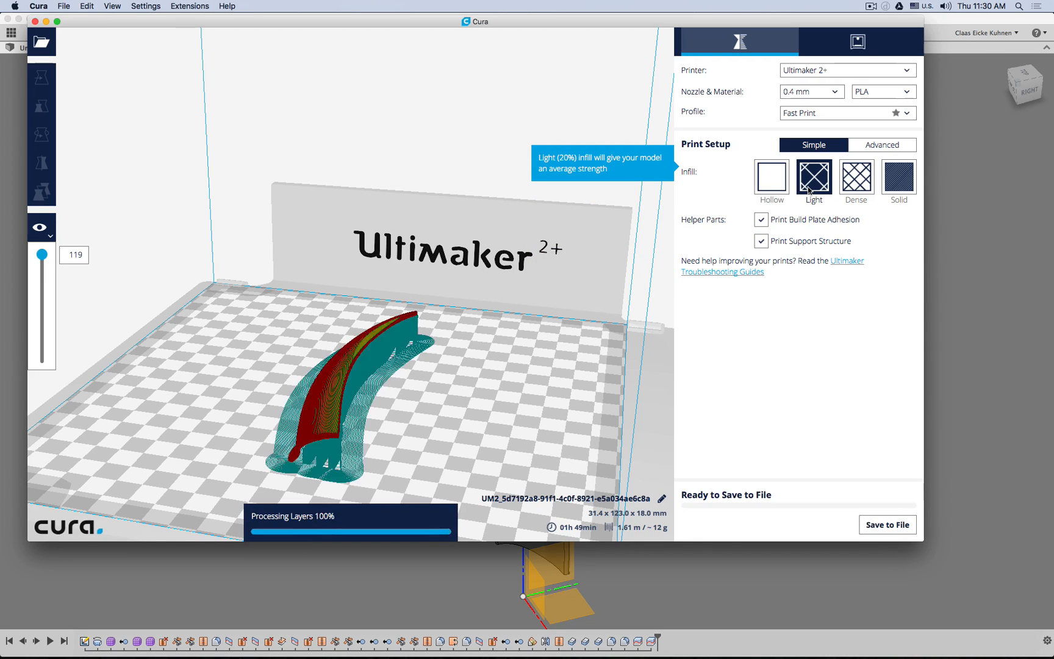
left_click(891, 177)
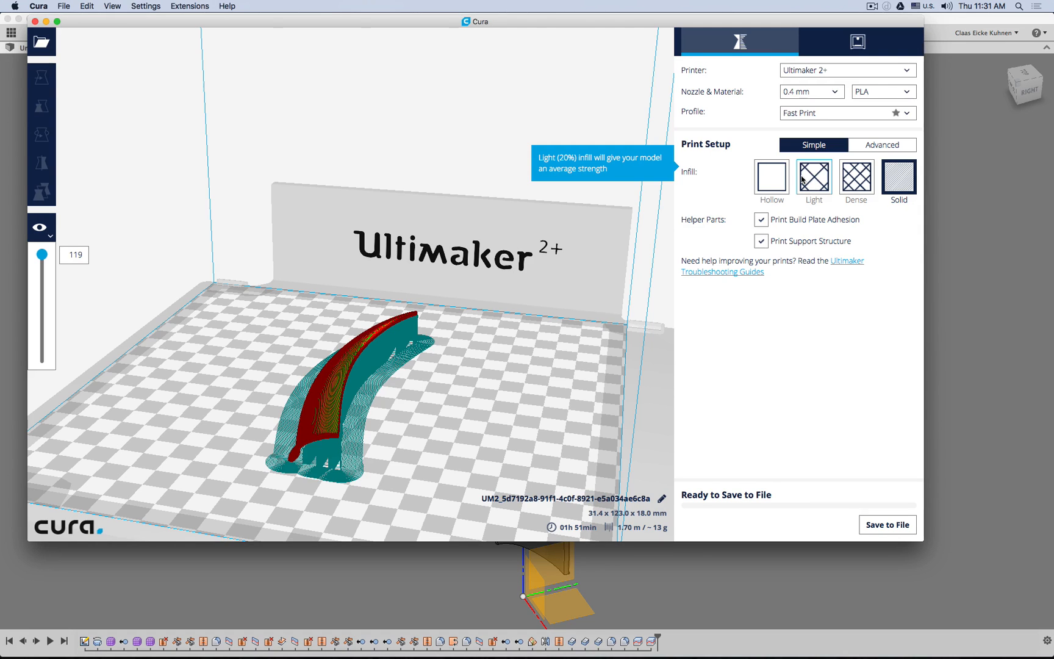
- Compare the print profiles by choosing Normal Quality, set the infill to Light, and return the profile to Fast Print
left_click(809, 113)
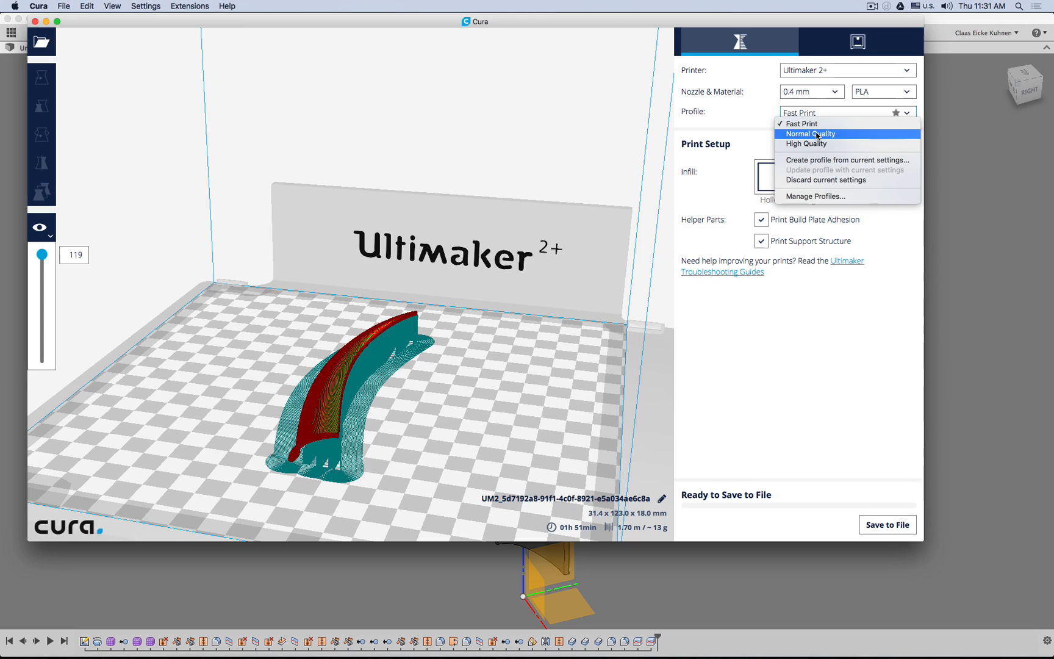
left_click(857, 134)
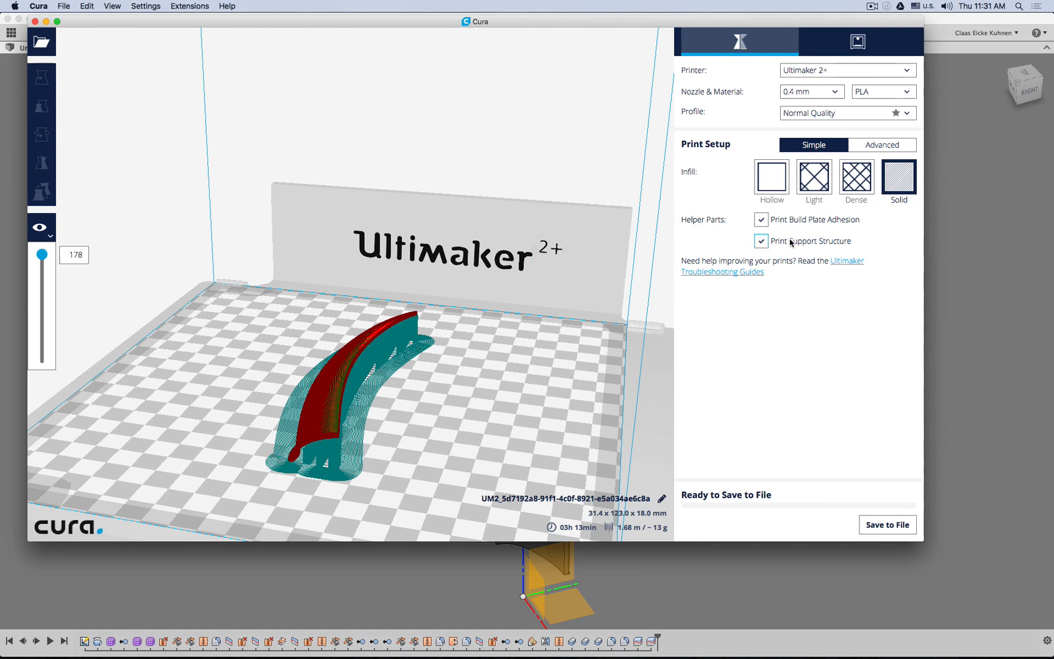
left_click(813, 186)
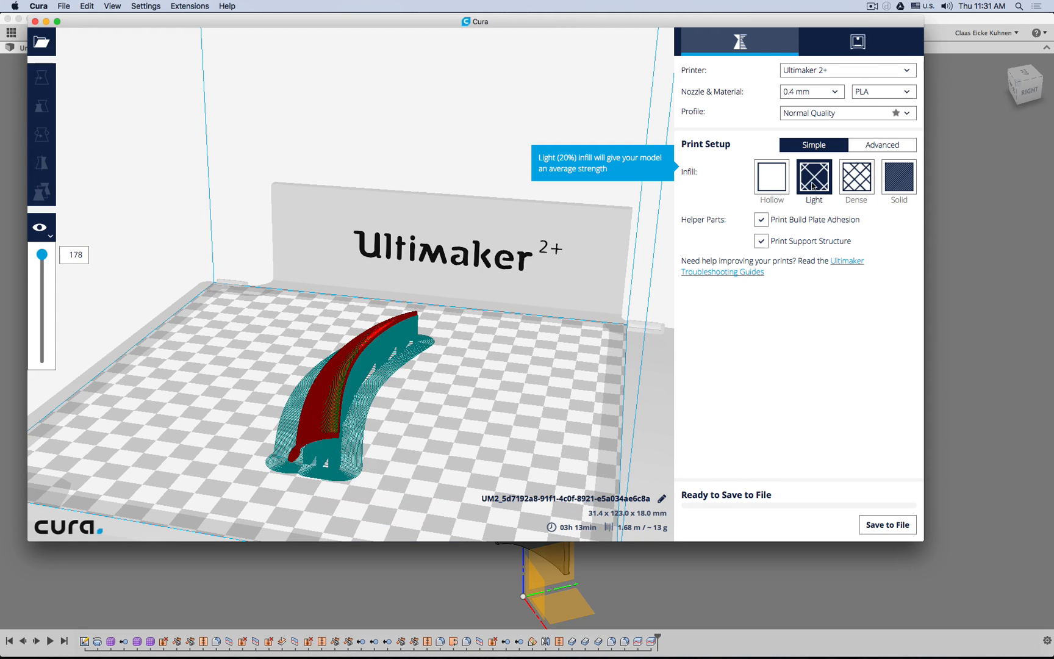
left_click(838, 116)
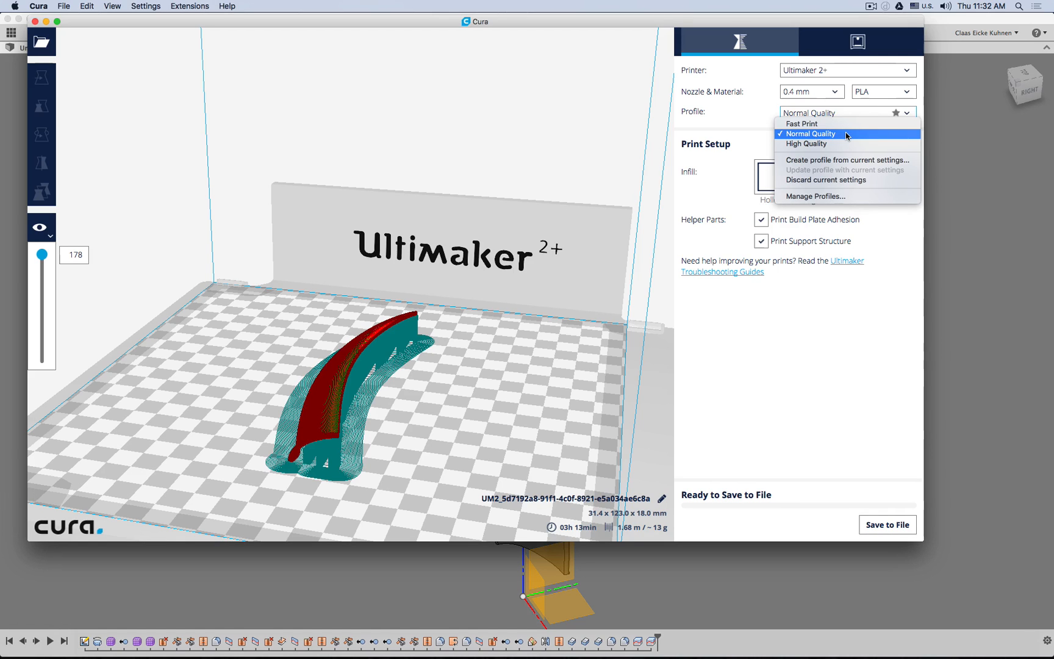
left_click(845, 123)
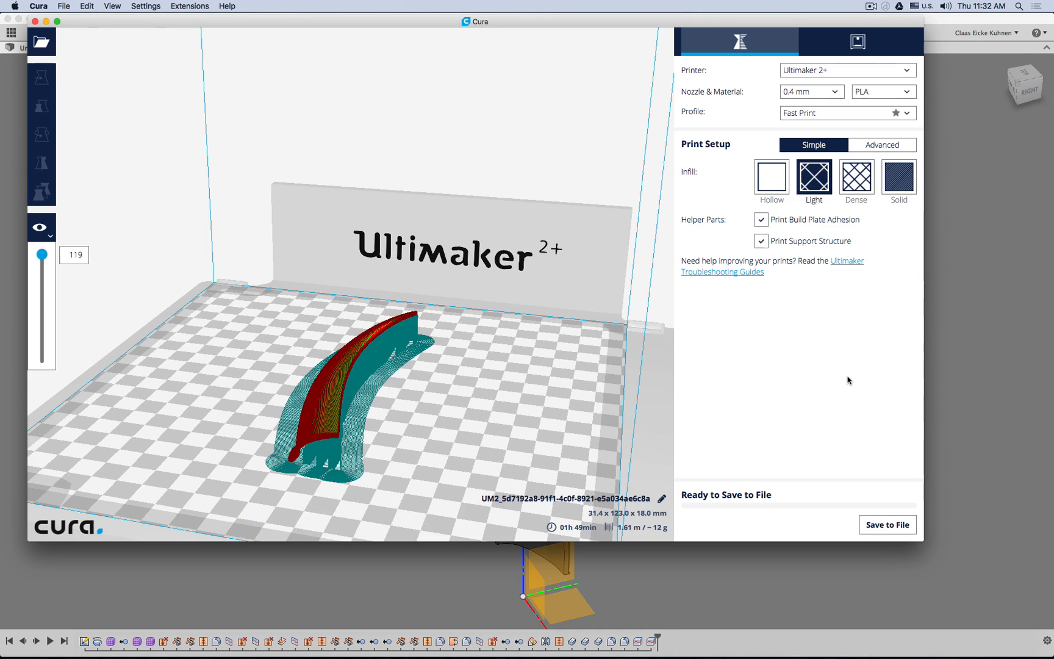
- Start saving the sliced part as a GCode file named "Meaningful Name", and cancel the save
right_click_drag(505, 332, 503, 273)
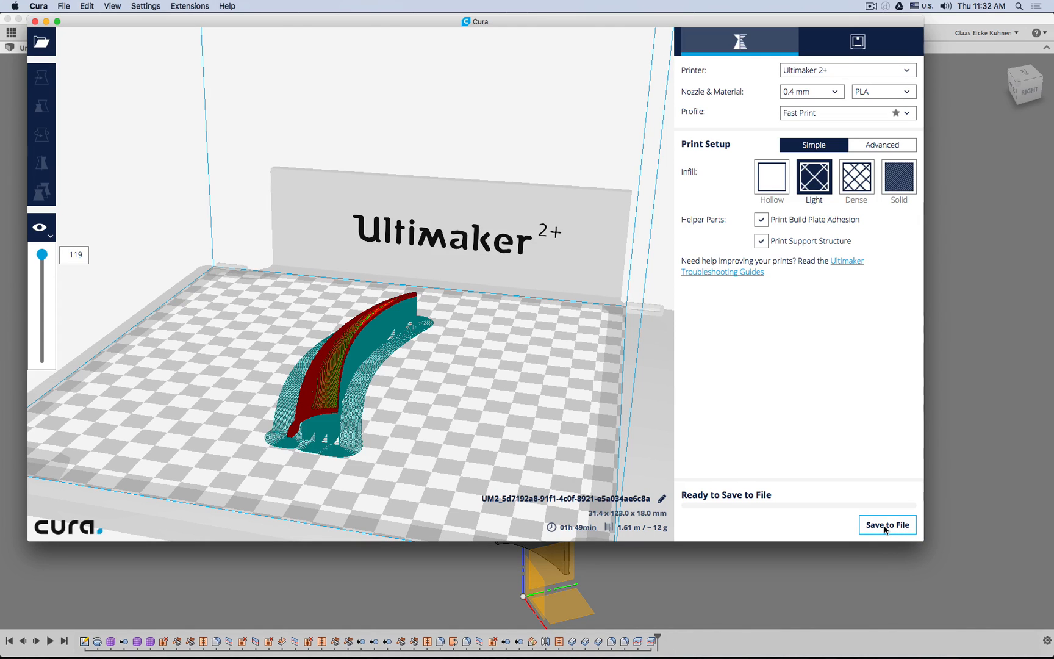
left_click(885, 528)
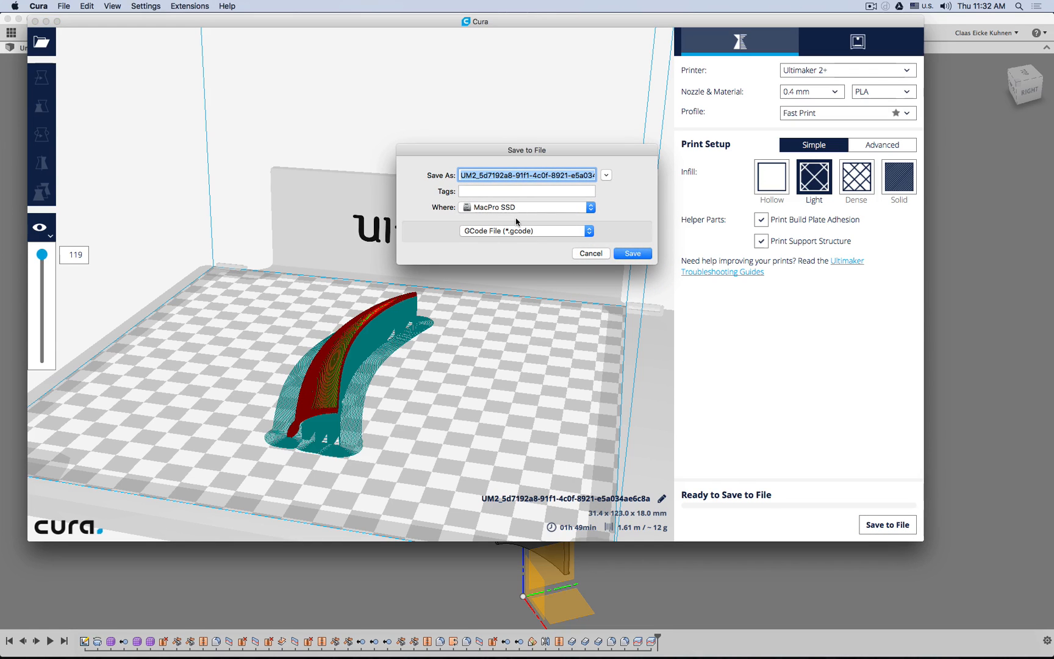
type("Meaning Fu")
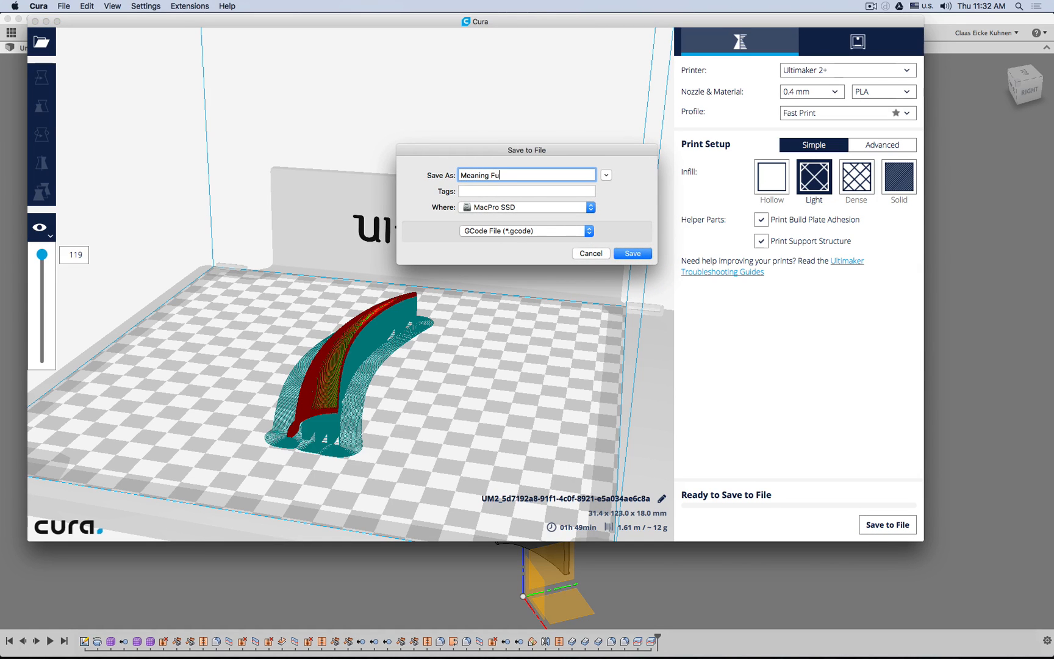
key("BackSpace")
key("BackSpace")
key("BackSpace")
key("BackSpace")
type("ful Name")
left_click(590, 253)
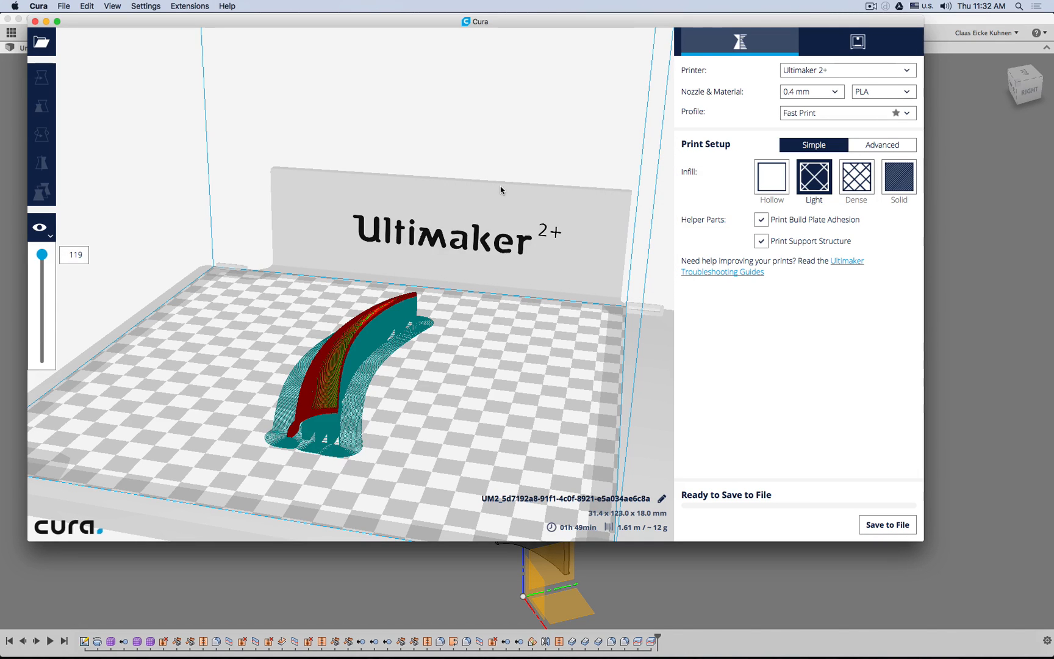